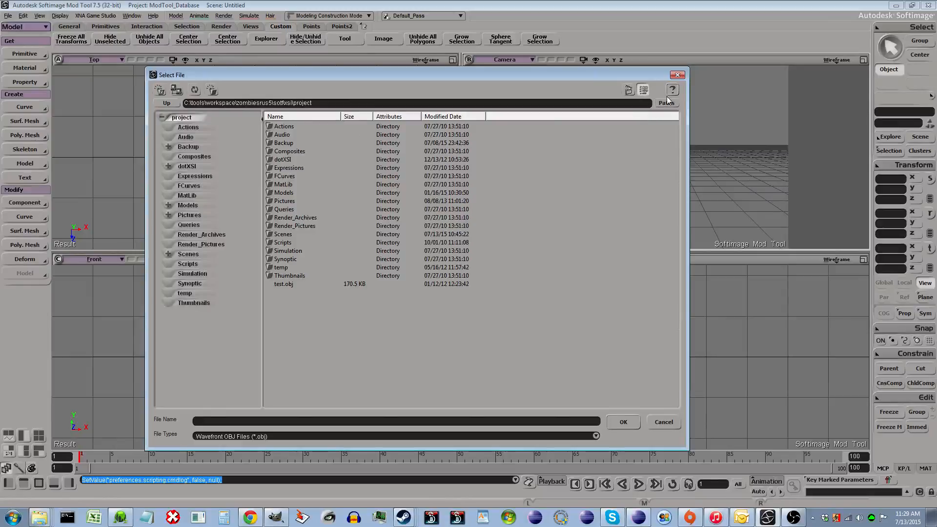
left_click(667, 103)
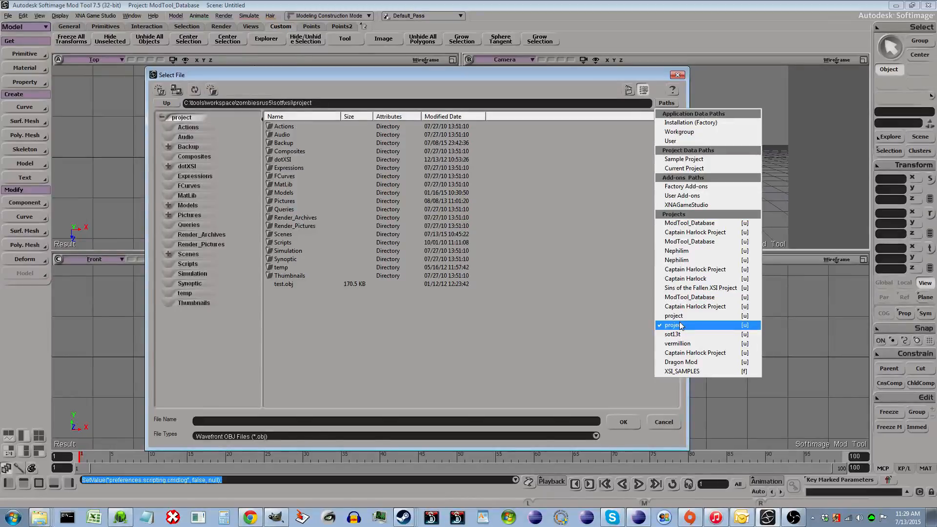
left_click(664, 422)
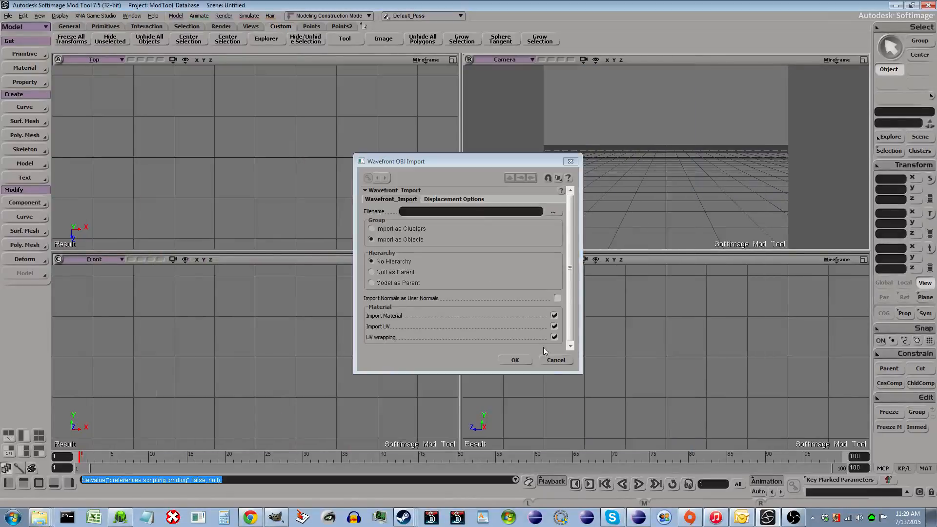
left_click(556, 360)
- Make the (Default) project the active project in the Project Manager and close it
left_click(8, 16)
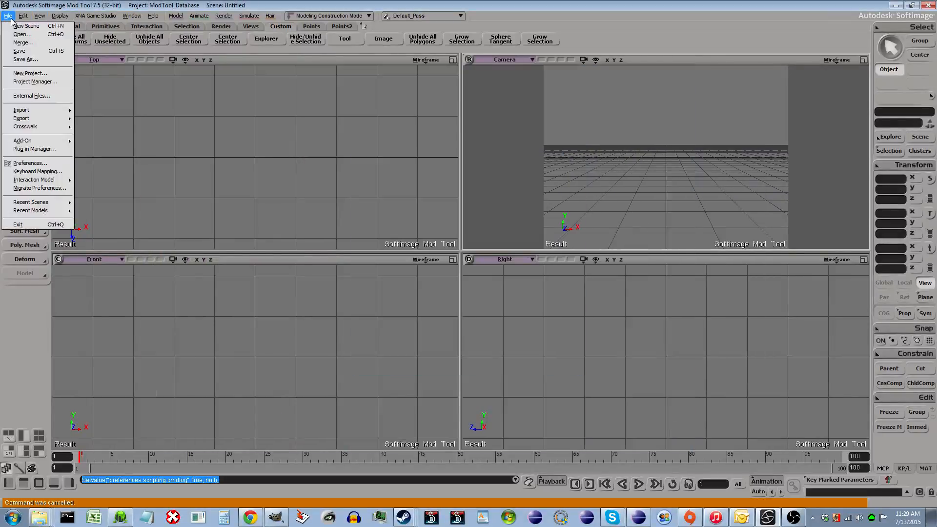
key("Escape")
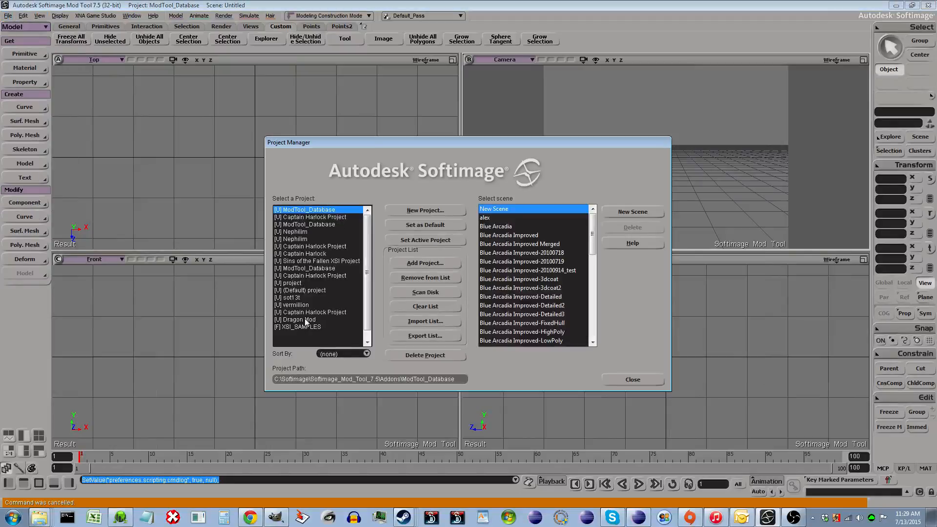
left_click(327, 292)
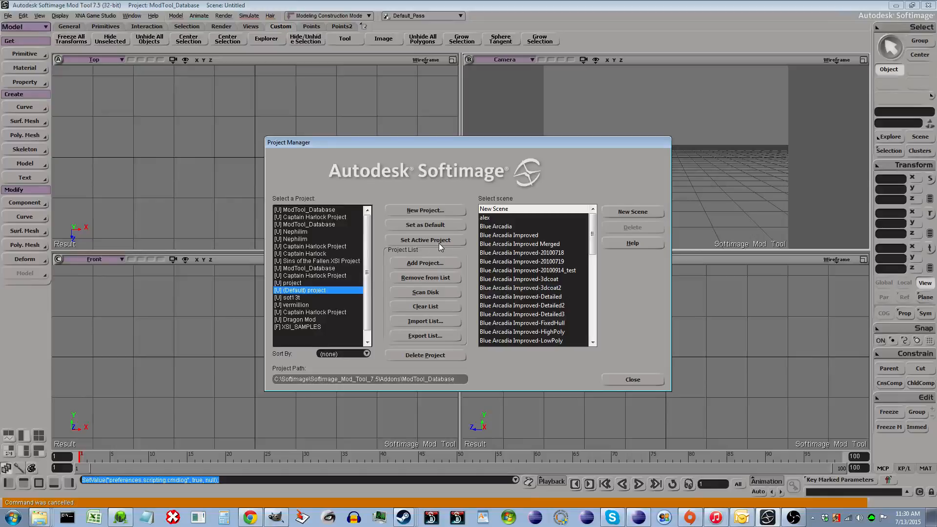
left_click(427, 242)
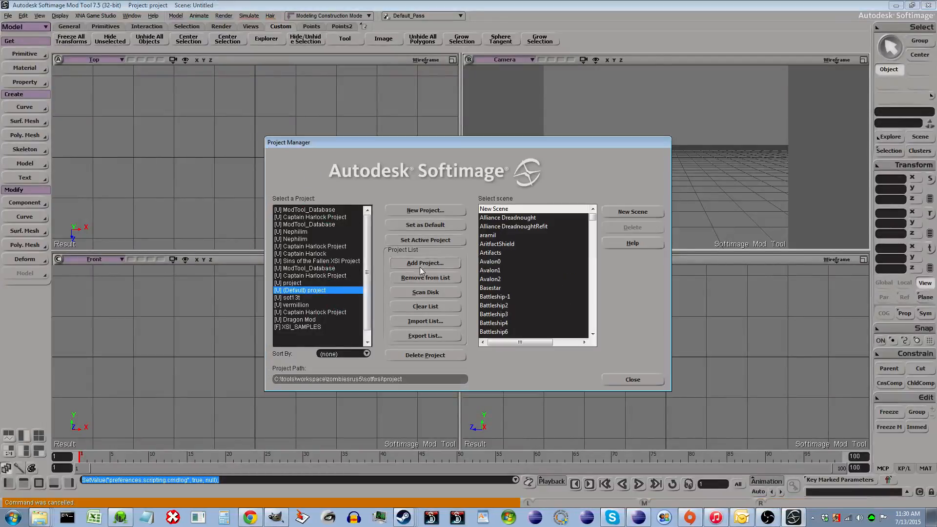
left_click(640, 379)
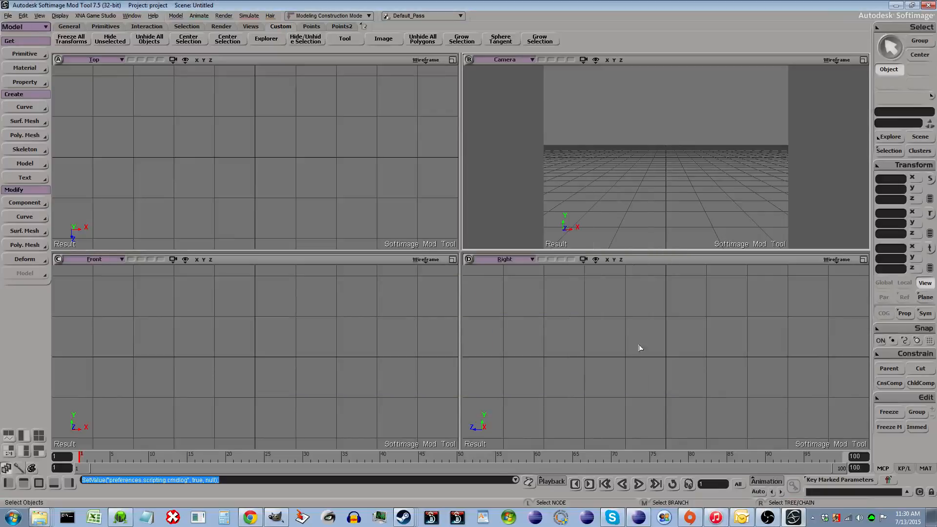
- Start a Wavefront OBJ import and pick al-01.obj from the alien invasion collection's aline_invasion_obj folder
left_click(8, 16)
mouse_move(30, 110)
left_click(119, 175)
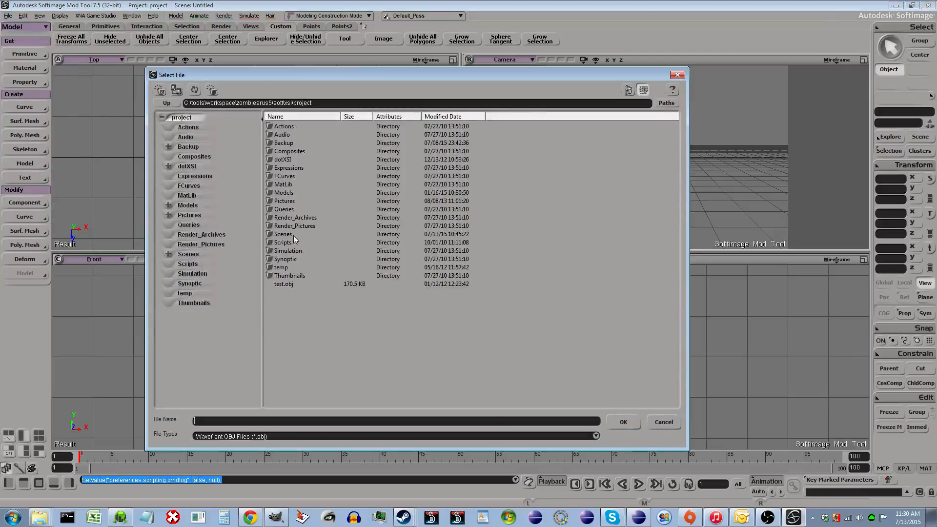
double_click(294, 235)
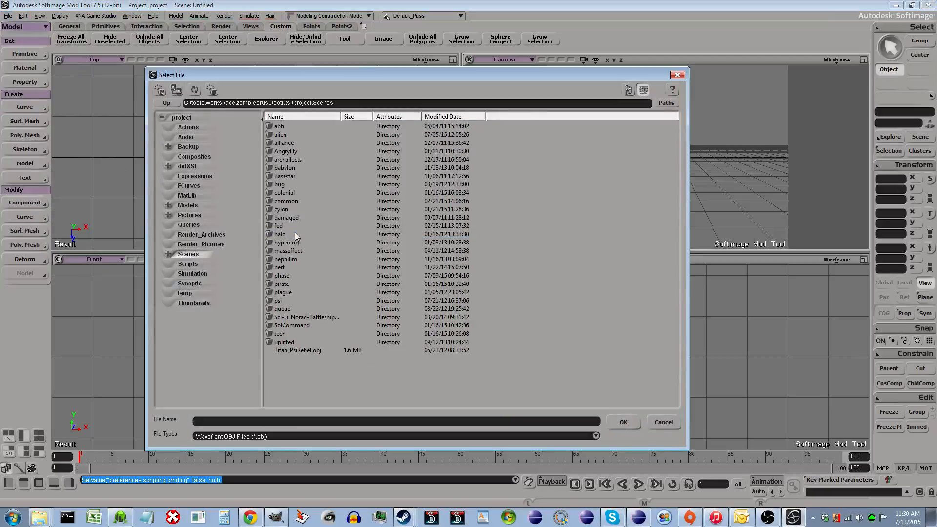
double_click(289, 135)
double_click(289, 127)
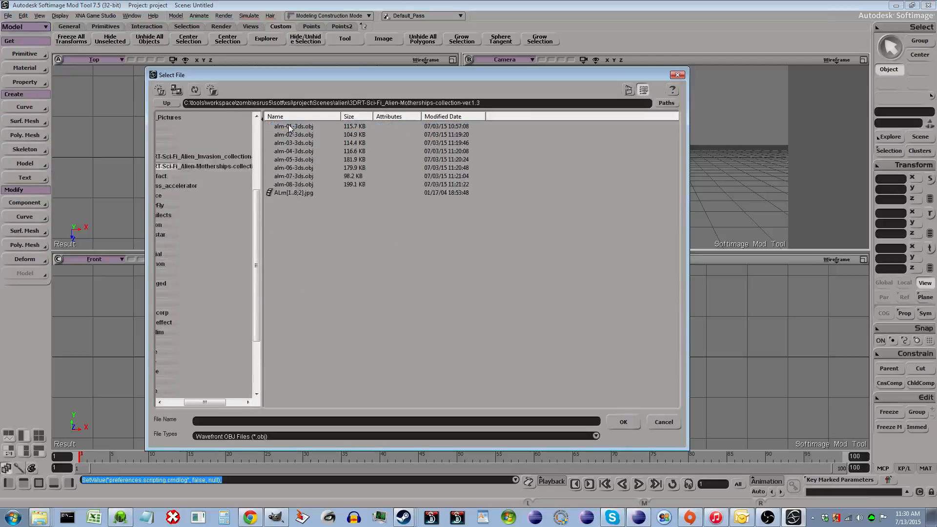
left_click(218, 157)
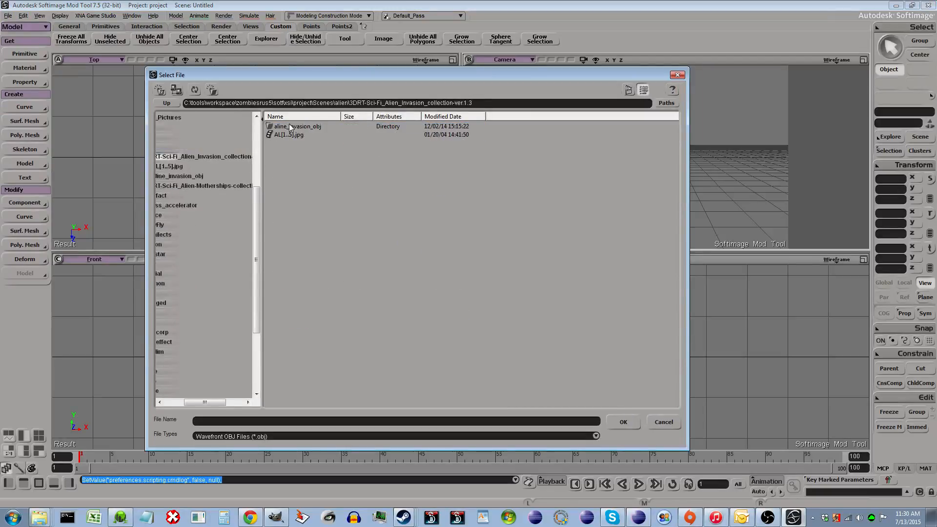
double_click(290, 126)
double_click(290, 127)
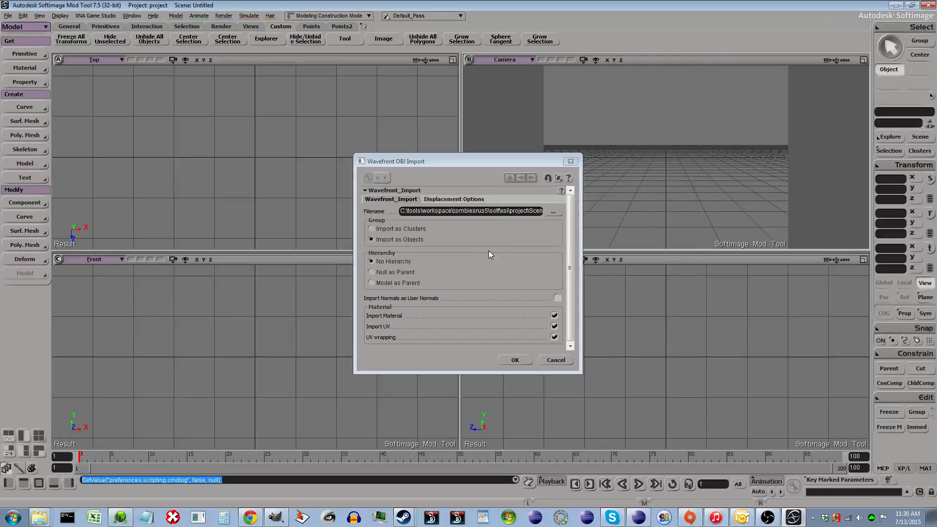
- Check the chosen file path and confirm the OBJ import as objects with material and UVs
left_click(497, 213)
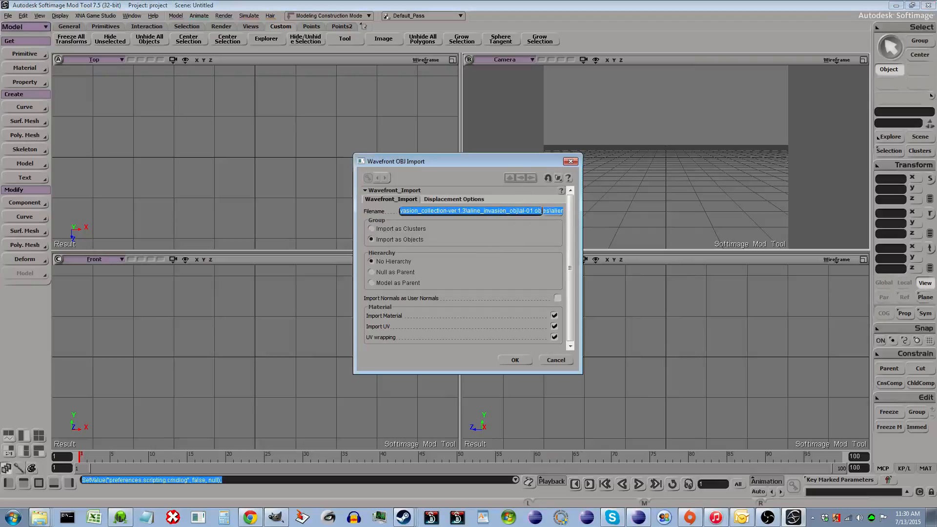
left_click(531, 211)
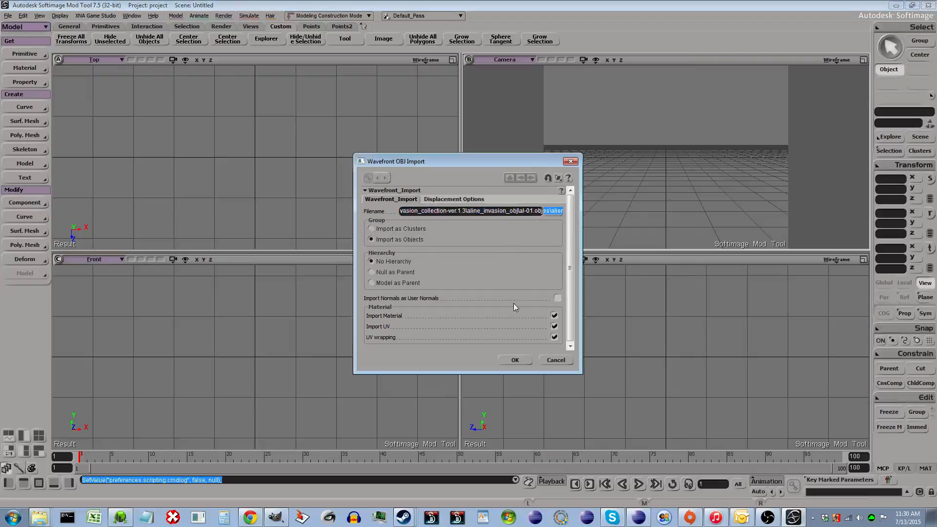
left_click(514, 360)
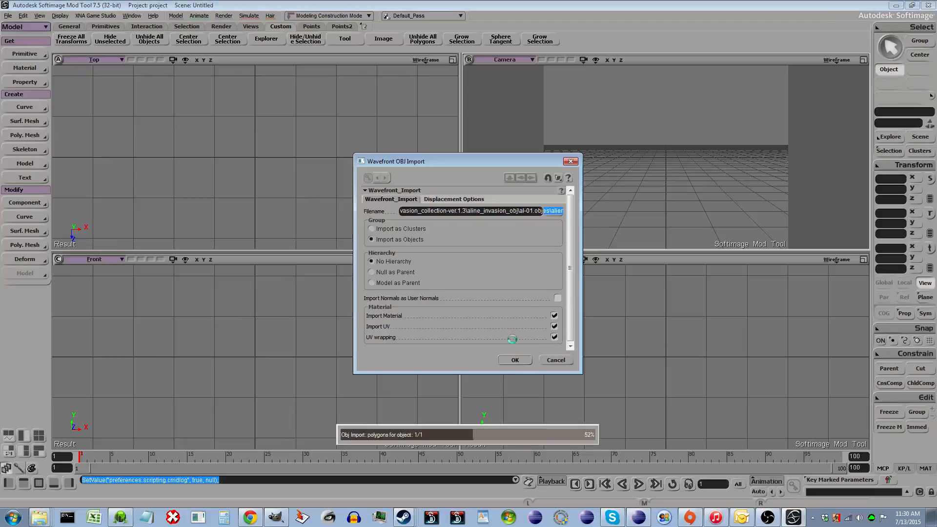
- Zoom out and orbit the viewports to frame the imported alien ship from every view
scroll(650, 179, "down", 1)
scroll(282, 170, "down", 2)
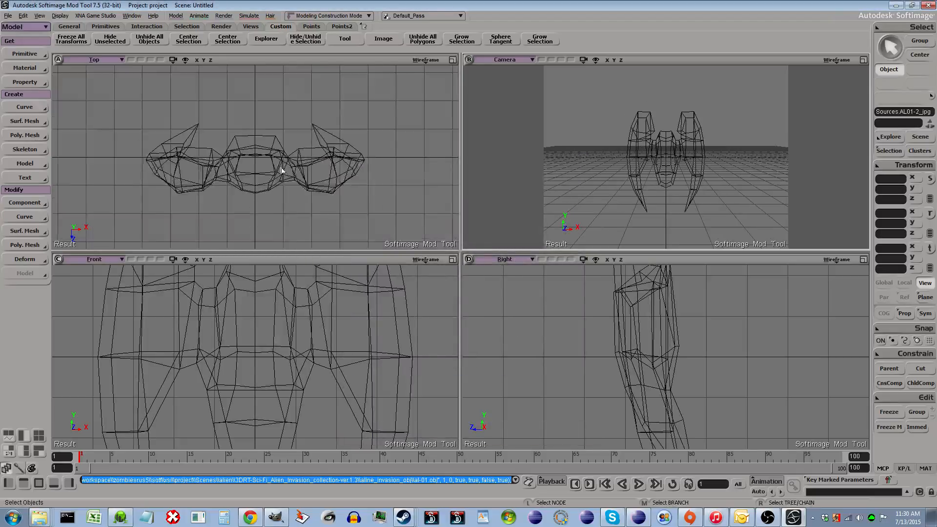
scroll(293, 186, "down", 2)
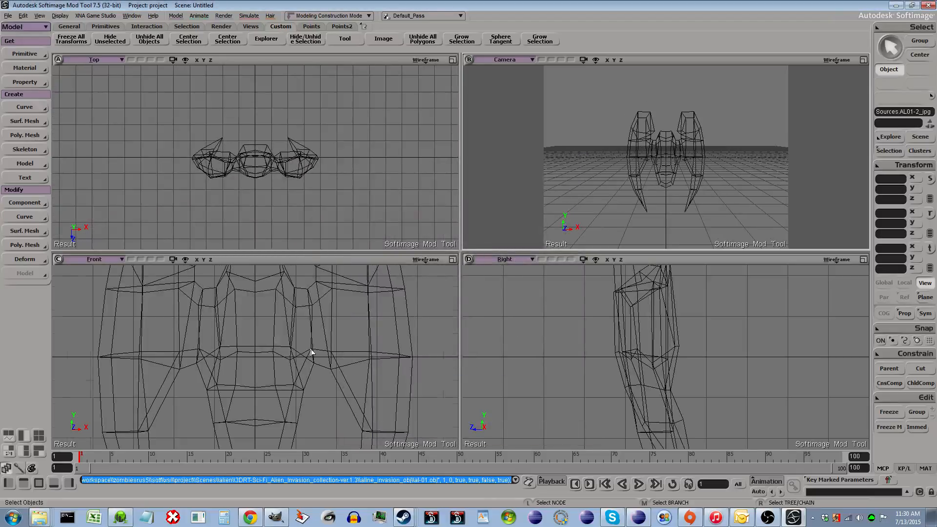
scroll(322, 342, "down", 4)
scroll(623, 353, "down", 4)
scroll(624, 353, "down", 3)
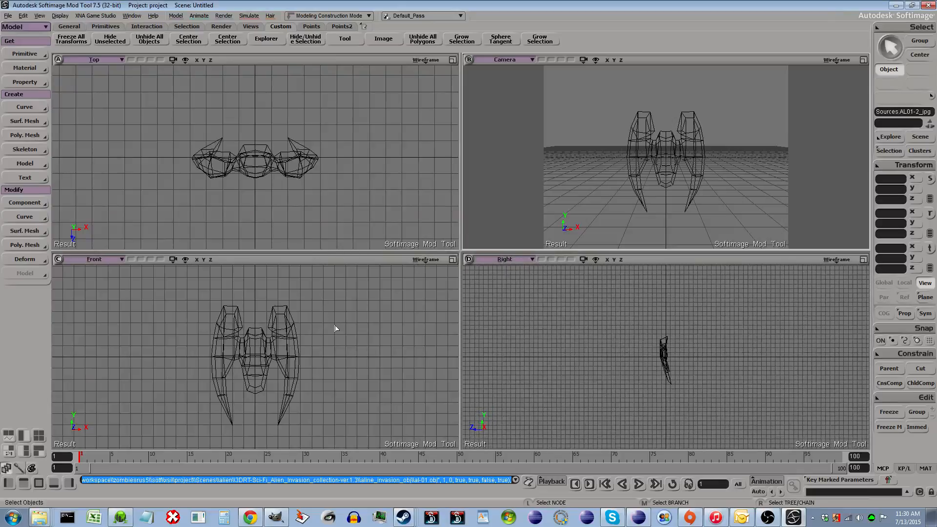
scroll(274, 200, "down", 2)
scroll(682, 190, "down", 3)
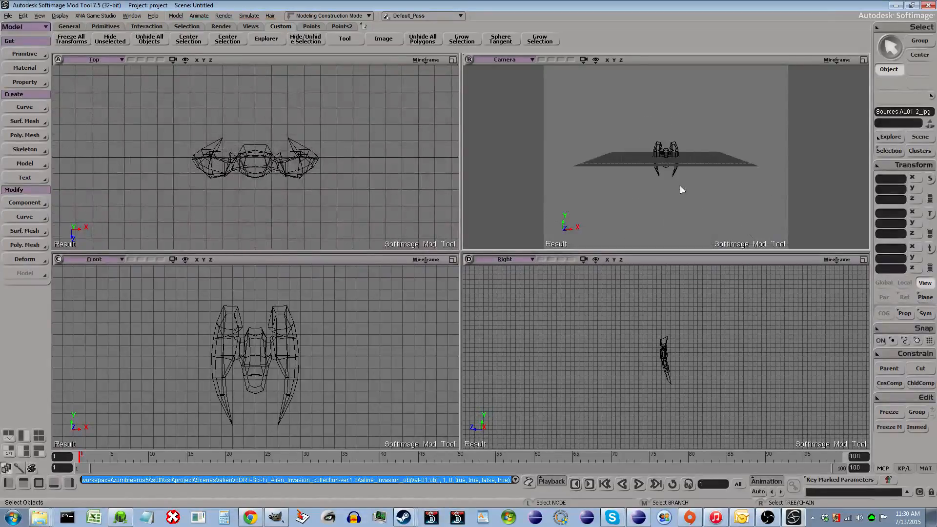
key("o")
left_click_drag(691, 168, 679, 123)
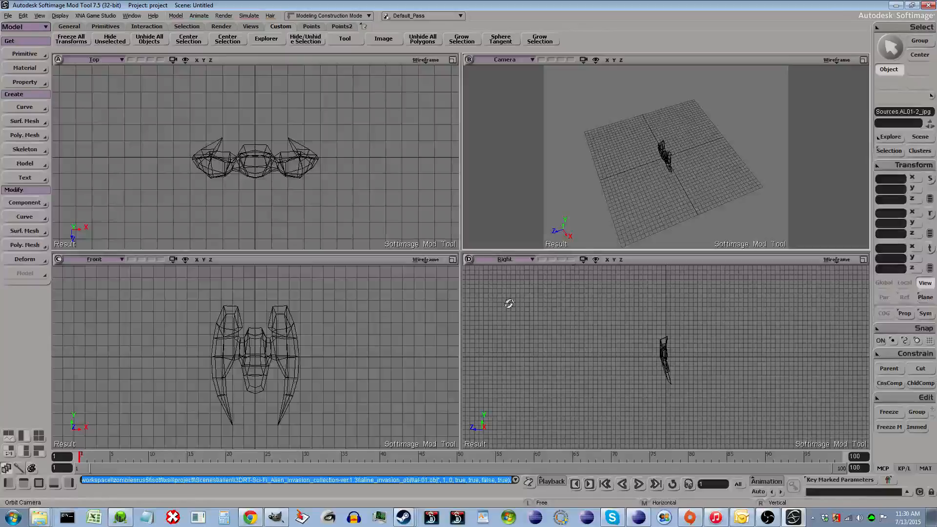
scroll(266, 334, "down", 2)
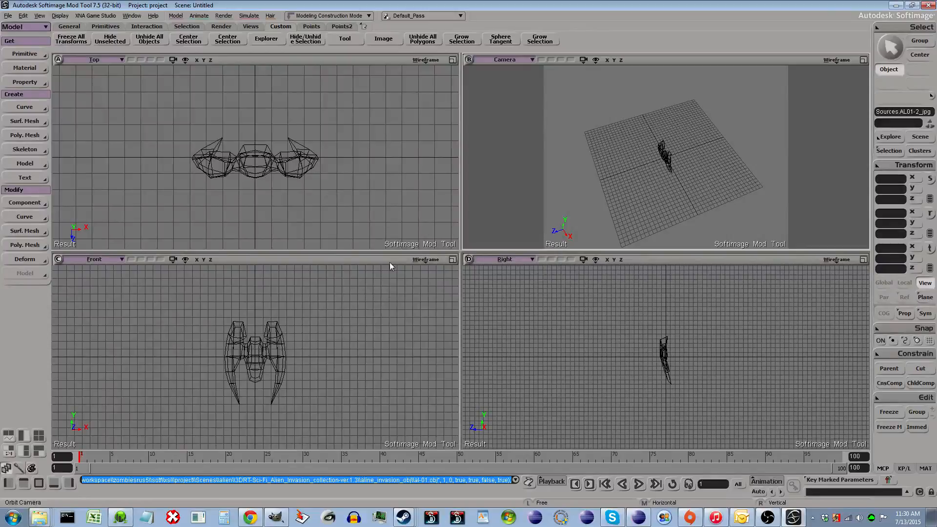
key("space")
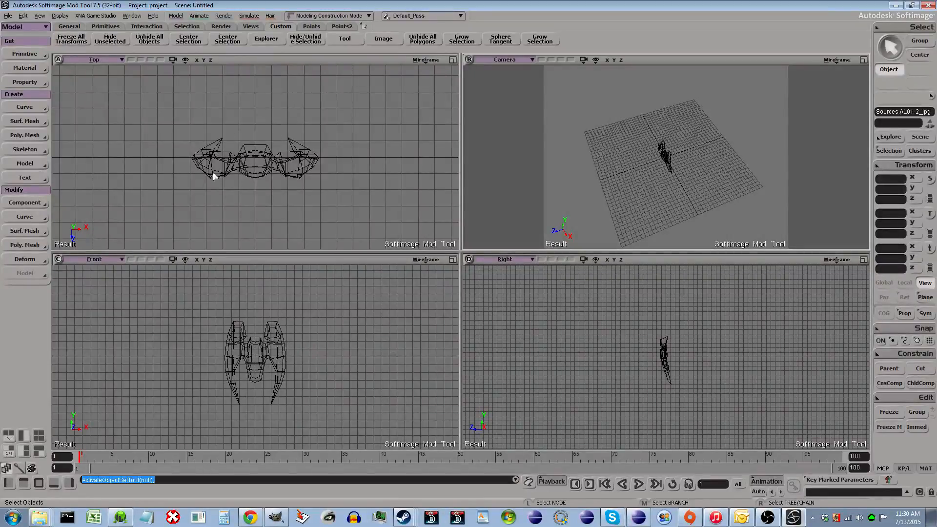
scroll(703, 377, "up", 3)
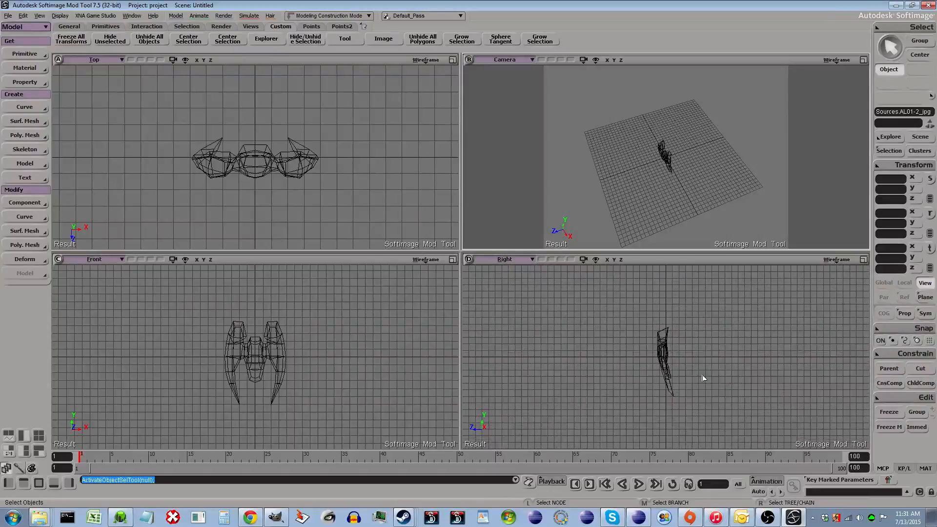
- Select the ship and rotate it about X by roughly -81 degrees in the side view
left_click(228, 371)
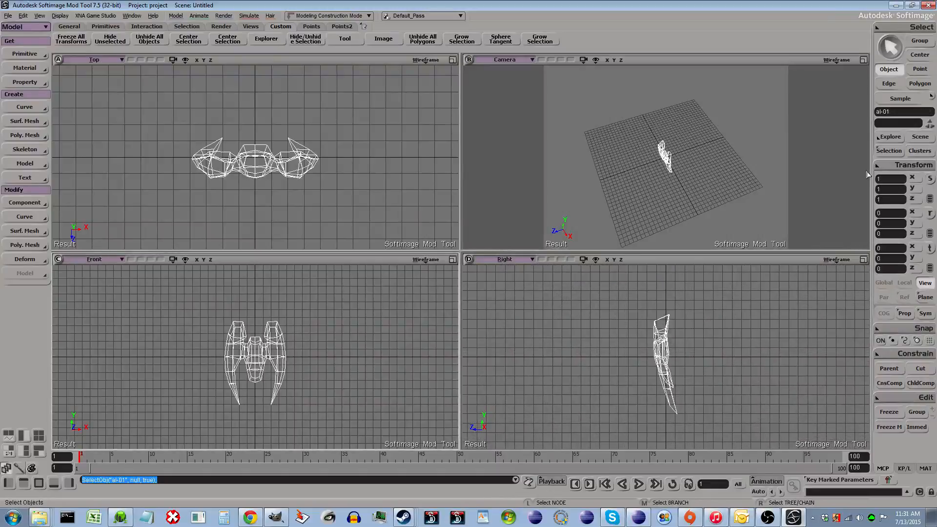
left_click(930, 214)
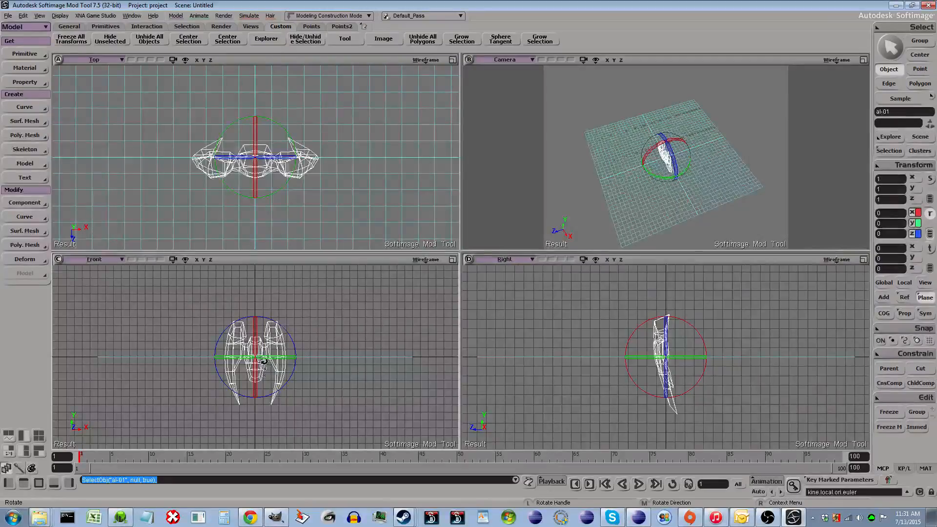
left_click_drag(630, 381, 585, 313)
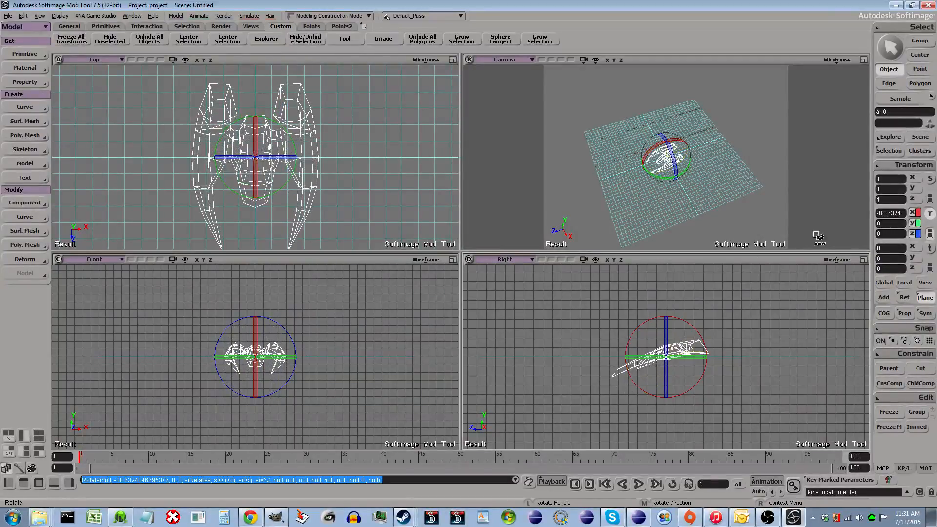
left_click(879, 213)
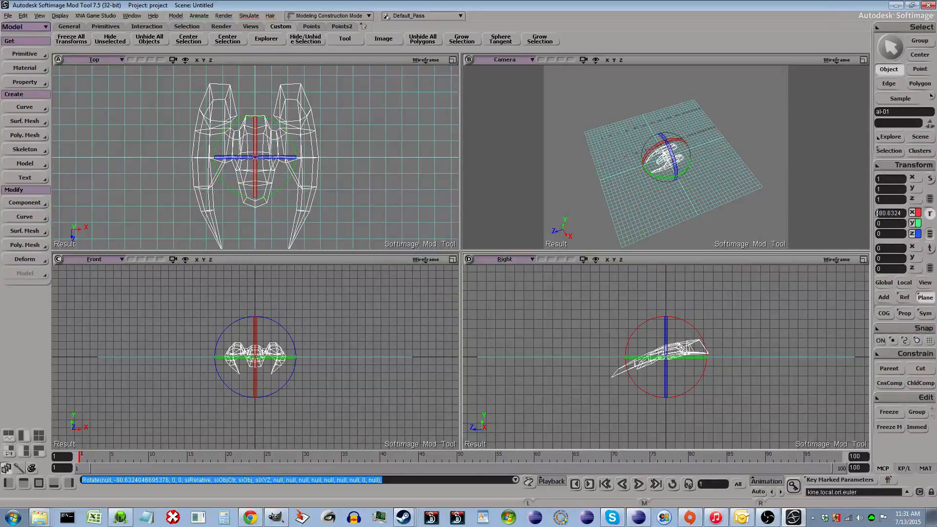
key("Return")
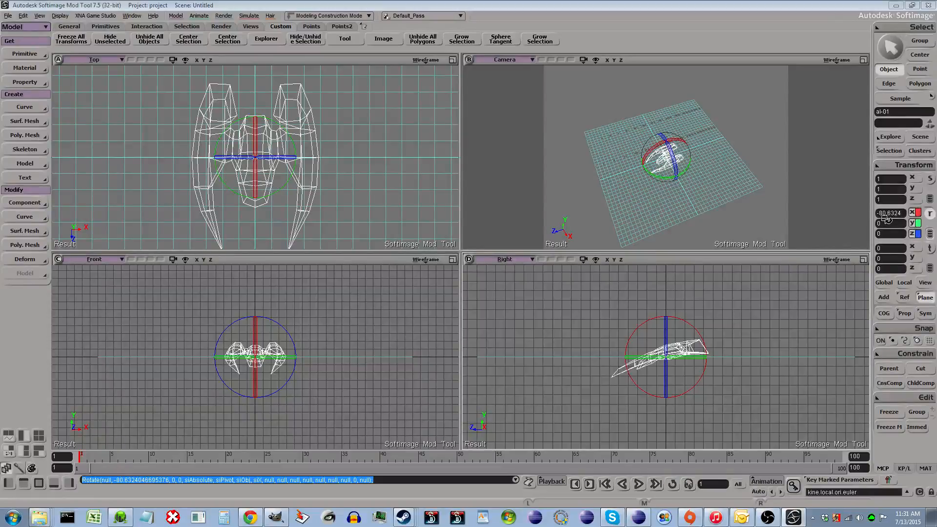
key("0")
key("Return")
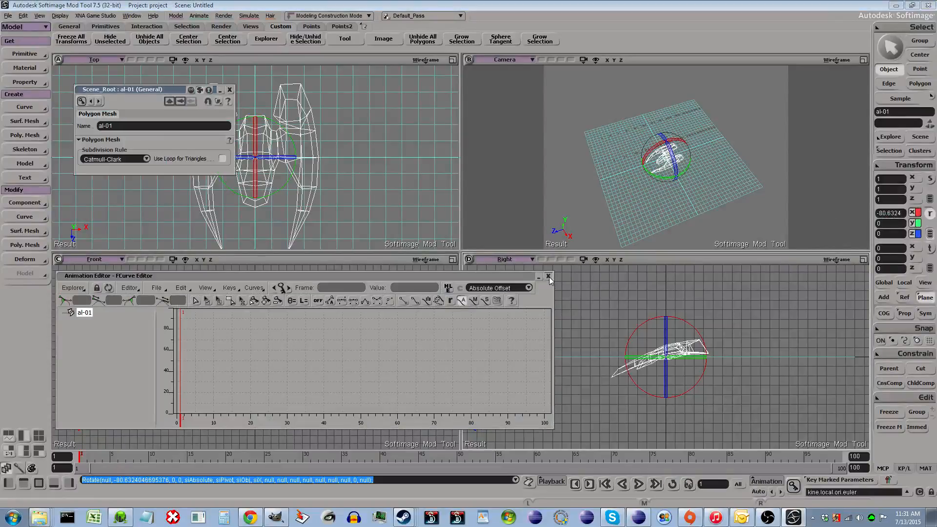
key("9")
left_click(230, 90)
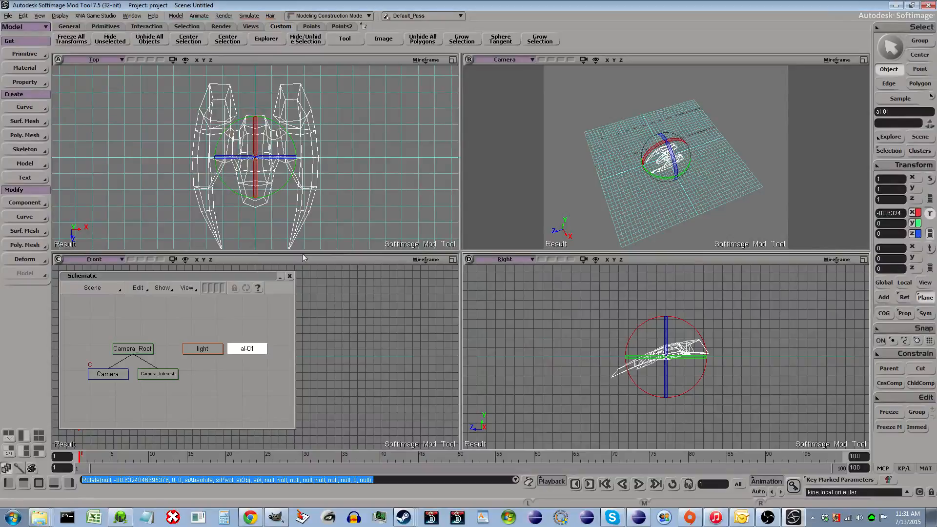
left_click(289, 276)
- Set the ship's X rotation to -90
left_click(882, 213)
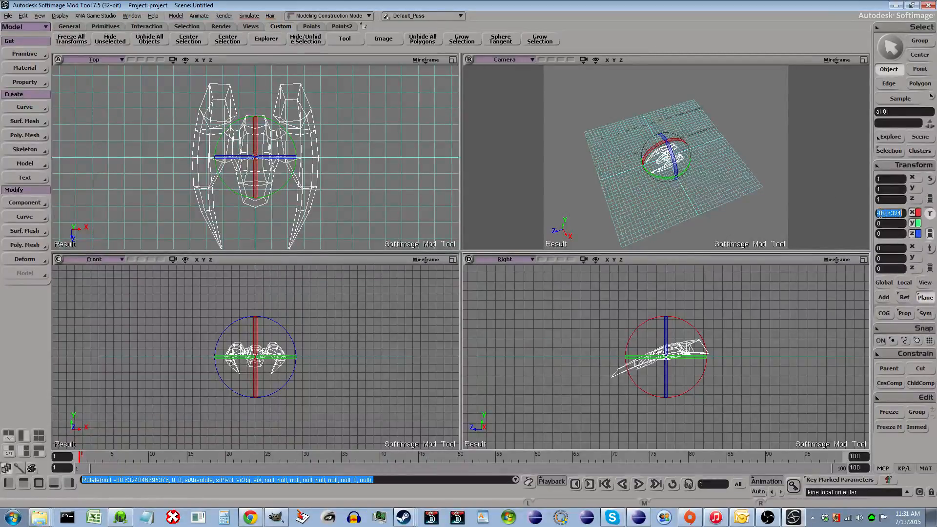
left_click_drag(878, 213, 917, 215)
type("-90")
key("Tab")
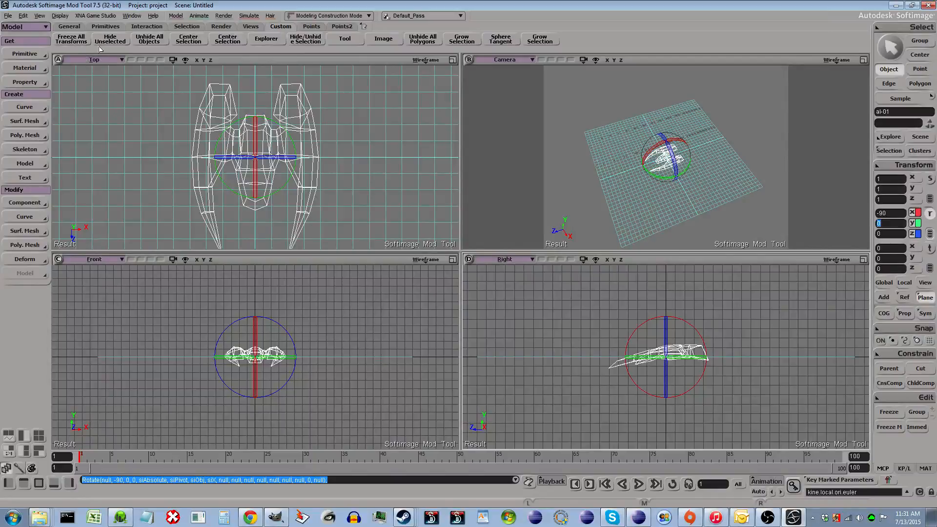
- Freeze all transforms on the ship
left_click(901, 166)
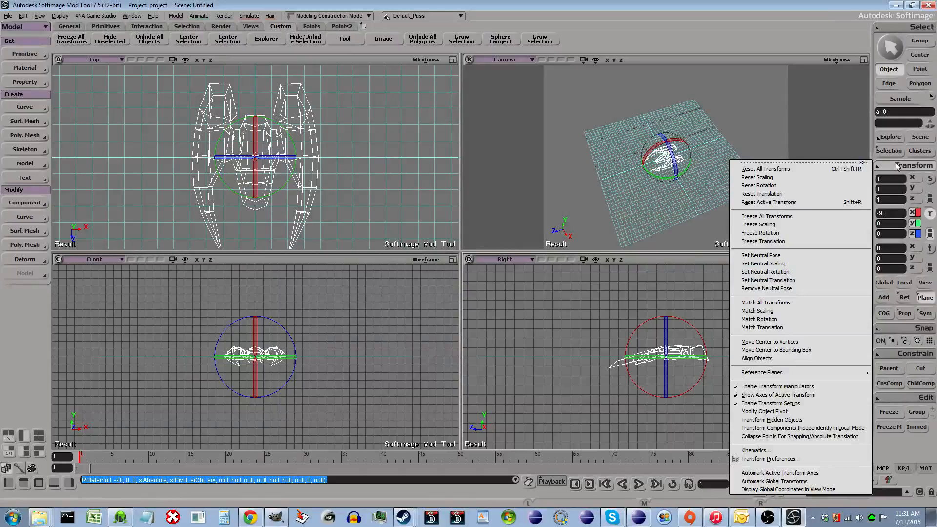
left_click(898, 167)
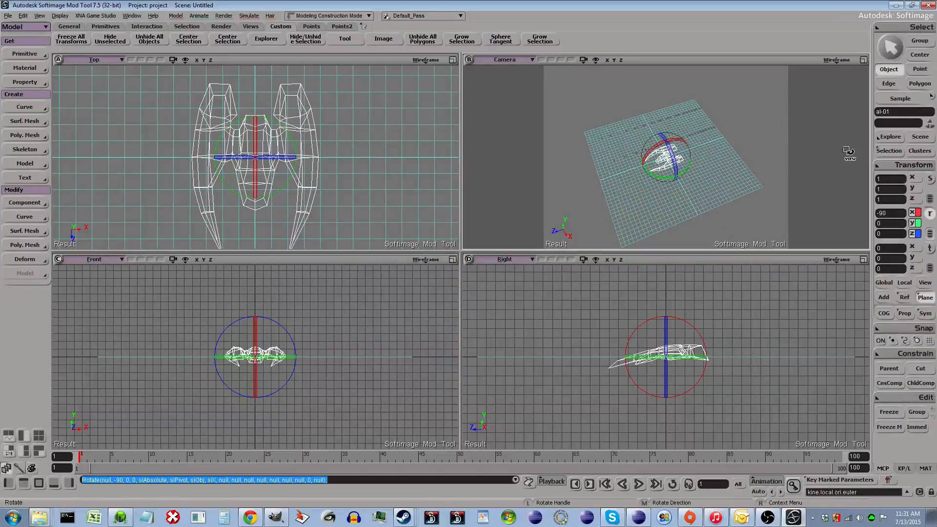
left_click(887, 168)
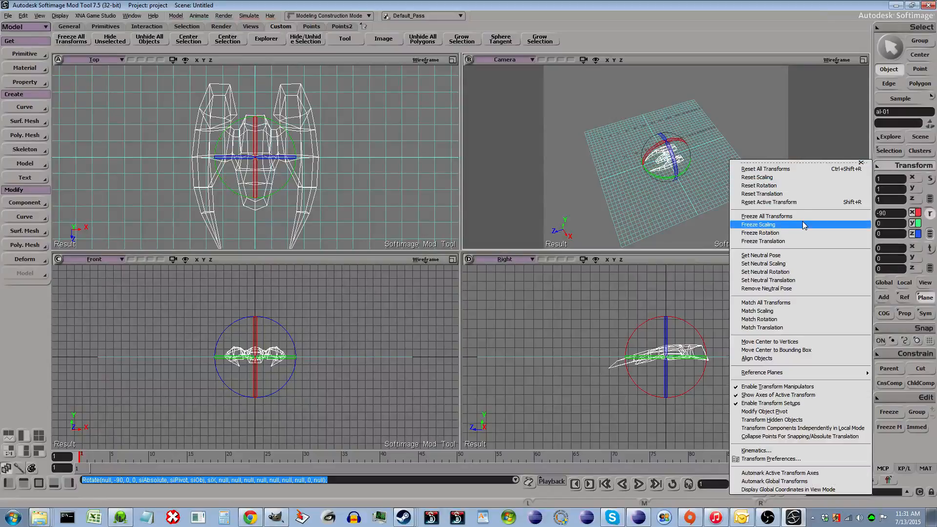
left_click(768, 218)
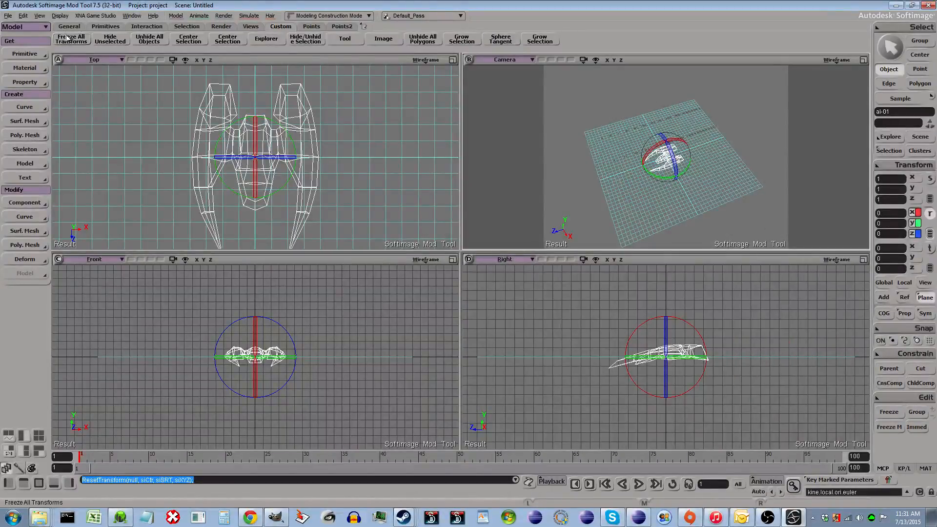
- Open the toolbar customization dialog and locate the Freeze All Transforms command in the command list
right_click(576, 41)
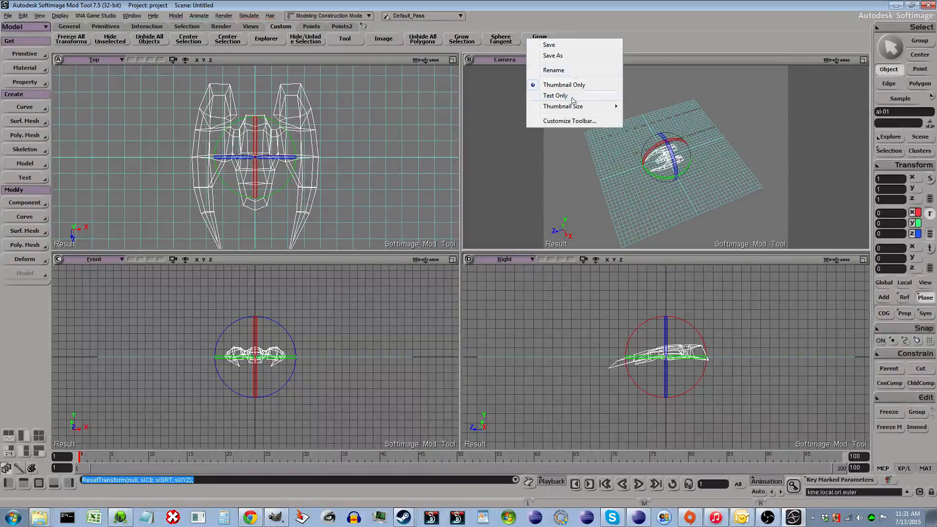
left_click(568, 123)
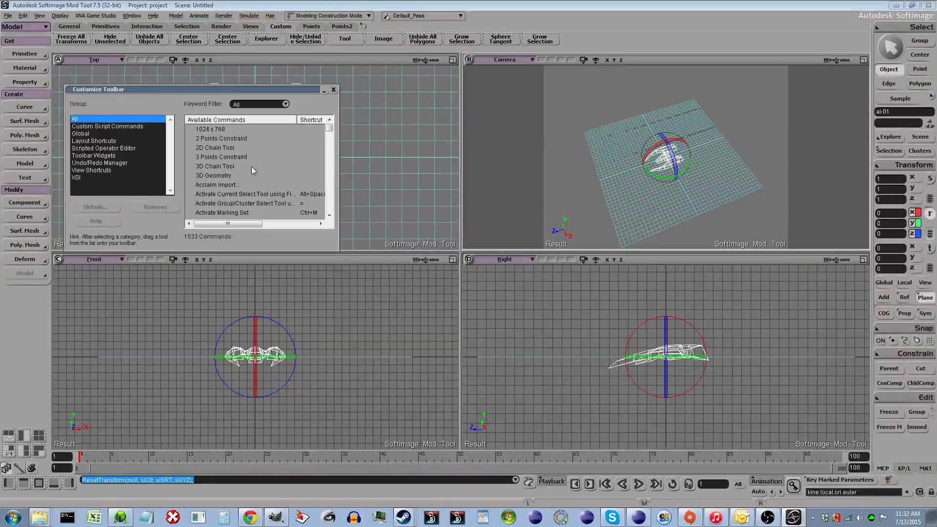
left_click_drag(329, 127, 336, 155)
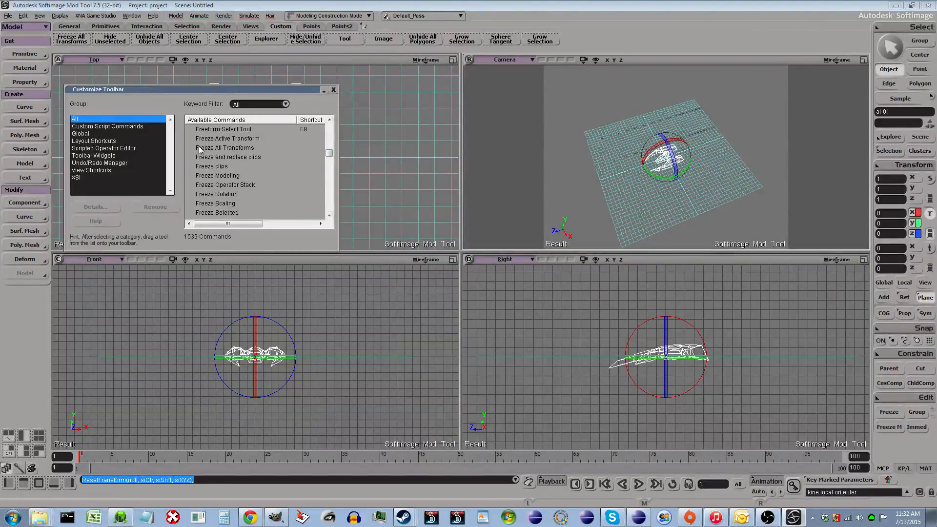
left_click(232, 149)
left_click_drag(194, 149, 234, 150)
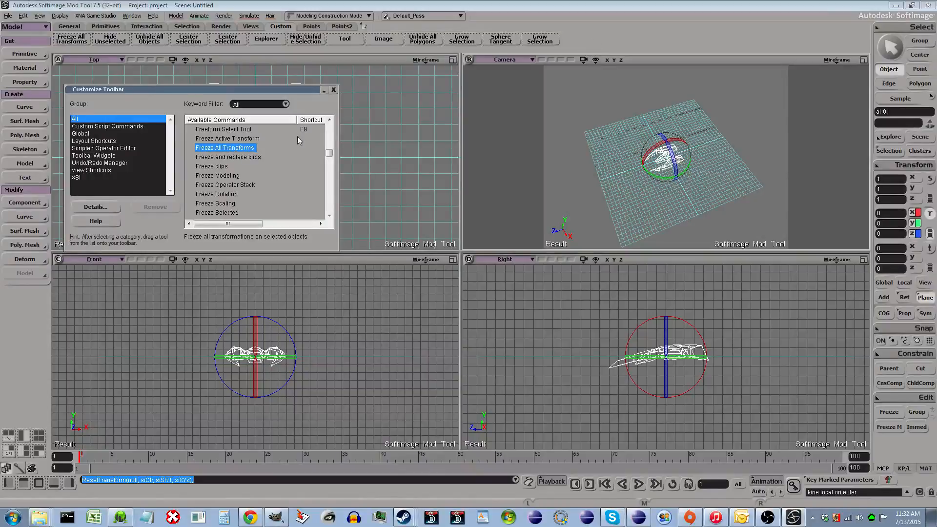
left_click(334, 90)
- Save the customized toolbar, leaving the Save As dialog without saving a new file
right_click(583, 34)
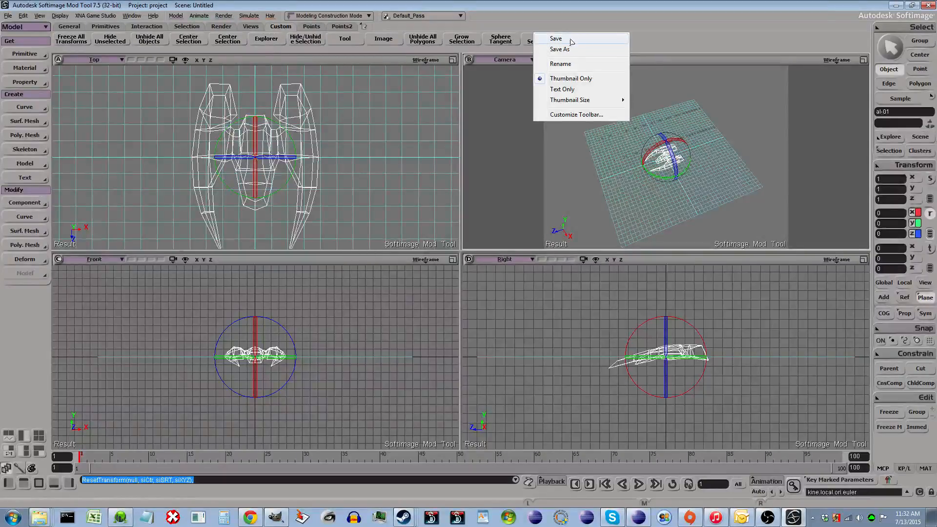
left_click(575, 39)
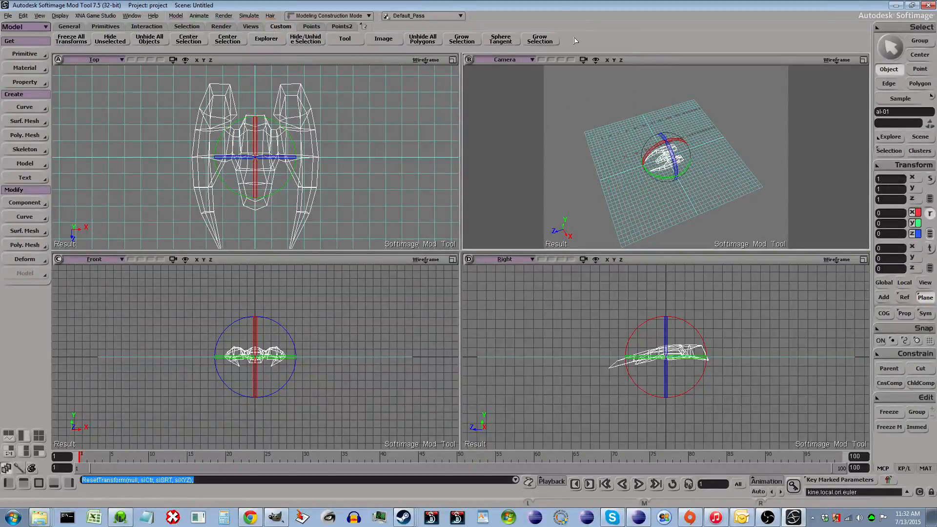
right_click(568, 44)
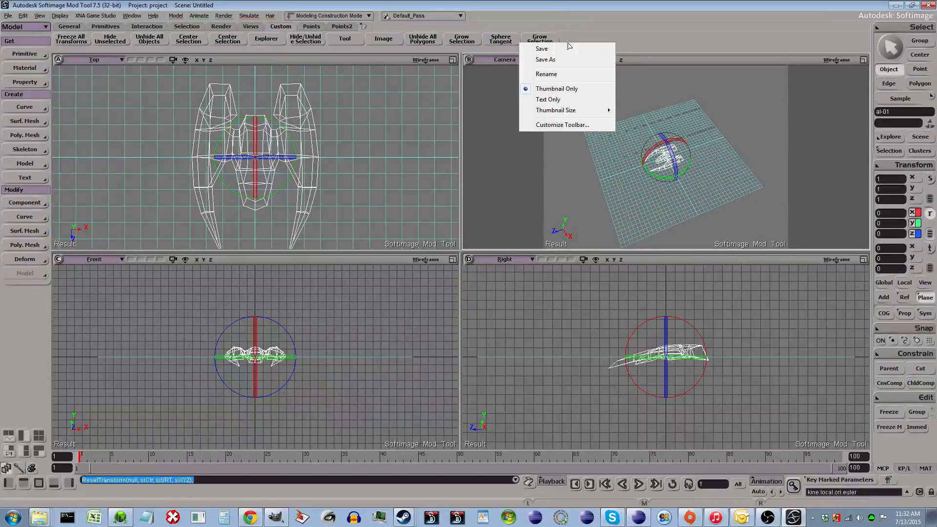
left_click(552, 52)
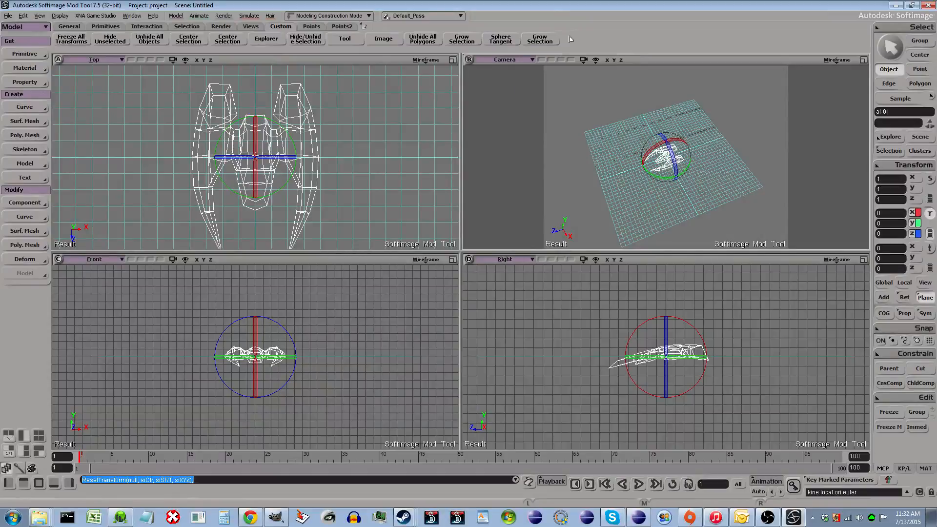
right_click(570, 39)
left_click(574, 52)
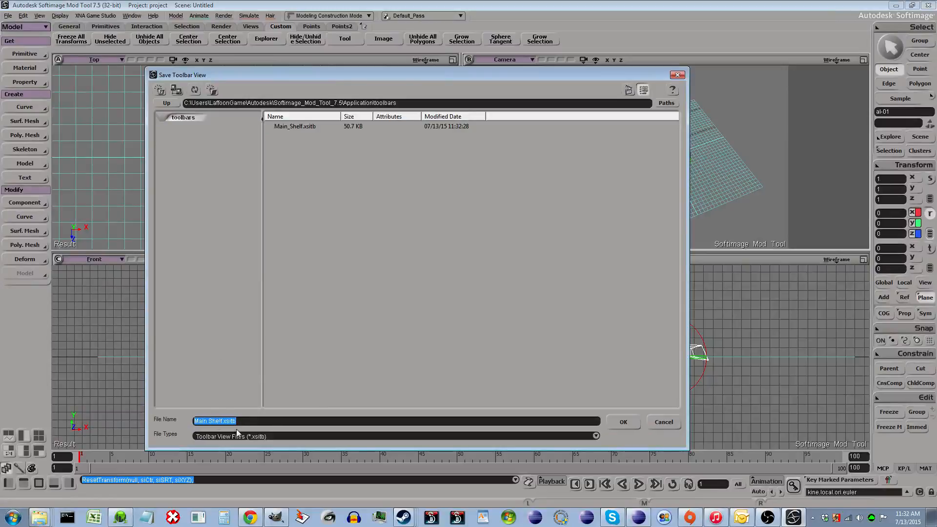
left_click(664, 423)
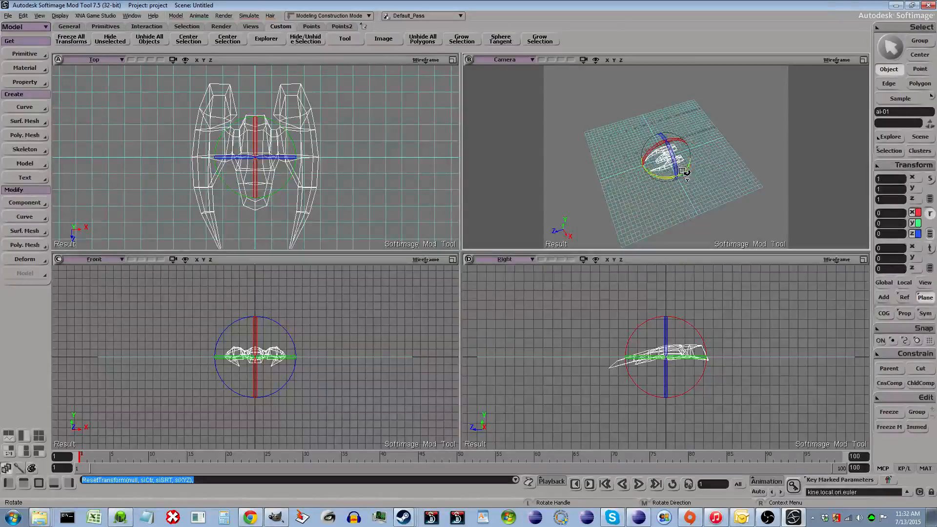
key("t")
scroll(687, 186, "up", 5)
left_click_drag(621, 226, 600, 194)
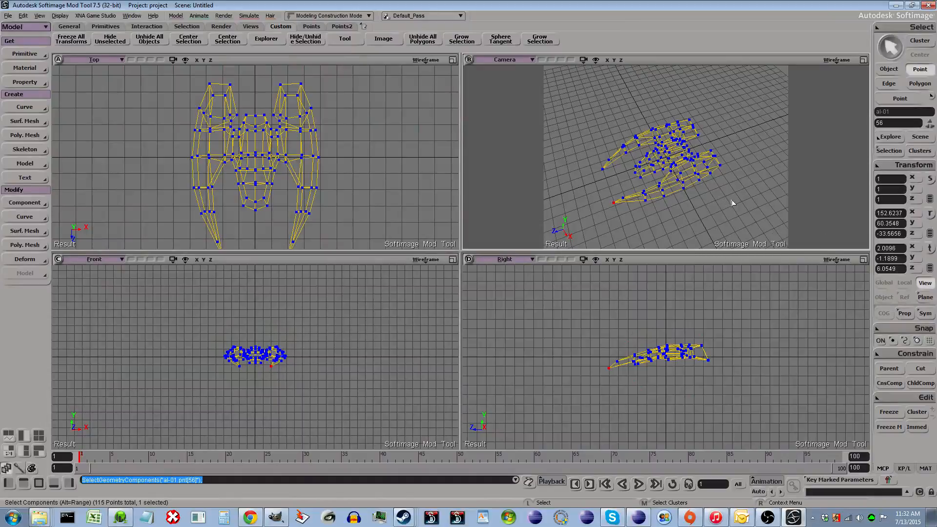
scroll(732, 202, "down", 3)
key("space")
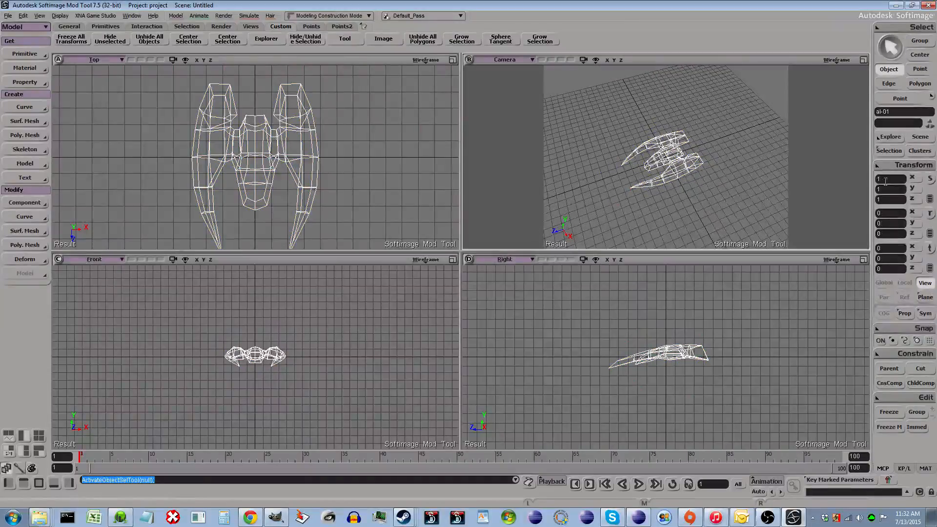
- Scale the ship uniformly to 4 on X, Y and Z, then freeze all its transforms
type("4")
key("Tab")
type("4")
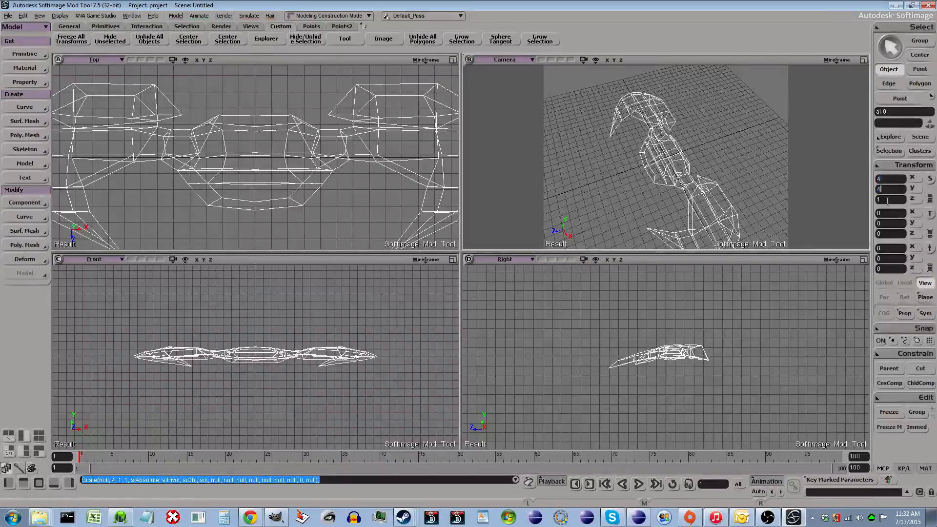
key("Tab")
type("4")
key("Return")
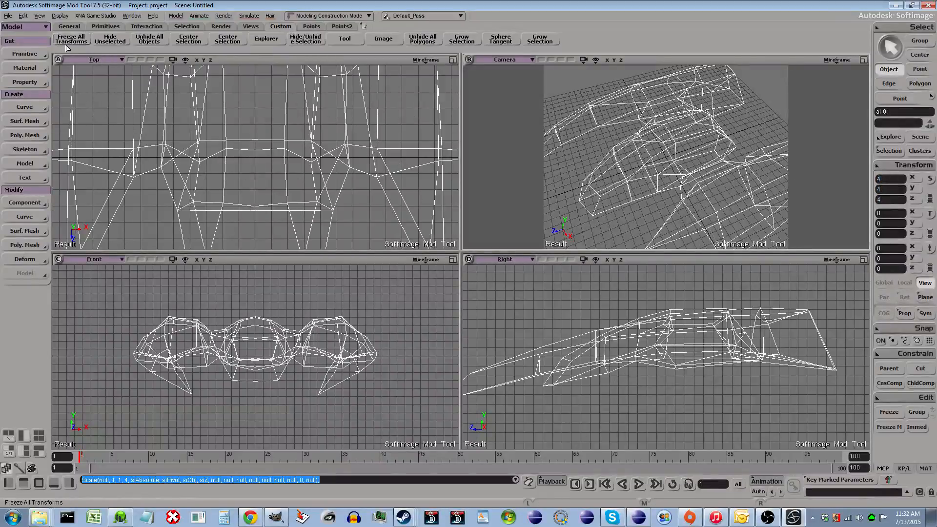
right_click(894, 174)
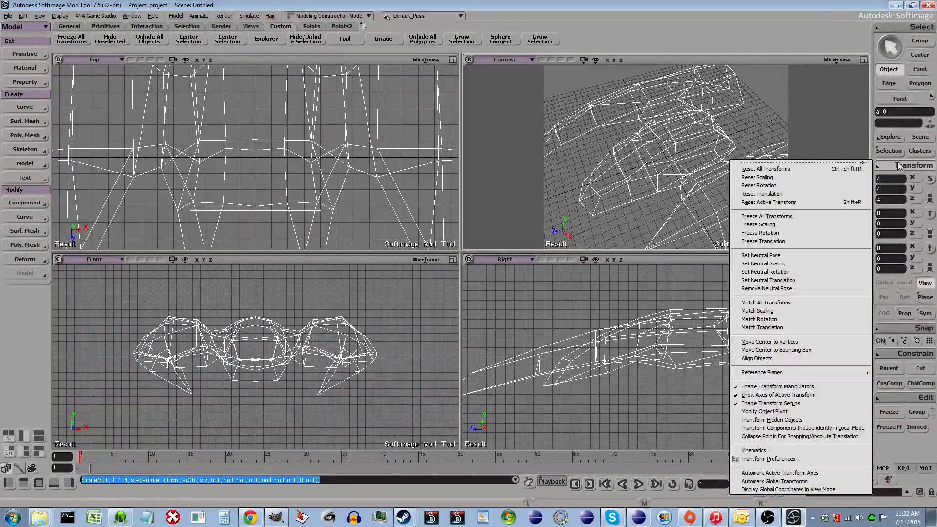
left_click(790, 214)
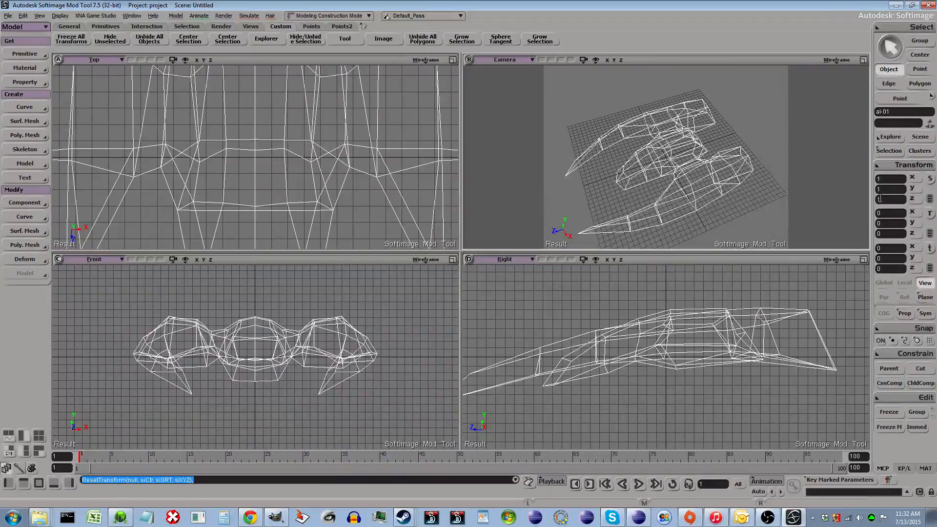
- Scale the ship uniformly to 2 on X, Y and Z, then freeze all its transforms again
scroll(600, 217, "down", 4)
key("t")
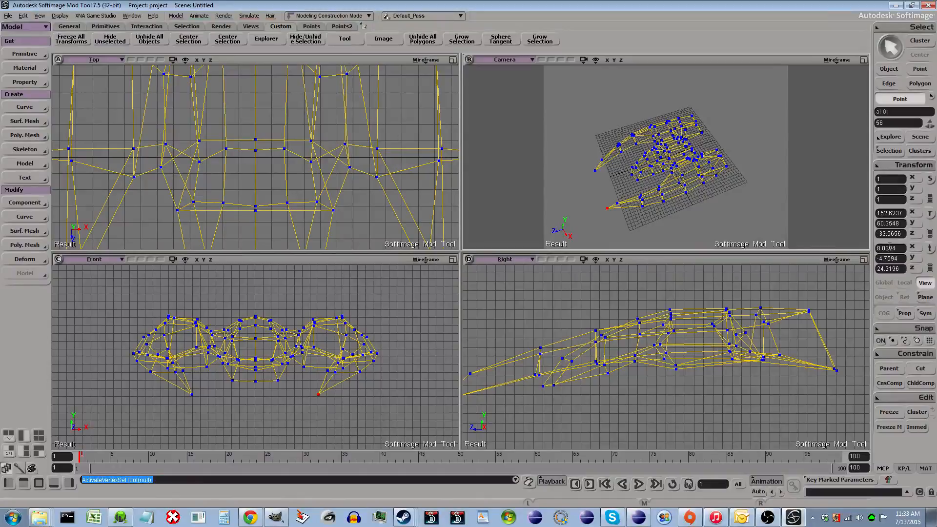
key("space")
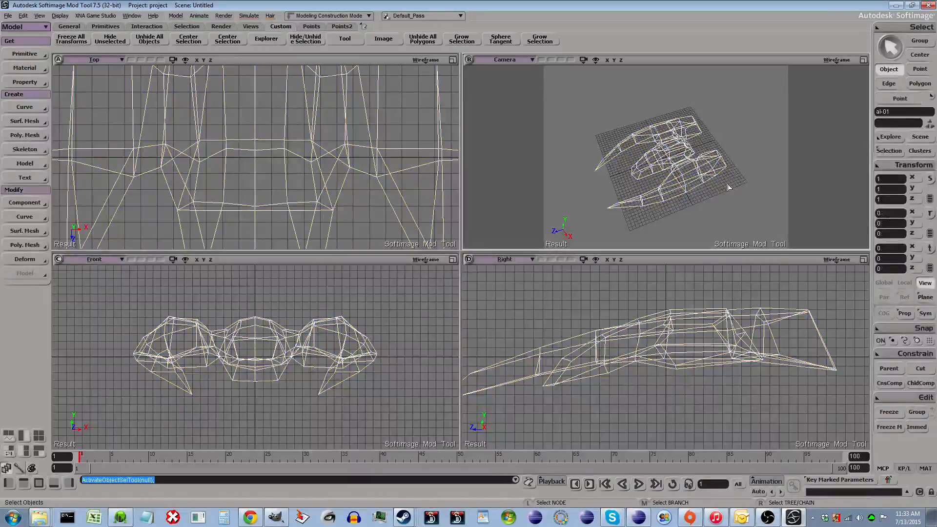
type("2")
key("Tab")
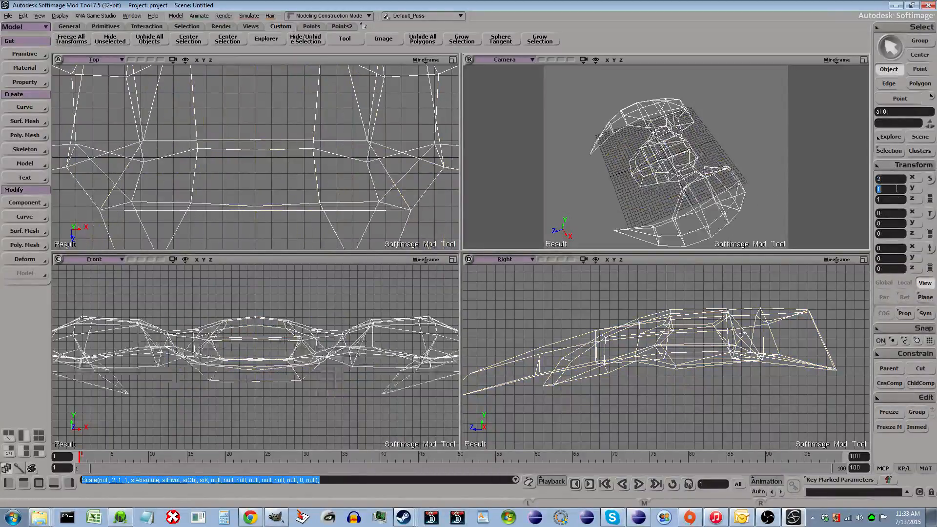
type("2")
key("Tab")
type("2")
key("Tab")
scroll(837, 187, "down", 3)
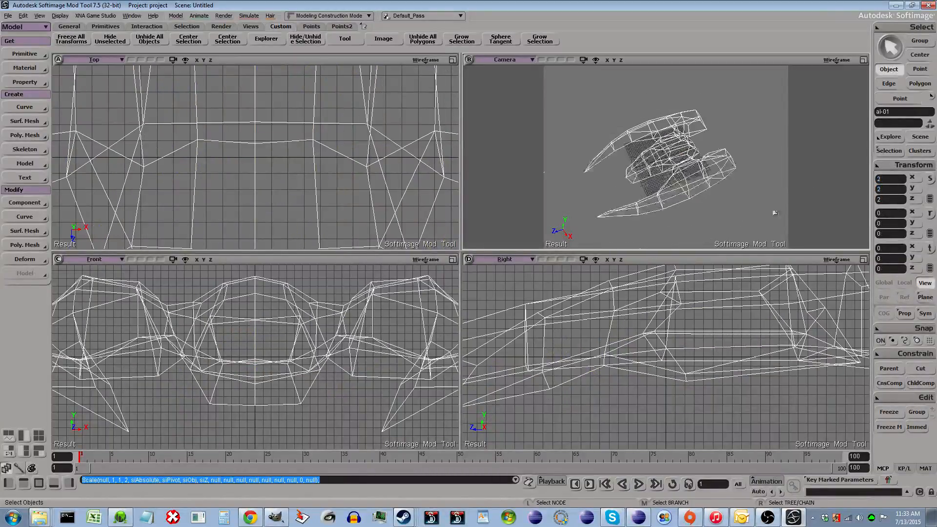
left_click(71, 39)
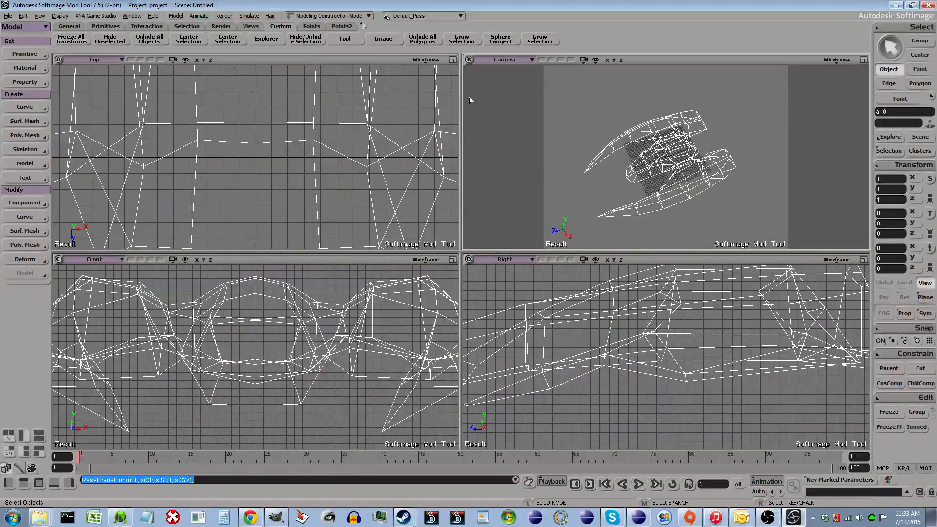
- Select the whole ship and zoom the views to frame it
key("t")
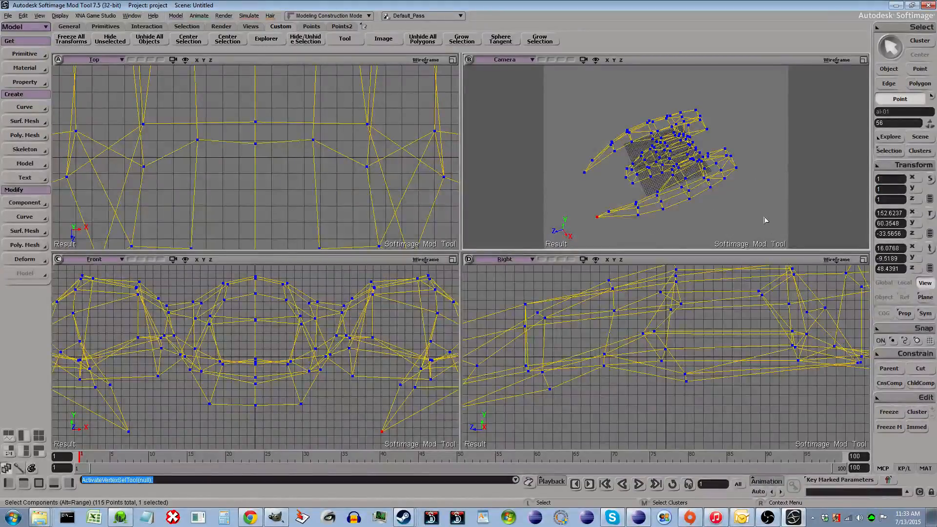
key("space")
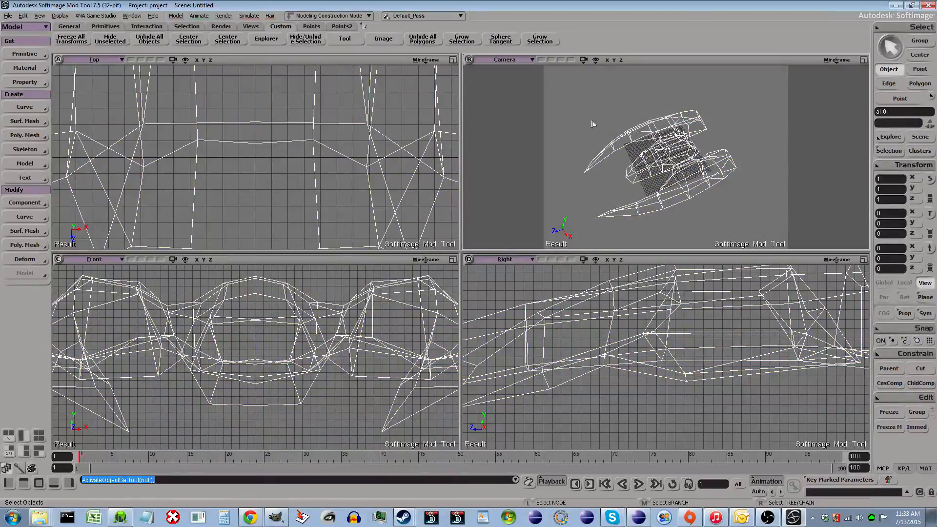
left_click_drag(554, 107, 777, 231)
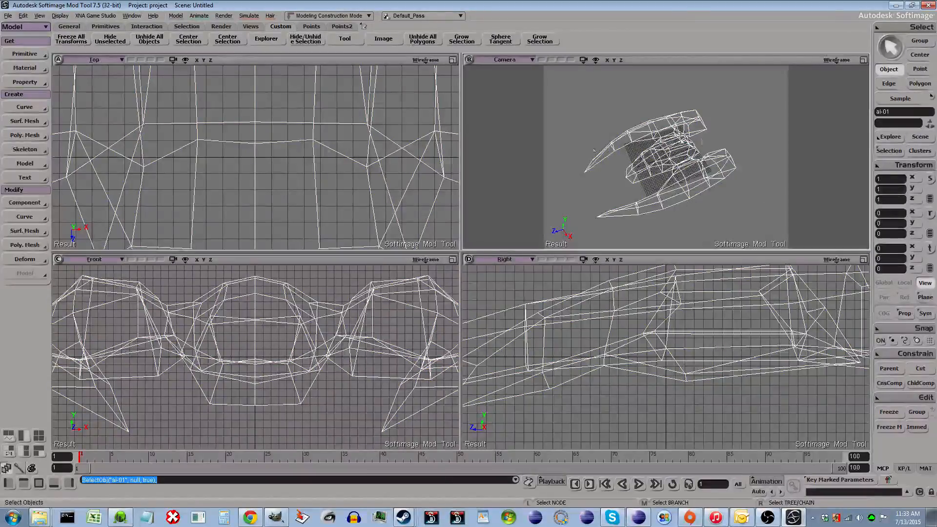
scroll(340, 204, "down", 10)
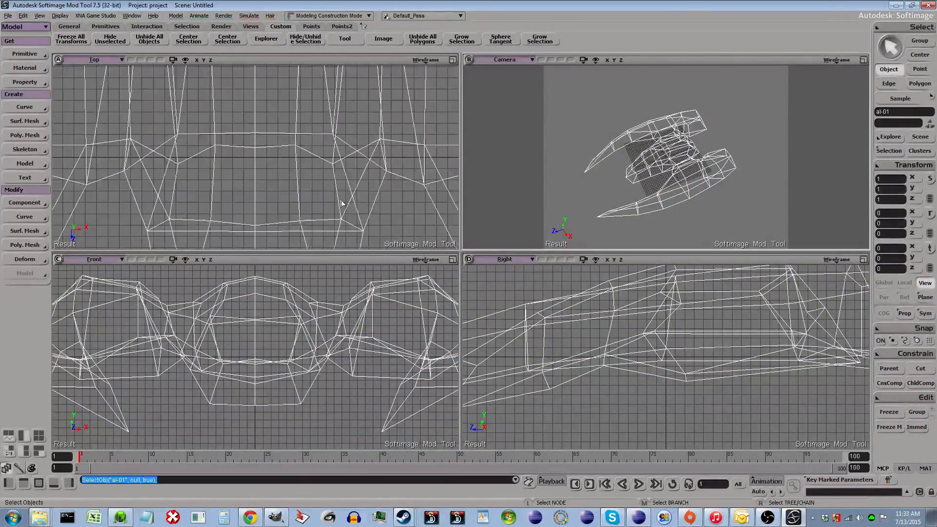
scroll(314, 330, "down", 5)
scroll(314, 330, "down", 3)
scroll(656, 346, "down", 6)
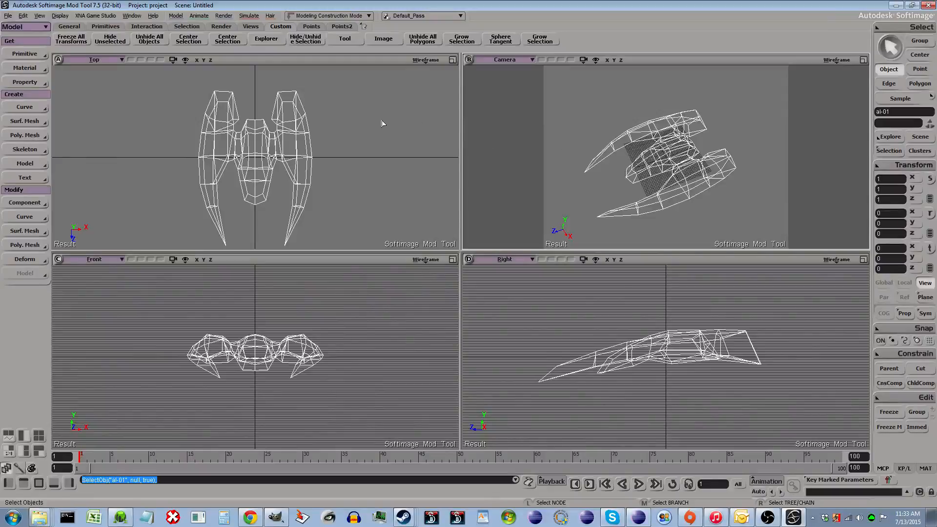
scroll(330, 186, "up", 3)
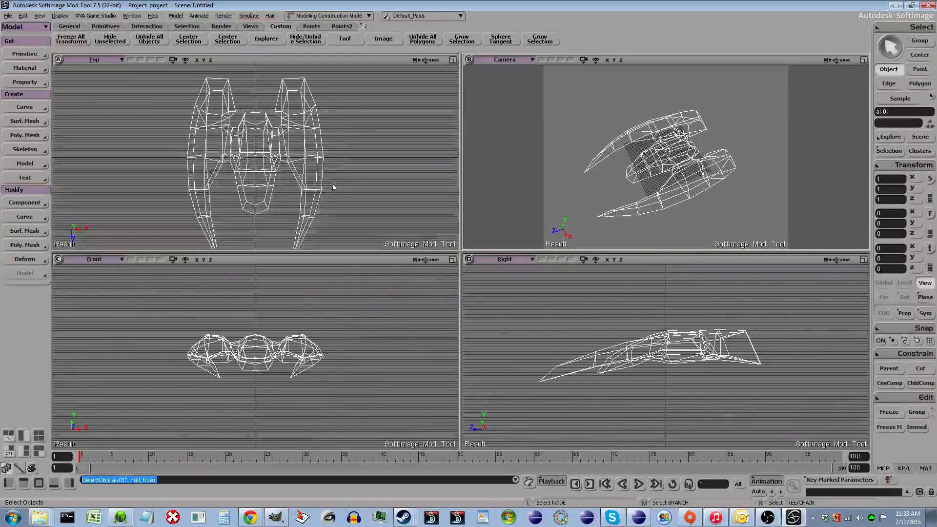
scroll(590, 178, "down", 3)
scroll(718, 200, "up", 2)
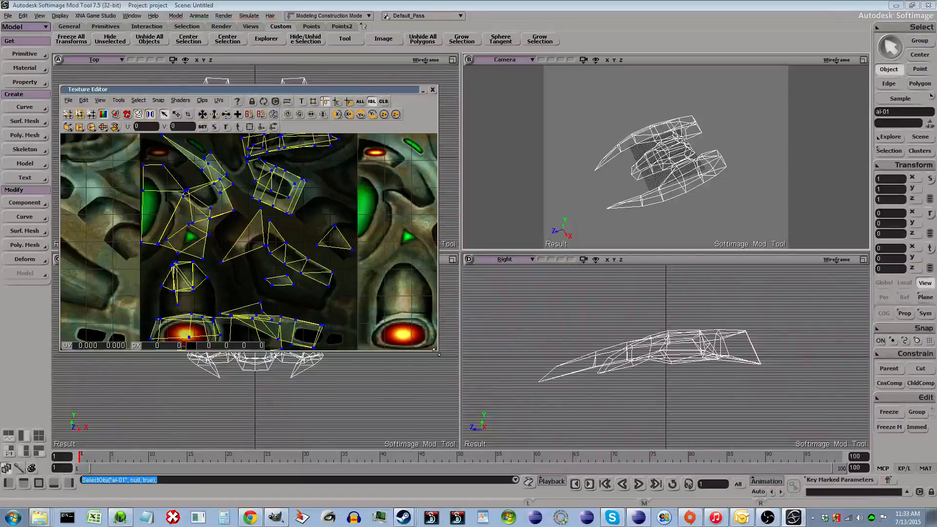
- Enlarge the Texture Editor to examine the ship's UV layout, then close and reopen it
left_click_drag(436, 352, 537, 417)
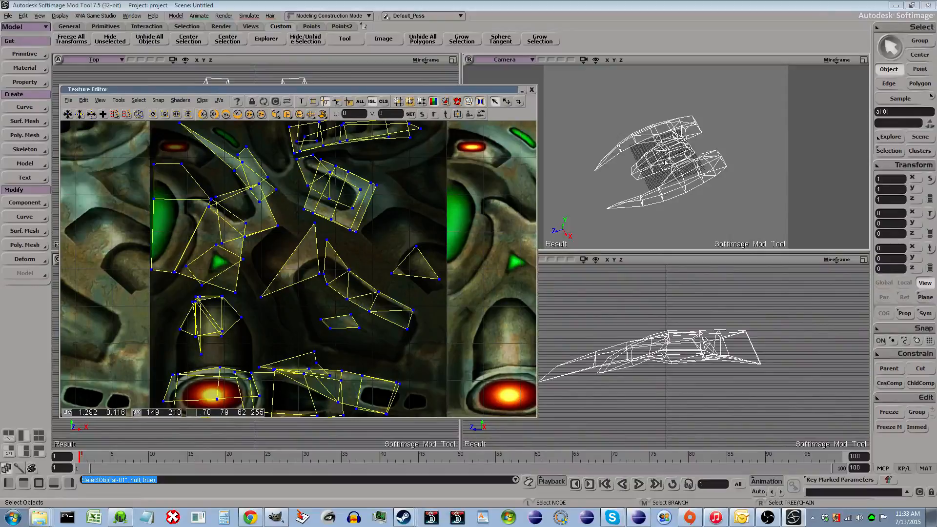
left_click(531, 89)
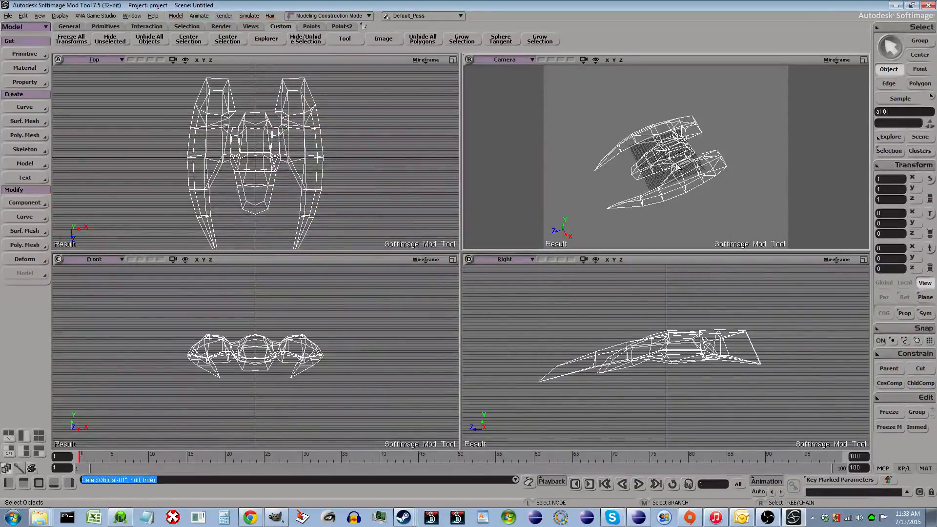
key("alt+7")
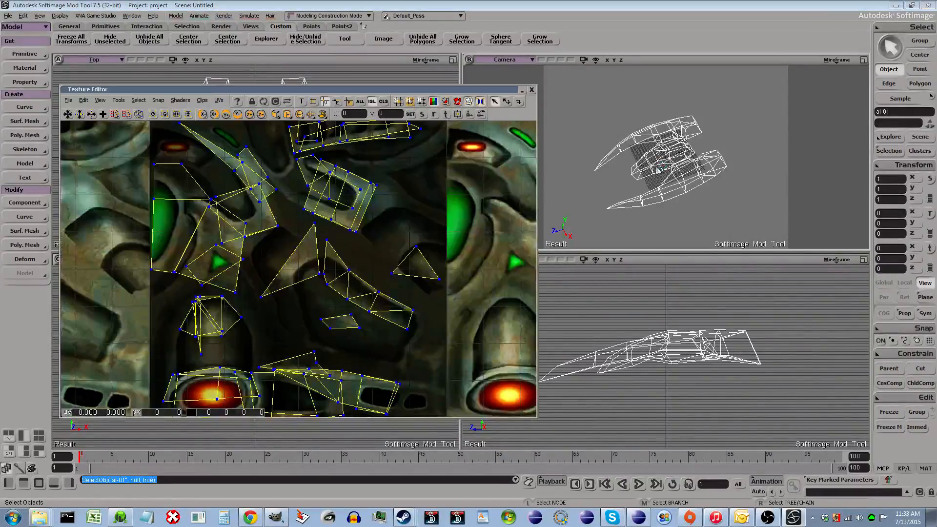
key("alt+7")
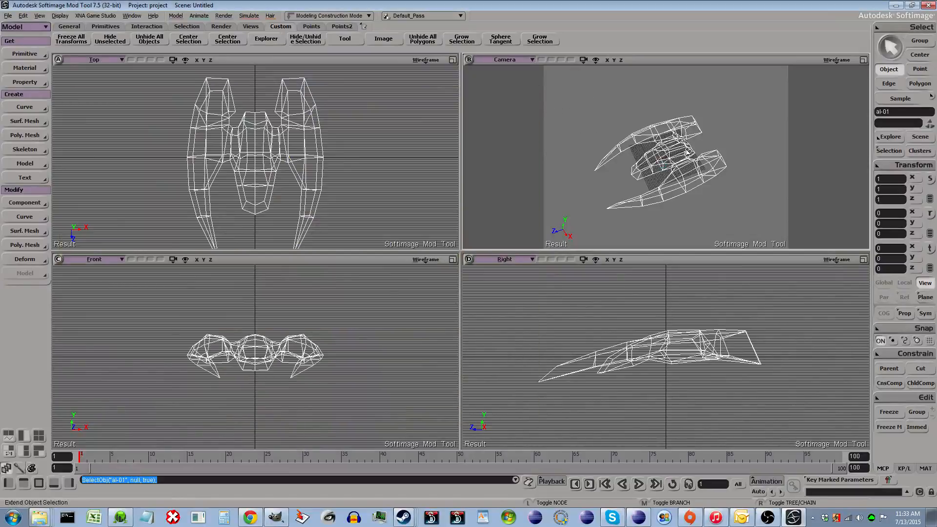
- With nothing selected, open the Texture Editor, check its Clips list, and close it
left_click(708, 201)
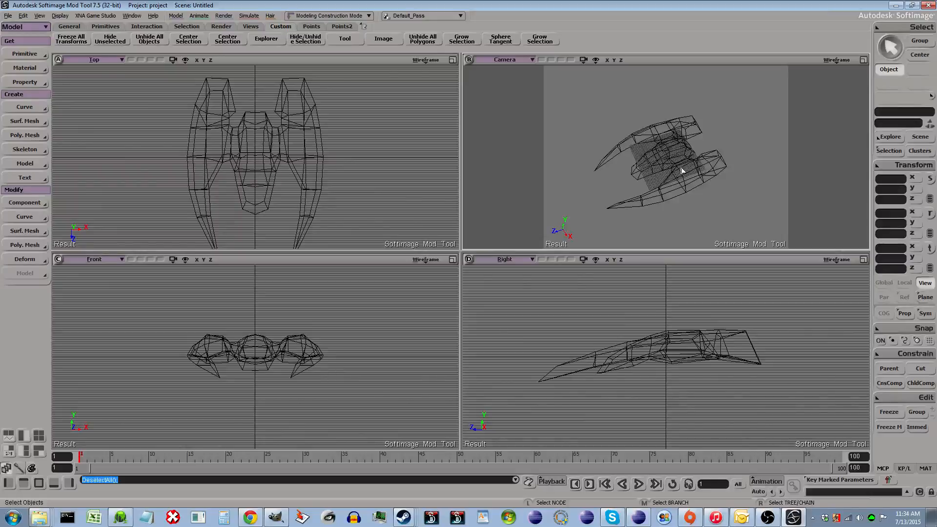
key("alt+7")
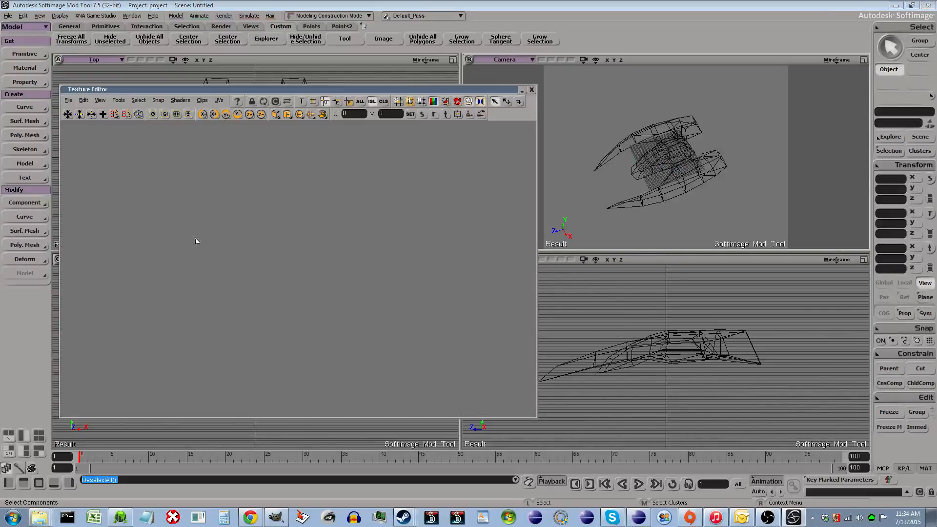
left_click(219, 100)
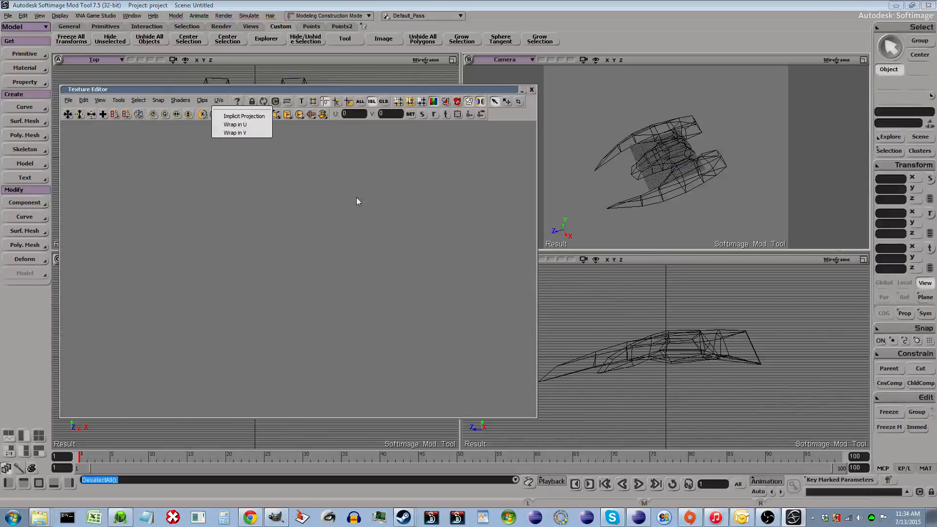
left_click(532, 90)
- Select the ship, view its UVs in the Texture Editor, and switch the Camera viewport's display mode to Textured
left_click(679, 153)
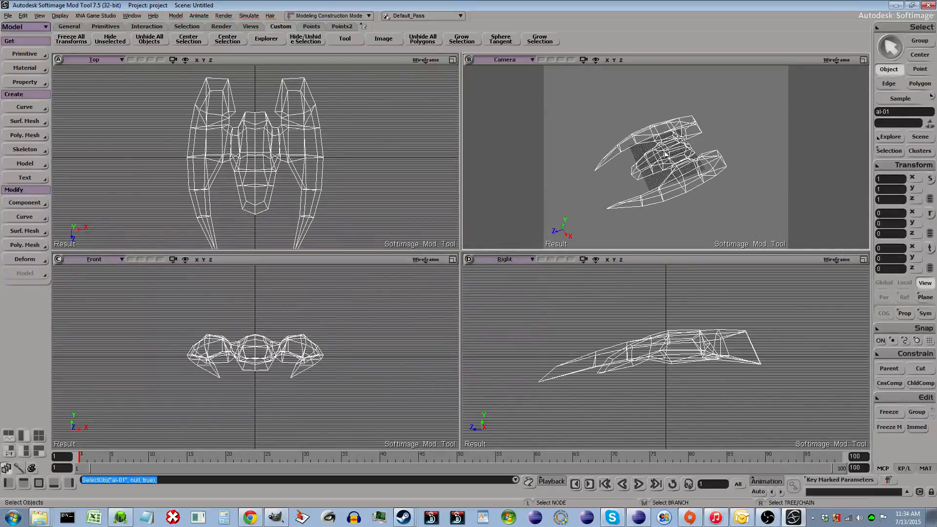
key("alt+7")
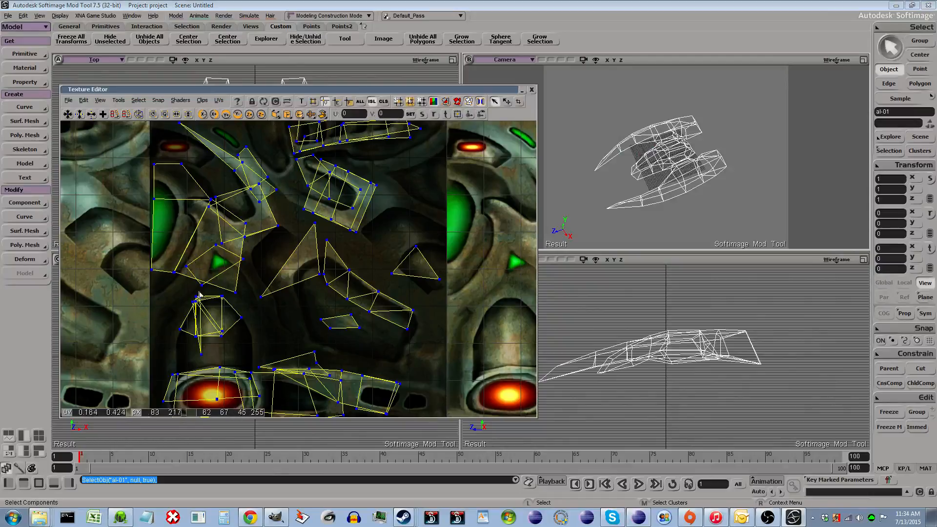
left_click(837, 60)
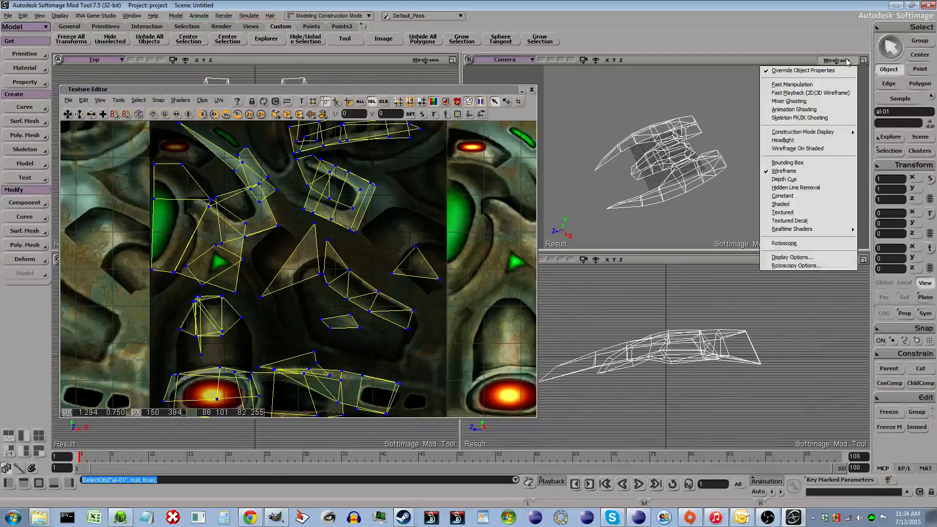
left_click(793, 215)
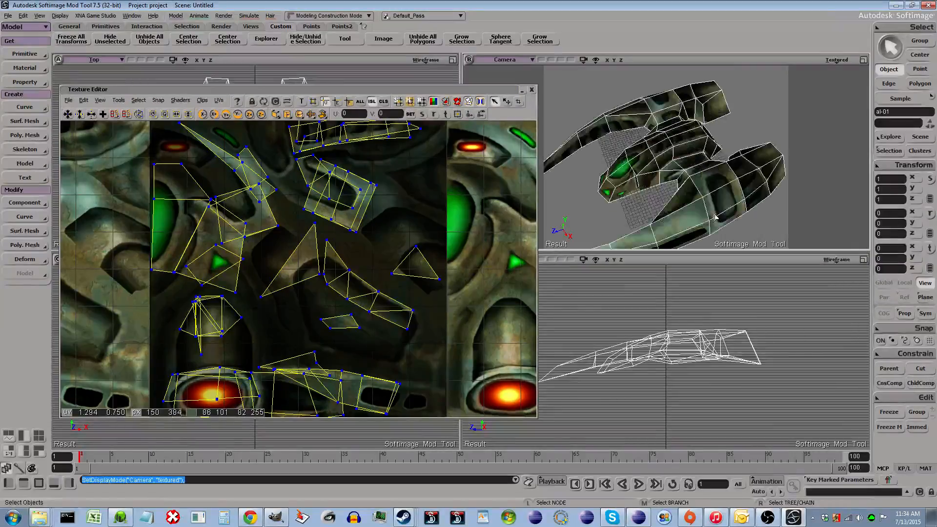
left_click(532, 90)
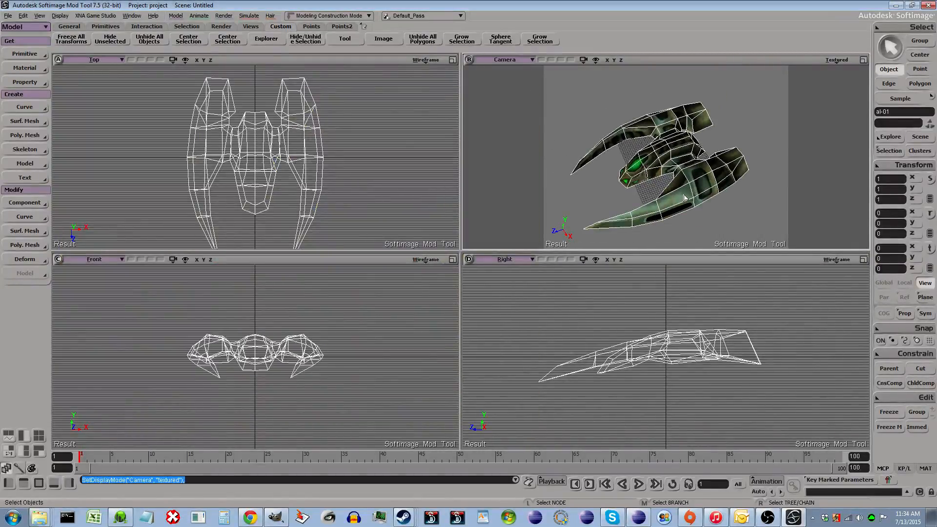
- Open the Explorer and inspect the selected ship's hierarchy, including its clusters
scroll(696, 214, "up", 5)
scroll(699, 218, "down", 4)
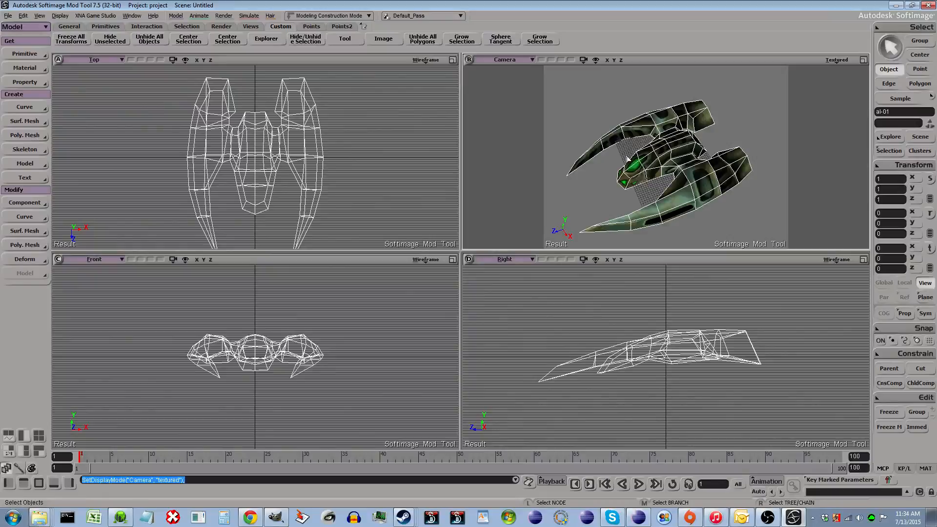
key("8")
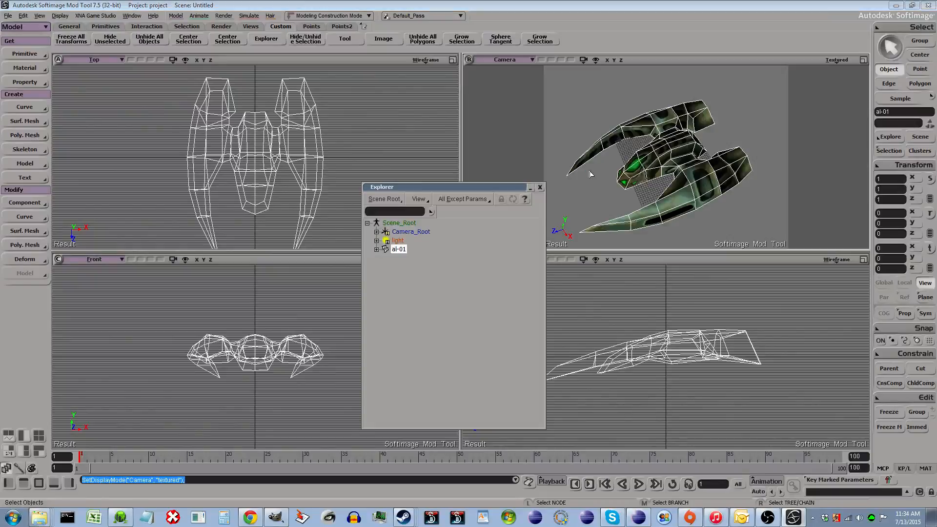
left_click_drag(453, 188, 514, 116)
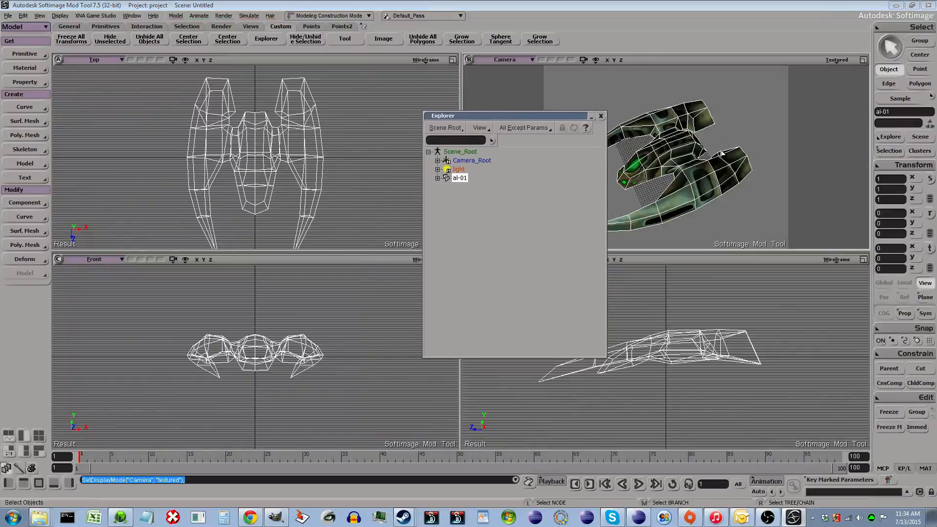
left_click(892, 137)
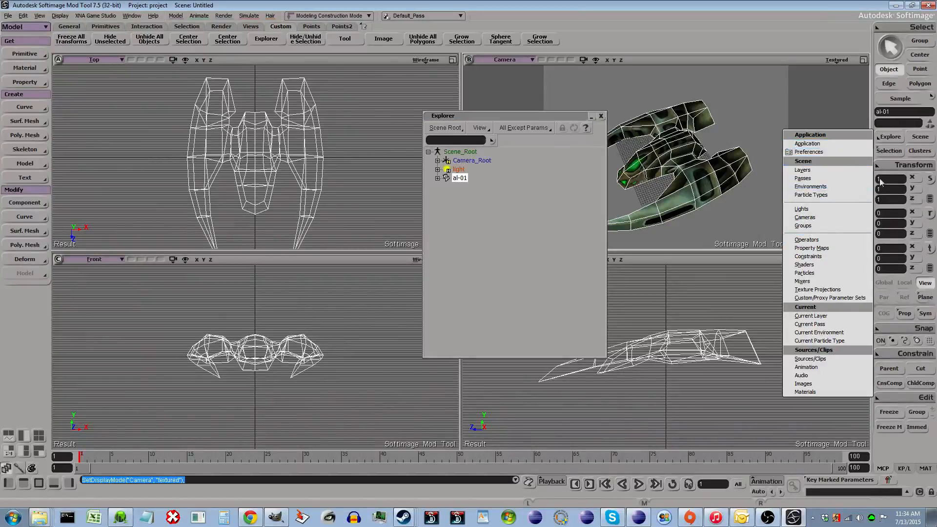
left_click(889, 152)
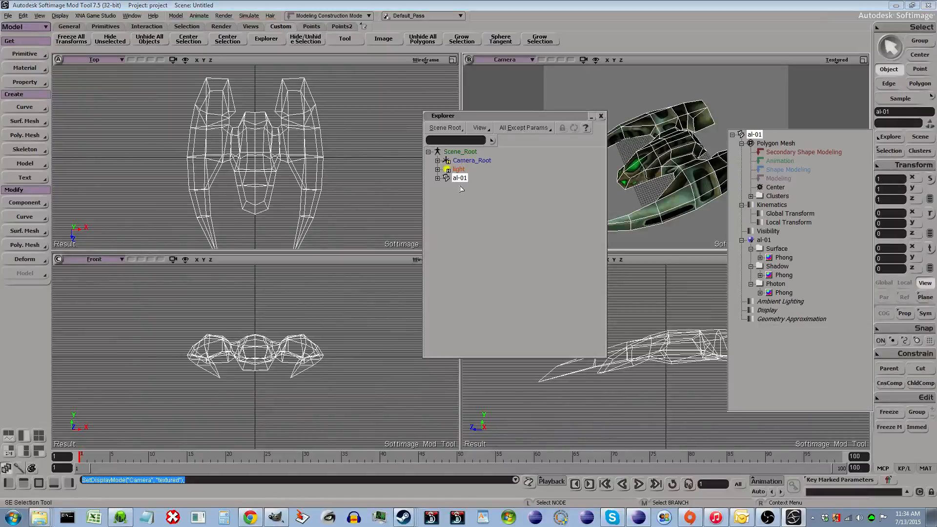
left_click(751, 197)
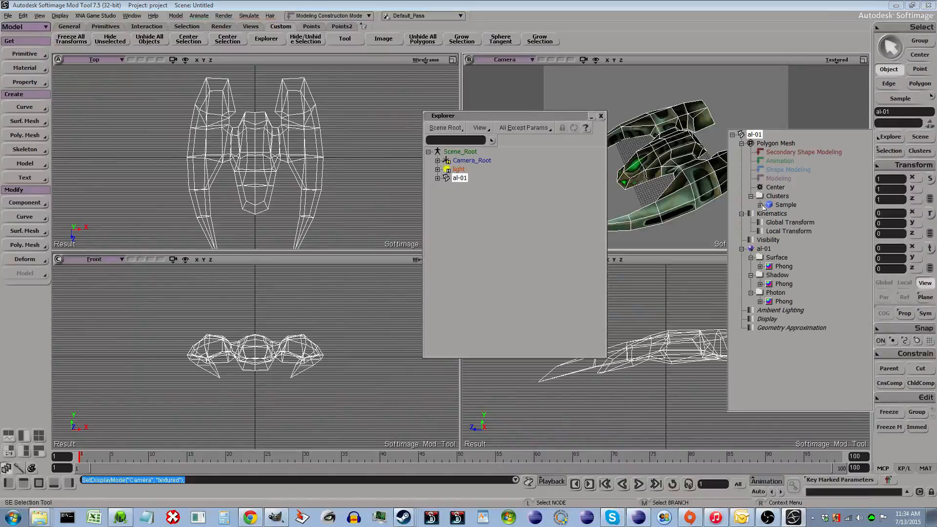
left_click(761, 206)
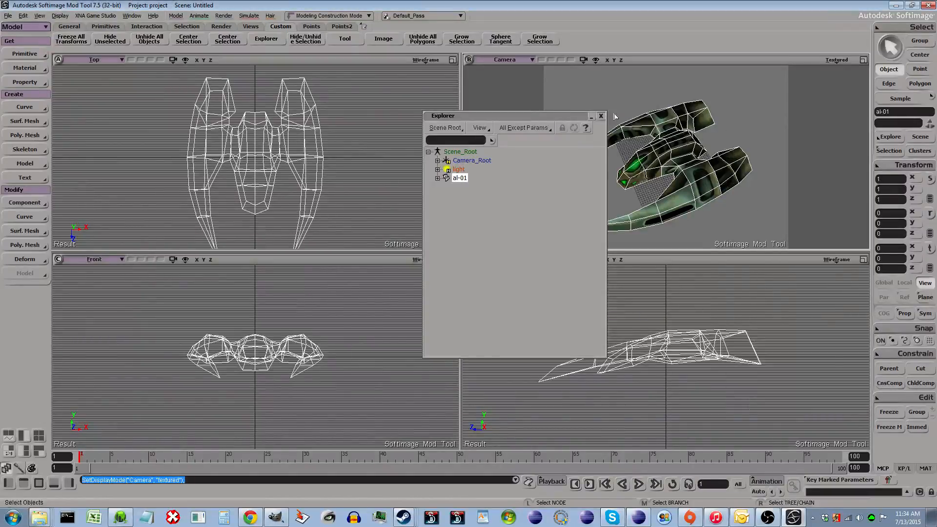
- In the Explorer, delete the ship's Phong surface shader and then its al-01 material
left_click(438, 178)
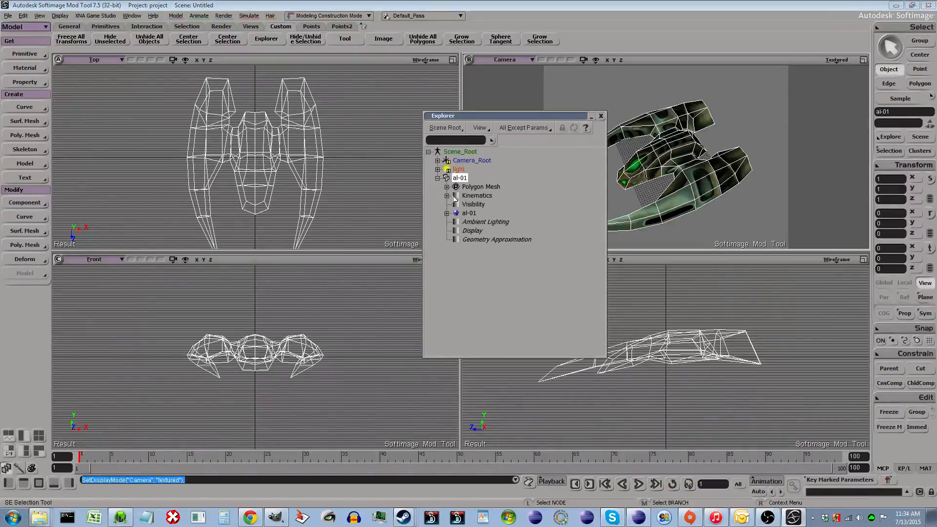
left_click(447, 214)
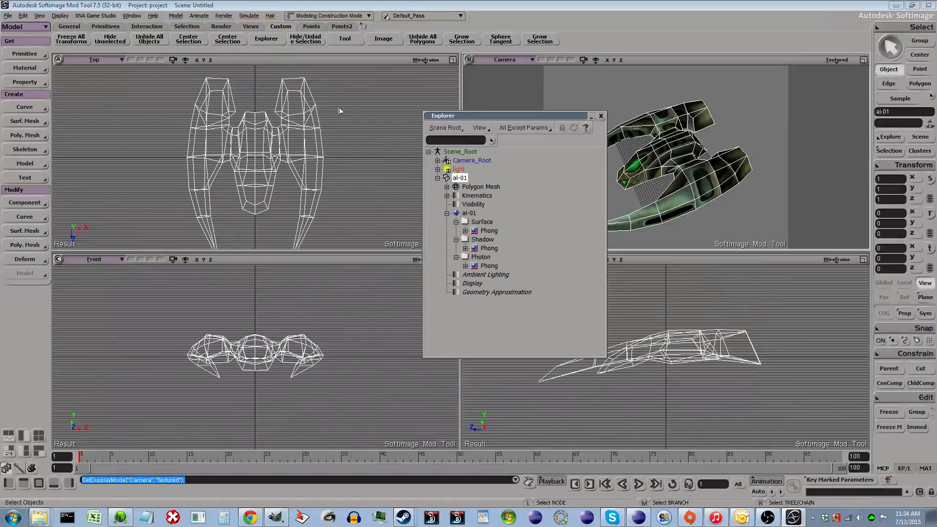
left_click(466, 213)
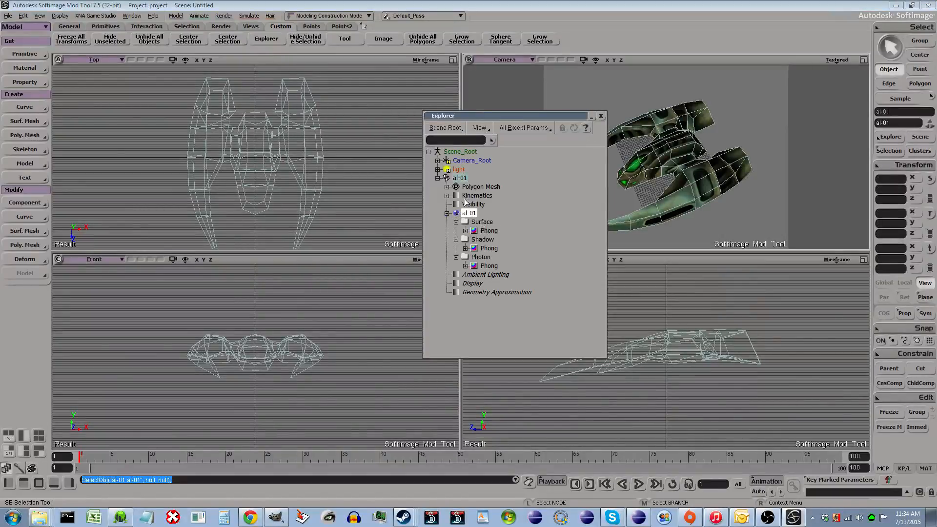
left_click(489, 231)
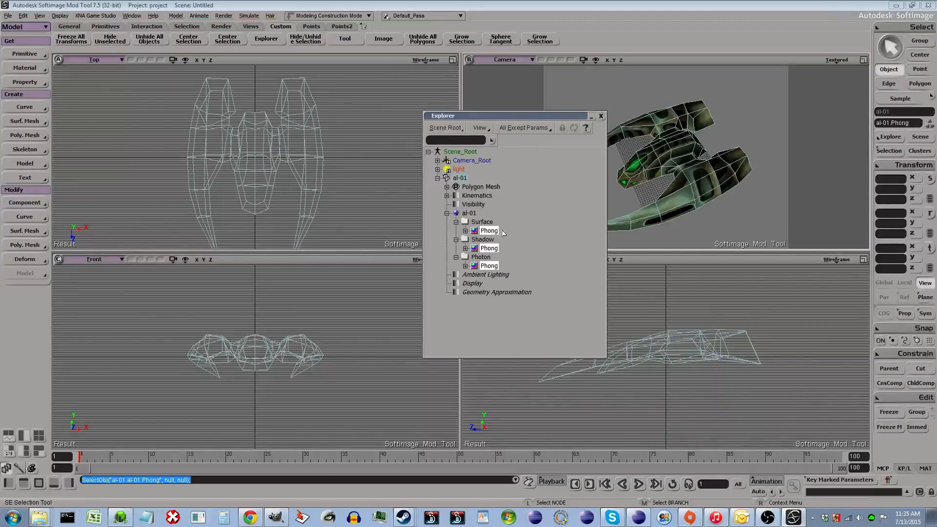
key("Delete")
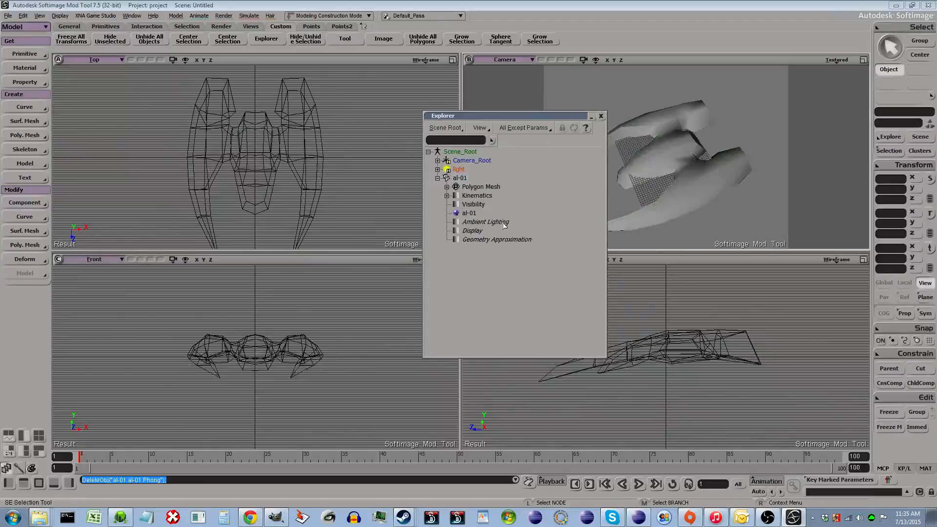
left_click(470, 214)
key("Delete")
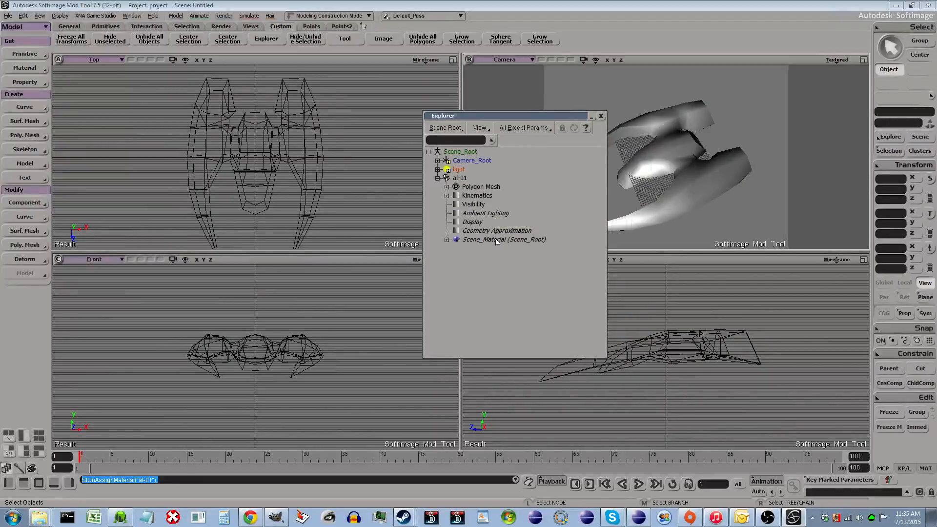
- Expand the Scene_Material now under the ship and close the duplicate Explorer window
left_click(529, 242)
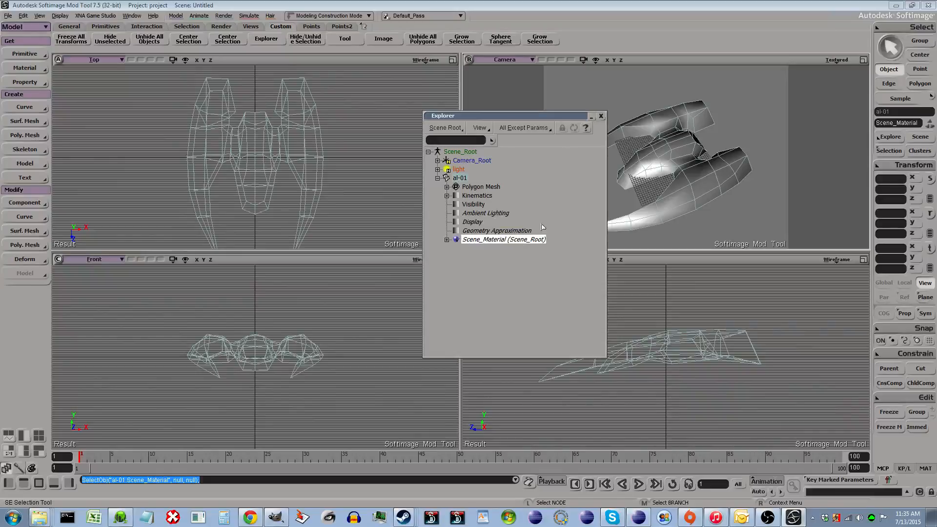
left_click(446, 240)
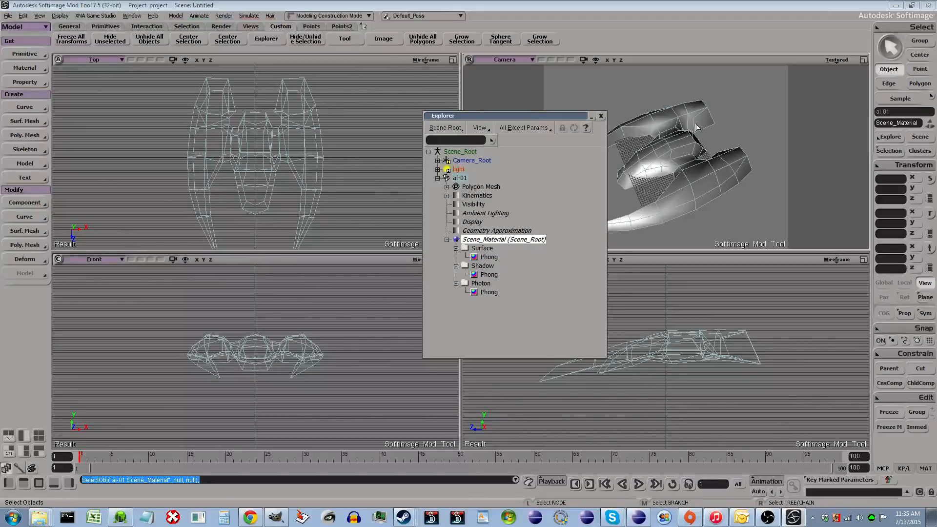
left_click_drag(574, 115, 401, 118)
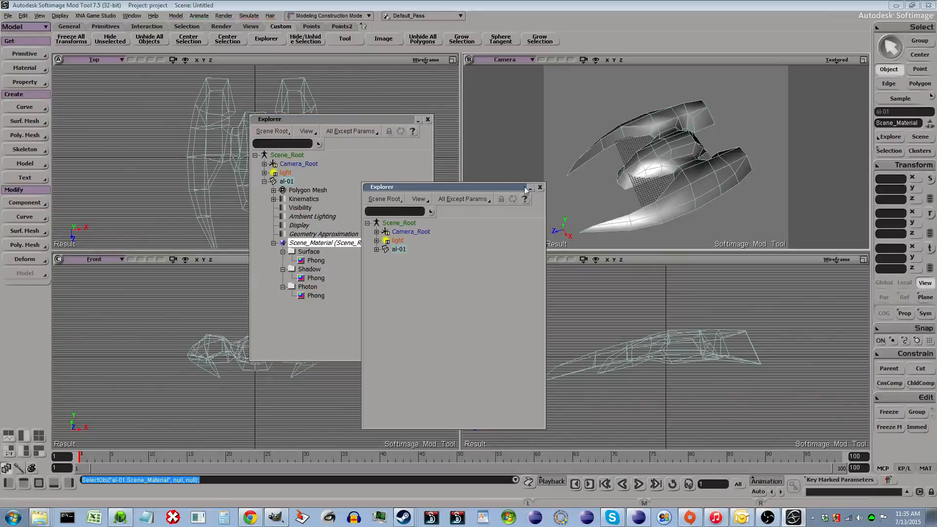
left_click(540, 188)
- Select the ship, open the Render Tree, and rearrange the Phong and Scene_Material nodes
left_click(652, 169)
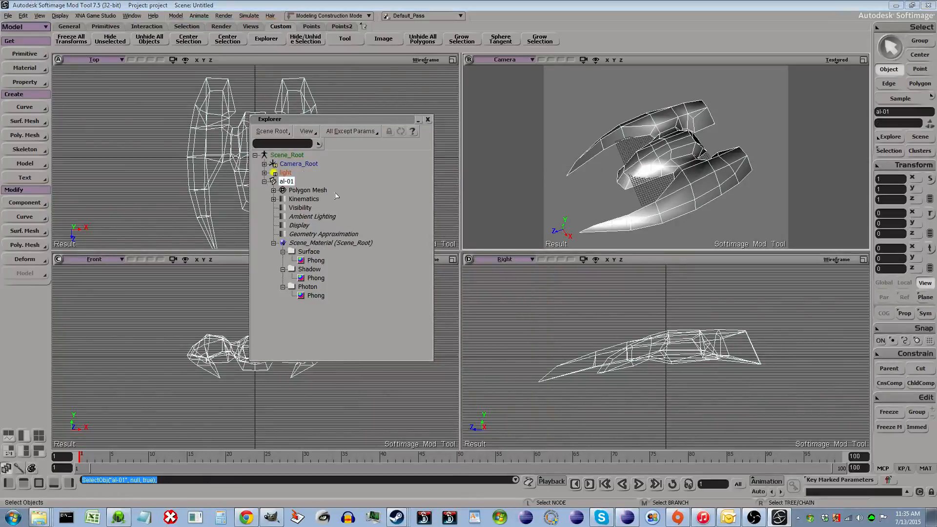
key("7")
left_click_drag(277, 122, 593, 89)
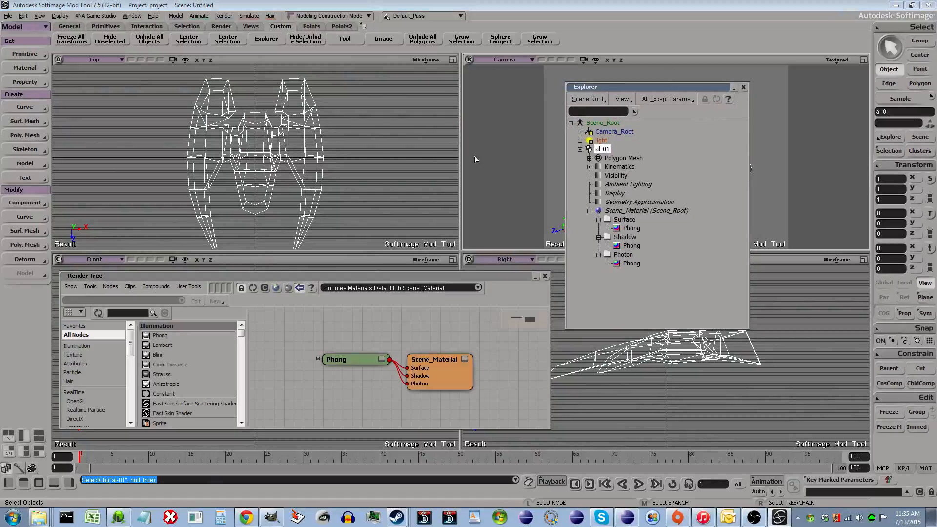
left_click_drag(301, 337, 492, 409)
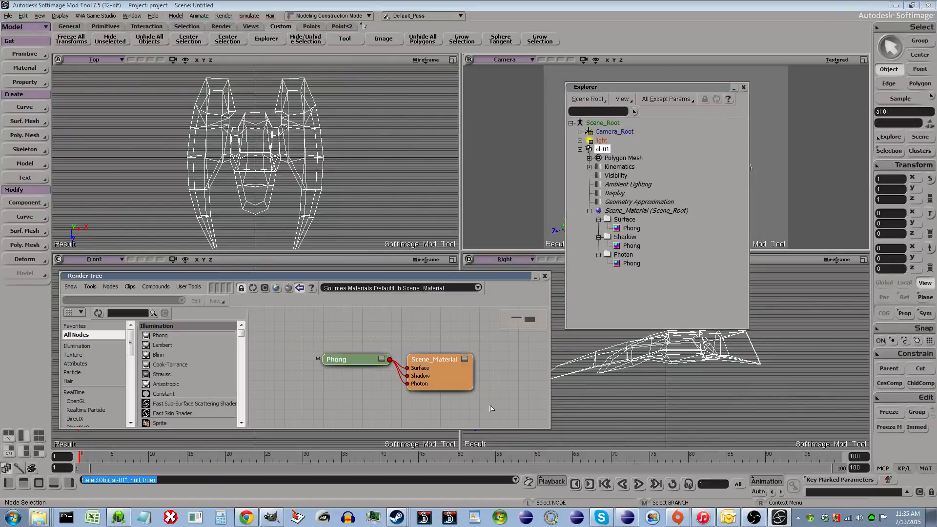
left_click(478, 289)
left_click_drag(235, 277, 217, 182)
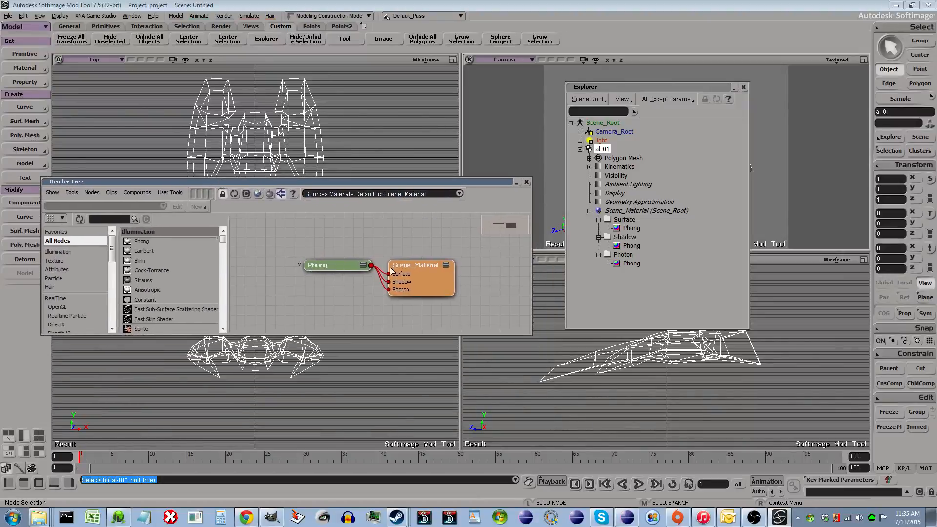
left_click_drag(440, 279, 499, 278)
left_click(380, 288)
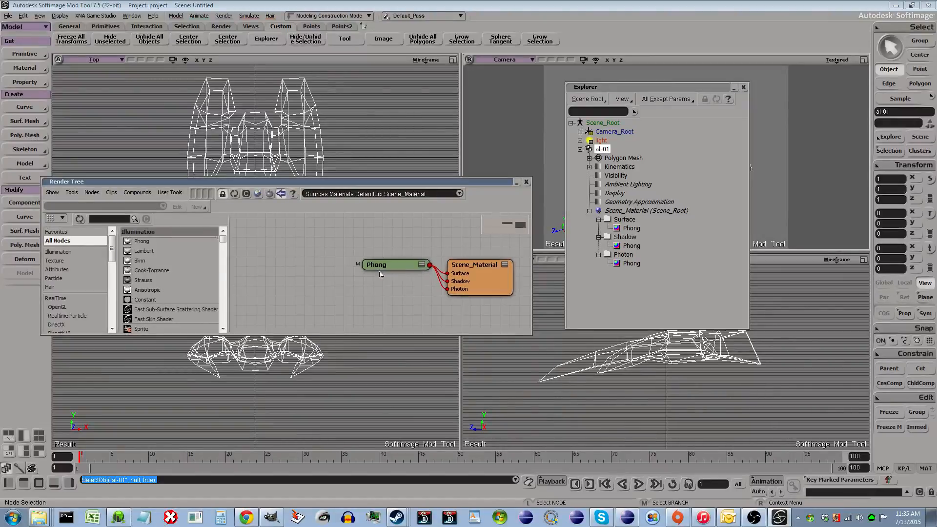
left_click_drag(391, 269, 392, 281)
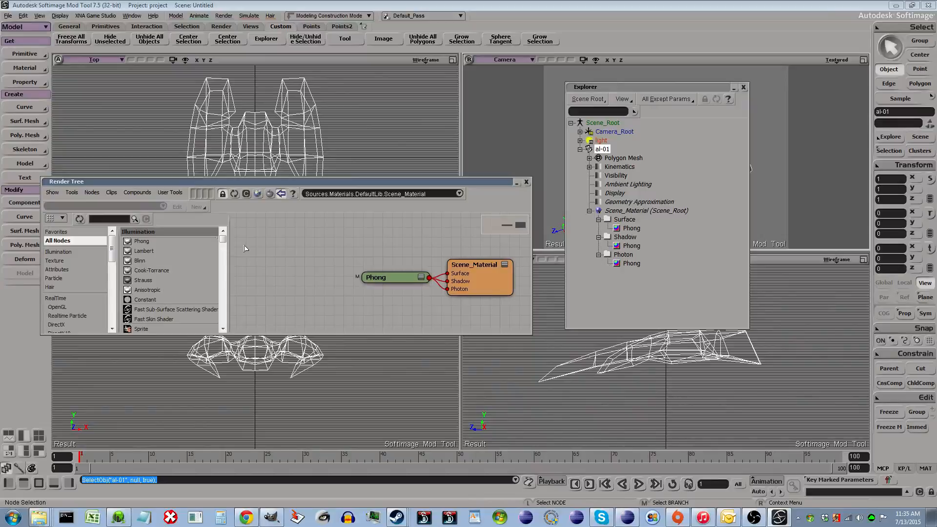
- Add three Image texture nodes to the Render Tree workspace
left_click(223, 328)
left_click(223, 329)
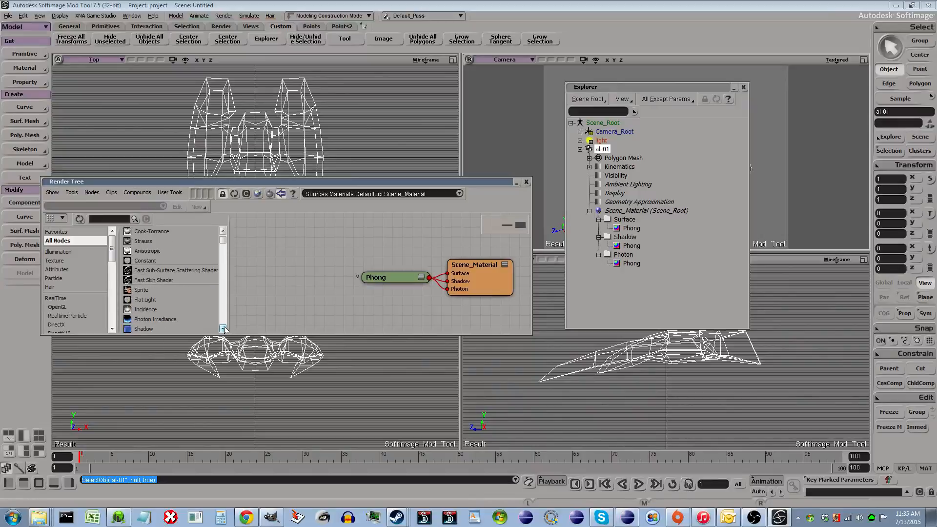
left_click(223, 329)
left_click(223, 329)
left_click(223, 329)
left_click(223, 328)
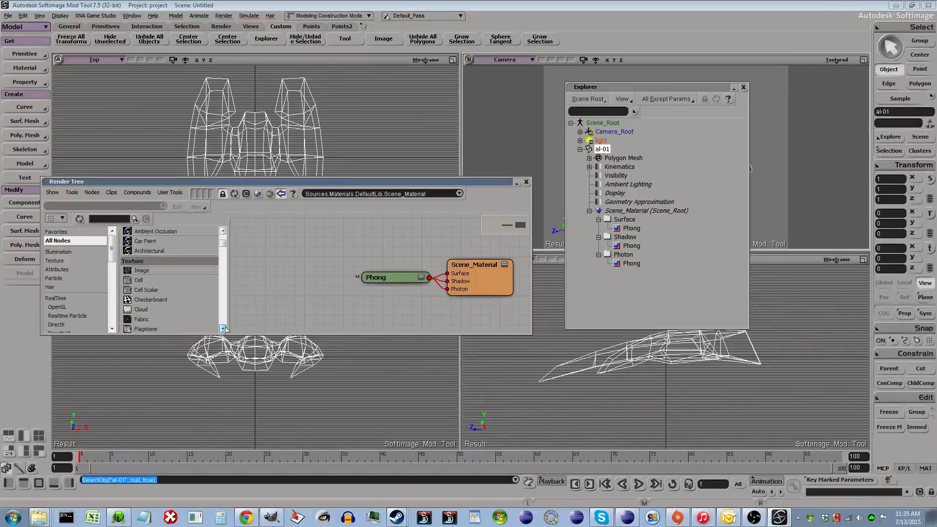
left_click_drag(141, 271, 290, 245)
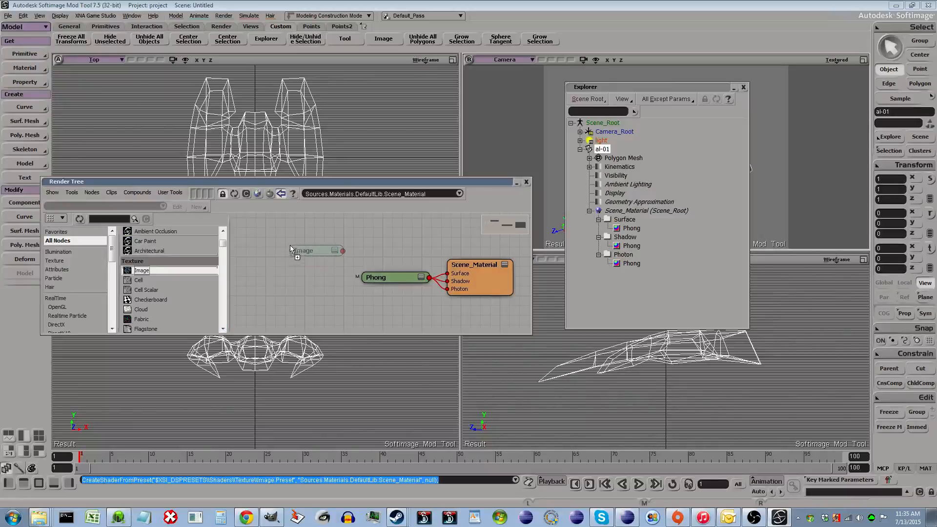
left_click_drag(169, 275, 284, 289)
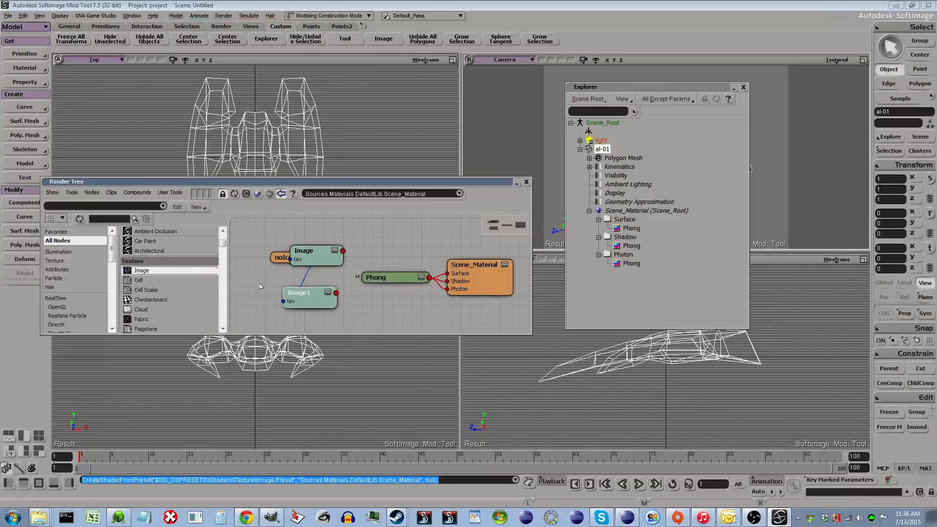
left_click_drag(169, 275, 284, 317)
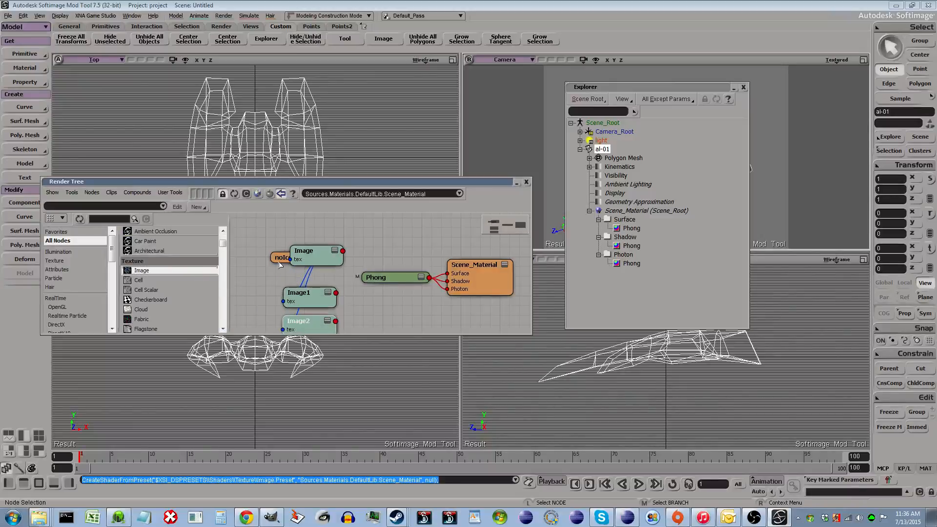
- Enlarge the Render Tree window and spread out the image clip node and the three Image nodes
left_click_drag(280, 258, 226, 280)
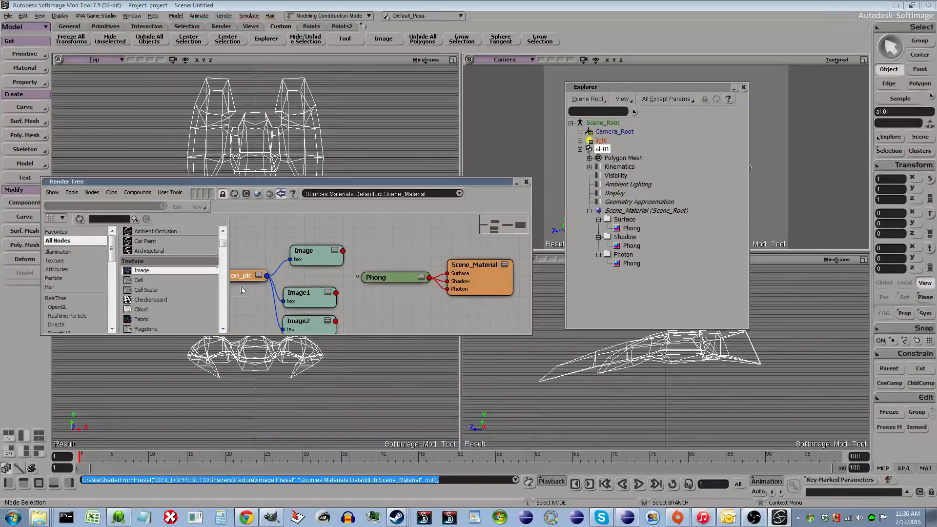
left_click_drag(359, 335, 358, 382)
left_click_drag(315, 330, 335, 347)
left_click_drag(303, 296, 317, 301)
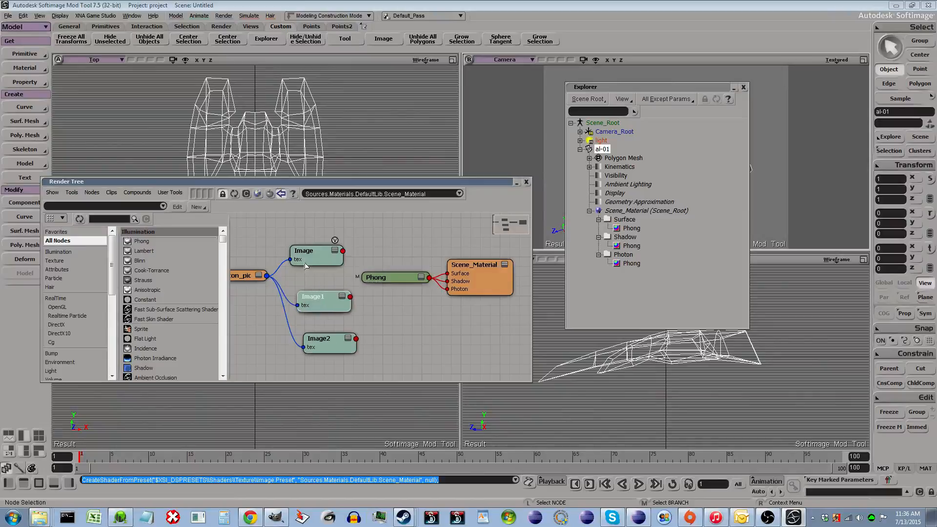
- Connect Image to the Phong's ambient input, Image1 to diffuse and Image2 to specular
left_click_drag(308, 254, 387, 281)
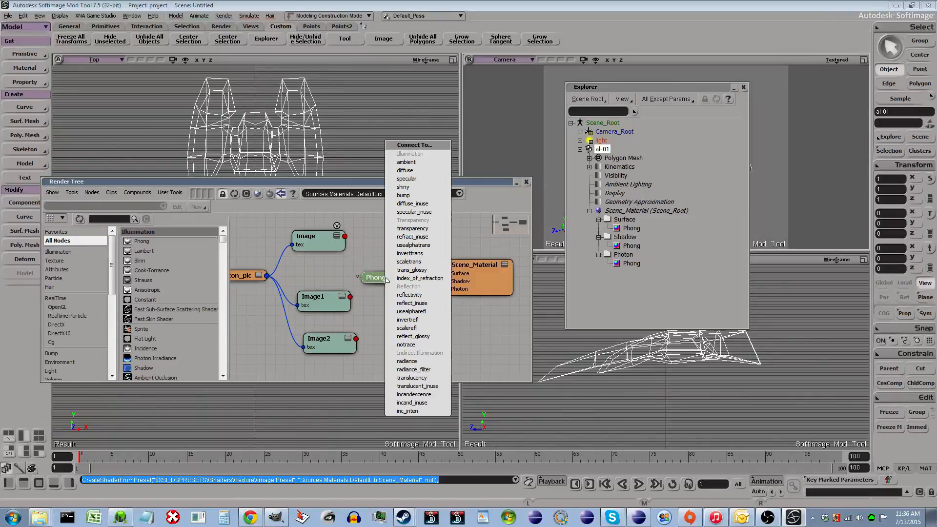
left_click(417, 167)
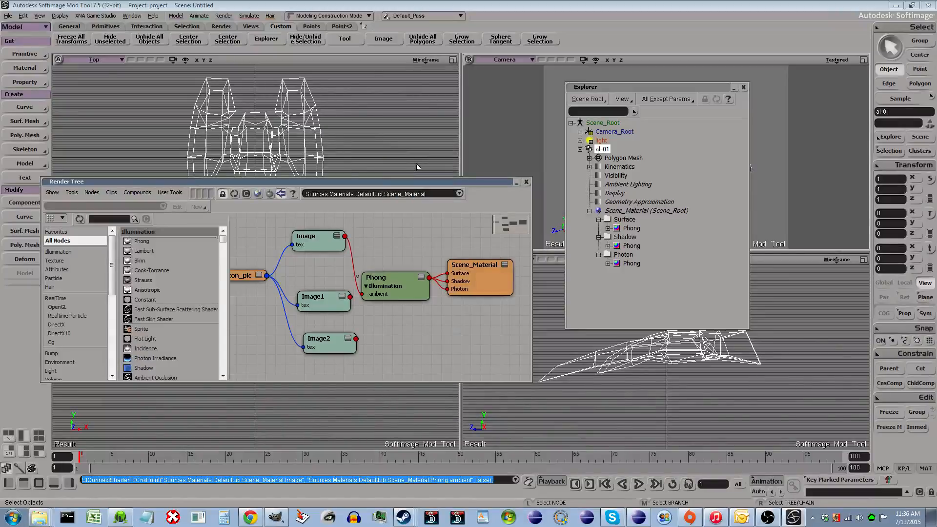
left_click_drag(385, 288, 386, 288)
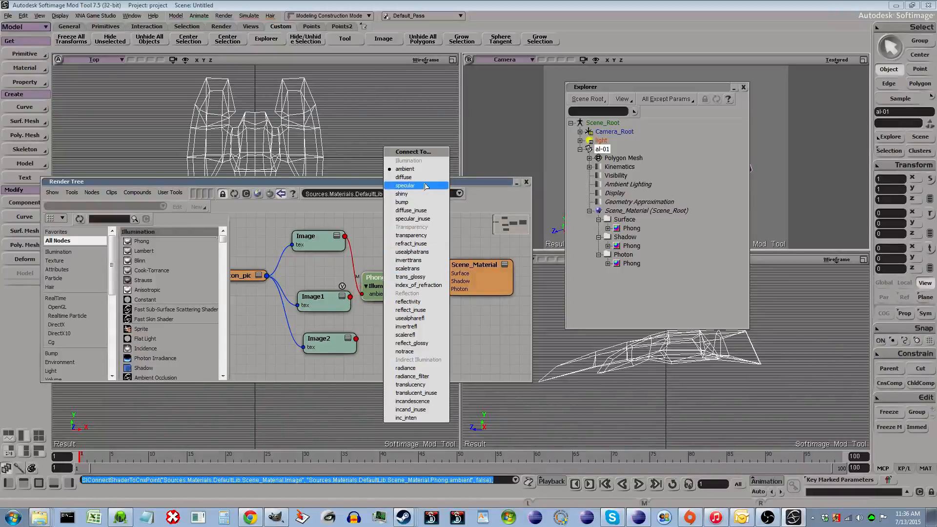
left_click(415, 177)
left_click_drag(357, 339, 393, 293)
left_click(419, 199)
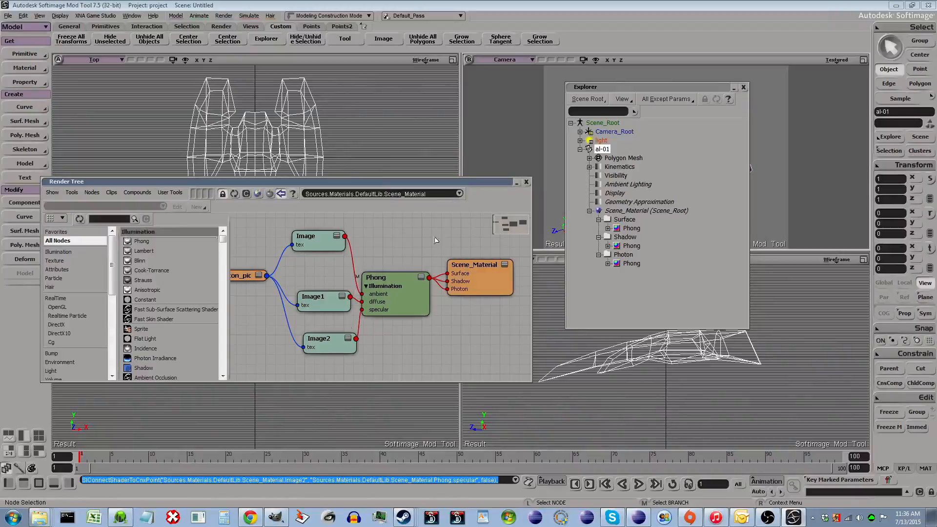
- Rearrange the Image nodes, the image clip and the Scene_Material node into a tidy layout
left_click_drag(323, 352, 302, 353)
left_click_drag(318, 297, 306, 294)
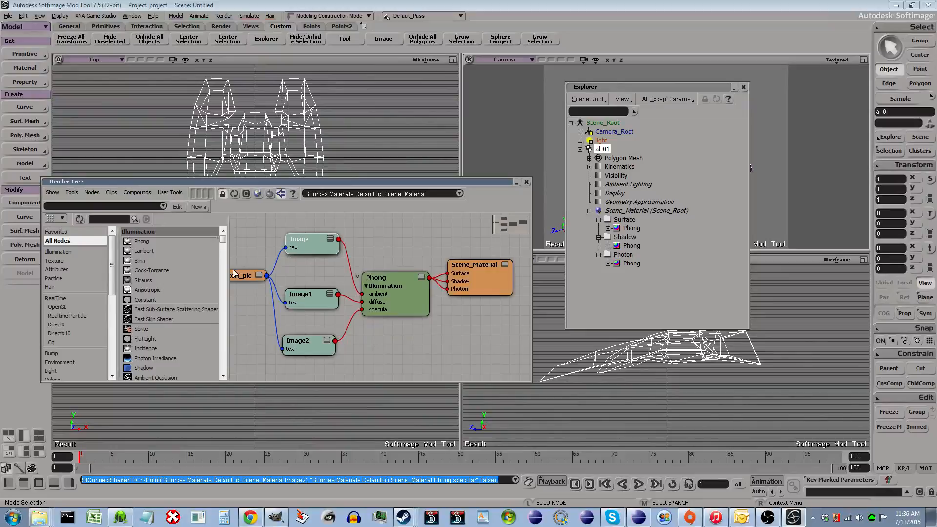
left_click_drag(236, 273, 227, 277)
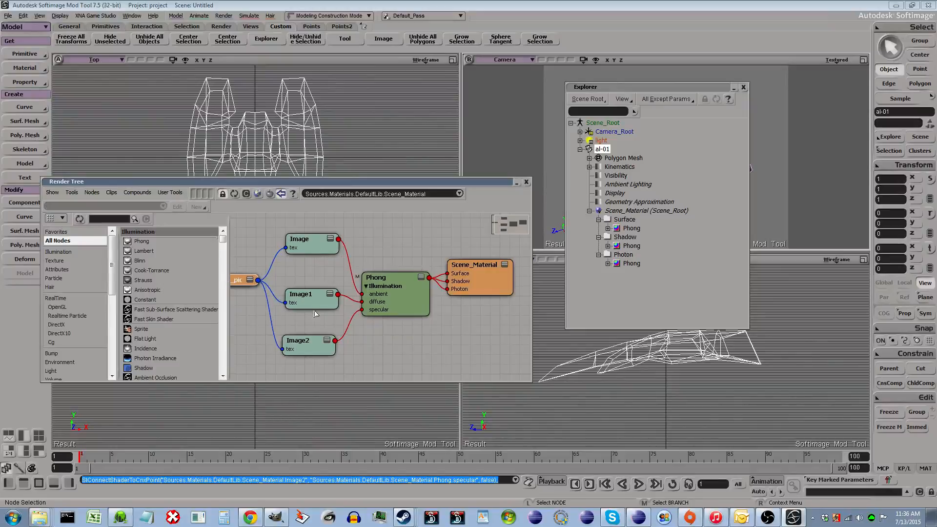
left_click_drag(309, 306, 306, 299)
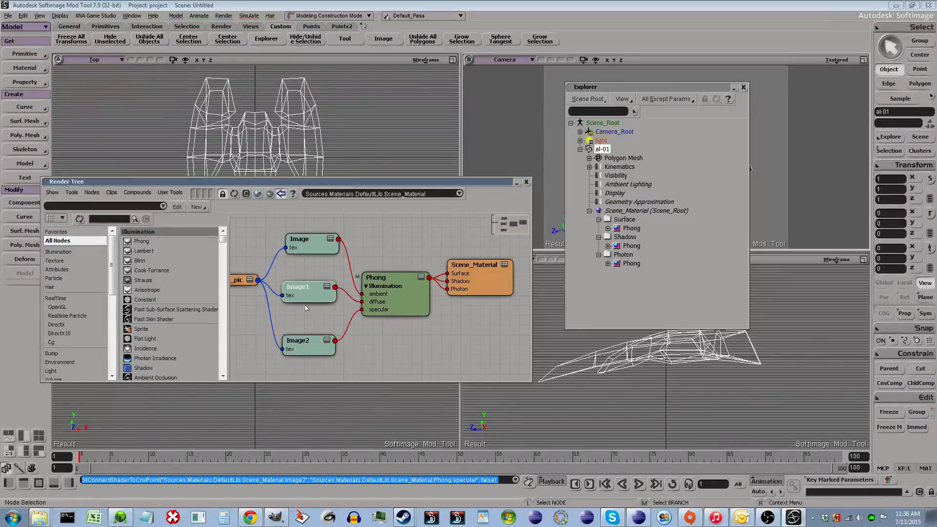
left_click_drag(307, 345, 312, 339)
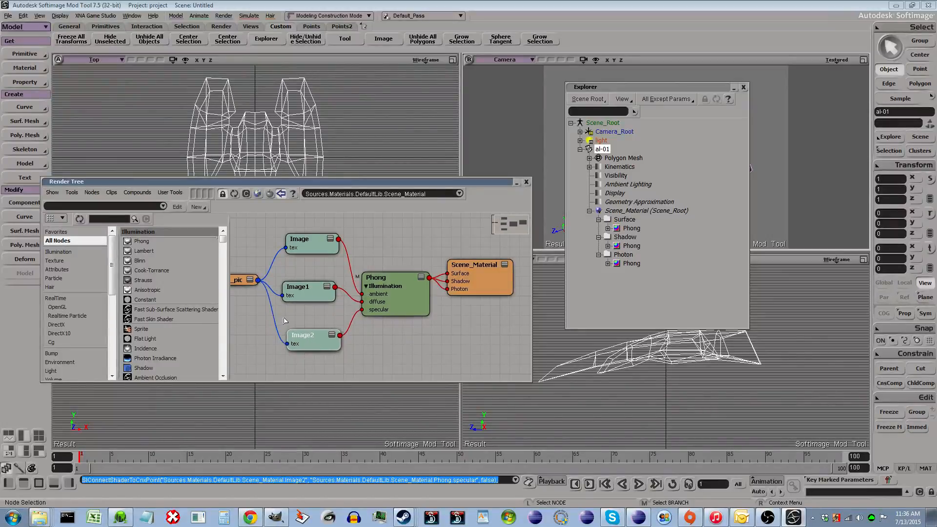
left_click(235, 281)
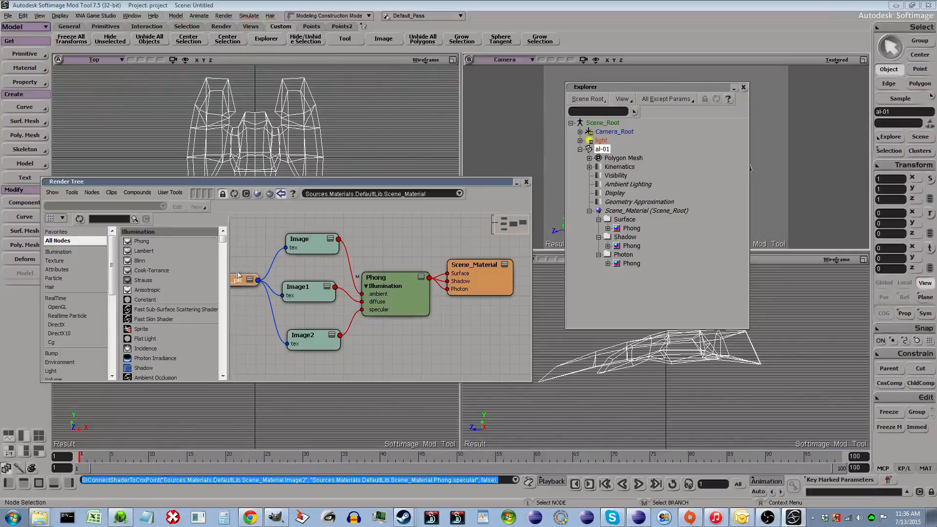
left_click_drag(494, 276, 502, 280)
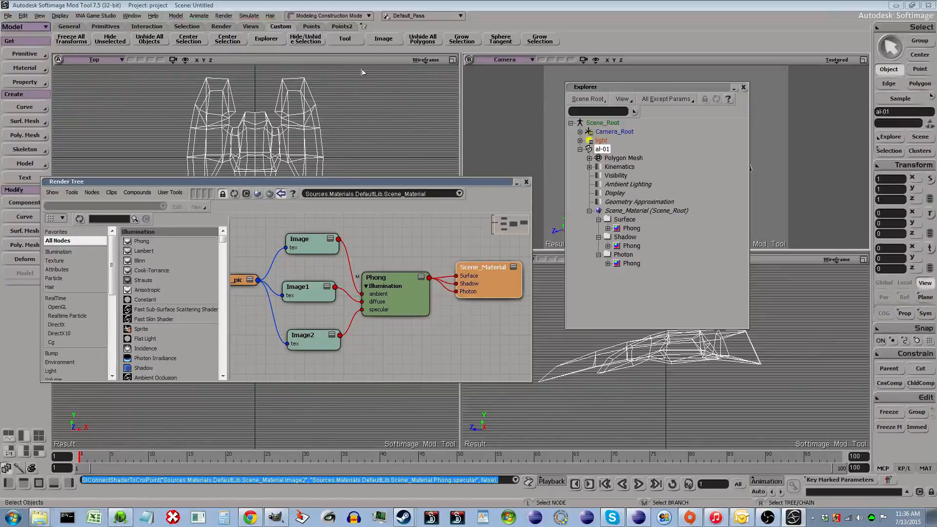
- Open the Image button's customization dialog, inspect its script commands, and cancel
right_click(391, 45)
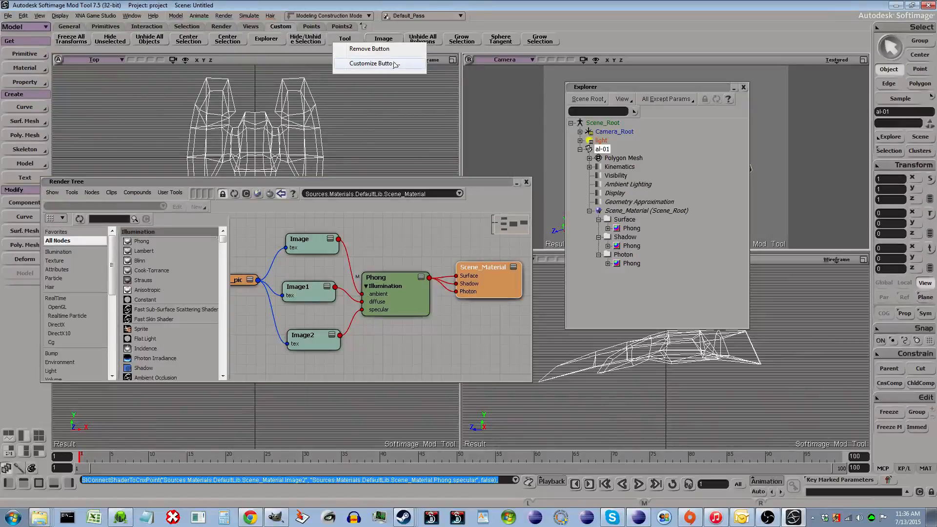
left_click(395, 65)
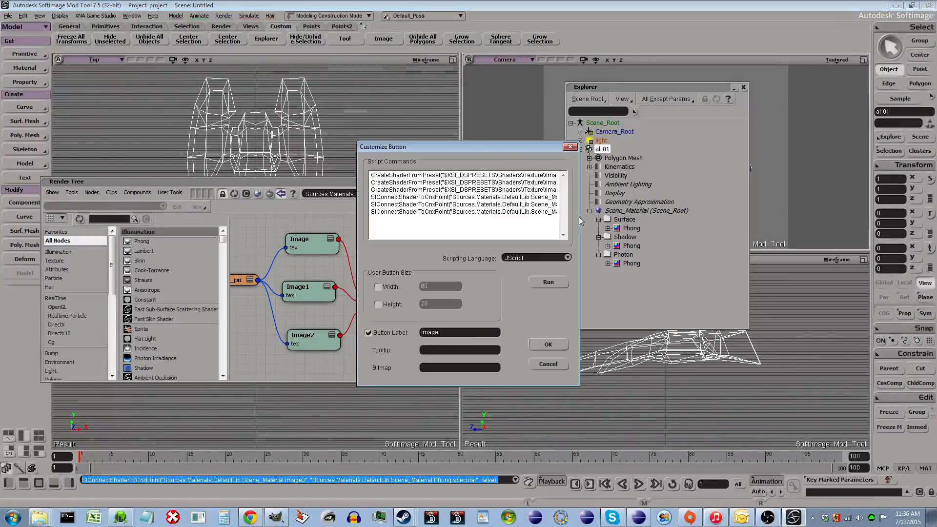
left_click(374, 175)
key("ctrl+a")
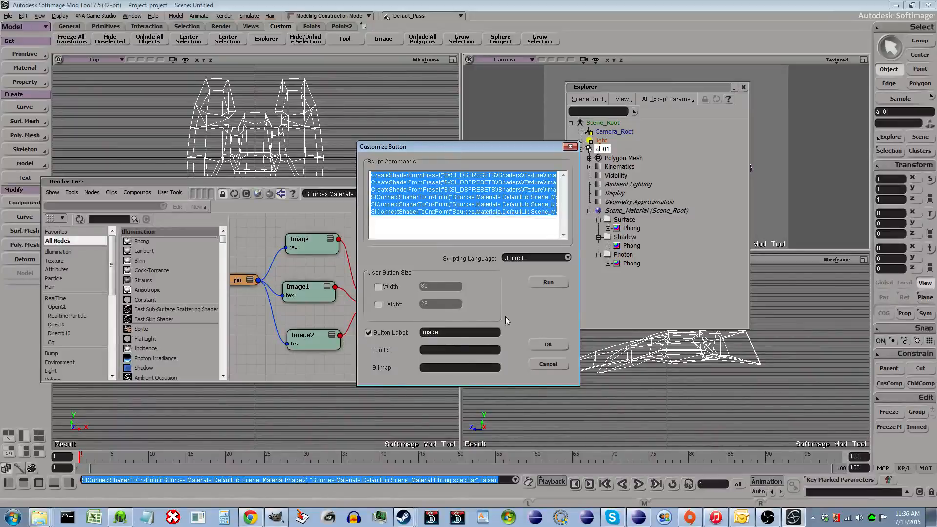
left_click(547, 364)
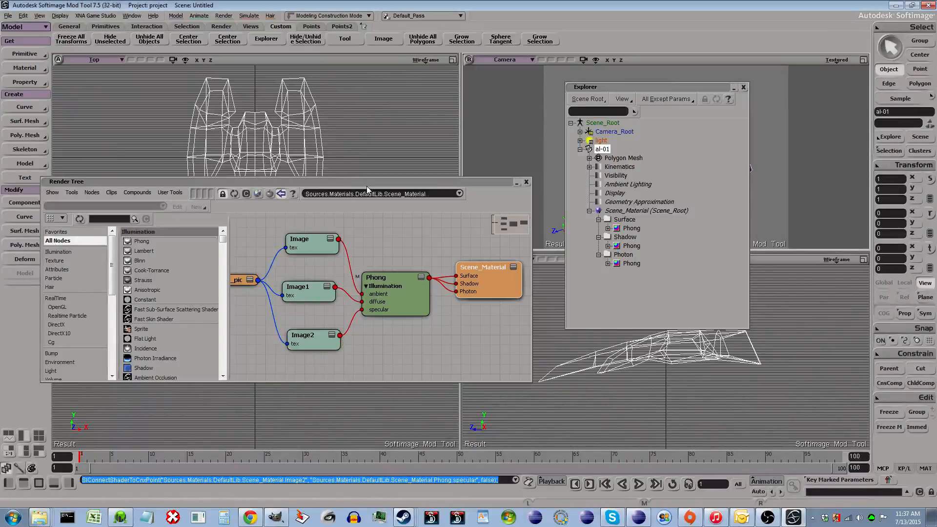
- Close the Render Tree and Explorer windows
left_click(528, 183)
left_click_drag(654, 89, 703, 155)
left_click(793, 156)
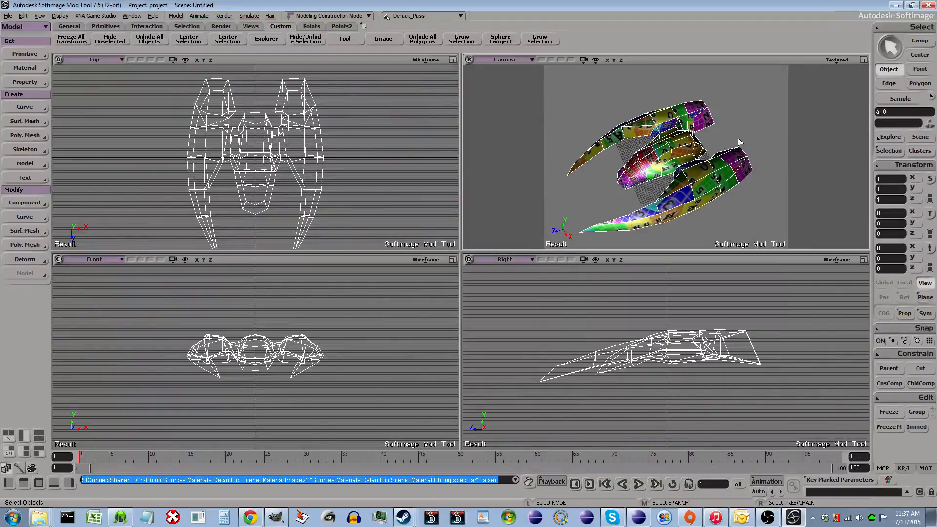
- Switch the camera viewport to a User view, frame the ship, and set its display to Textured
key("o")
left_click_drag(728, 176, 730, 98)
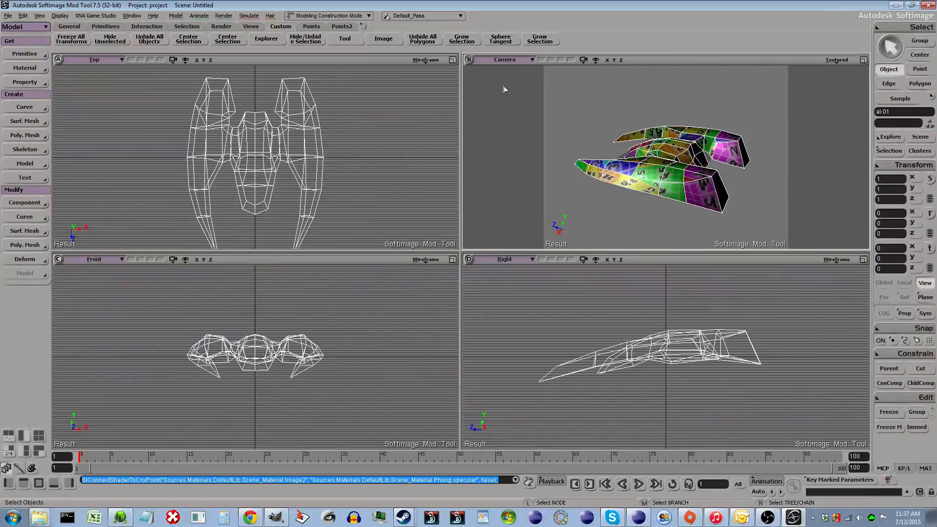
left_click(505, 60)
left_click(533, 107)
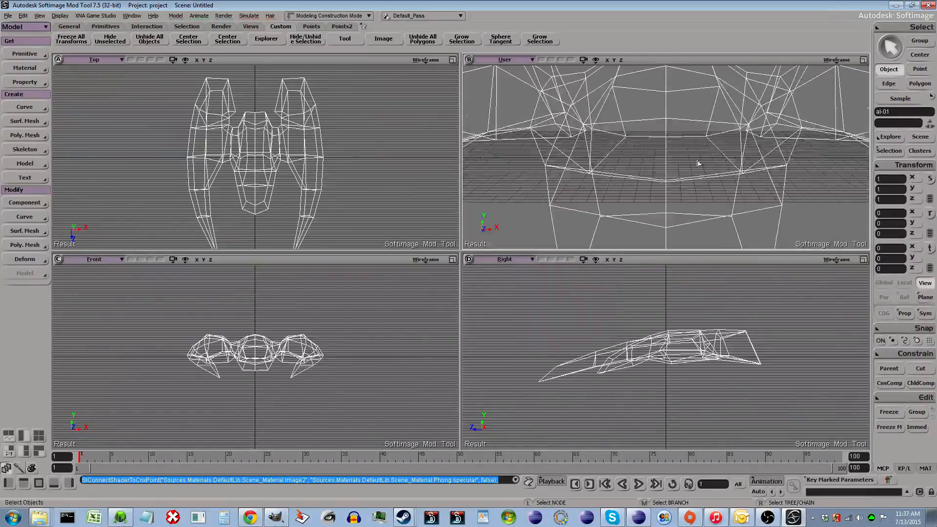
key("a")
left_click(837, 60)
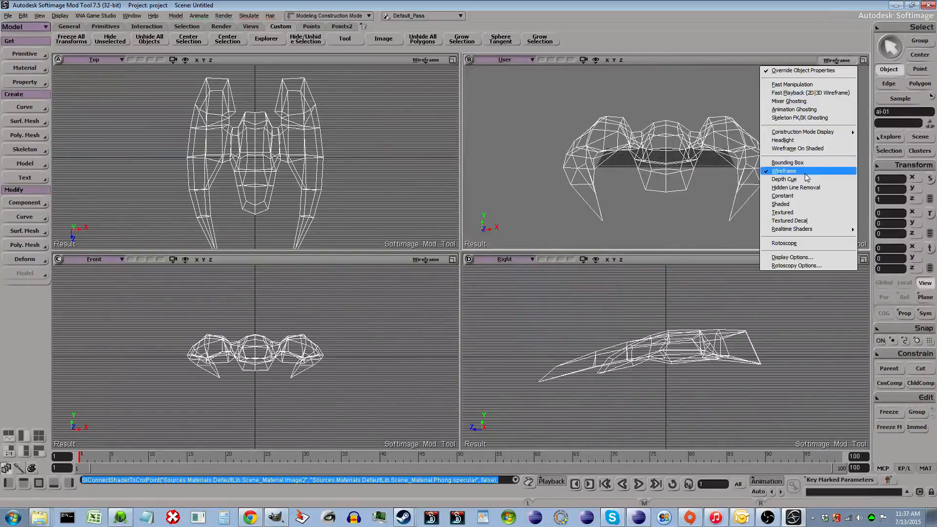
left_click(790, 213)
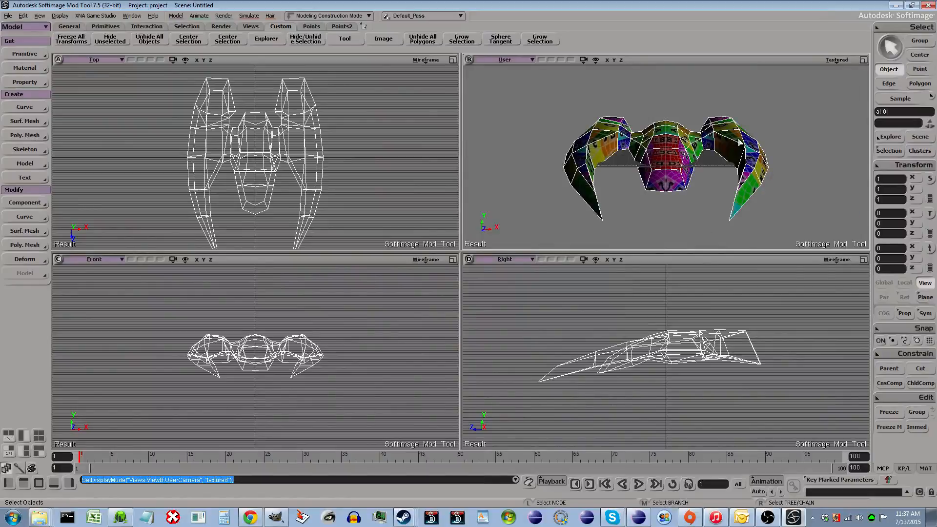
- Examine the textured ship from several angles and distances in the User view
key("o")
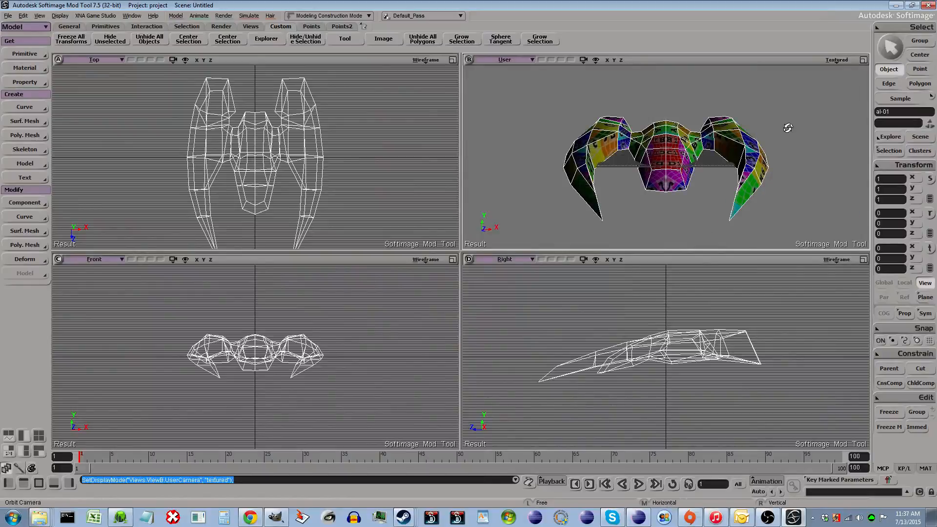
left_click_drag(786, 126, 733, 172)
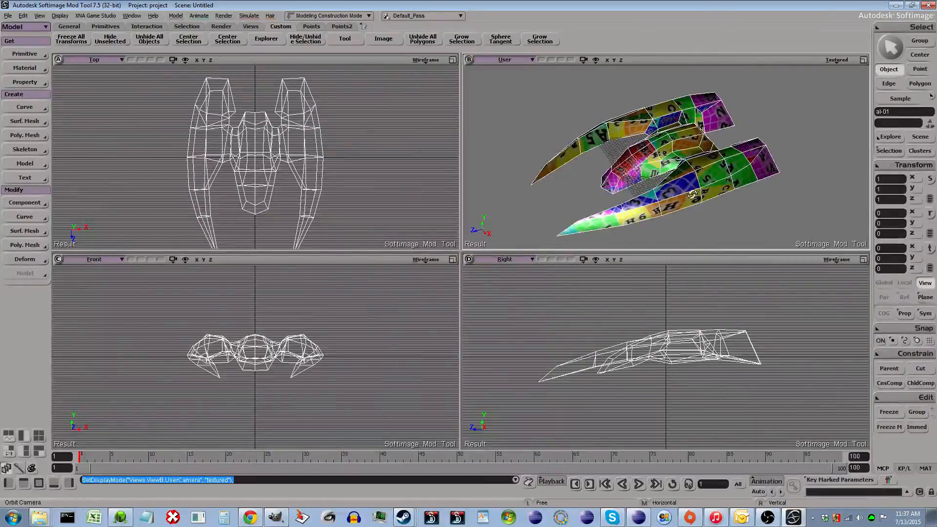
scroll(692, 195, "down", 5)
scroll(691, 196, "up", 10)
scroll(691, 195, "down", 5)
scroll(691, 195, "down", 4)
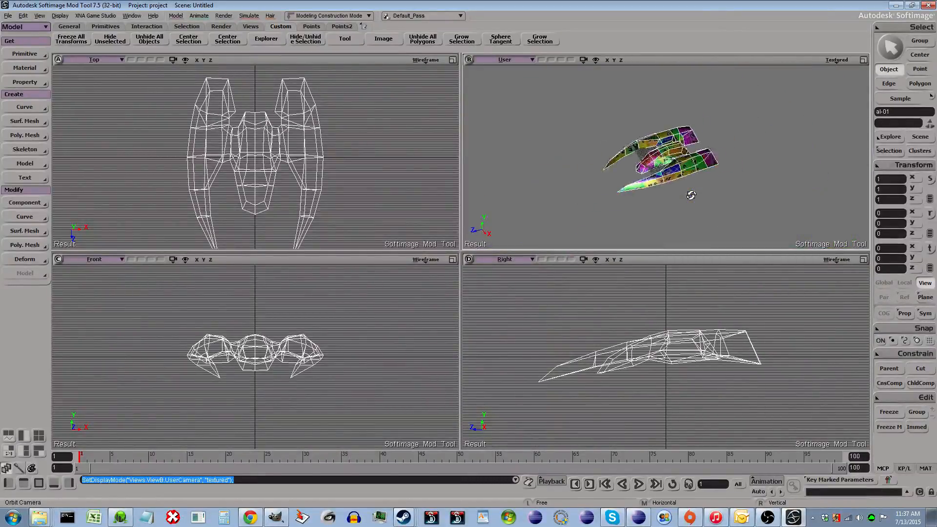
scroll(692, 195, "up", 3)
key("z")
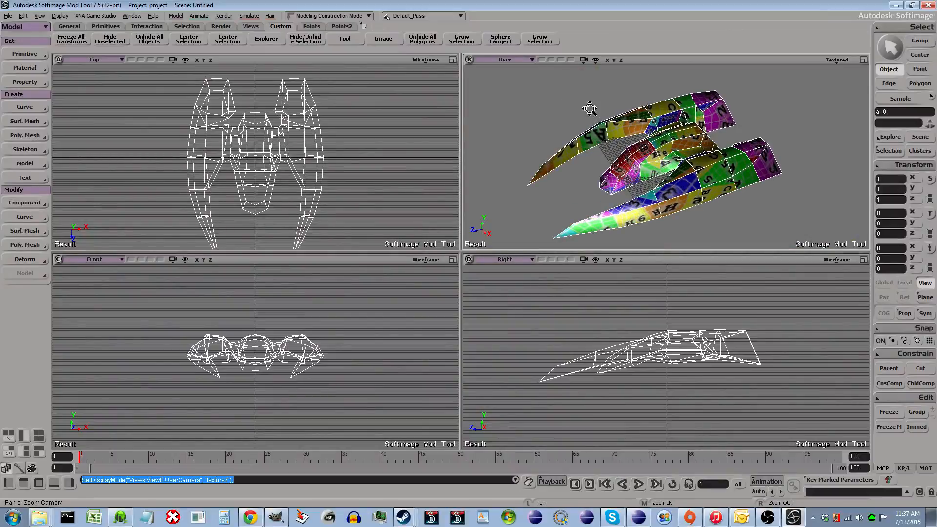
left_click_drag(709, 178, 744, 180)
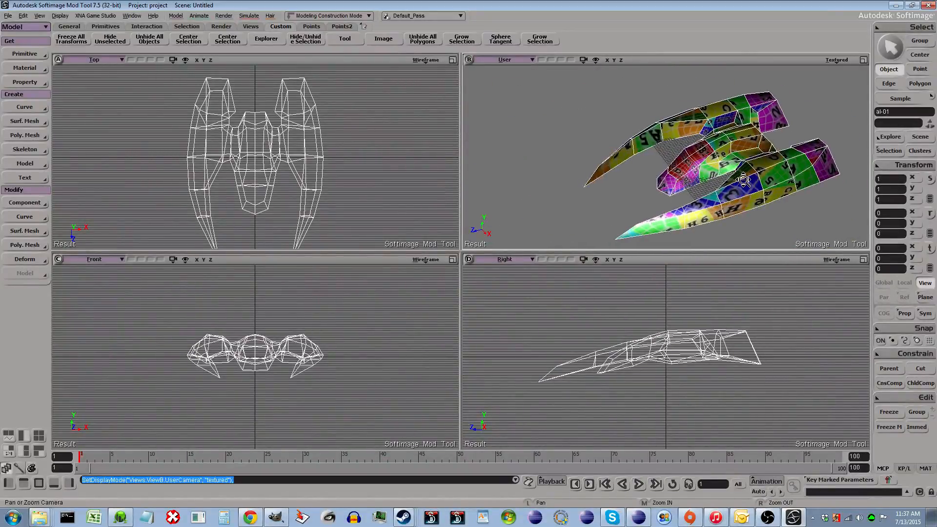
scroll(735, 179, "down", 3)
scroll(726, 185, "up", 4)
scroll(720, 188, "down", 2)
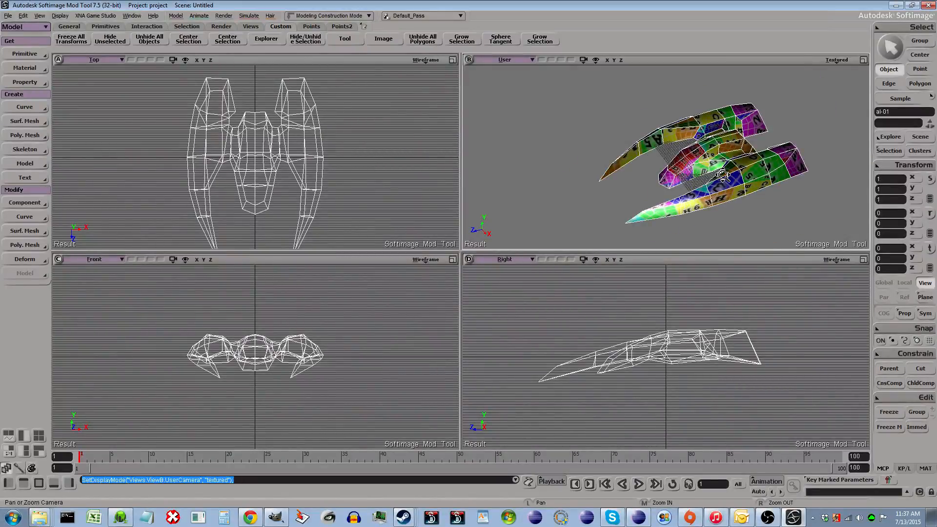
mouse_move(681, 205)
left_mouse_down()
mouse_move(625, 193)
mouse_move(664, 201)
left_mouse_up()
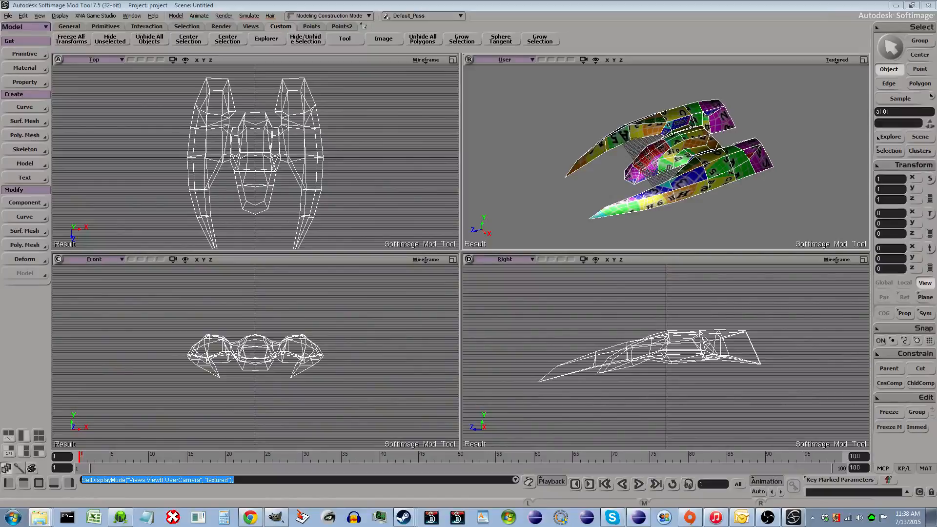
key("z")
- Switch to GIMP and bring the AL01.jpg texture window forward
left_click(290, 518)
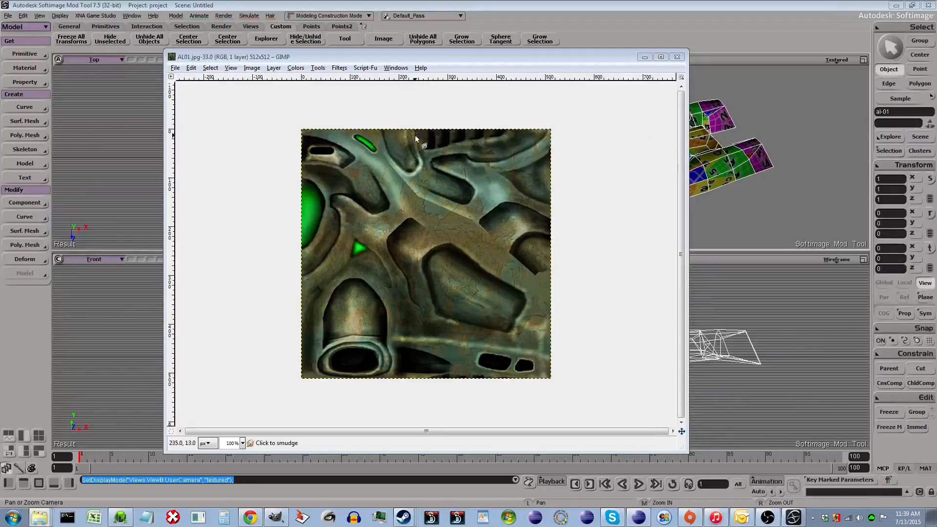
left_click(561, 61)
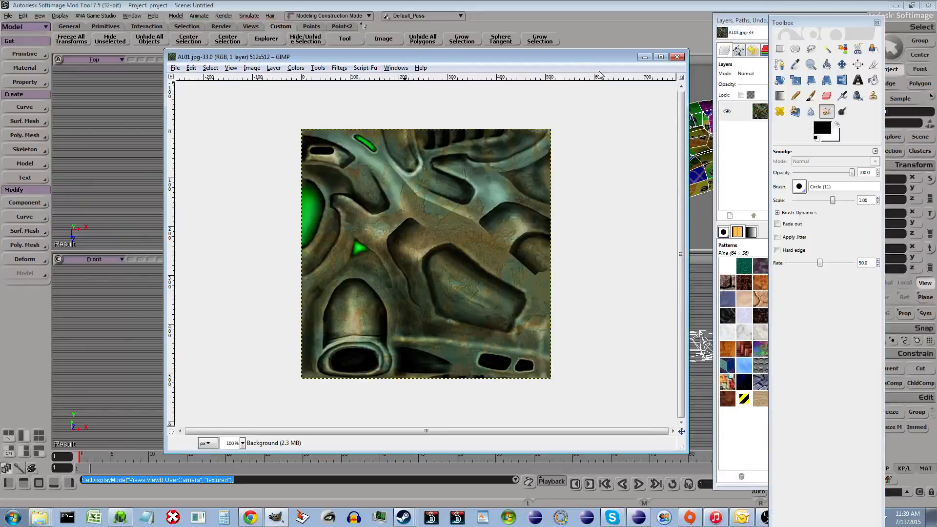
- Rearrange the AL01.jpg image window and the Layers dock so they sit side by side
left_click_drag(357, 59, 259, 56)
mouse_move(751, 23)
left_mouse_down()
mouse_move(632, 23)
mouse_move(656, 26)
left_mouse_up()
left_click_drag(443, 54, 466, 51)
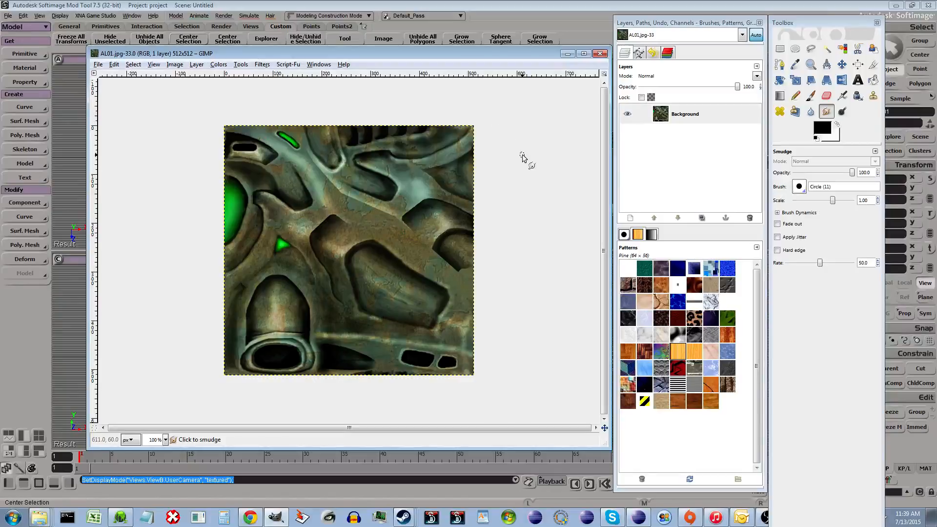
- Decompose AL01.jpg into its RGB channels as separate layers
key("r")
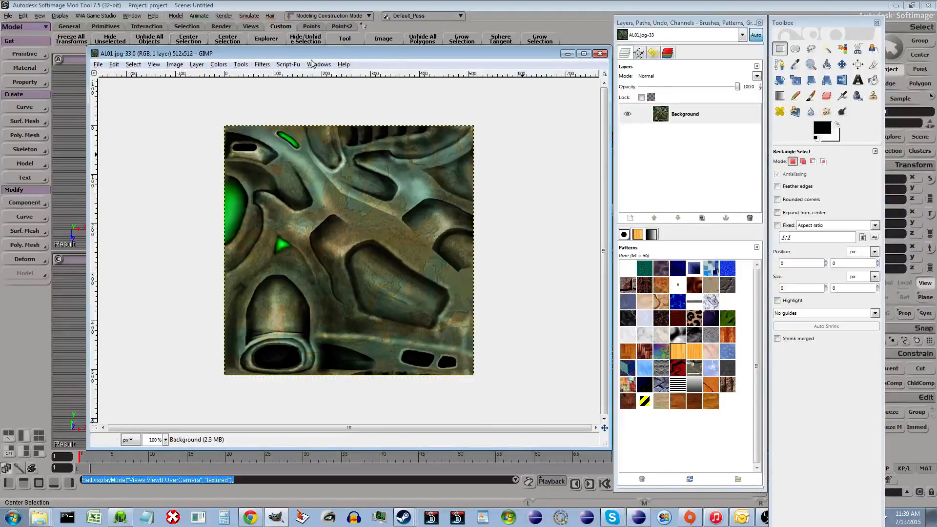
left_click(218, 64)
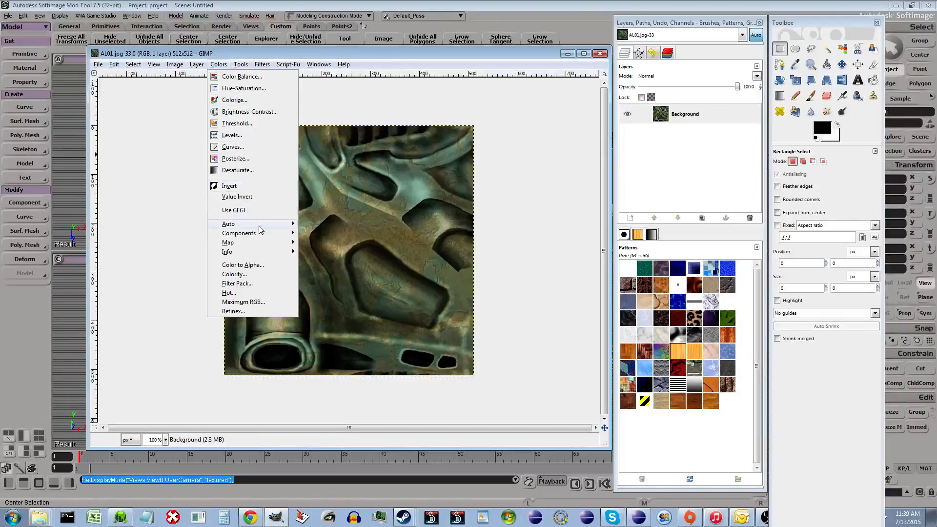
mouse_move(241, 236)
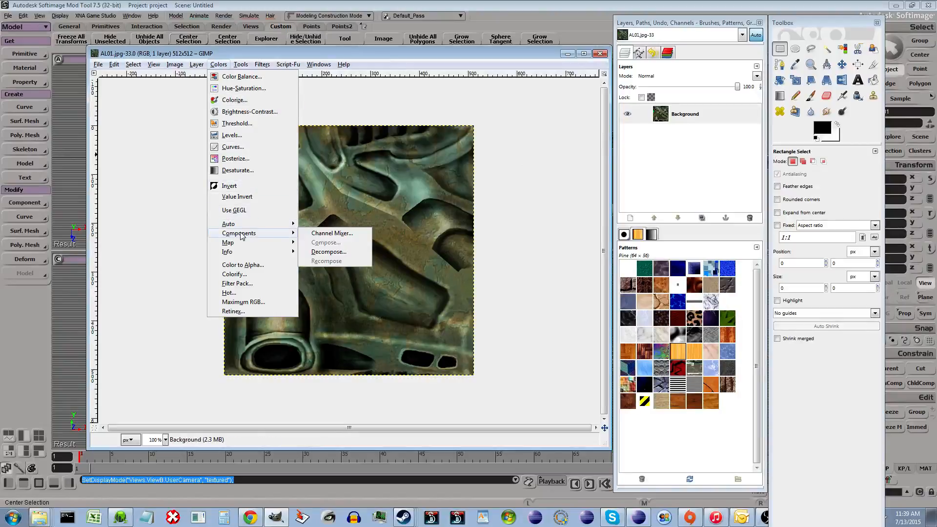
left_click(323, 253)
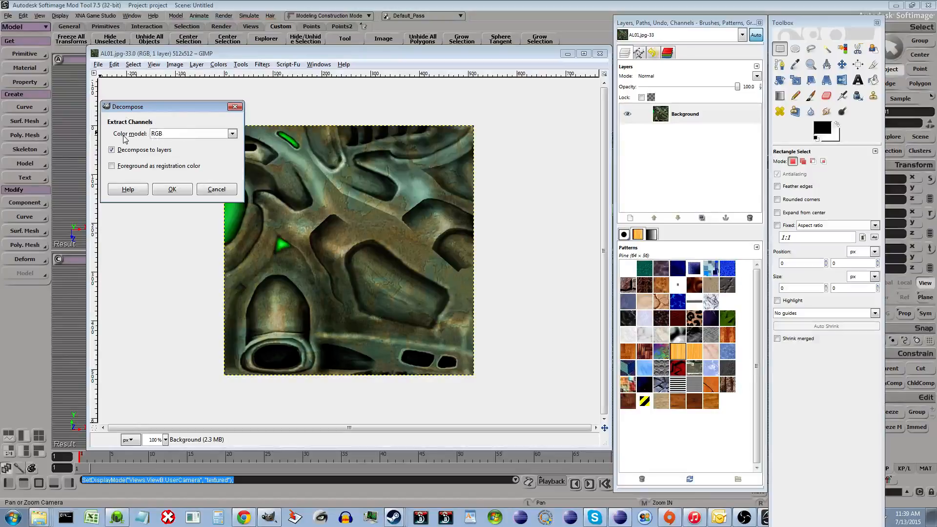
left_click(174, 193)
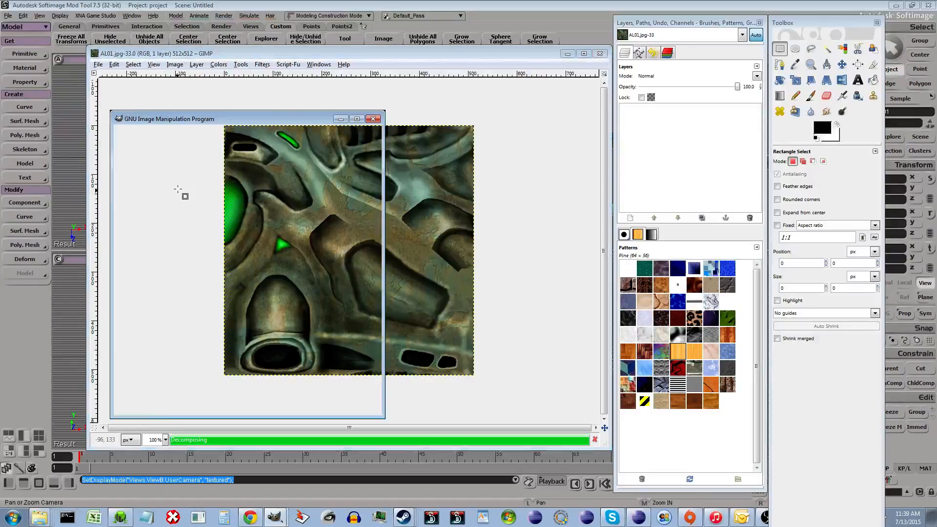
- Add a new layer named Team Color to the decomposed channel image
left_click_drag(282, 123, 296, 79)
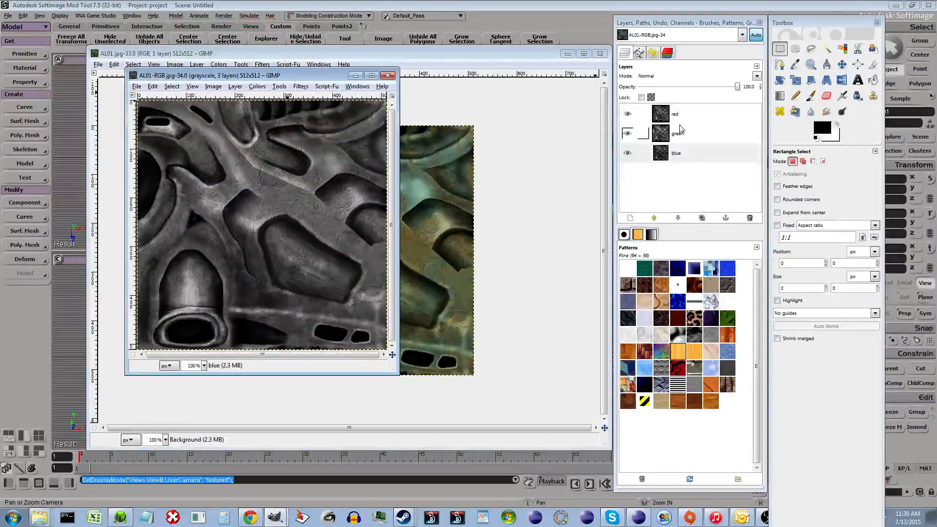
left_click(645, 133)
left_click(698, 148)
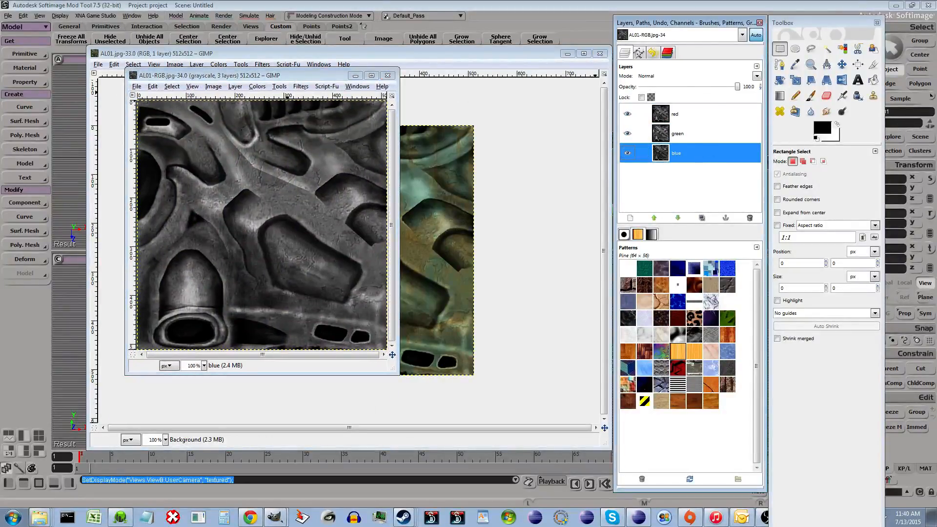
left_click(312, 76)
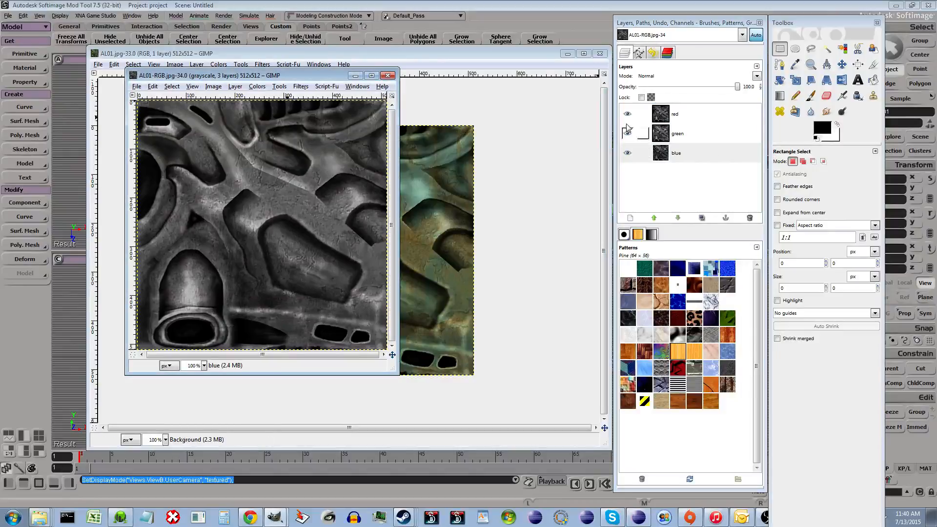
right_click(681, 159)
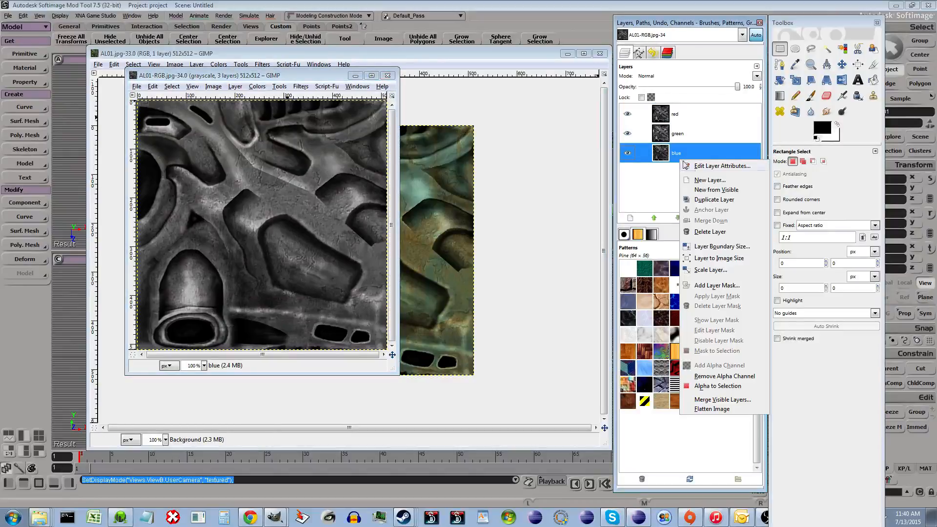
left_click(705, 181)
left_click(196, 277)
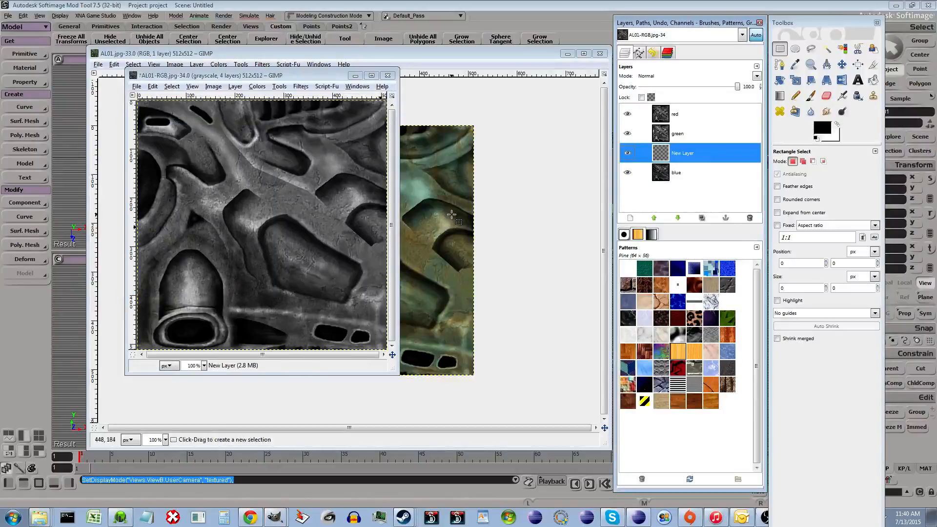
double_click(679, 174)
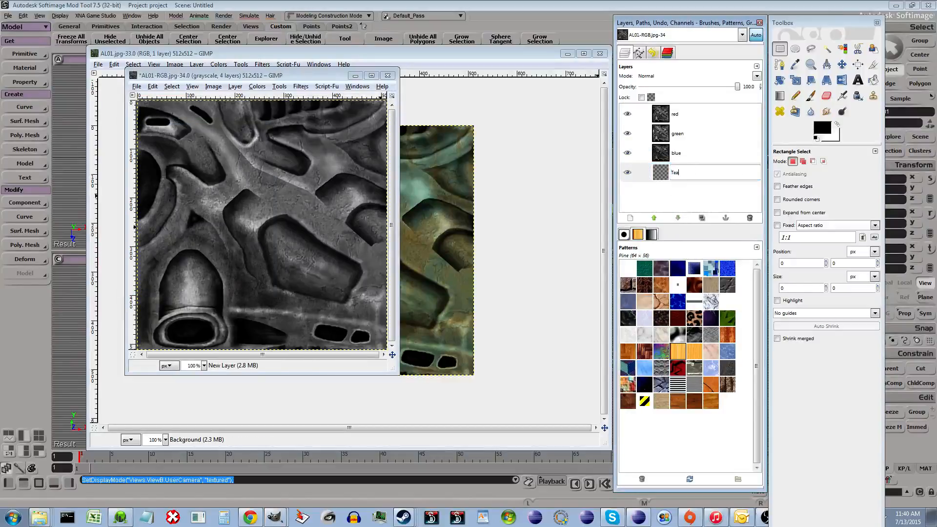
key("Return")
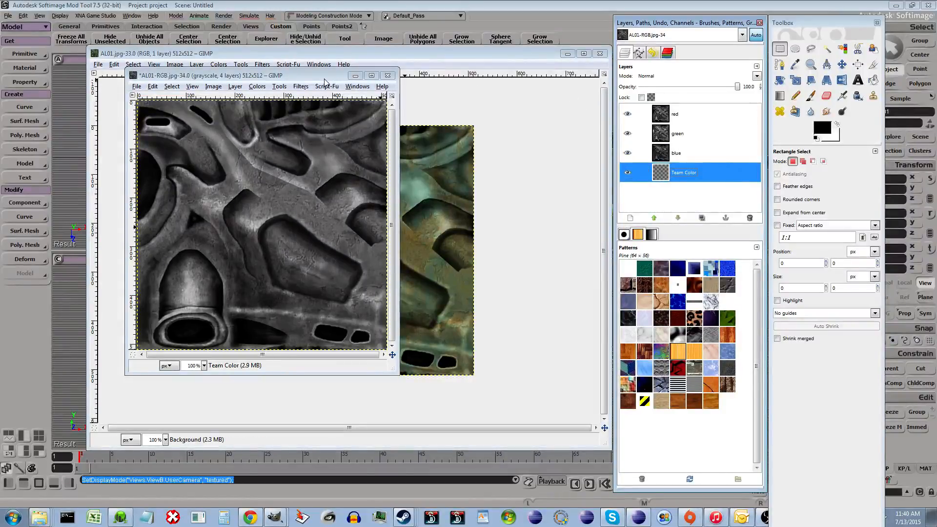
- Fill the Team Color layer with black using Bucket Fill
left_click_drag(326, 81, 418, 122)
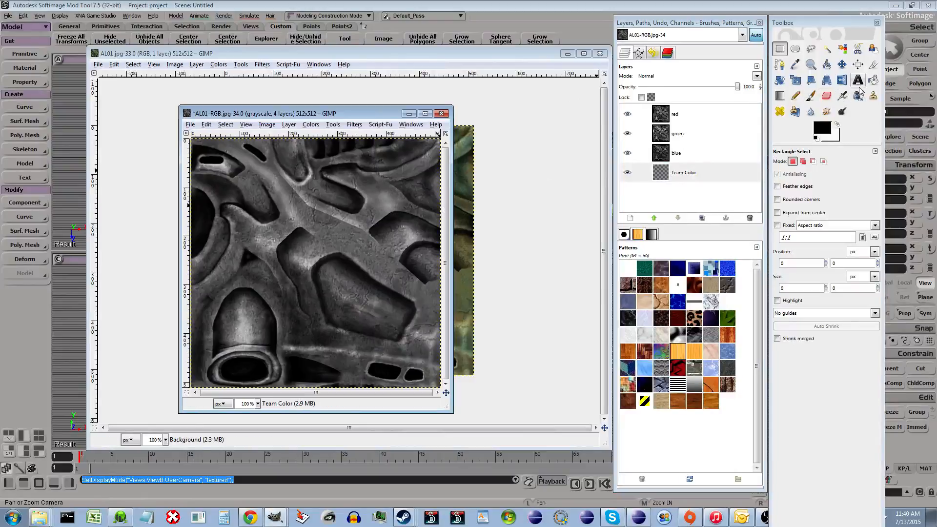
left_click(874, 80)
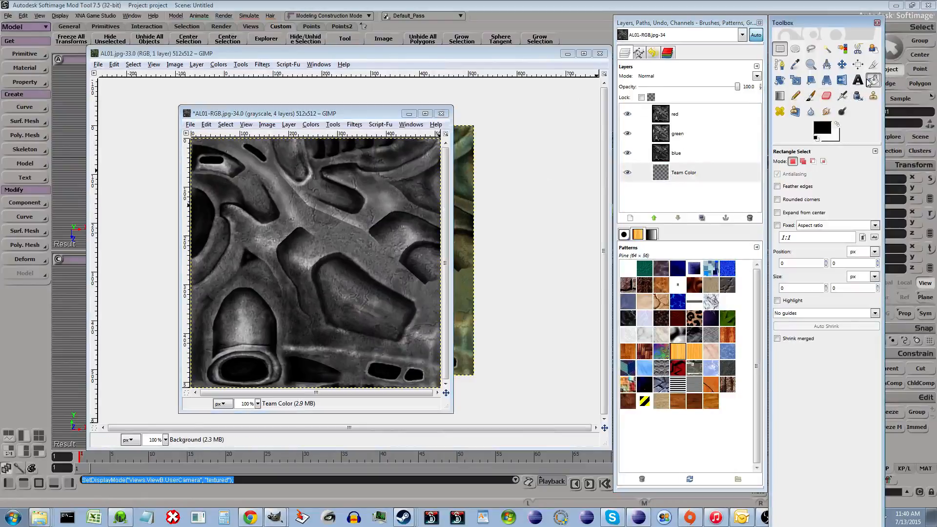
left_click(295, 201)
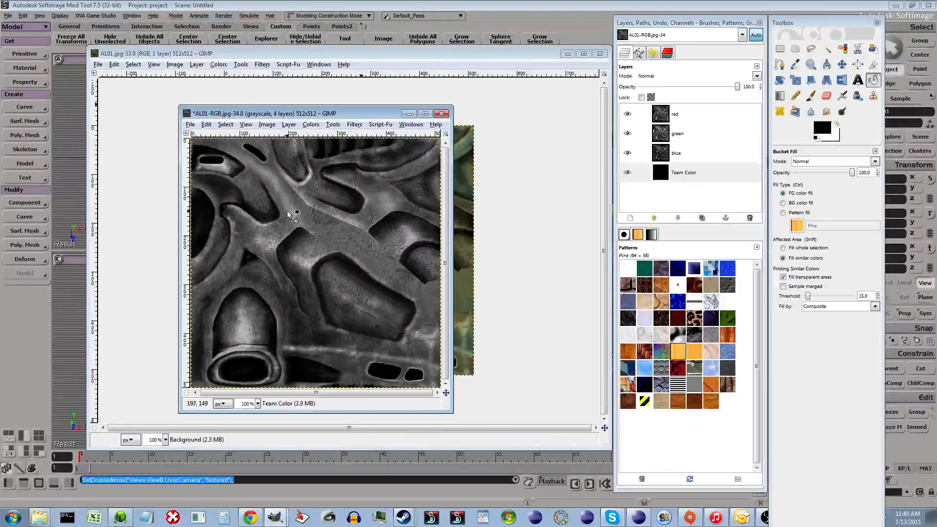
- Compare the red, green and blue channel layers with the Team Color layer by toggling their visibility
left_click(628, 155)
left_click(627, 135)
left_click(629, 112)
left_click(629, 111)
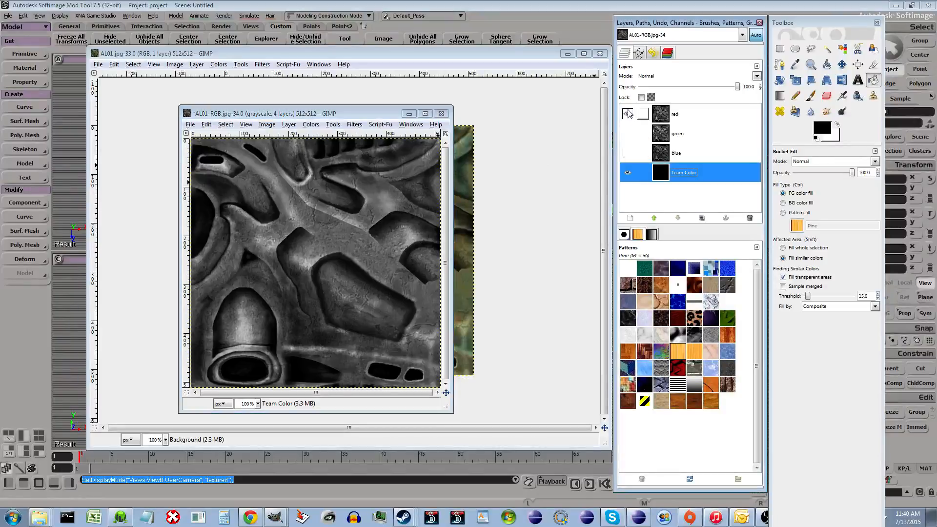
left_click(699, 119)
left_click_drag(287, 117, 427, 172)
left_click(627, 133)
left_click(629, 113)
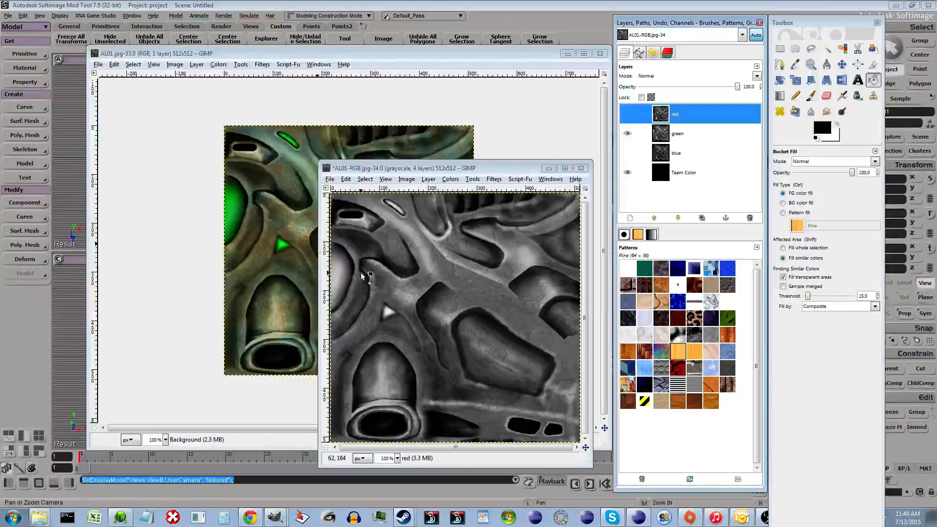
left_click(667, 176)
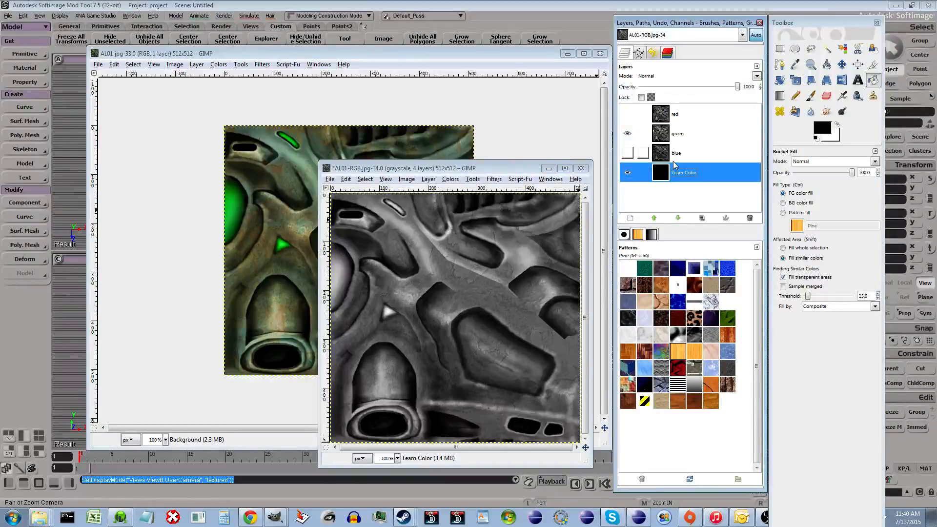
left_click(627, 134)
left_click(628, 153)
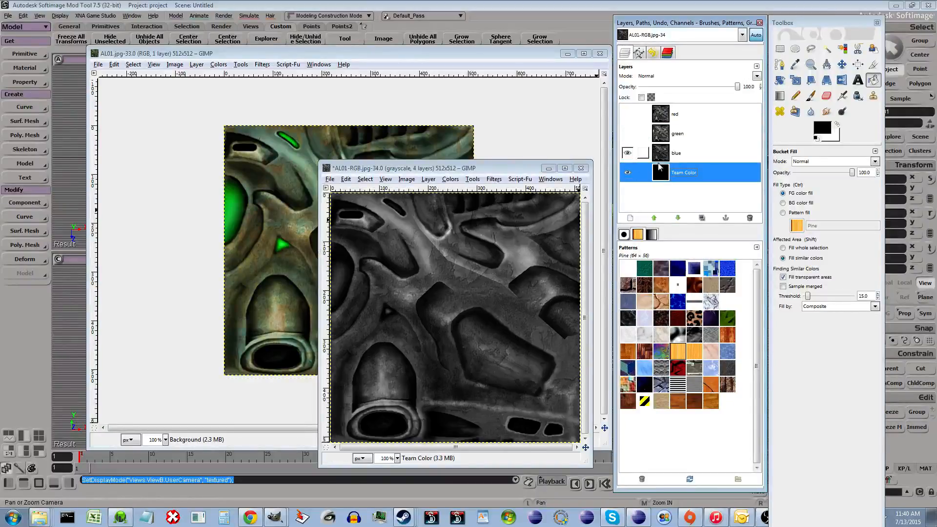
left_click(633, 153)
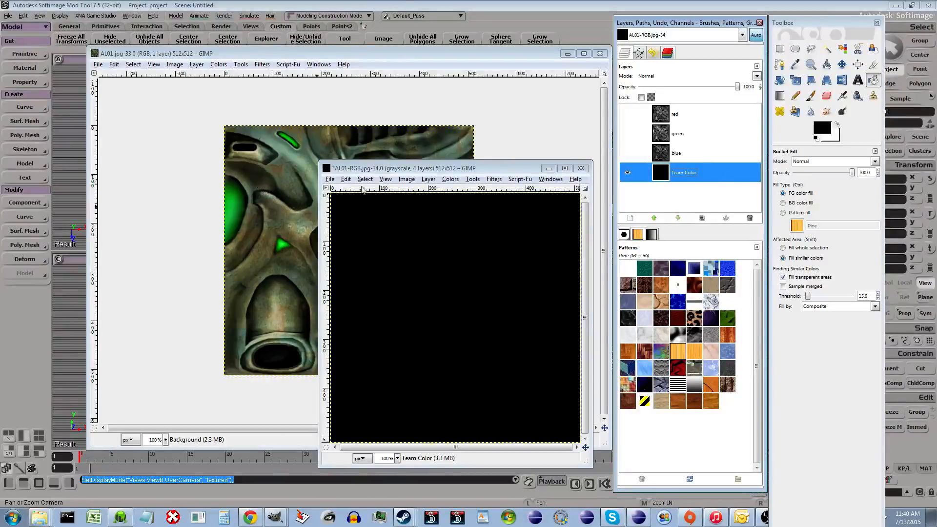
left_click_drag(405, 173, 389, 130)
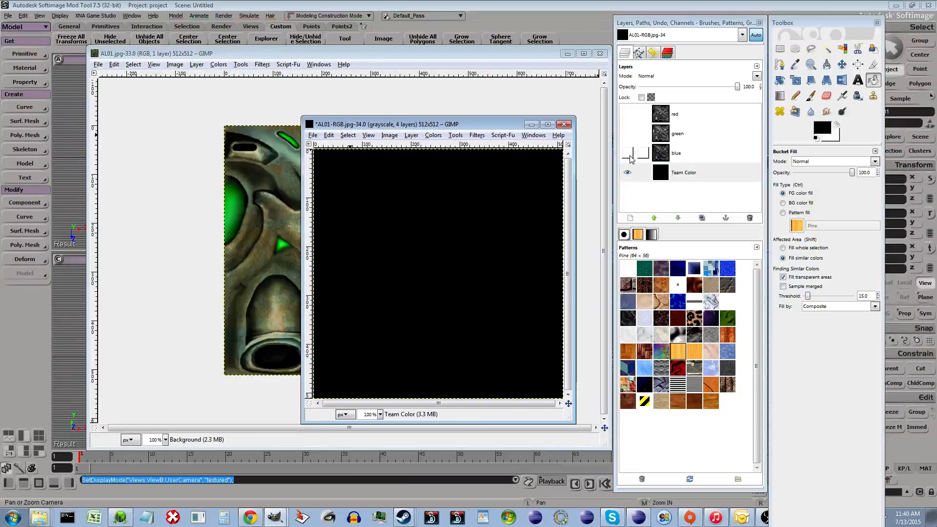
left_click(628, 133)
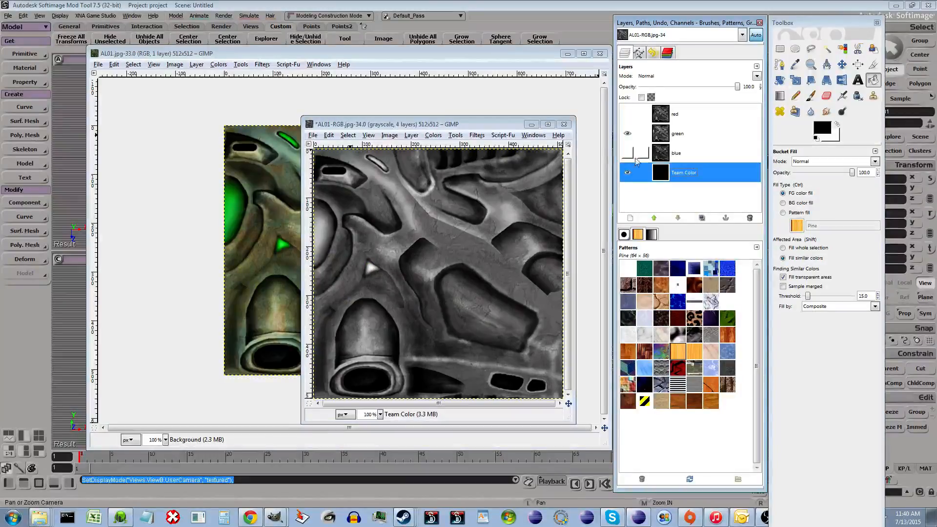
left_click_drag(439, 128, 577, 201)
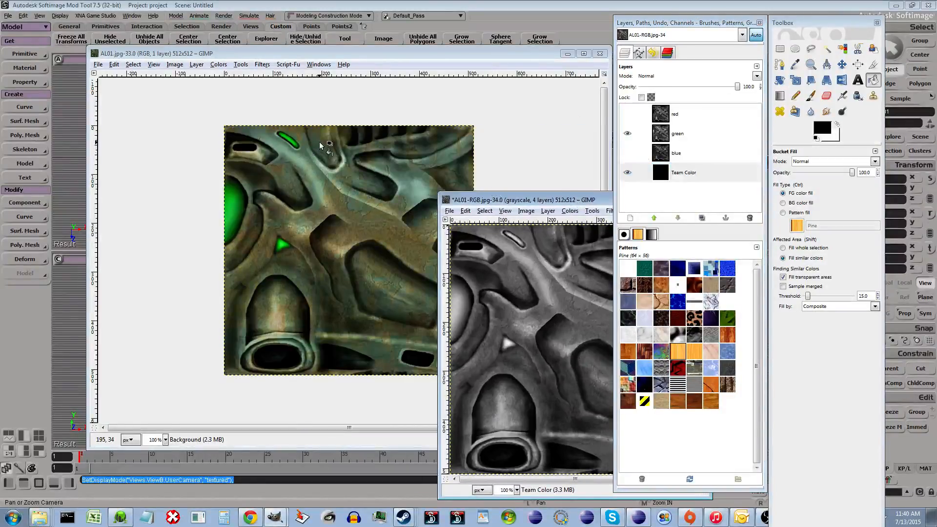
- Select the small green triangle in the original AL01.jpg with Select by Color
key("r")
left_click(411, 55)
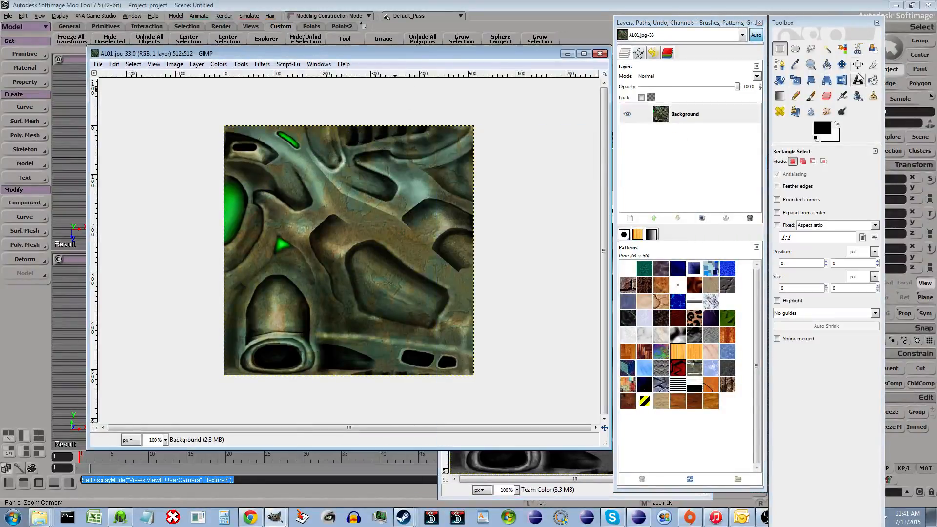
left_click(842, 49)
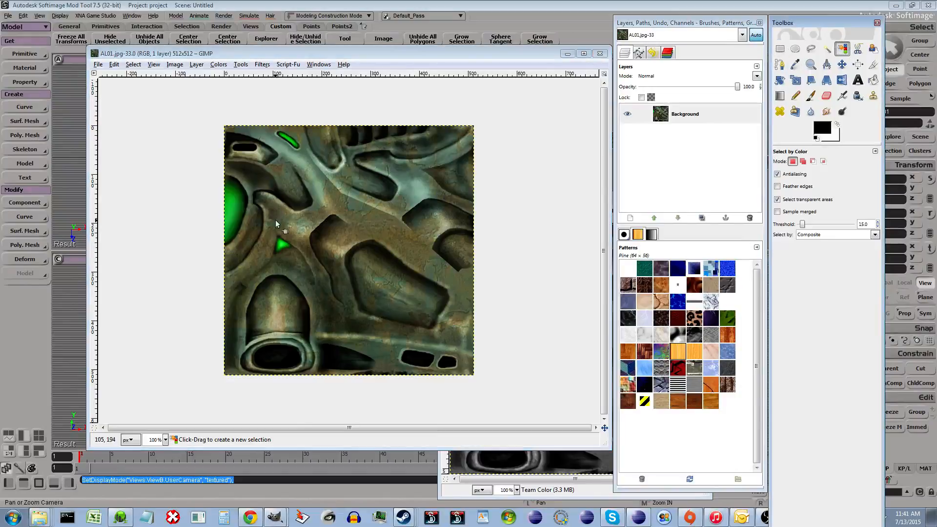
left_click(285, 244)
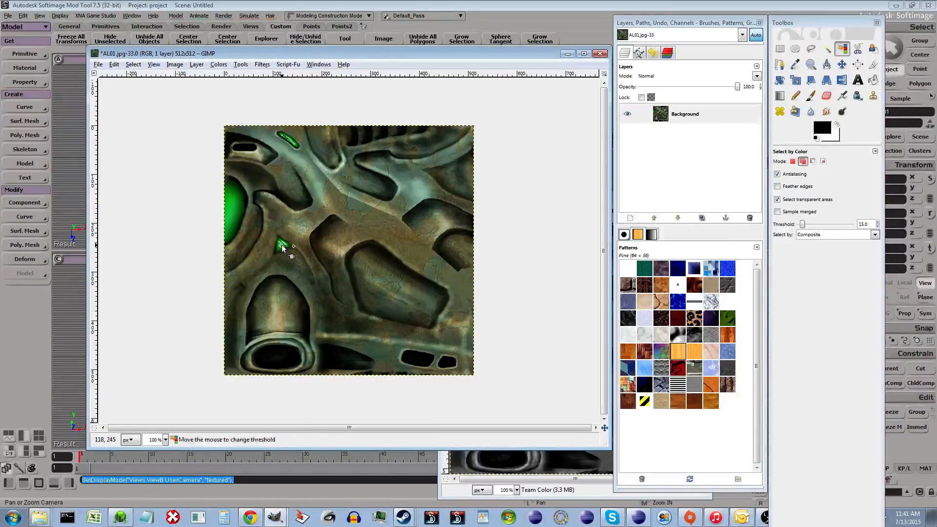
- Add the green glow at the texture's left edge to the selection, undoing a stray addition
left_click(233, 210, "shift")
left_click_drag(232, 210, 238, 196, "shift")
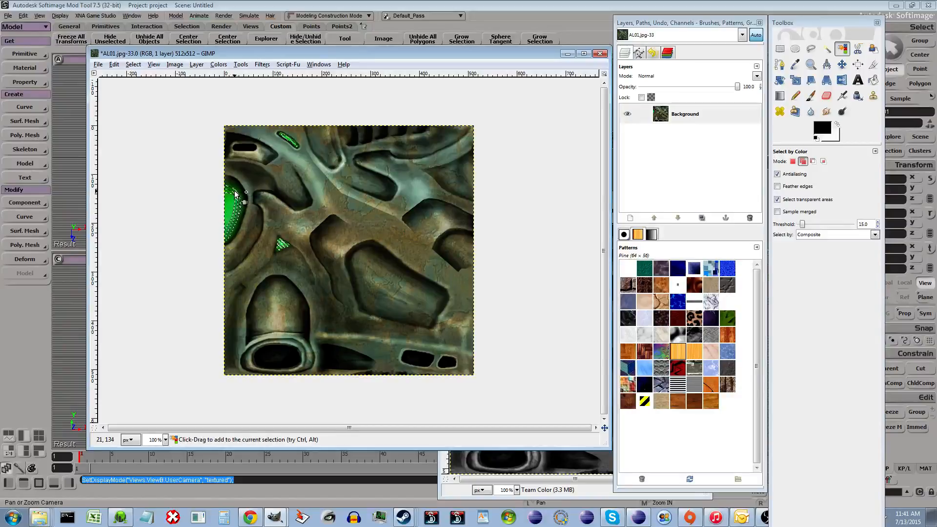
left_click(239, 196, "shift")
left_click(226, 191, "shift")
left_click(244, 211, "shift")
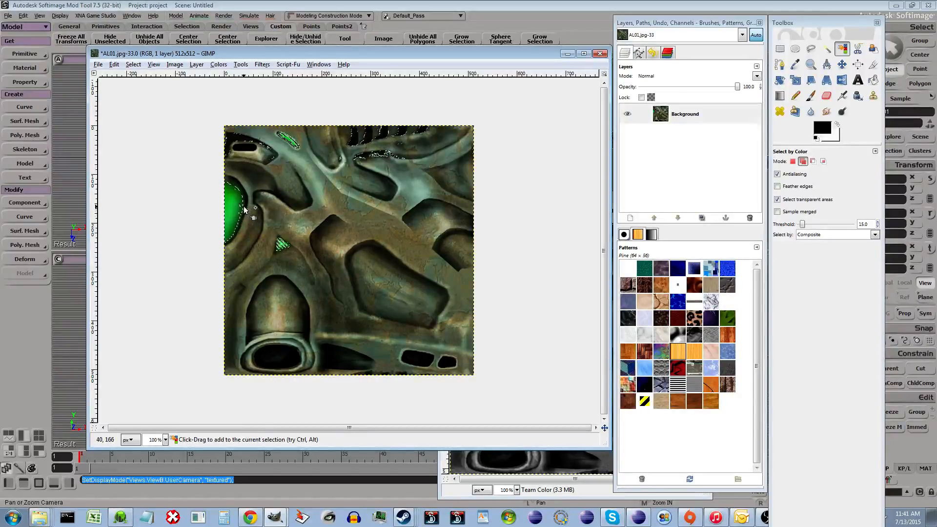
key("ctrl+z")
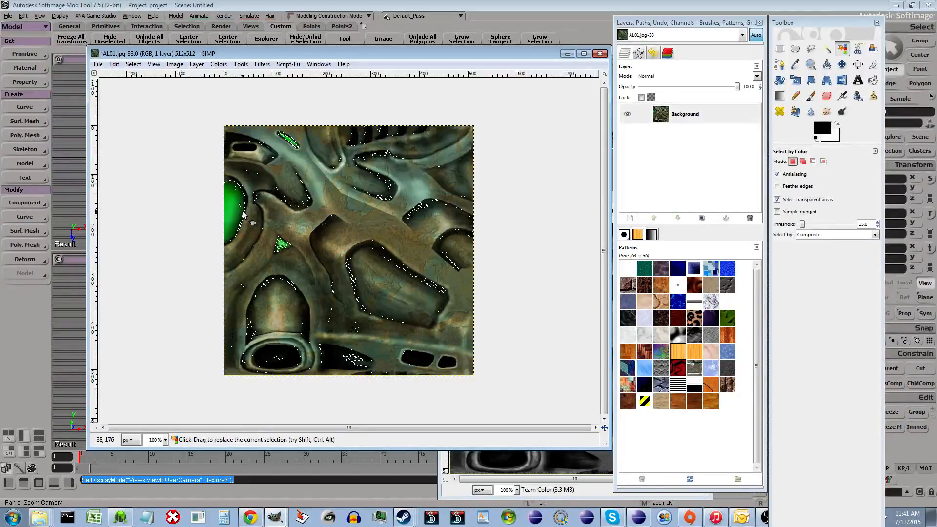
- Add the green triangle to the selection with Fuzzy Select and copy the selected green areas
key("shift")
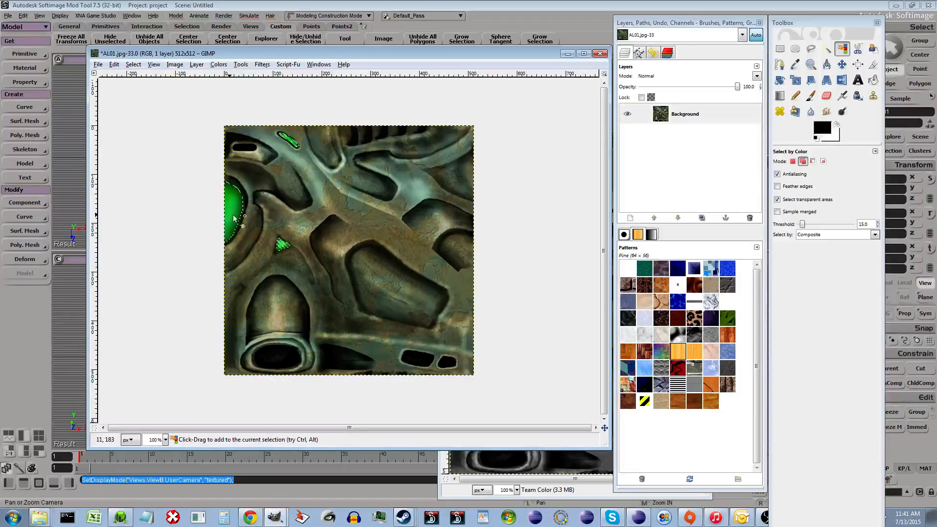
left_click(826, 49)
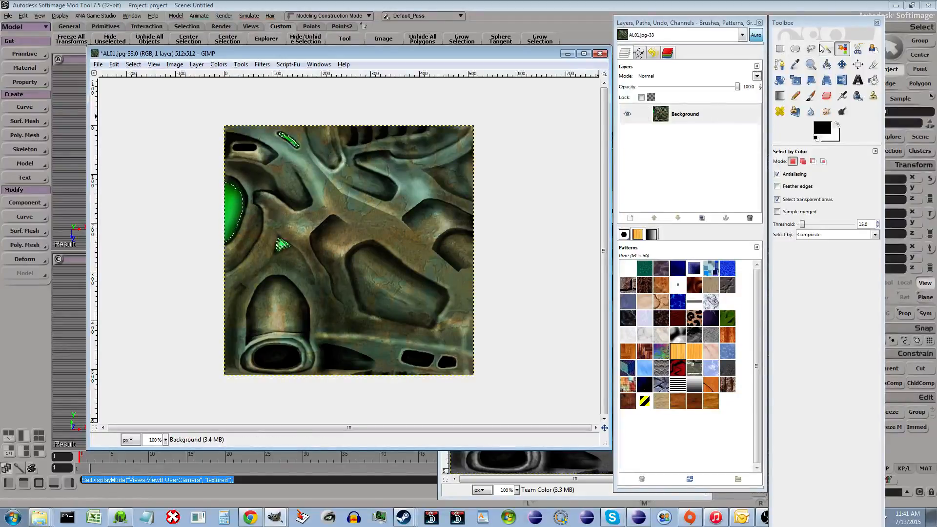
left_click(278, 243, "shift")
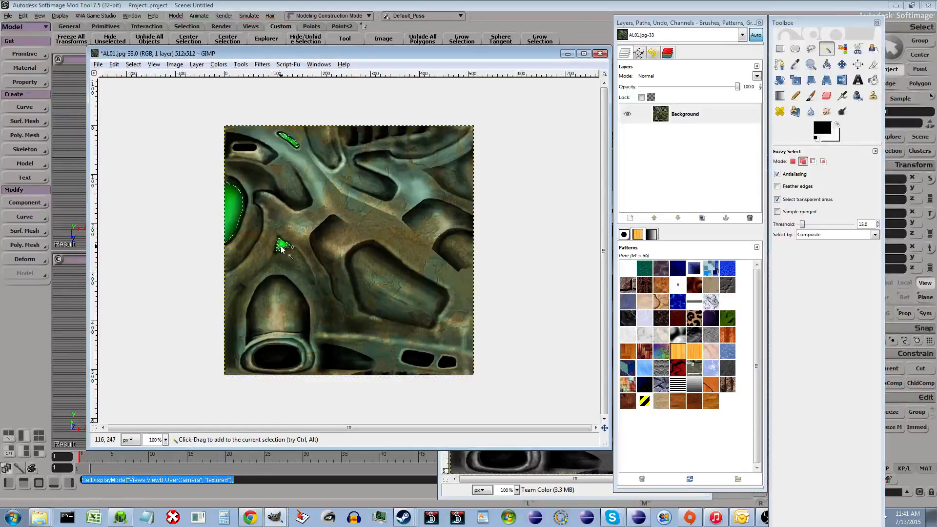
left_click(280, 243, "shift")
left_click(279, 248, "shift")
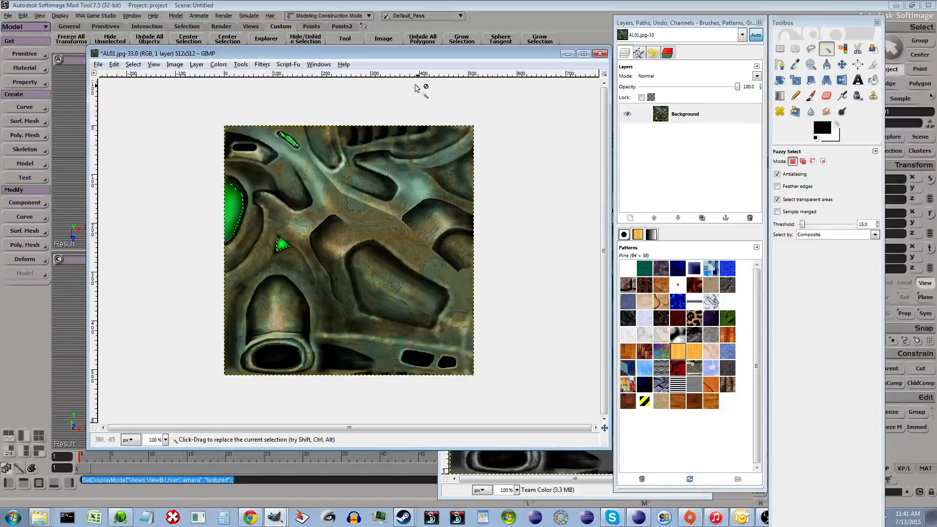
key("ctrl+c")
- Add a new layer above the Background in AL01.jpg
left_click(676, 115)
right_click(676, 115)
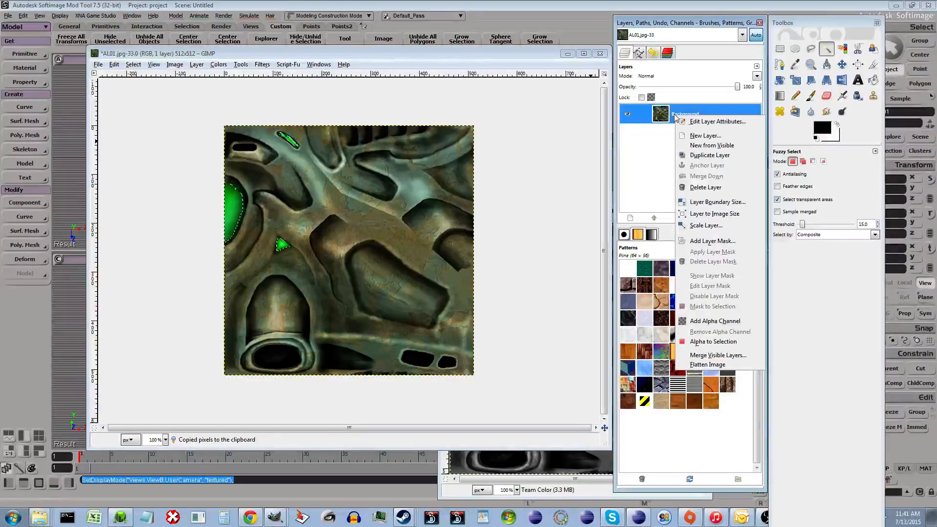
left_click(705, 139)
left_click(95, 166)
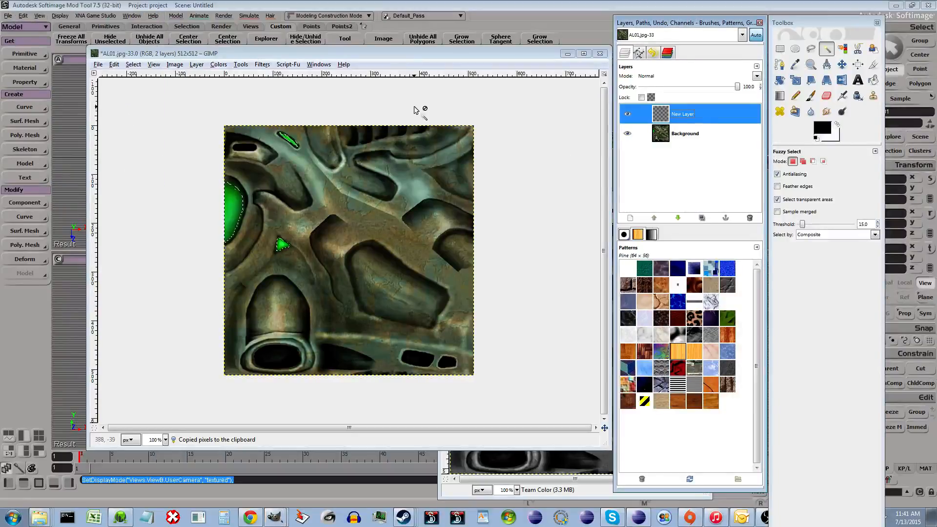
- Paste the copied green areas and anchor them onto the new layer
key("ctrl+v")
key("r")
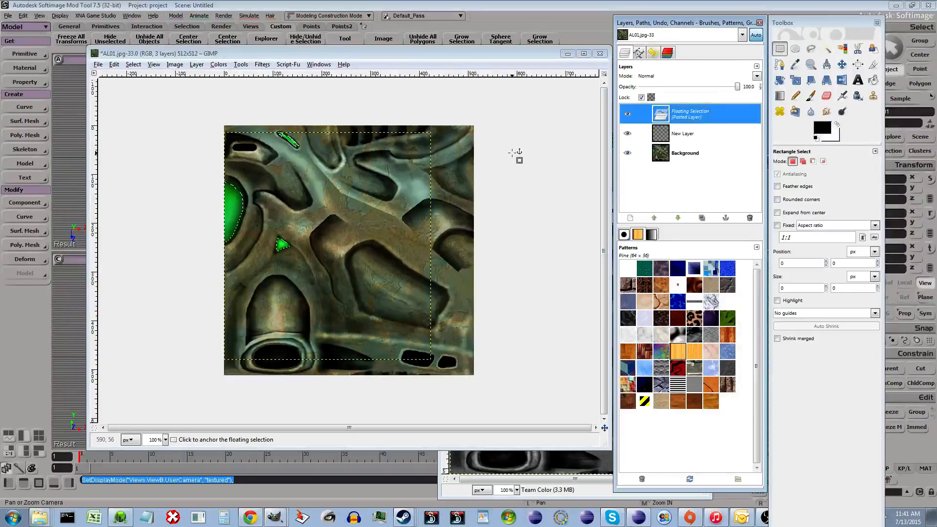
left_click(518, 154)
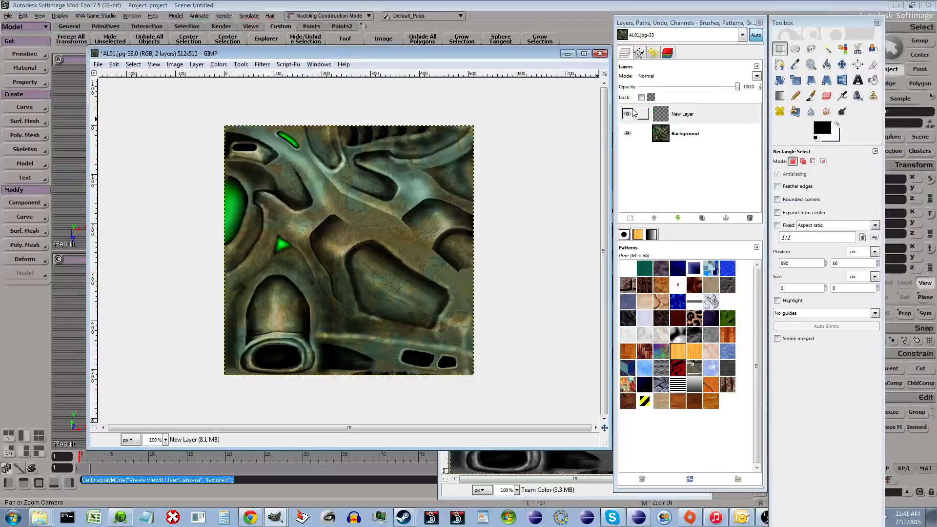
- Hide and show the Background to check the green-only layer, then copy that layer
left_click(629, 134)
left_click(628, 134)
left_click(629, 134)
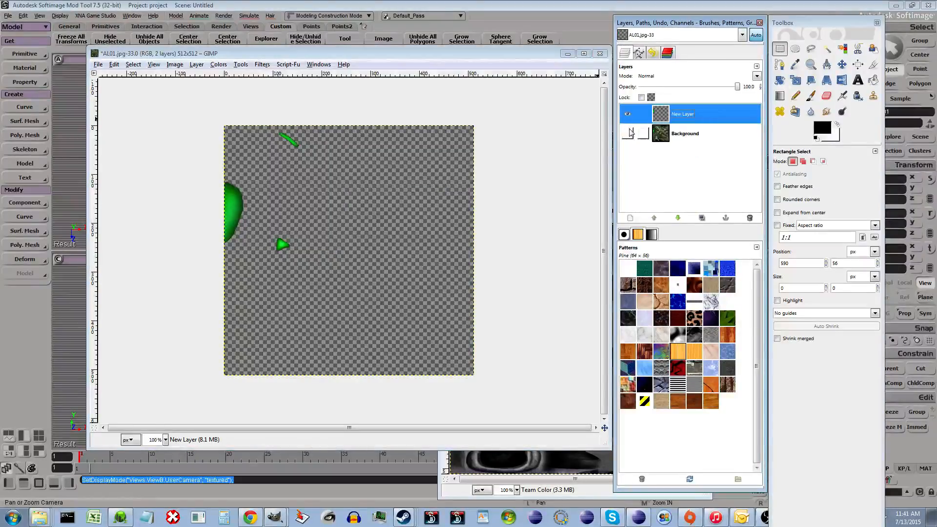
left_click(629, 133)
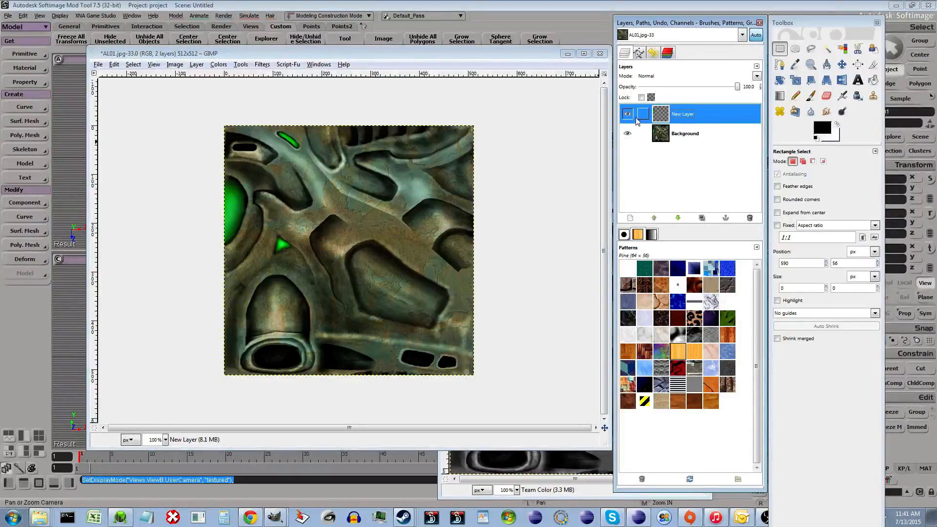
key("ctrl+c")
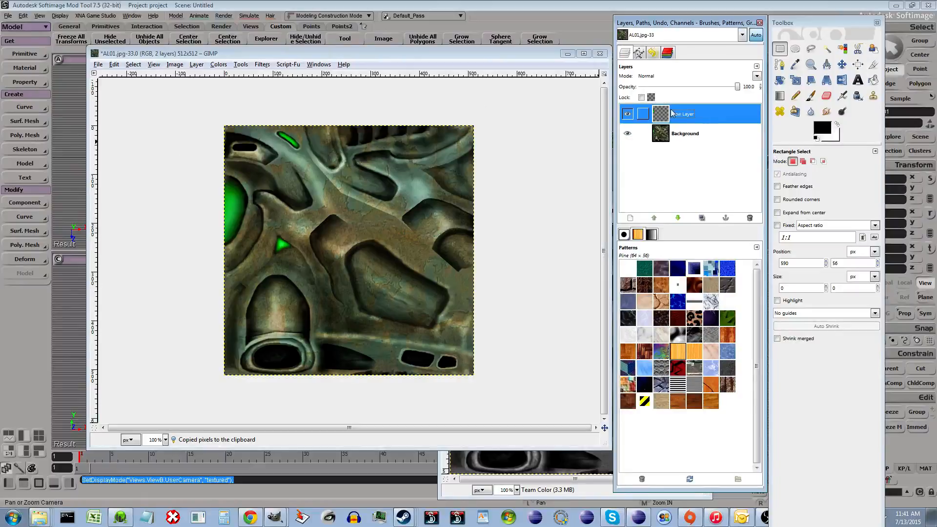
- Paste the copied green areas into the Team Color layer of AL01-RGB.jpg and anchor them
left_click(278, 518)
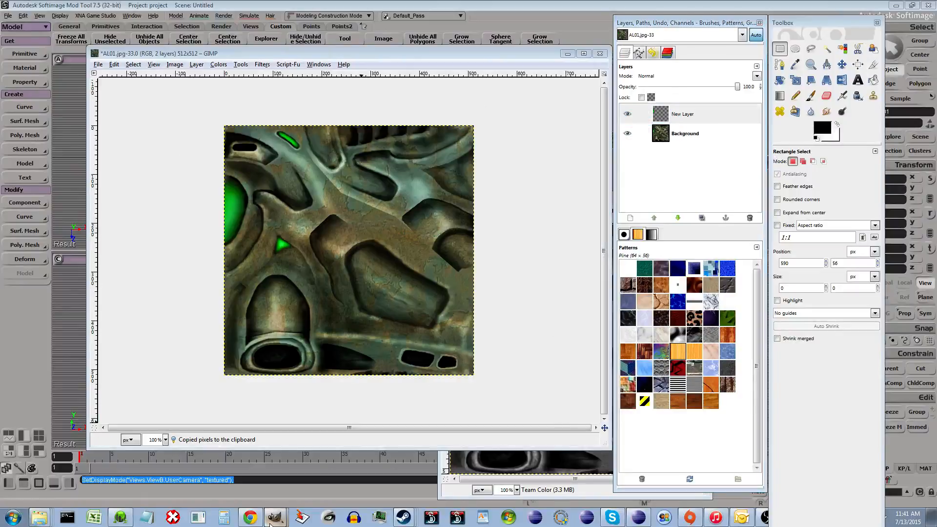
left_click(488, 497)
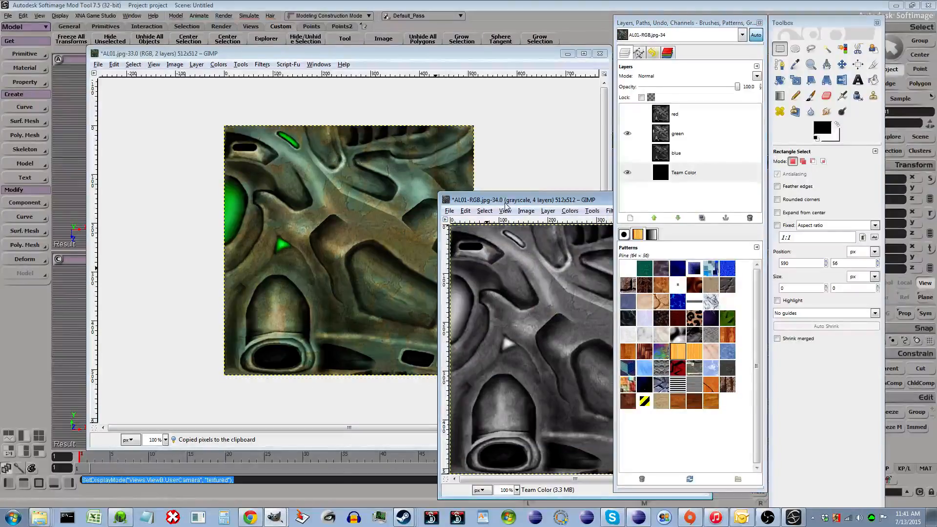
left_click_drag(505, 201, 175, 89)
left_click(628, 133)
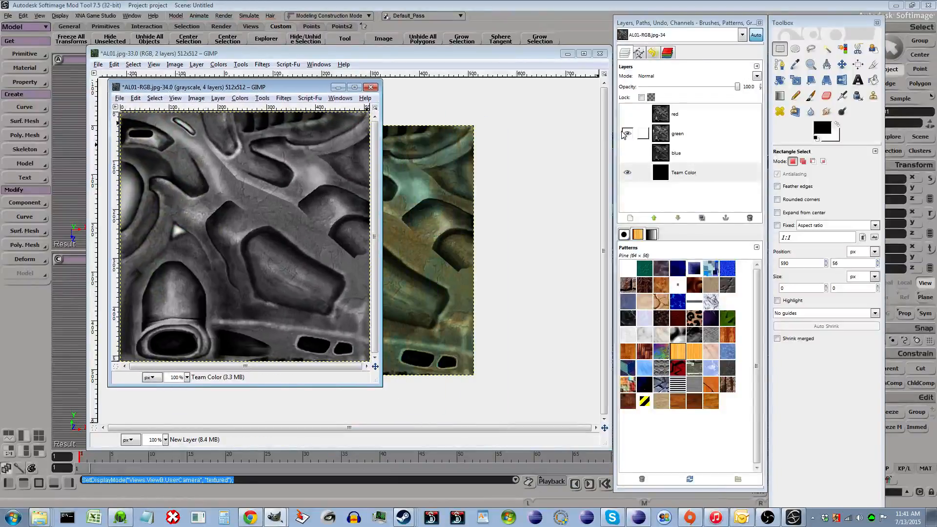
key("ctrl+v")
left_click(297, 178)
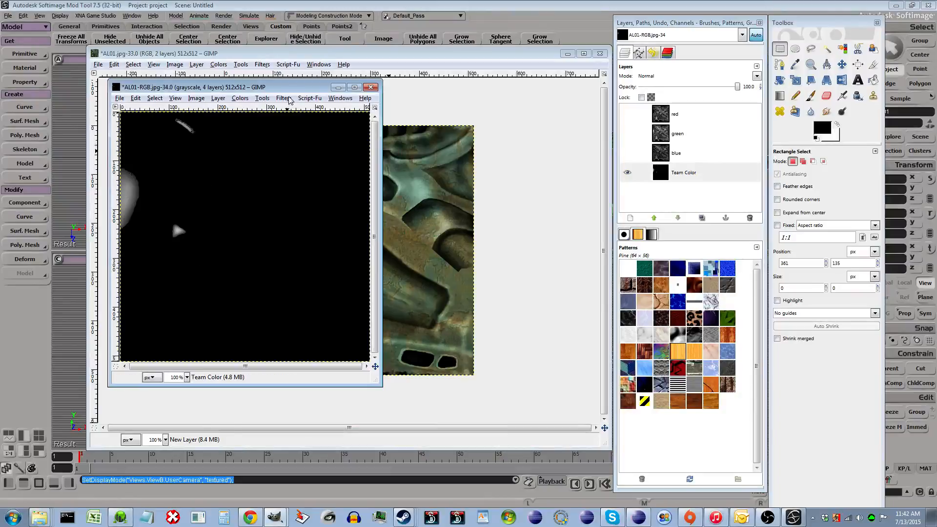
left_click_drag(296, 88, 273, 152)
- Paste the green layer into AL01.jpg's Background twice and anchor each paste
left_click(380, 53)
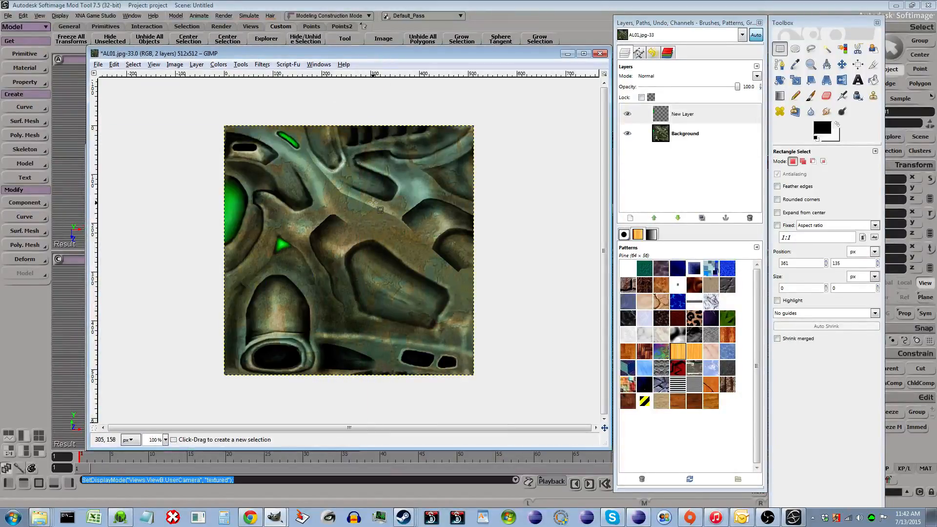
left_click(677, 141)
left_click(493, 51)
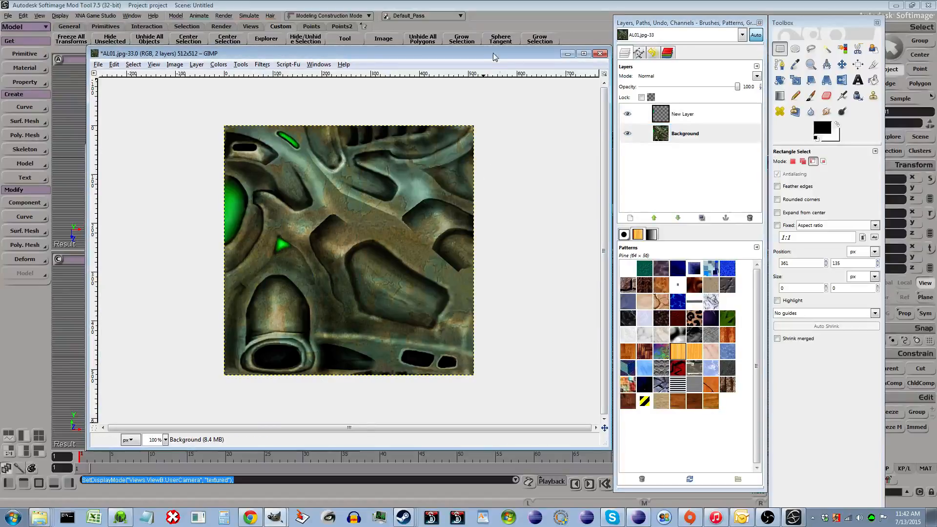
key("ctrl+v")
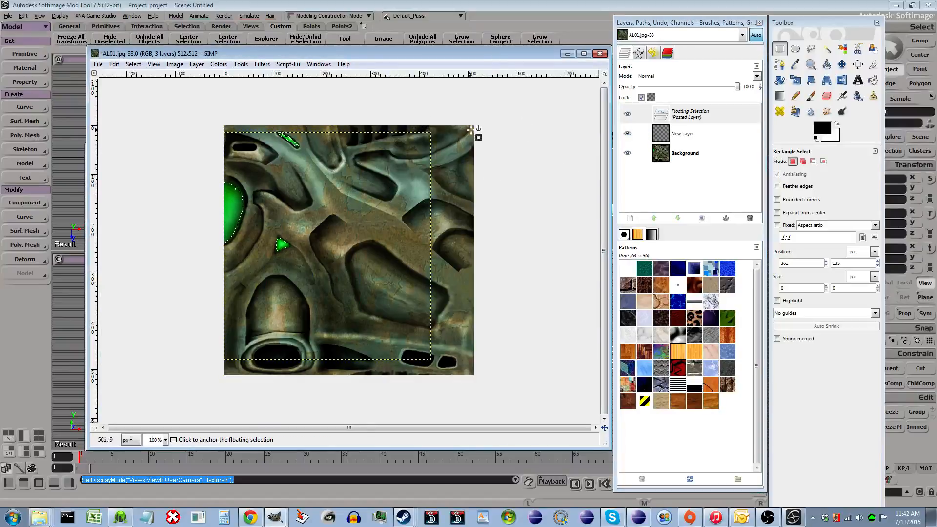
key("ctrl+c")
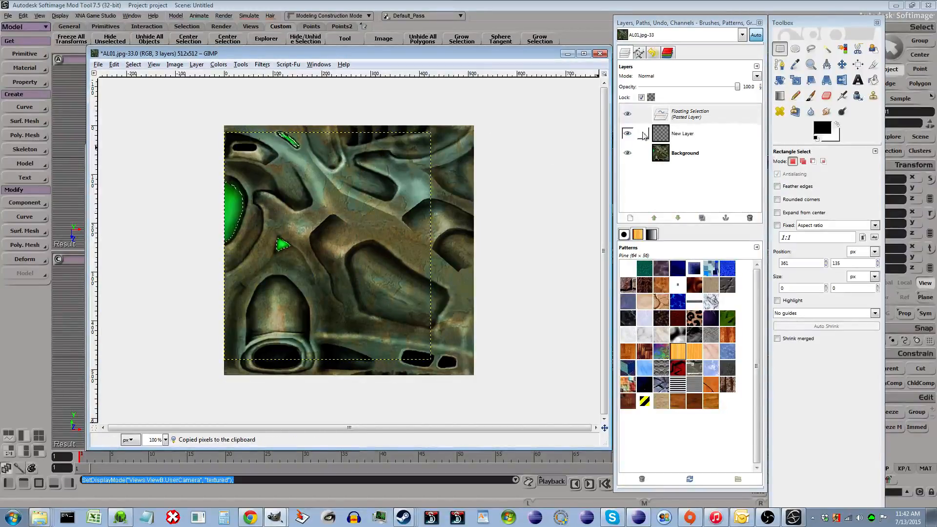
left_click(547, 180)
left_click(683, 139)
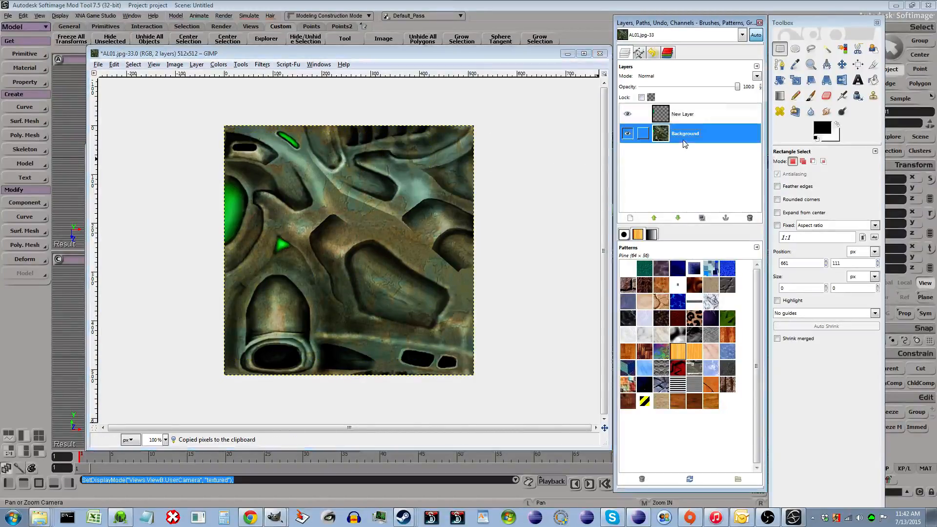
key("ctrl+v")
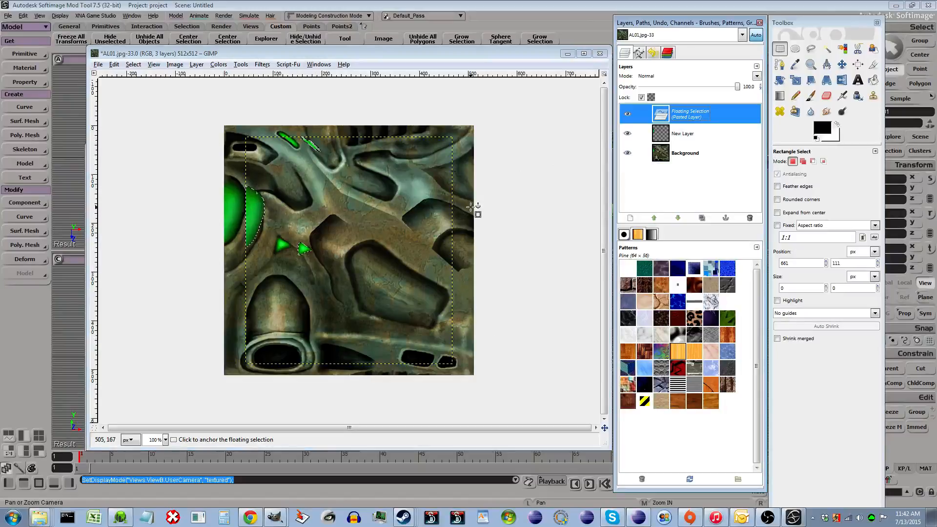
left_click(500, 203)
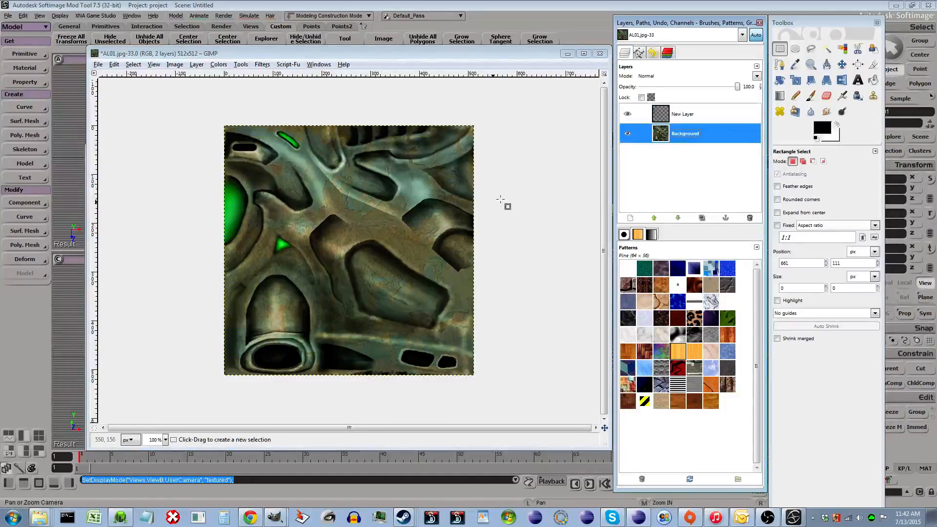
left_click(661, 119)
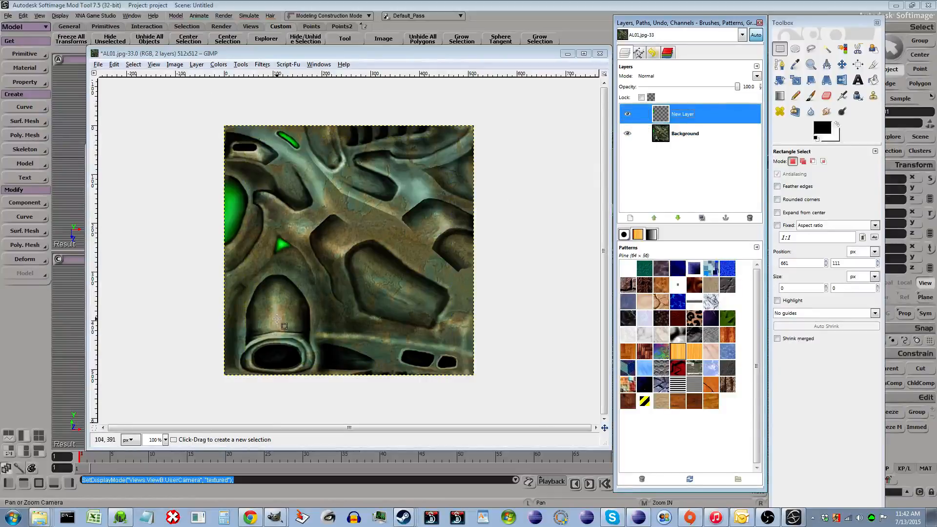
left_click(567, 53)
left_click_drag(185, 153, 222, 124)
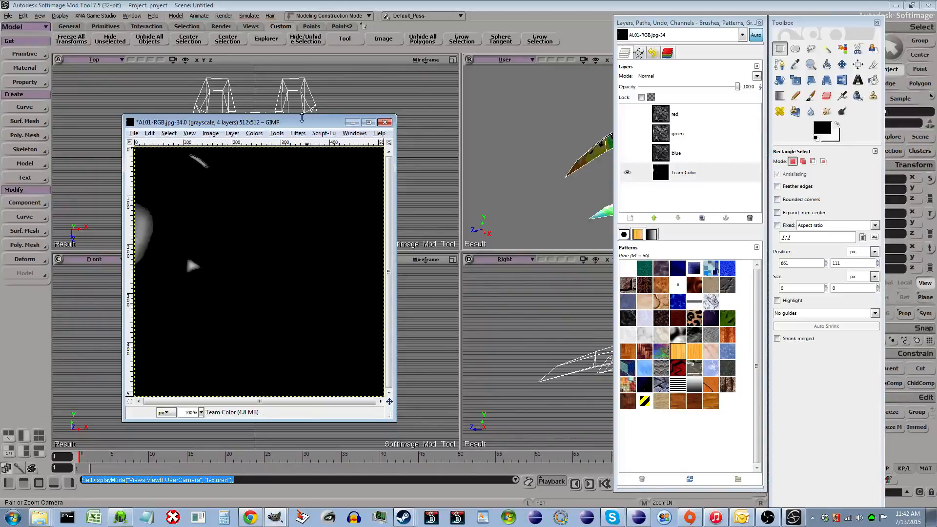
left_click_drag(302, 118, 468, 125)
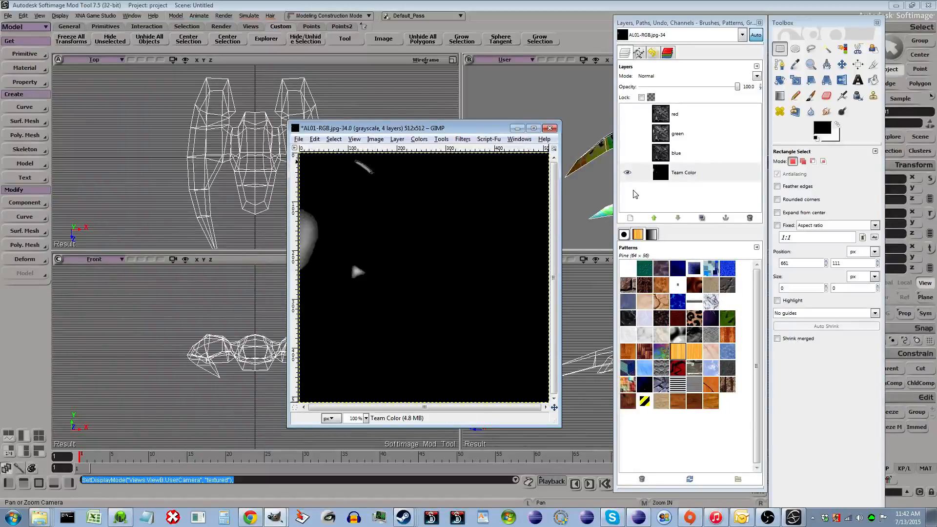
left_click(693, 80)
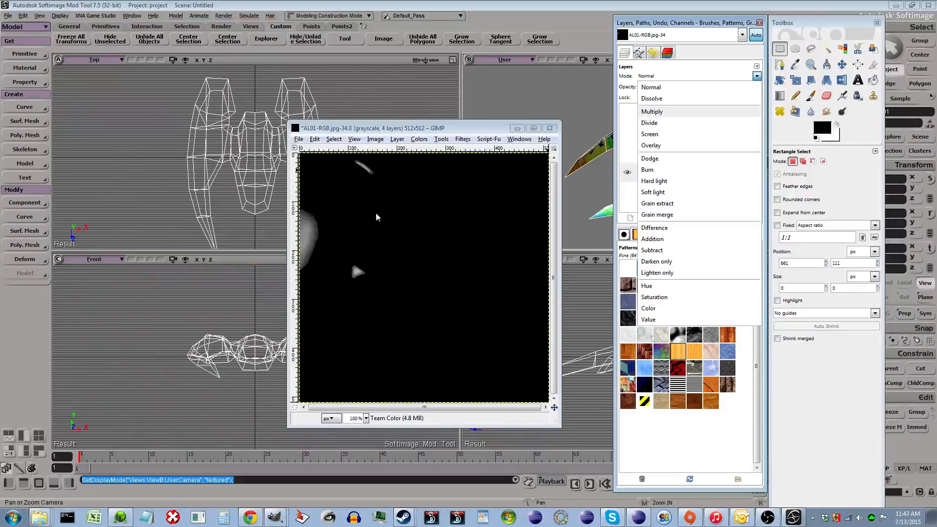
left_click(423, 129)
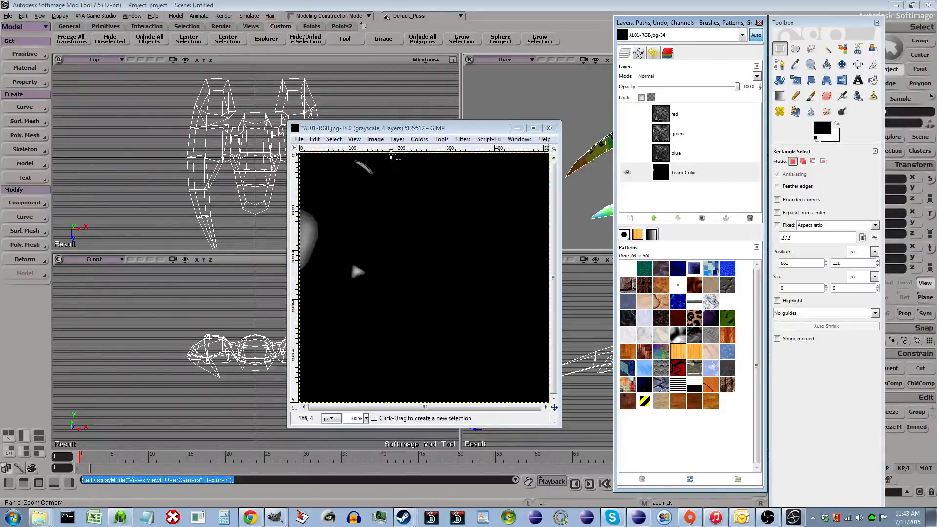
left_click_drag(328, 98, 324, 98)
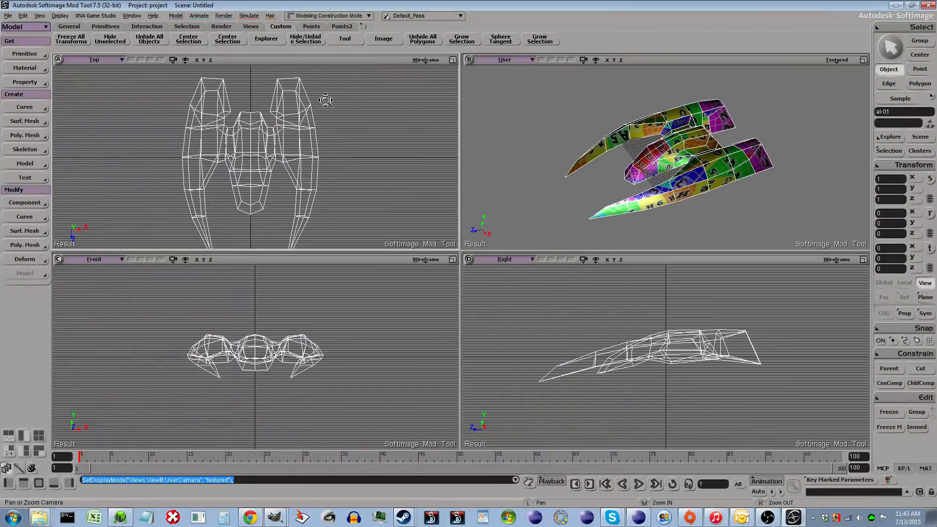
left_click(896, 6)
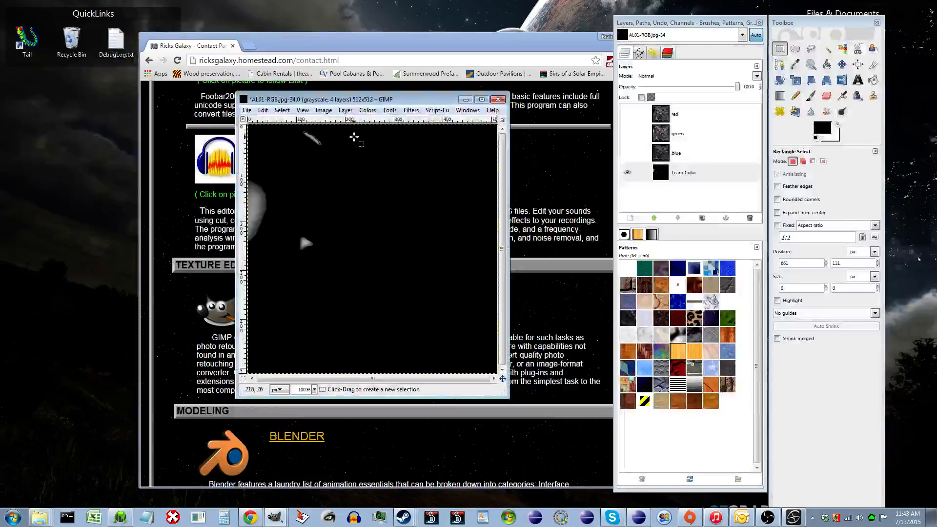
- Compose the red, green and blue layers into a new RGBA image with Team Color as the alpha channel
left_click(368, 110)
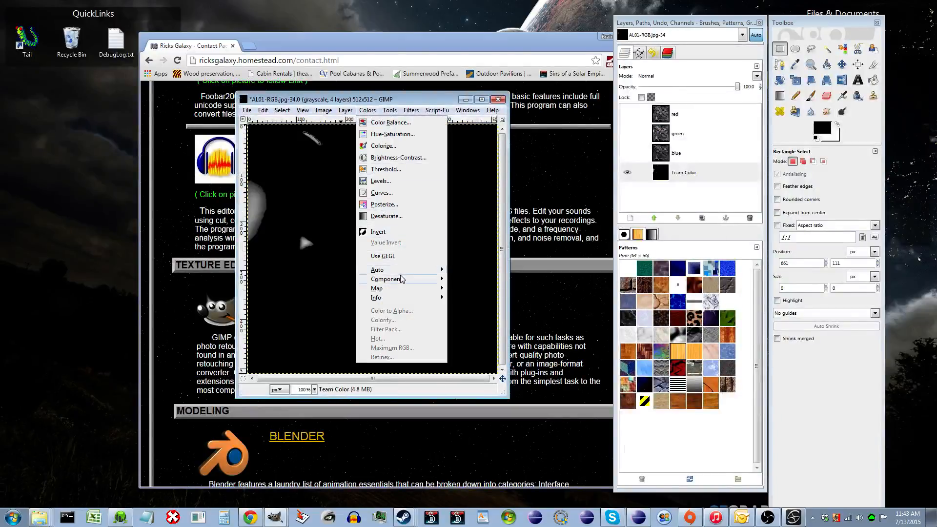
mouse_move(398, 279)
left_click(480, 290)
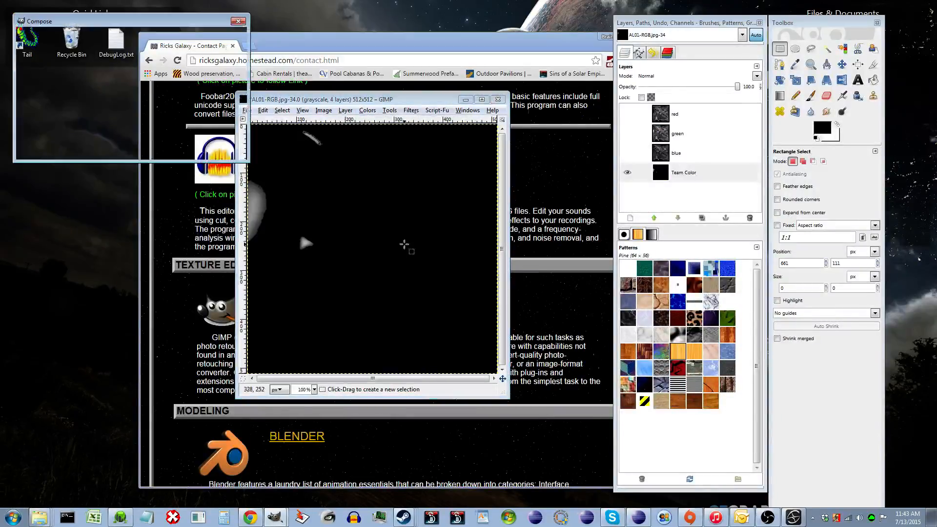
left_click(191, 49)
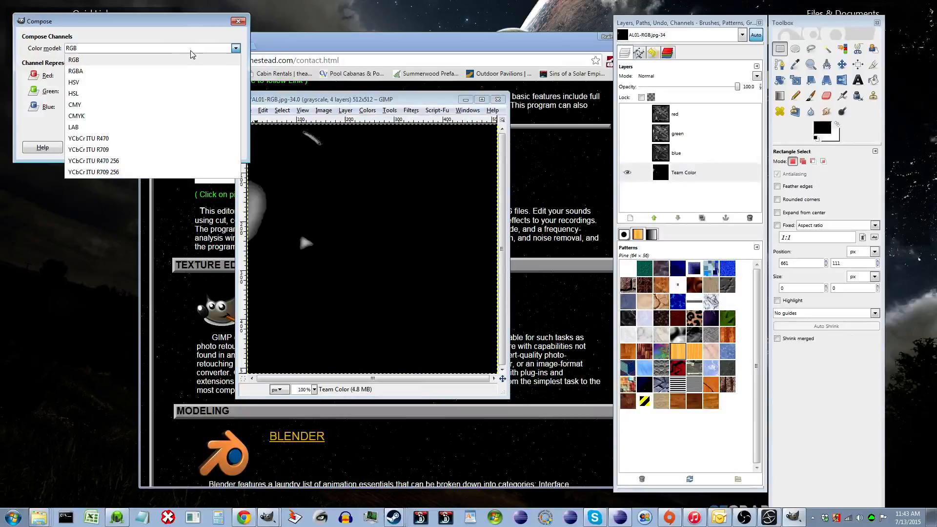
left_click(177, 72)
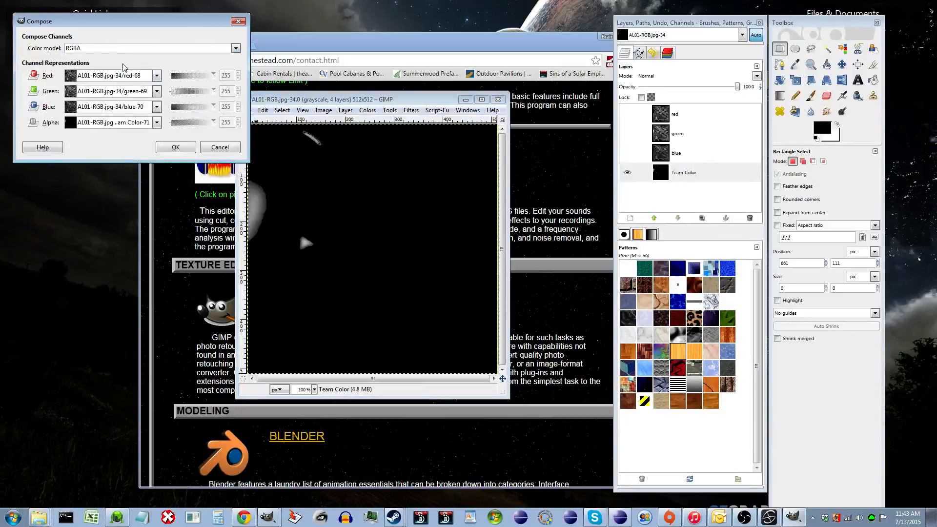
left_click(184, 150)
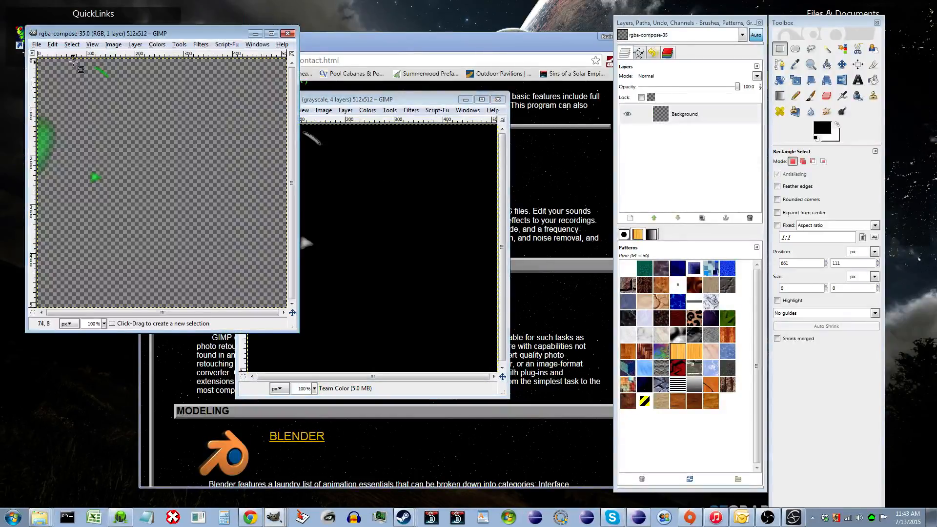
- Save the composed image as temp-cl.dds in the Scenes > alien folder
left_click_drag(105, 33, 349, 88)
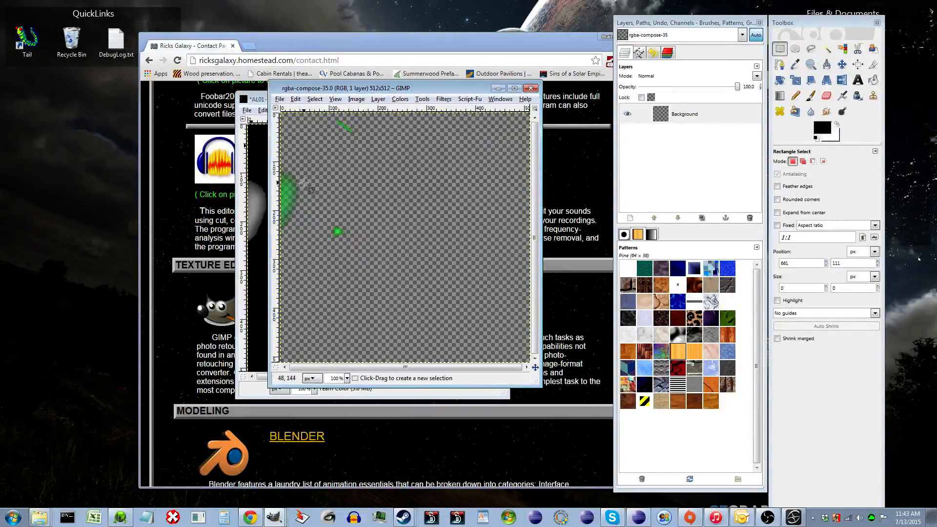
left_click(279, 99)
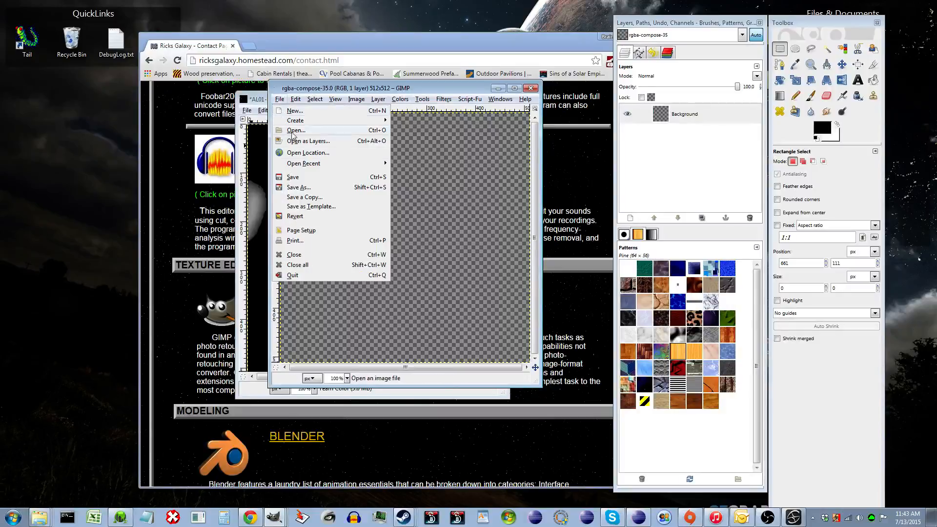
left_click(318, 189)
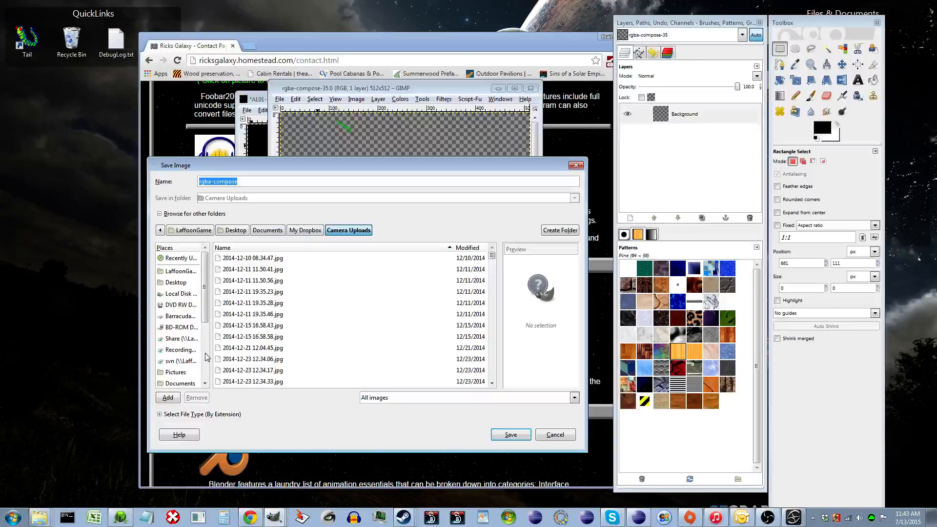
scroll(206, 358, "down", 3)
left_click(175, 314)
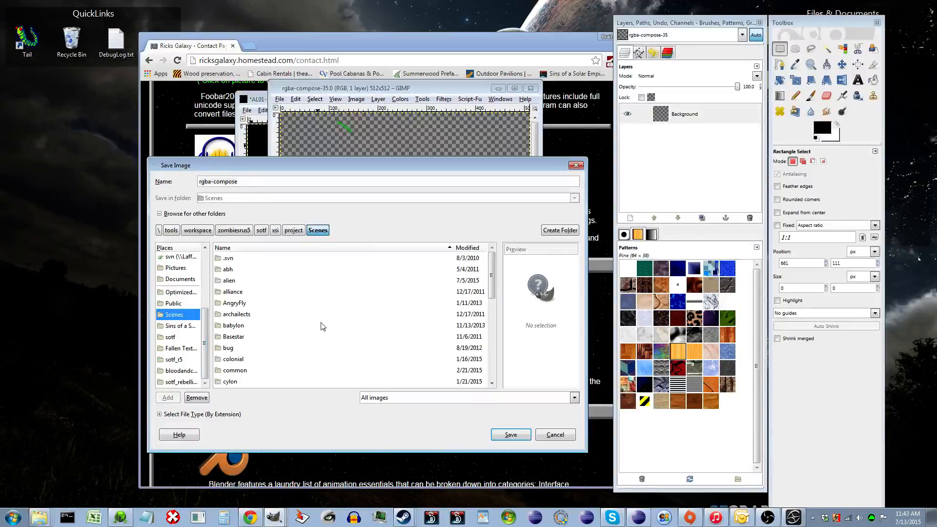
scroll(274, 326, "down", 3)
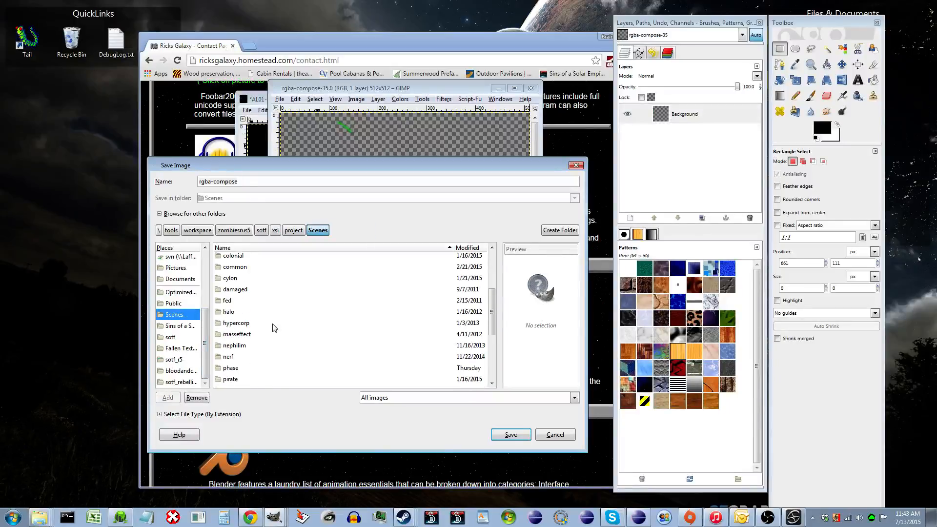
scroll(273, 328, "up", 2)
scroll(245, 281, "up", 1)
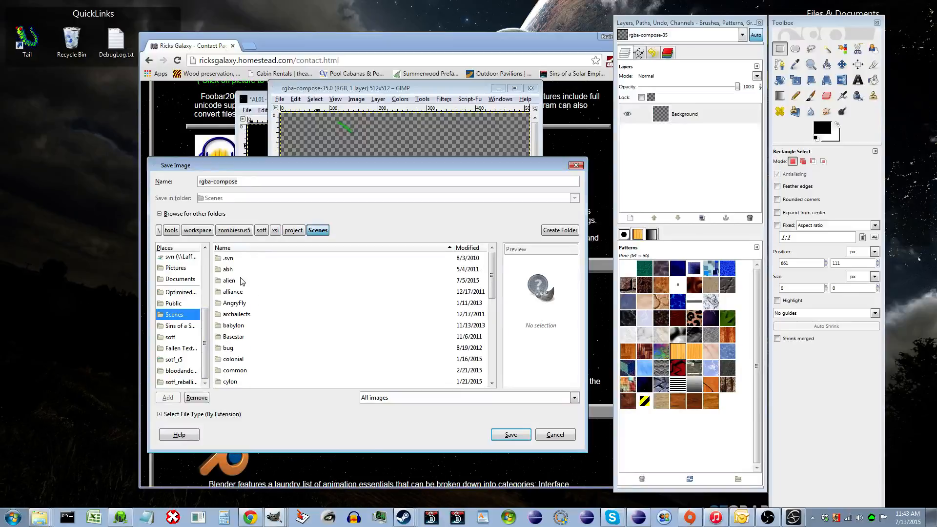
double_click(243, 274)
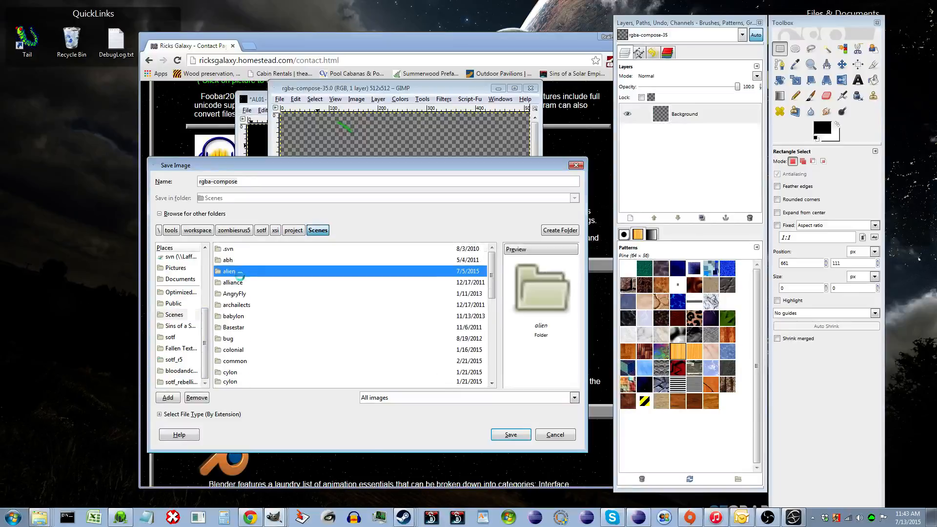
triple_click(300, 181)
type("temp-cl.dds")
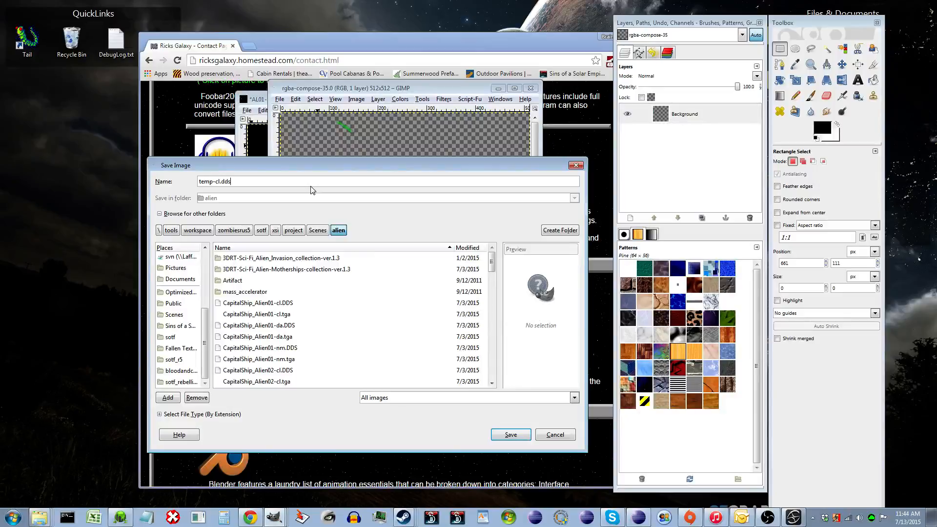
- Export the DDS with BC3 / DXT5 compression and generated mipmaps
key("Return")
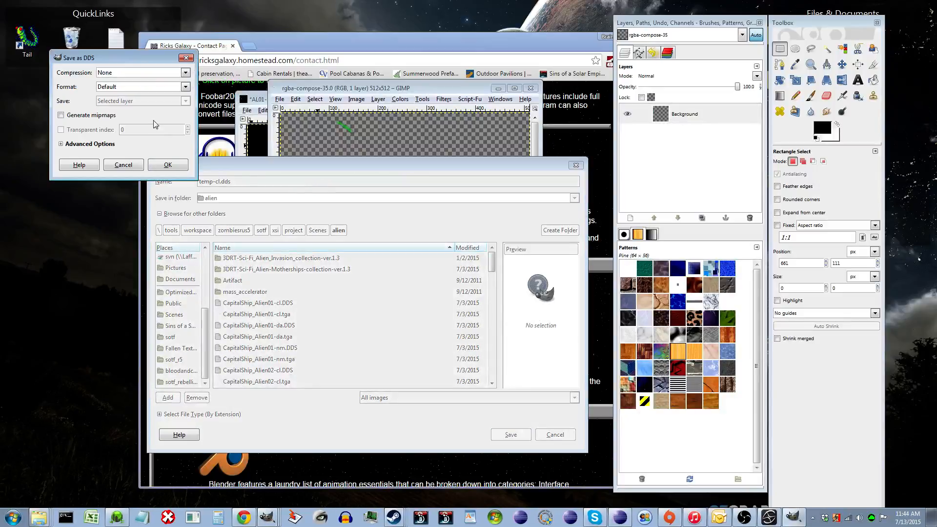
left_click(128, 71)
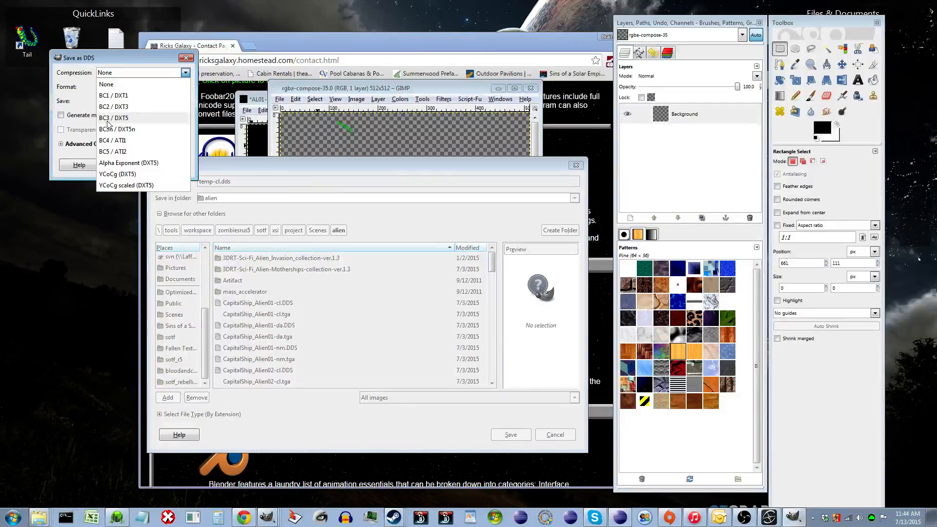
left_click(148, 123)
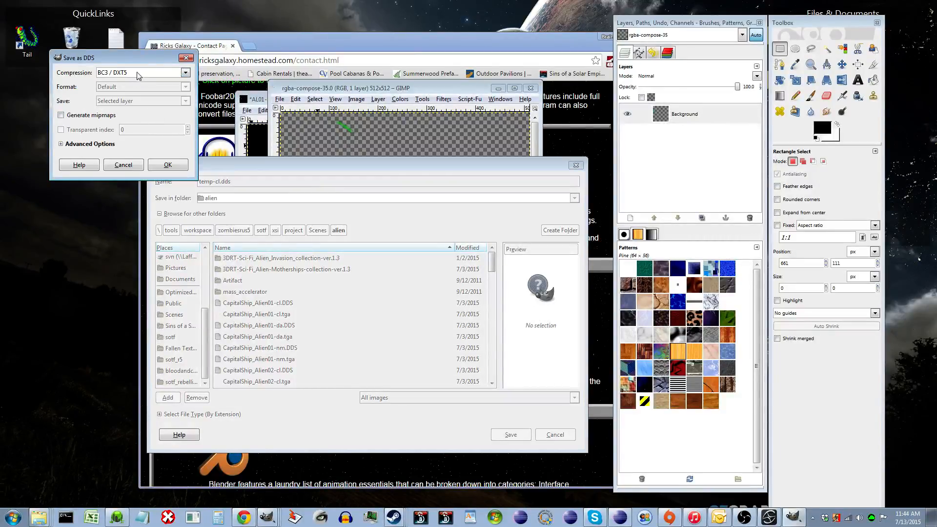
left_click(109, 114)
left_click(165, 165)
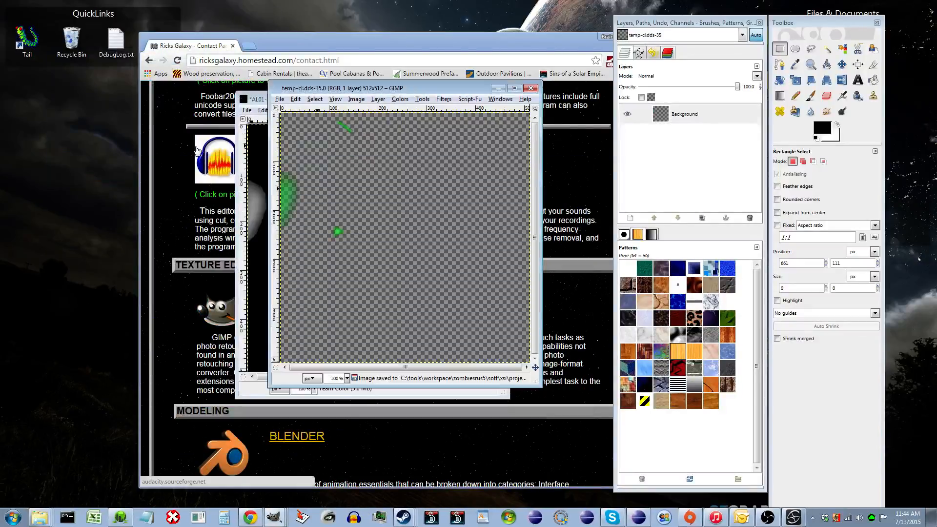
- Save another copy of the image as temp-cl.tga in the same alien folder
left_click(280, 100)
left_click(303, 182)
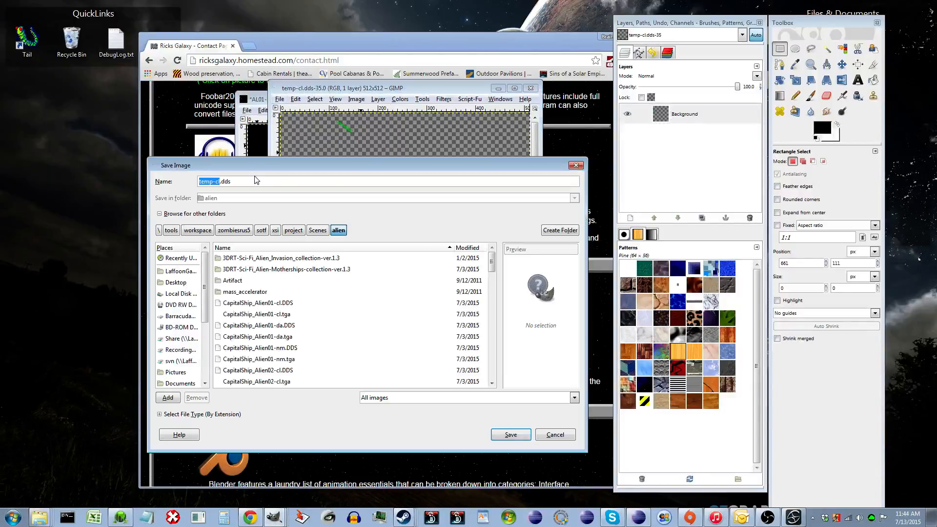
left_click(253, 184)
key("Return")
key("Return")
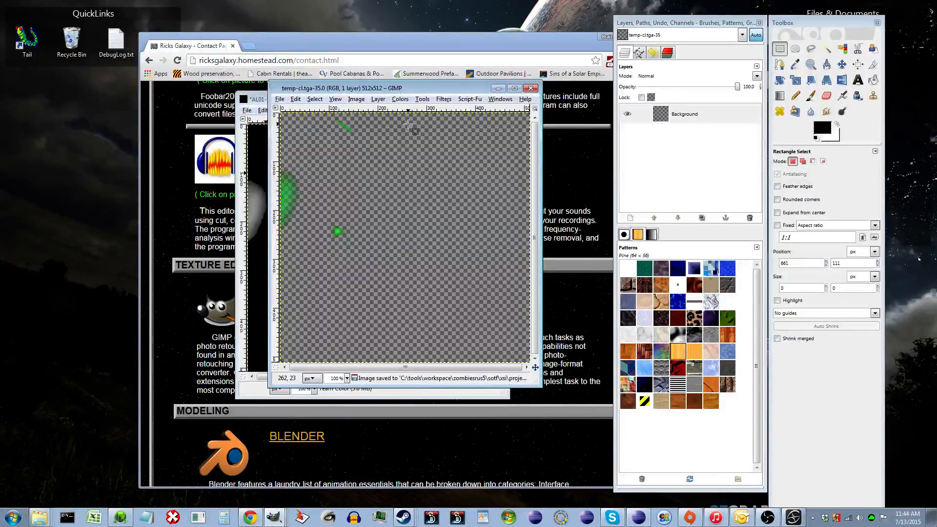
- Switch to TheCompressonator and open its Batch Compress dialog
left_click_drag(348, 89, 292, 95)
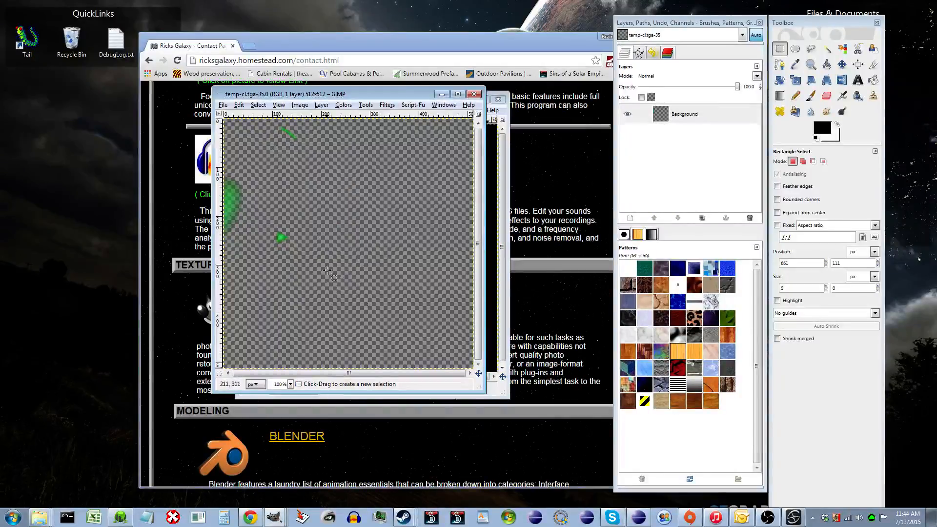
left_click(173, 518)
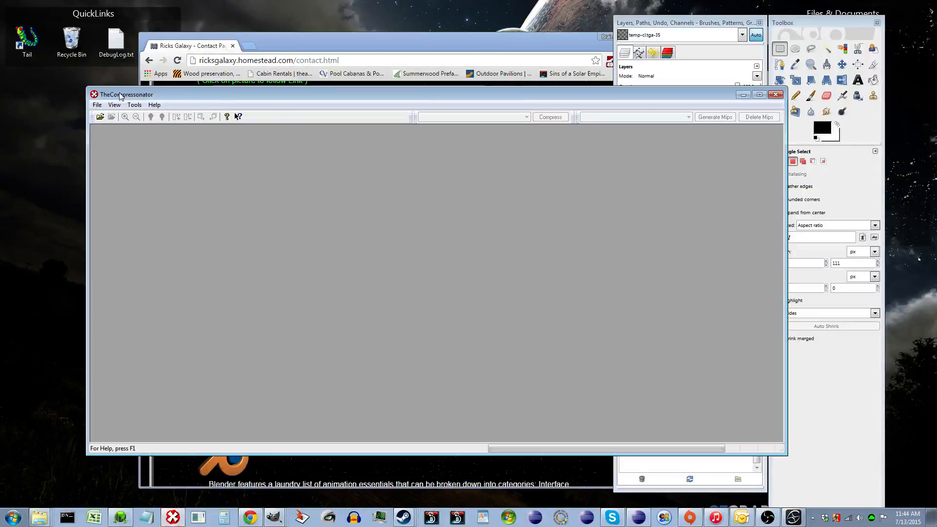
left_click(97, 105)
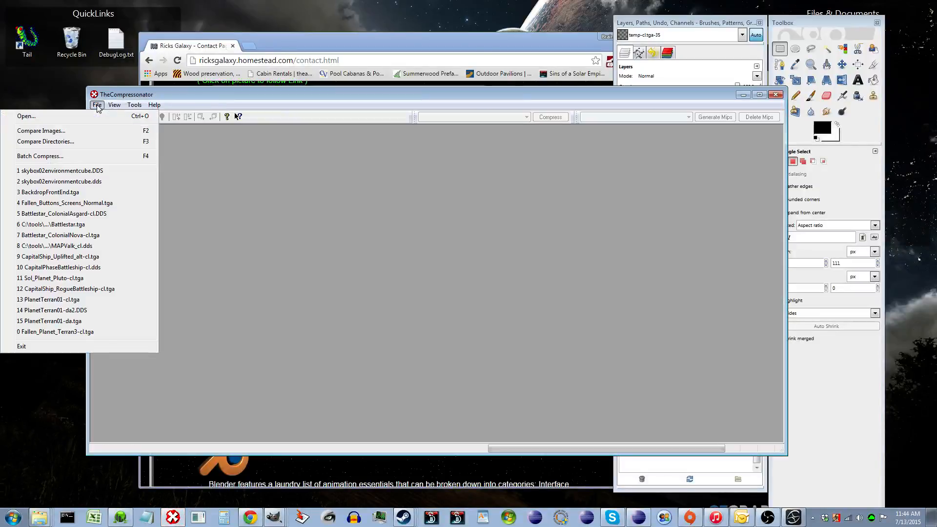
left_click(77, 160)
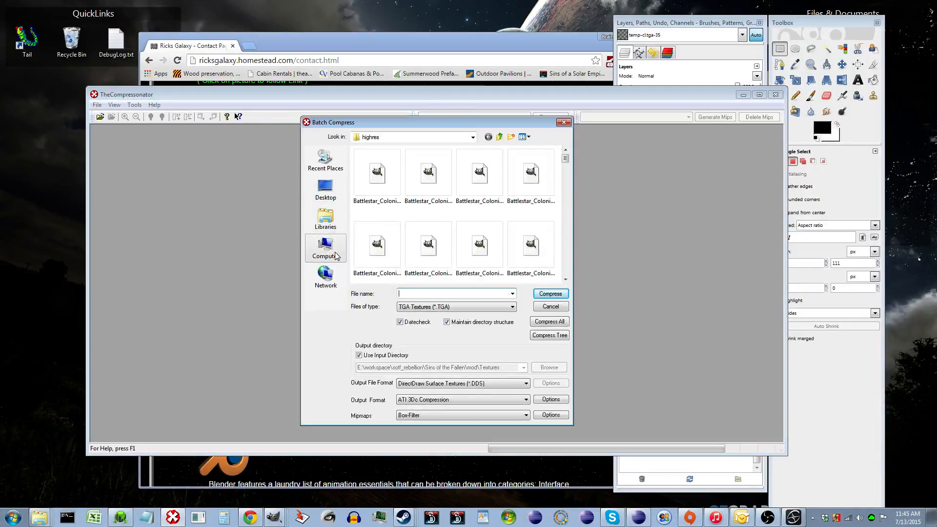
- Browse to the alien folder in Details view and select temp-cl.tga
left_click(332, 225)
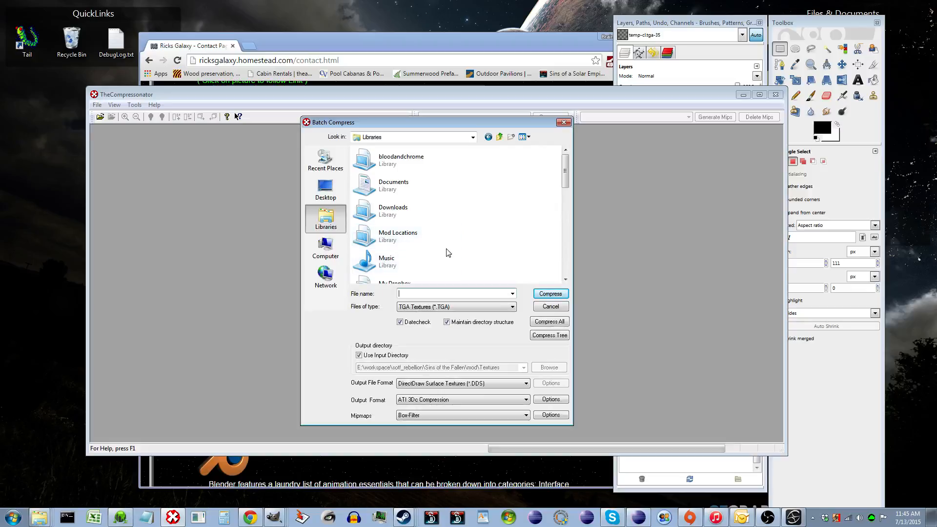
scroll(442, 250, "down", 5)
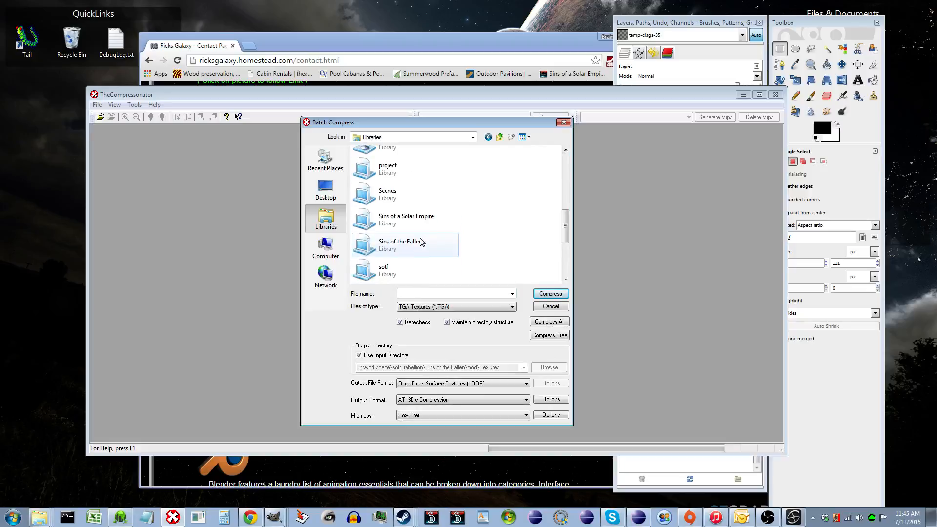
double_click(388, 194)
double_click(395, 225)
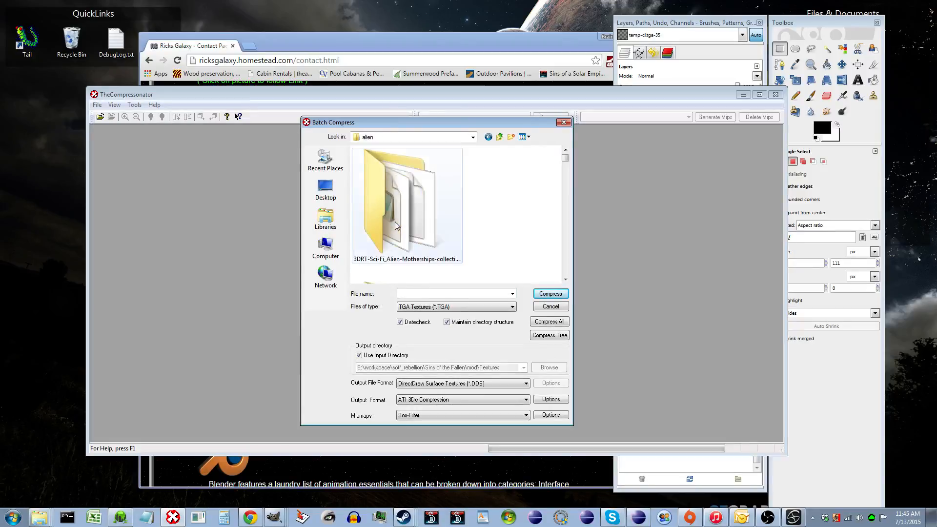
left_click(524, 137)
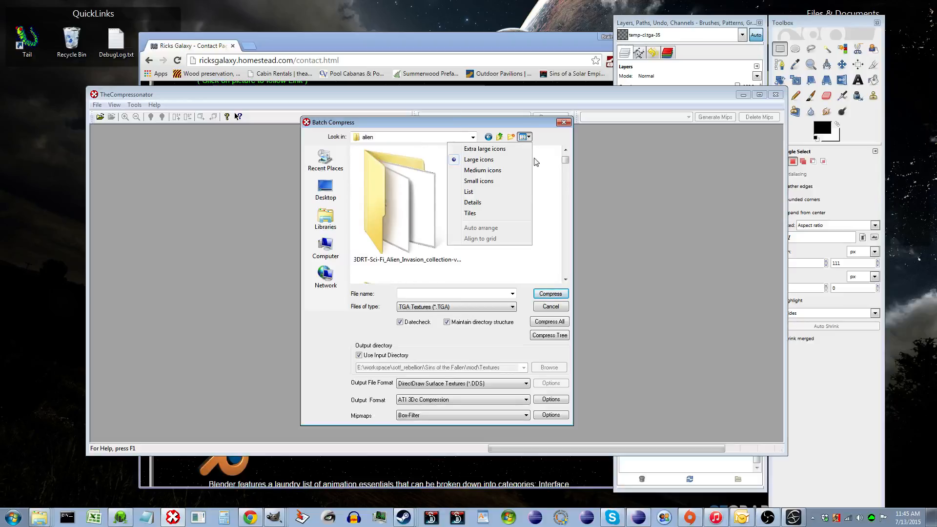
left_click(500, 203)
left_click(441, 199)
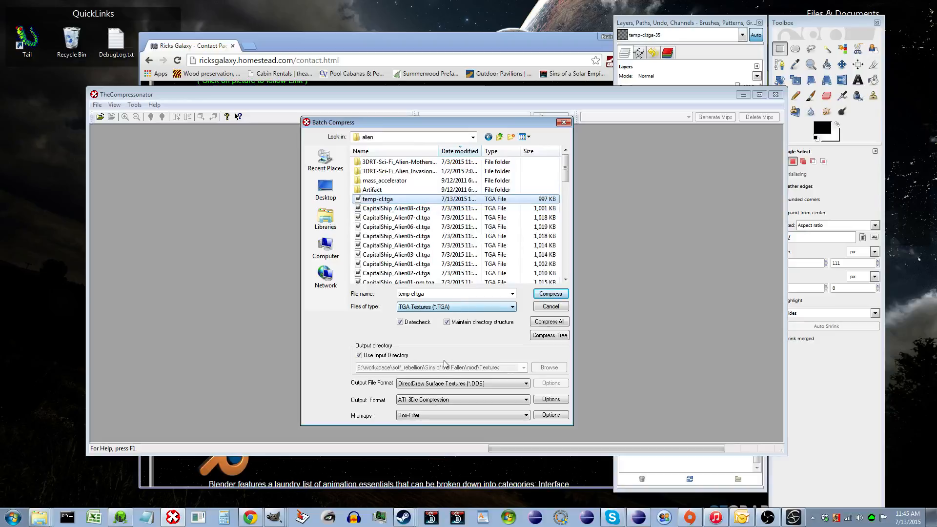
- Inspect the output format and Box-Filter mipmap options without changing them
left_click(537, 399)
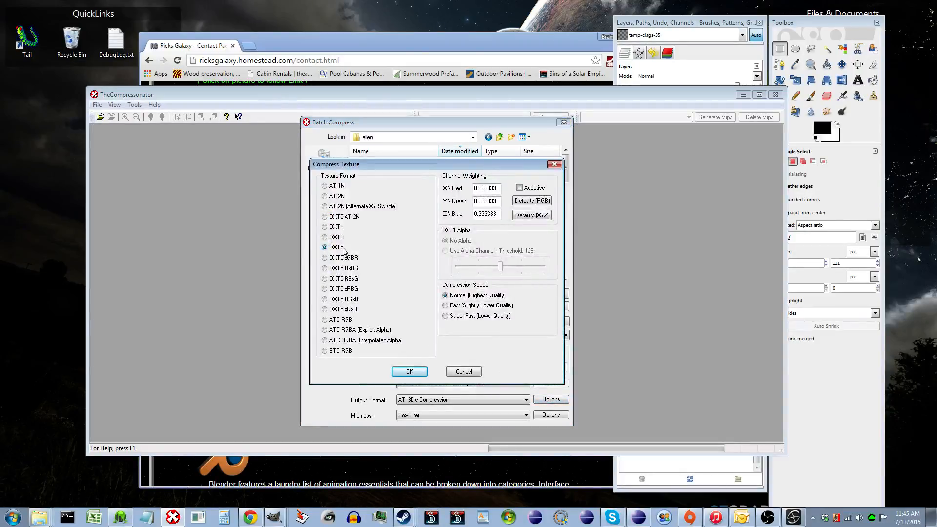
left_click(463, 372)
left_click(420, 415)
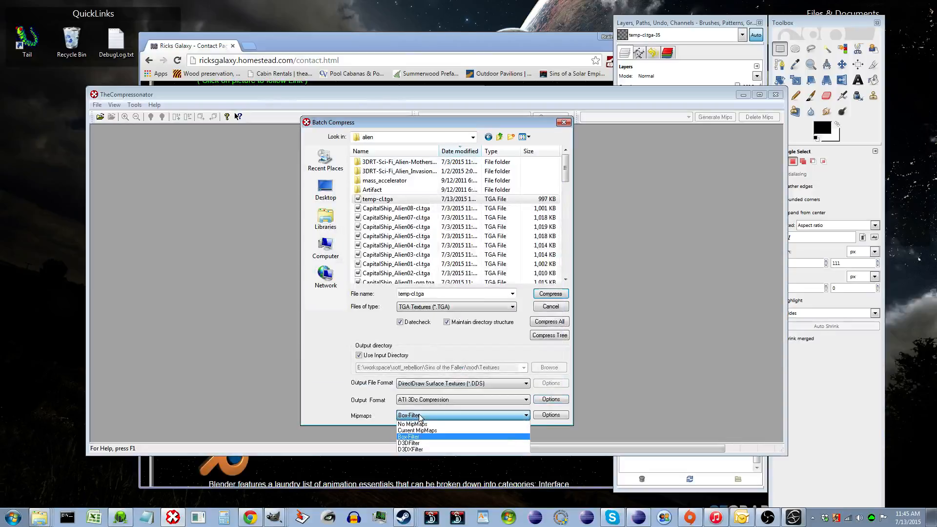
left_click(432, 419)
left_click(551, 415)
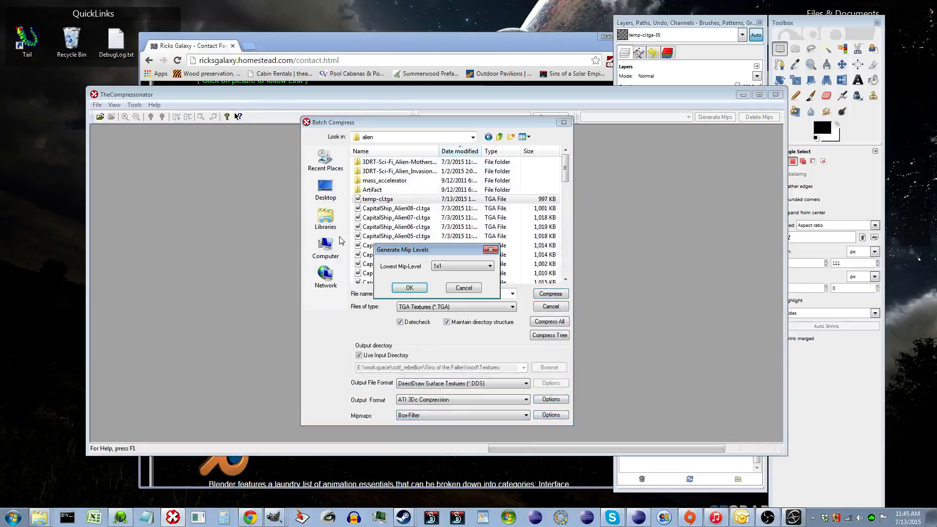
left_click(455, 288)
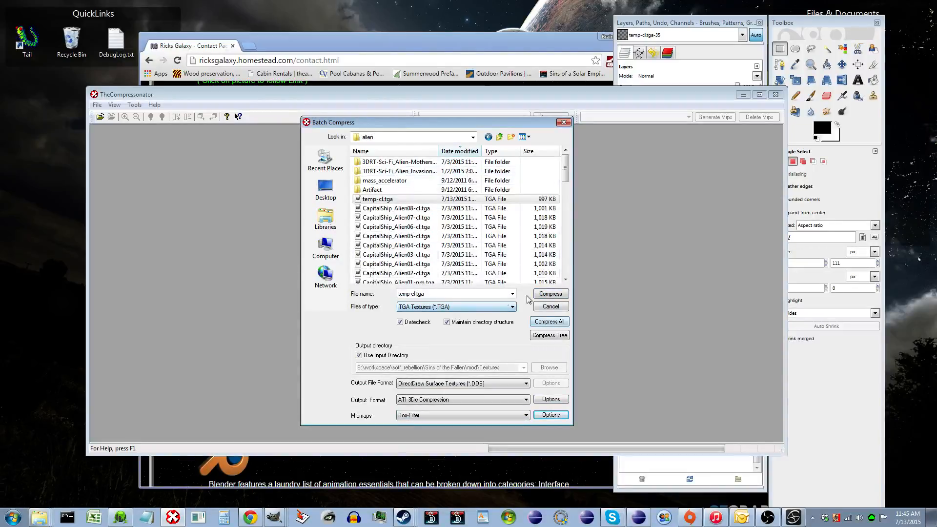
- Compress temp-cl.tga to a DirectDraw Surface texture and close the progress window
left_click(550, 295)
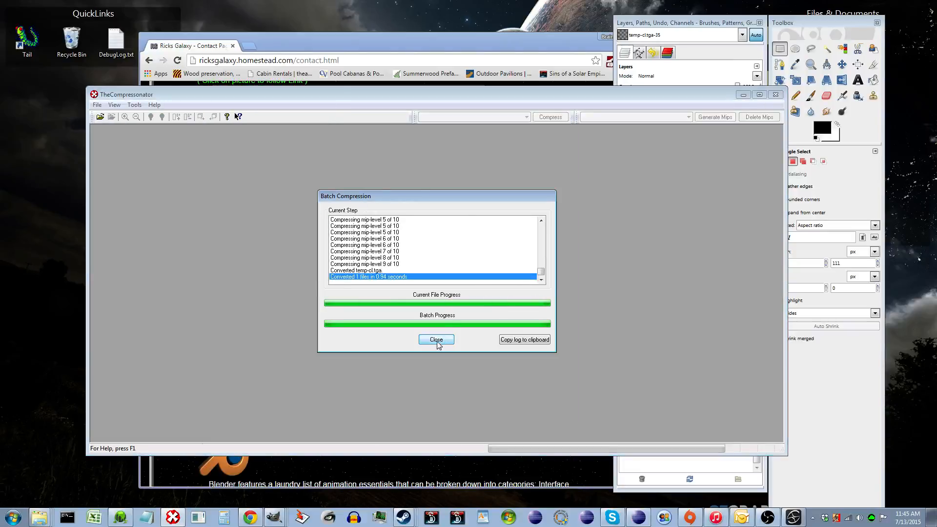
left_click(436, 340)
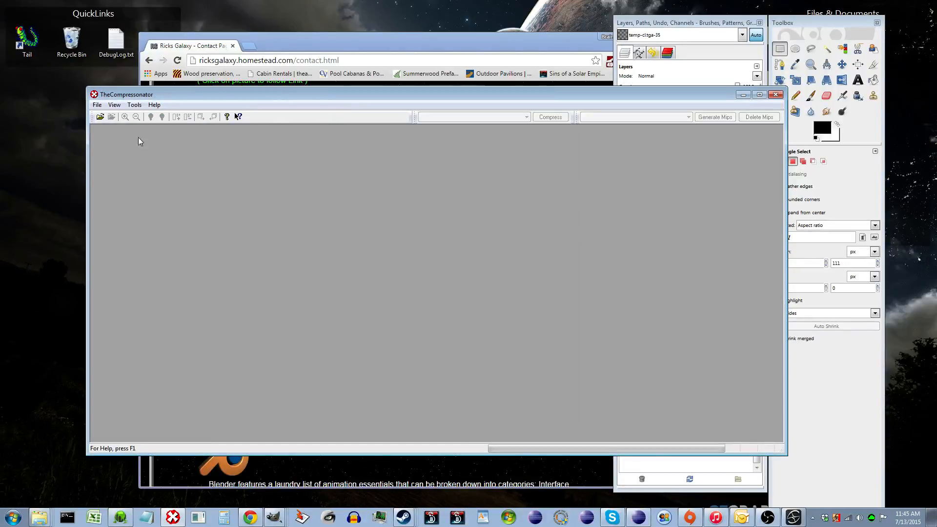
left_click_drag(309, 101, 270, 74)
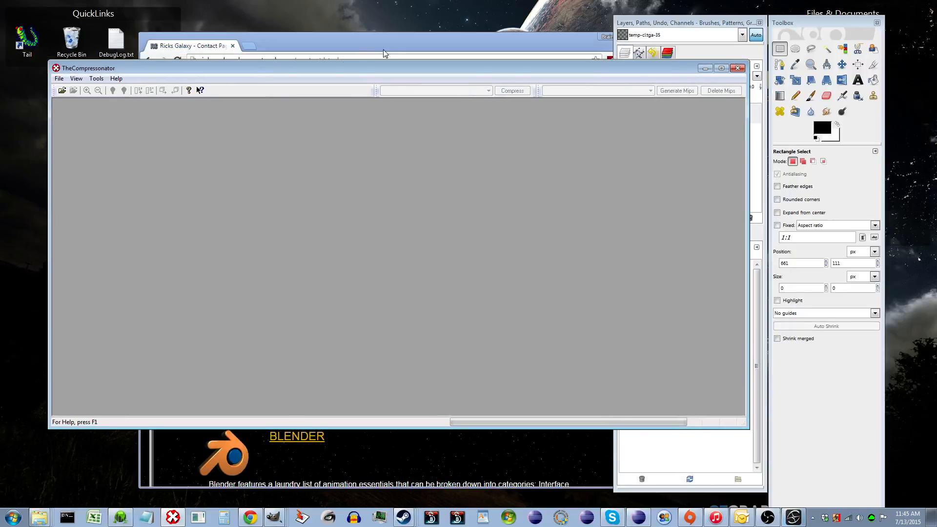
left_click_drag(380, 66, 403, 83)
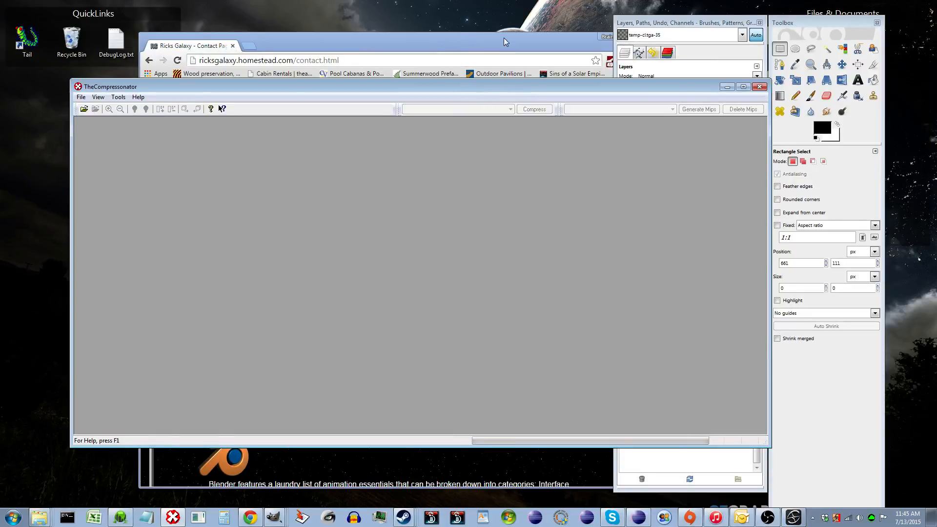
left_click_drag(581, 36, 559, 38)
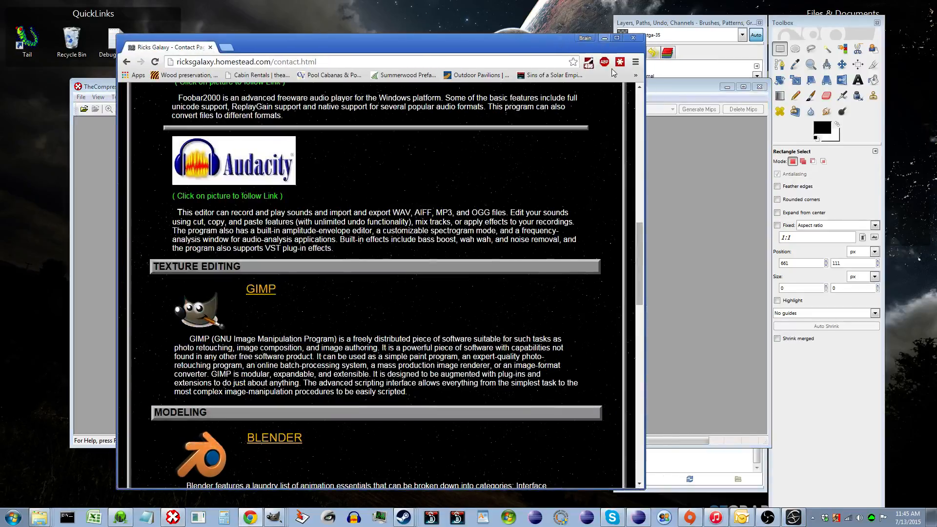
- Switch to Softimage Mod Tool and open the Render Tree for the ship's material
left_click(794, 517)
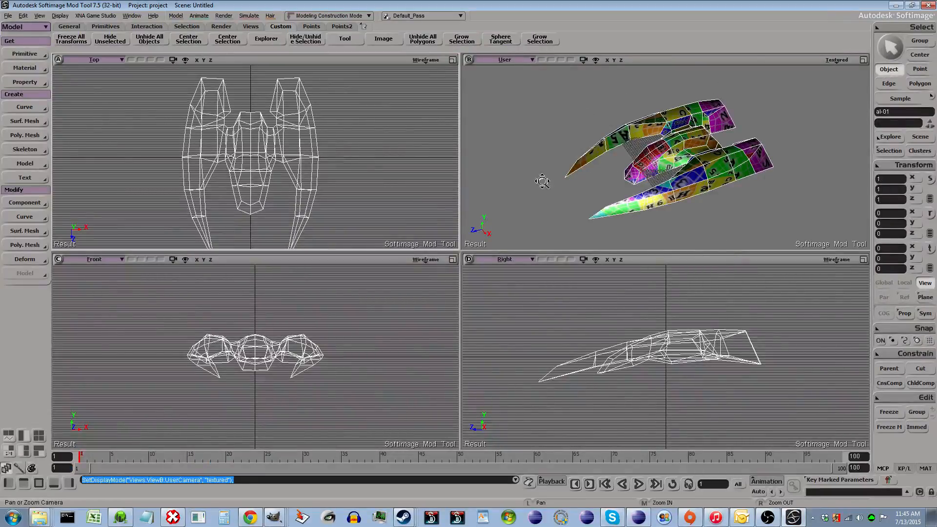
key("space")
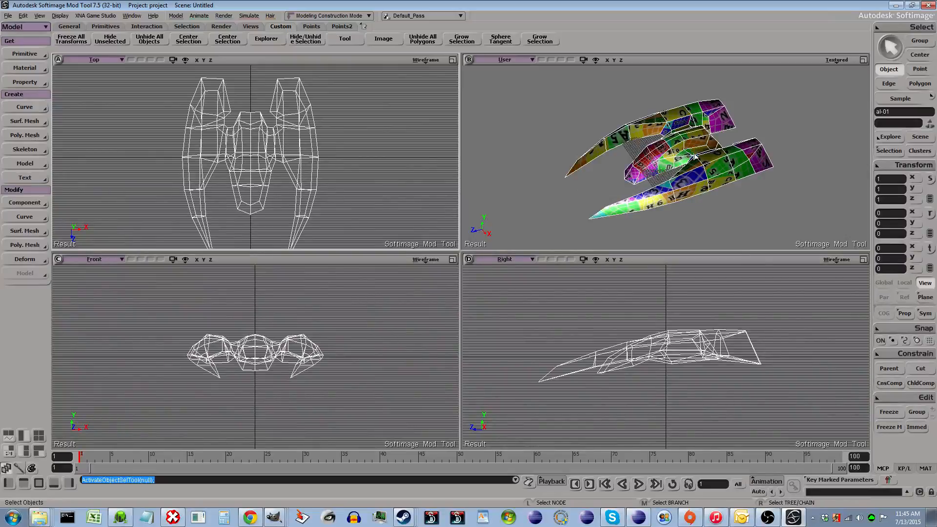
key("7")
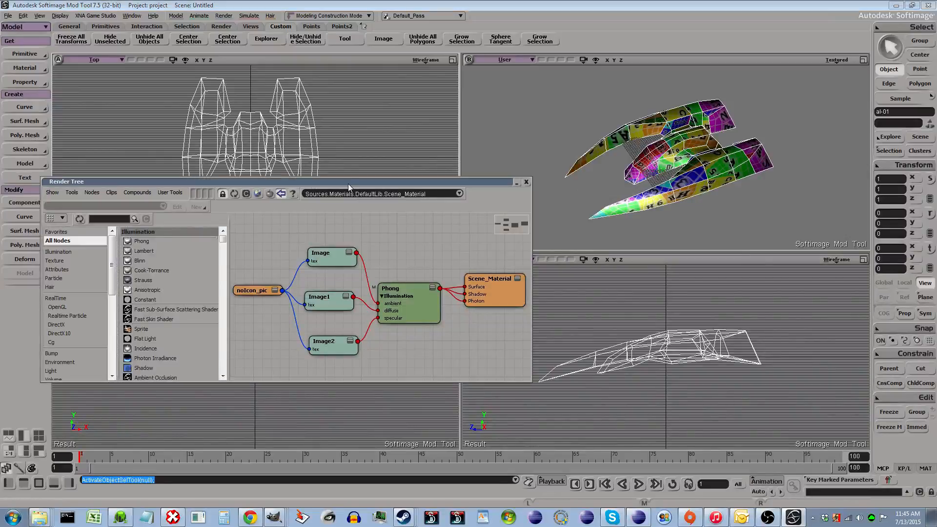
- Delete the noIcon_pic image node from the render tree
left_click_drag(348, 187, 427, 184)
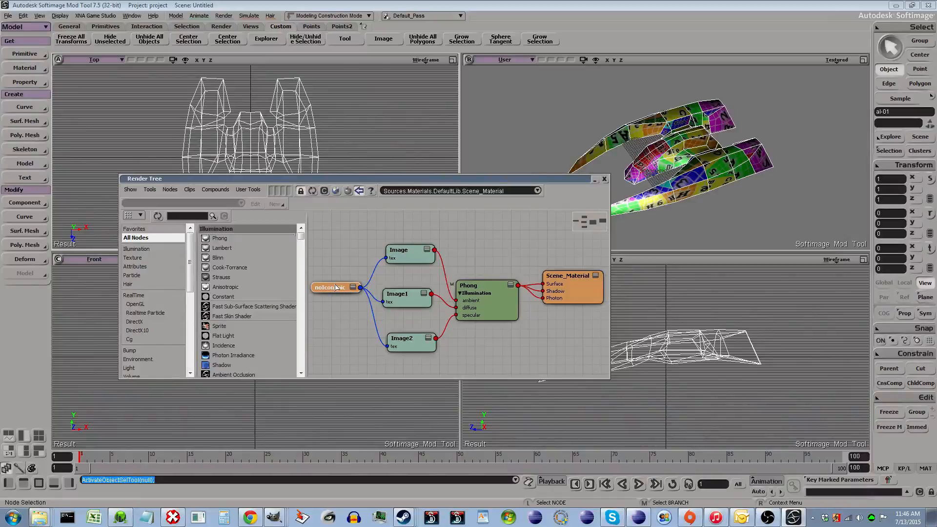
key("Delete")
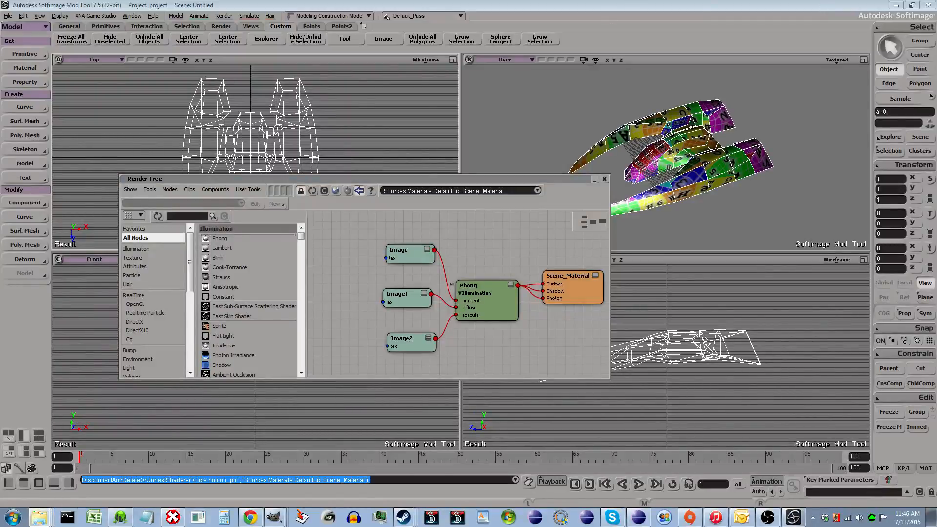
- Bring temp-cl.dds from the alien folder into the render tree and connect it to Image1's tex input
left_click_drag(936, 57, 693, 58)
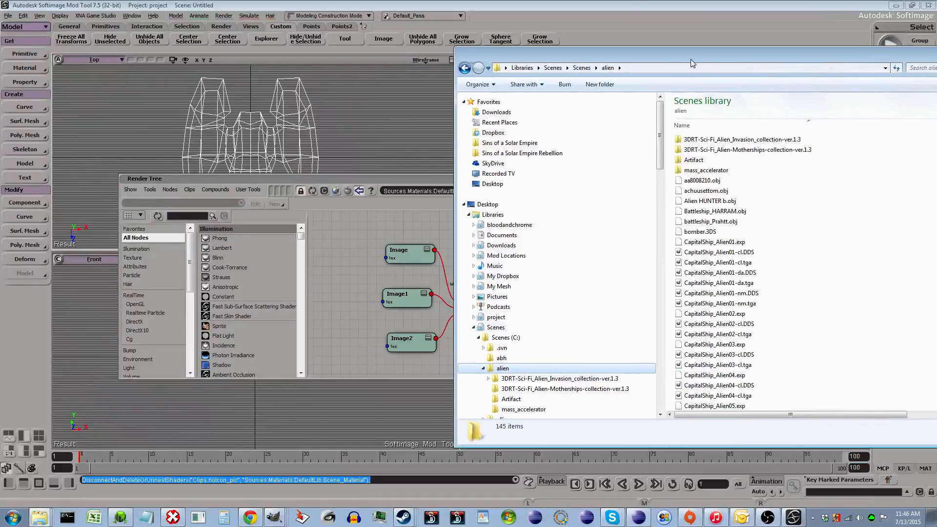
scroll(764, 239, "down", 4)
left_click(760, 236)
scroll(760, 232, "down", 5)
scroll(762, 236, "down", 10)
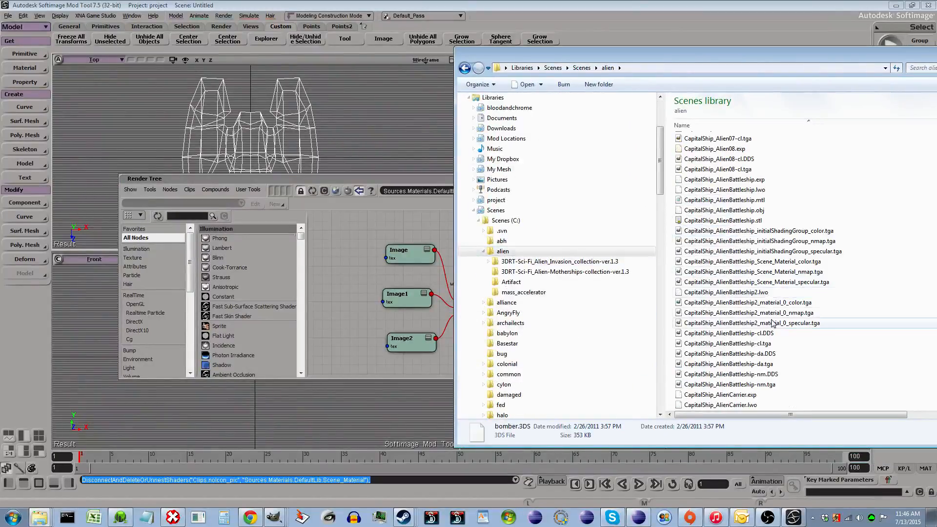
scroll(776, 336, "down", 5)
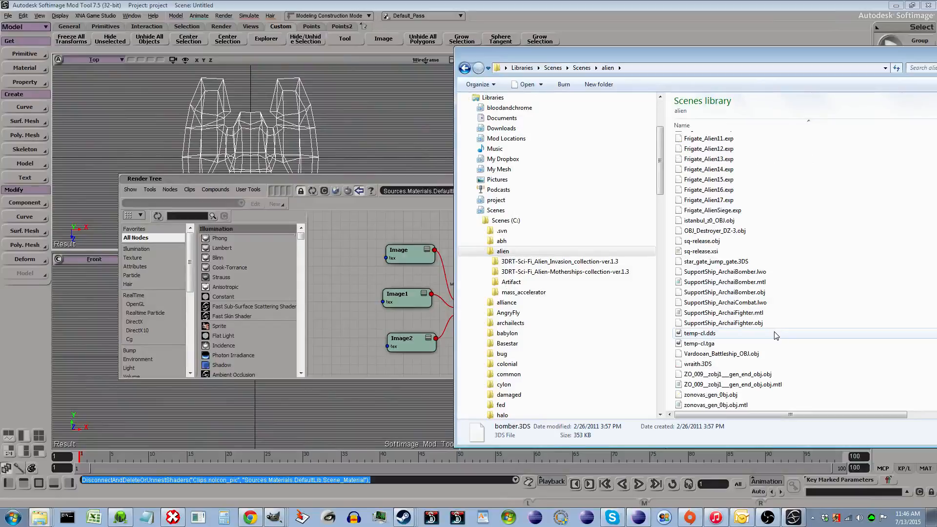
left_click(704, 334)
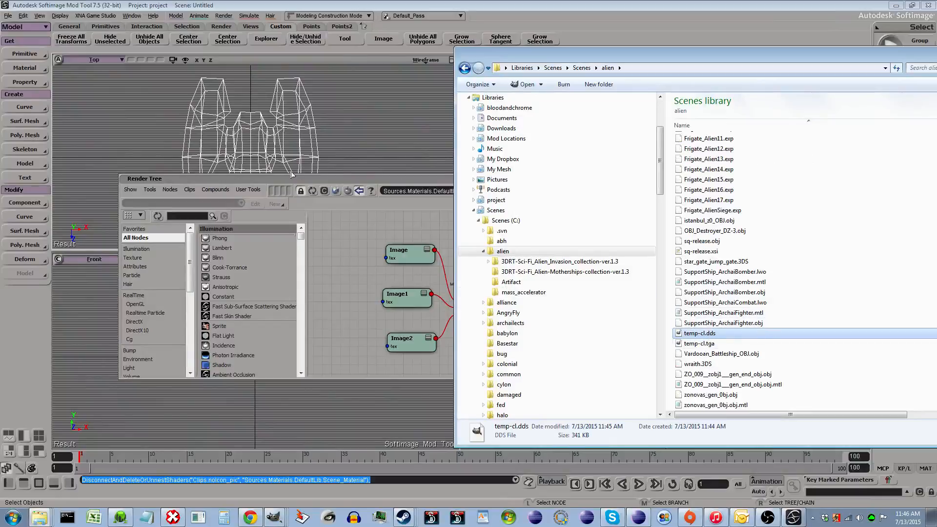
left_click_drag(698, 334, 331, 282)
left_click_drag(341, 289, 405, 305)
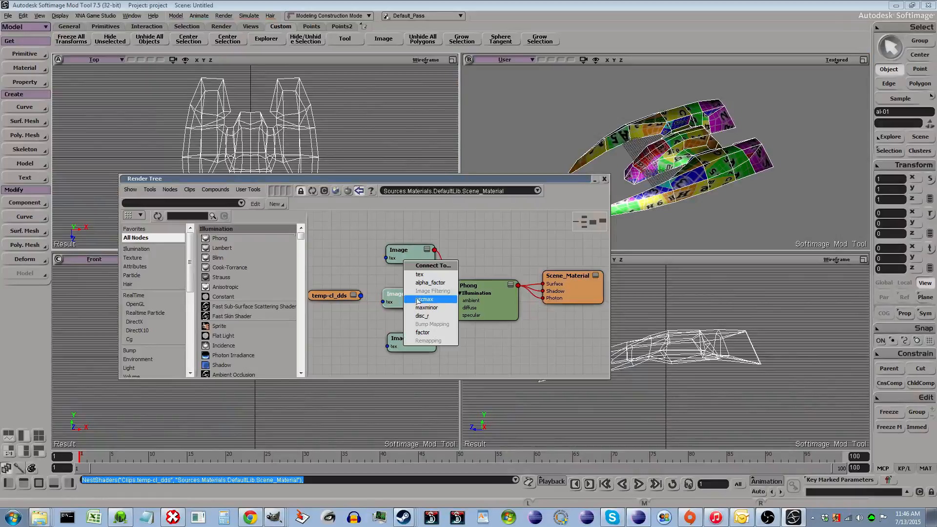
left_click(441, 276)
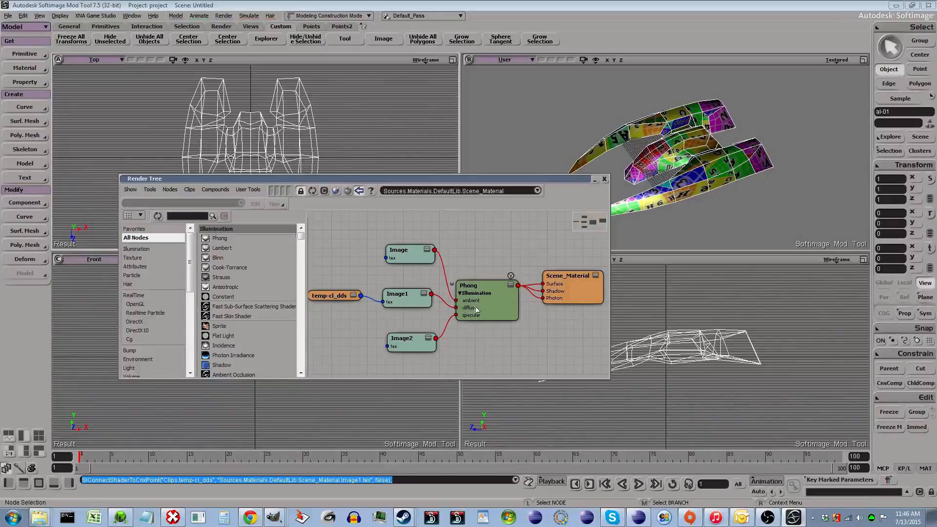
- Switch the User viewport display to Textured Decal
left_click(841, 61)
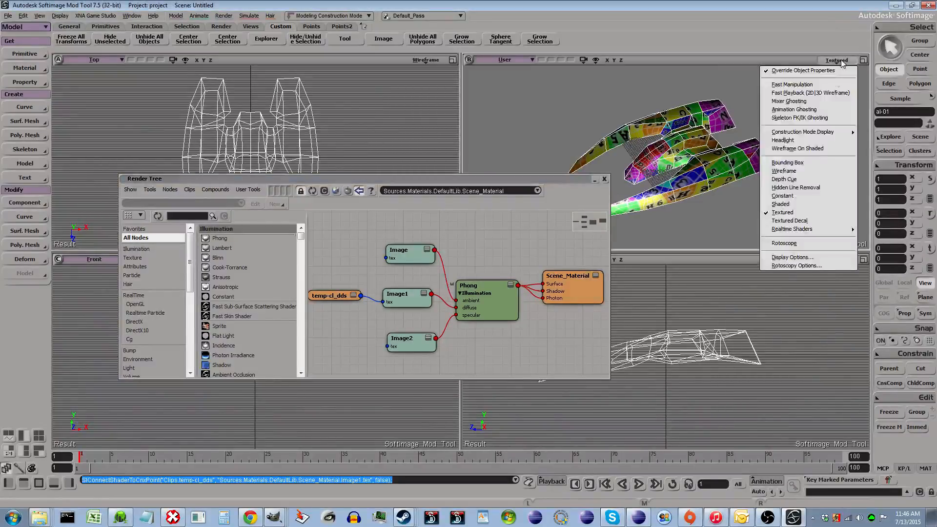
left_click(797, 222)
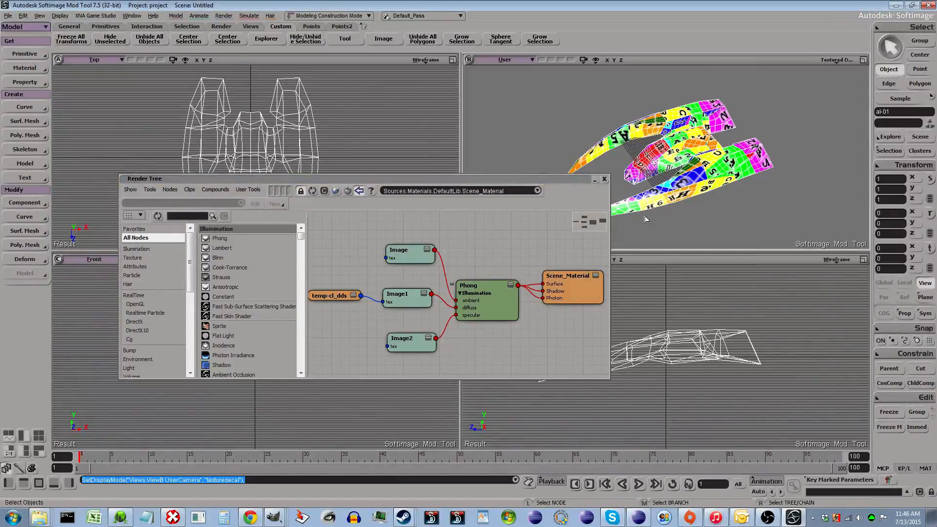
scroll(646, 220, "up", 2)
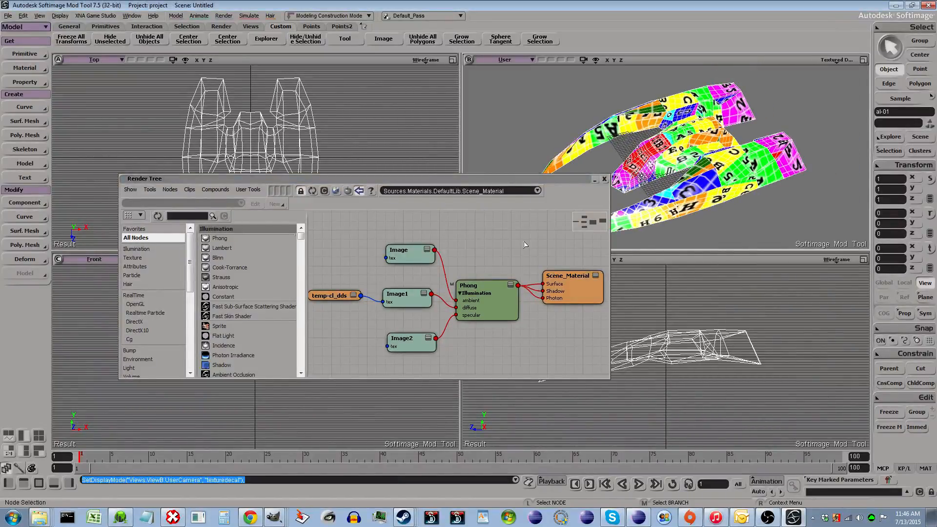
- Open al-01's Scene_Material properties from the Explorer, declining to make a local copy
left_click(699, 155)
key("8")
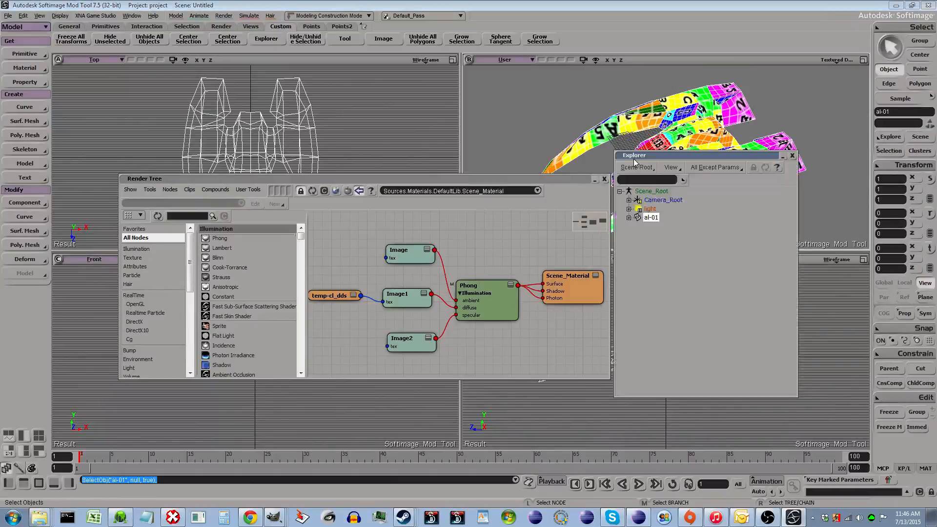
left_click(638, 220)
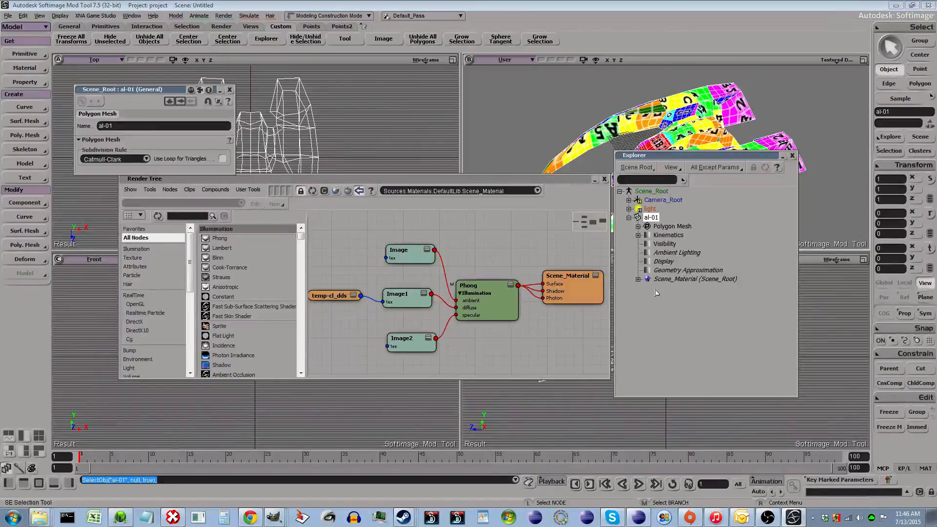
left_click(672, 280)
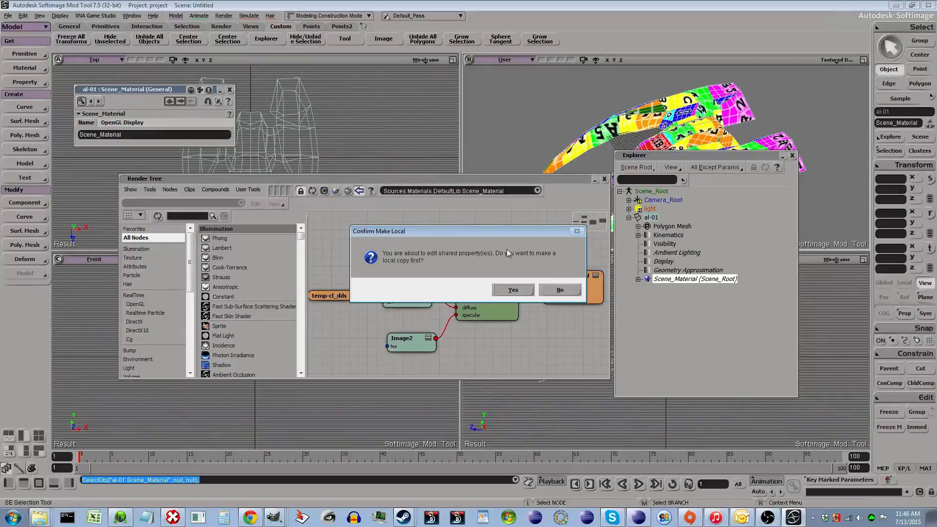
left_click(560, 290)
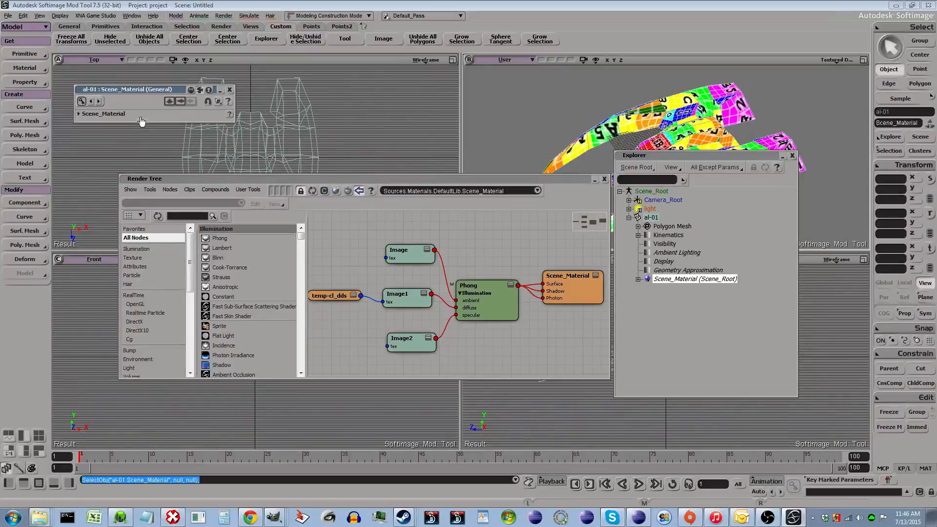
- Set the material's OpenGL Display texture selection mode to Use specific Image/UV pair
left_click(116, 124)
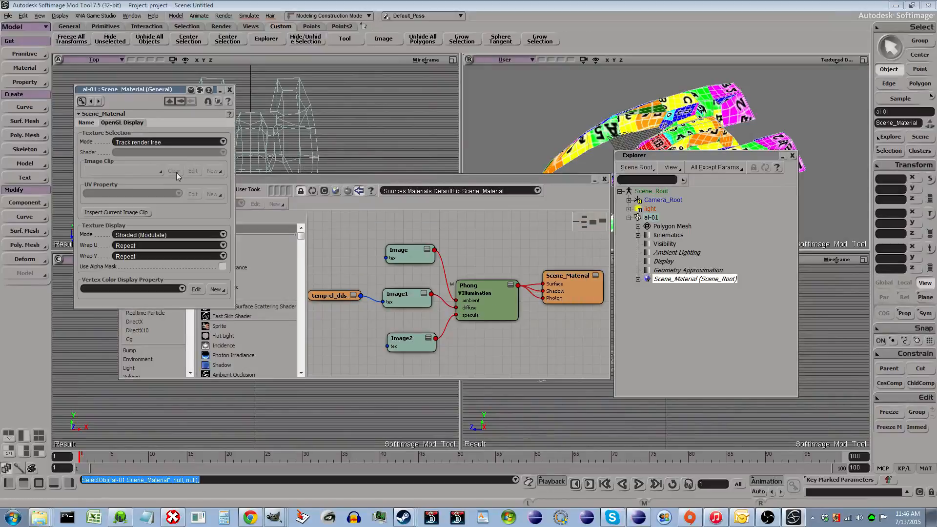
left_click(181, 141)
left_click(180, 136)
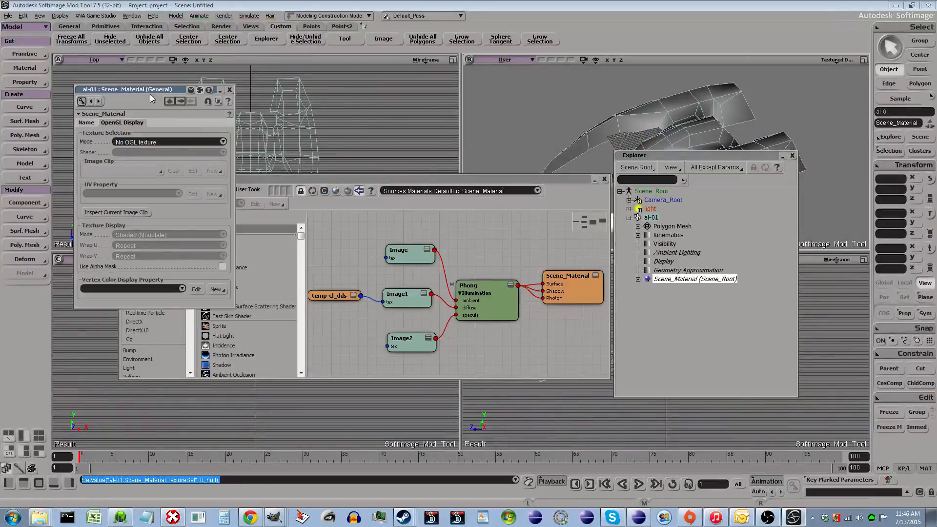
left_click(157, 142)
left_click(153, 151)
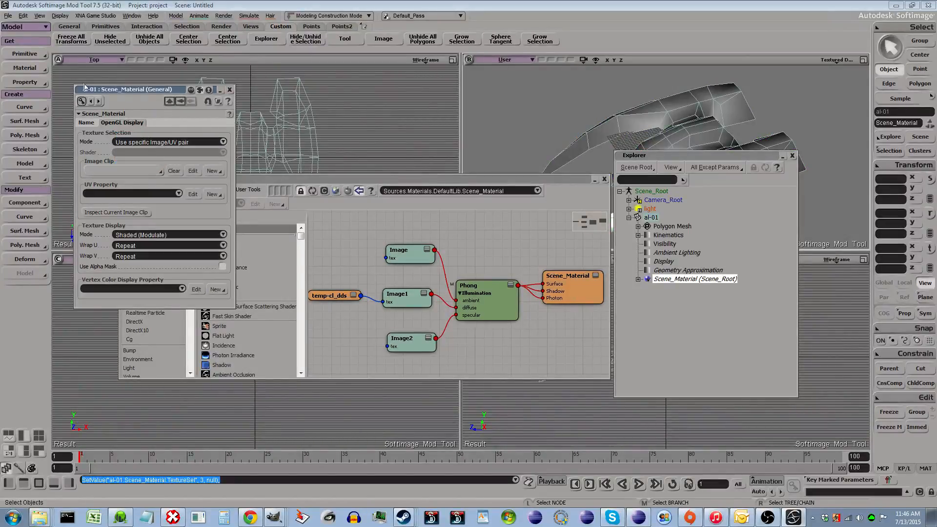
- Reselect Scene_Material and set its image clip to temp-cl_dds
left_click(677, 281)
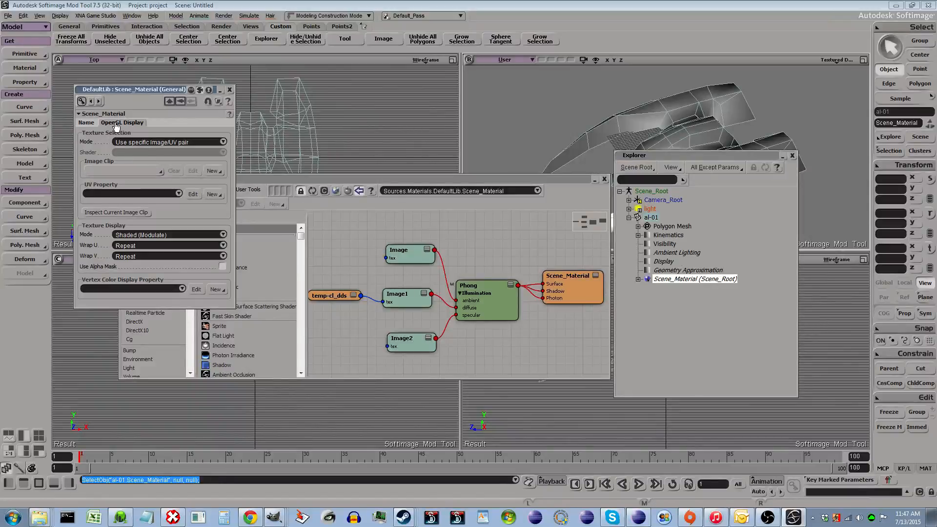
left_click(119, 170)
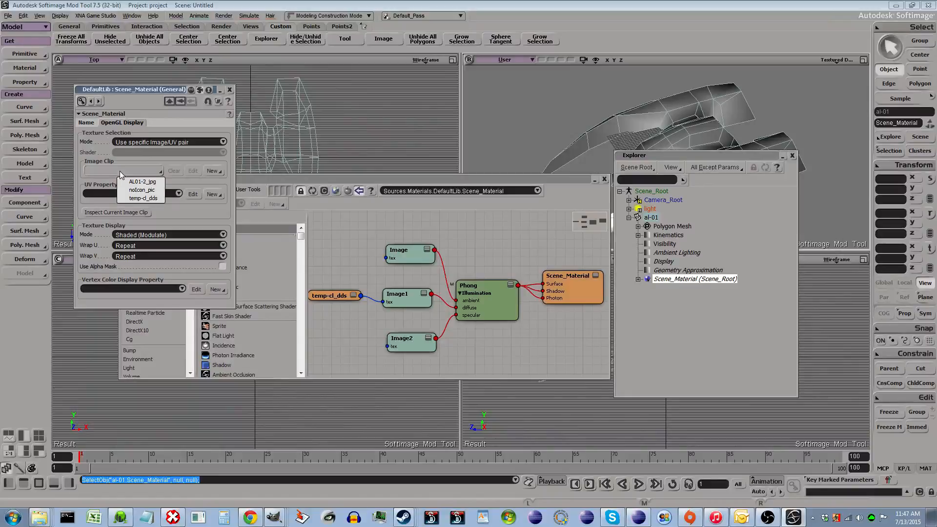
left_click(148, 197)
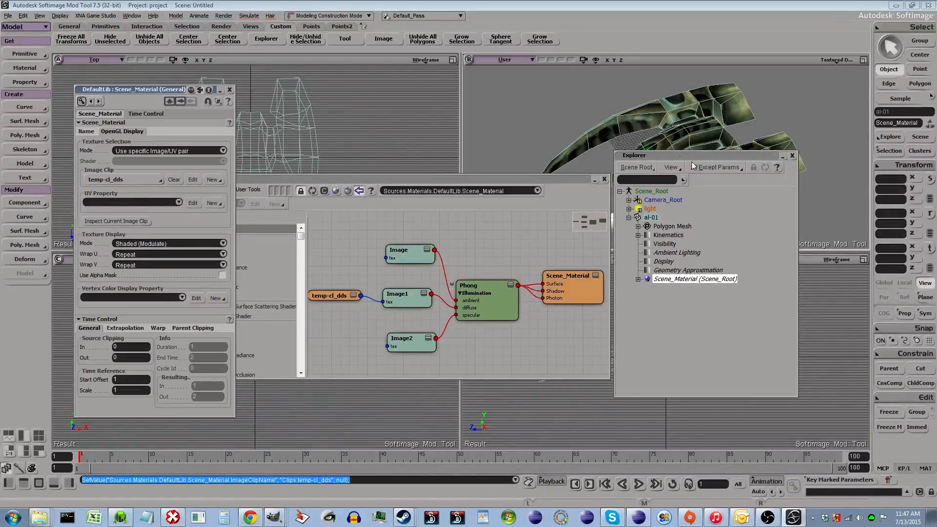
- Compare the ship in the User viewport under Textured and Textured Decal display modes
left_click_drag(696, 156, 789, 224)
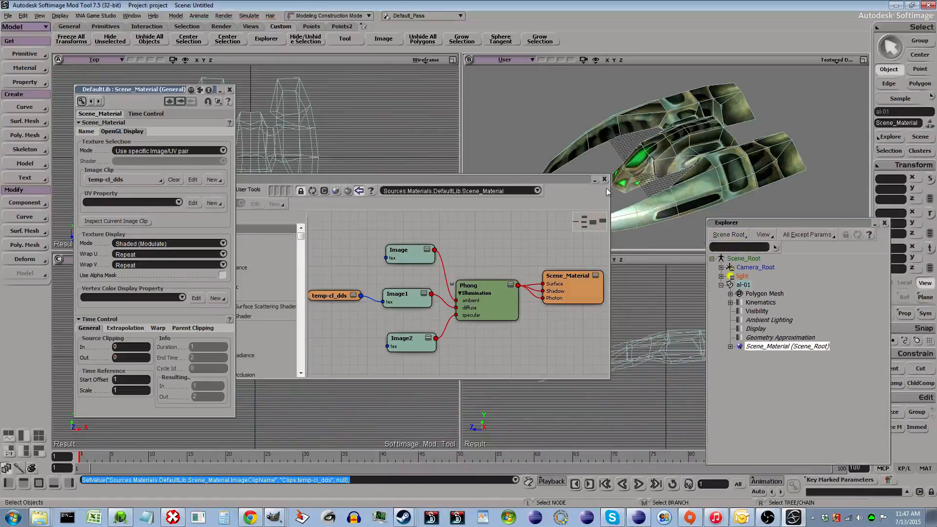
left_click(842, 61)
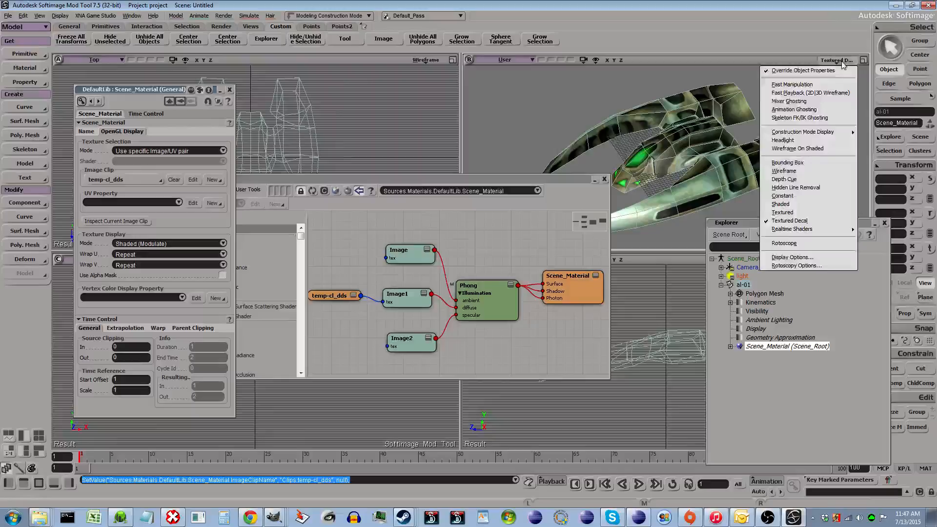
left_click(791, 213)
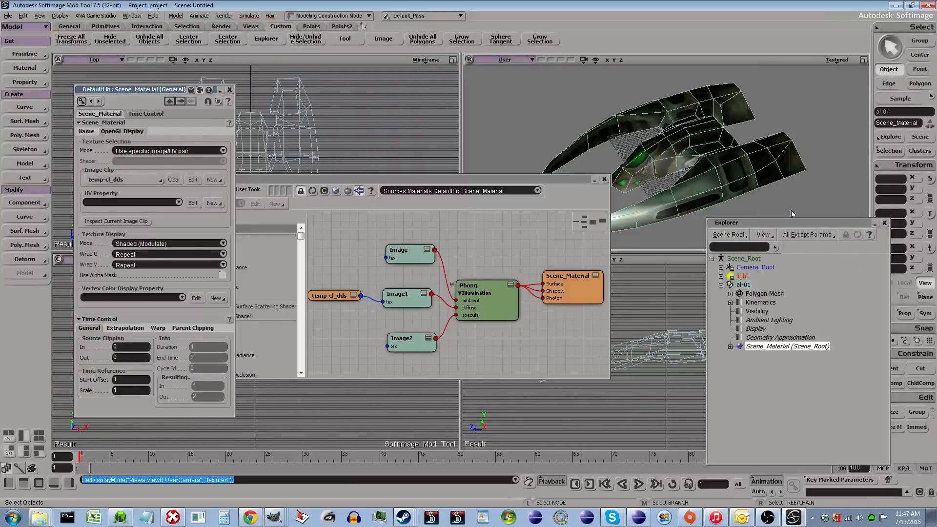
left_click(839, 60)
left_click(791, 224)
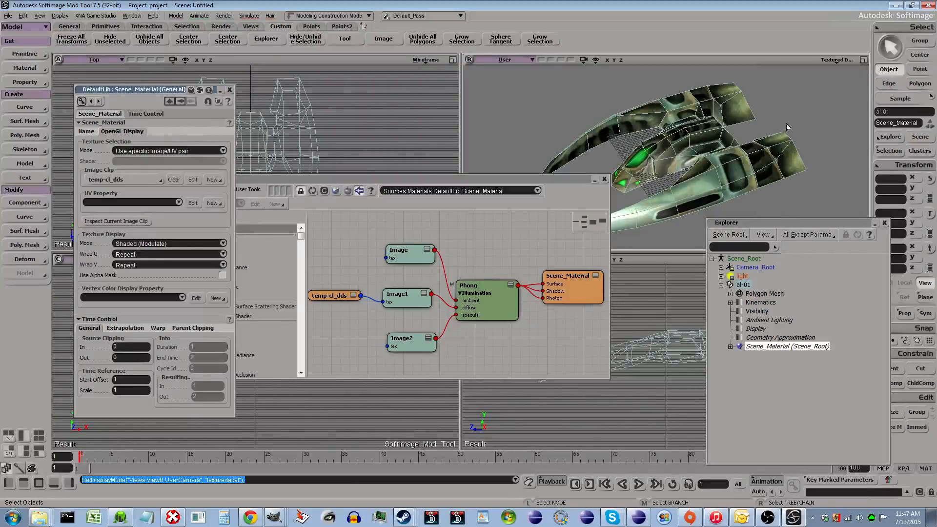
left_click(838, 61)
left_click(791, 212)
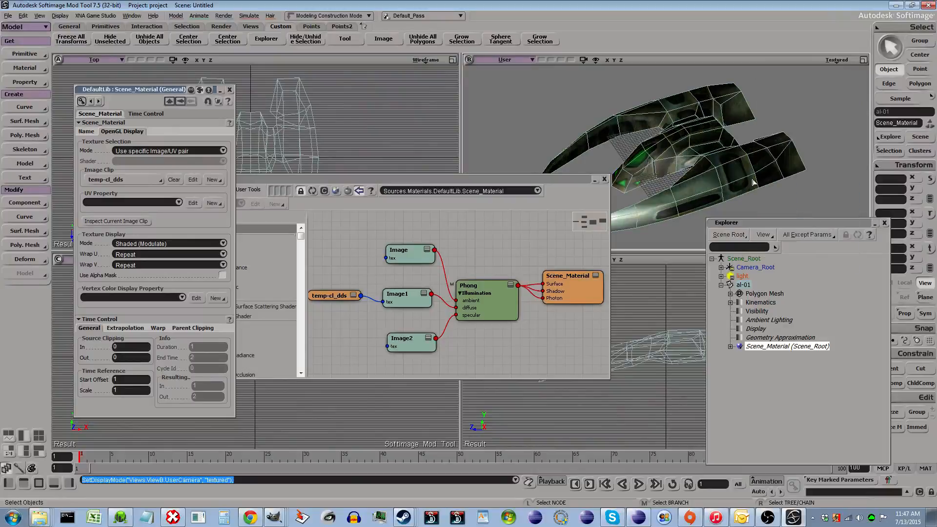
scroll(649, 185, "down", 3)
left_click(837, 60)
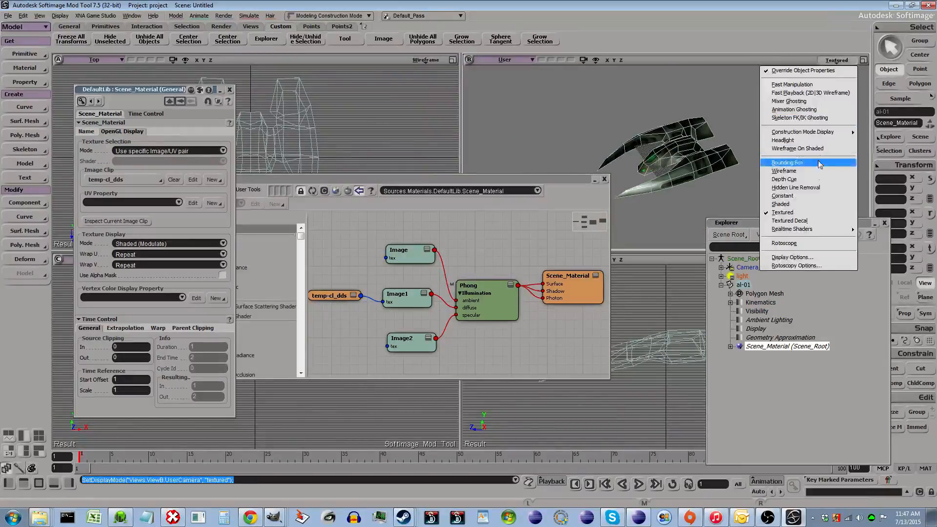
left_click(791, 220)
scroll(733, 175, "up", 3)
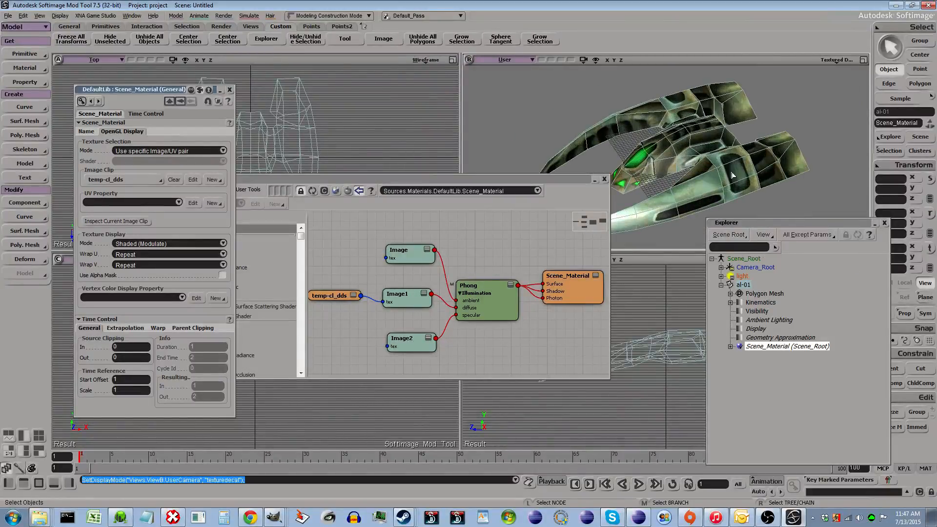
left_click(836, 60)
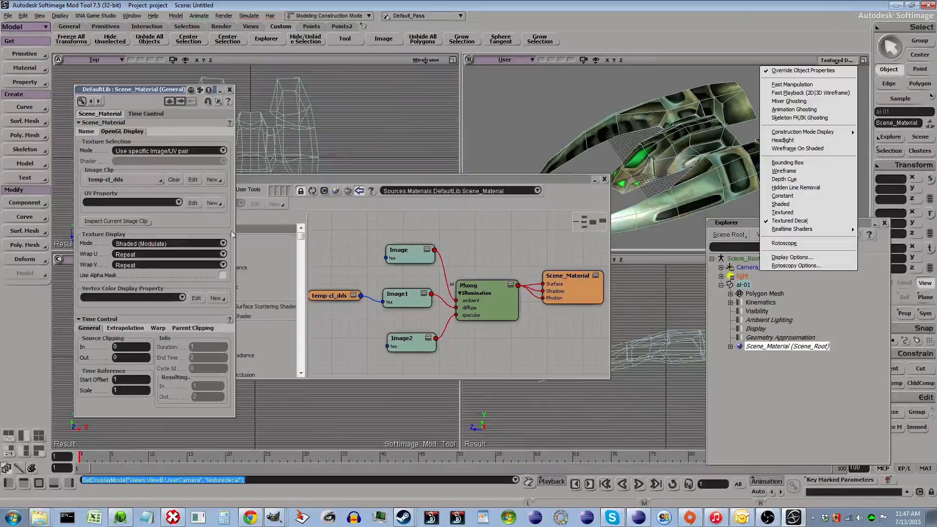
left_click(702, 186)
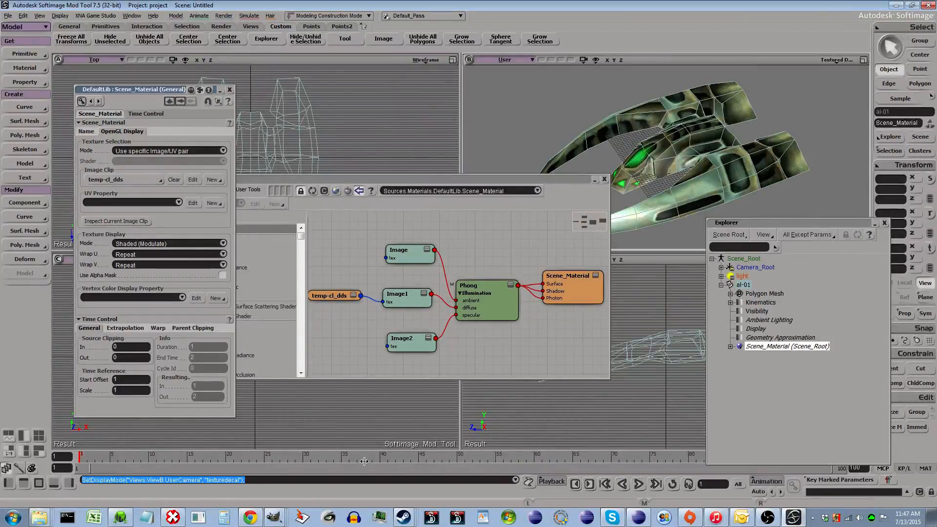
- Switch to GIMP and delete New Layer from the AL01 image
left_click(275, 517)
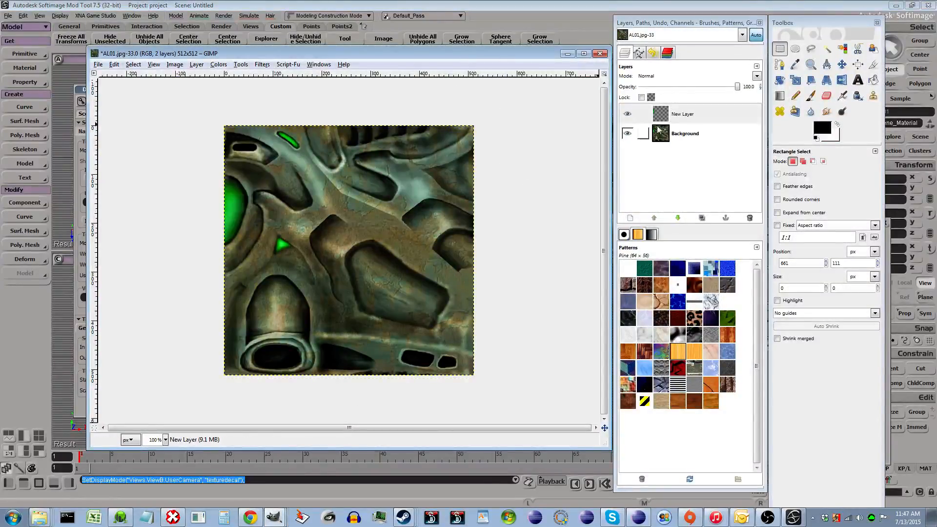
left_click(754, 221)
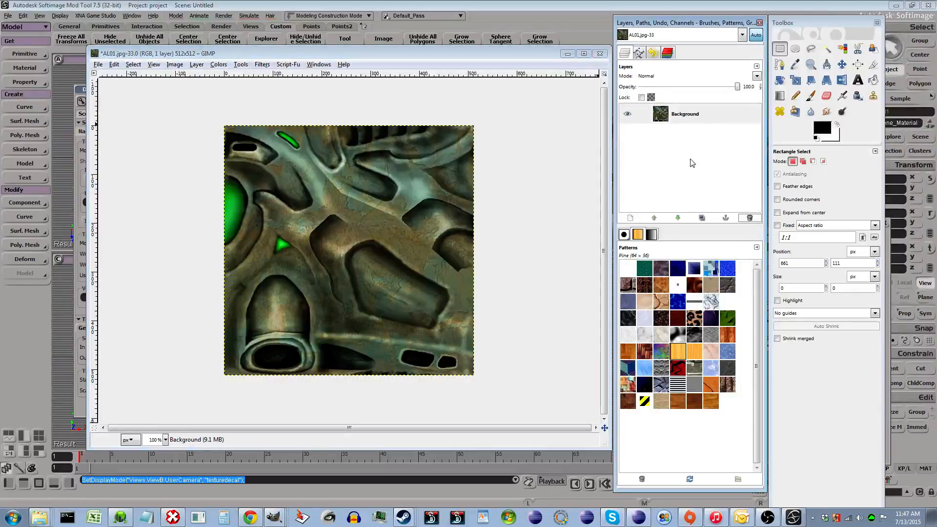
- Open the xNormal filters submenu for the AL01 image
left_click(262, 67)
left_click(263, 66)
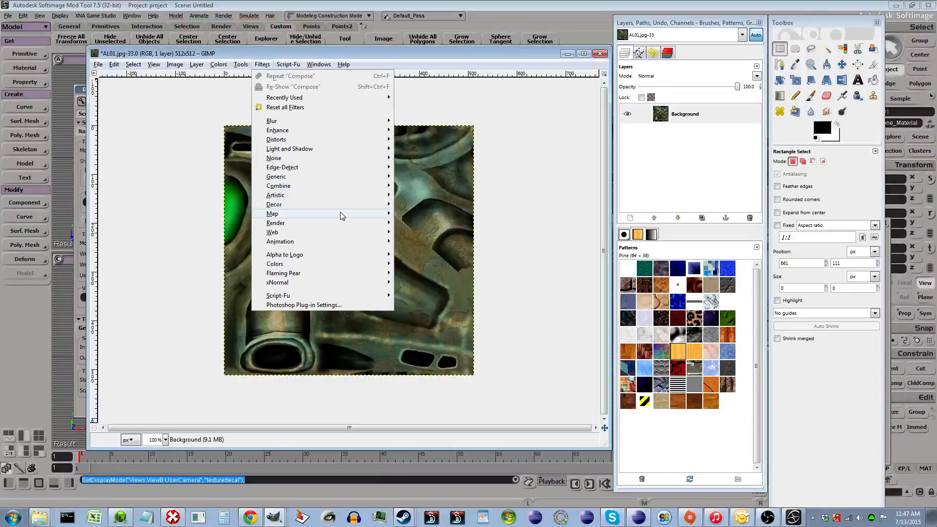
mouse_move(341, 214)
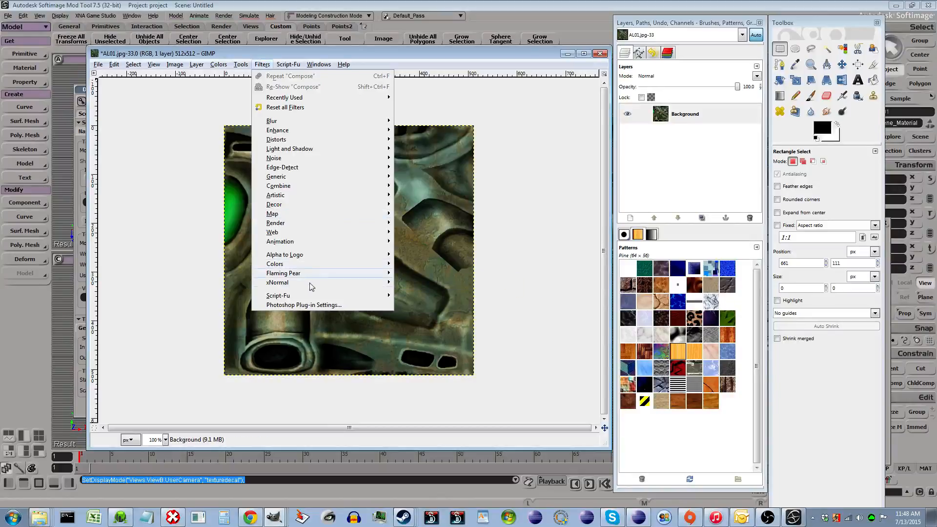
mouse_move(304, 283)
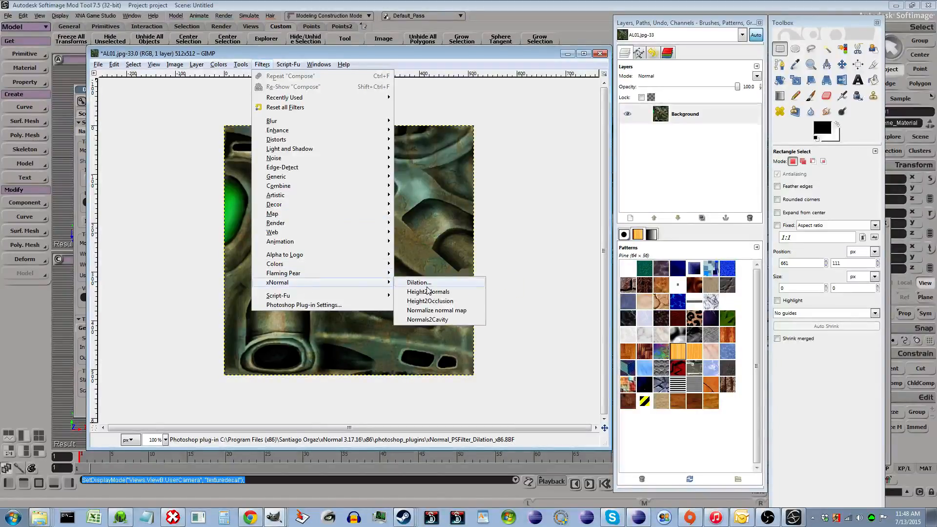
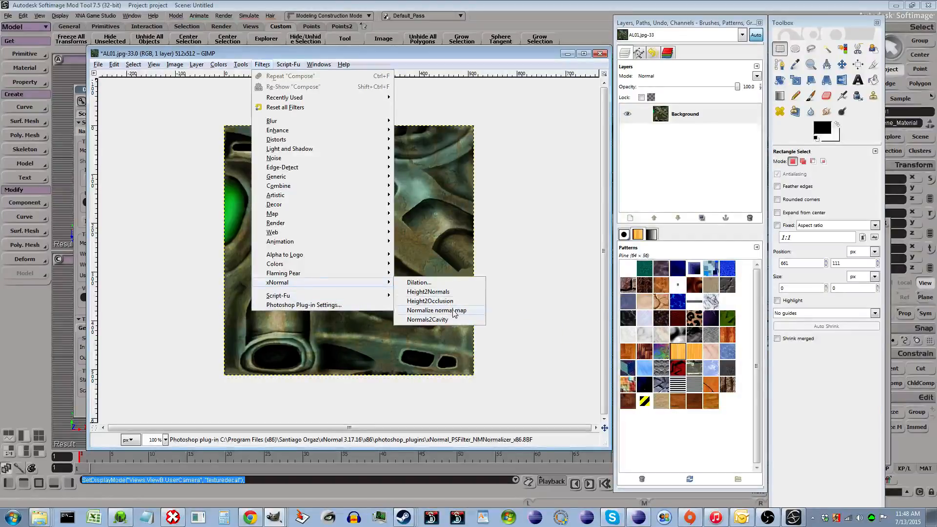
- Generate a normal map from the AL01 image with the xNormal Height2Normals filter, keeping the default options
left_click(462, 294)
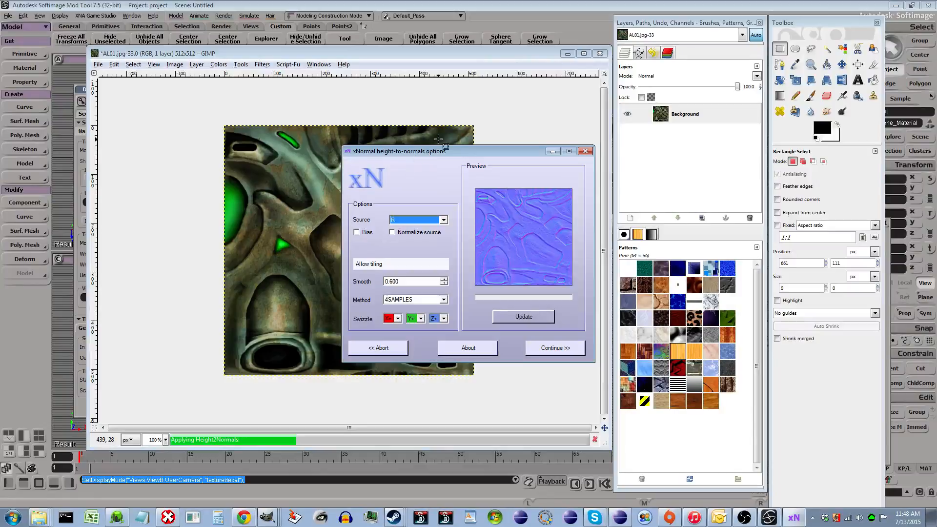
left_click_drag(440, 151, 360, 107)
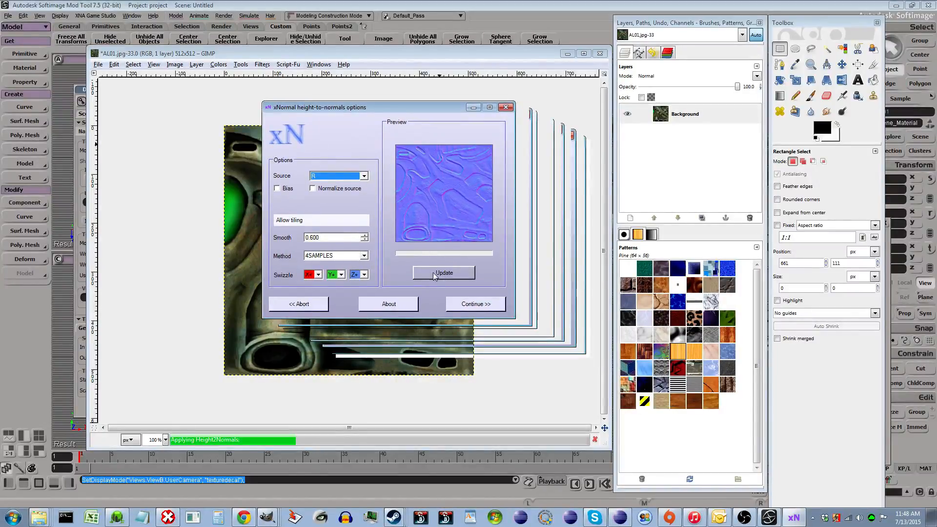
left_click(467, 305)
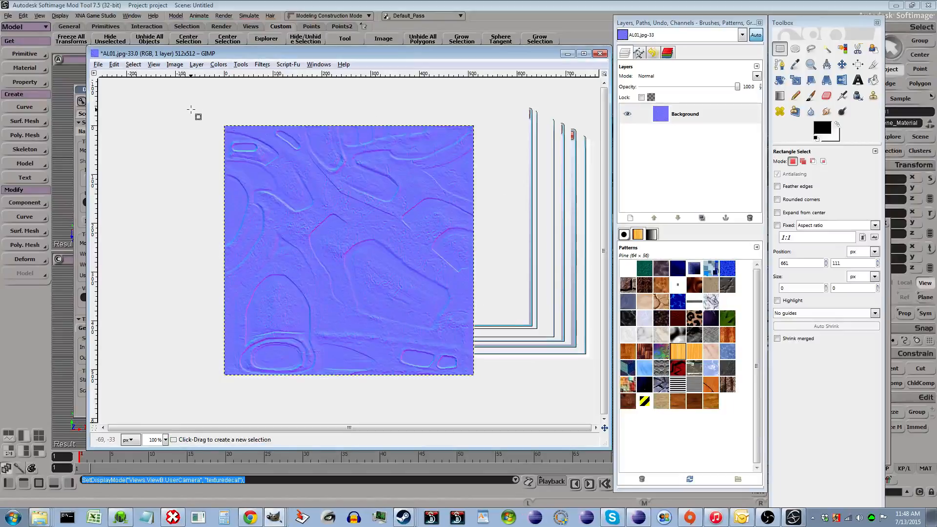
left_click(518, 44)
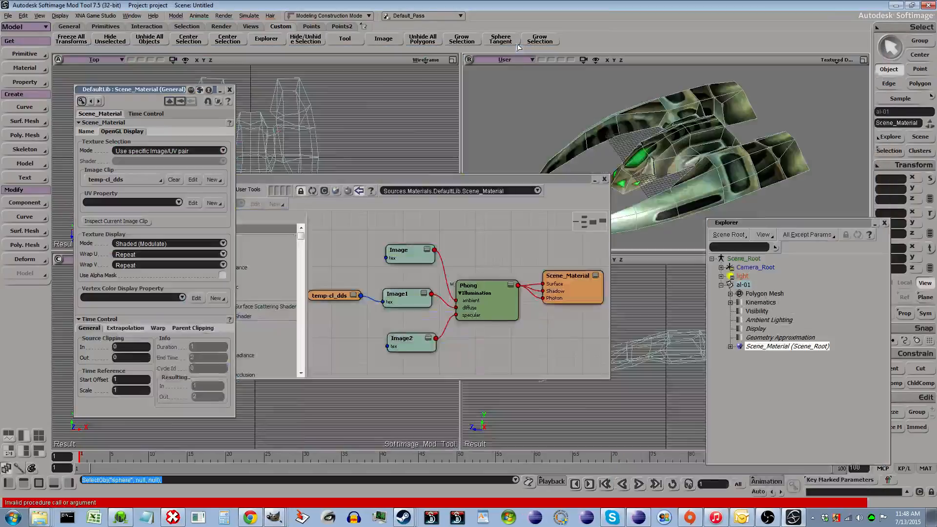
left_click(275, 517)
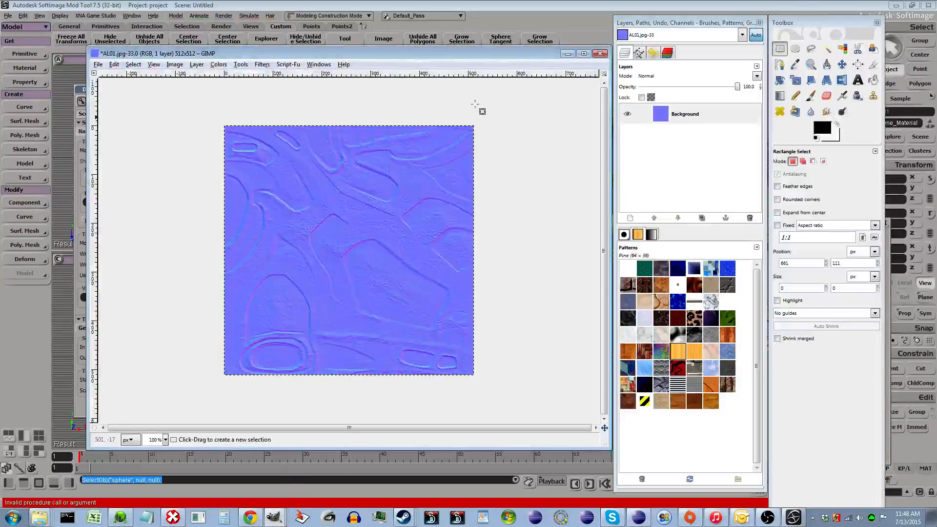
left_click_drag(498, 55, 470, 41)
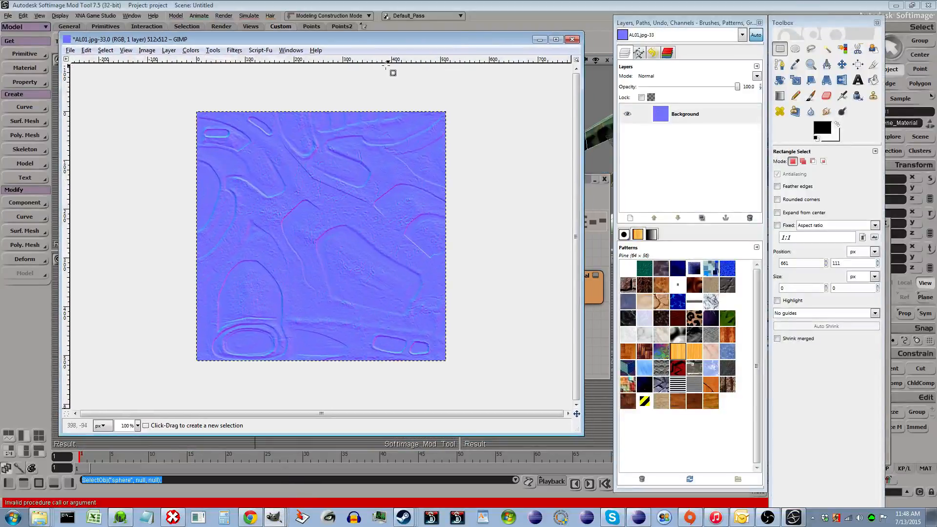
left_click(190, 50)
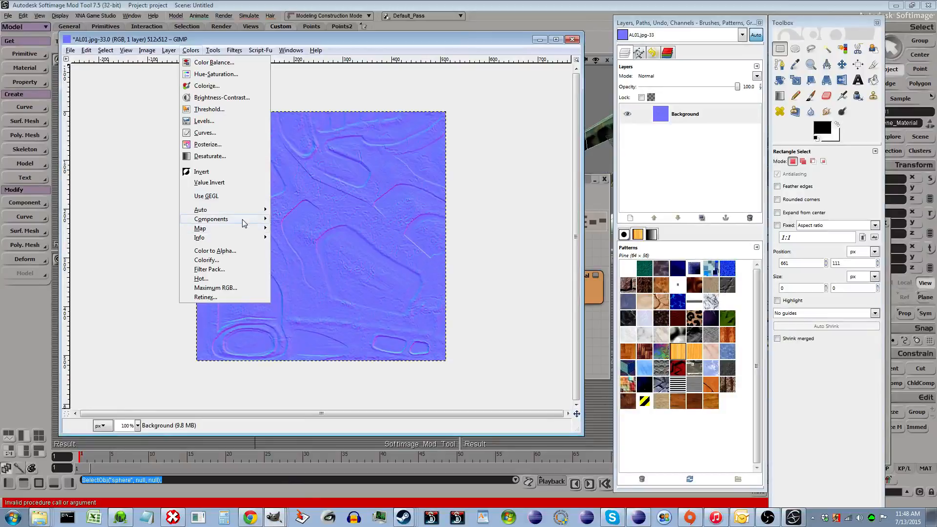
mouse_move(256, 219)
left_click(300, 238)
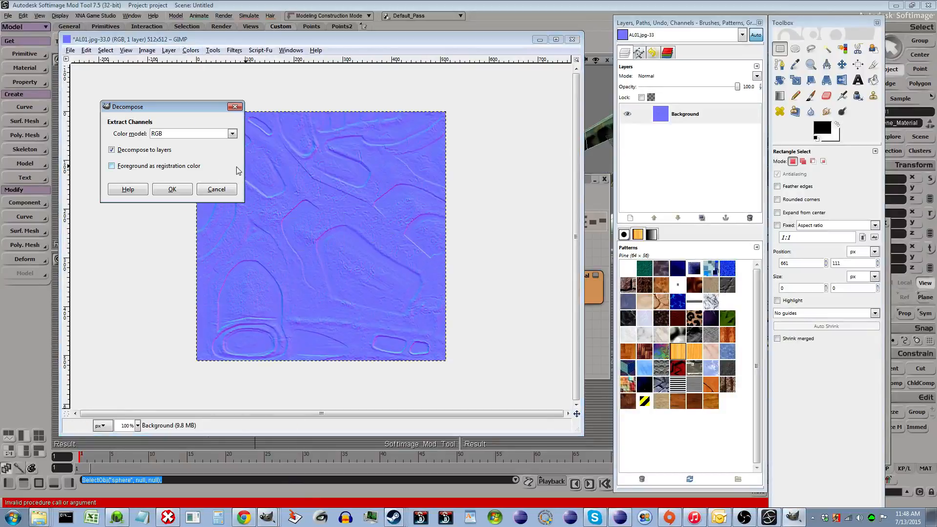
left_click(202, 139)
left_click(197, 157)
left_click(227, 192)
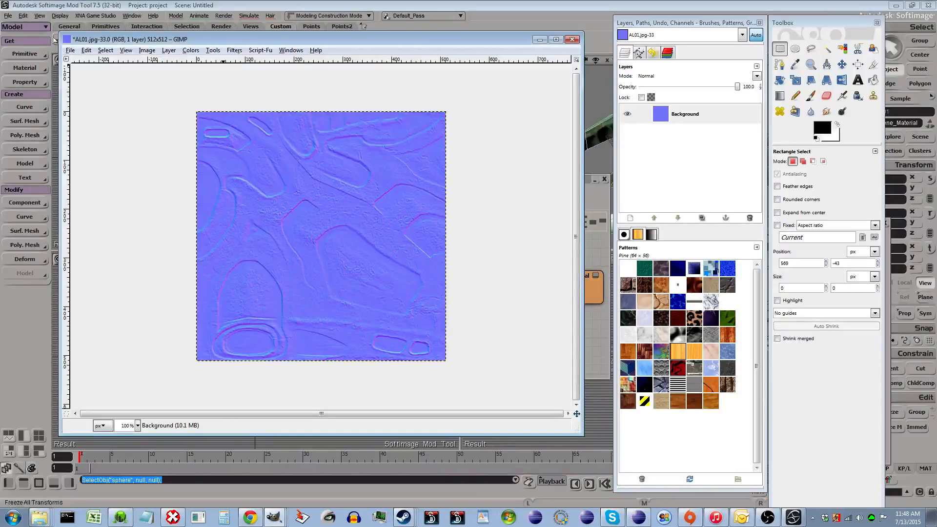
- Save the normal map as temp-nm.dds in the alien scenes folder
left_click(71, 51)
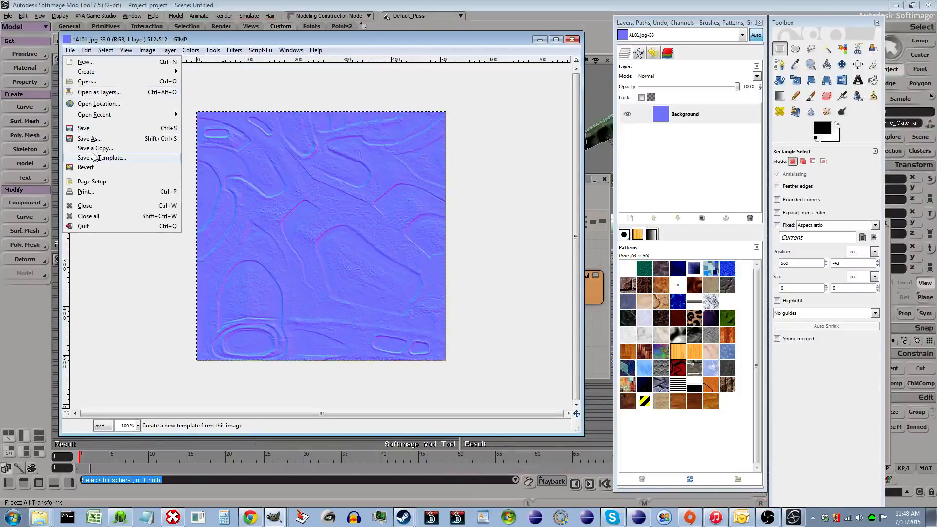
key("Return")
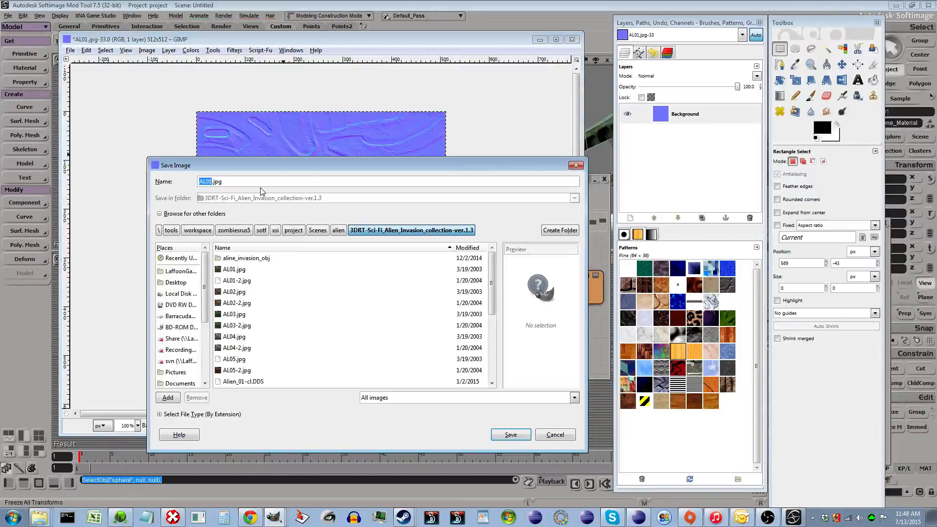
left_click(338, 230)
type("temp-n")
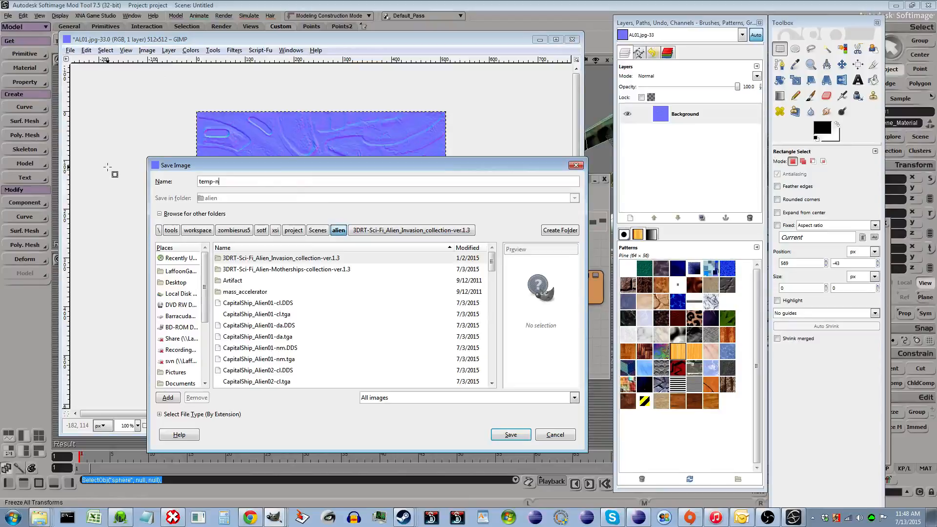
type("m.dds")
left_click(511, 434)
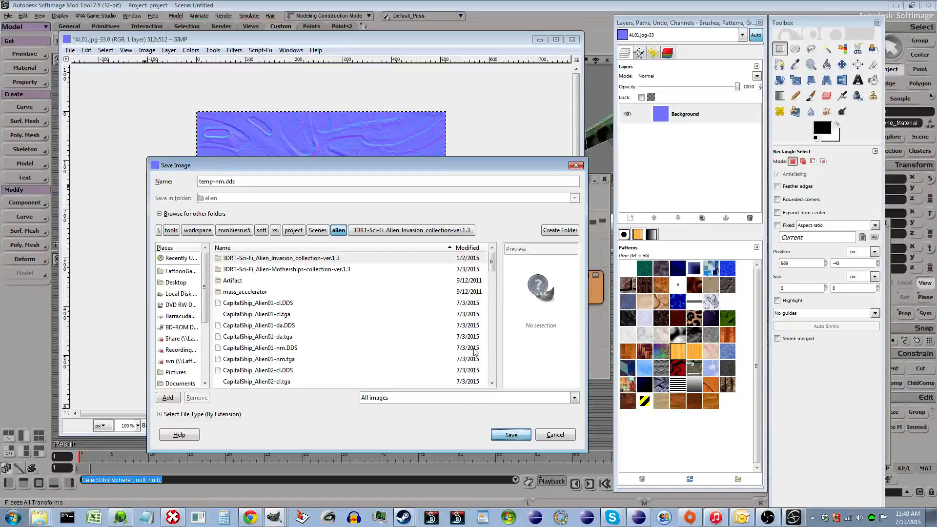
- Set the DDS compression to BC3n / DXT5n and confirm the export
left_click(196, 147)
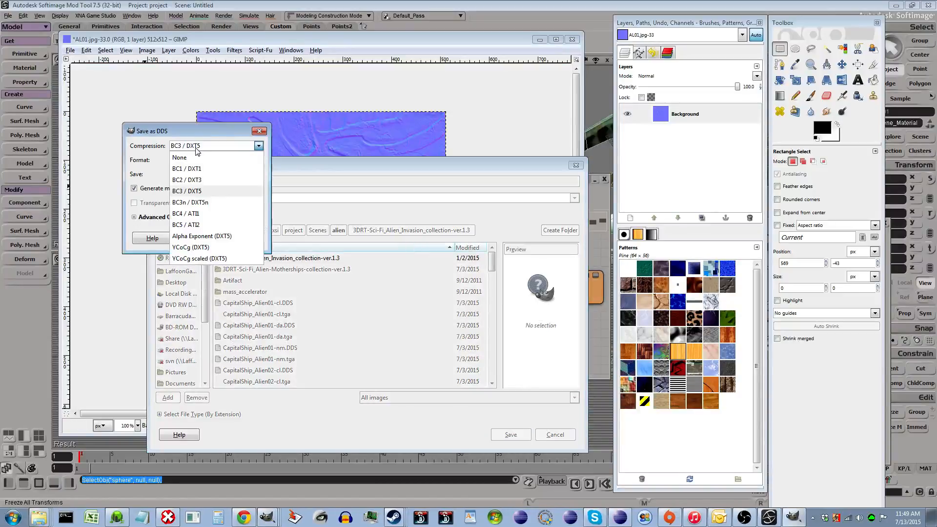
left_click(213, 204)
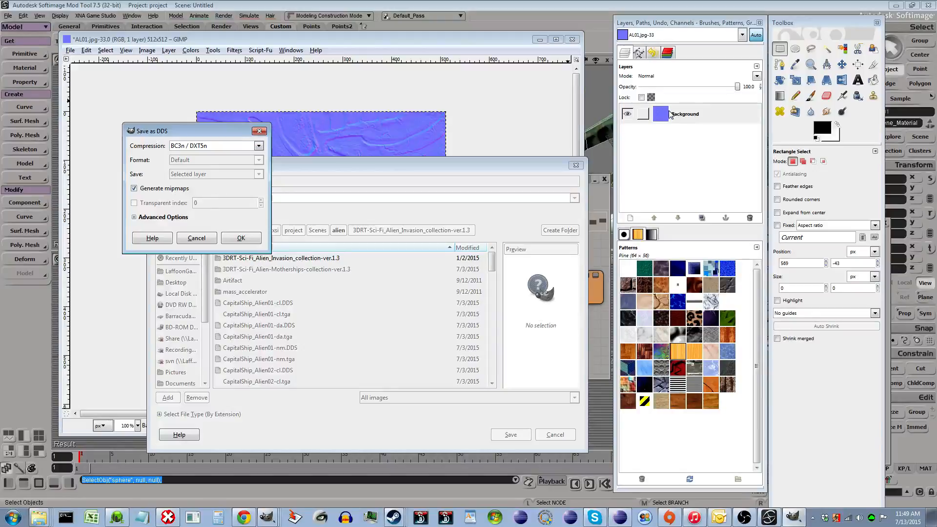
left_click(262, 240)
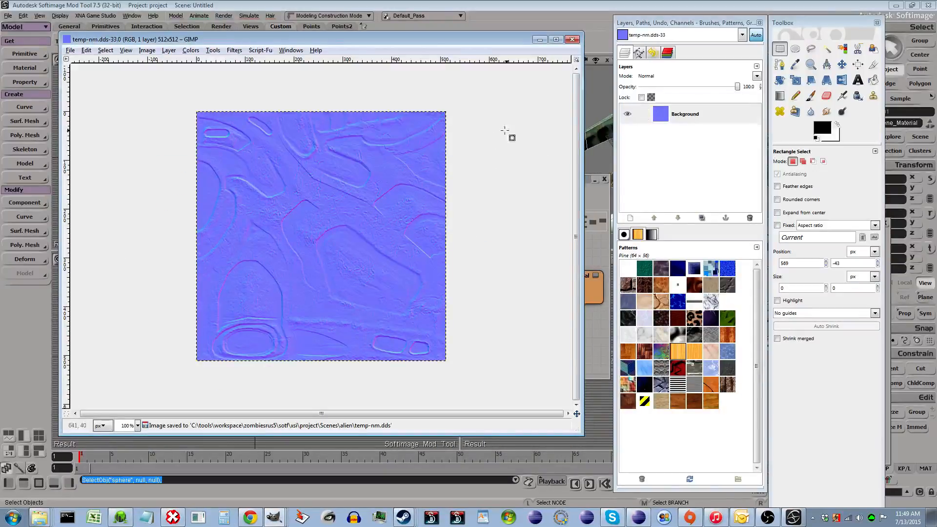
- Open temp-nm.dds from the alien folder in File Explorer into GIMP, loading its mipmaps
left_click_drag(209, 41, 201, 42)
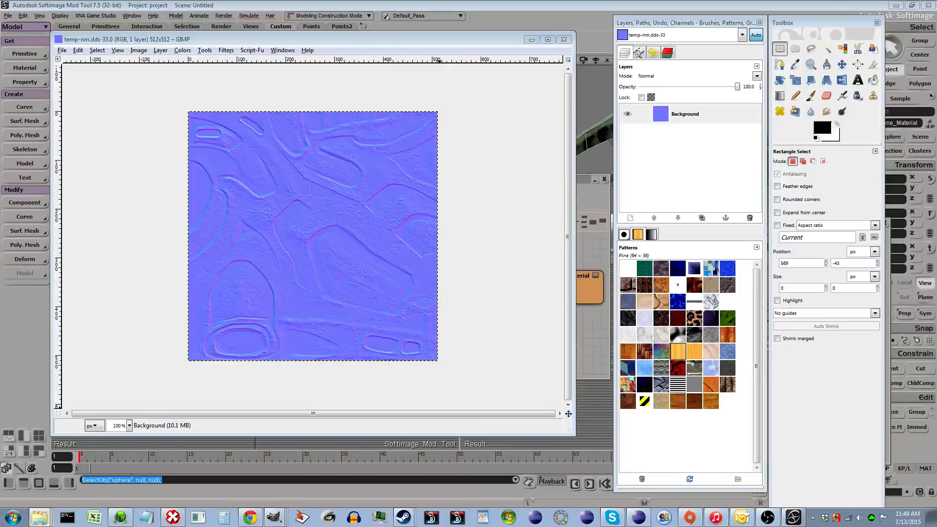
left_click(40, 517)
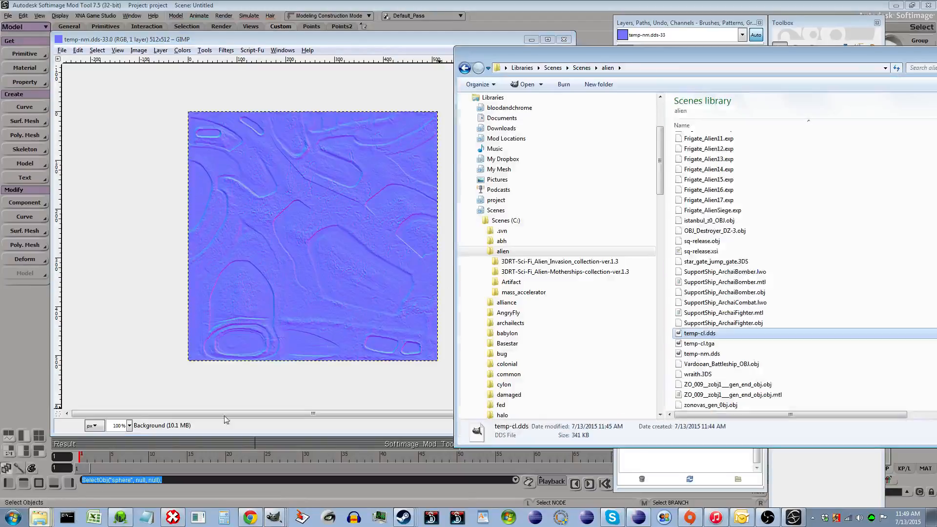
left_click(708, 354)
left_click_drag(710, 356, 303, 137)
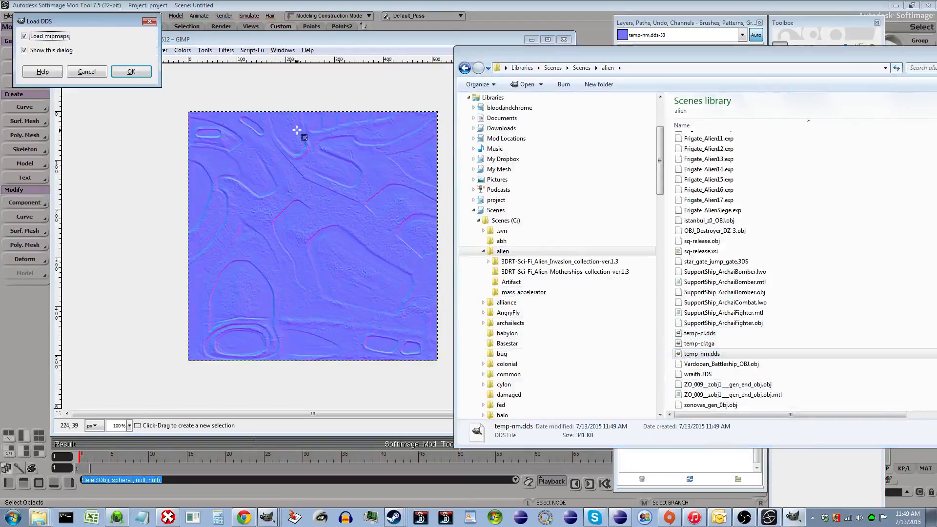
left_click(130, 71)
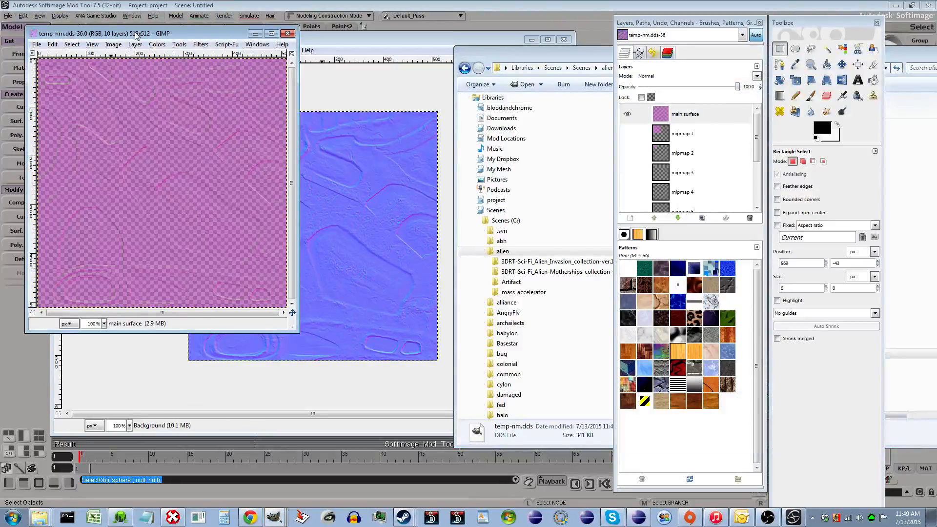
left_click_drag(105, 33, 238, 68)
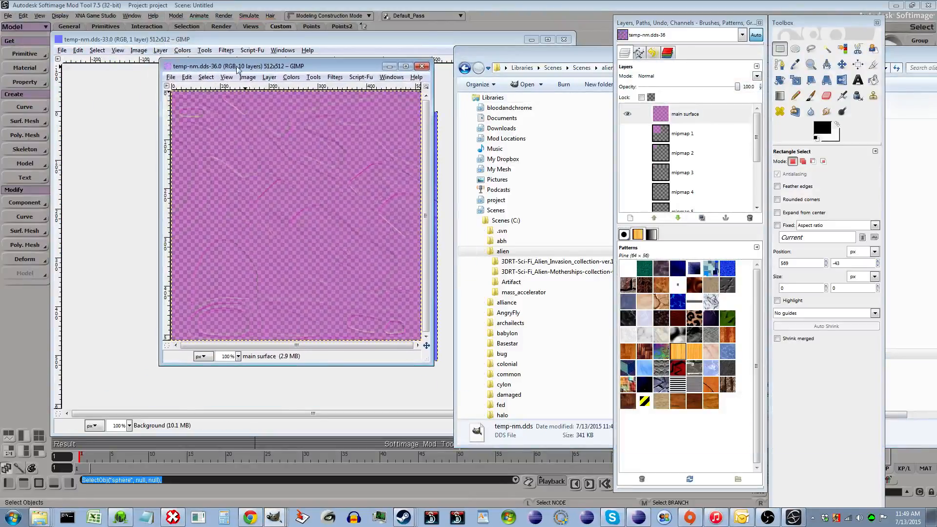
- Decompose the loaded temp-nm.dds image into separate RGBA channel layers
left_click(293, 78)
mouse_move(347, 247)
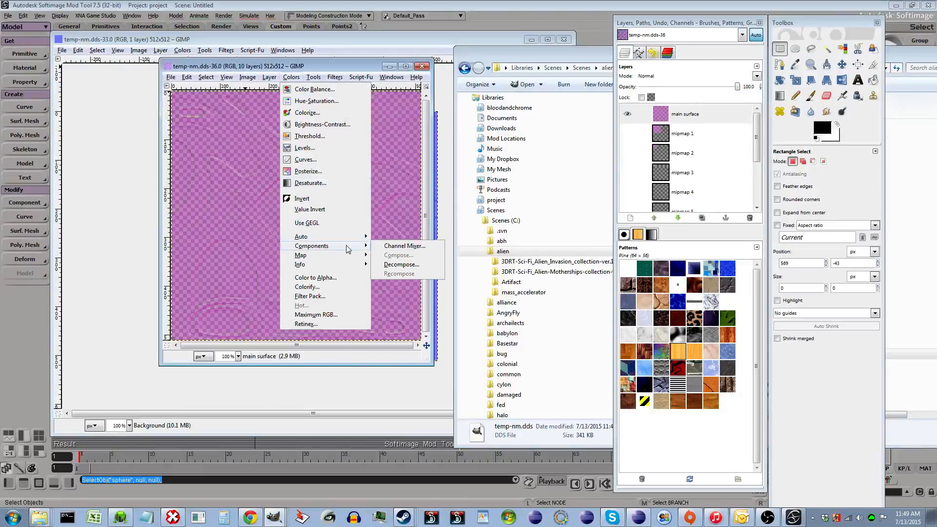
left_click(397, 265)
left_click(148, 73)
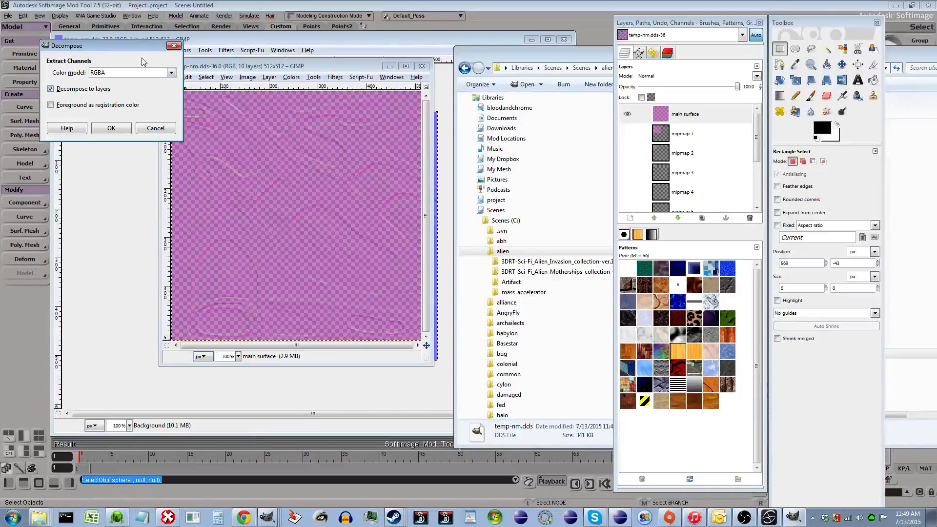
left_click(112, 128)
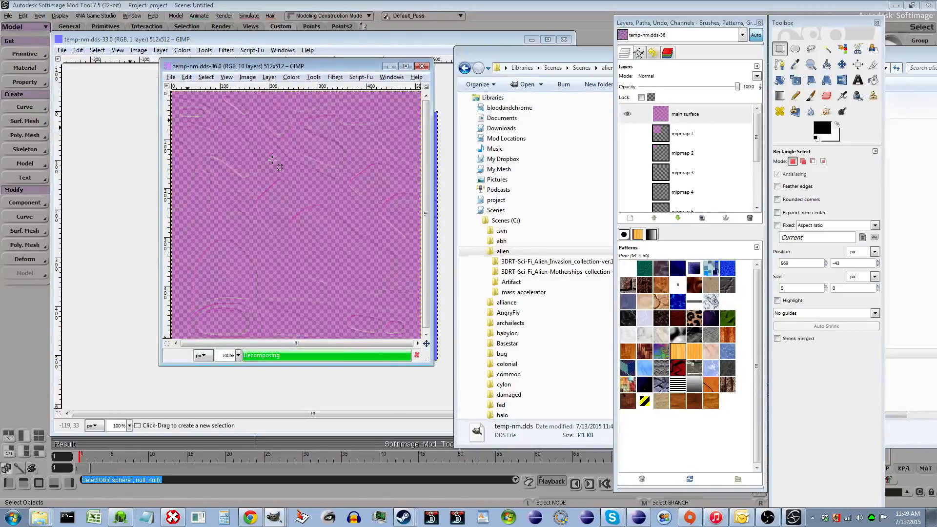
- Inspect the red, green, blue and alpha channel layers one at a time by toggling their visibility, then close the decomposed images
left_click(677, 116)
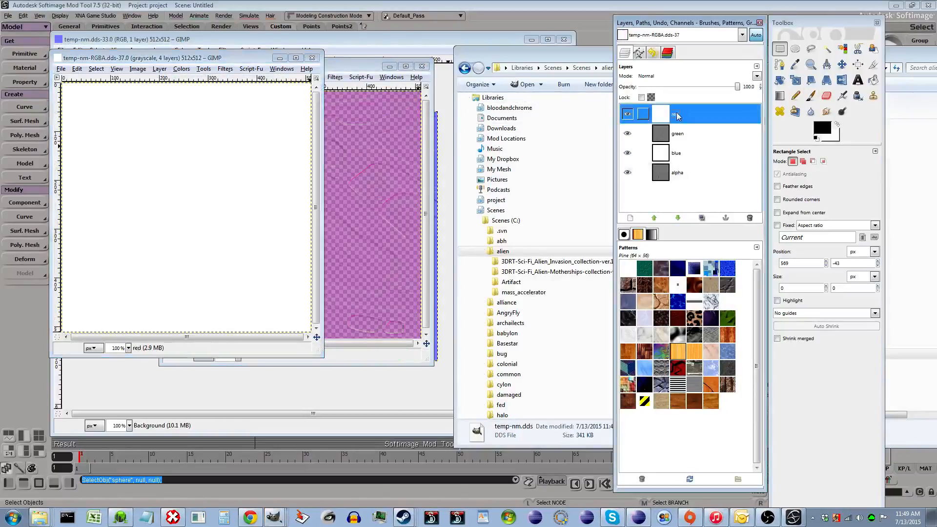
left_click(628, 114)
left_click(627, 134)
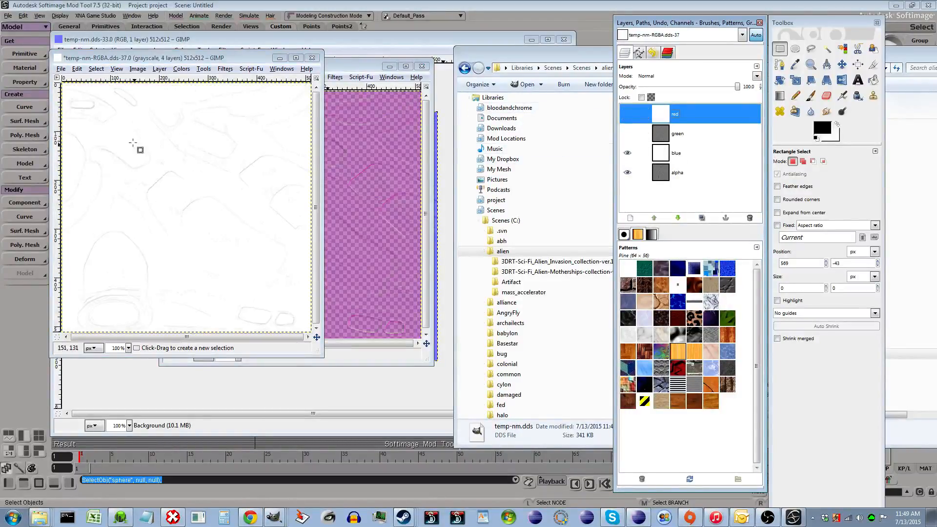
left_click(628, 134)
left_click(627, 133)
left_click(628, 153)
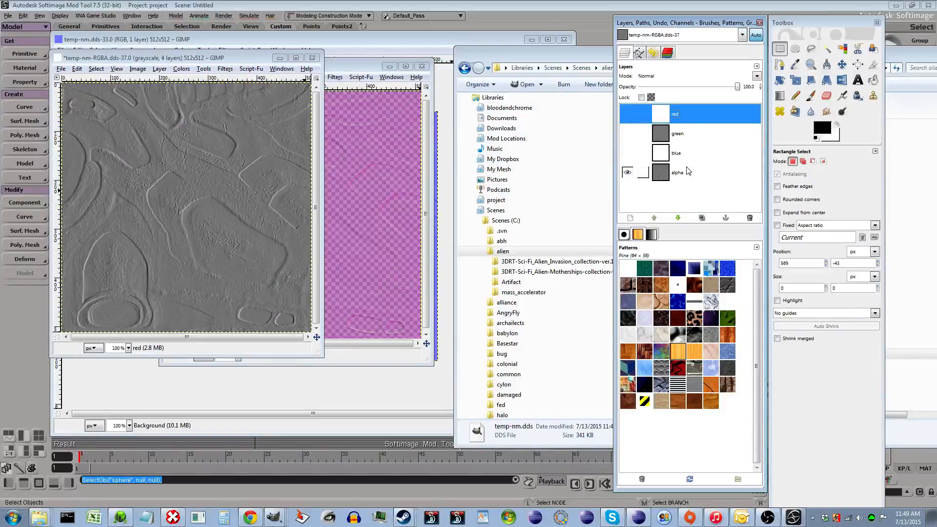
left_click(687, 176)
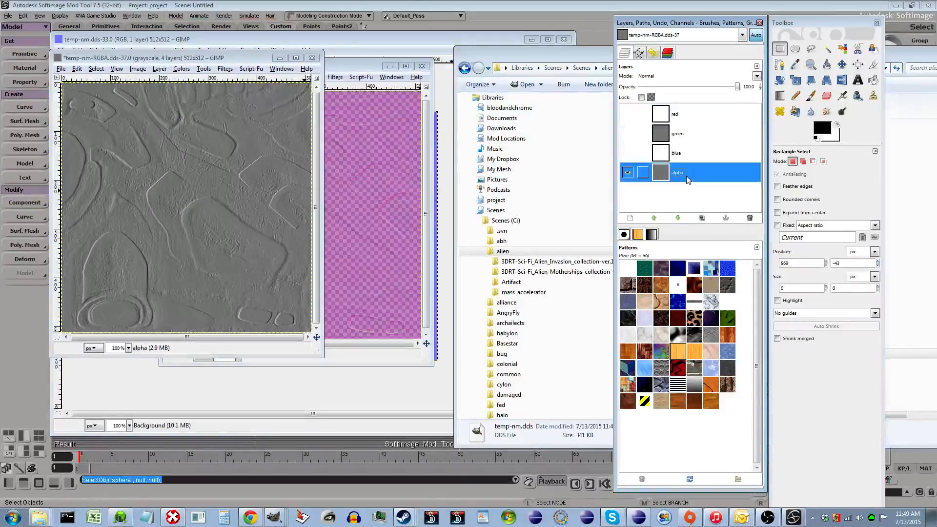
left_click(627, 152)
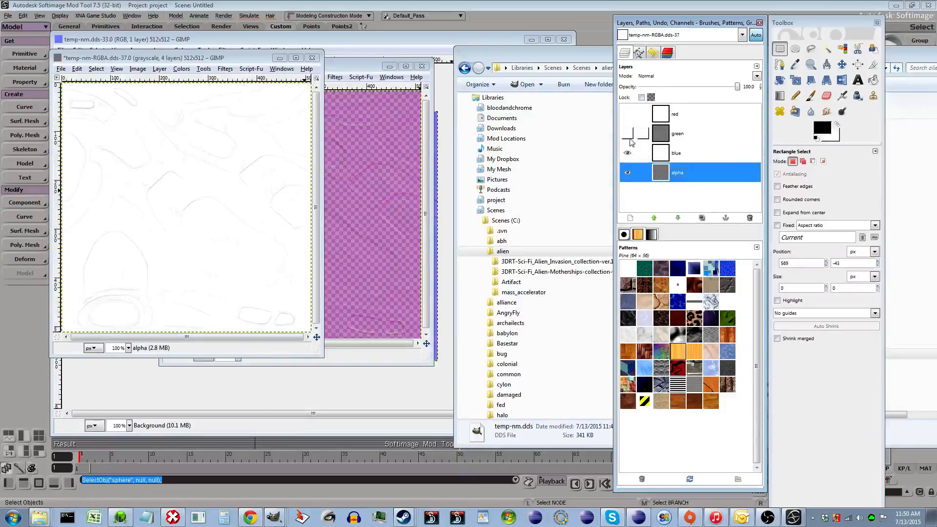
left_click(628, 134)
left_click(628, 114)
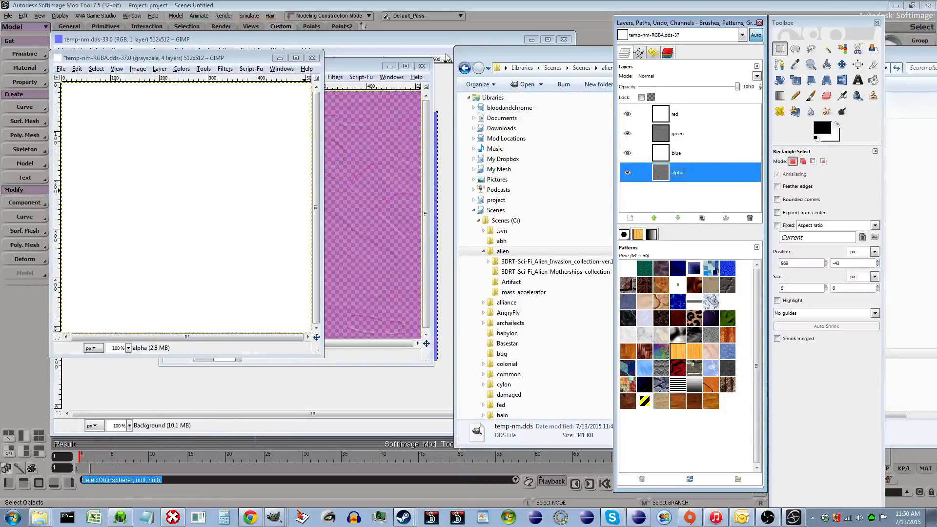
left_click(444, 39)
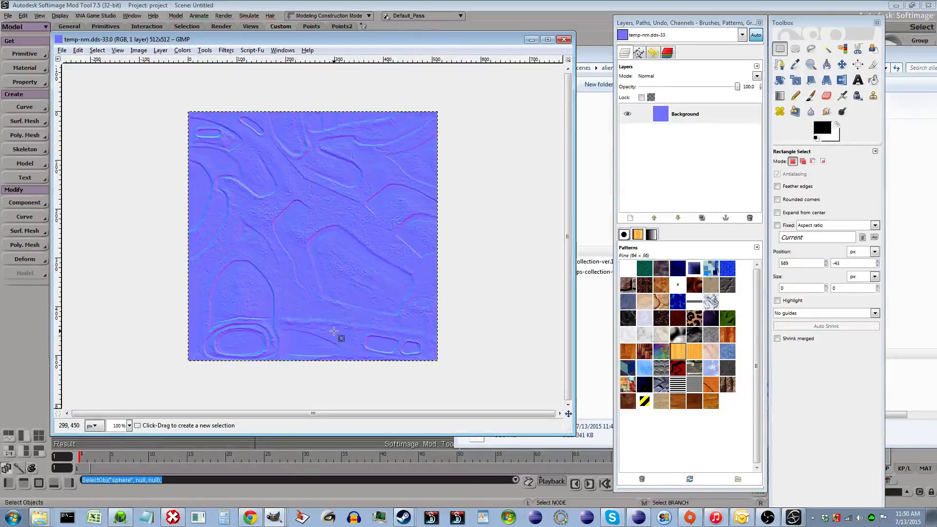
- Try to decompose the temp-nm normal map into RGBA layers
left_click(184, 51)
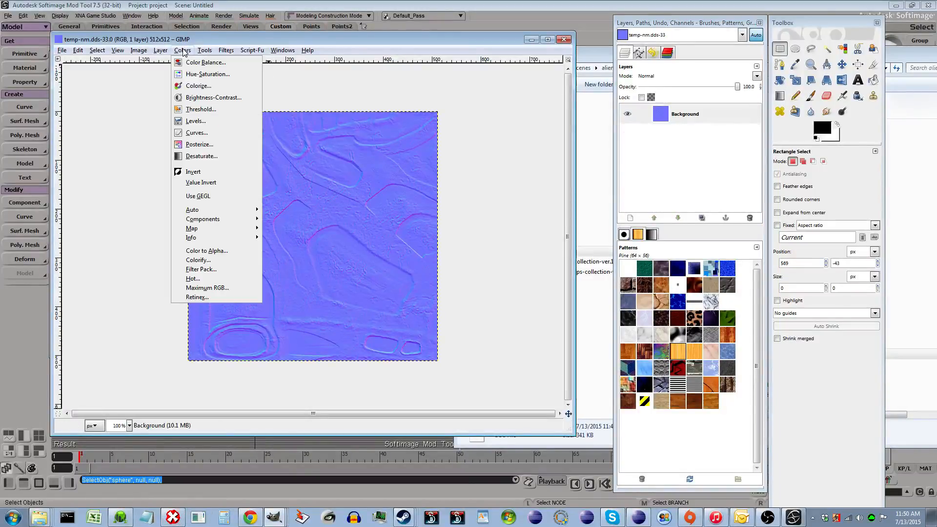
mouse_move(247, 221)
left_click(297, 241)
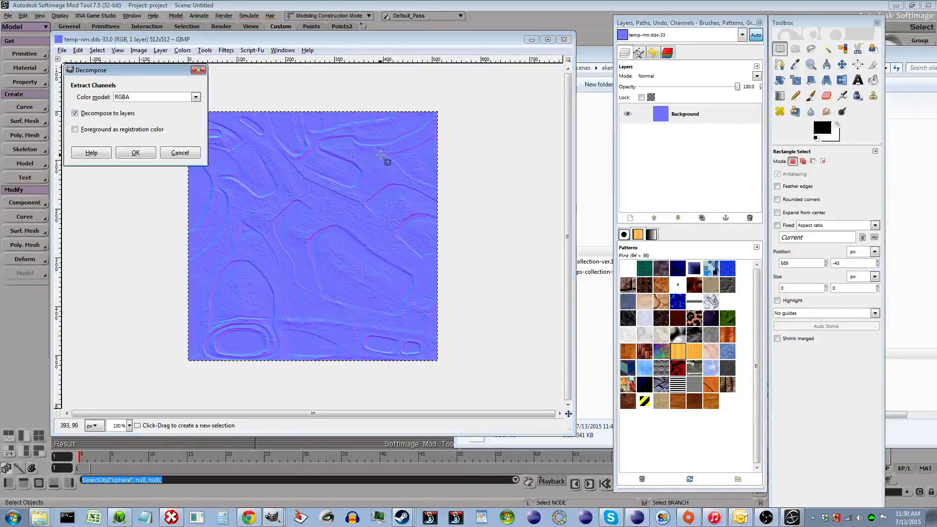
left_click(135, 157)
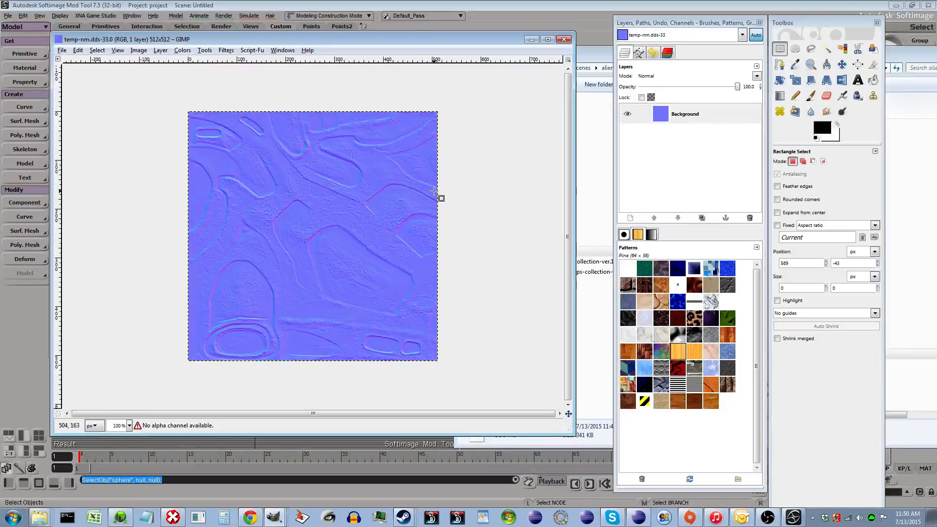
- Decompose the temp-nm normal map into separate red, green and blue channel layers
left_click(182, 50)
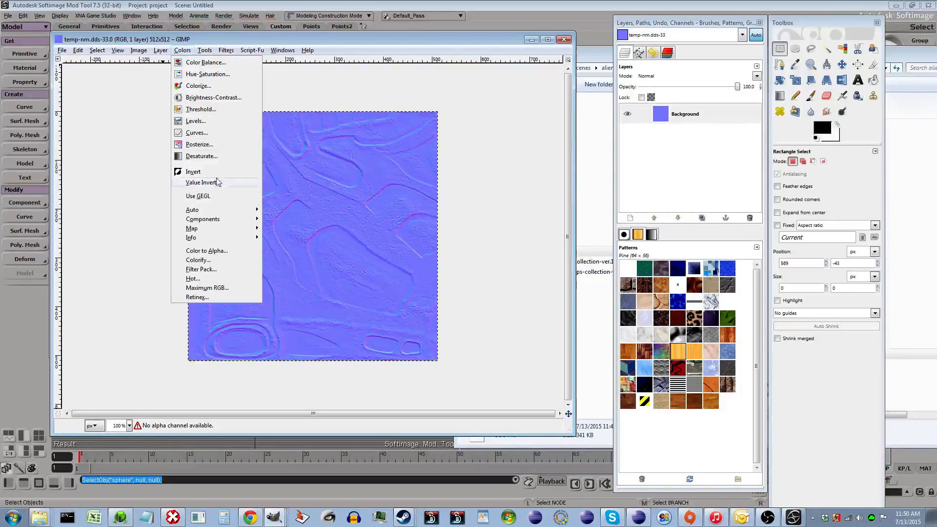
mouse_move(220, 221)
left_click(293, 238)
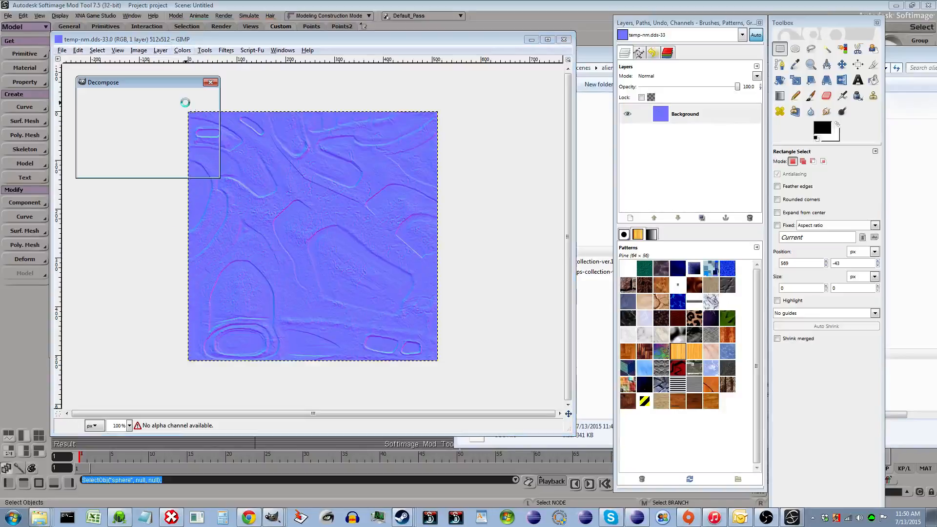
left_click(166, 109)
left_click(166, 122)
left_click(155, 166)
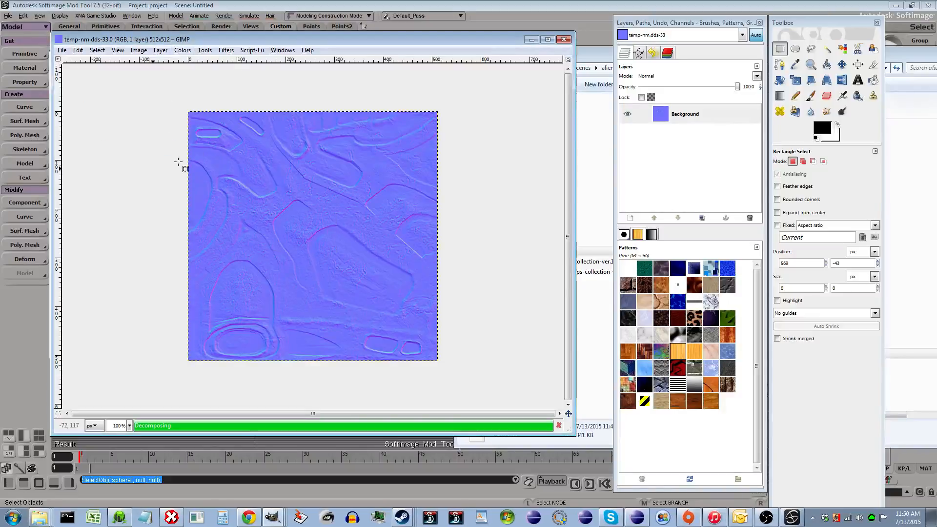
- Move the red layer down to the bottom of the decomposed layer stack
left_click(697, 122)
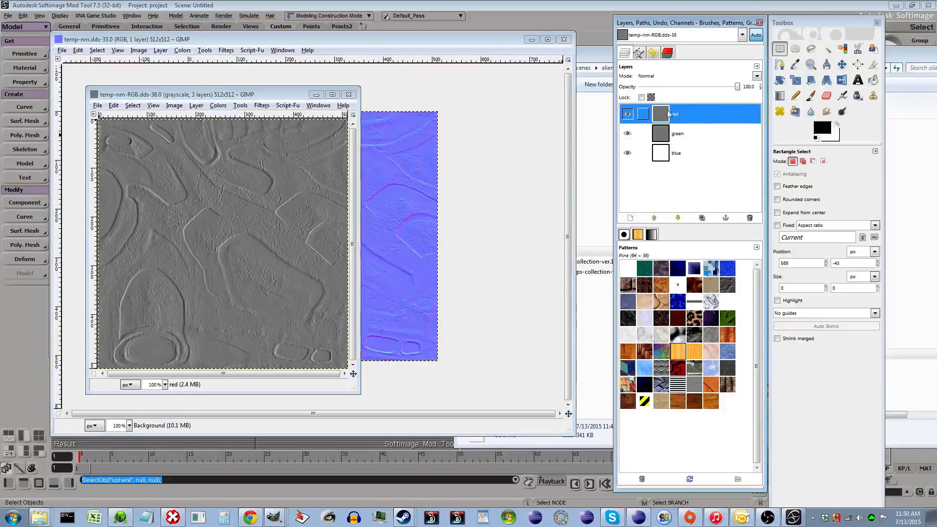
left_click(679, 218)
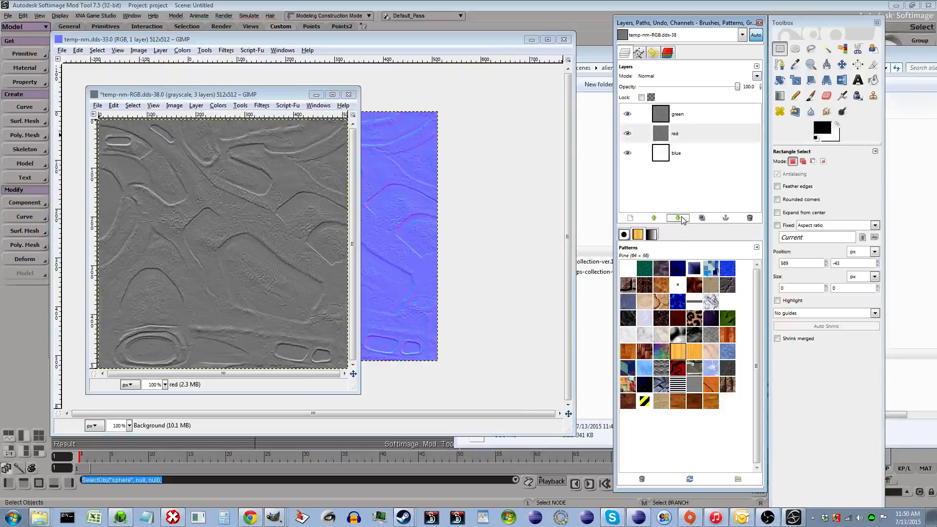
left_click(678, 218)
- Add a new transparent 512 × 512 layer to the decomposed image
right_click(677, 114)
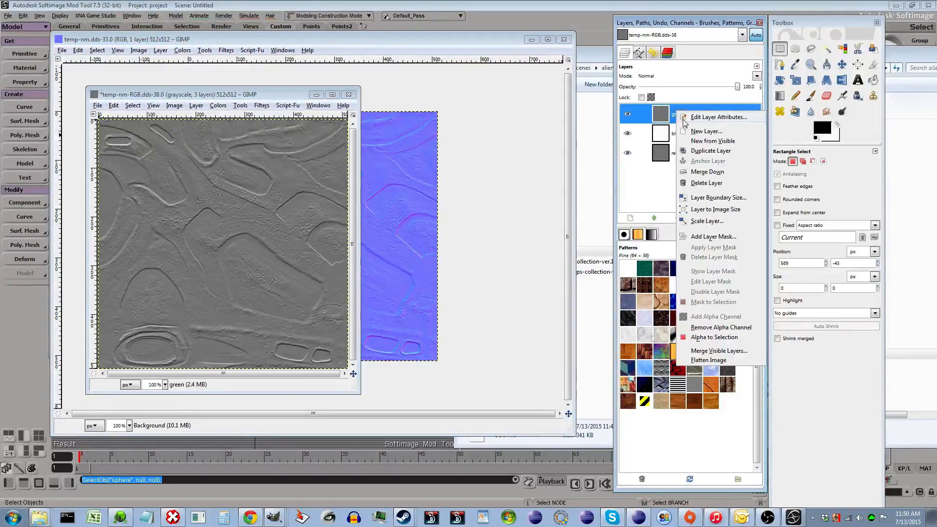
left_click(686, 82)
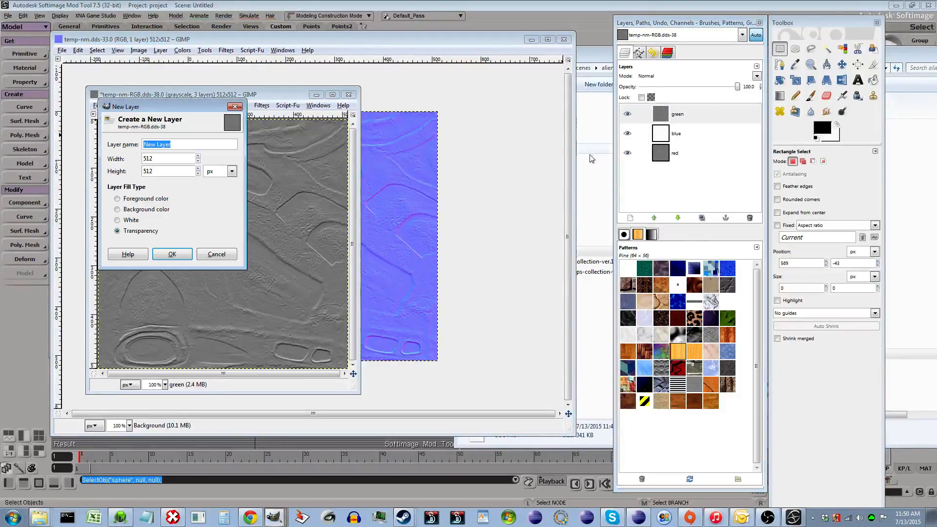
left_click(173, 254)
- Fill the new layer with white using the Bucket Fill tool
left_click(837, 127)
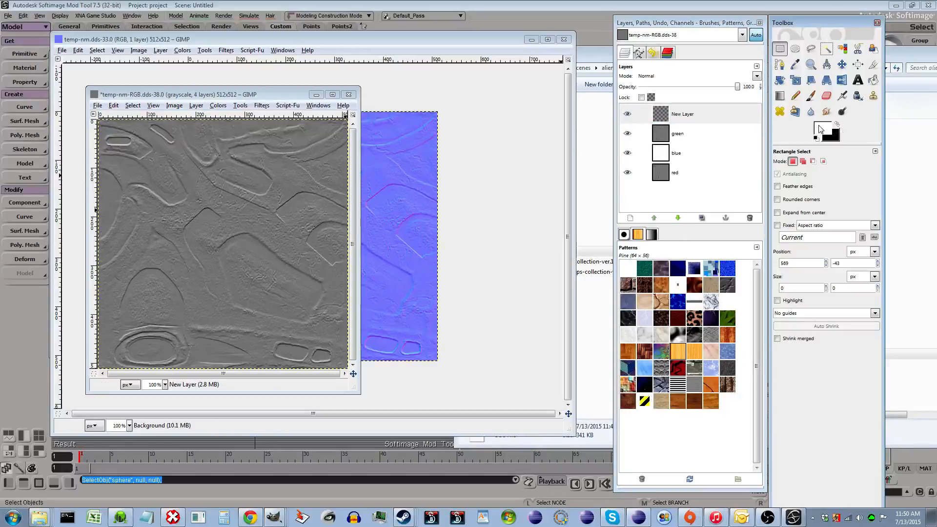
left_click(874, 79)
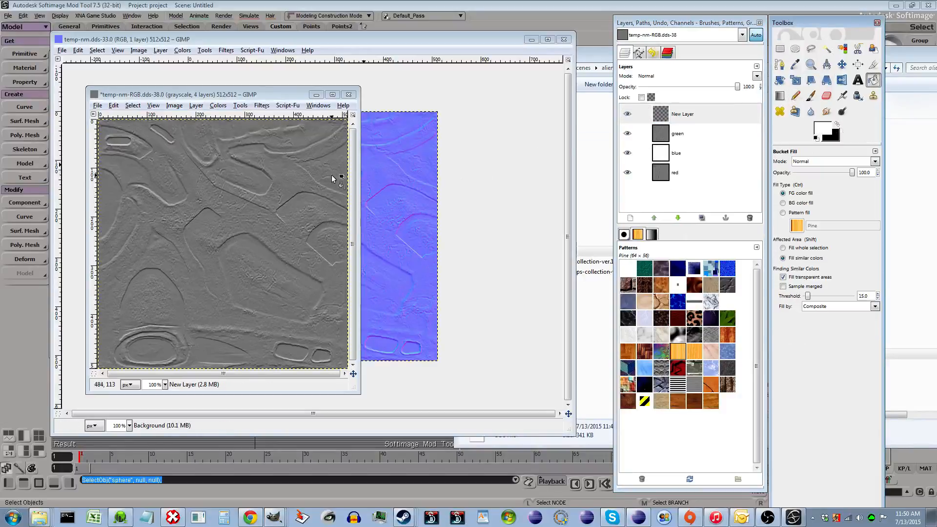
left_click(224, 208)
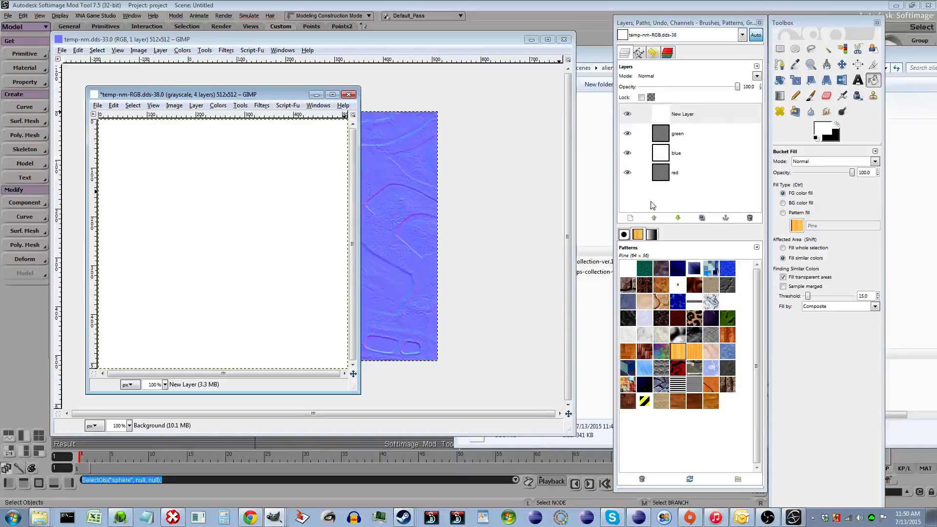
- Compose the layers into an RGBA image, with New Layer as red, green, blue, and red as alpha
left_click(218, 106)
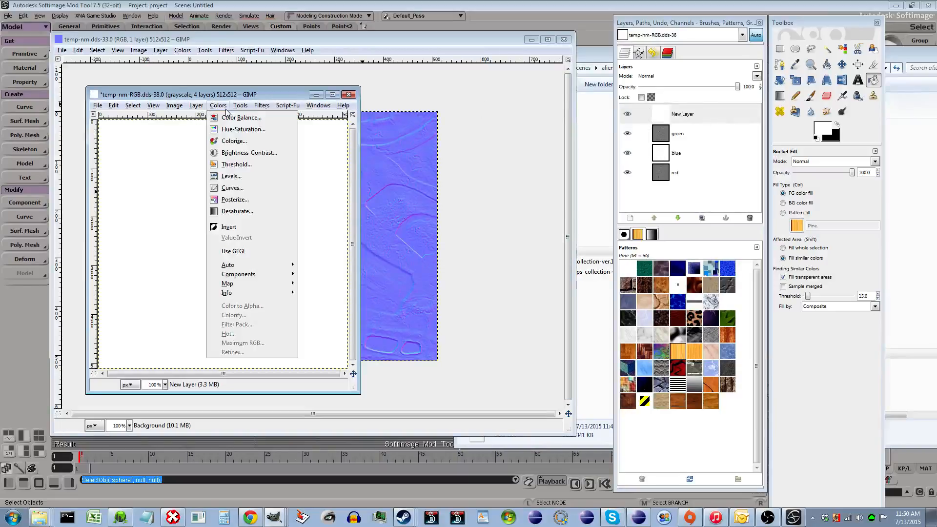
mouse_move(259, 274)
left_click(334, 284)
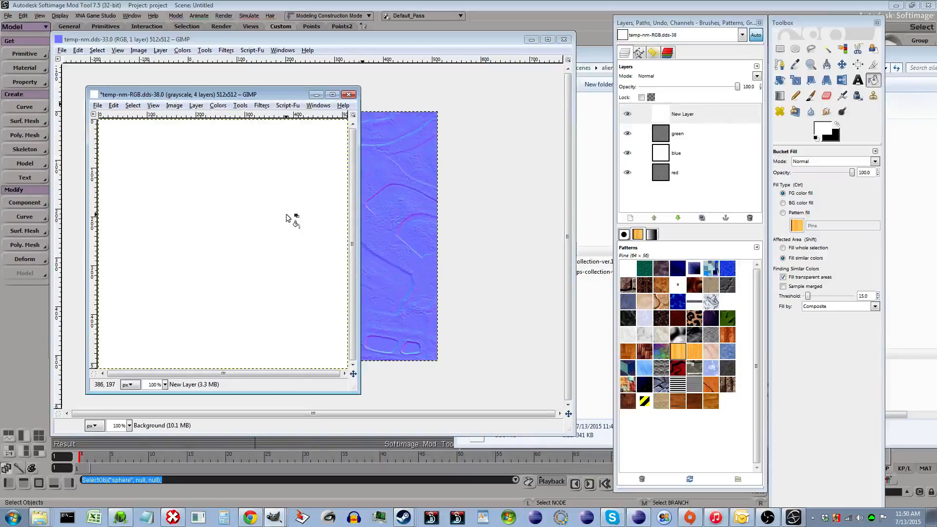
left_click(244, 151)
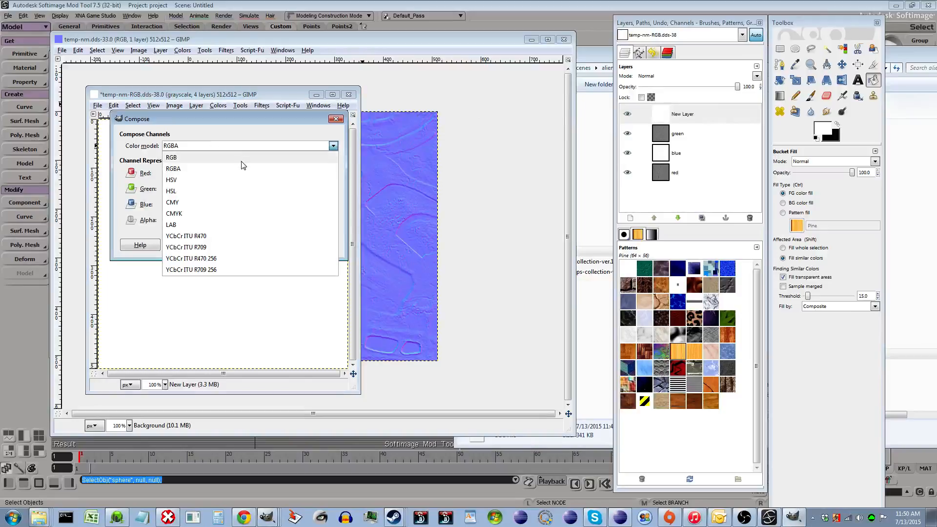
left_click(244, 171)
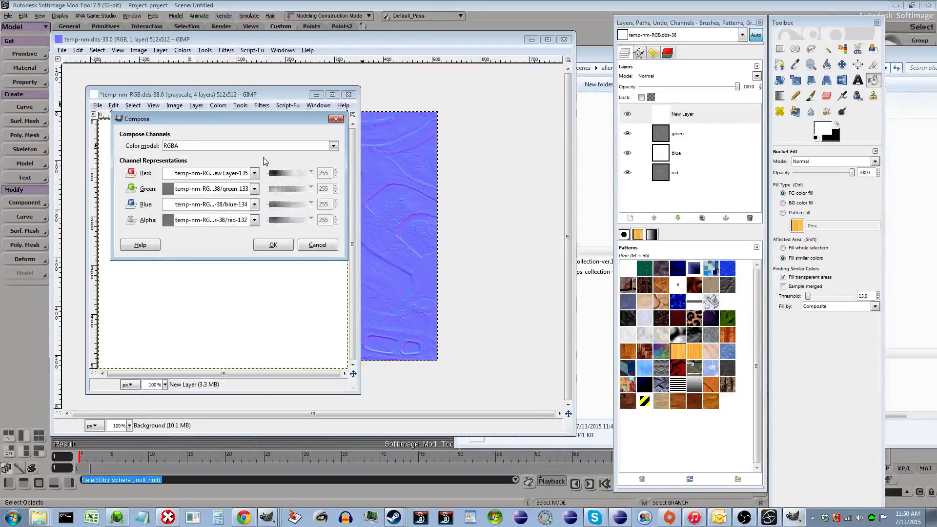
left_click(289, 244)
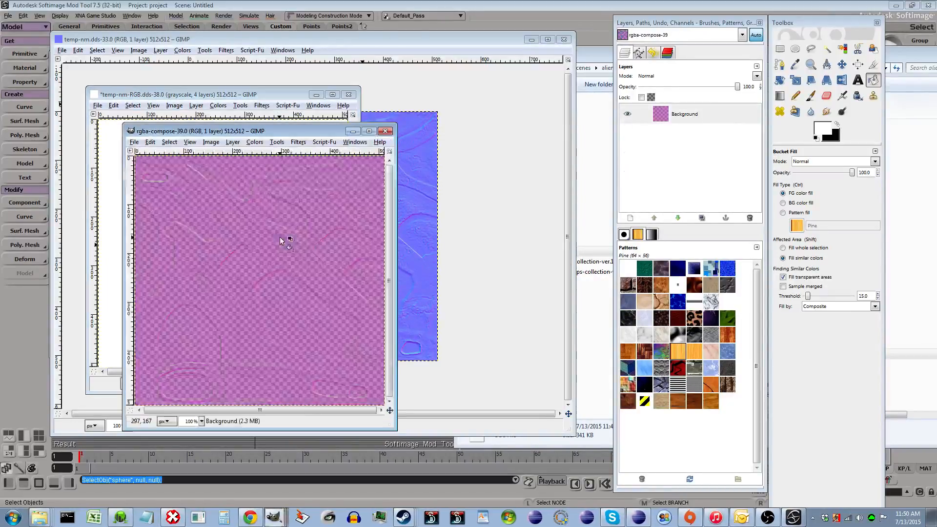
- Save the composed image as temp-nm.tga in the alien scenes folder
key("alt+f")
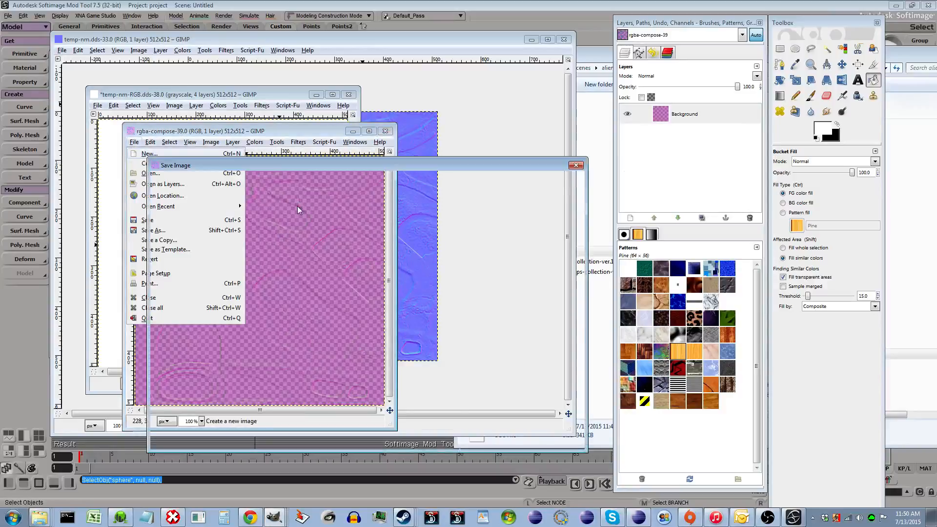
key("ctrl+s")
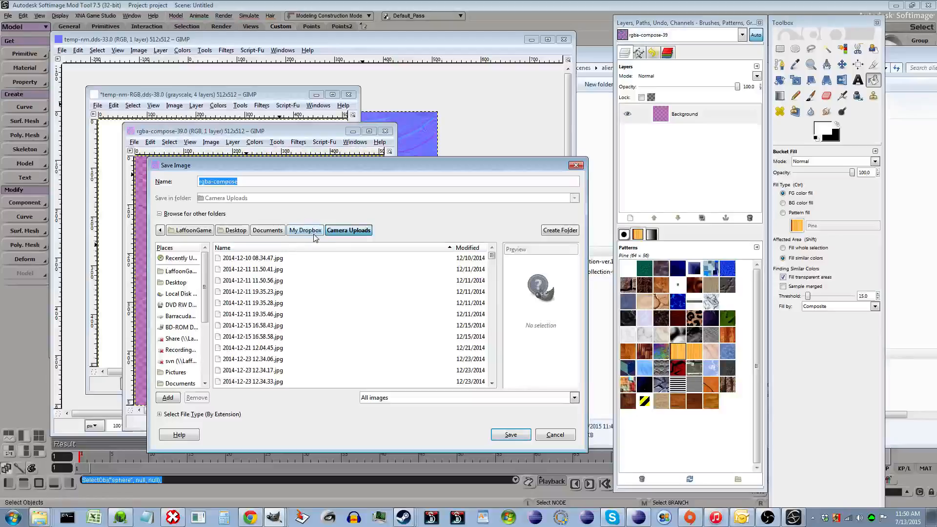
type("t")
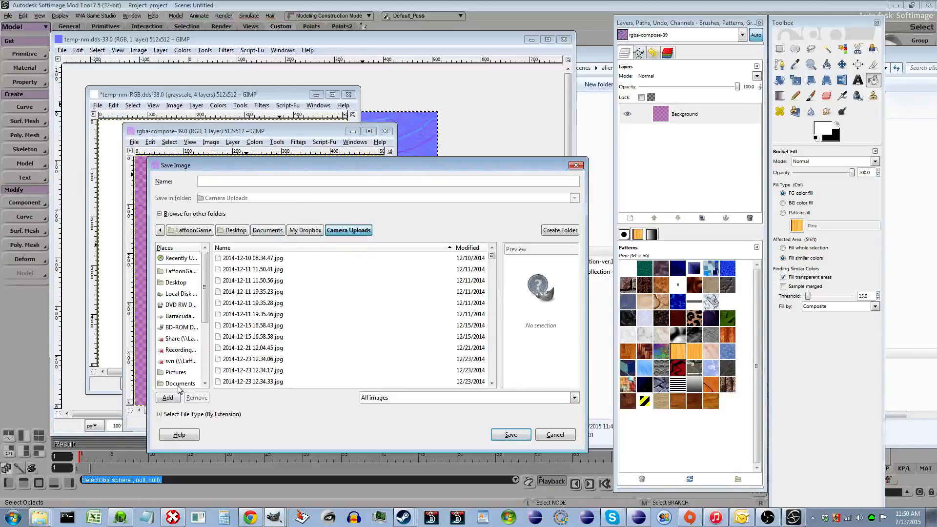
scroll(196, 378, "down", 5)
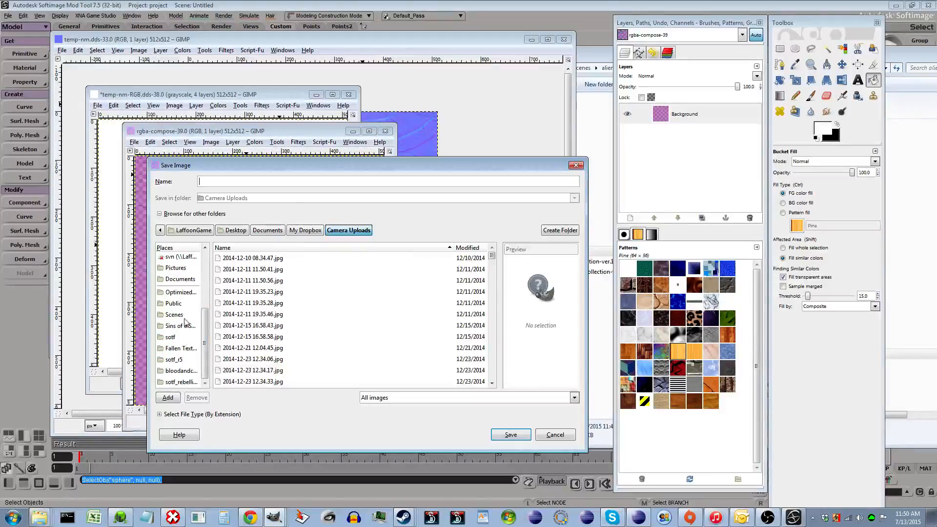
left_click(184, 317)
double_click(251, 281)
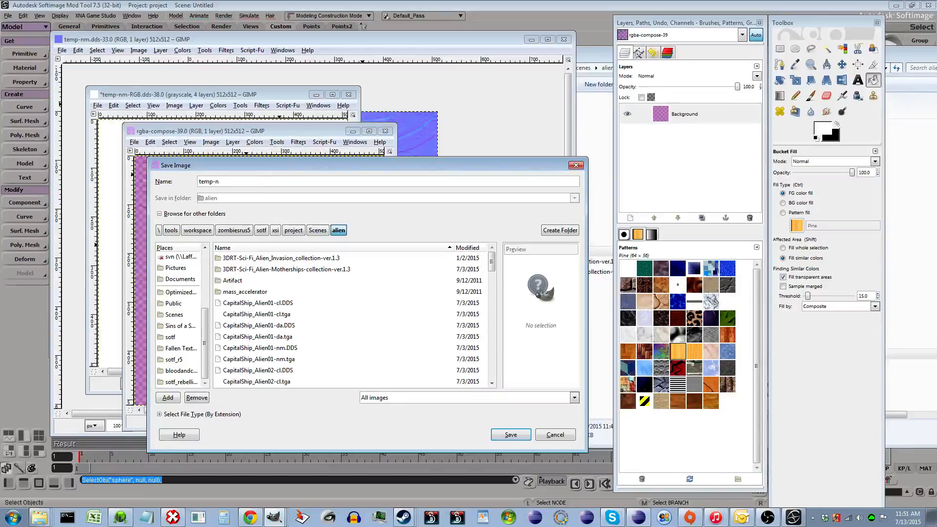
key("Return")
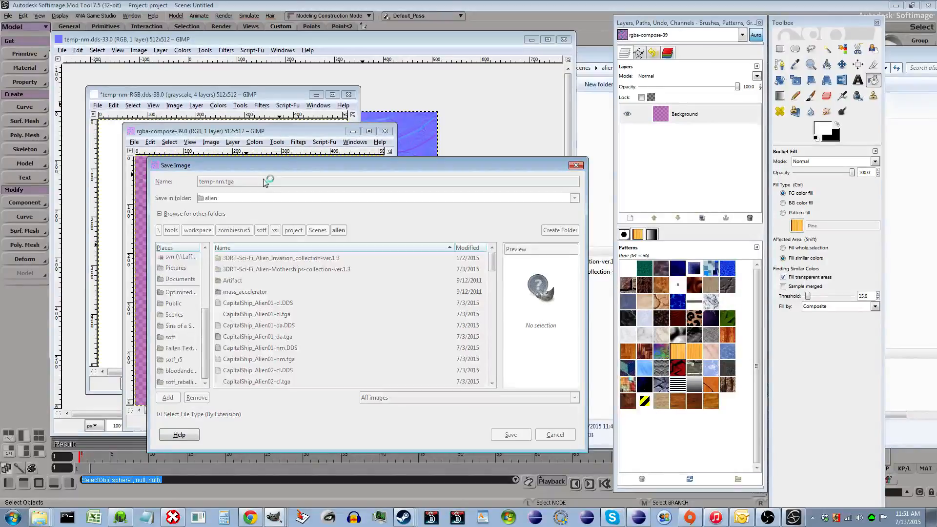
key("Return")
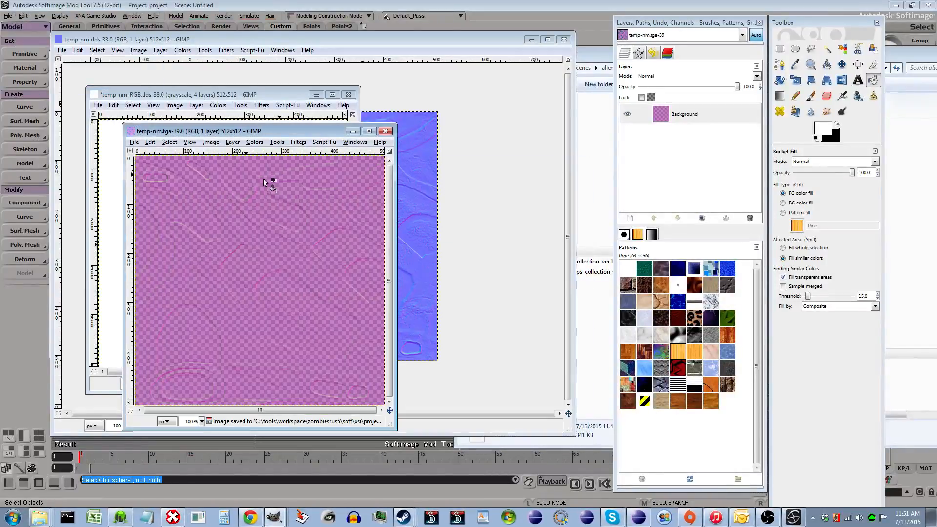
left_click(380, 41)
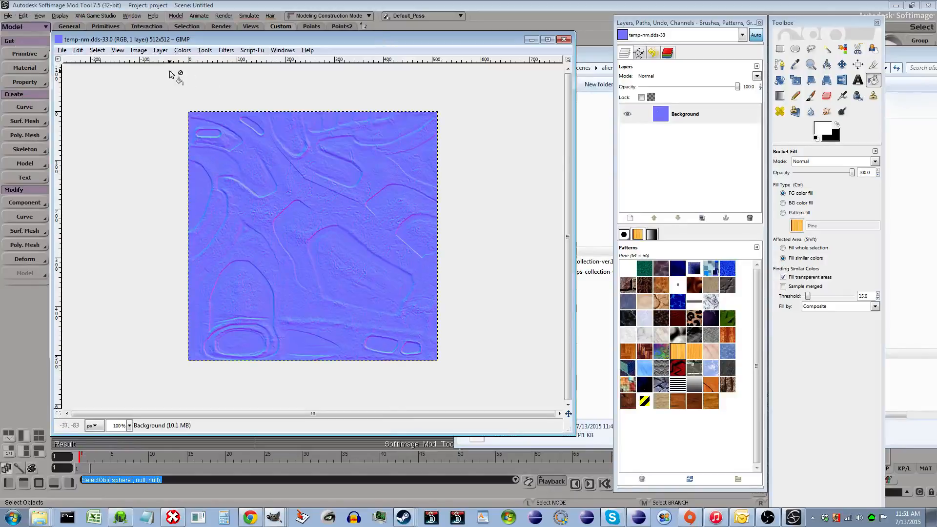
left_click(63, 51)
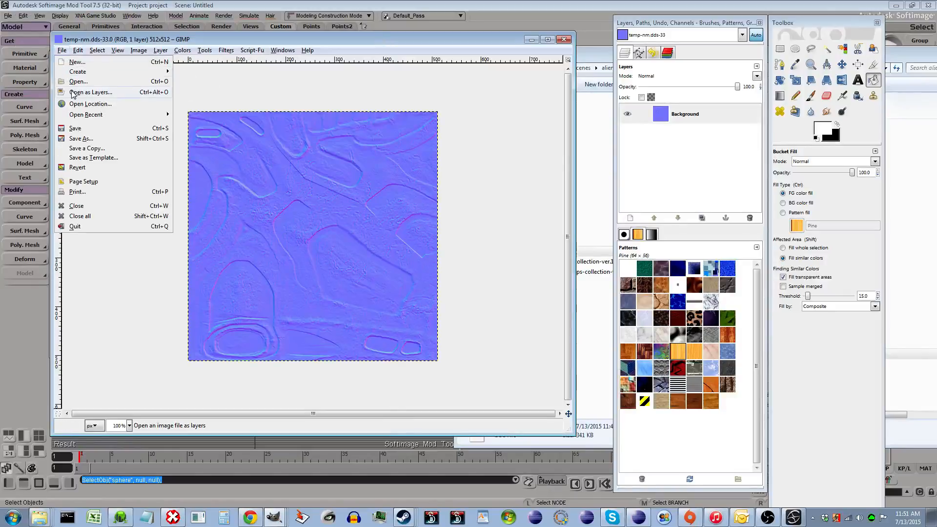
left_click(170, 140)
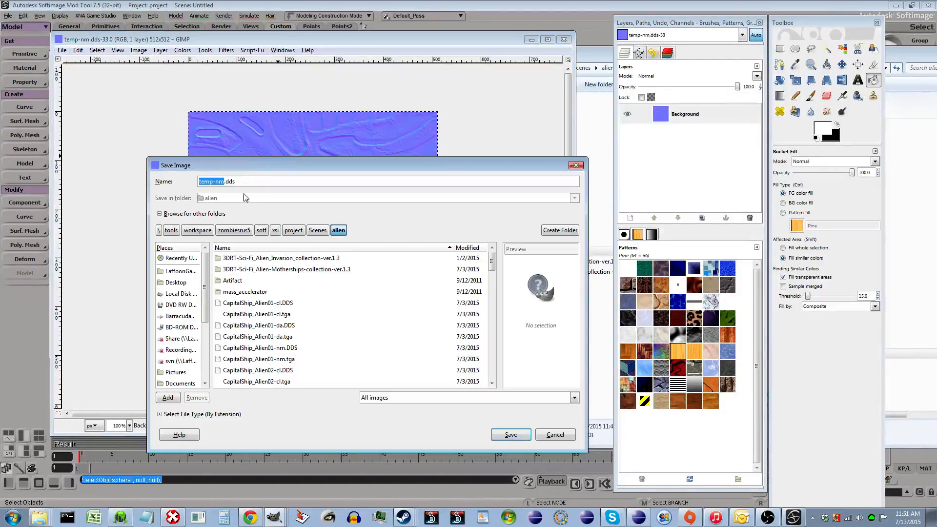
left_click(512, 433)
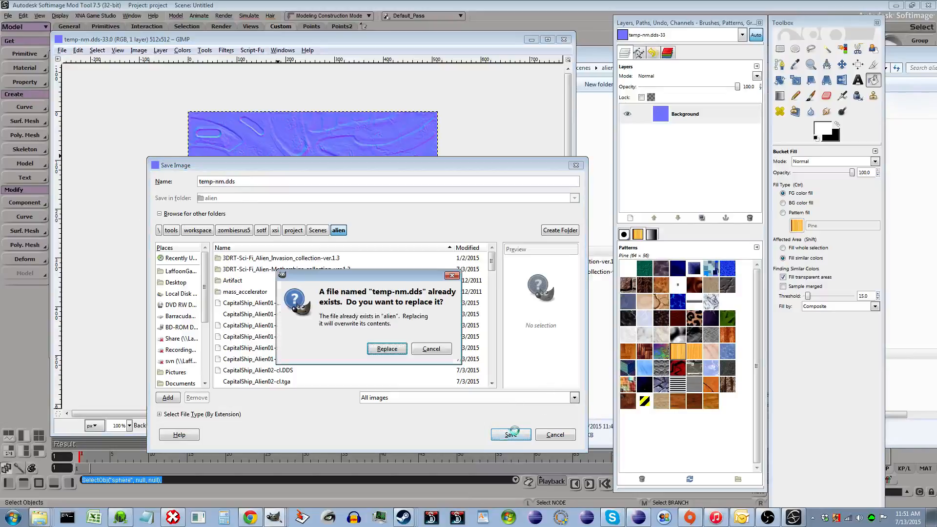
left_click(385, 349)
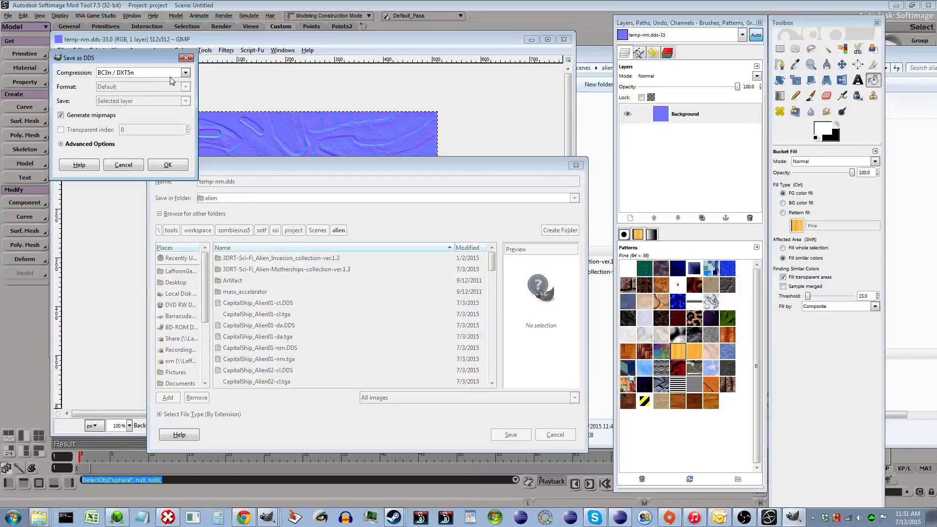
left_click(124, 167)
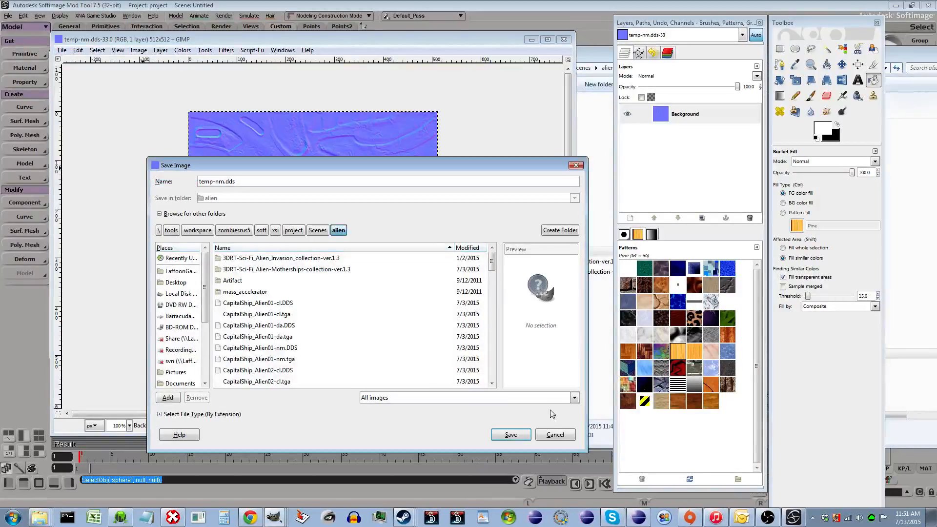
left_click(555, 434)
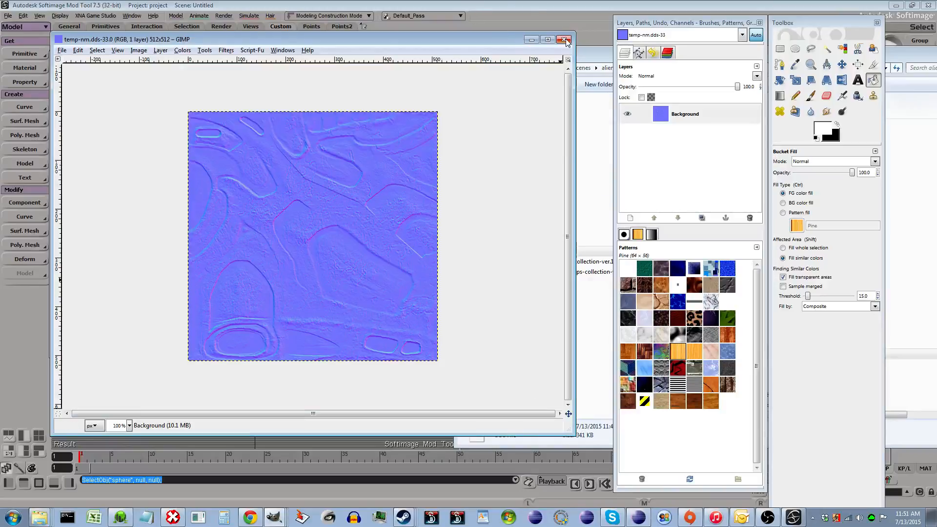
- Bring temp-nm.dds into the material's render tree and connect it to the Image node's tex input
left_click(512, 6)
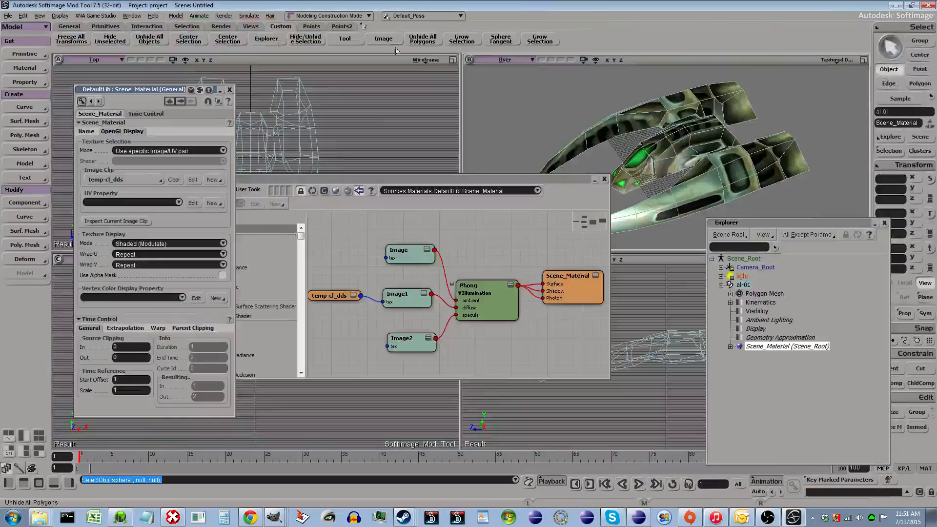
left_click(40, 517)
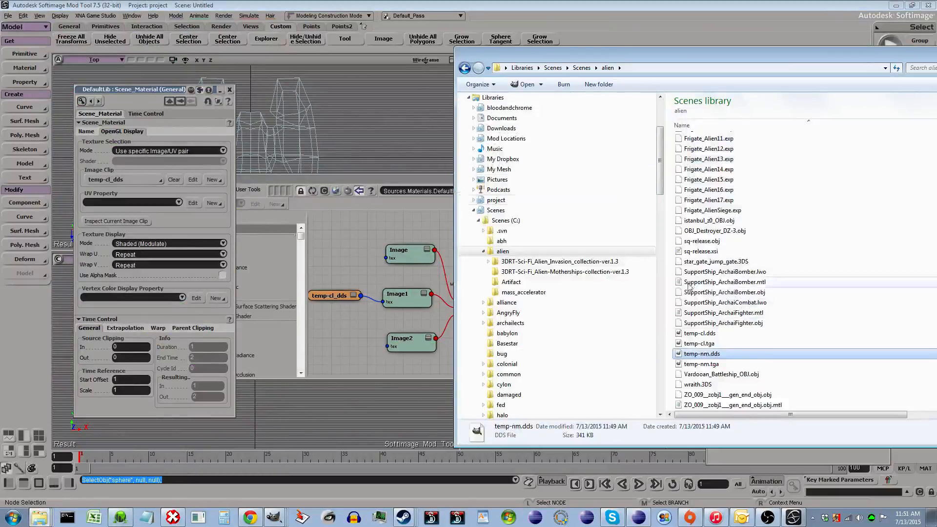
left_click(726, 354)
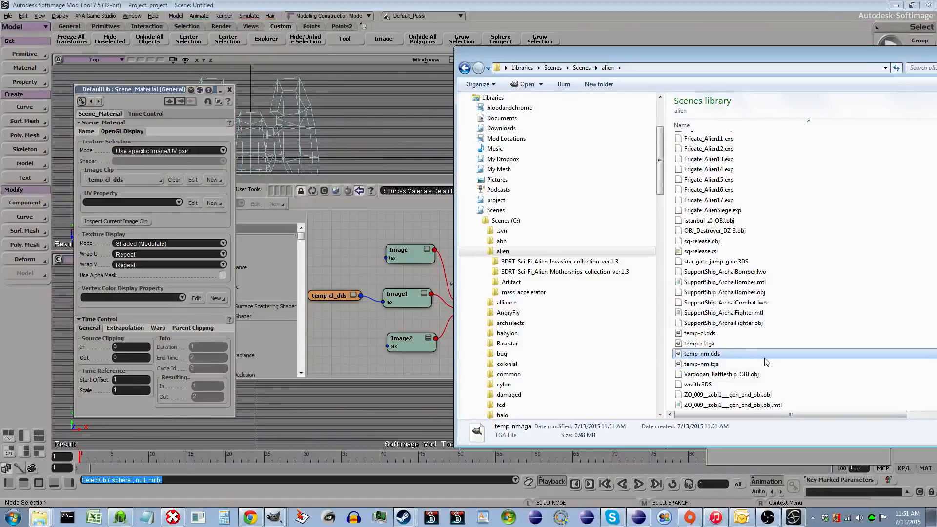
left_click_drag(702, 354, 419, 260)
left_click(360, 266)
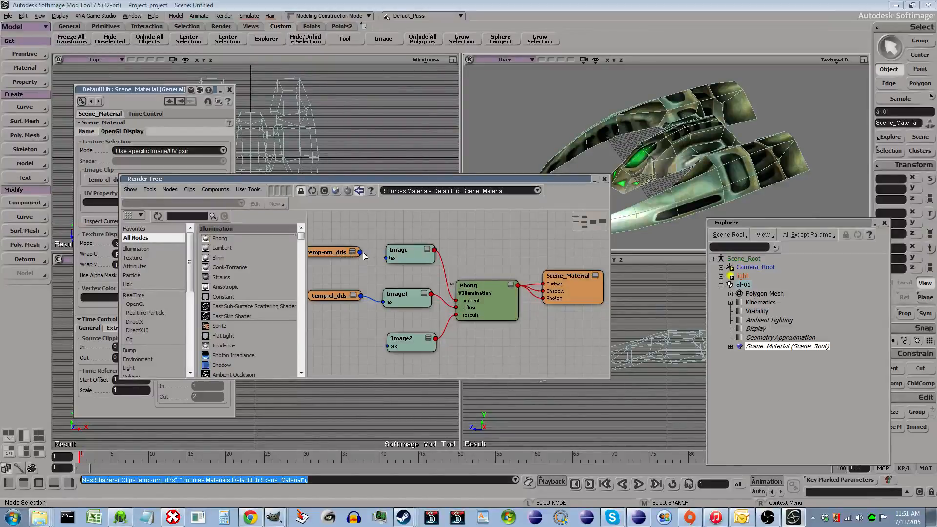
left_click_drag(360, 252, 402, 255)
left_click(420, 238)
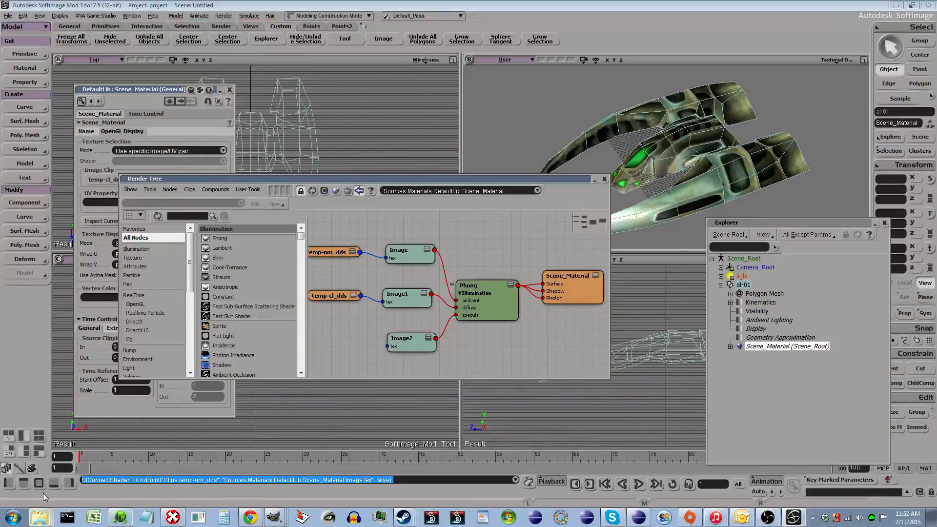
left_click(42, 507)
left_click(274, 517)
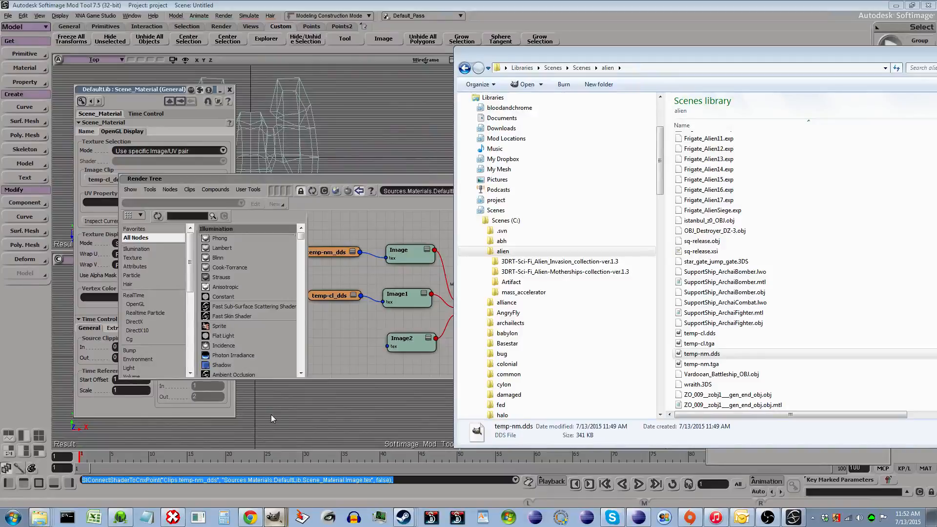
- Open temp-nm.dds in GIMP and paste the copied color texture over its whole canvas
double_click(706, 353)
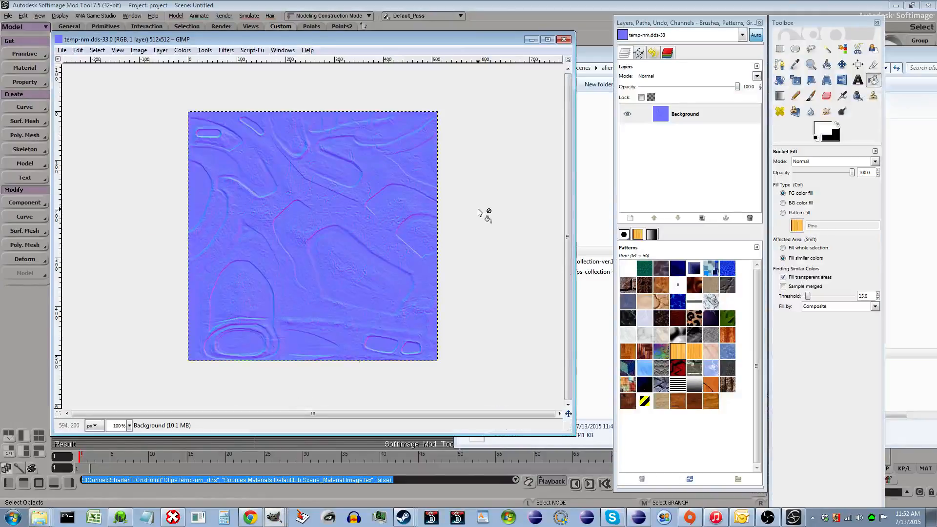
key("ctrl+a")
key("ctrl+v")
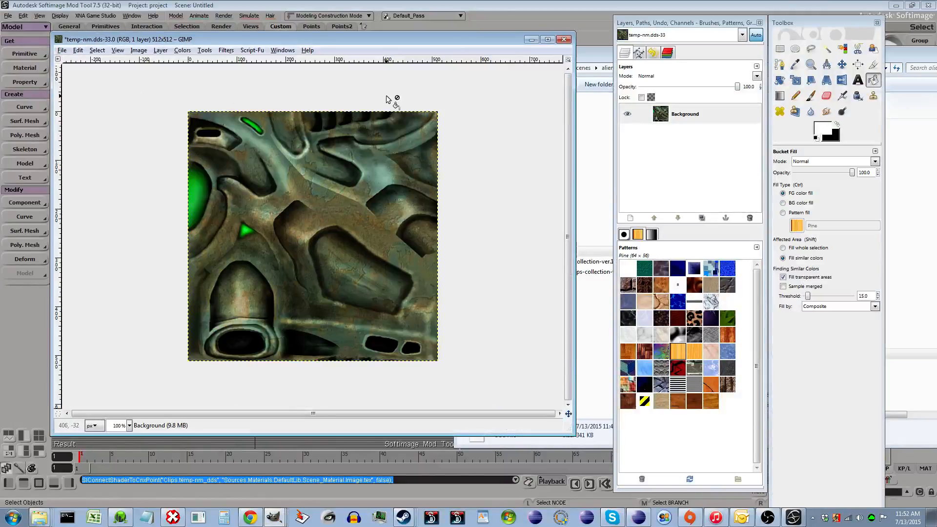
- Copy the pasted color texture and paste it as a new image
key("ctrl+c")
key("ctrl+shift+v")
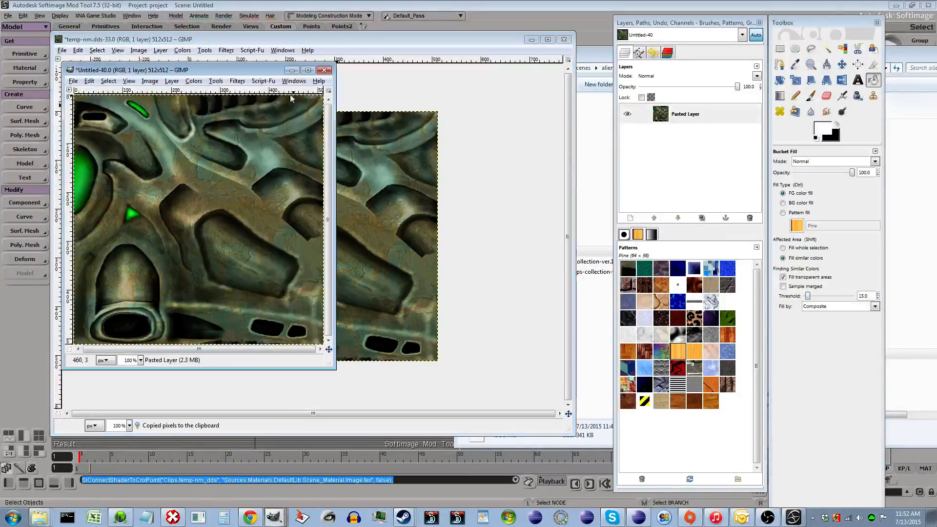
left_click_drag(236, 72, 418, 88)
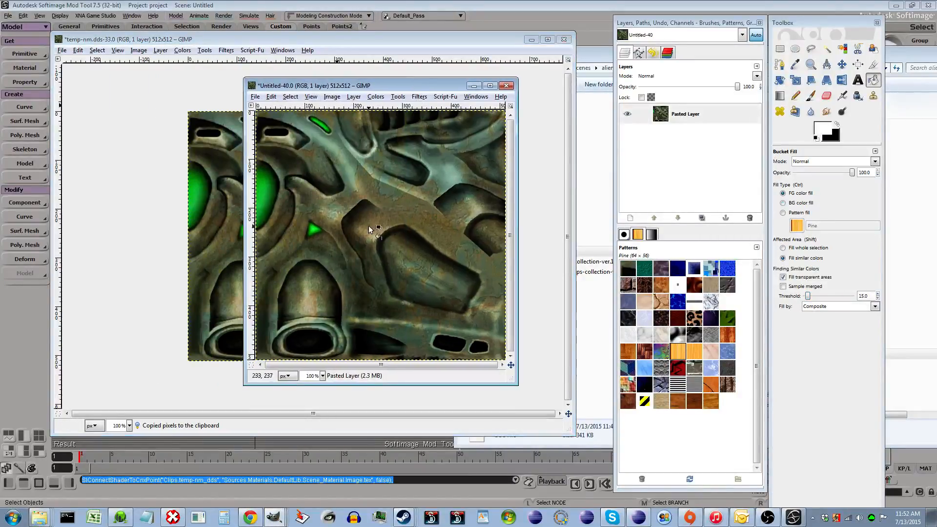
- Decompose the new image into separate red, green and blue component layers
key("r")
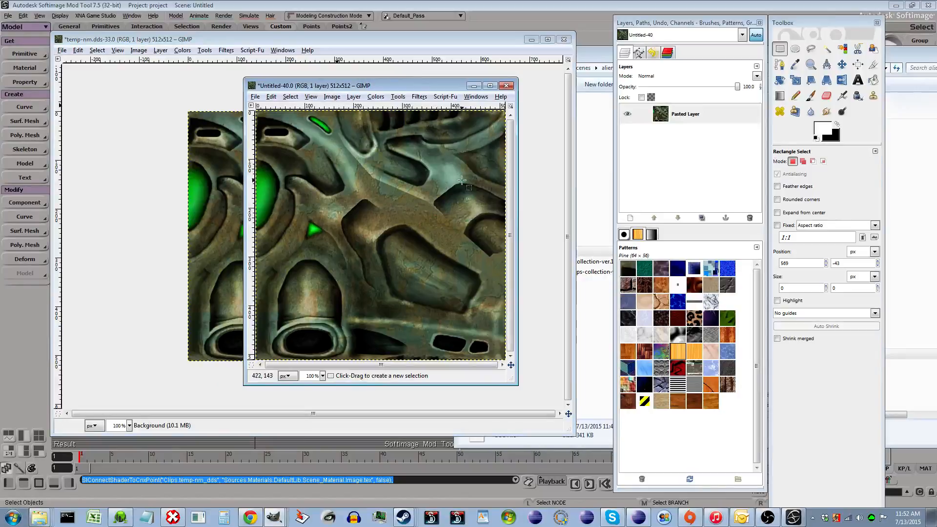
left_click(370, 97)
mouse_move(418, 265)
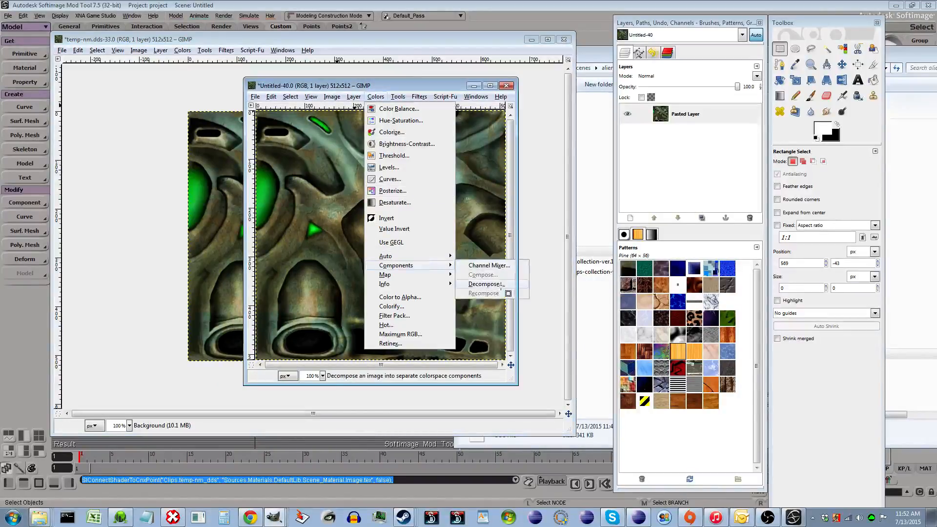
left_click(501, 286)
left_click(147, 165)
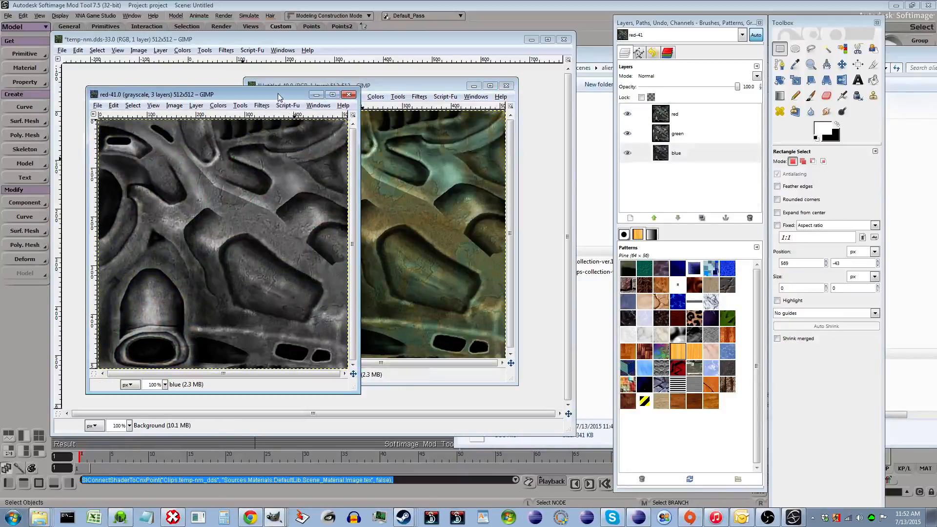
- Copy the color texture and paste it onto the red layer of the decomposed image
left_click_drag(278, 97, 336, 161)
left_click(435, 87)
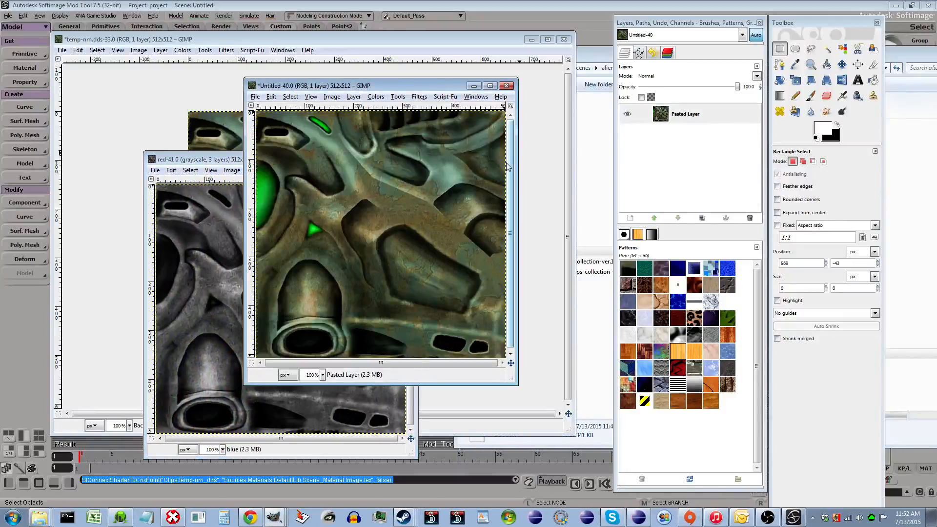
key("ctrl+c")
left_click(238, 161)
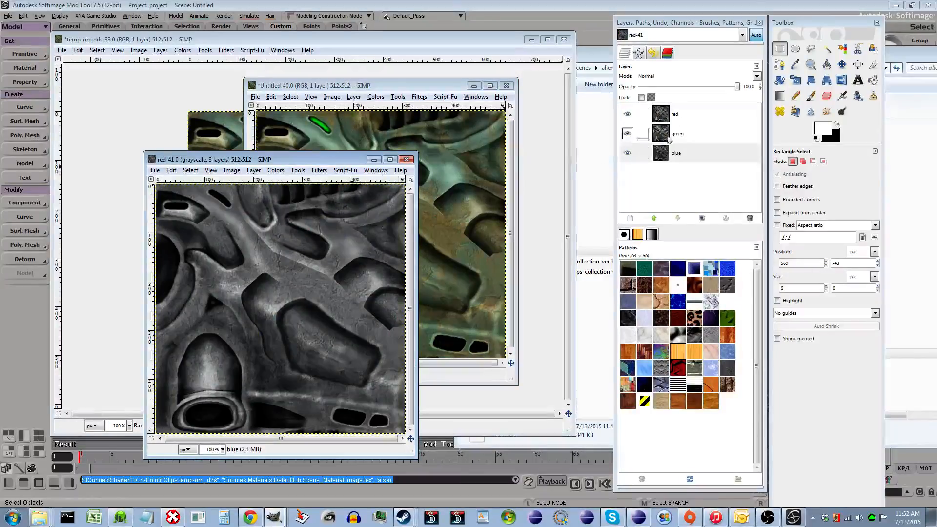
left_click(686, 116)
key("ctrl+v")
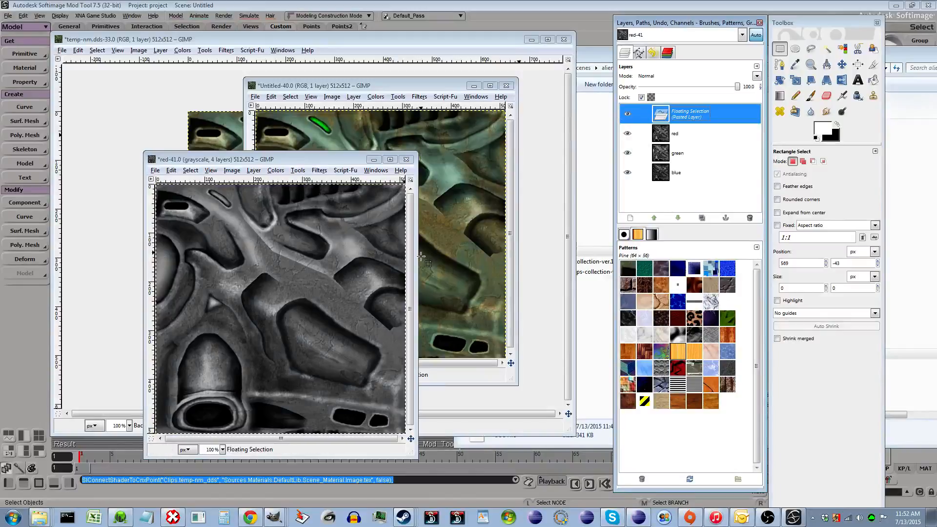
left_click_drag(418, 256, 526, 255)
left_click(488, 253)
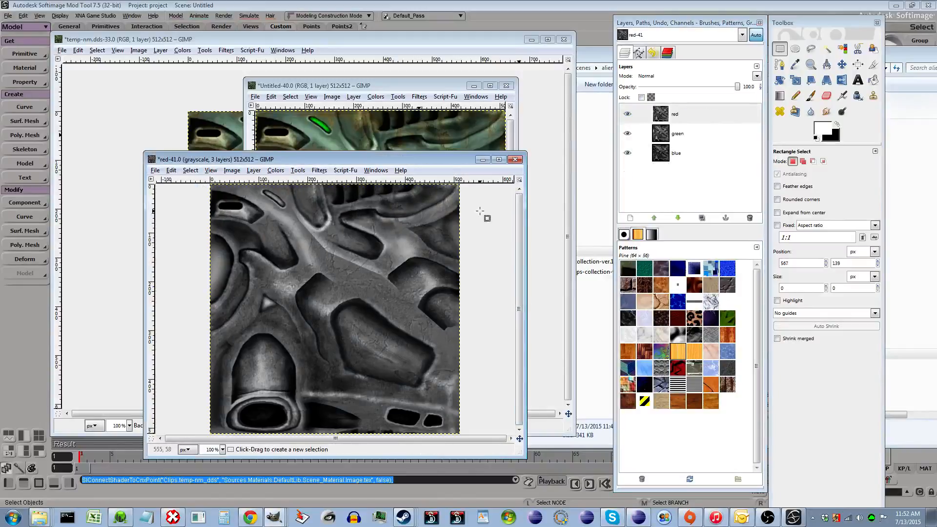
- Add a new transparent layer to the decomposed image
left_click_drag(447, 154, 447, 115)
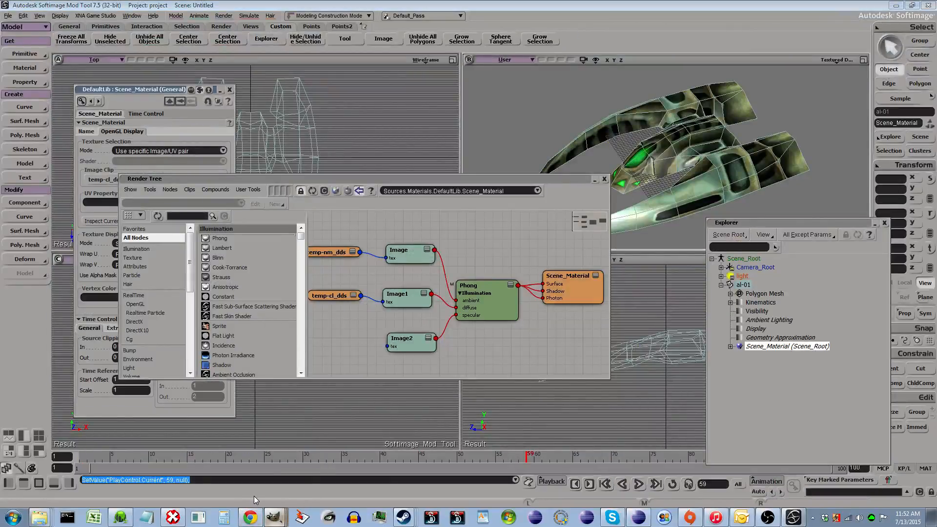
left_click(274, 517)
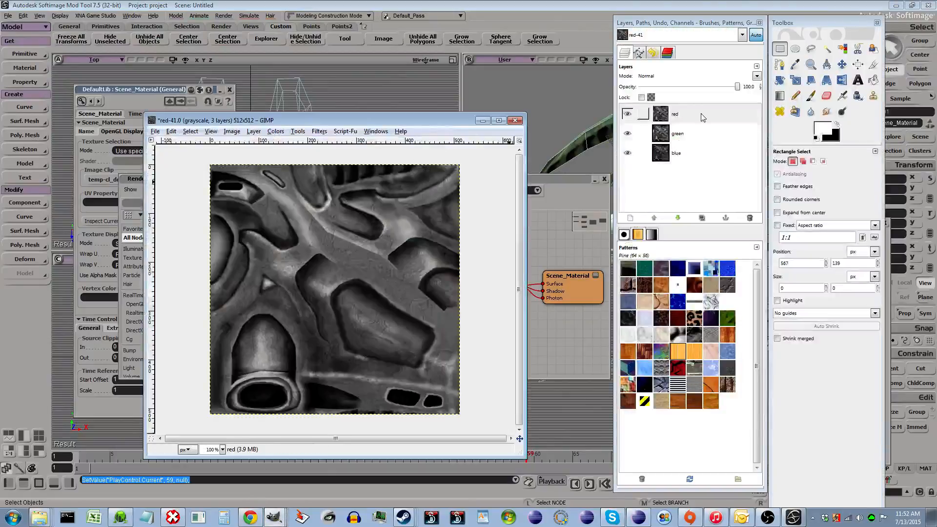
left_click(684, 155)
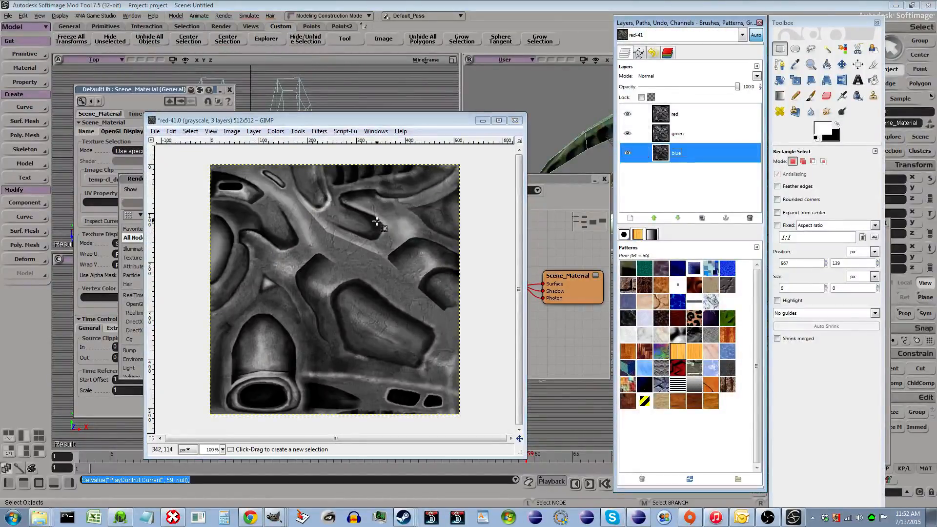
right_click(672, 153)
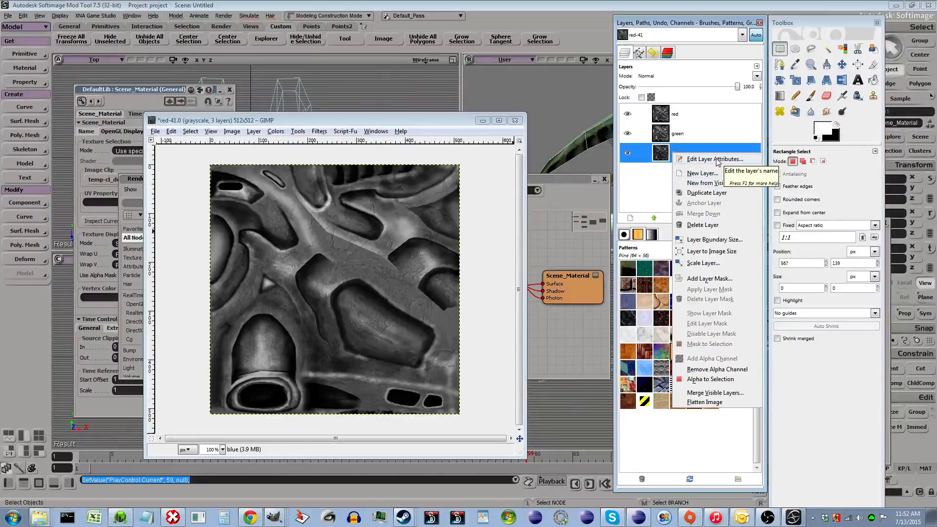
left_click(703, 172)
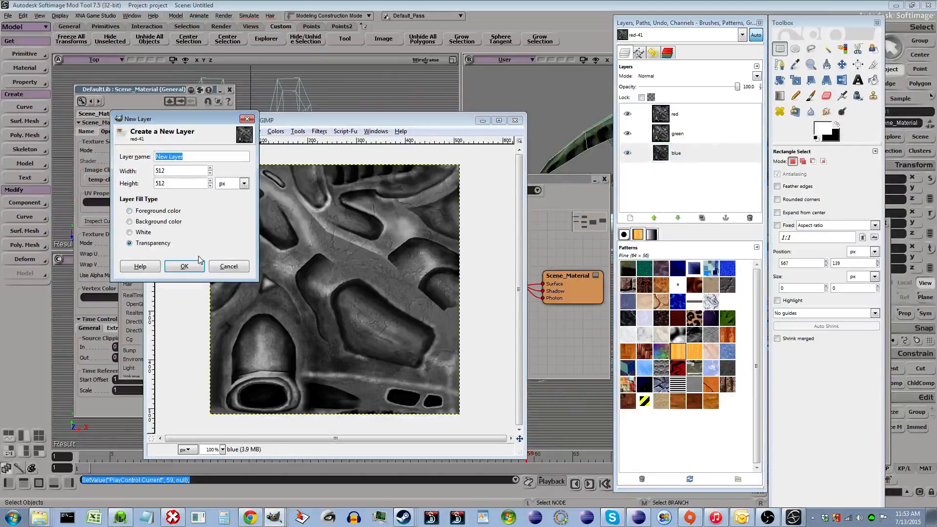
left_click(184, 266)
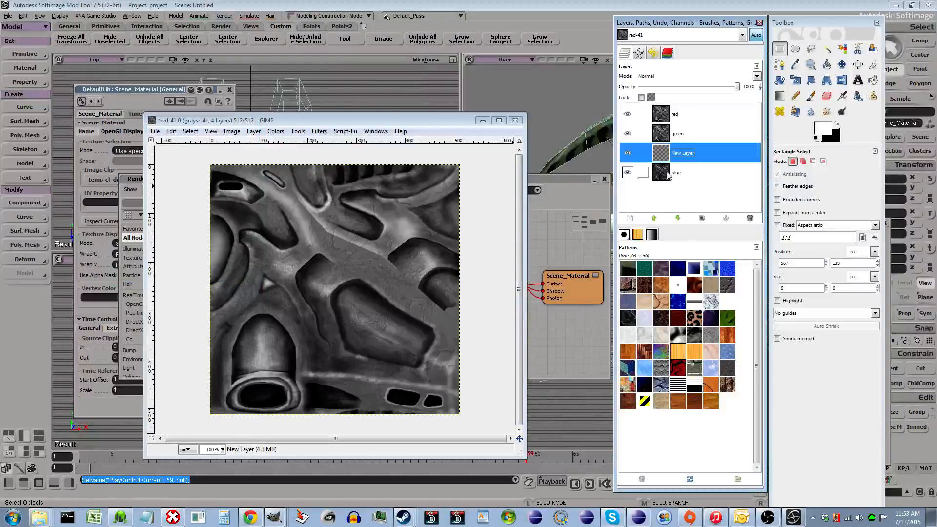
- Rename the red layer to specular and the green layer to light
double_click(683, 113)
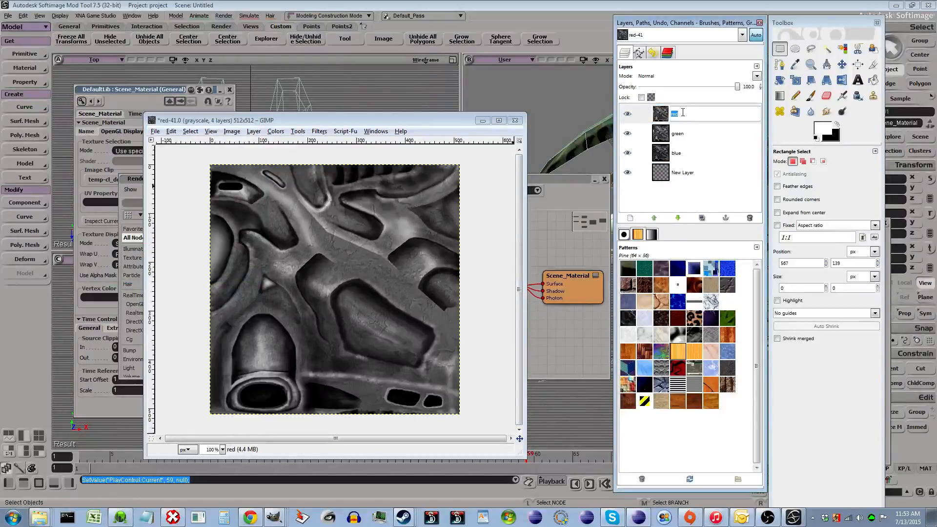
type("specular")
key("Return")
double_click(683, 135)
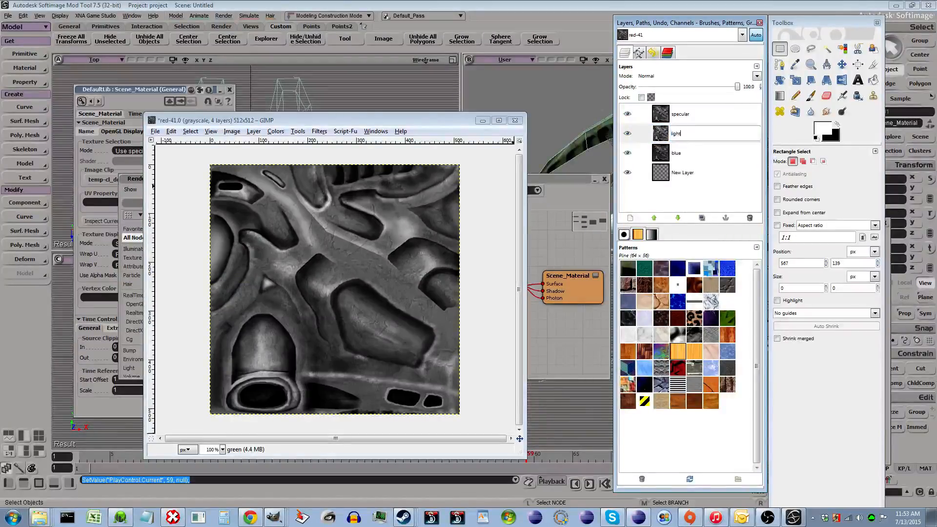
type("light")
key("Return")
- Rename the new transparent layer to bloom
double_click(684, 153)
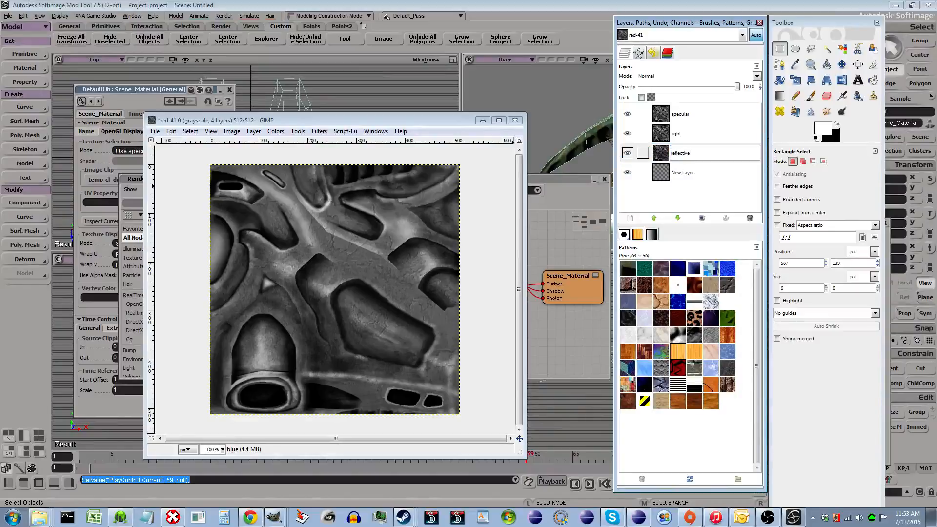
double_click(751, 178)
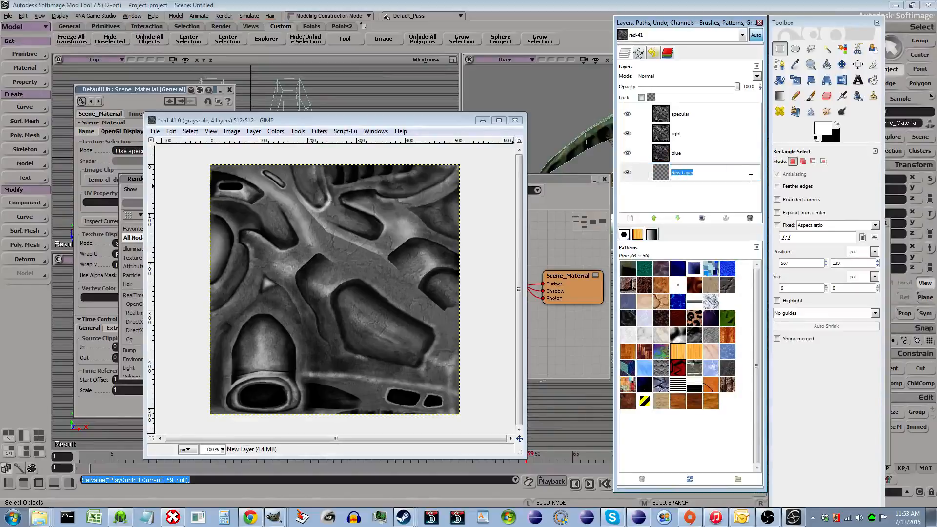
type("bloom")
key("Return")
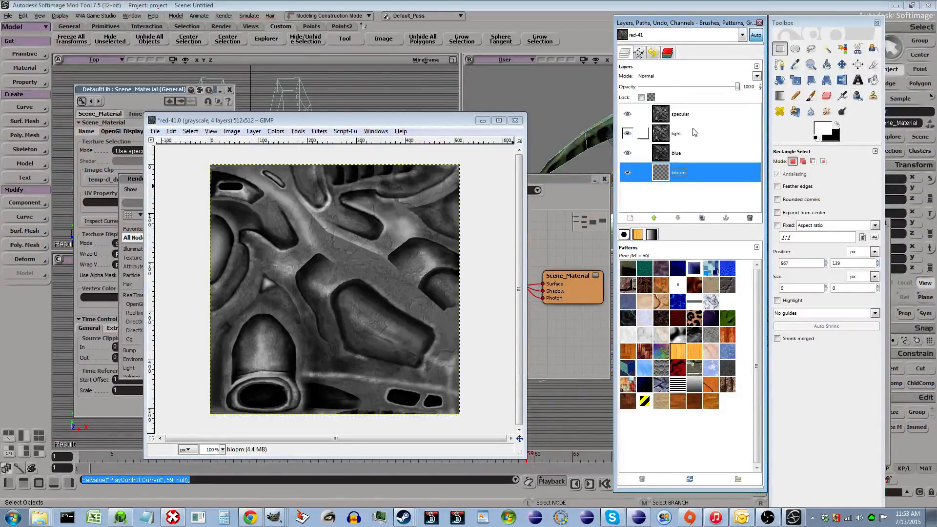
- Clear the light layer and fill the light and bloom layers with black using Bucket Fill
left_click(722, 135)
key("Delete")
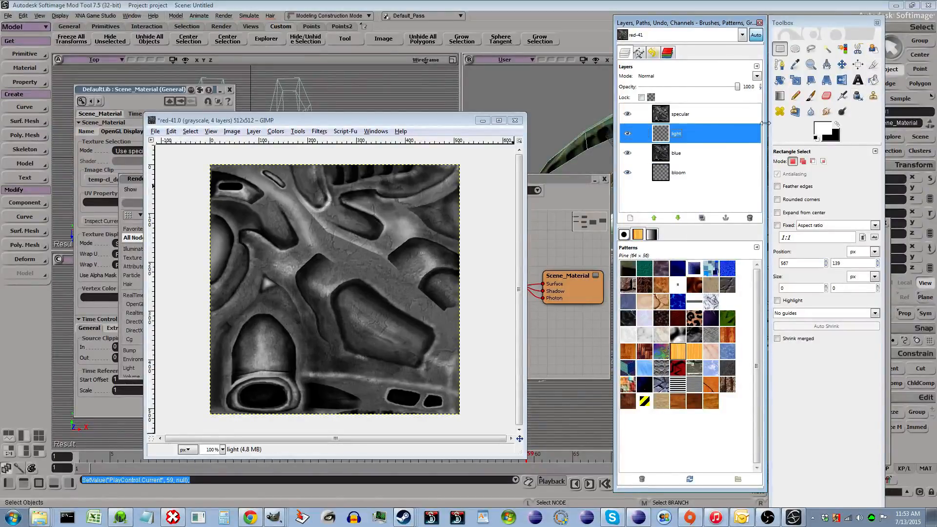
left_click(838, 126)
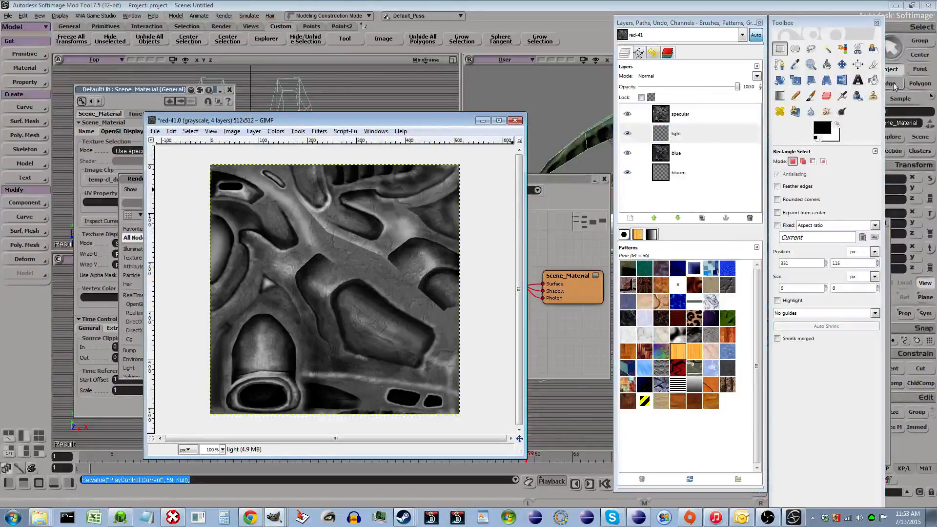
left_click(874, 80)
left_click(310, 272)
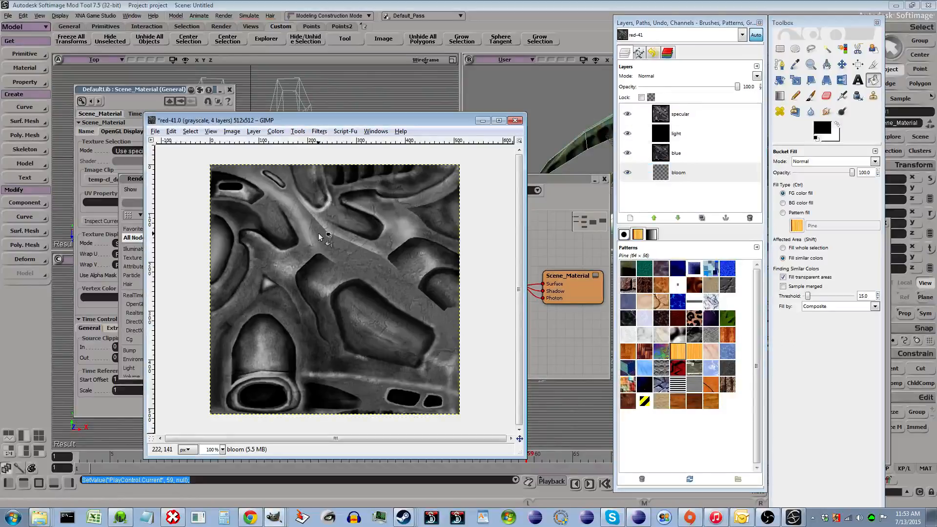
left_click(677, 117)
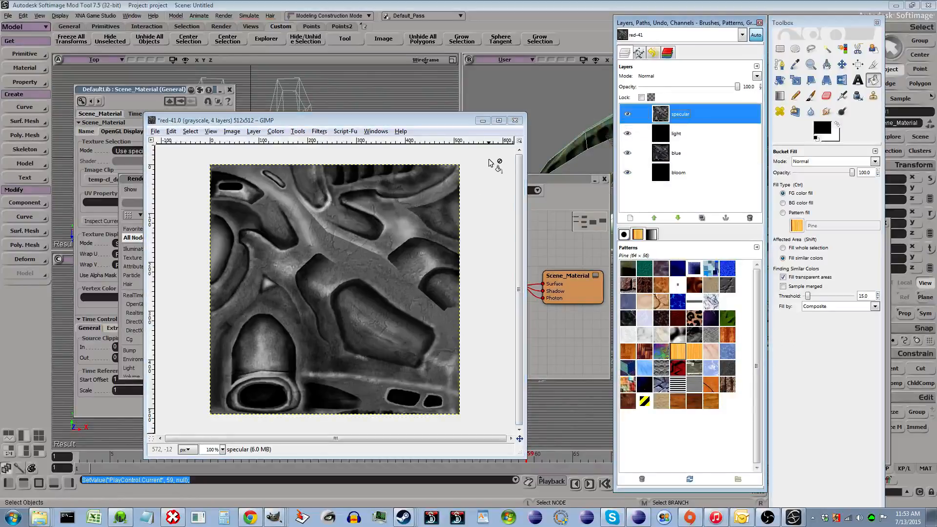
- Paste the color texture into the decomposed image again and reselect the specular layer
left_click_drag(433, 125, 504, 159)
left_click_drag(313, 159, 185, 69)
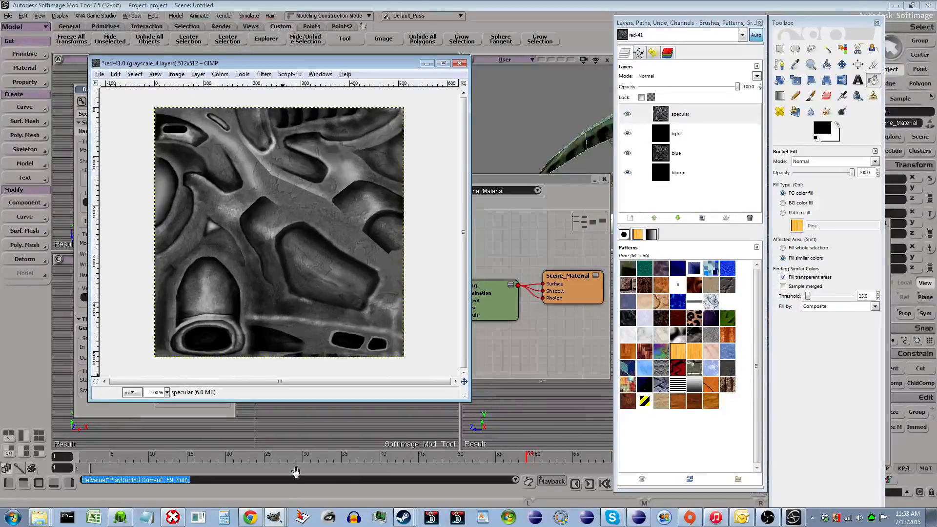
left_click(269, 483)
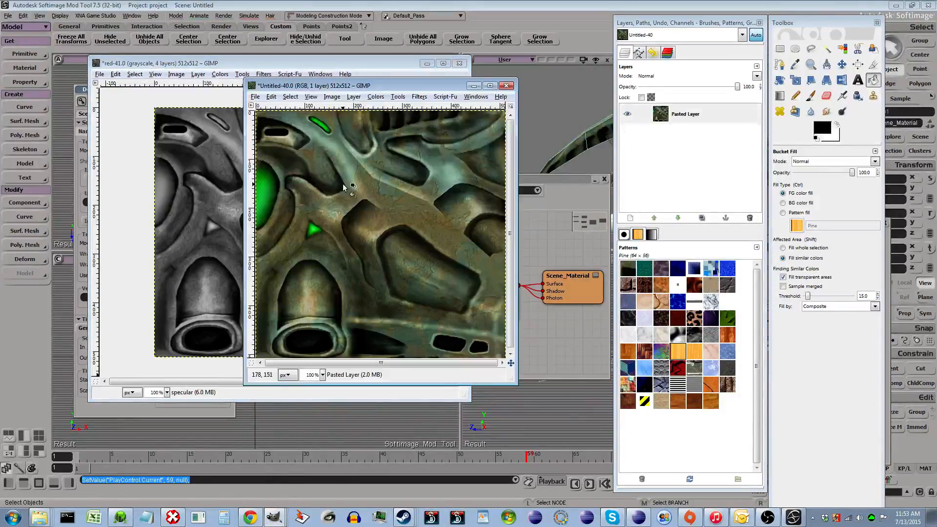
left_click(184, 64)
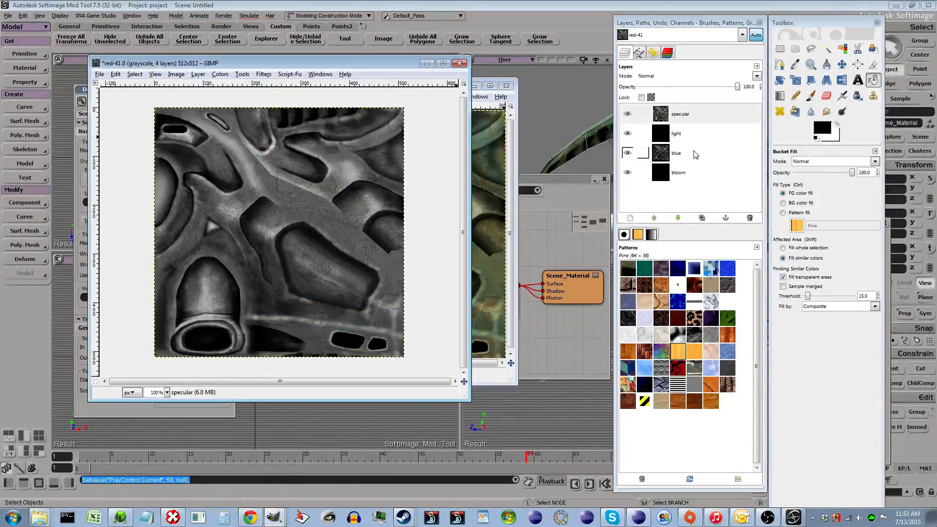
key("ctrl+v")
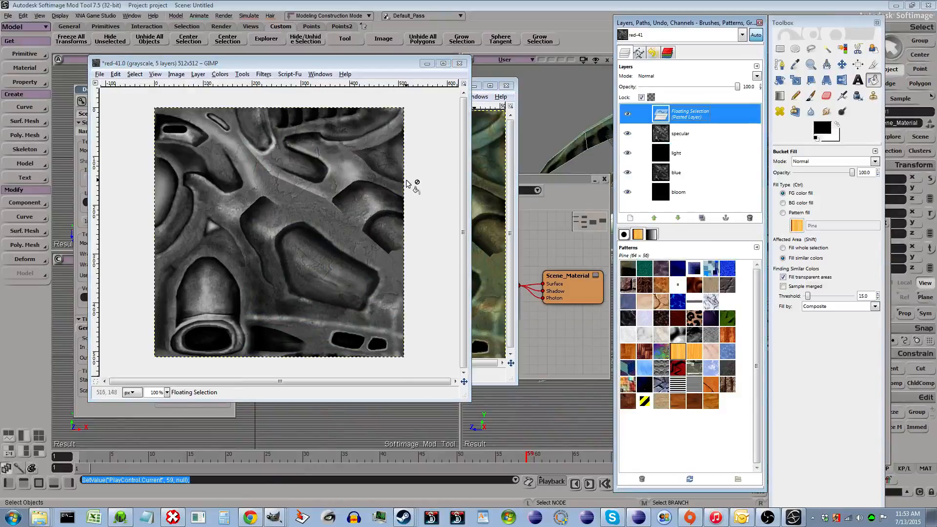
key("r")
left_click(436, 167)
left_click(628, 114)
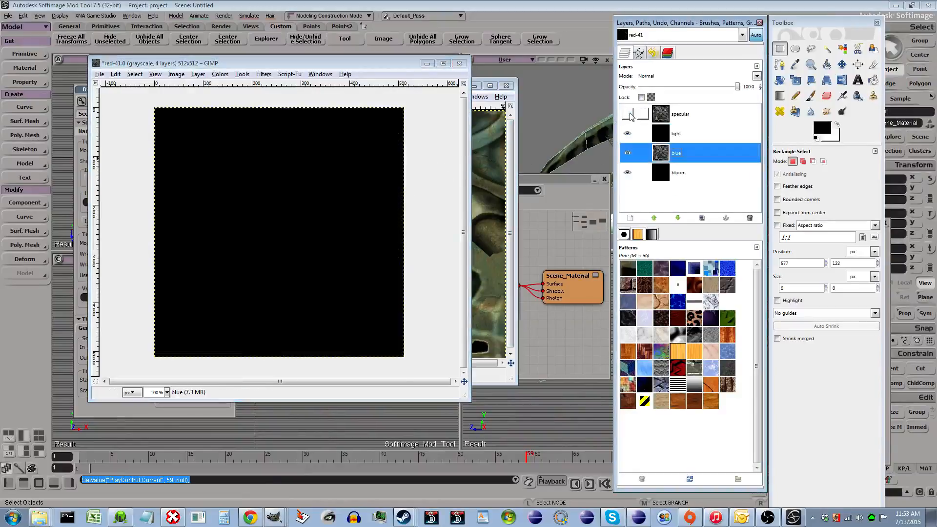
left_click(628, 114)
left_click(678, 119)
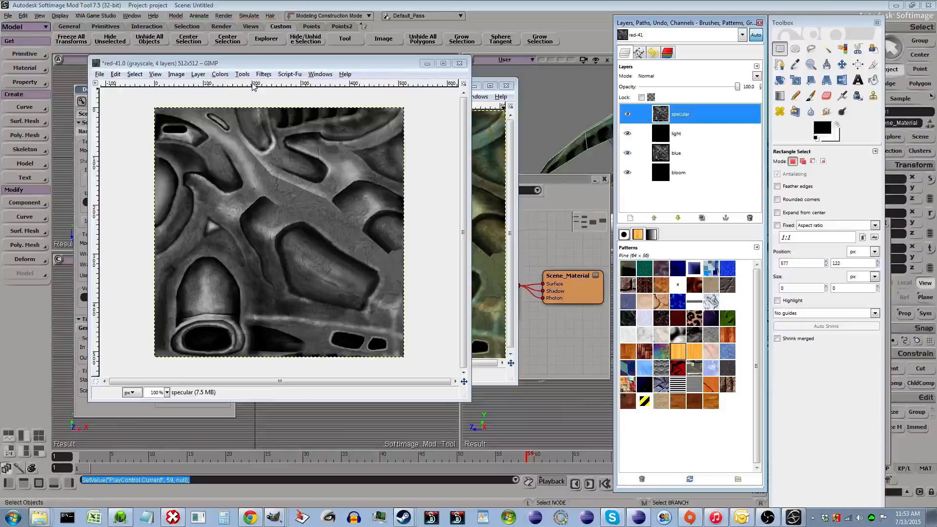
- Raise the specular layer's brightness and contrast to 70 each with Brightness-Contrast
left_click(220, 74)
left_click(220, 73)
left_click(220, 74)
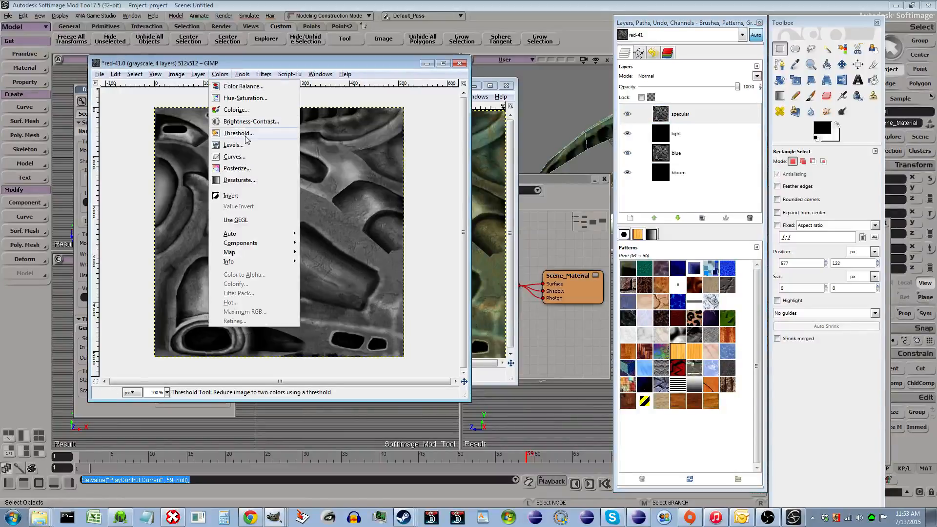
left_click(249, 122)
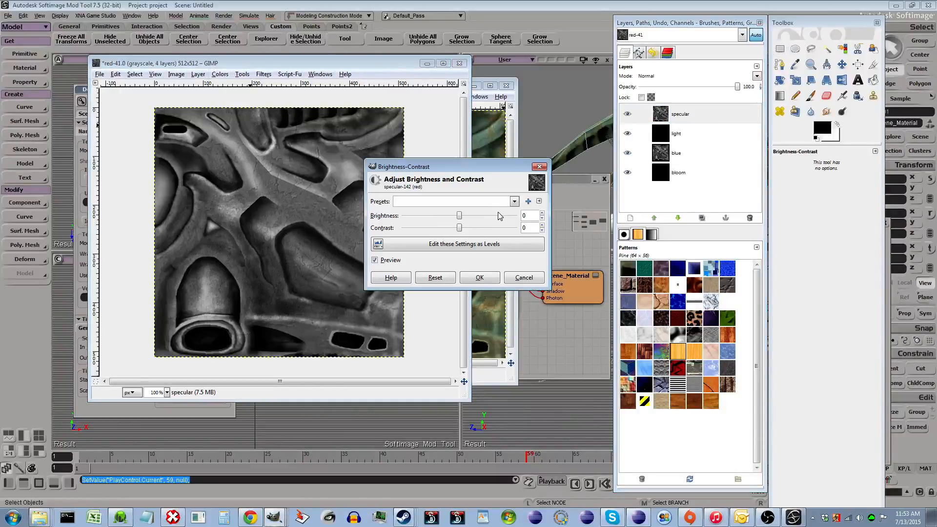
left_click(500, 217)
left_click(504, 228)
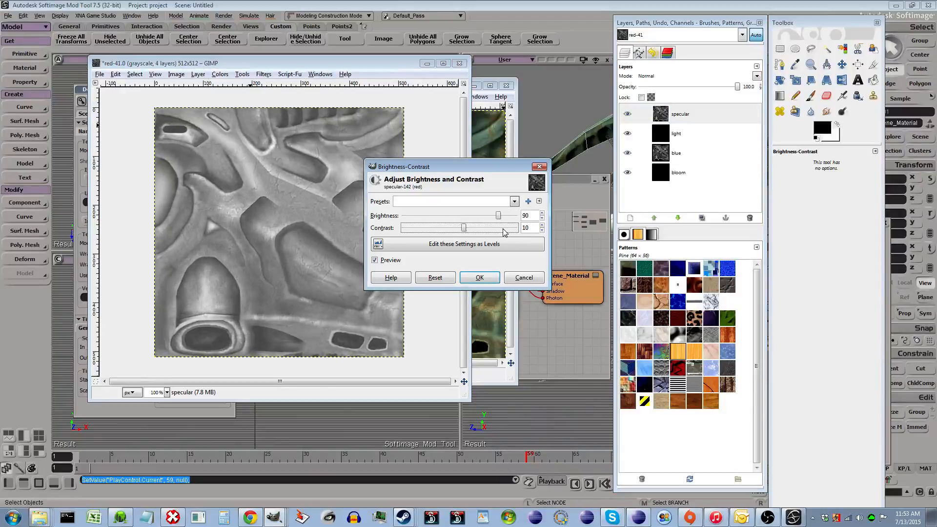
left_click(479, 227)
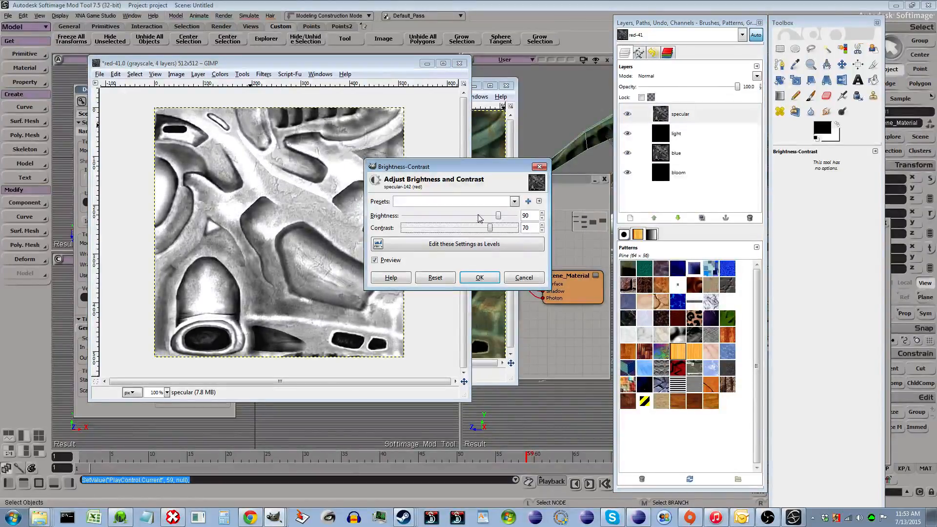
left_click(479, 218)
left_click(479, 218)
left_click(509, 229)
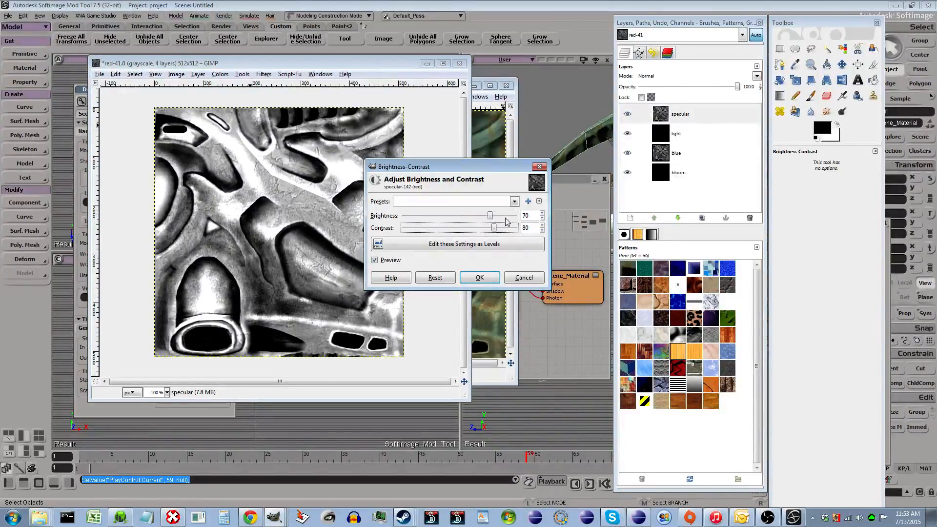
left_click(508, 217)
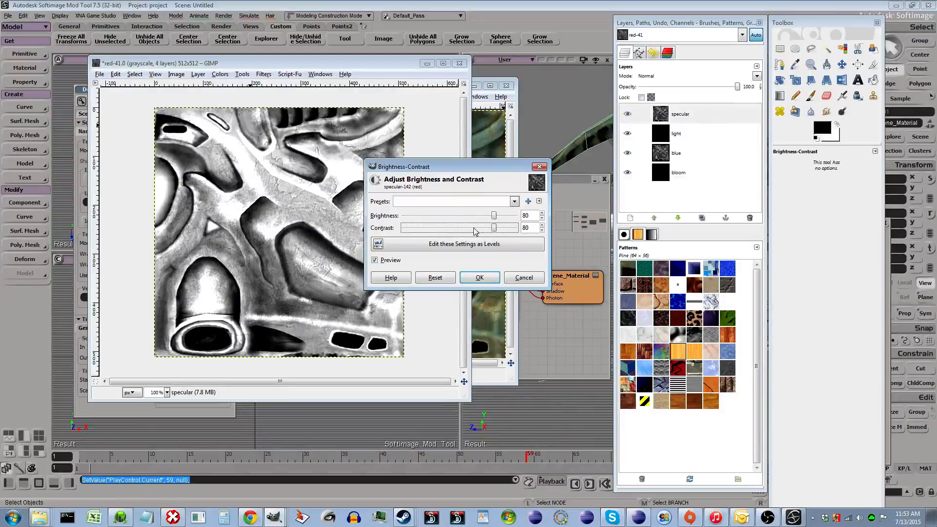
left_click(475, 228)
left_click(469, 218)
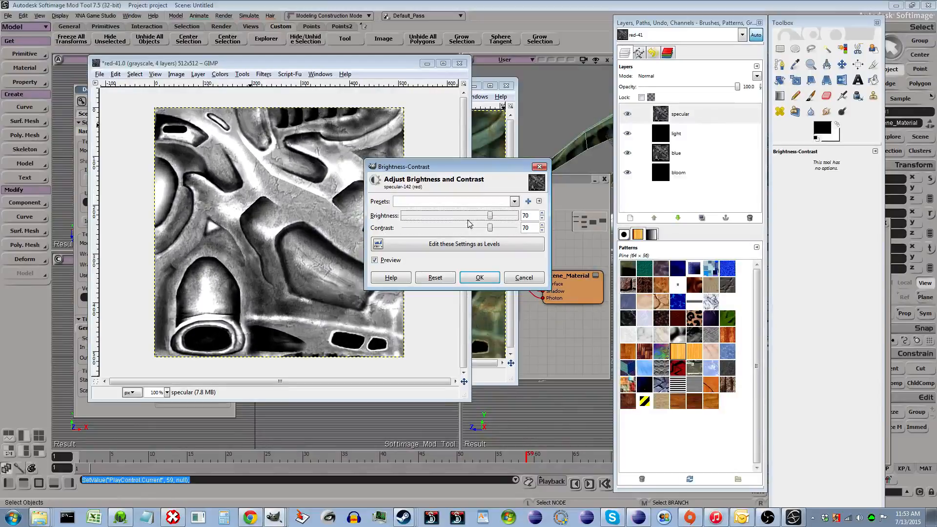
left_click(478, 278)
- Decompose the team color texture image into separate RGBA channel layers
key("r")
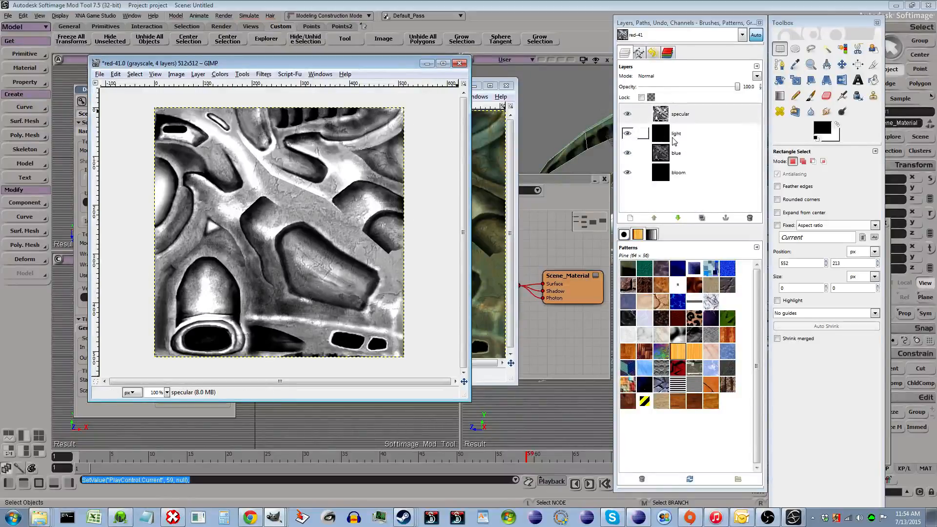
left_click(675, 137)
left_click(496, 376)
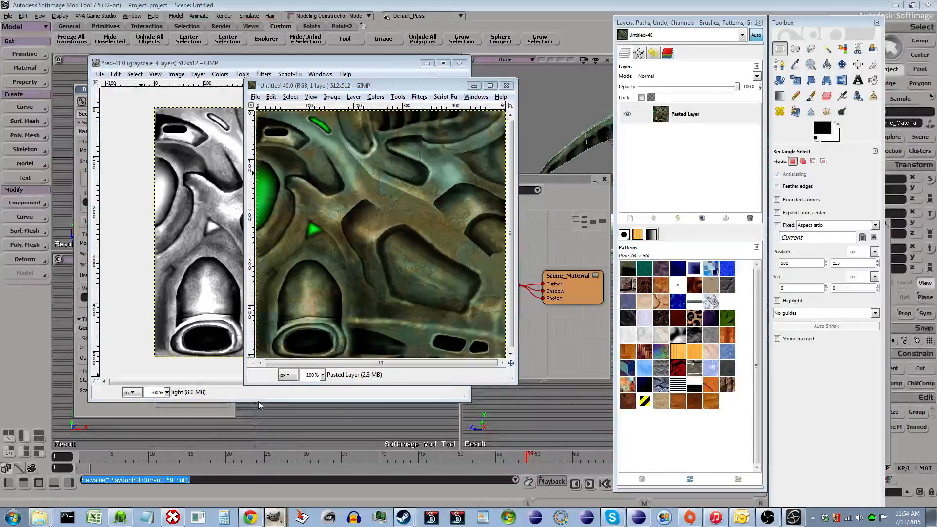
left_click(343, 106)
left_click(345, 106)
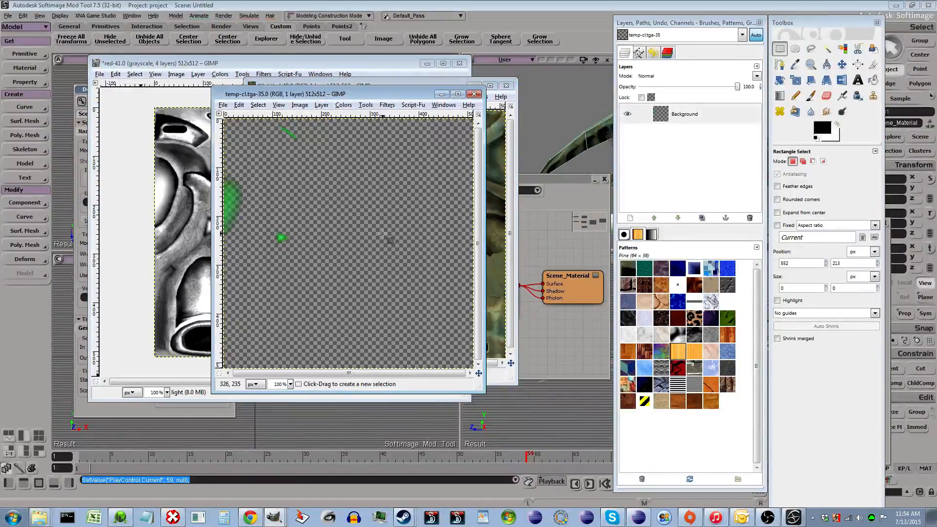
left_click(345, 106)
mouse_move(371, 274)
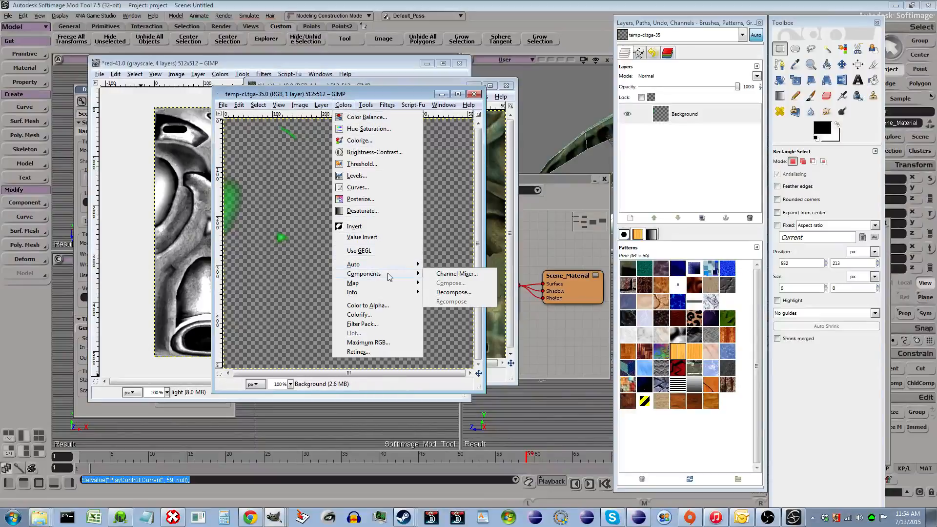
left_click(447, 295)
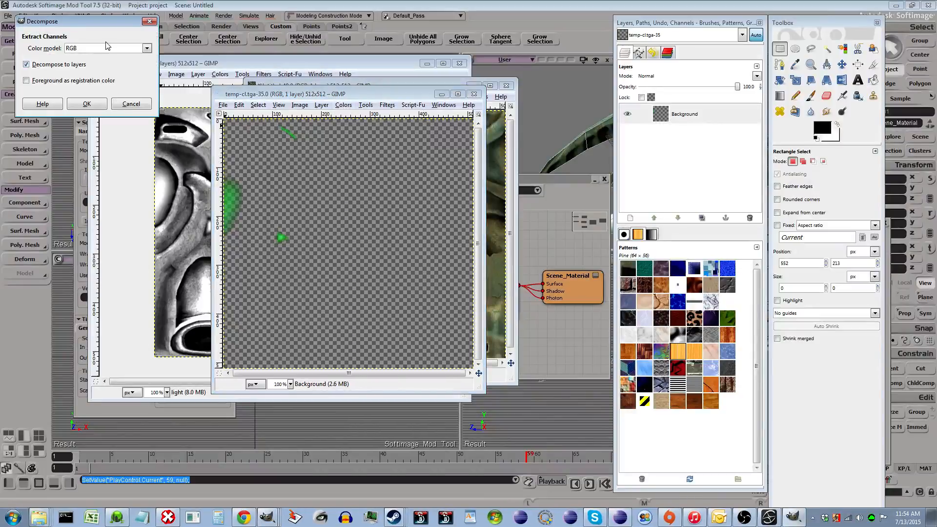
left_click(111, 49)
left_click(103, 71)
left_click(88, 104)
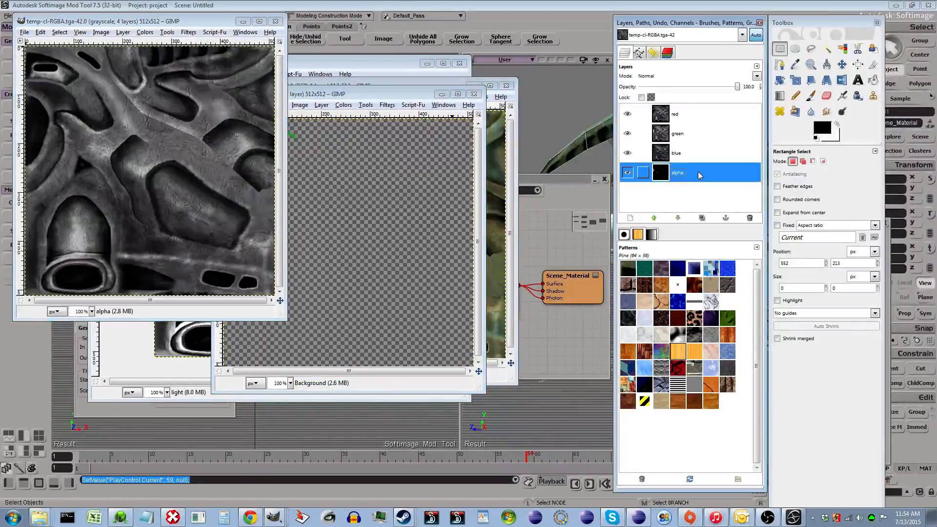
- Copy the decomposed alpha layer and paste it into the light layer of the specular image
key("ctrl+c")
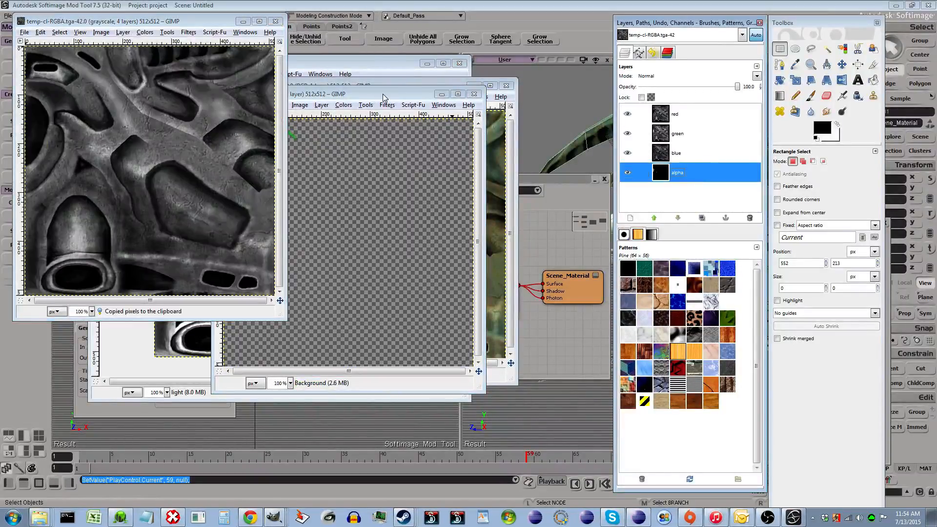
left_click(245, 23)
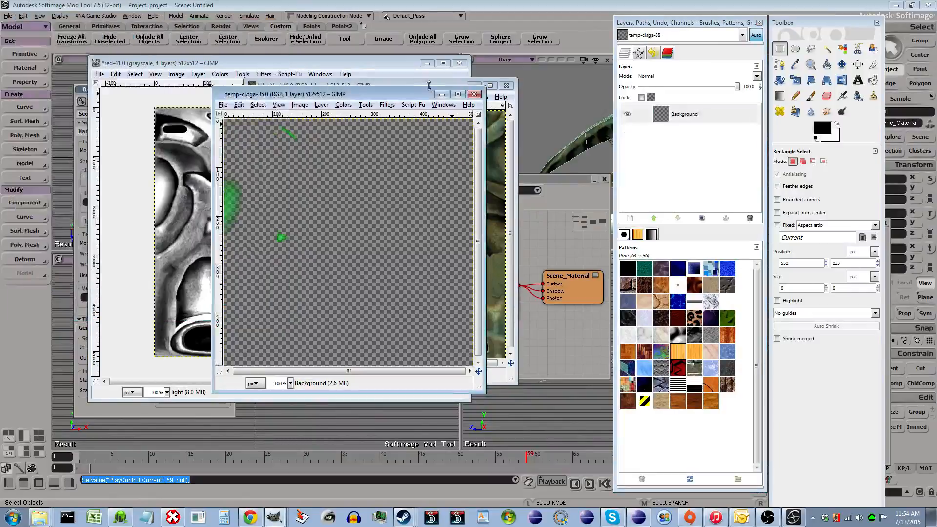
left_click(443, 96)
left_click(309, 66)
key("ctrl+v")
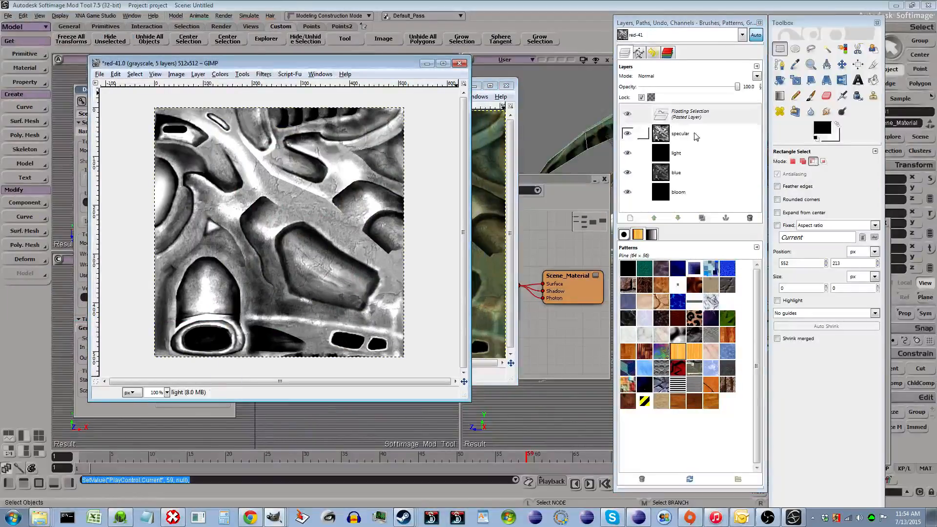
left_click(438, 153)
left_click(628, 115)
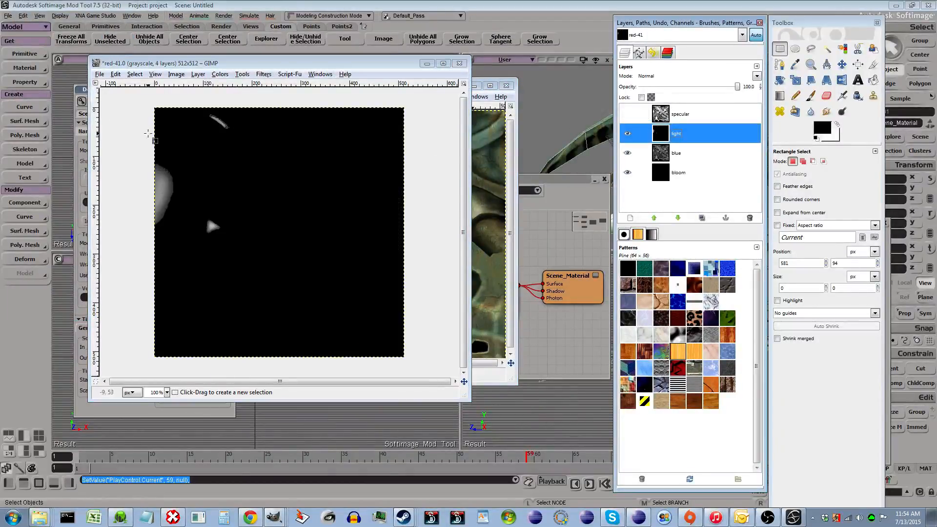
- Hide the specular and light layers and select the blue layer
left_click(665, 175)
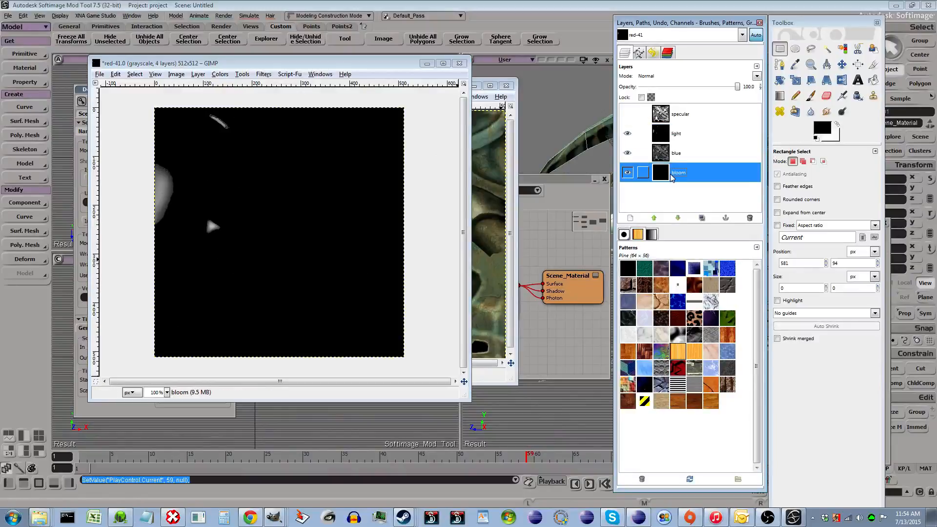
left_click(628, 133)
left_click(644, 152)
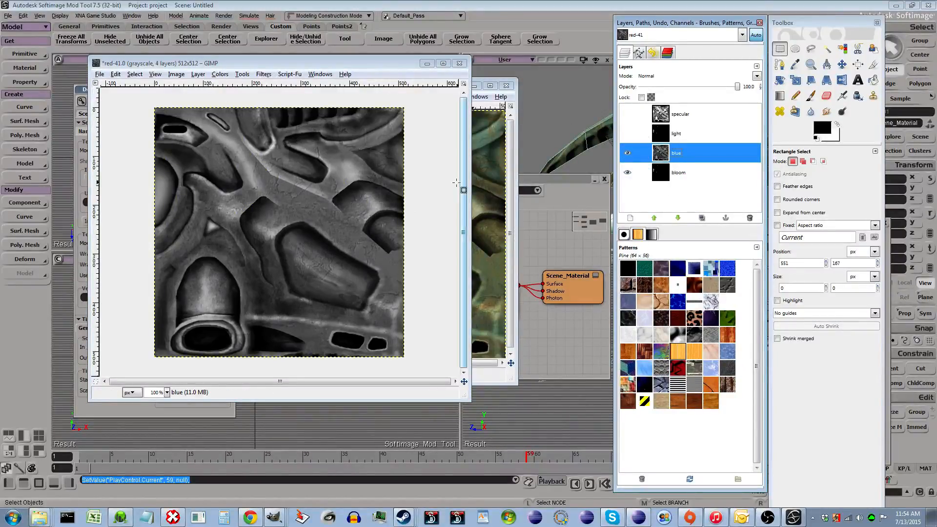
- Set the blue layer's brightness and contrast to 40 each with Brightness-Contrast
left_click(220, 75)
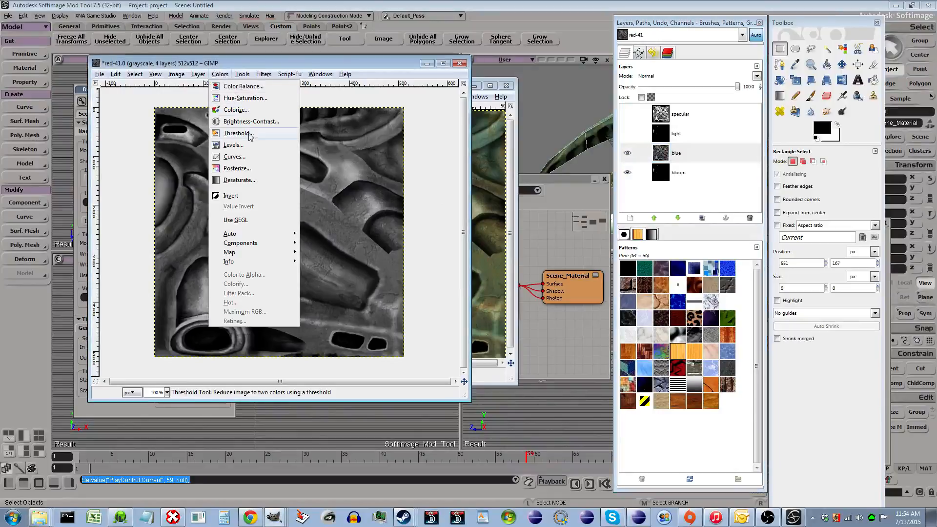
left_click(251, 121)
left_click_drag(432, 213, 411, 215)
left_click_drag(501, 218, 515, 221)
left_click(455, 217)
left_click(455, 217)
left_click(454, 217)
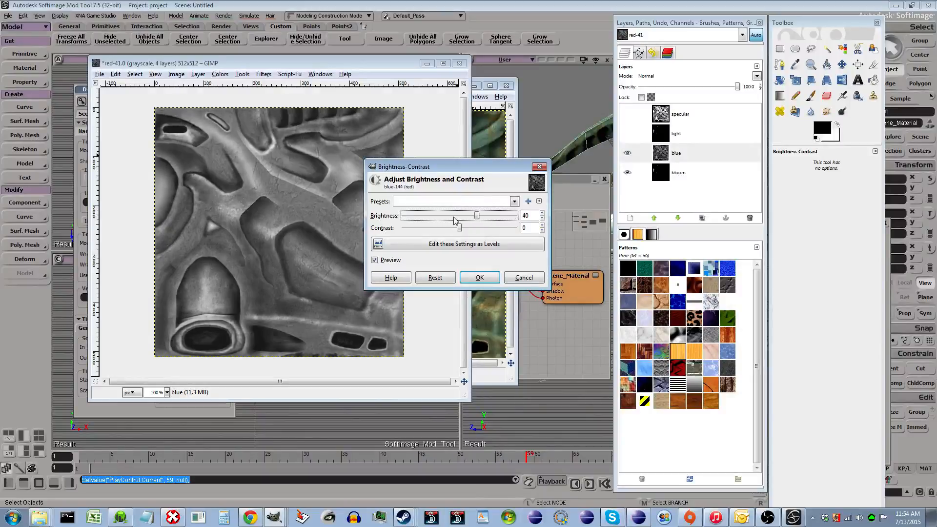
left_click(491, 228)
left_click(491, 228)
left_click(491, 228)
left_click(492, 230)
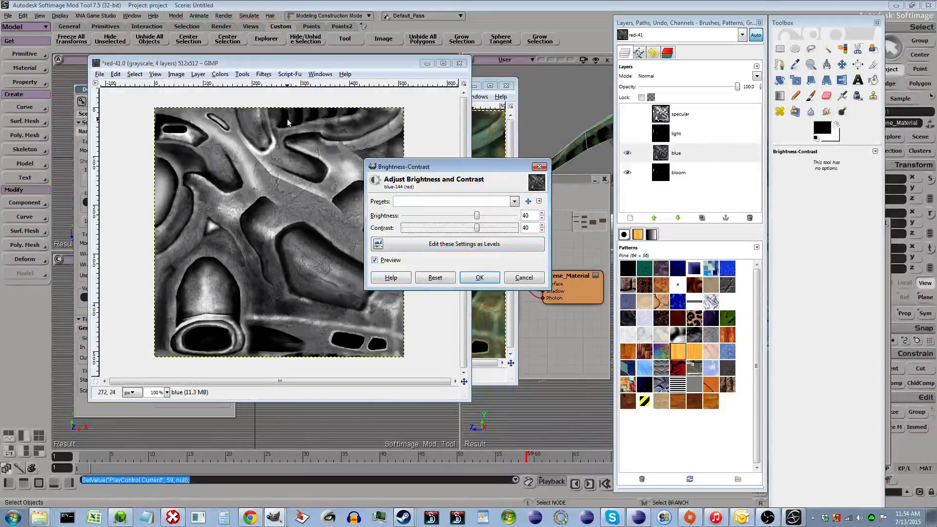
left_click(477, 278)
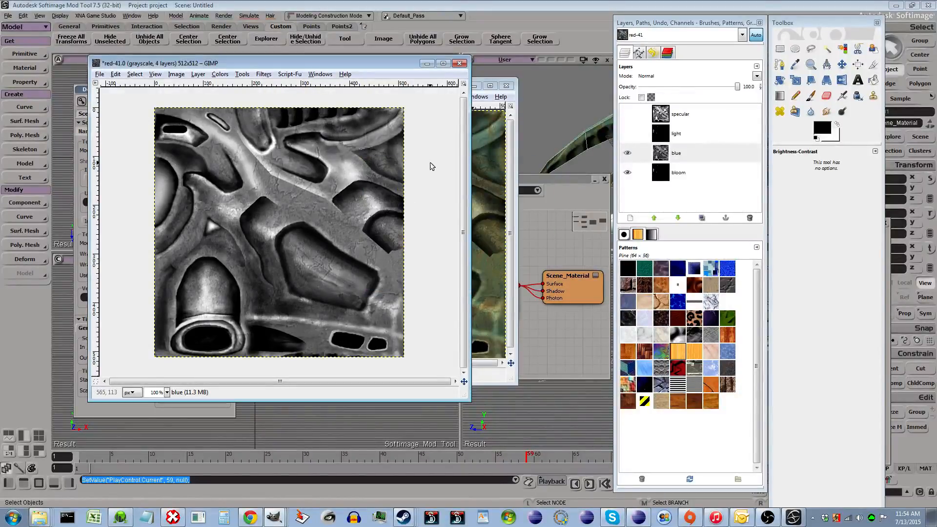
key("r")
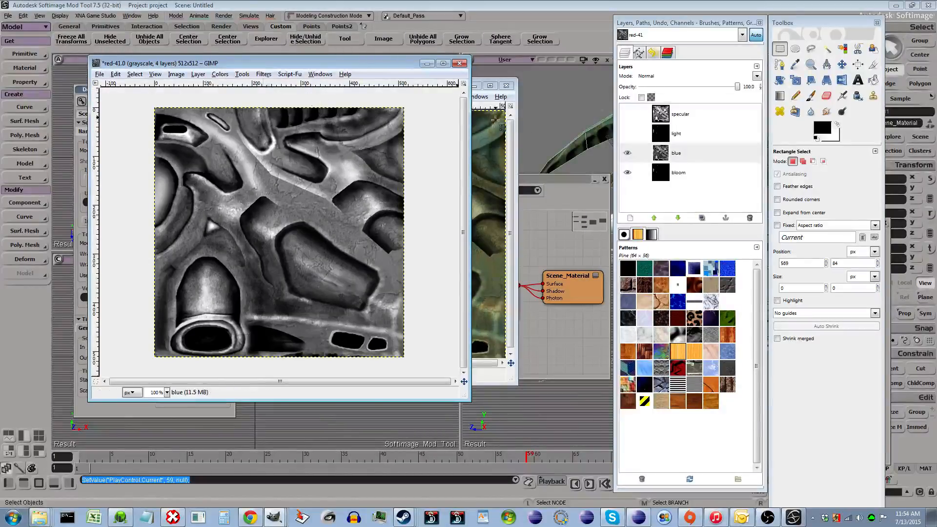
left_click(220, 73)
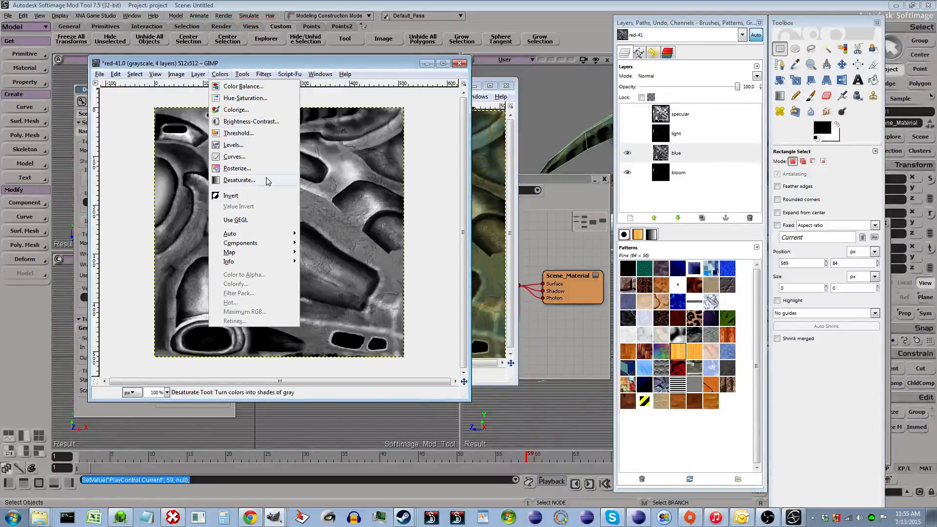
mouse_move(274, 242)
left_click(328, 252)
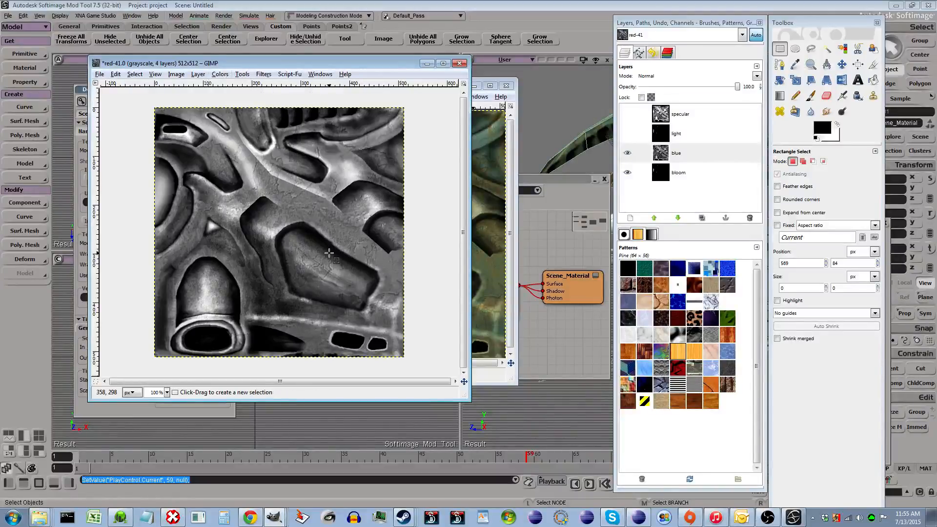
- Compose the channel layers back into an RGBA image and save it as temp-da.tga in the alien scenes folder with RLE compression
left_click(200, 172)
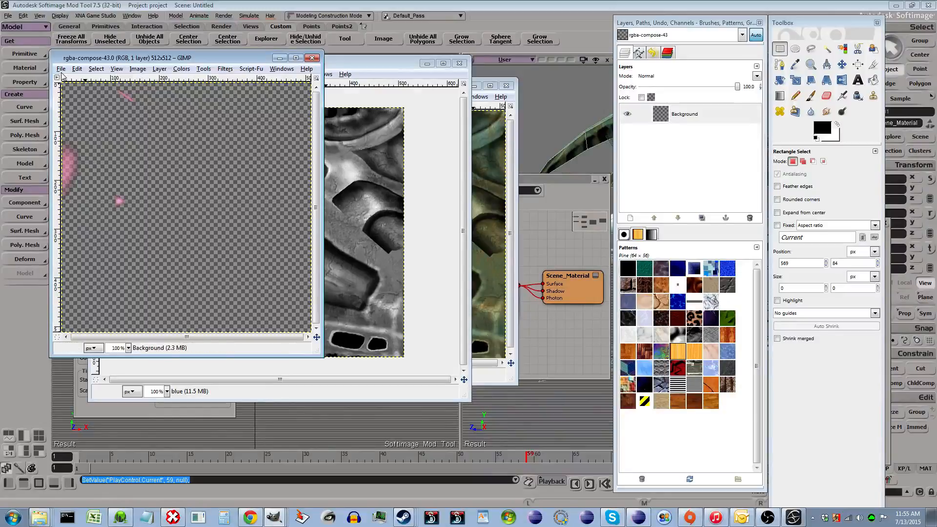
key("alt+f")
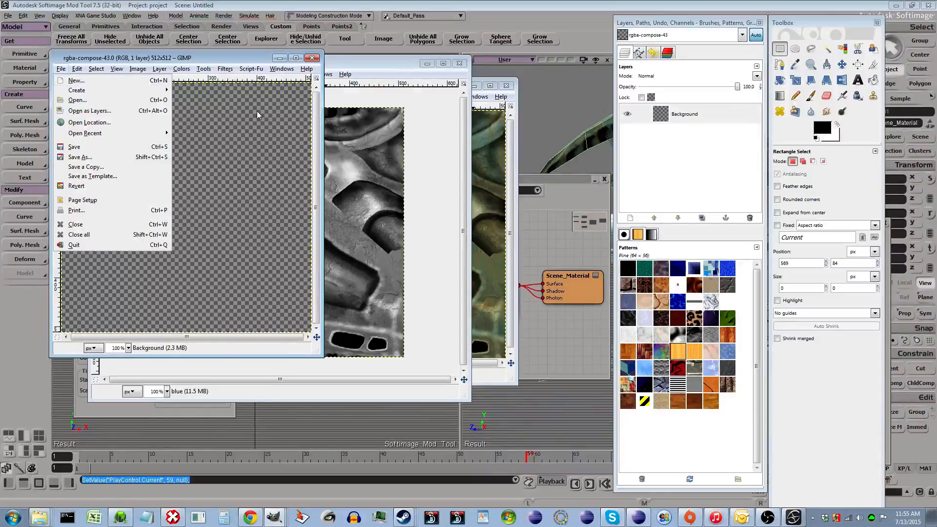
left_click(117, 158)
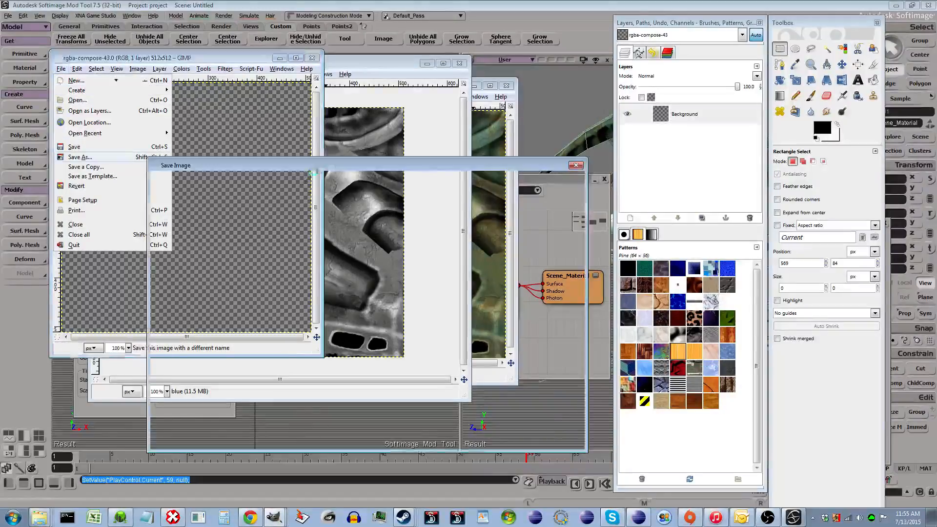
left_click_drag(362, 162, 377, 110)
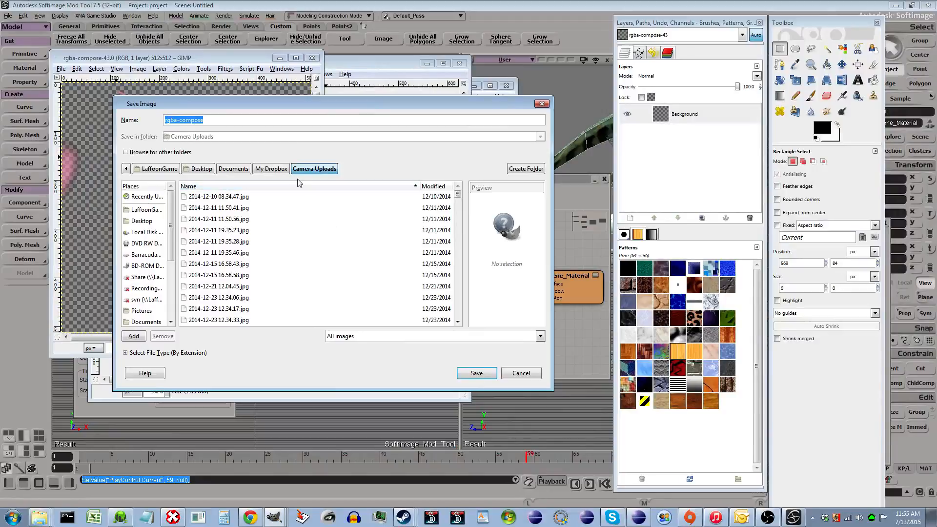
scroll(171, 295, "down", 3)
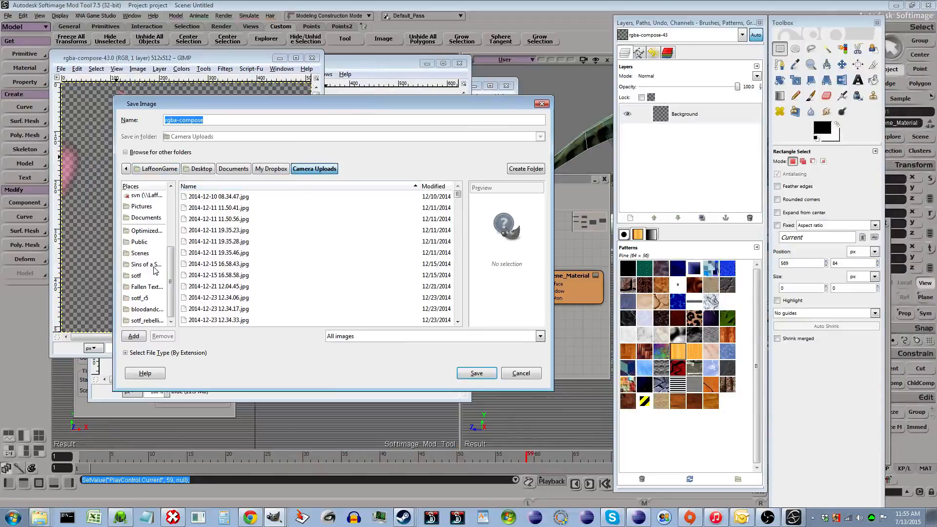
left_click(146, 253)
scroll(274, 250, "down", 3)
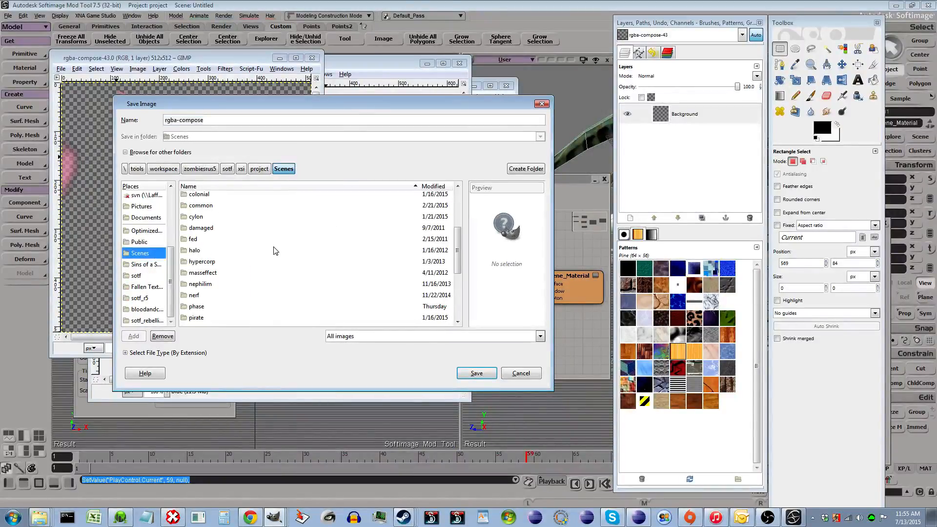
scroll(276, 250, "down", 4)
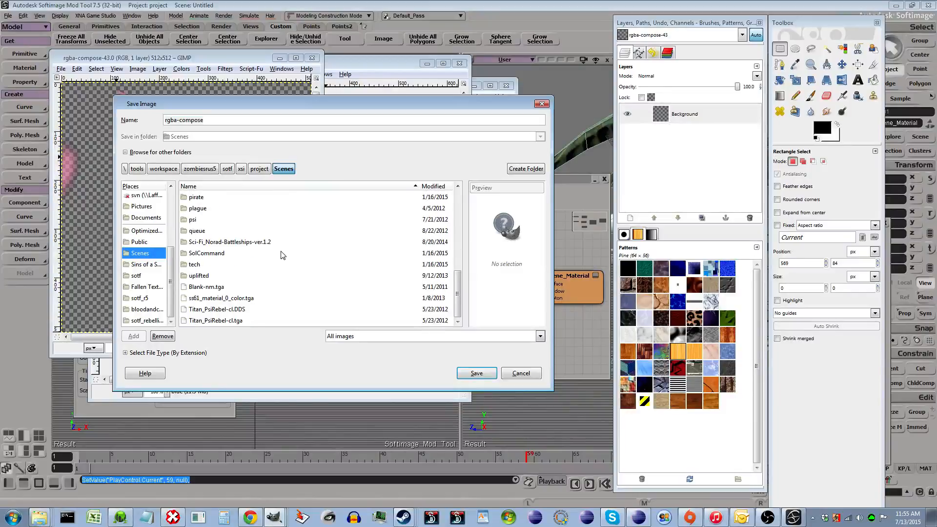
scroll(281, 254, "up", 8)
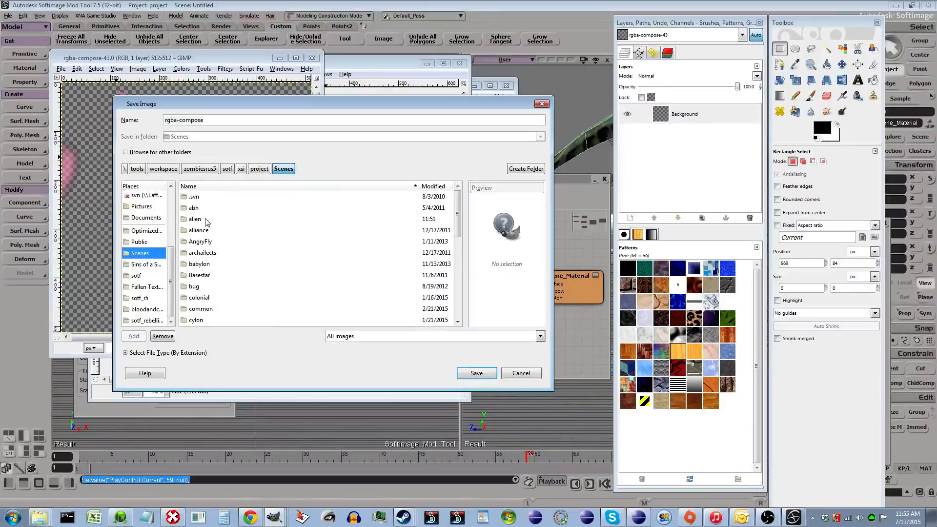
double_click(195, 219)
scroll(342, 252, "down", 5)
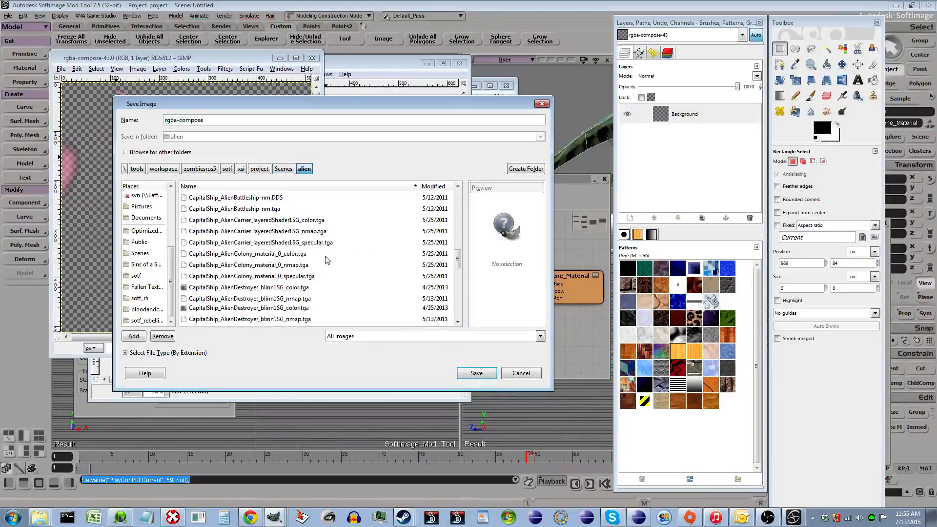
scroll(325, 261, "down", 5)
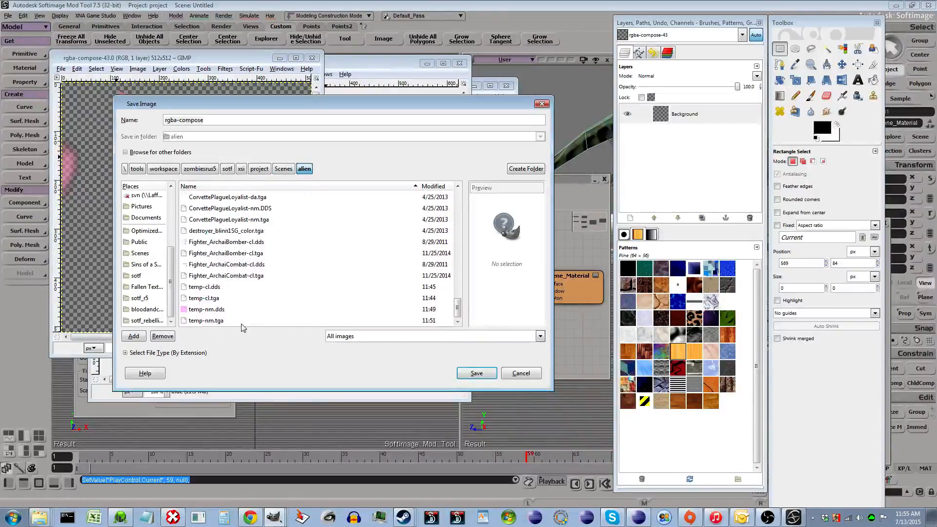
left_click(221, 322)
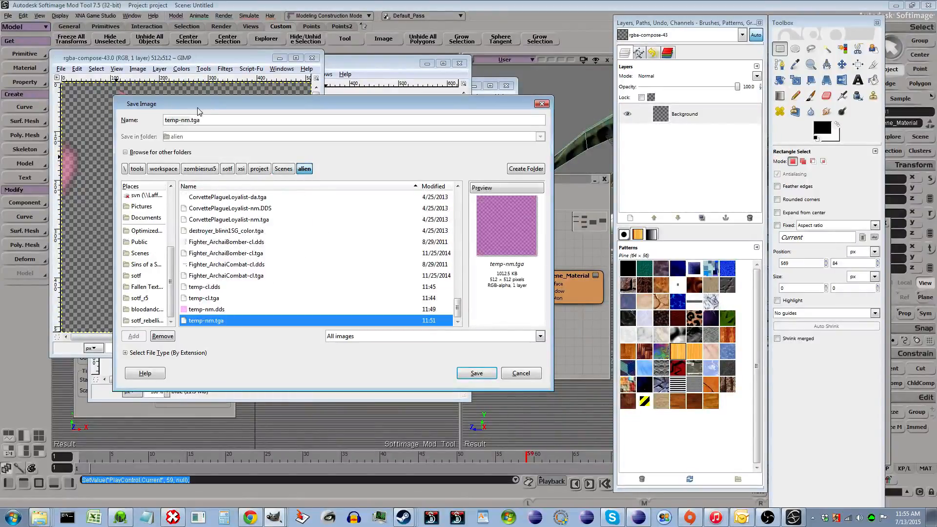
left_click_drag(181, 117, 249, 125)
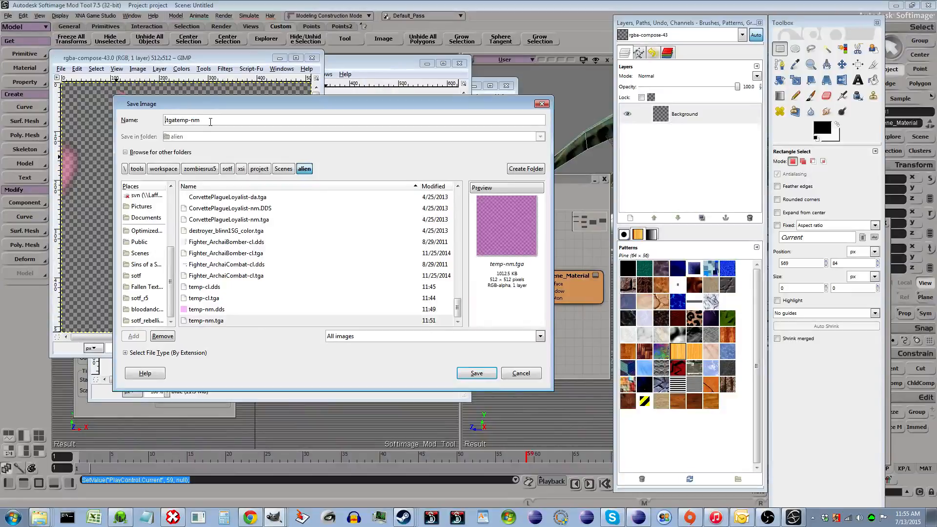
key("ctrl+a")
type("te")
key("Return")
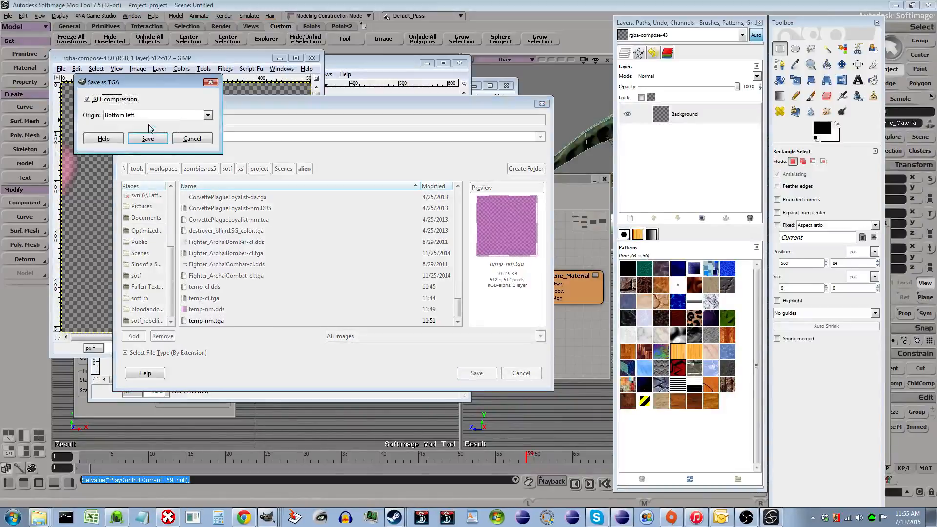
key("Return")
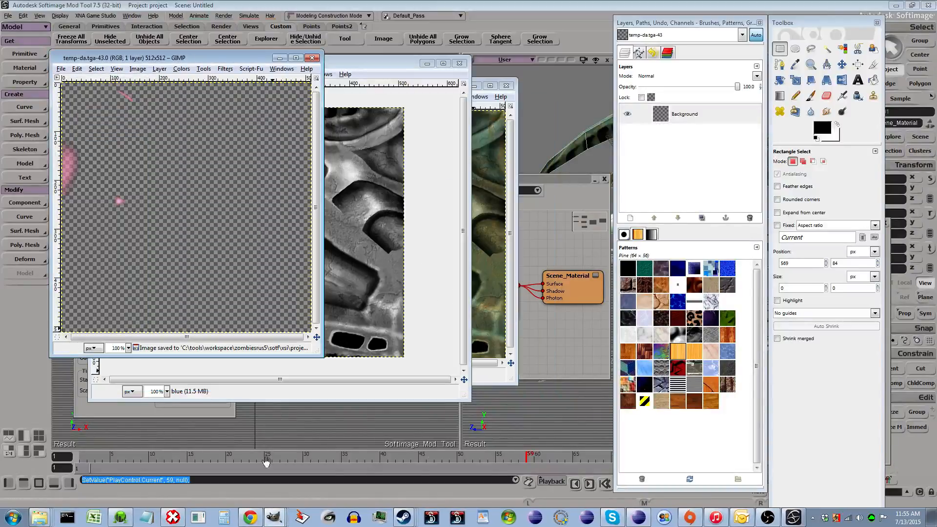
- In The Compressonator, batch compress temp-cl.tga, temp-da.tga and temp-nm.tga to DDS with ATI 3Dc Compression and Box-Filter mipmaps
left_click(177, 514)
left_click(84, 98)
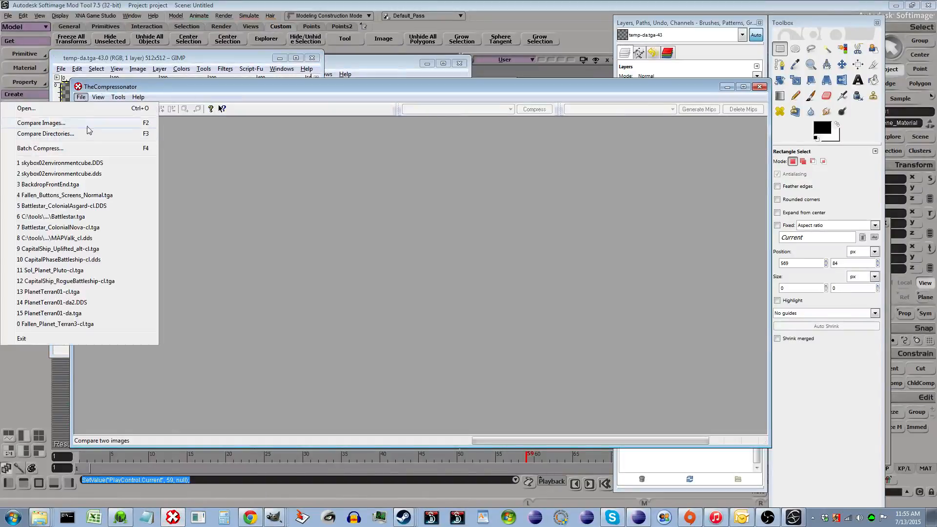
left_click(86, 150)
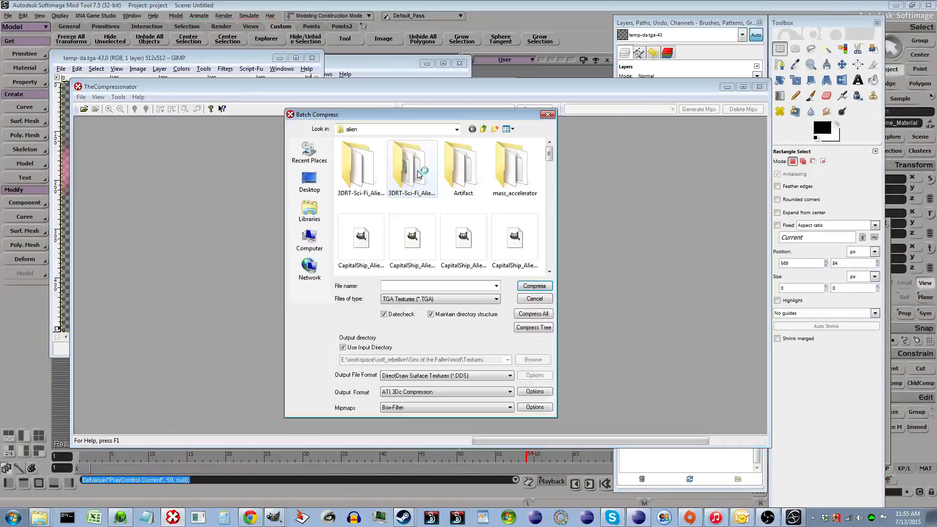
left_click_drag(549, 156, 550, 261)
left_click(364, 244)
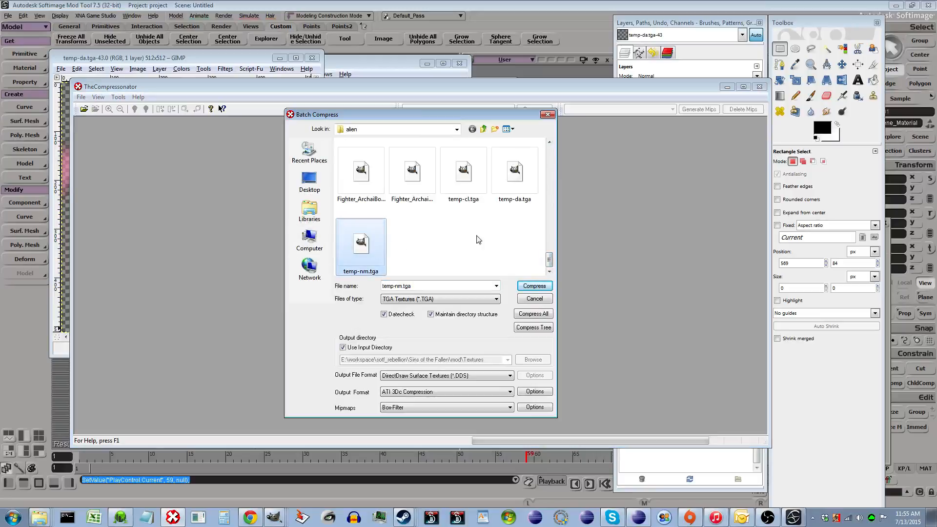
left_click(519, 186, "ctrl")
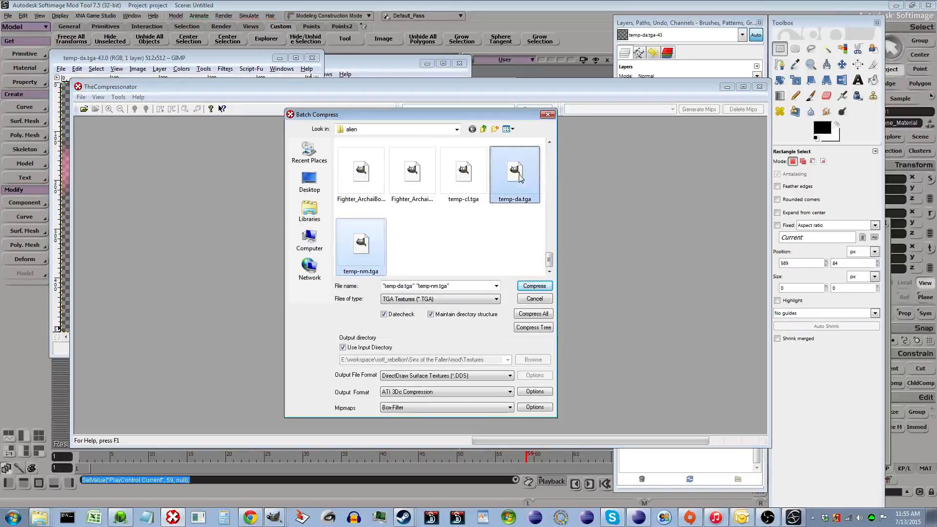
left_click(470, 169, "ctrl")
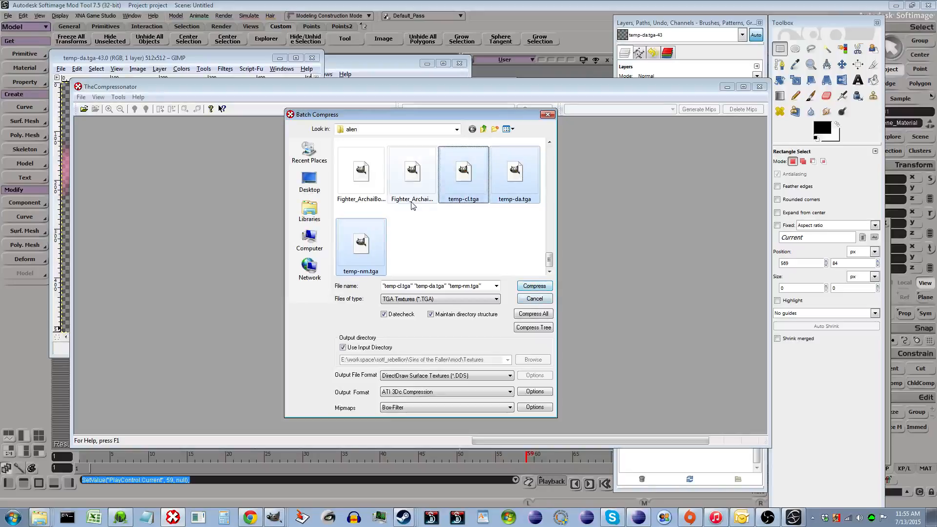
left_click(533, 286)
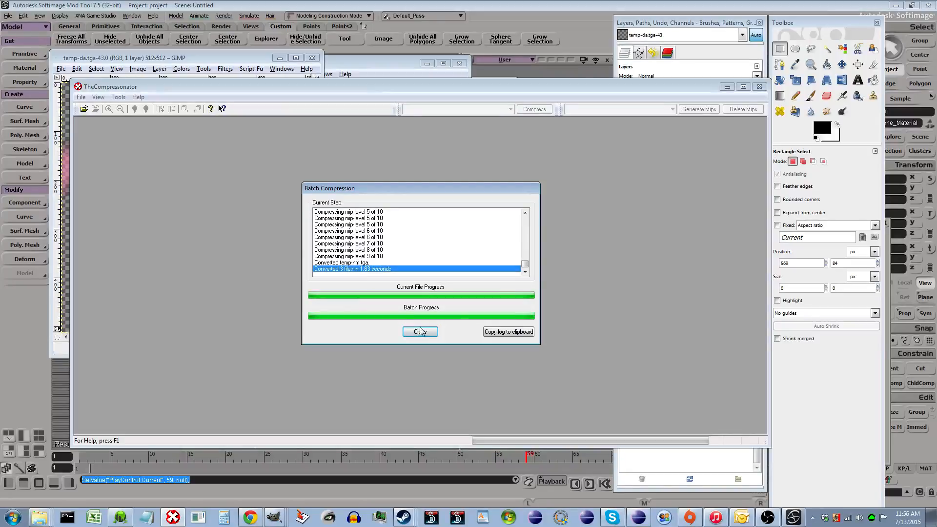
left_click(421, 332)
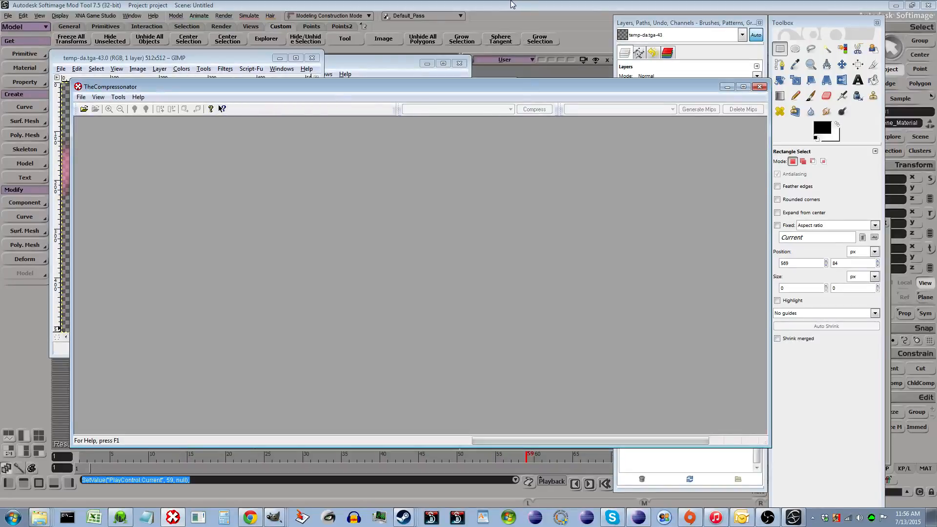
- Rename temp-da.DDS to temp-da.dds in the alien folder
left_click(512, 5)
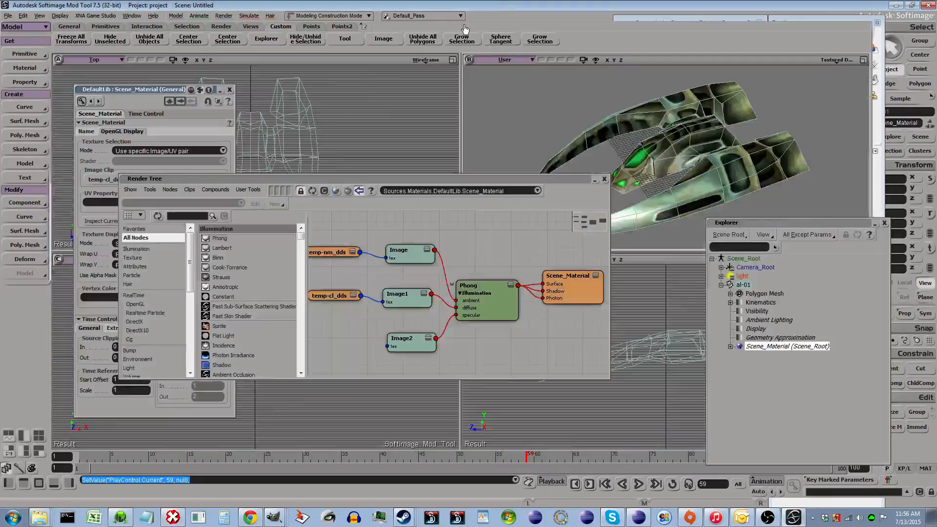
left_click(40, 518)
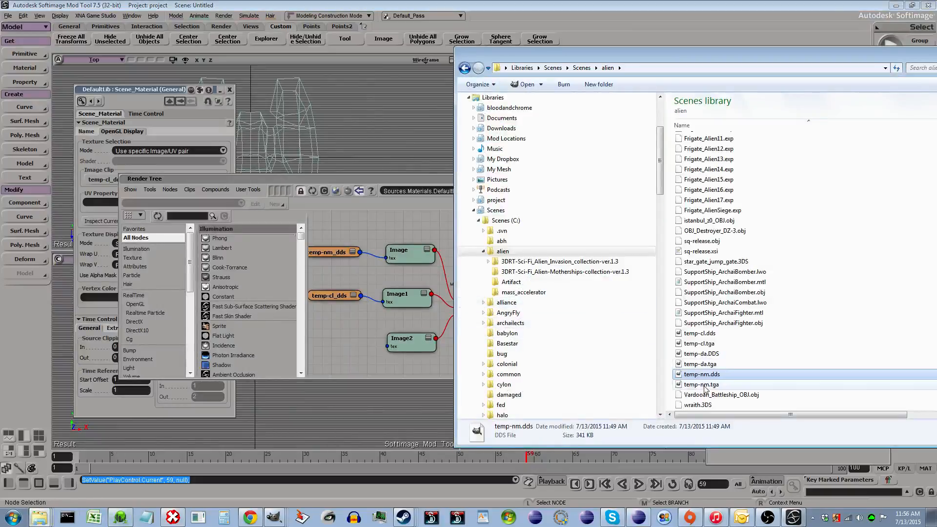
left_click(722, 364)
left_click(750, 355)
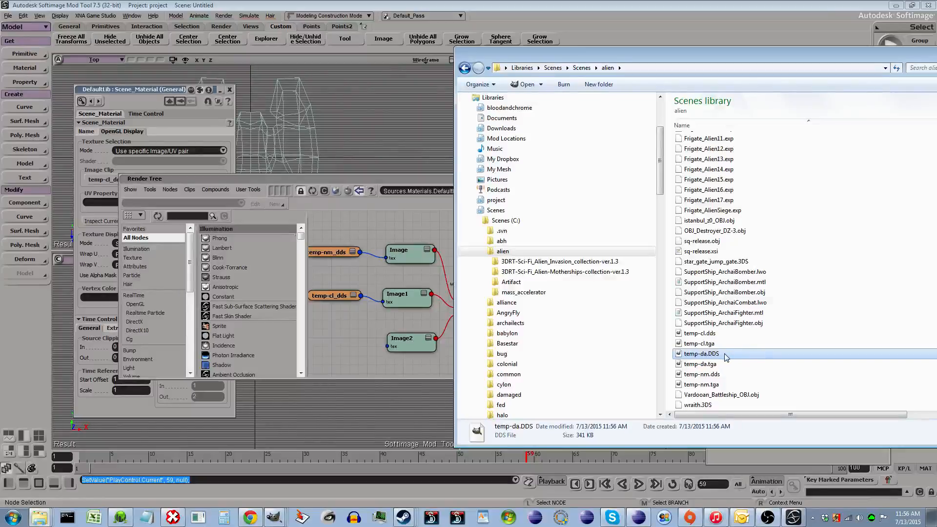
left_click(715, 354)
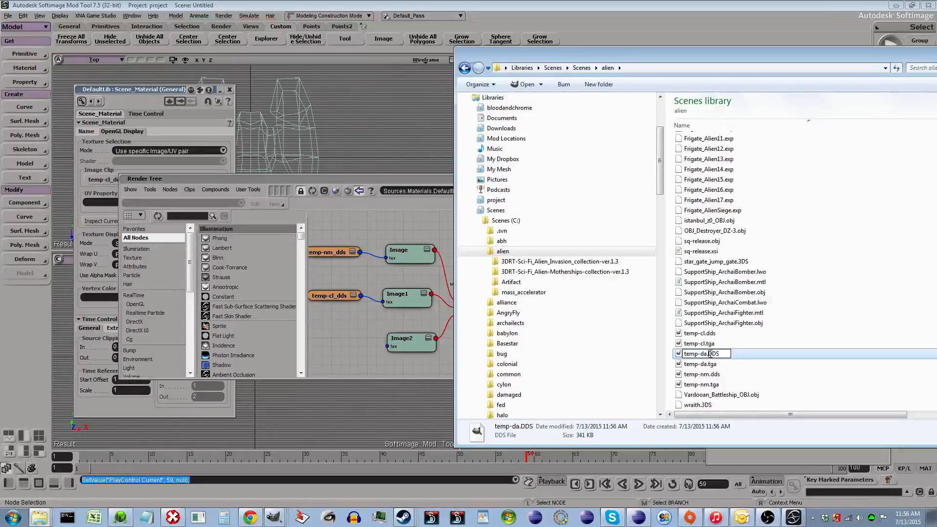
key("Delete")
key("Delete")
key("Delete")
type("dds")
key("Return")
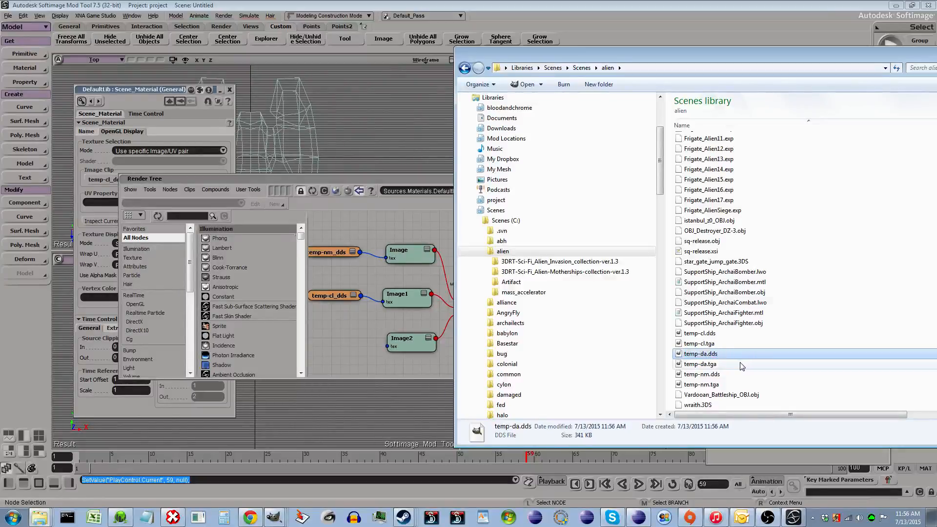
- Add the temp-da.dds texture to the render tree and connect it to the Image2 node's tex input
left_click_drag(342, 331, 410, 344)
left_click(373, 345)
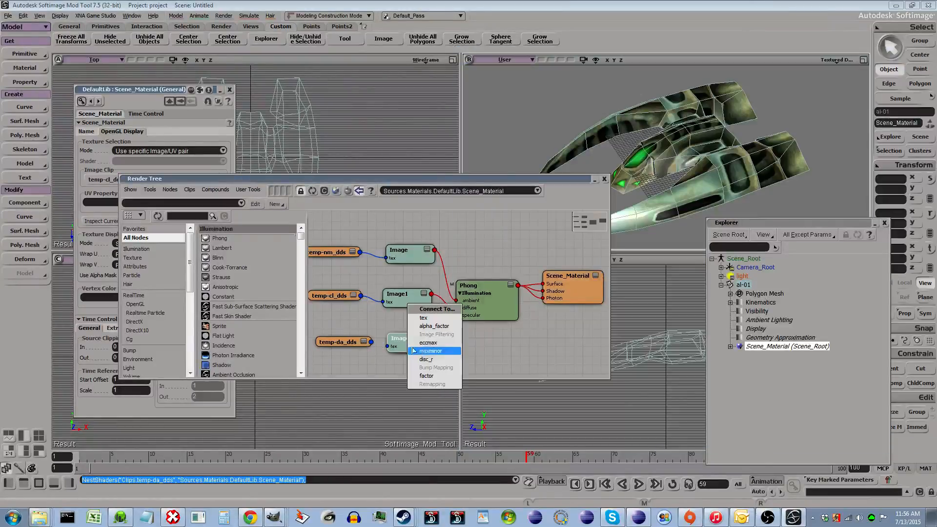
left_click(461, 323)
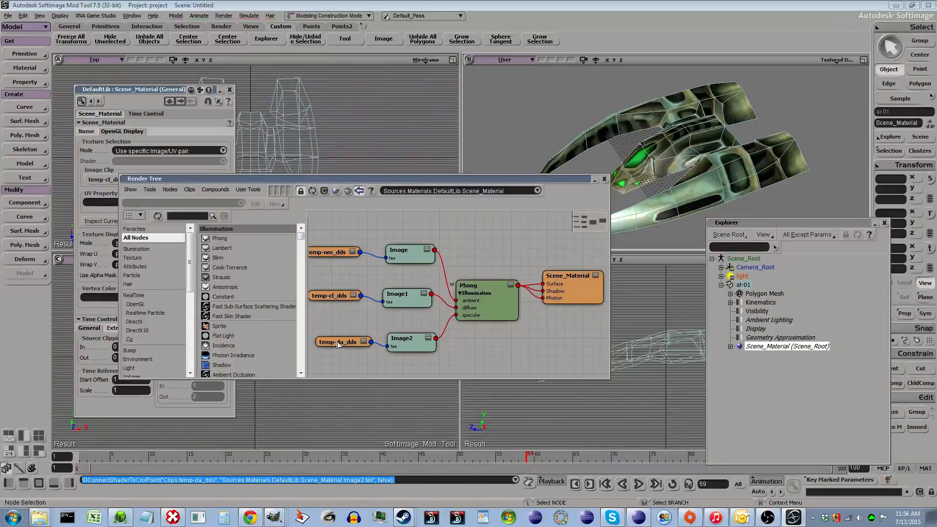
left_click_drag(349, 345, 336, 346)
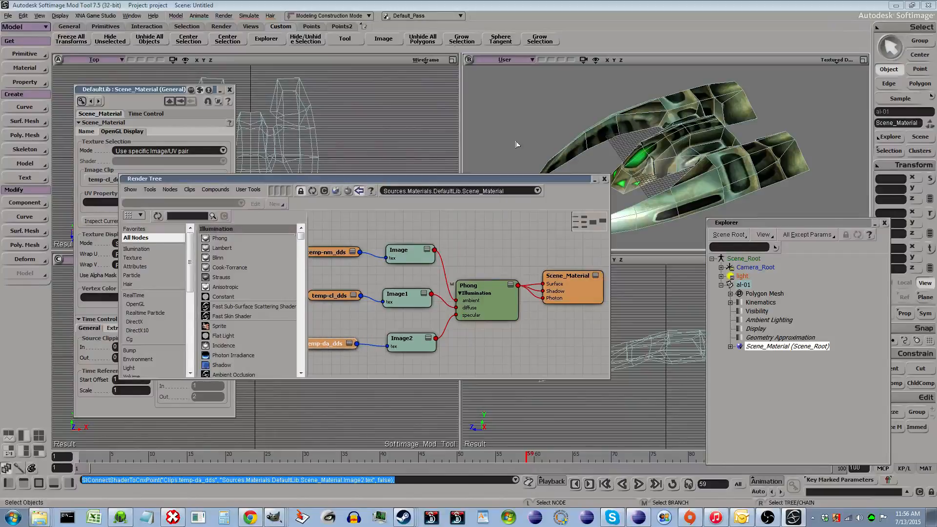
- Preview the temp-da_dds and temp-nm_dds clips on the ship through the material's OpenGL display image clip, switching back to temp-cl_dds
left_click_drag(483, 180, 573, 249)
left_click(145, 182)
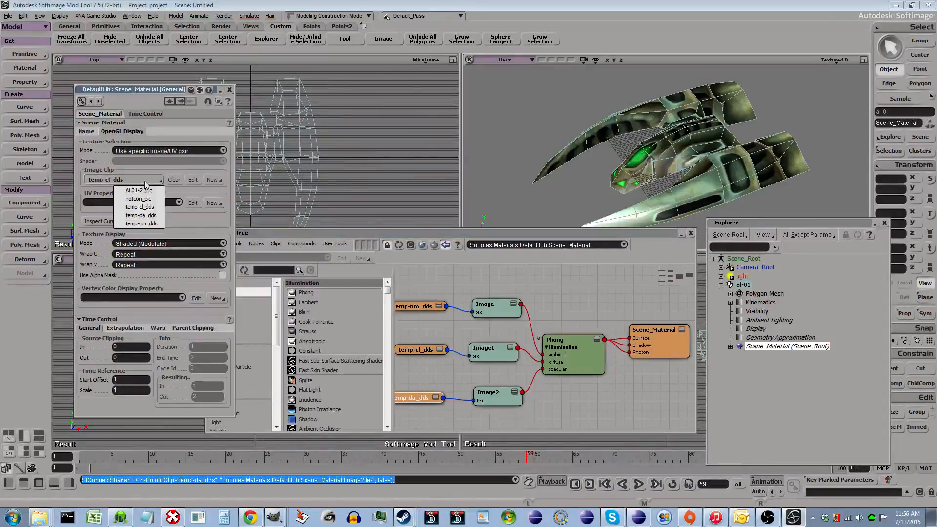
left_click(146, 216)
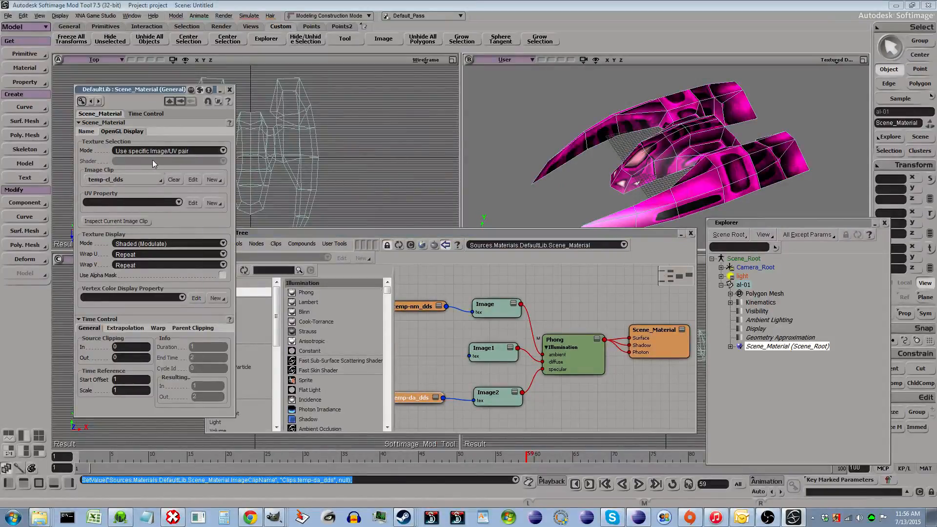
left_click(141, 180)
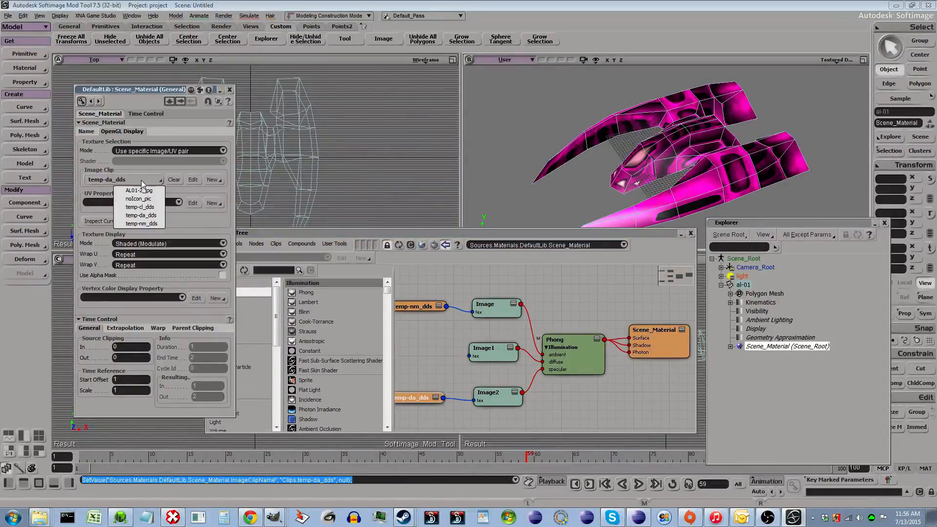
left_click(149, 223)
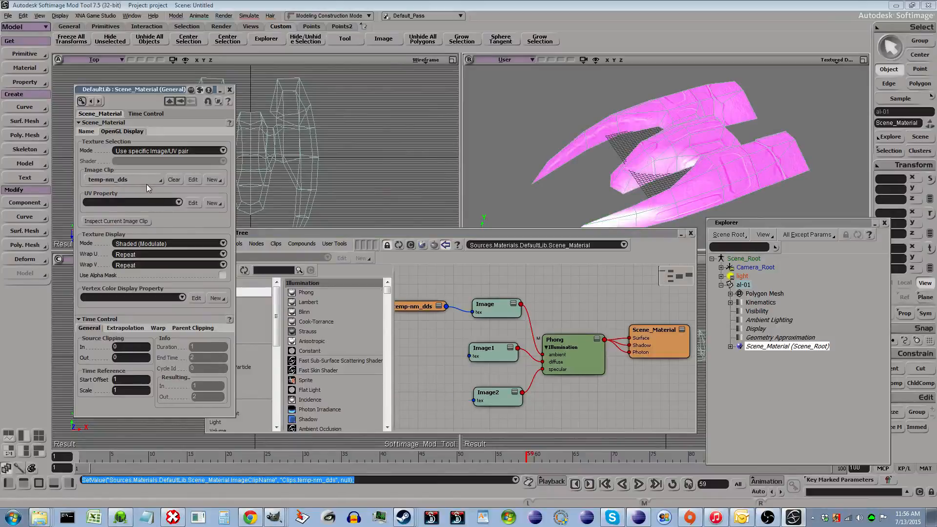
left_click(147, 183)
left_click(154, 207)
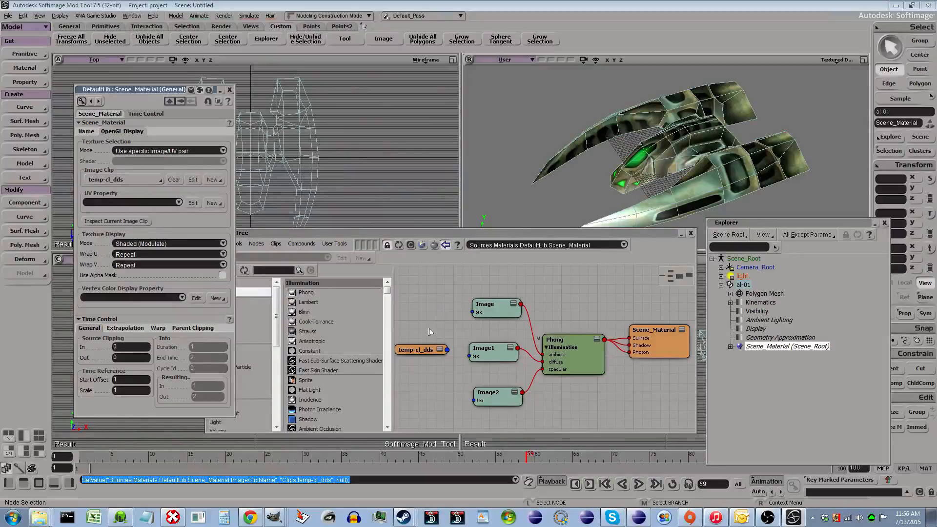
left_click_drag(421, 349, 416, 370)
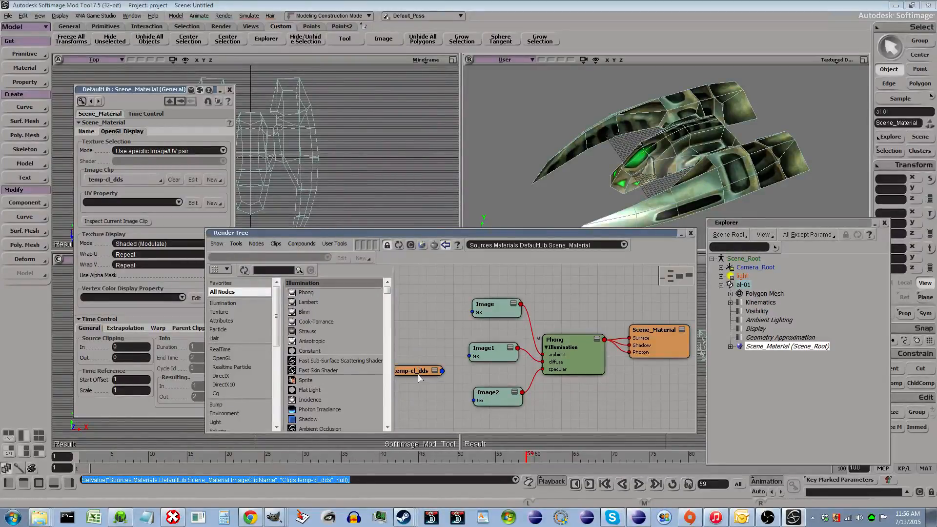
- Arrange the render tree graph so the three DDS clip nodes line up with their Image nodes
left_click(555, 249)
key("Return")
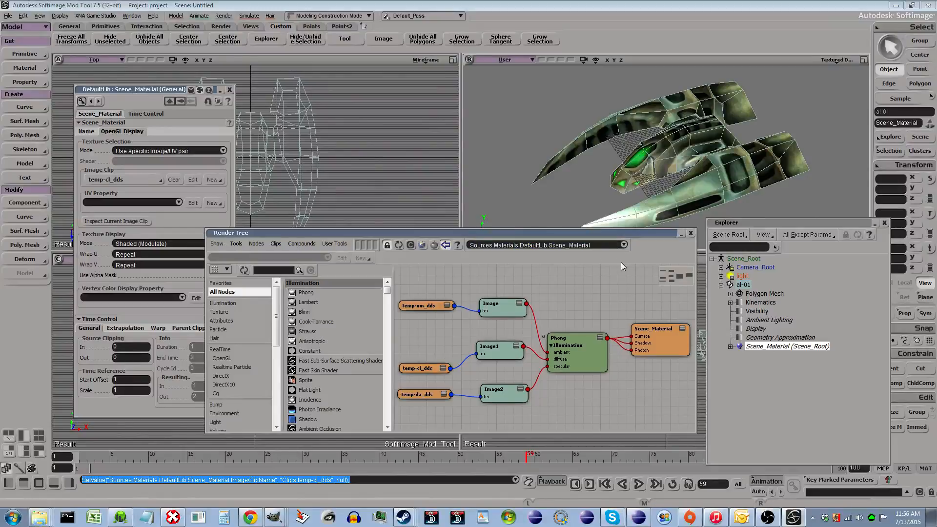
- Close the render tree, explorer and material property windows
left_click_drag(574, 232, 527, 168)
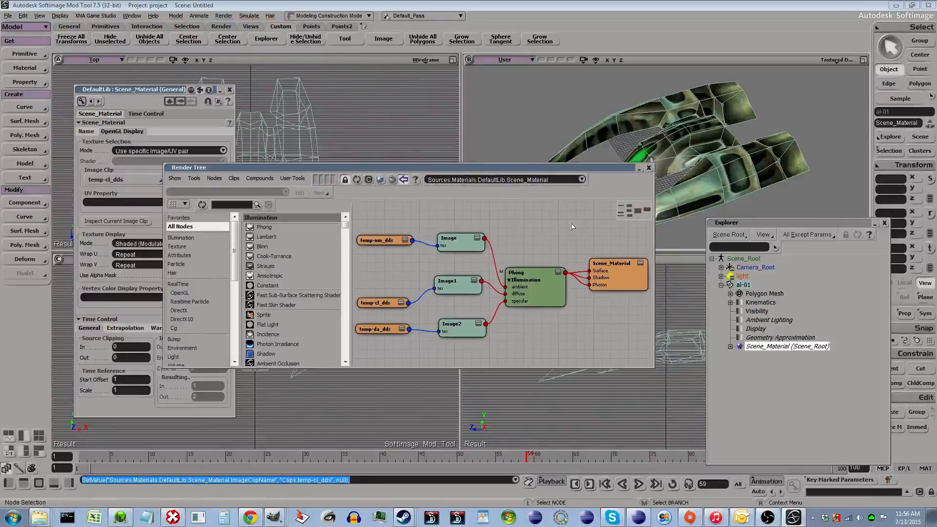
left_click(649, 167)
left_click(886, 224)
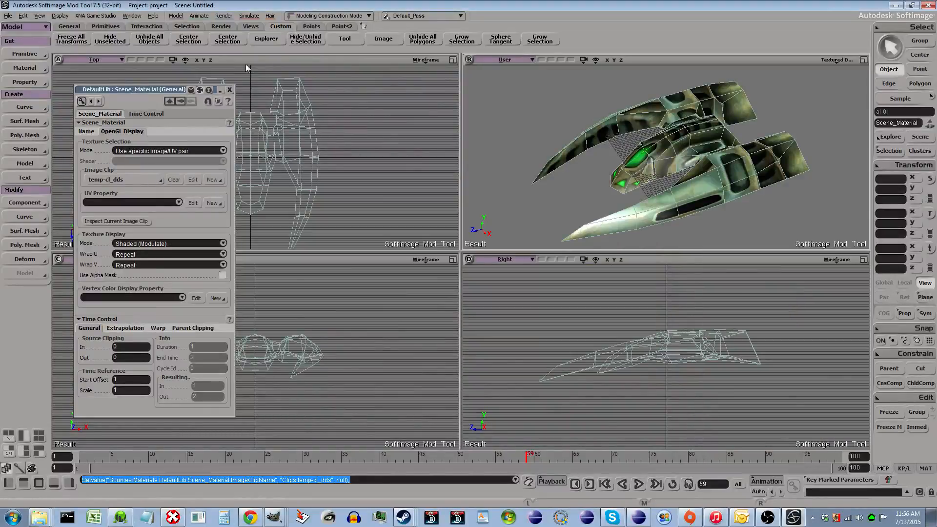
left_click(230, 89)
- Select the al-01 ship and briefly review its render tree and texture editor
left_click(714, 152)
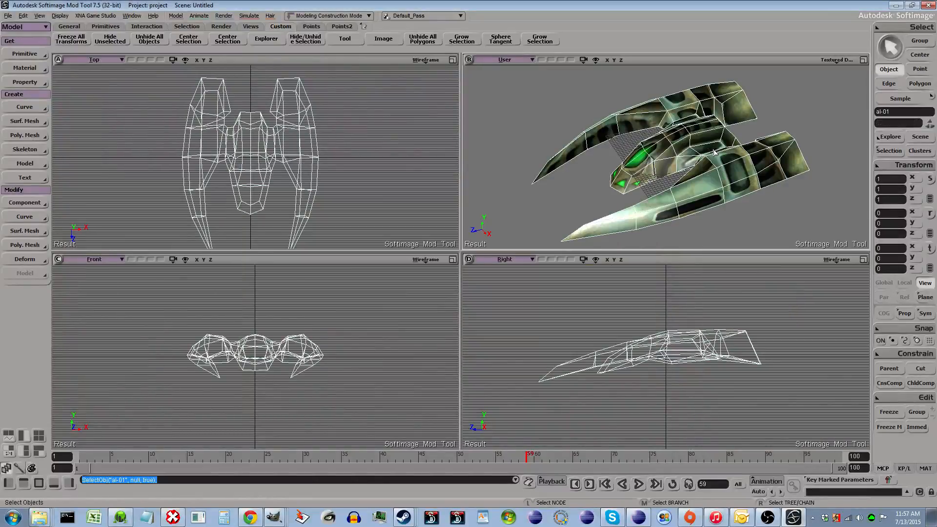
key("7")
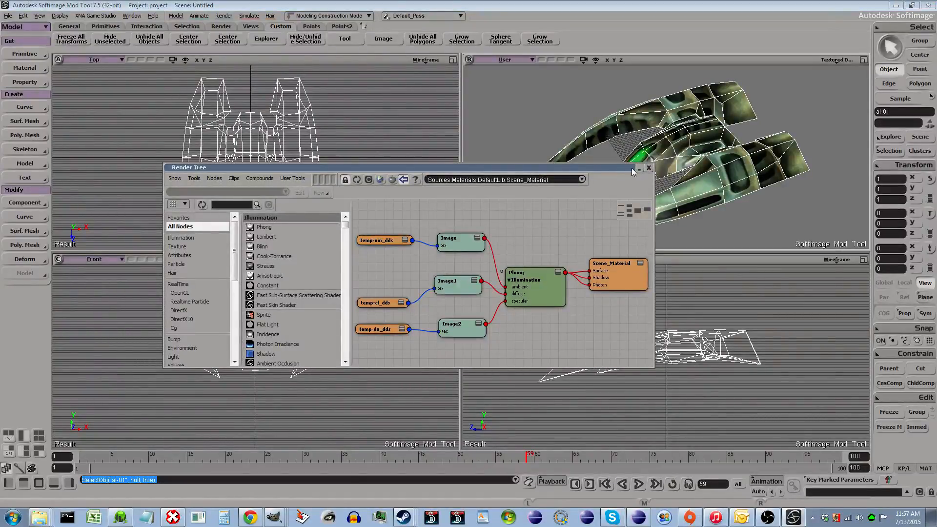
left_click(649, 168)
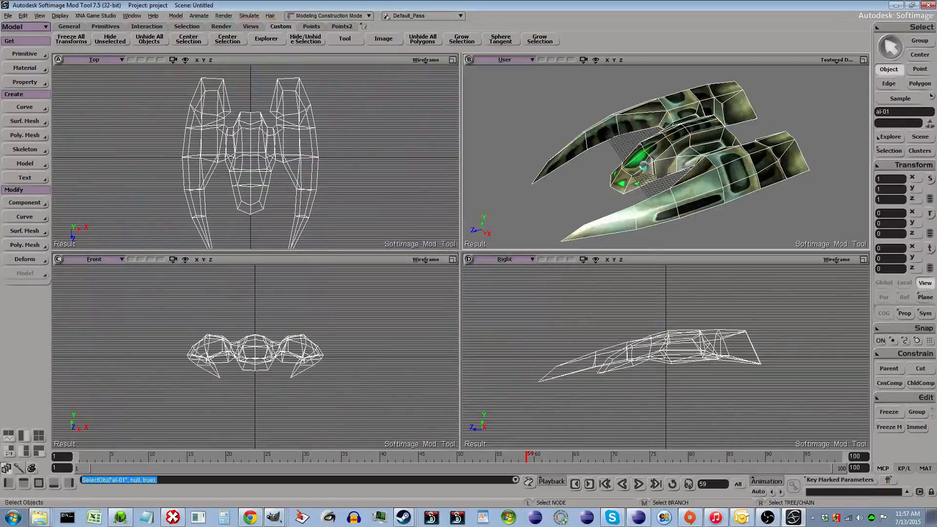
key("alt+7")
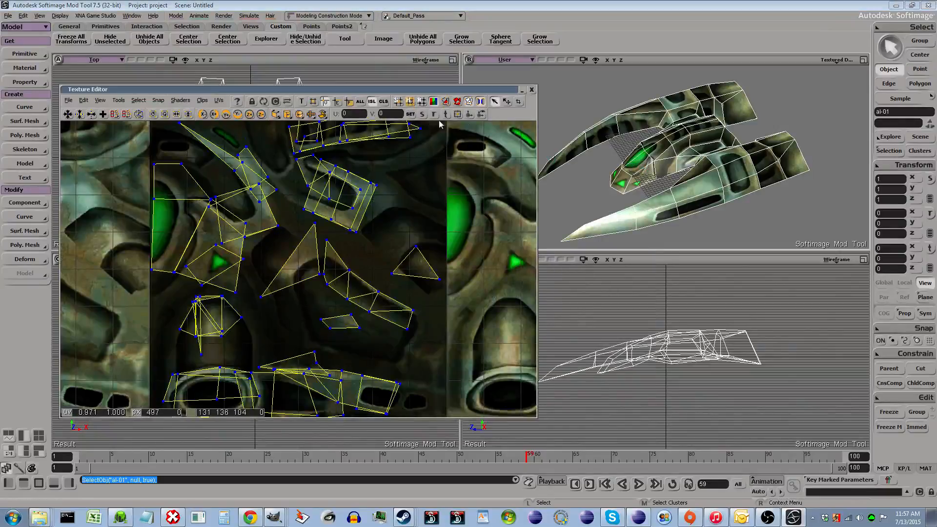
left_click(532, 90)
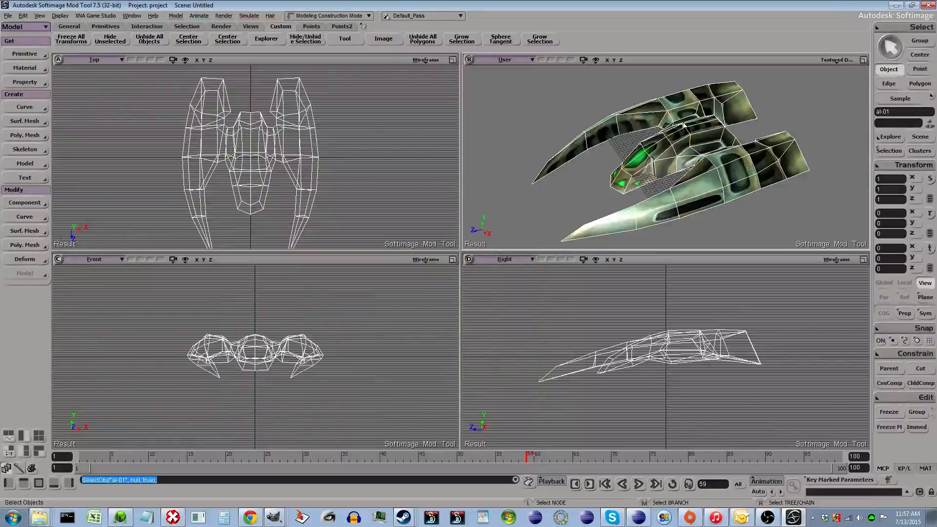
- Inspect the scene hierarchy and orbit the ship in the perspective view
key("8")
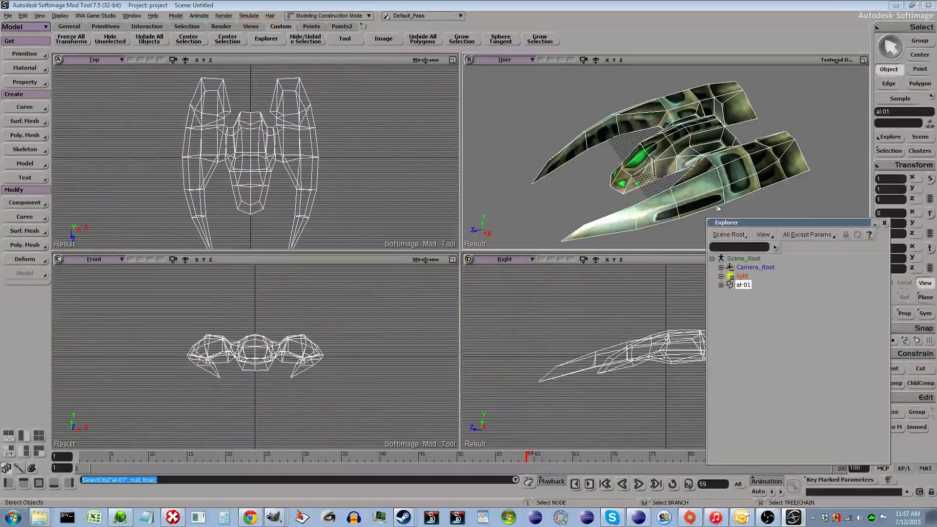
left_click_drag(733, 219, 307, 156)
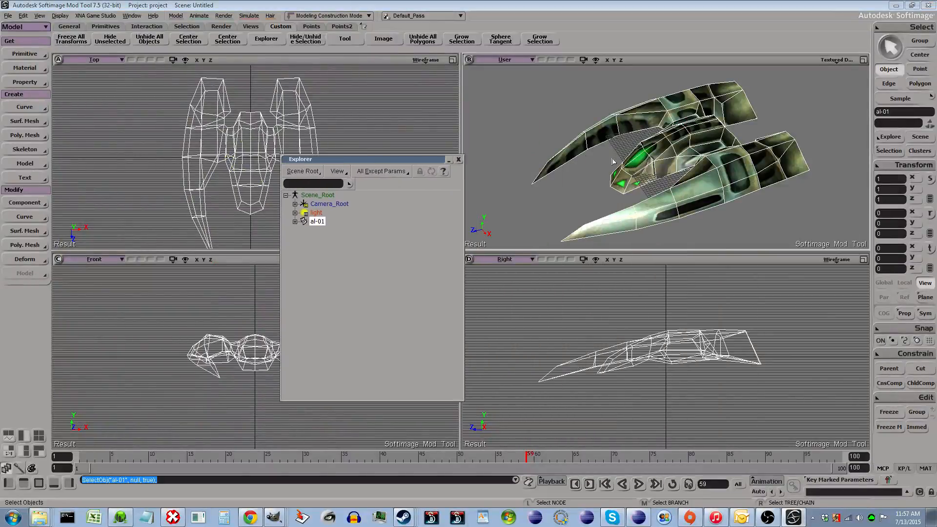
left_click(459, 160)
scroll(695, 220, "down", 4)
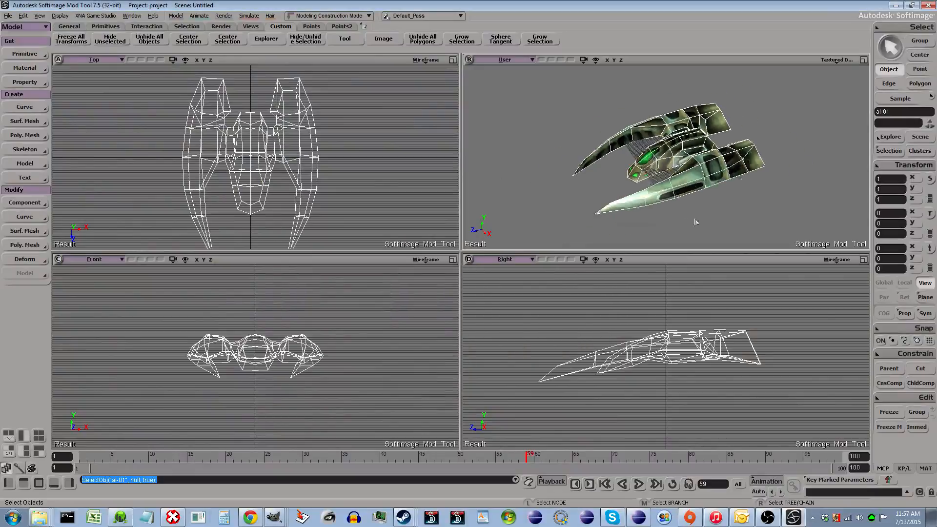
scroll(684, 218, "up", 5)
key("o")
left_click_drag(717, 183, 671, 182)
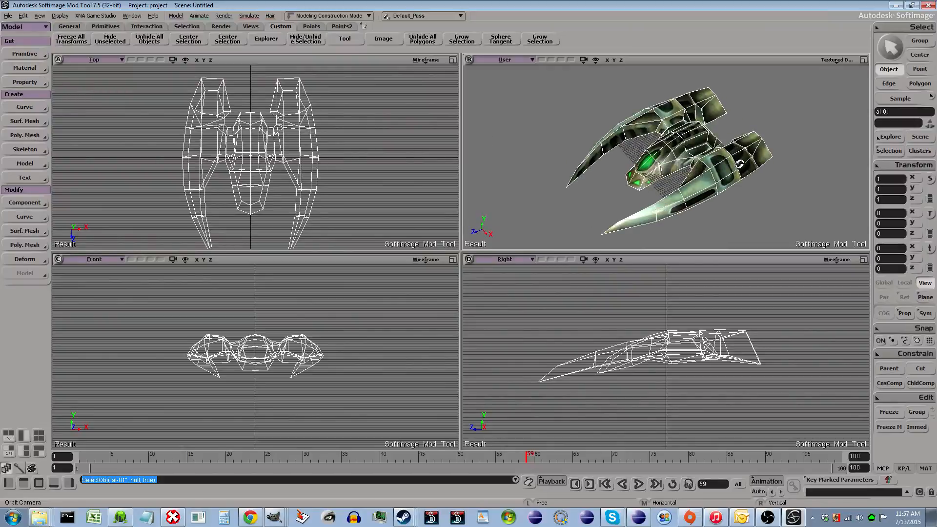
left_click_drag(725, 159, 704, 149)
key("Escape")
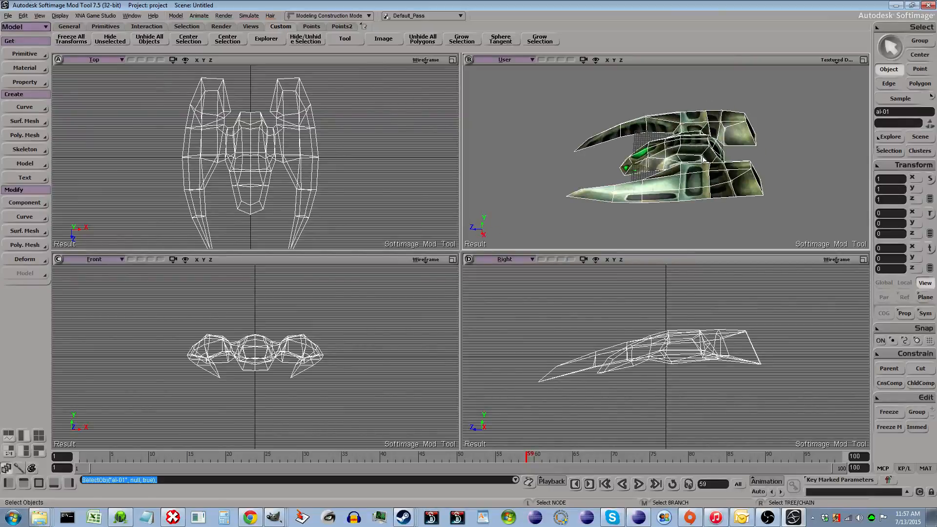
- Add a Unique UVs (polymesh) texture projection to al-01 with Angle grouping, 45 tolerance and Tight packing
left_click(27, 82)
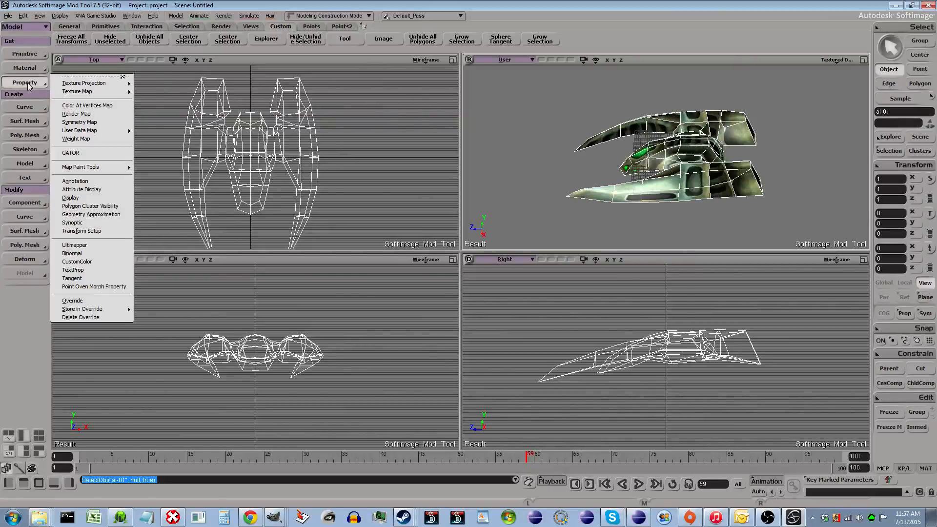
mouse_move(92, 83)
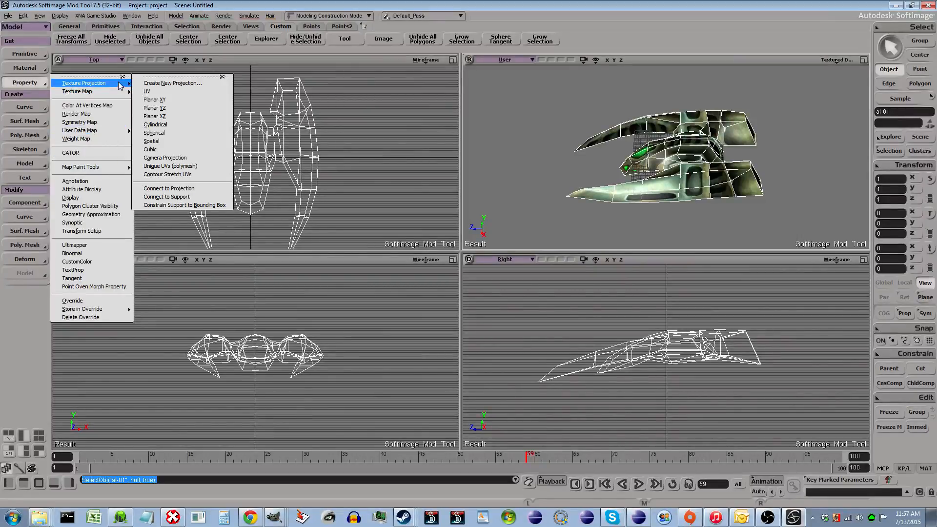
left_click(170, 166)
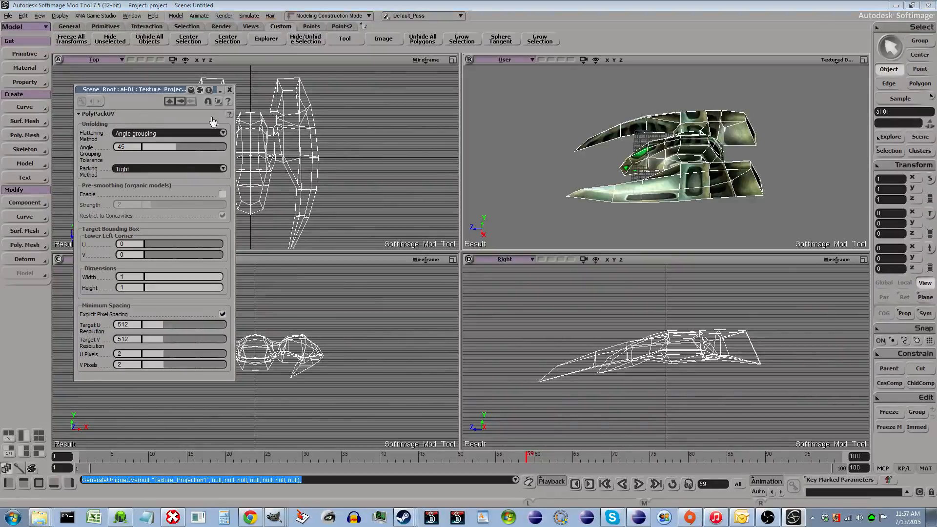
left_click(230, 89)
- Open the texture editor for the ship and copy all UVs of the original Texture_Projection
left_click(697, 198)
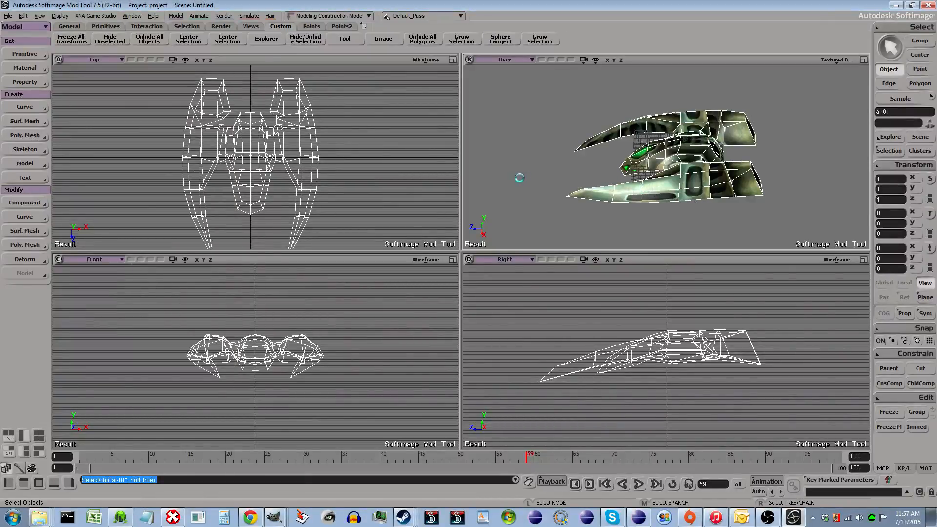
key("alt+7")
key("ctrl+a")
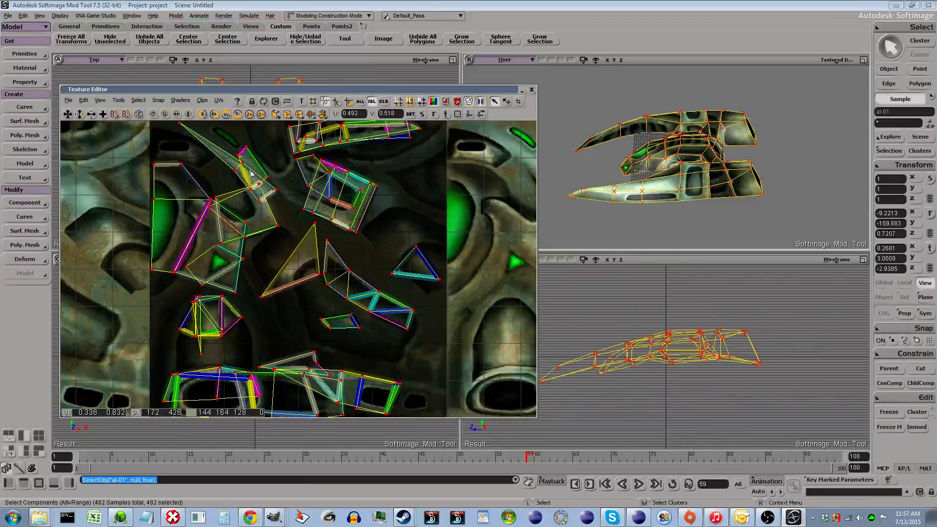
key("ctrl+c")
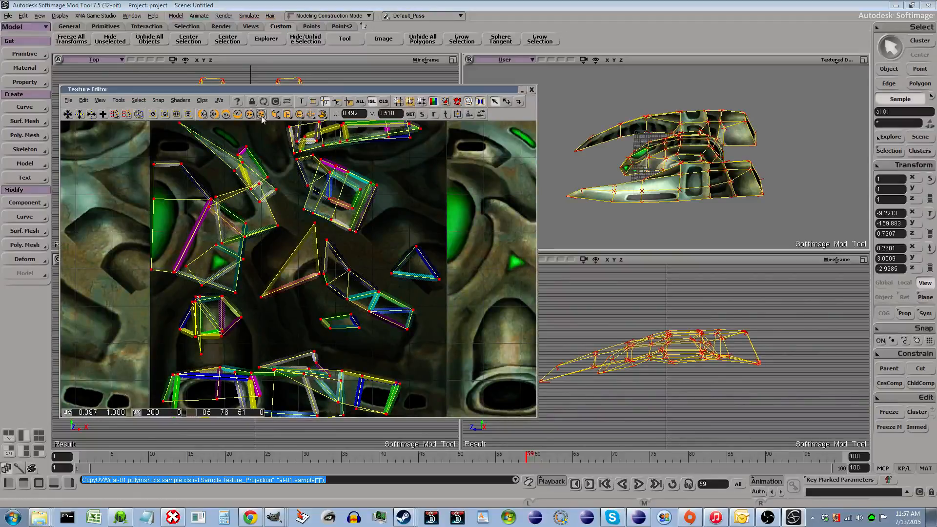
- Switch to Texture_Projection1 and paste the copied UVs onto it
left_click(202, 100)
mouse_move(218, 100)
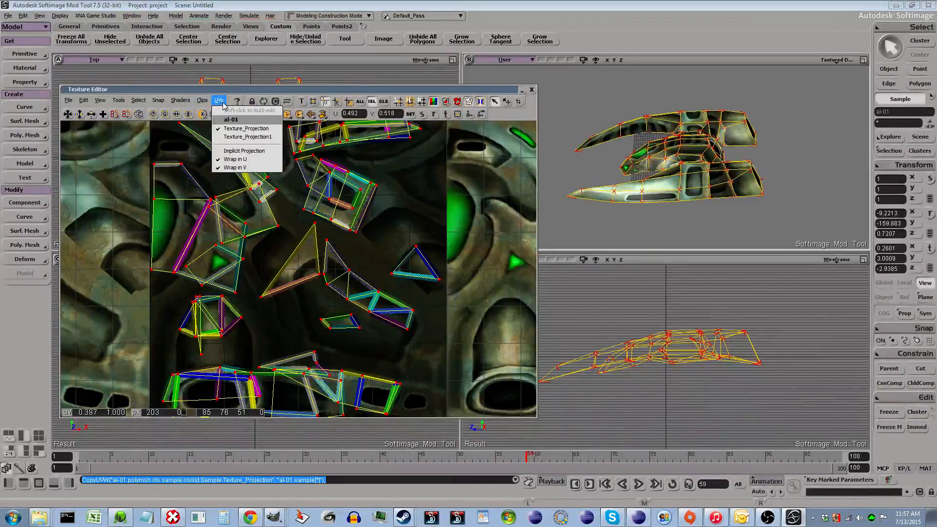
left_click(248, 136)
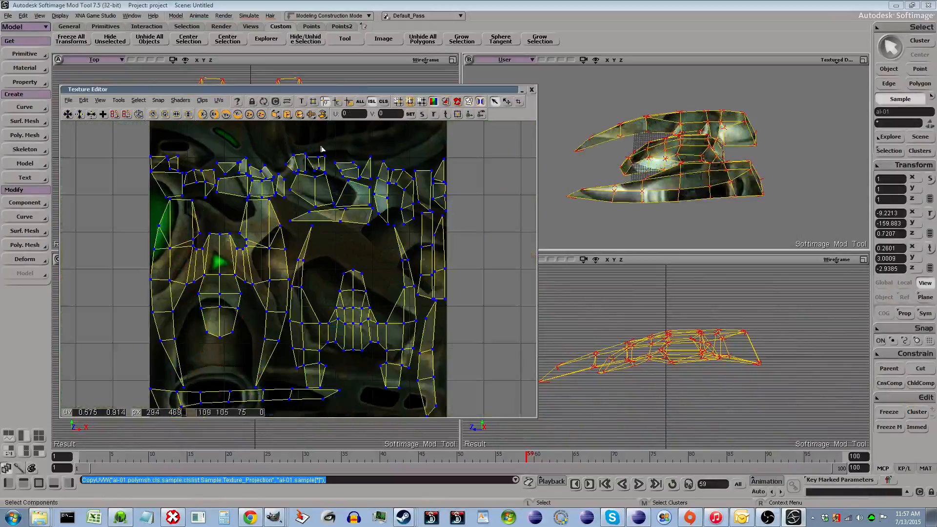
key("ctrl+v")
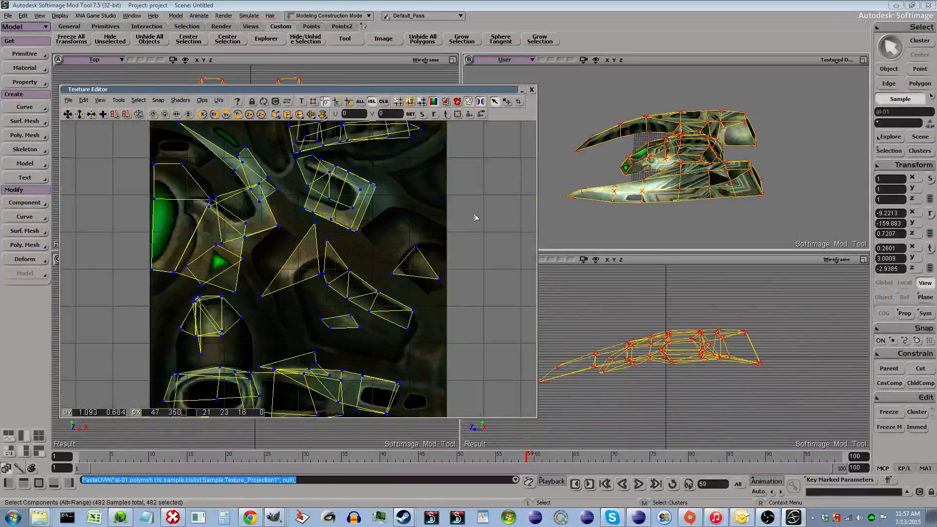
left_click(488, 214)
- Set Texture_Projection as the active UV set again and close the texture editor
left_click(220, 101)
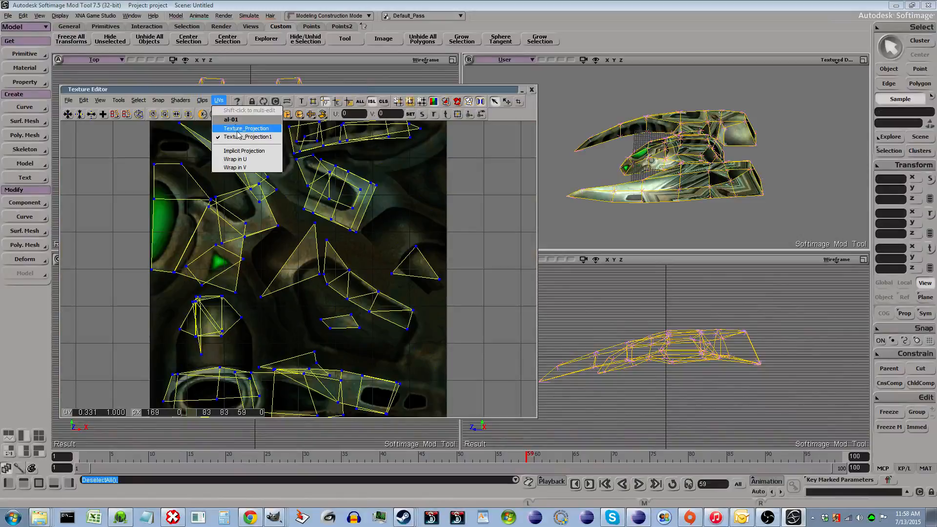
left_click(257, 129)
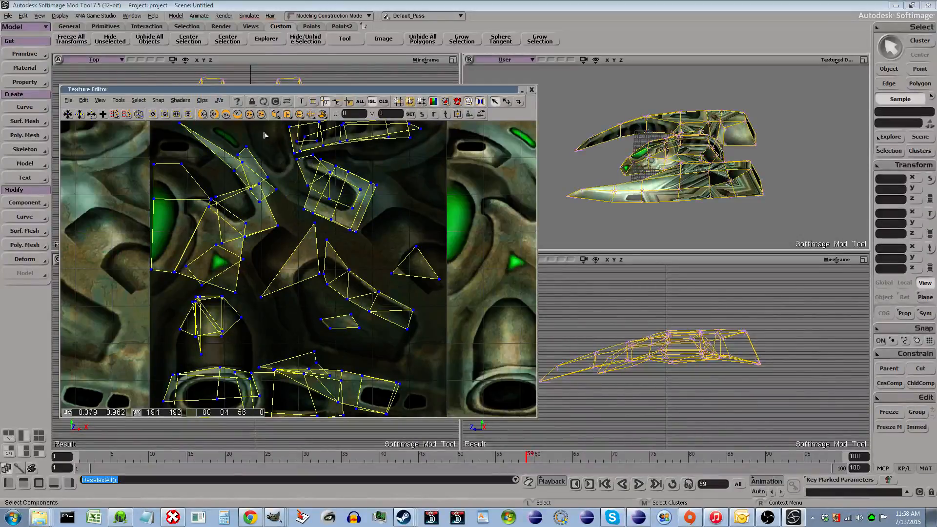
left_click(220, 101)
left_click(225, 120)
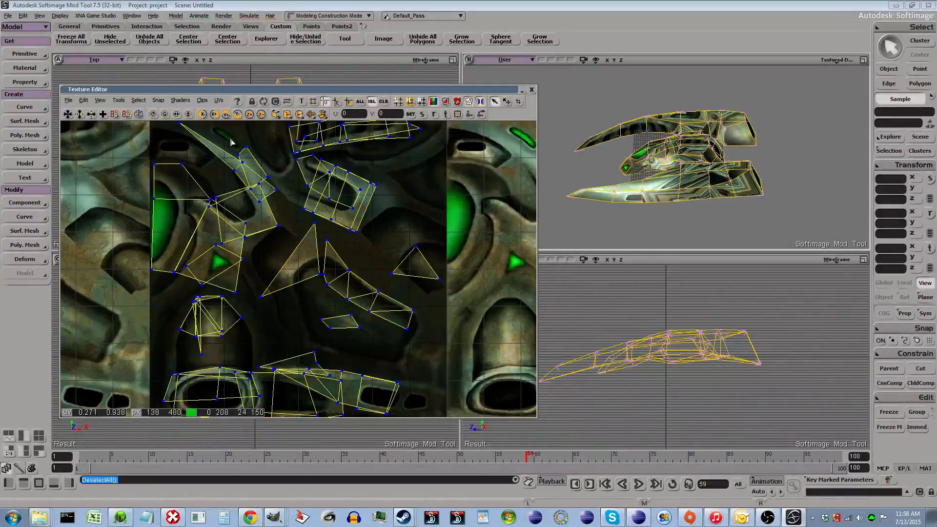
left_click(522, 90)
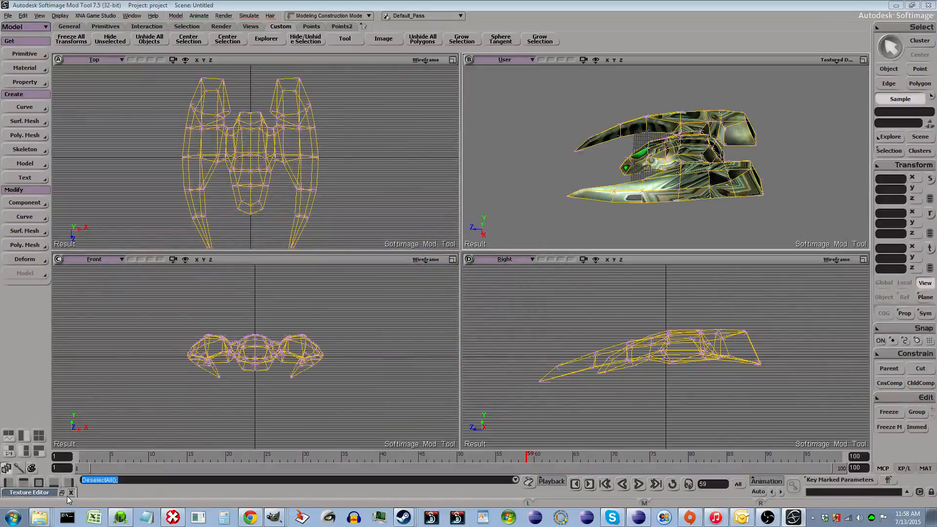
left_click(72, 493)
- Select the al-01 ship and add a Tangent property to it
key("space")
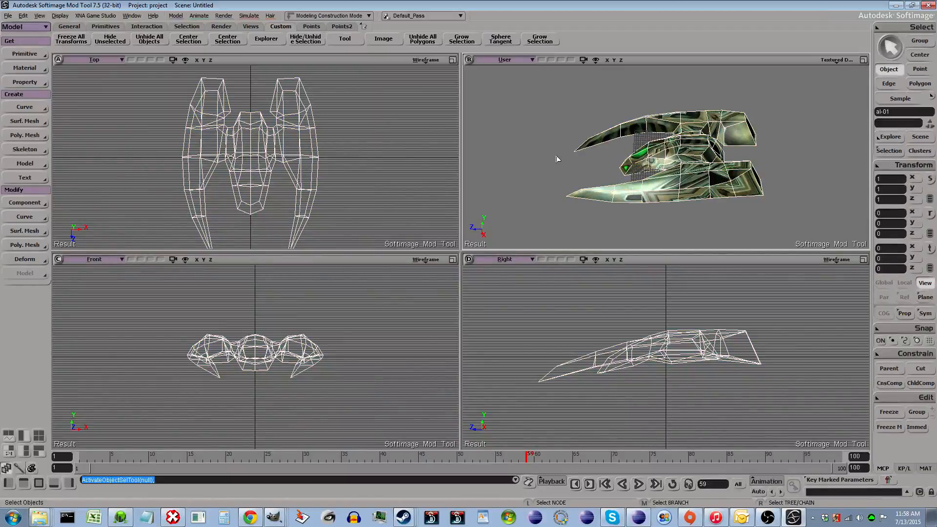
left_click(687, 159)
left_click(26, 83)
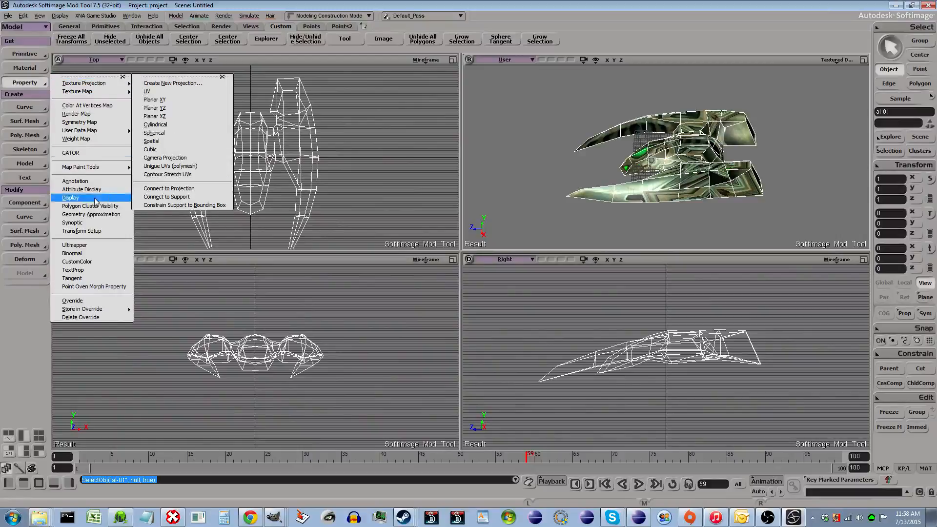
left_click(80, 279)
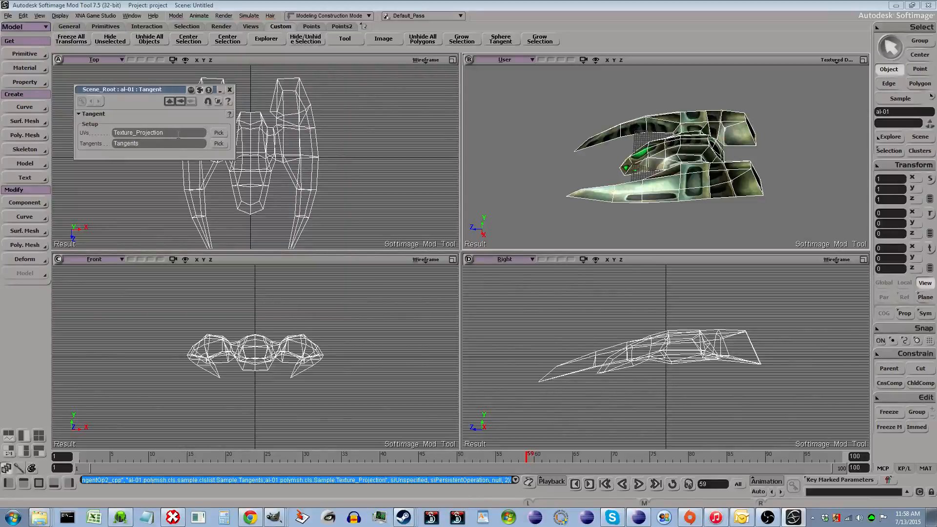
- Pick the Tangent property's UV source from the ship's Sample cluster in the explorer
left_click(219, 133)
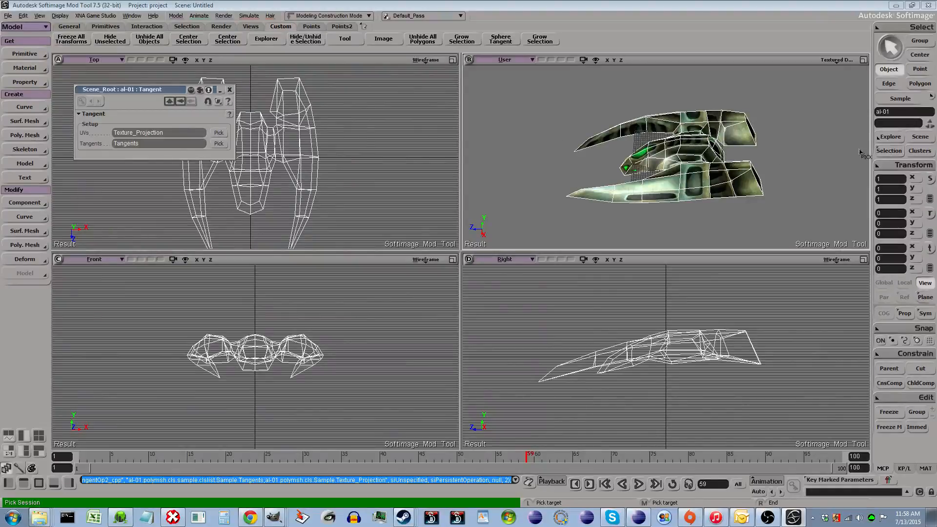
left_click(894, 151)
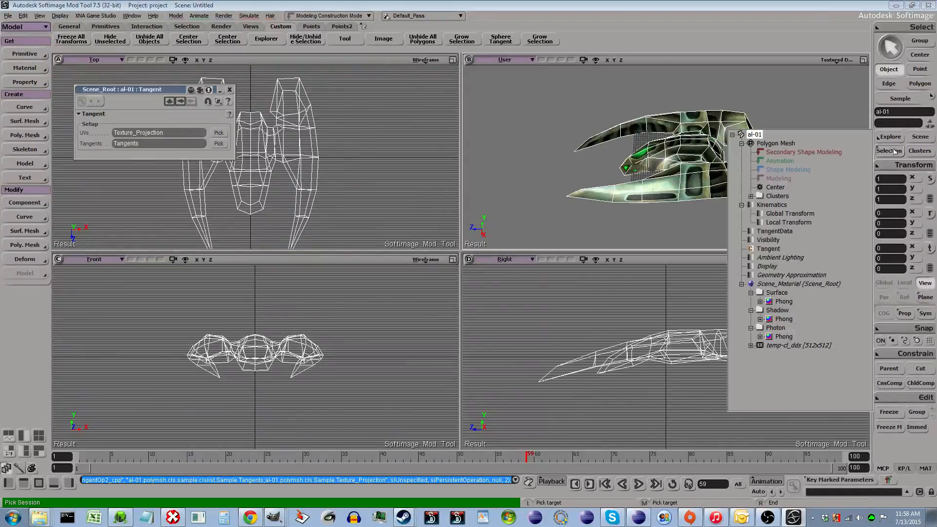
left_click(752, 196)
left_click(761, 205)
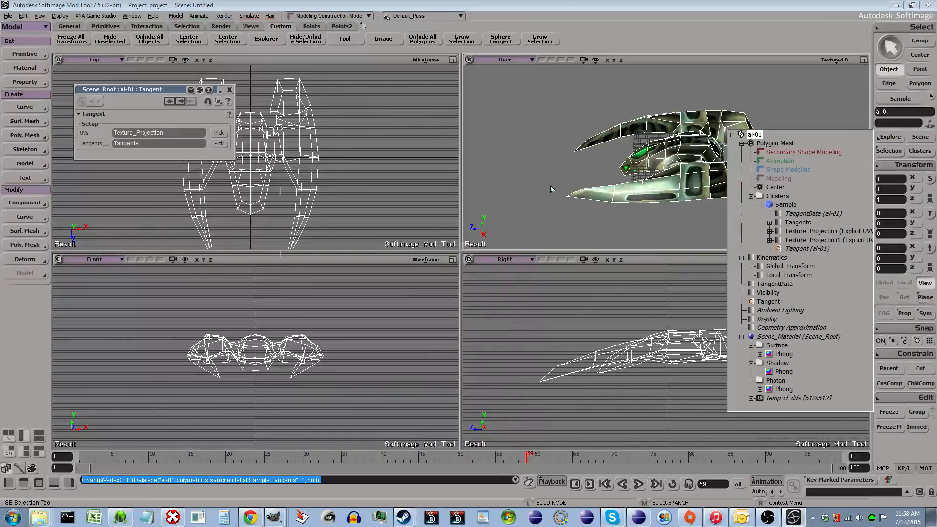
- Expand al-01's Polygon Mesh, Clusters and Sample in the explorer to inspect its UV and tangent data
key("8")
left_click(296, 223)
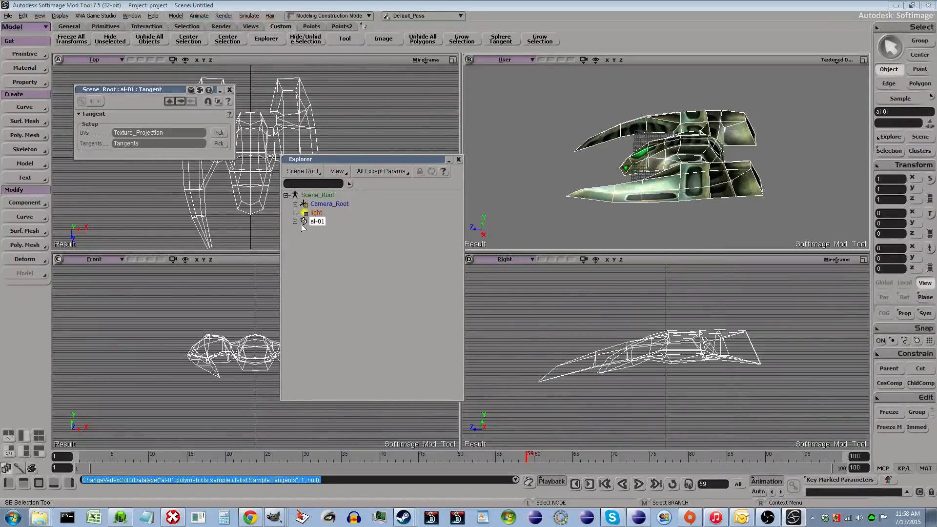
left_click(296, 222)
left_click(304, 231)
left_click(314, 283)
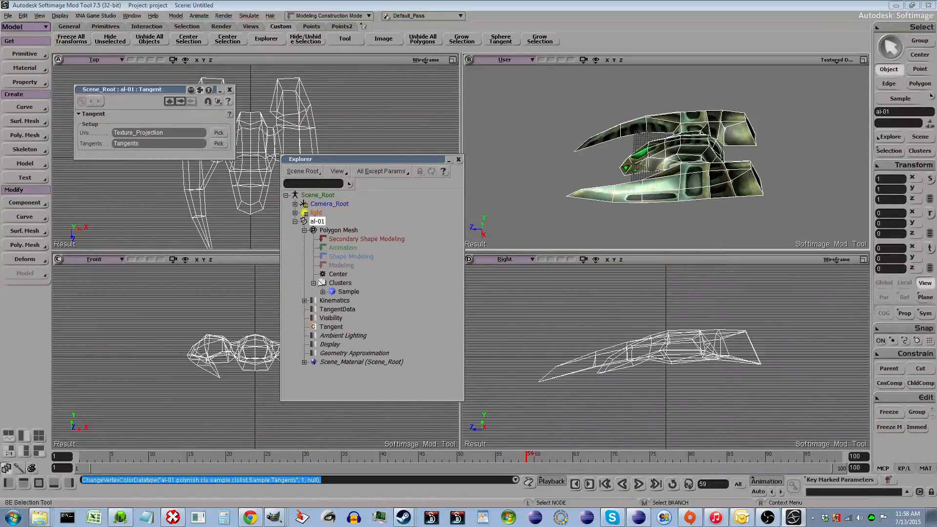
left_click(323, 292)
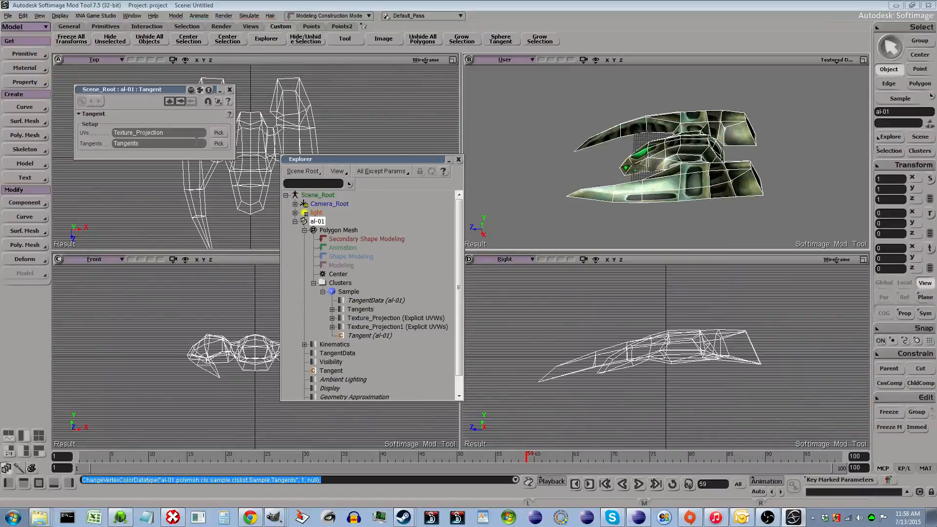
- Try to pick Texture_Projection1 in the explorer as the Tangent property's UV source
left_click(217, 133)
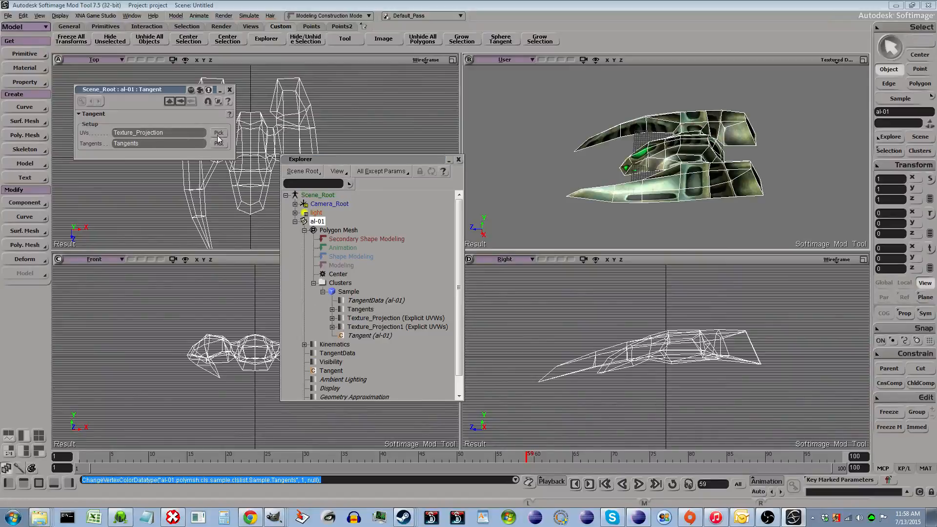
left_click(376, 330)
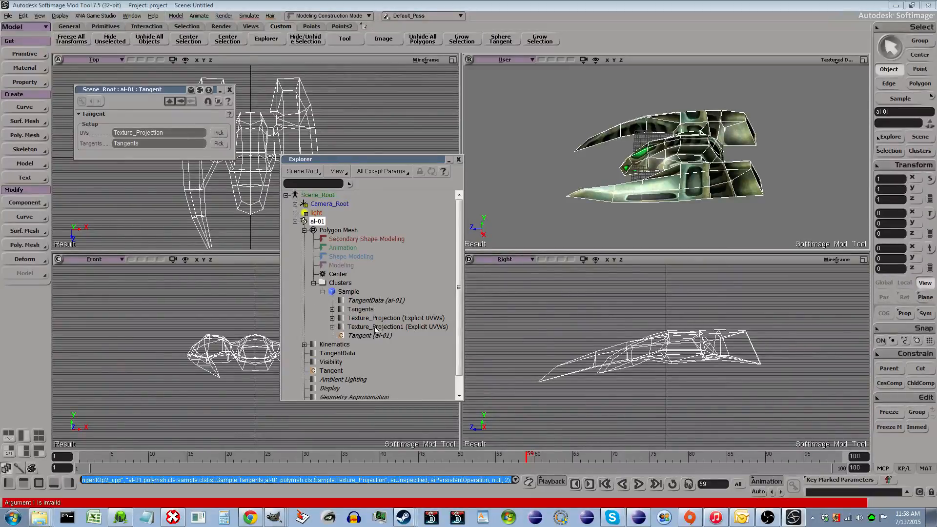
left_click(376, 330)
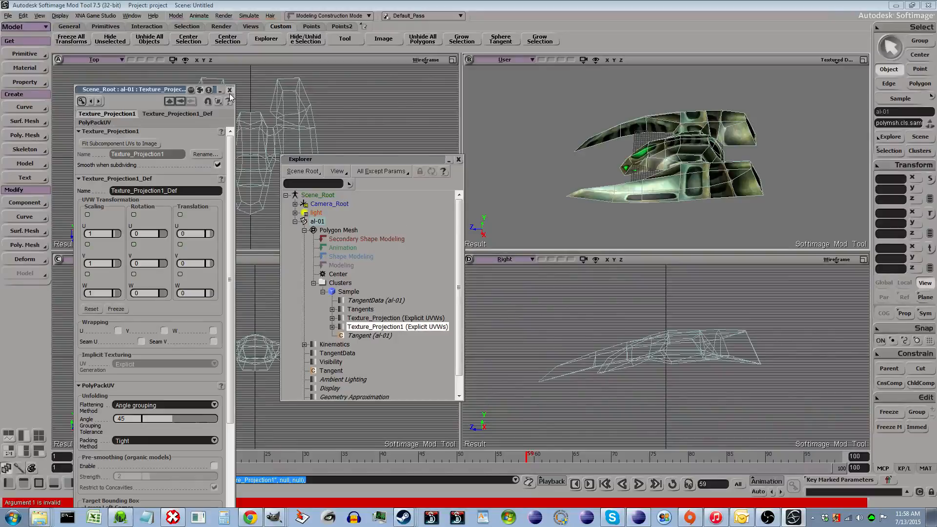
left_click(229, 91)
left_click_drag(403, 160, 502, 90)
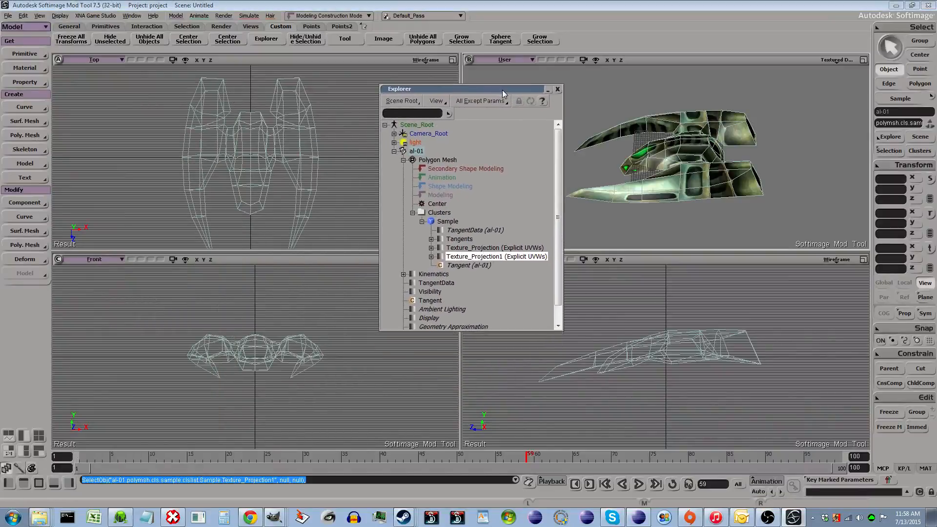
- Select the ship's Tangent property again and pick Texture_Projection1 as its UV source
left_click(690, 164)
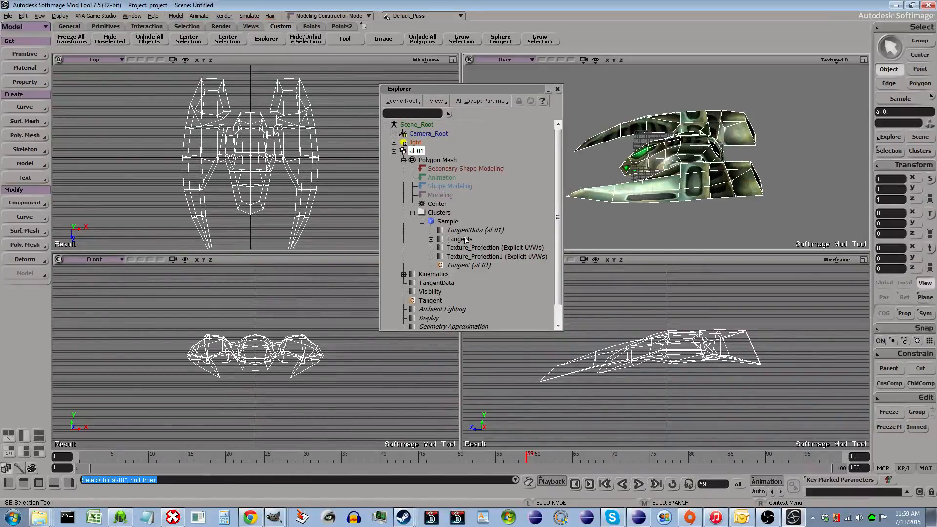
left_click(469, 266)
double_click(470, 270)
left_click(562, 289)
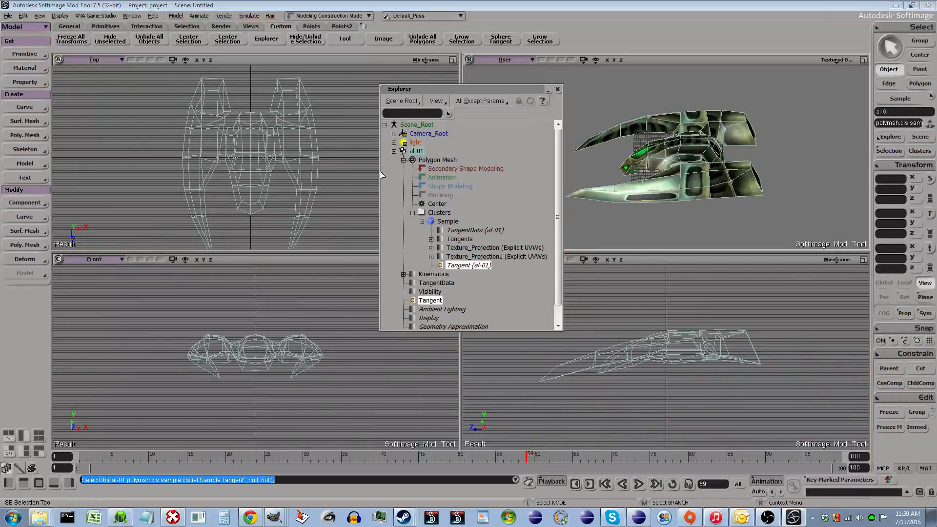
left_click(219, 132)
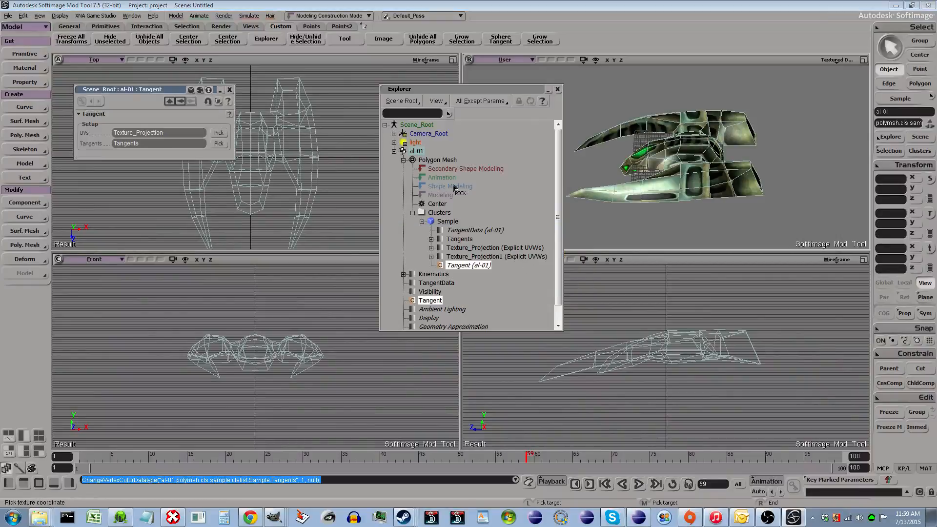
left_click(494, 257)
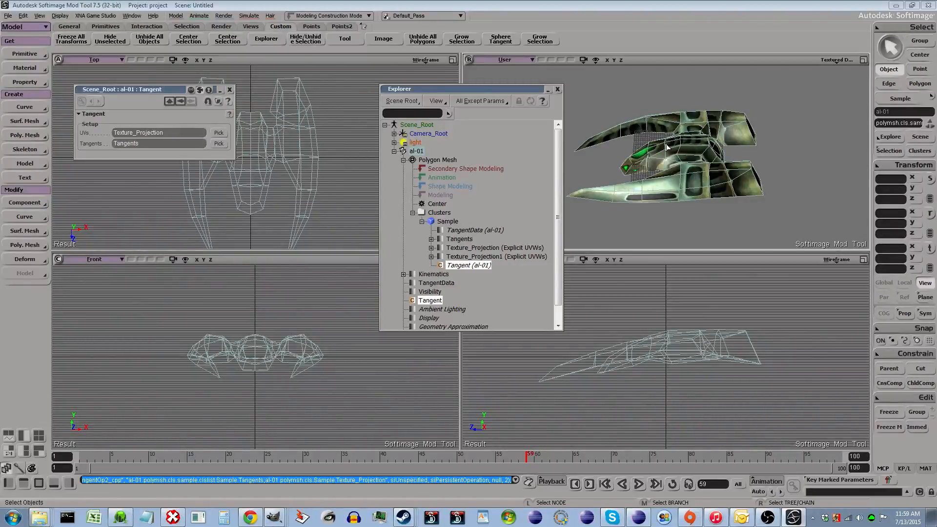
- Freeze all transforms and the operator stack of the al-01 ship
left_click(650, 142)
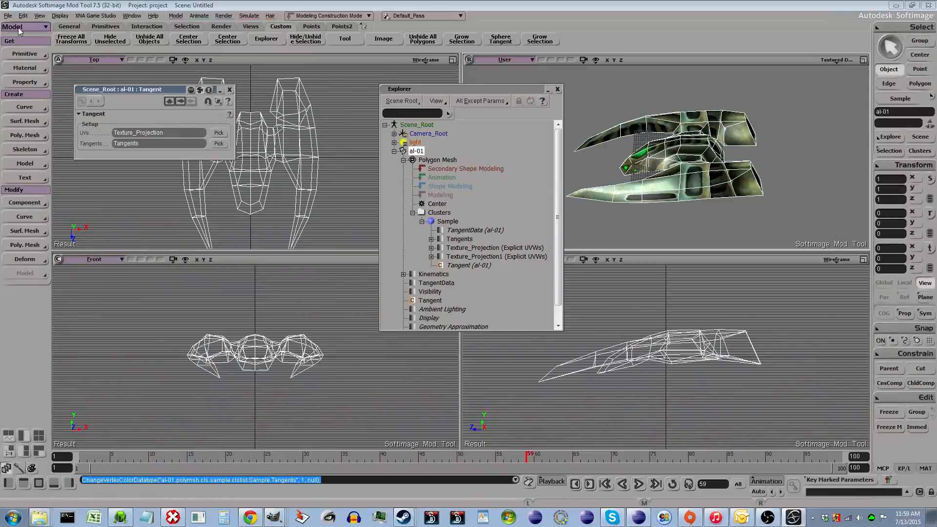
left_click(71, 39)
left_click(890, 412)
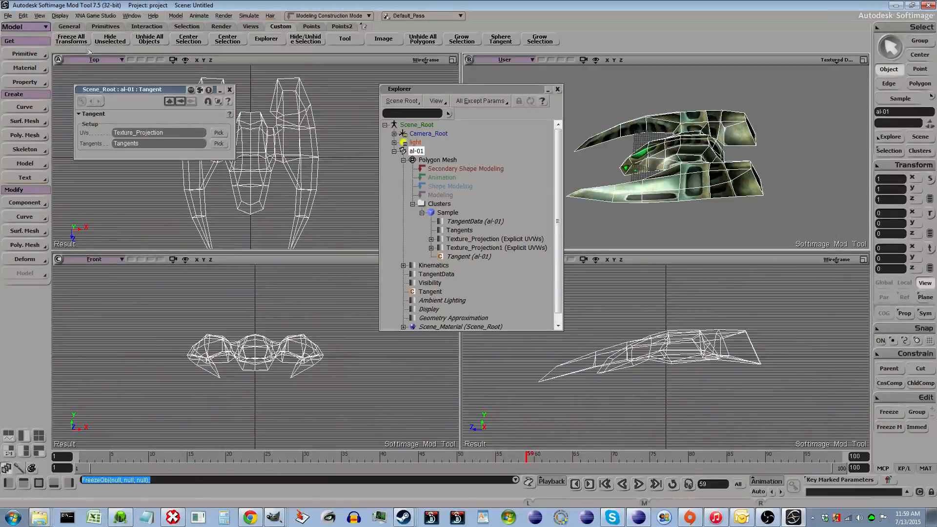
left_click(692, 178)
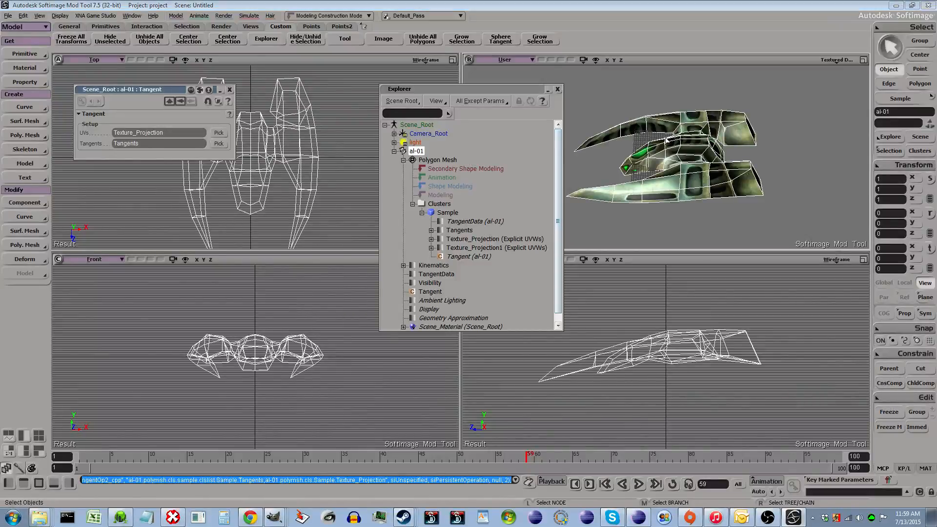
- Export the ship with Point Oven LWO Export as alien01.lwo into the Scenes\alien project folder
left_click(7, 16)
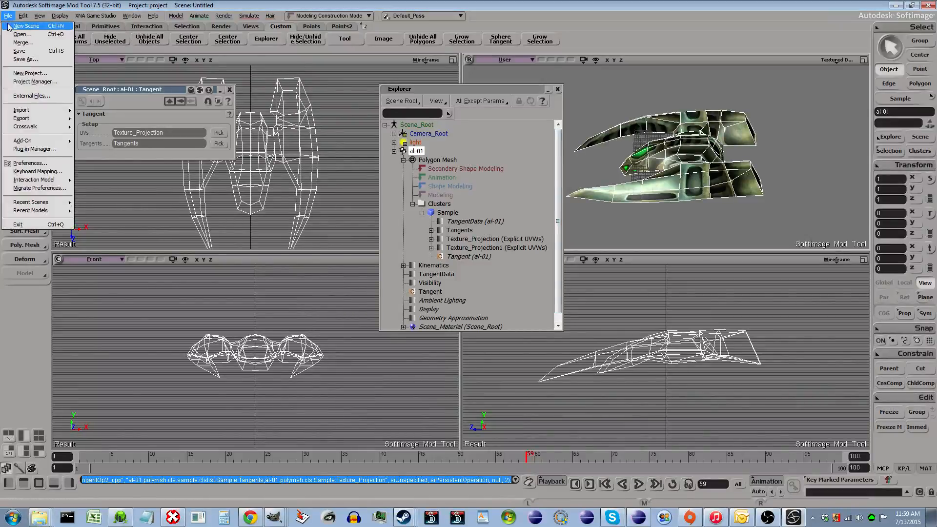
mouse_move(44, 133)
mouse_move(22, 119)
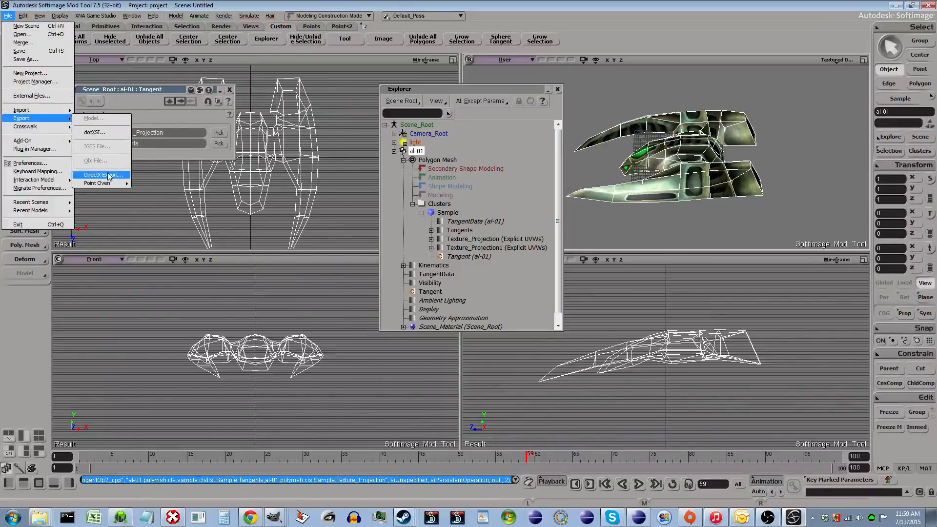
mouse_move(107, 183)
left_click(161, 192)
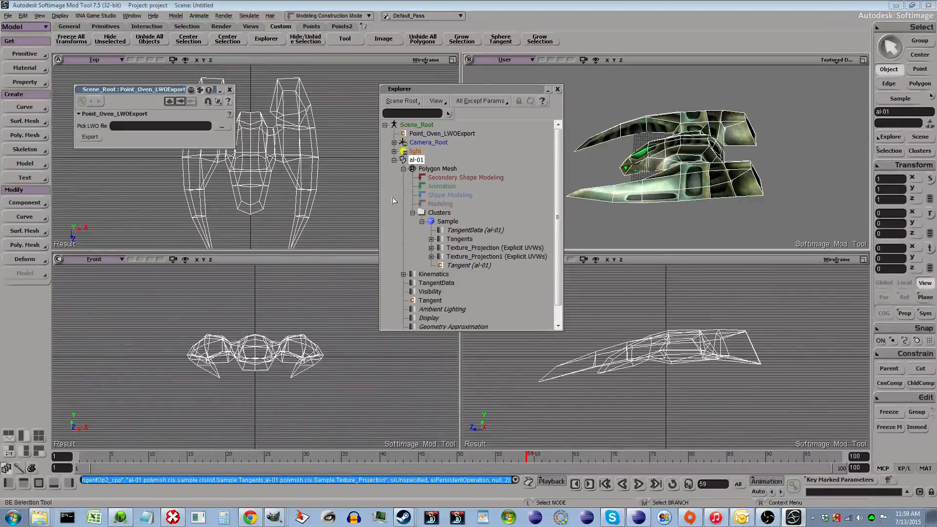
left_click(221, 125)
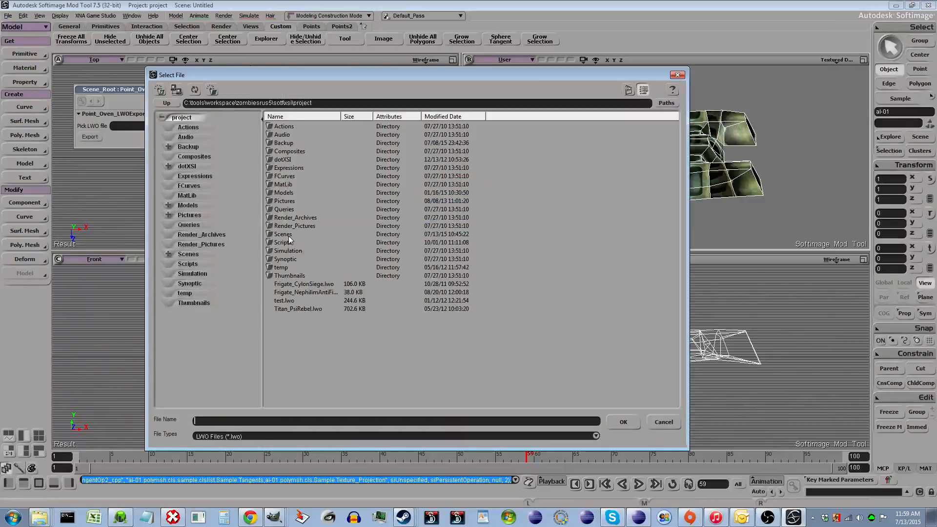
double_click(283, 234)
double_click(291, 133)
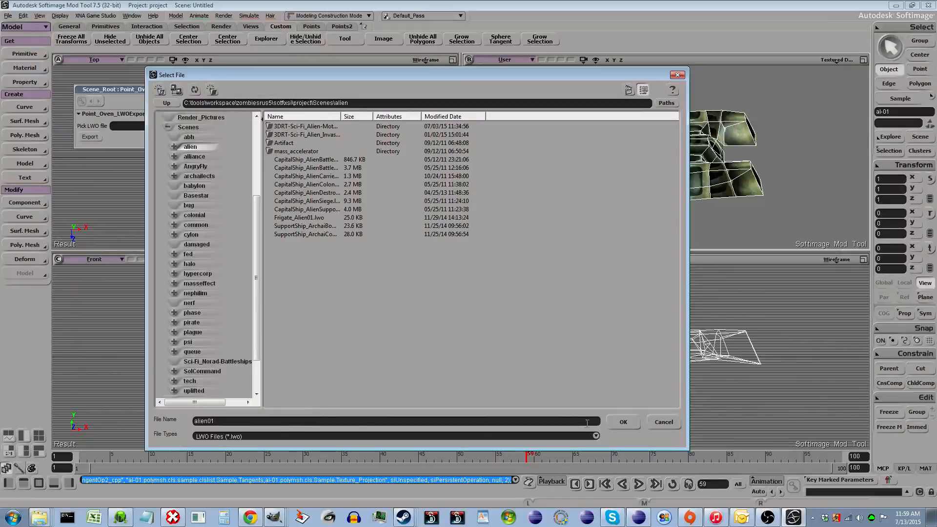
left_click(623, 422)
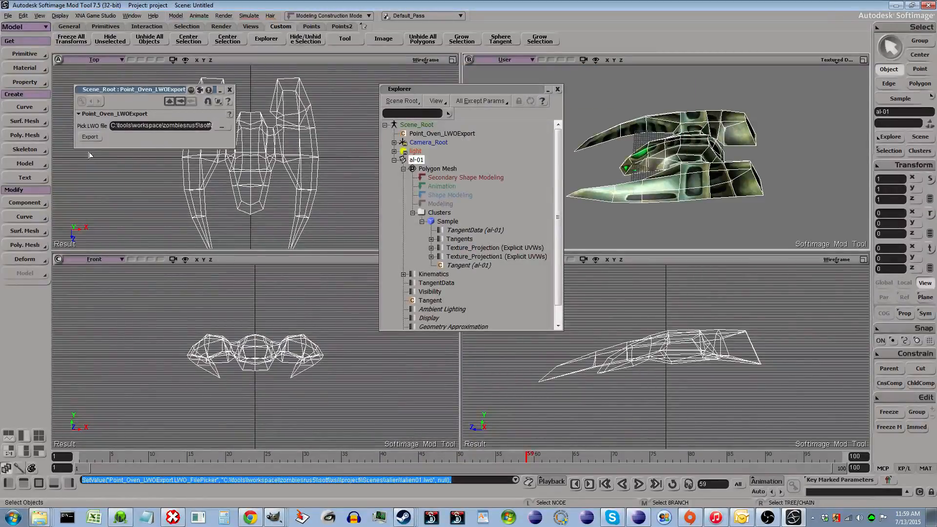
left_click(83, 138)
- Delete the al-01 ship from the scene
left_click(689, 152)
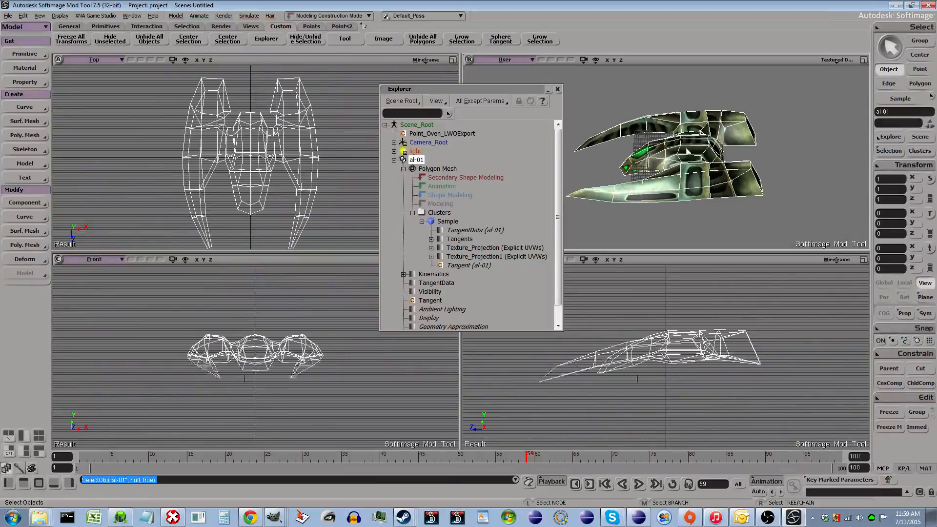
key("Delete")
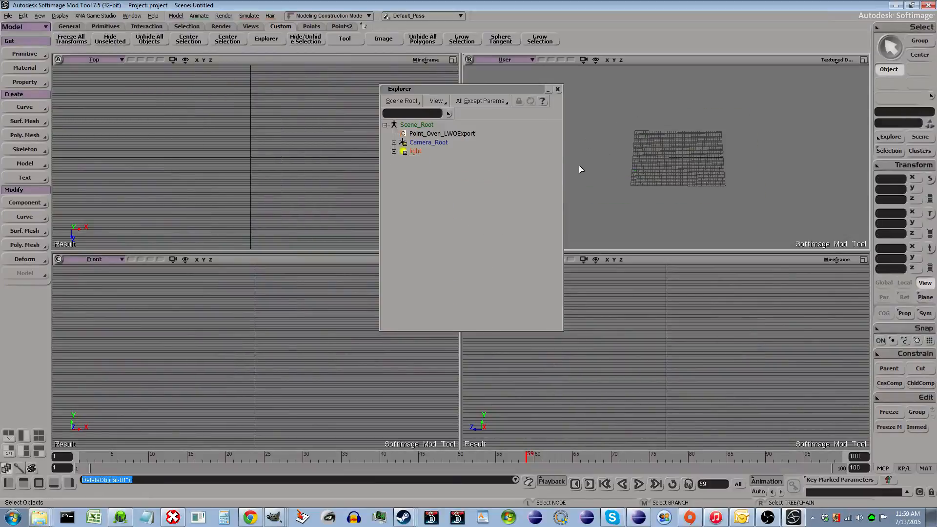
- Import alien01.lwo from the Scenes\alien folder with Point Oven LWO Import and select the imported ship
left_click(8, 16)
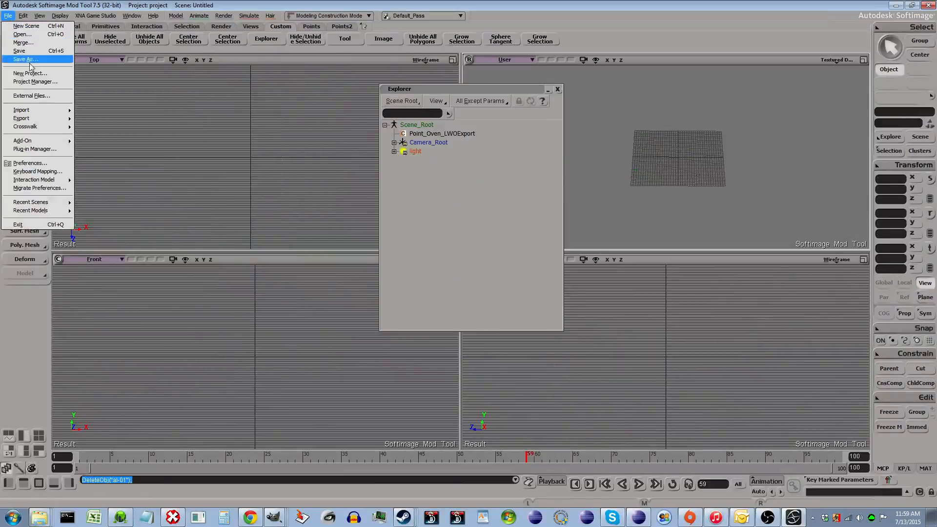
mouse_move(61, 112)
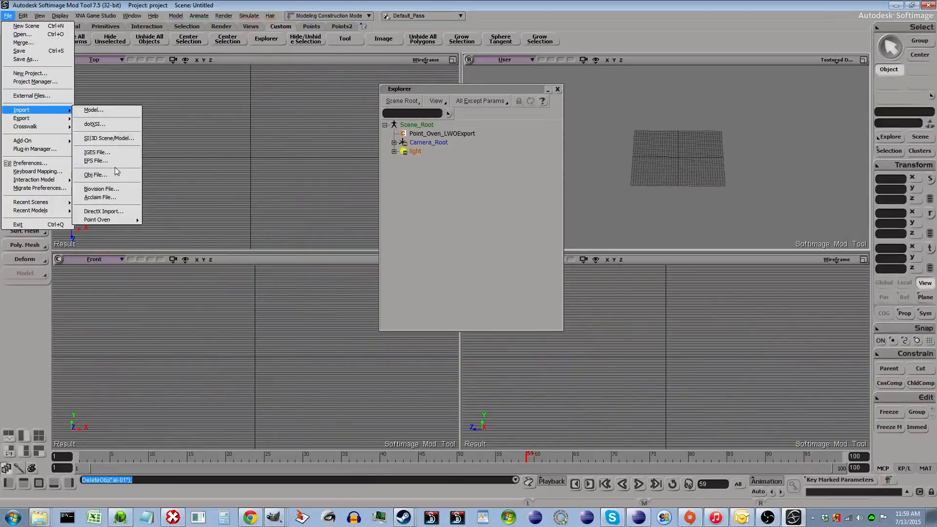
mouse_move(129, 221)
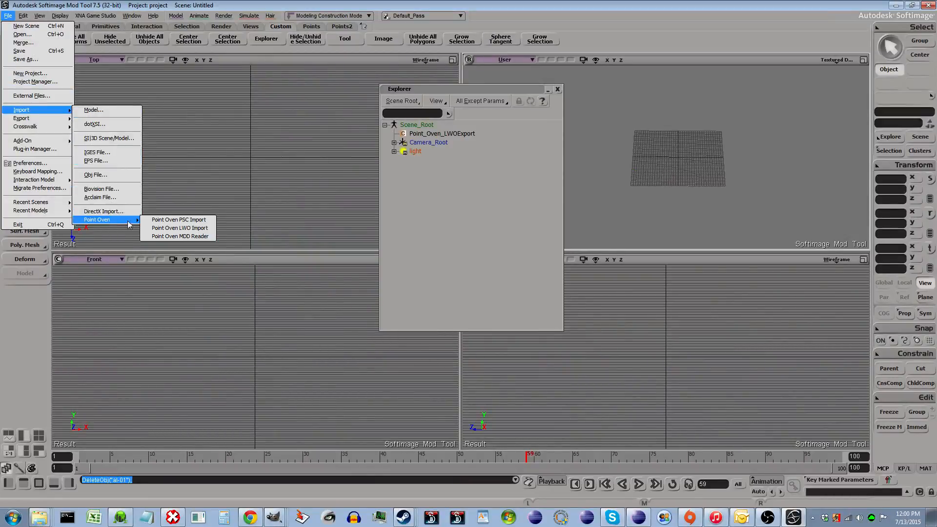
left_click(205, 228)
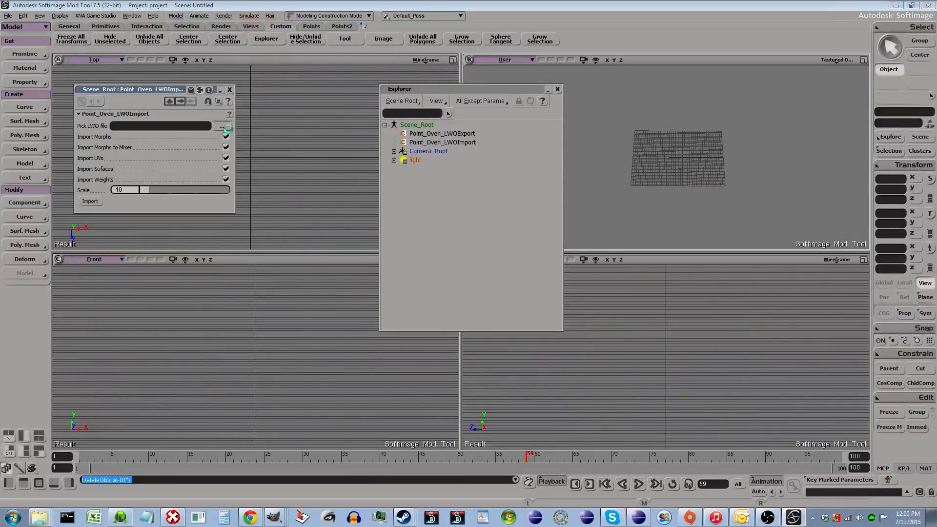
left_click(222, 126)
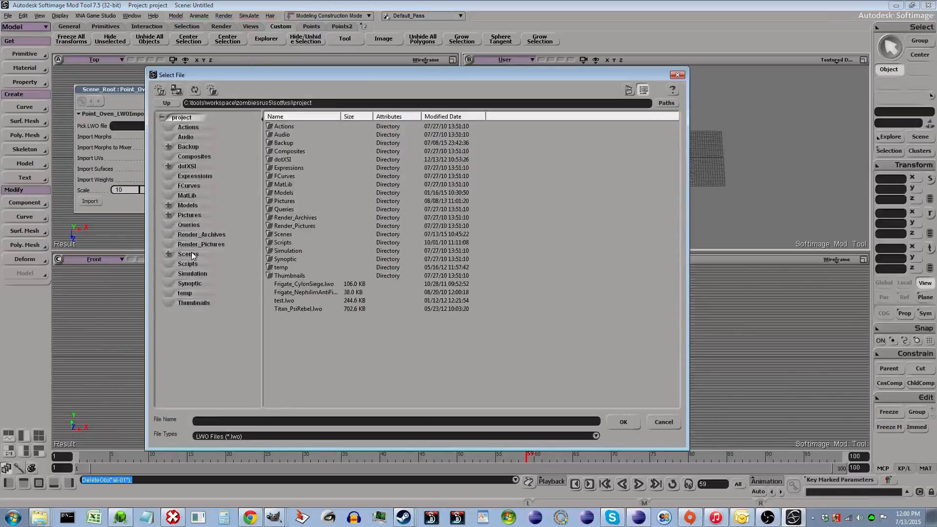
left_click(190, 254)
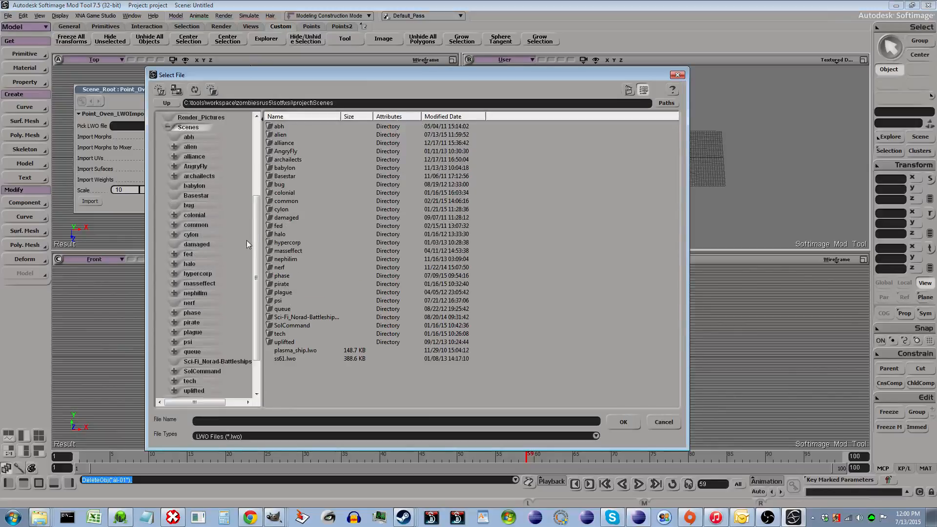
double_click(289, 135)
double_click(289, 160)
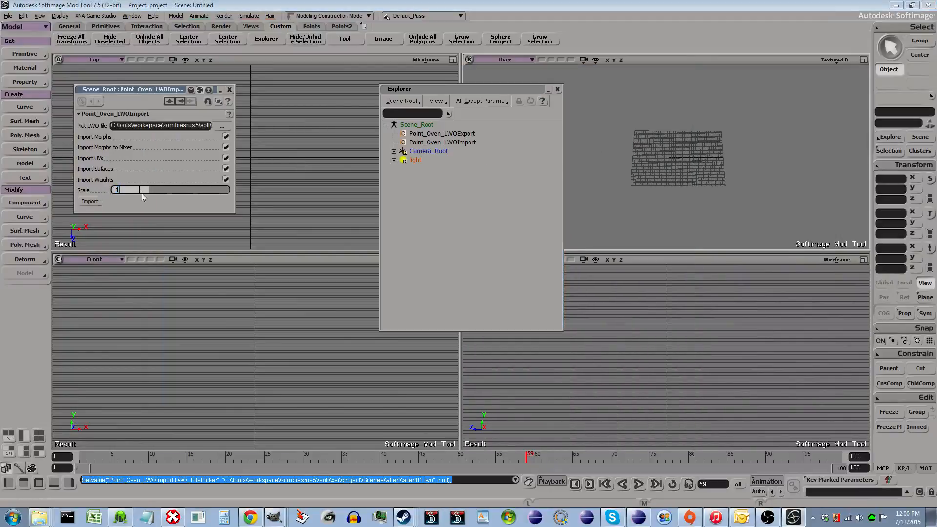
left_click(90, 201)
left_click(641, 154)
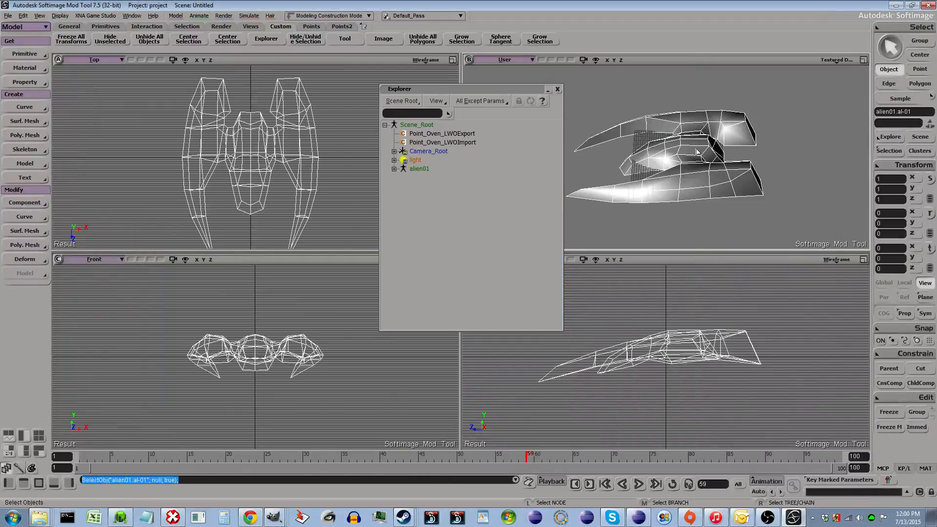
- Delete the Scene_Material_Phong shader and the Scene_Material_Material from the imported al-01 mesh's Scene_Material cluster
left_click(394, 169)
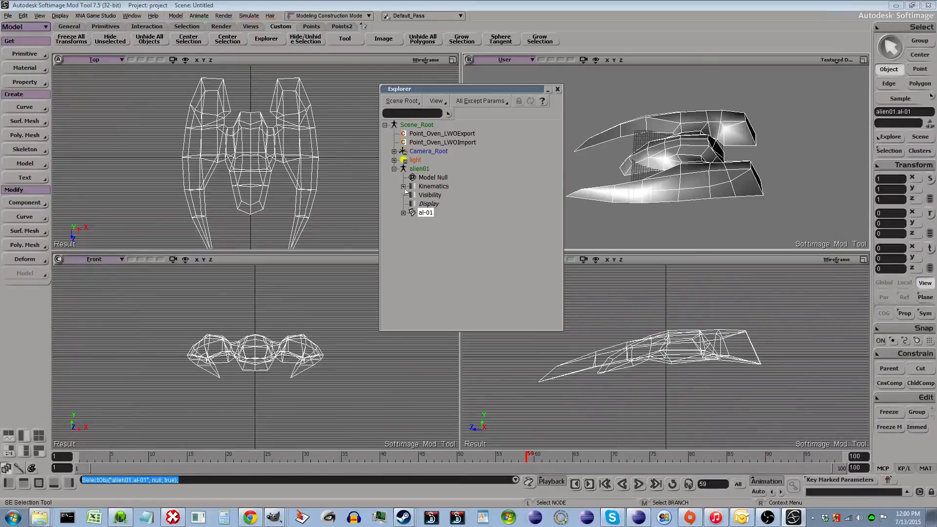
left_click(404, 213)
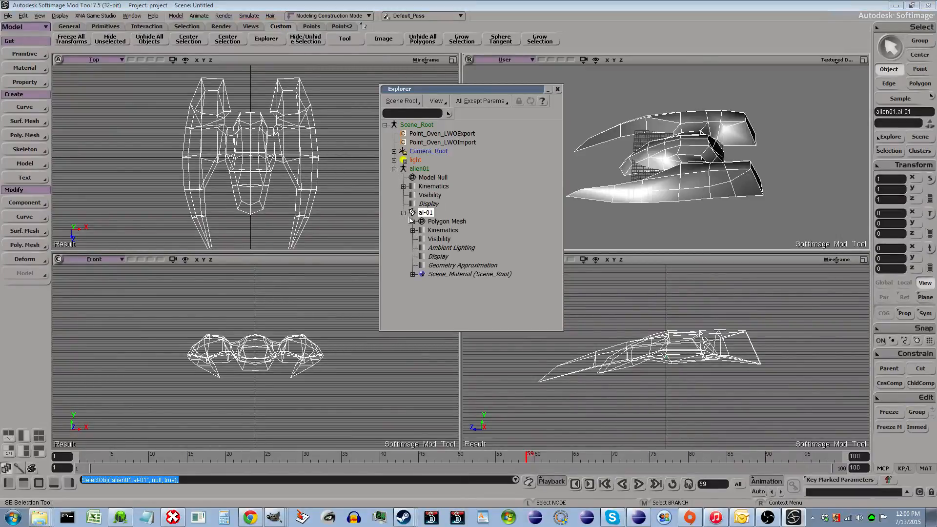
left_click(413, 222)
left_click(422, 273)
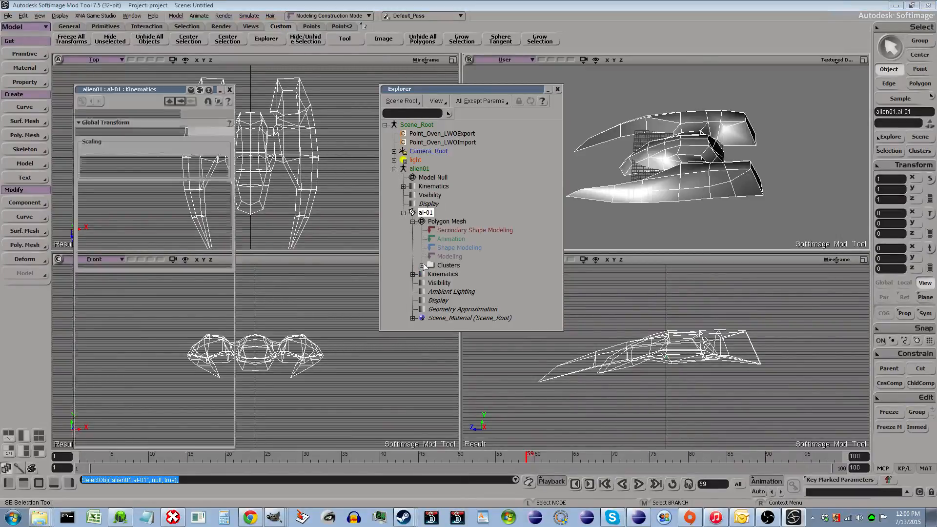
left_click(423, 266)
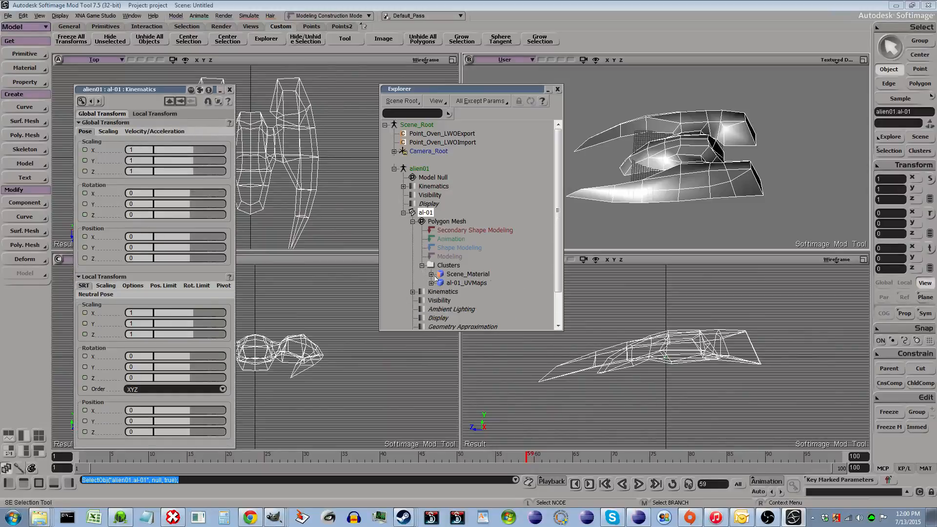
left_click(433, 274)
left_click(441, 292)
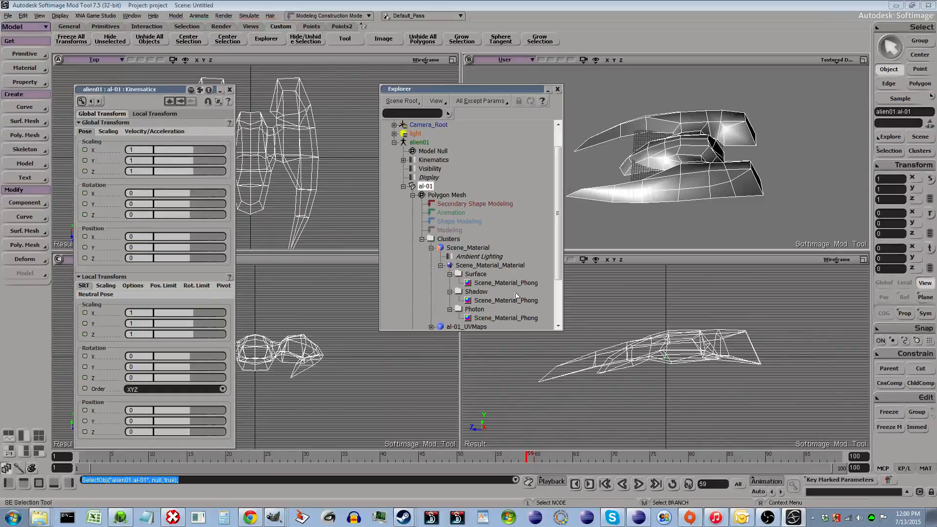
left_click(477, 283)
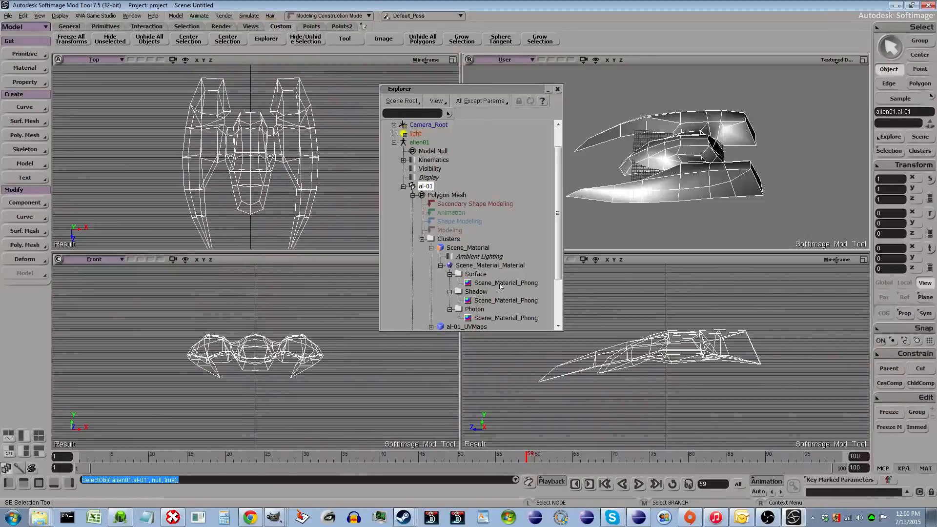
left_click(501, 286)
key("Delete")
left_click(521, 267)
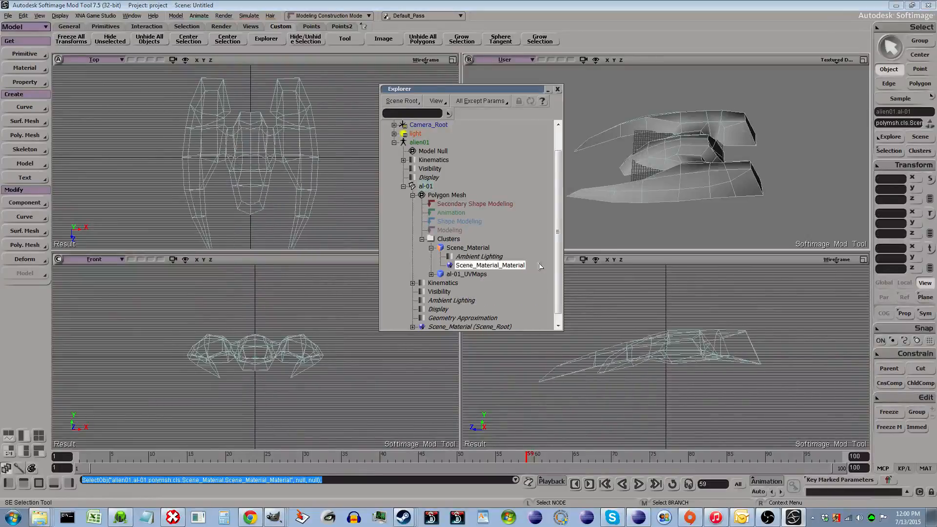
key("Delete")
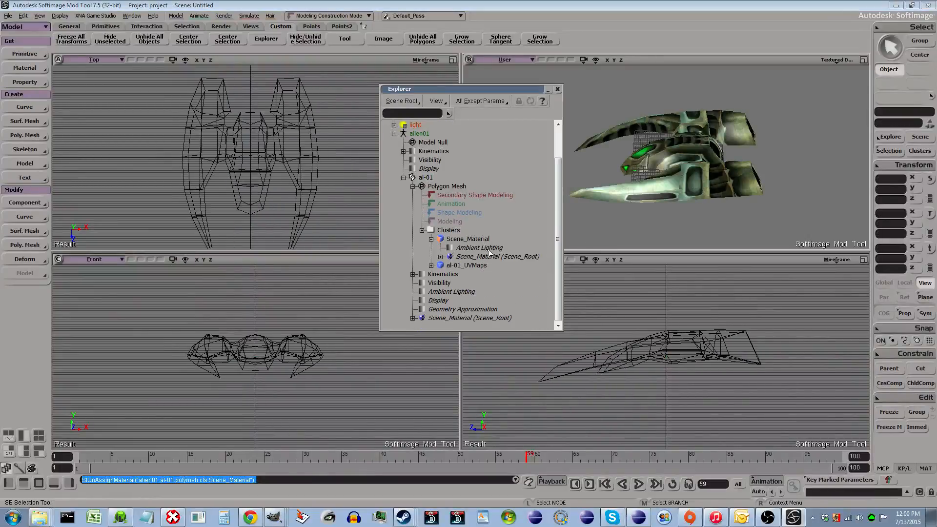
- Delete the Tangents, Tangents1 and Texture_Projection2 properties from the imported mesh's al-01_UVMaps cluster
left_click(431, 266)
scroll(510, 301, "down", 2)
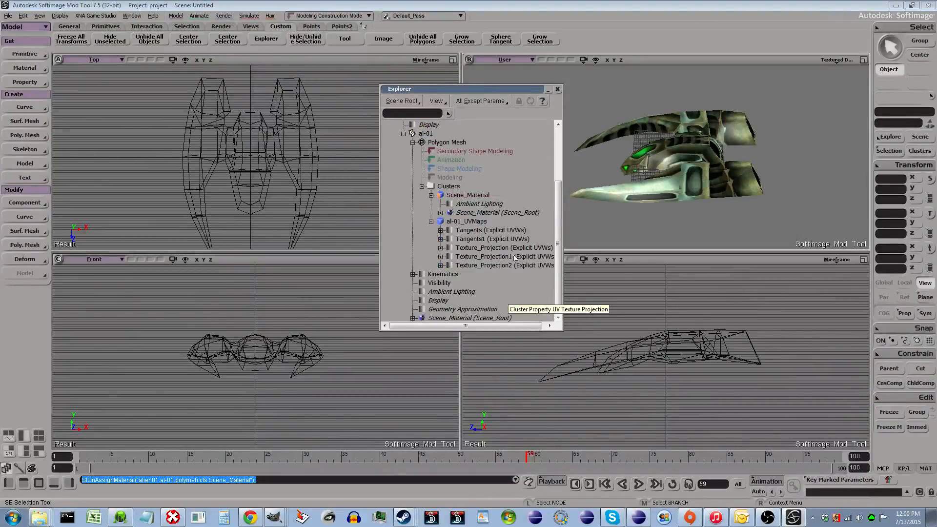
left_click(528, 248)
left_click(462, 238)
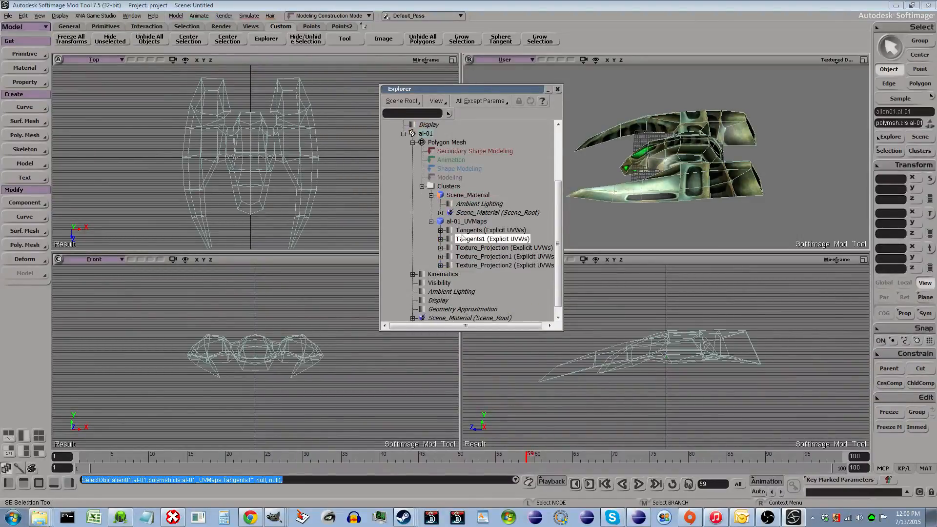
left_click(441, 239)
left_click(440, 230)
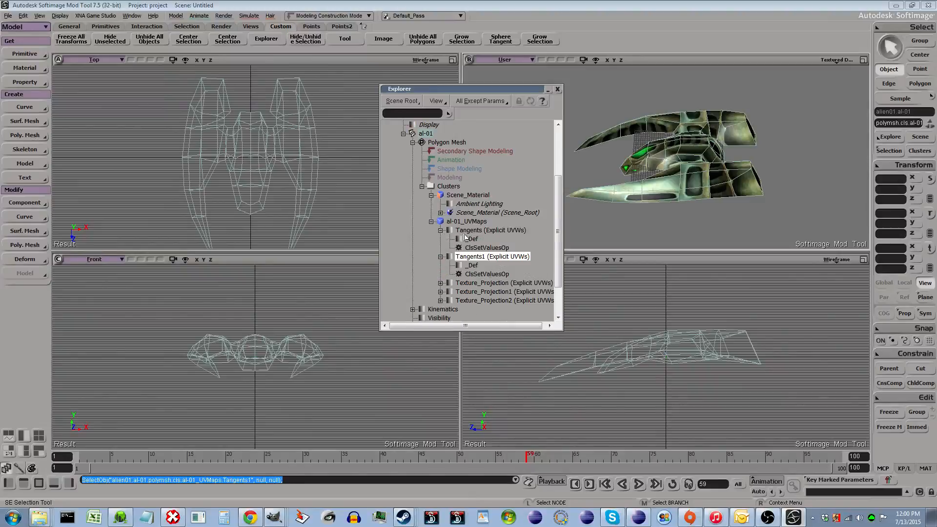
left_click(478, 233)
key("Delete")
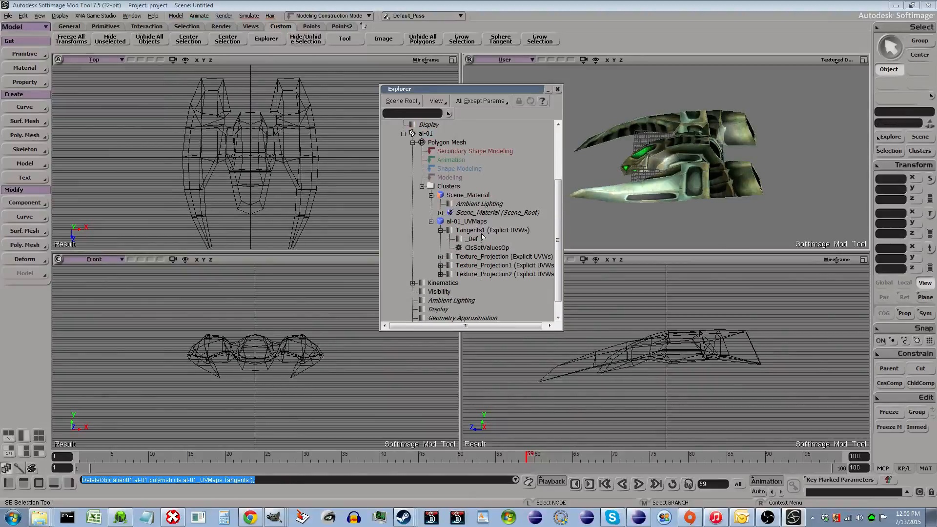
left_click(483, 231)
key("Delete")
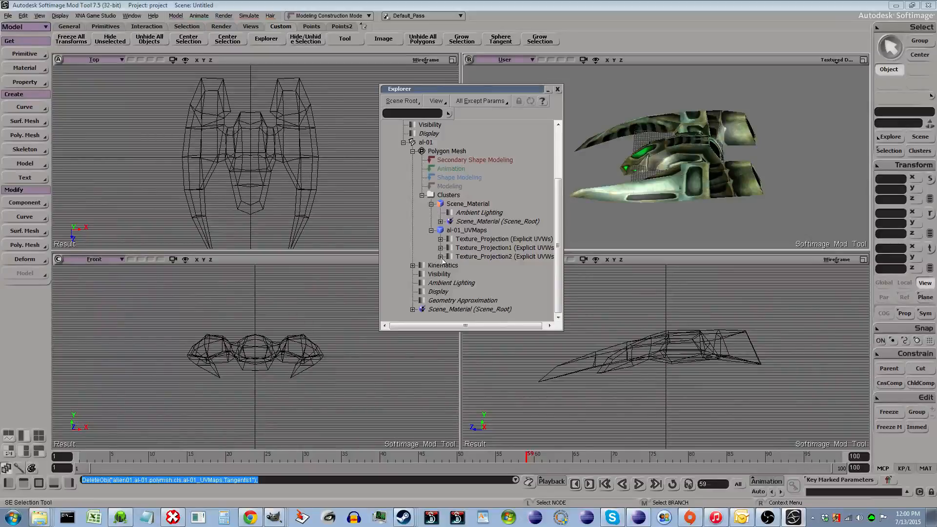
left_click(484, 256)
key("Delete")
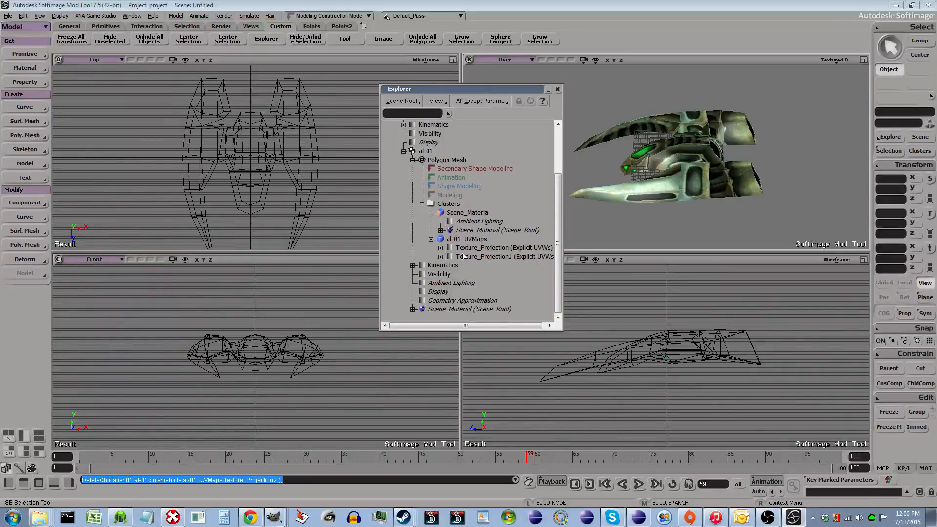
- Select the ship and inspect its remaining UV sets in the Texture Editor
left_click(498, 248)
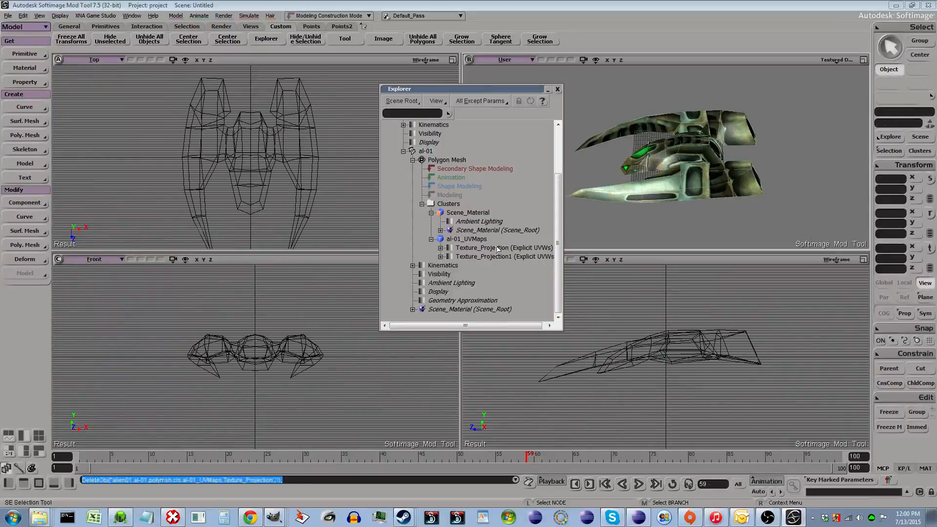
left_click(440, 256)
left_click(441, 247)
left_click(671, 156)
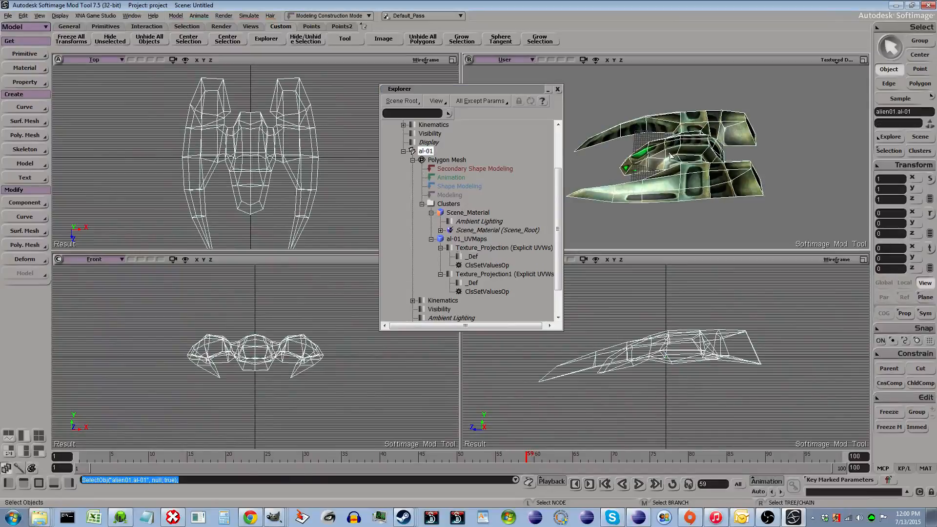
key("alt+7")
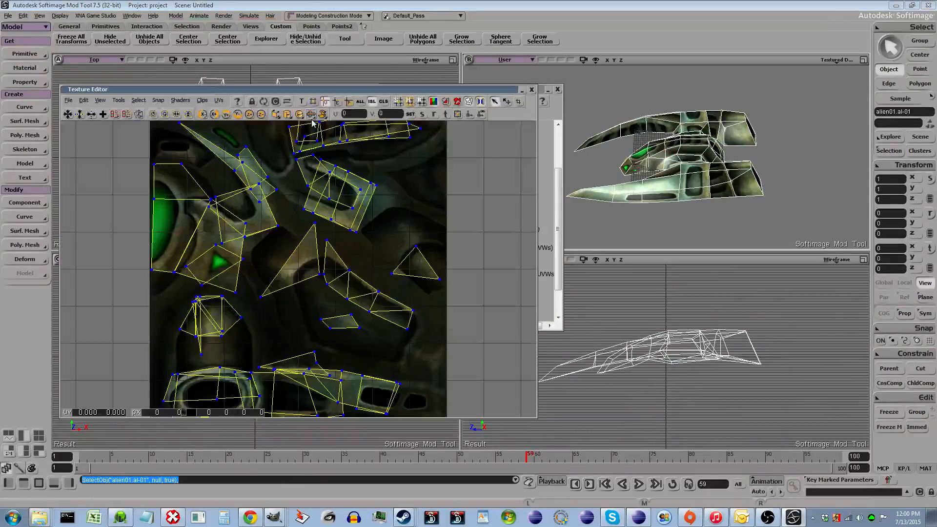
left_click(218, 100)
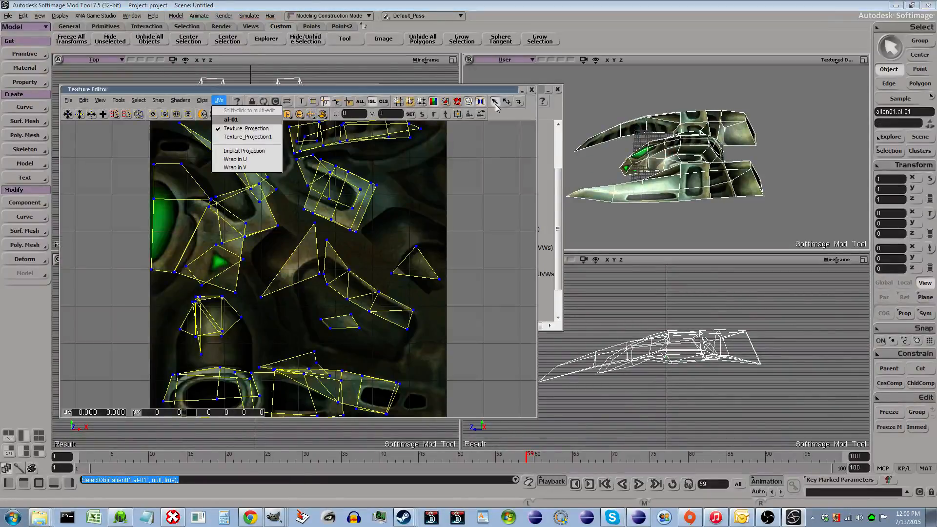
left_click(531, 89)
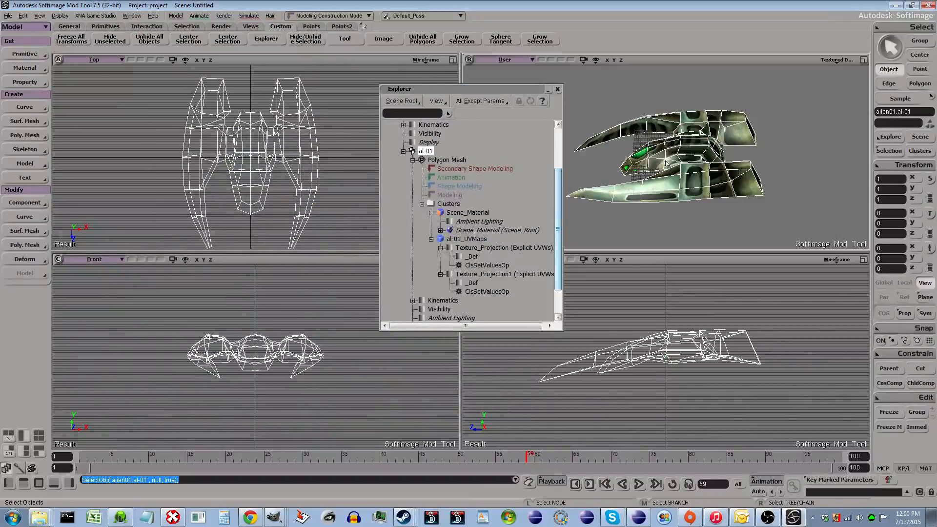
- Add a Tangent property to al-01 and pick Texture_Projection1 as its UV set
left_click(24, 82)
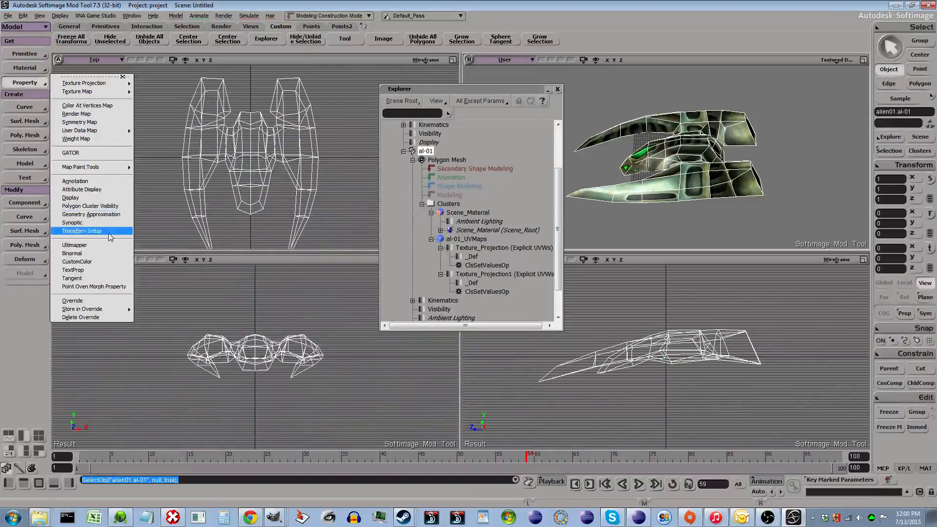
left_click(108, 278)
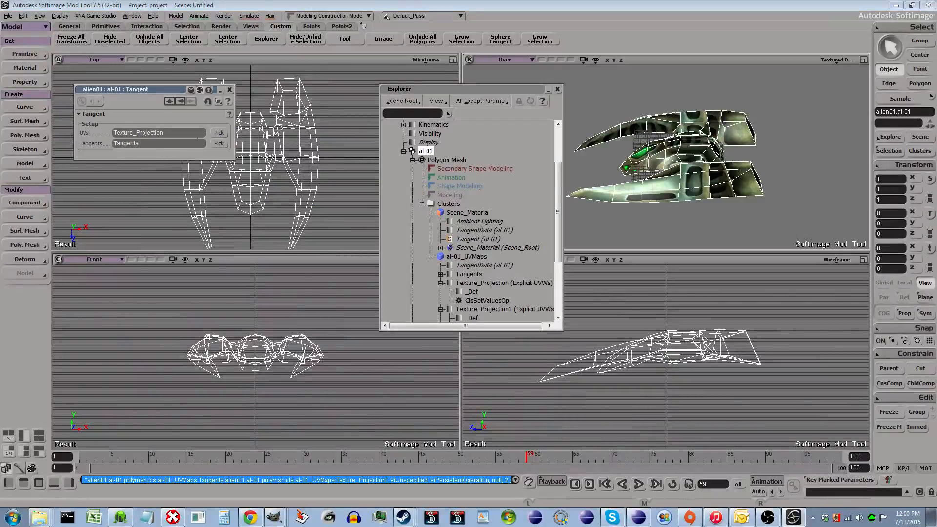
left_click(224, 133)
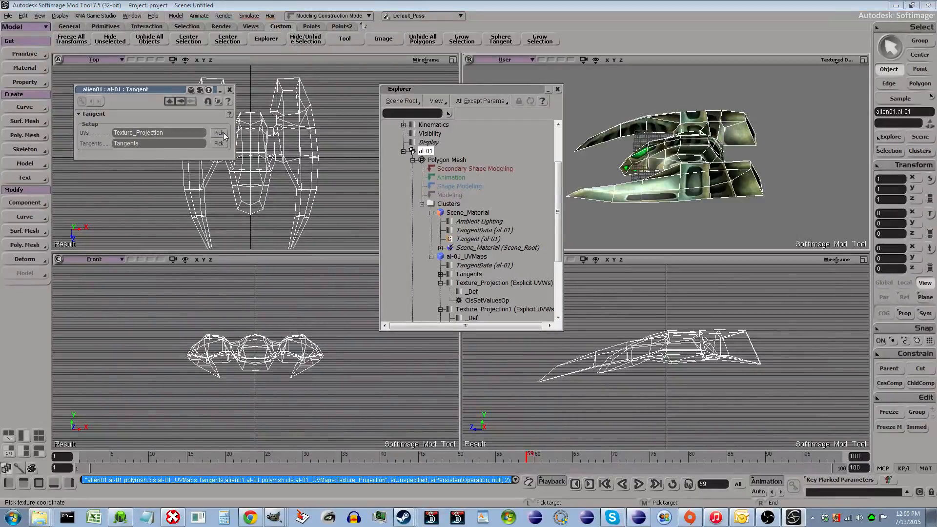
left_click(489, 311)
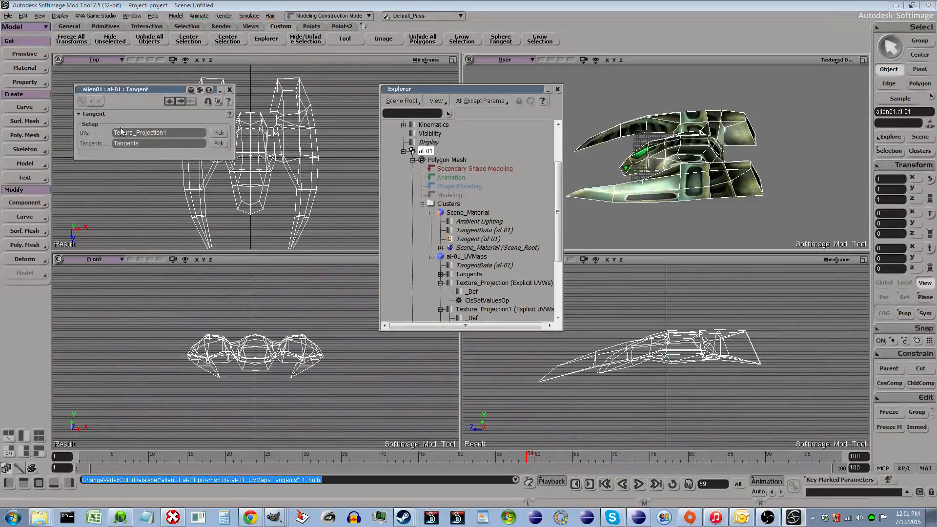
scroll(476, 236, "down", 2)
scroll(483, 210, "up", 1)
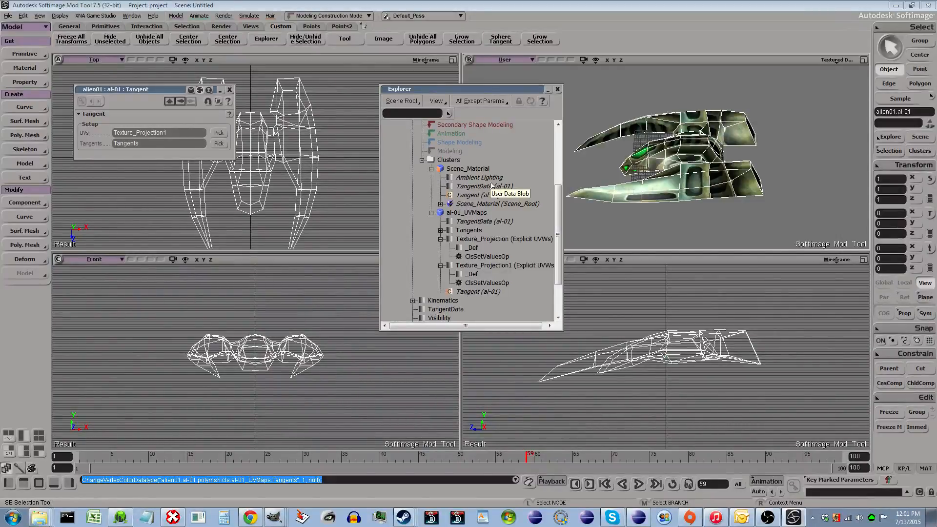
- Set the smoothing of the TangentOp2 operator under the al-01_UVMaps Tangents property to 180
left_click(440, 231)
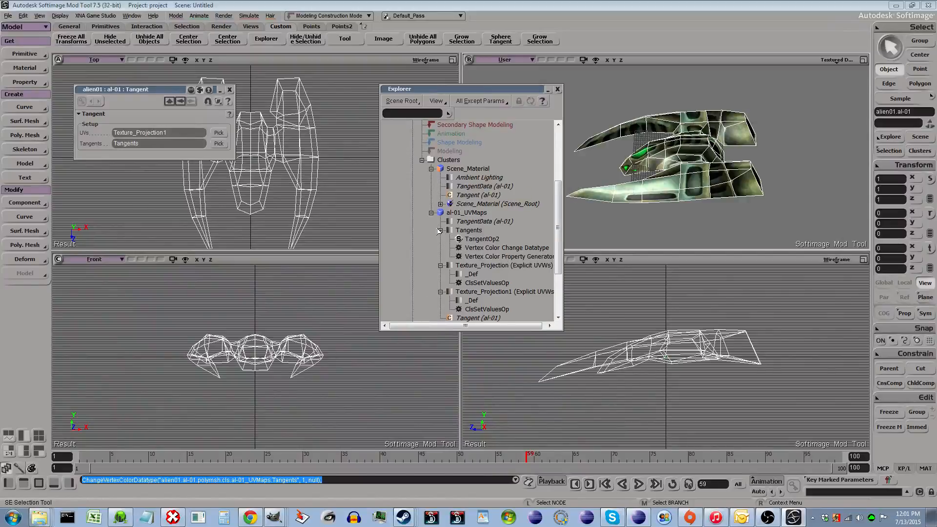
left_click(484, 239)
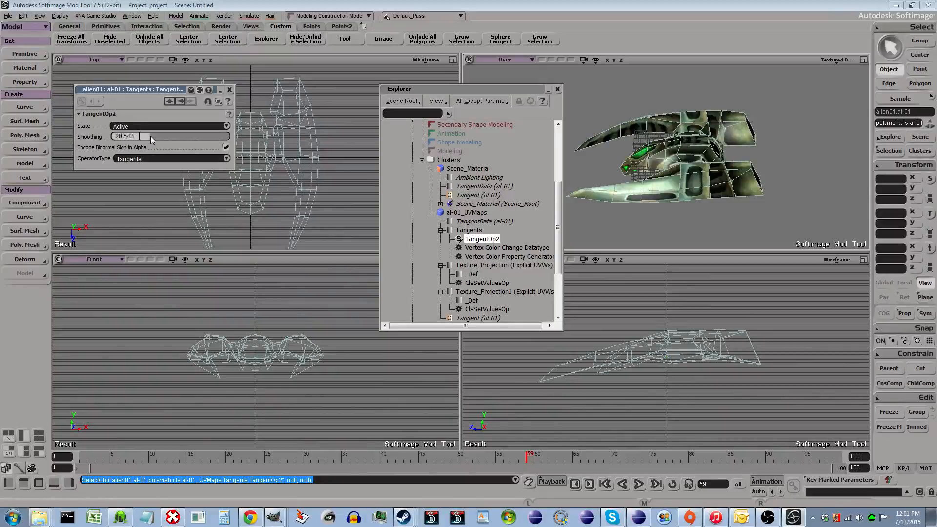
left_click_drag(151, 136, 268, 135)
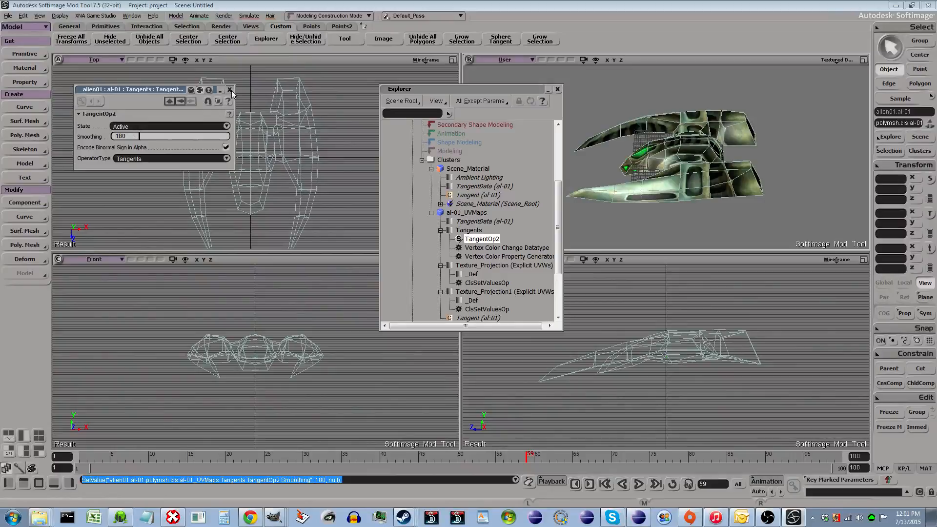
left_click(230, 90)
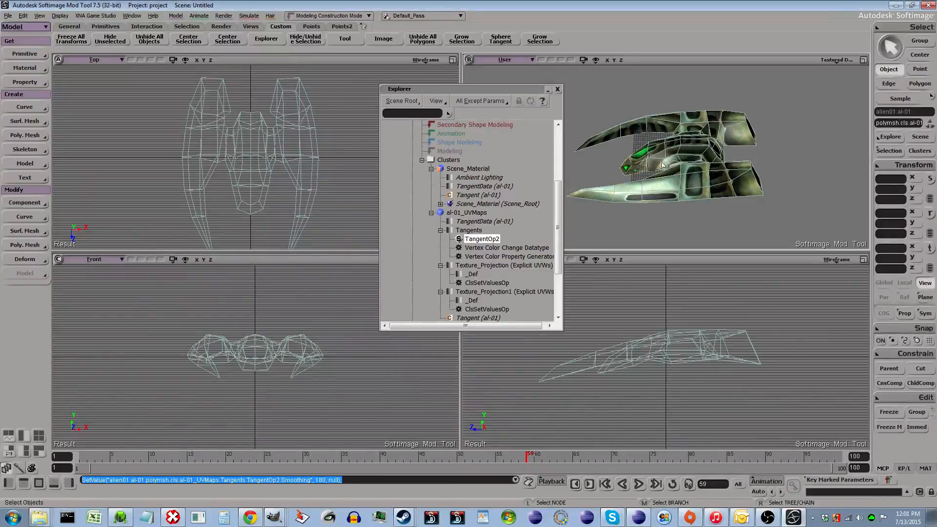
- Select the al-01 ship, freeze all its transforms, and freeze its operator stack
left_click(698, 156)
scroll(667, 179, "down", 1)
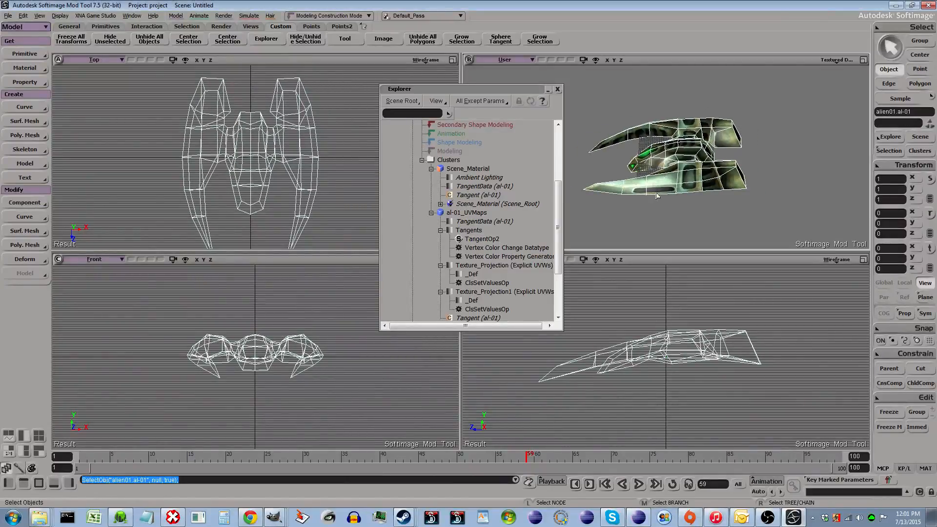
scroll(659, 196, "up", 4)
scroll(692, 197, "down", 2)
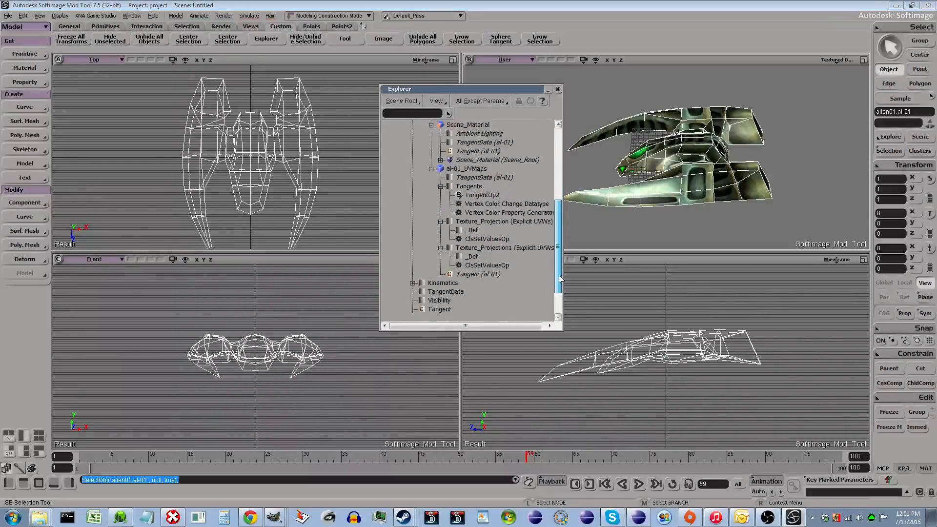
scroll(469, 210, "down", 2)
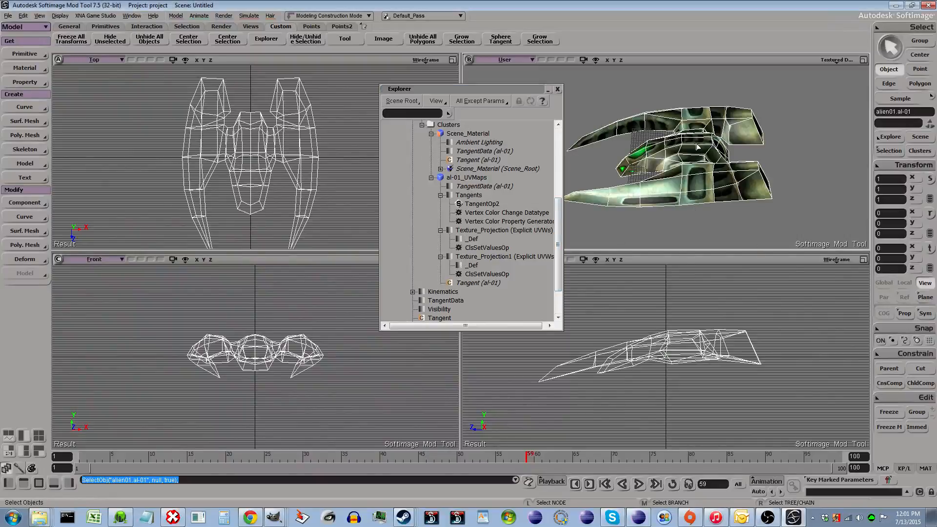
left_click(72, 40)
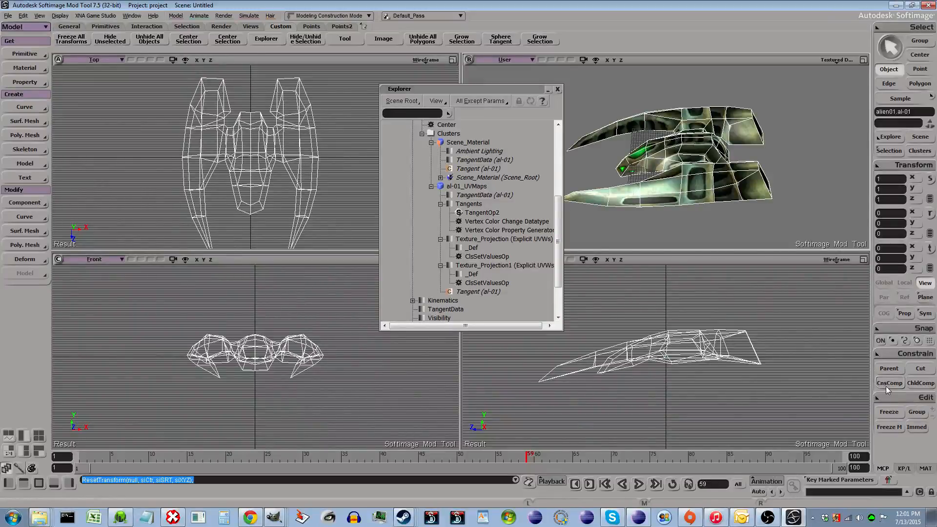
left_click(890, 412)
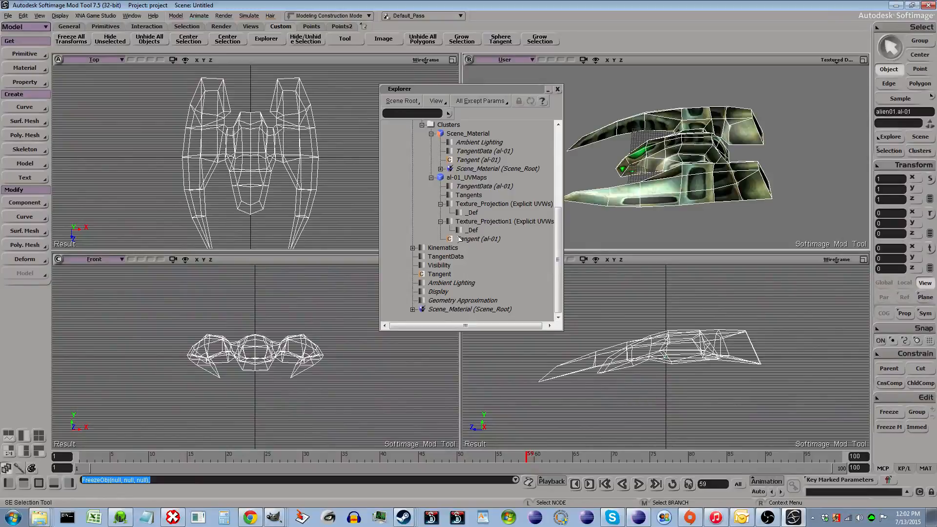
- Examine the ship's Scene_Material render tree and show the Texture_Projection1 UV set in the Texture Editor
left_click(484, 187)
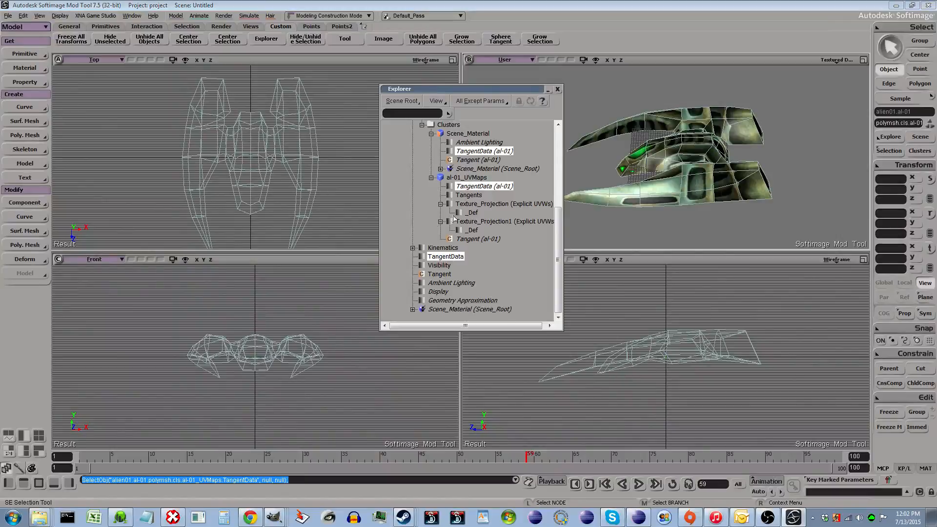
left_click(679, 201)
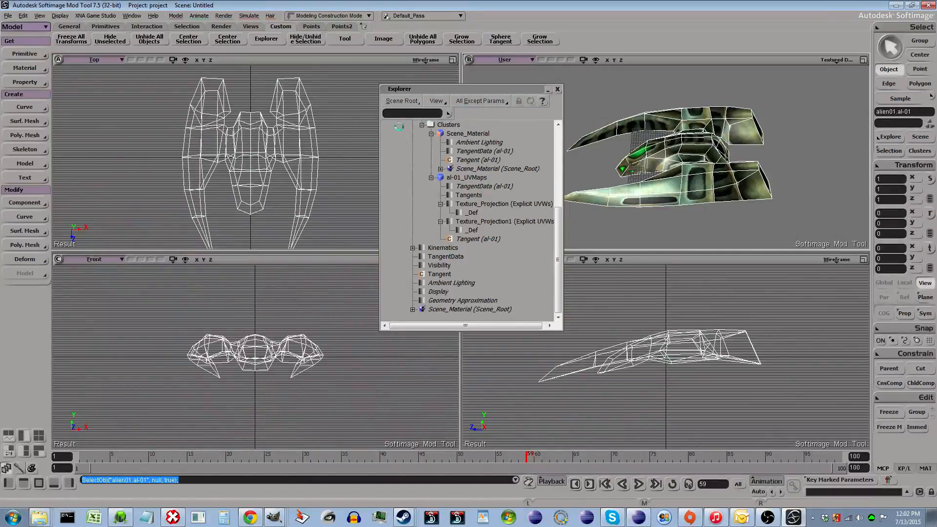
key("7")
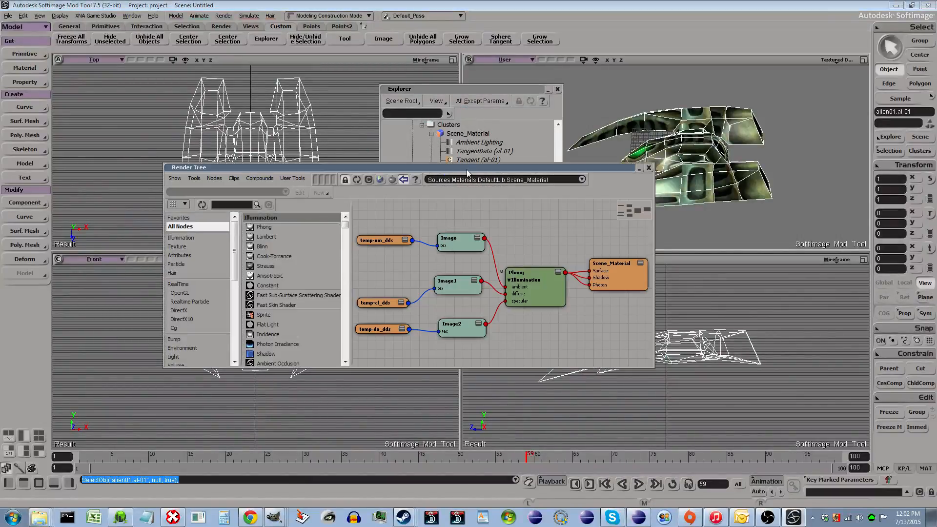
left_click_drag(458, 167, 371, 241)
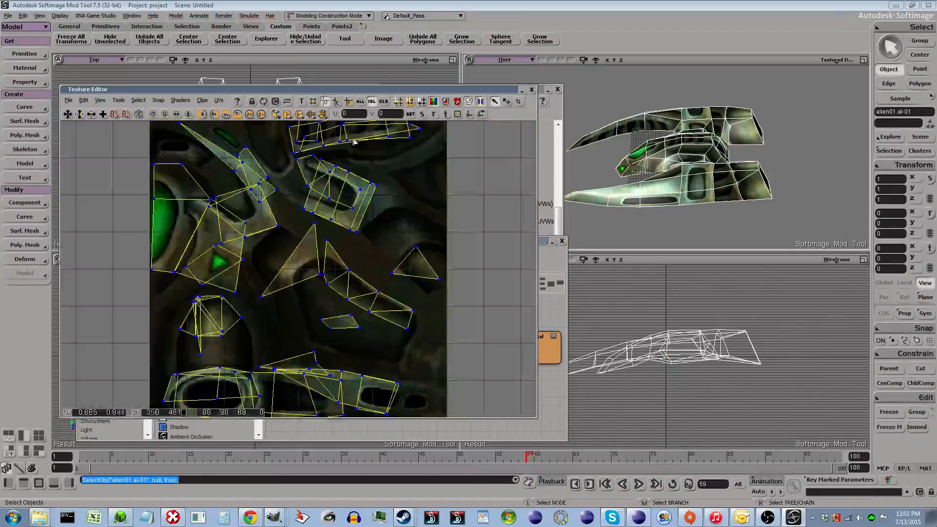
left_click(218, 100)
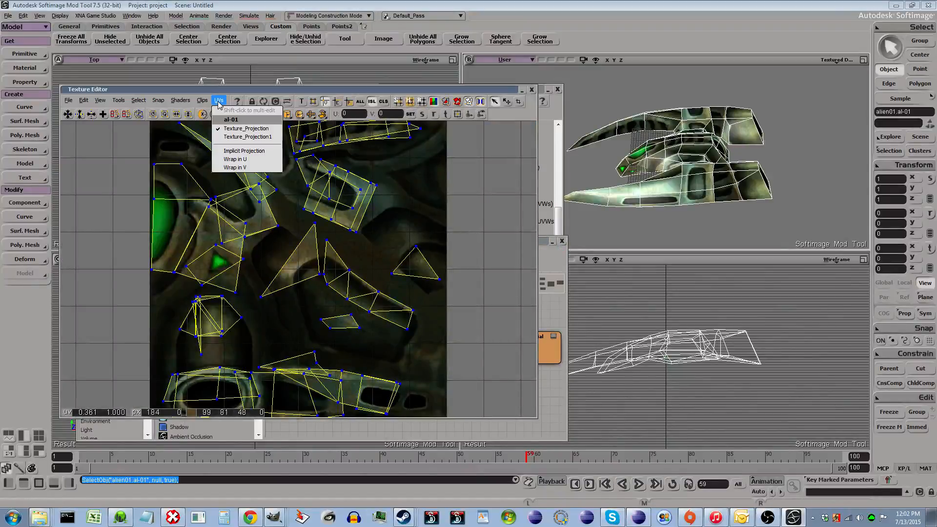
left_click(233, 137)
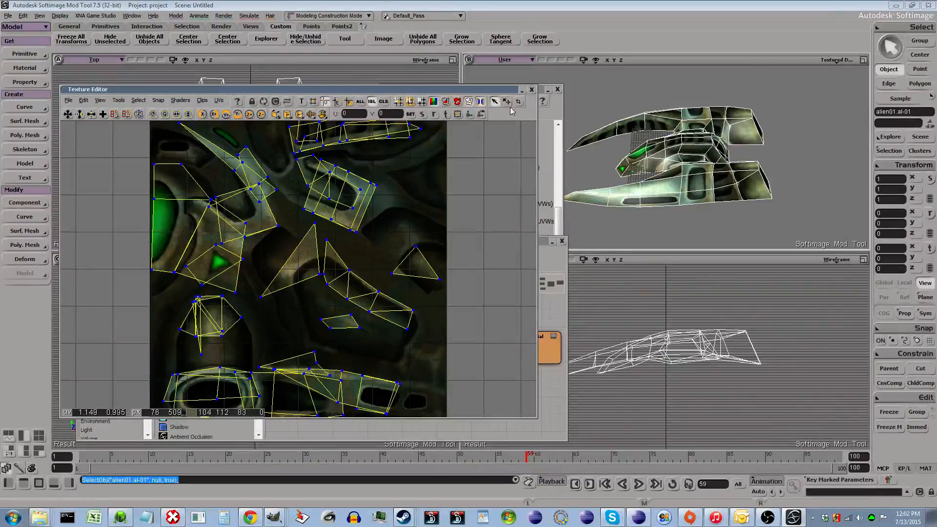
left_click(531, 91)
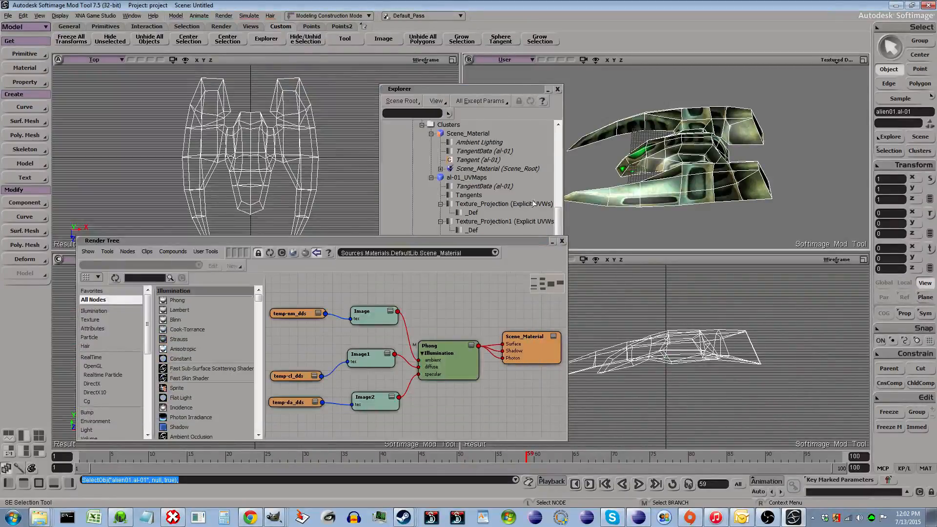
left_click(562, 242)
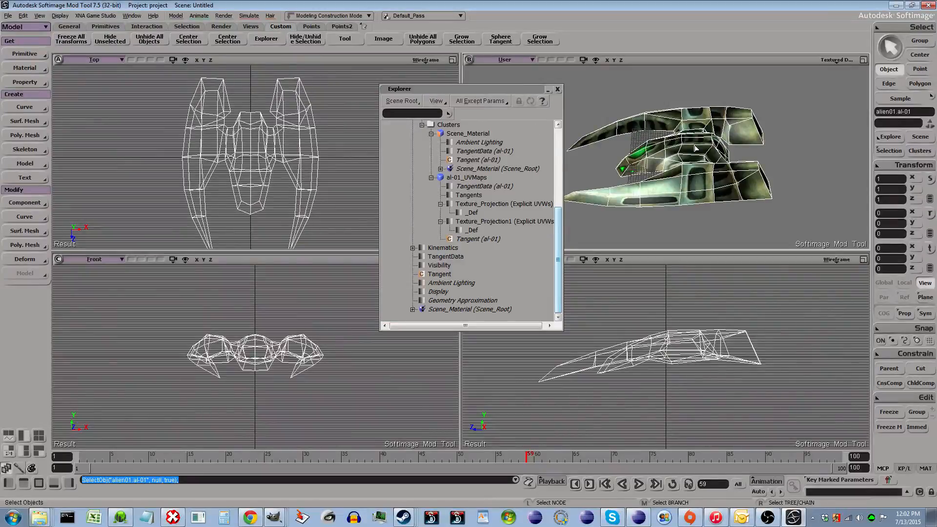
- Add a new null to the scene root and rename it rootpoint
scroll(697, 148, "down", 1)
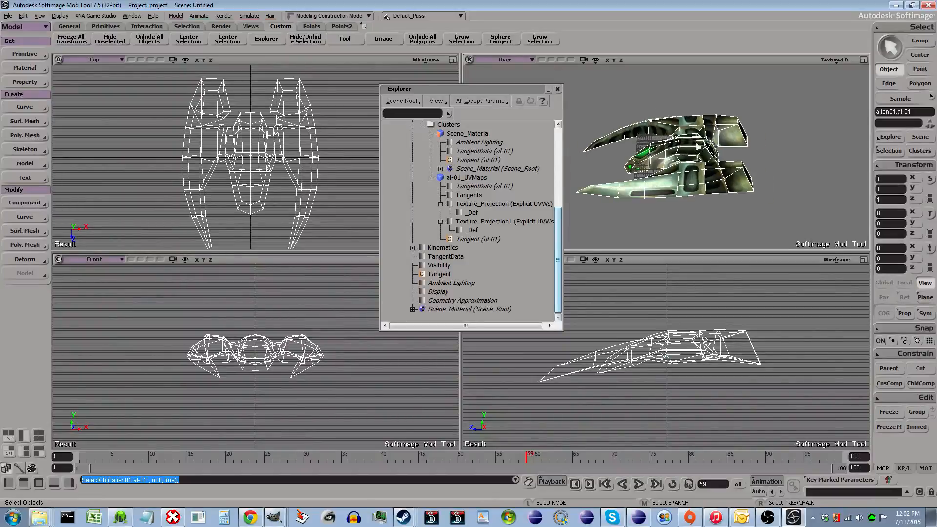
scroll(712, 371, "up", 1)
scroll(700, 347, "down", 2)
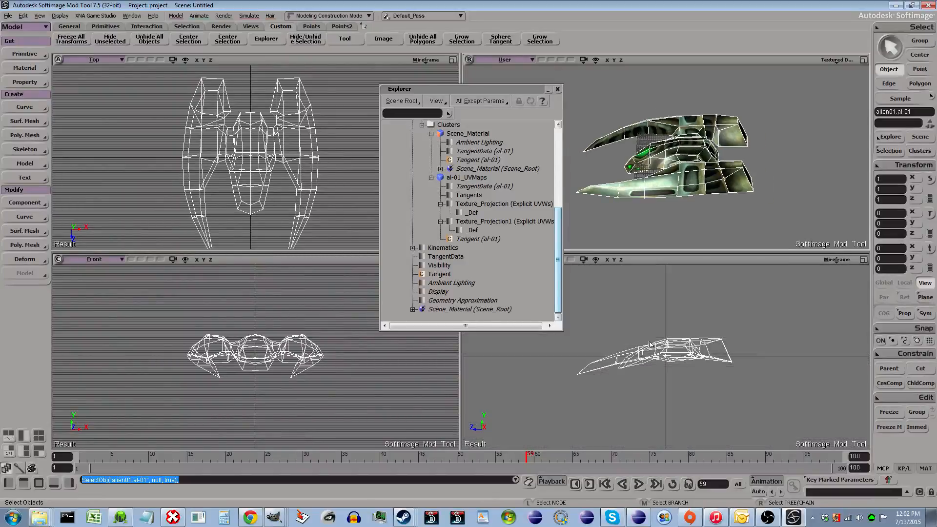
left_click(560, 247)
left_click_drag(560, 247, 558, 162)
left_click(394, 169)
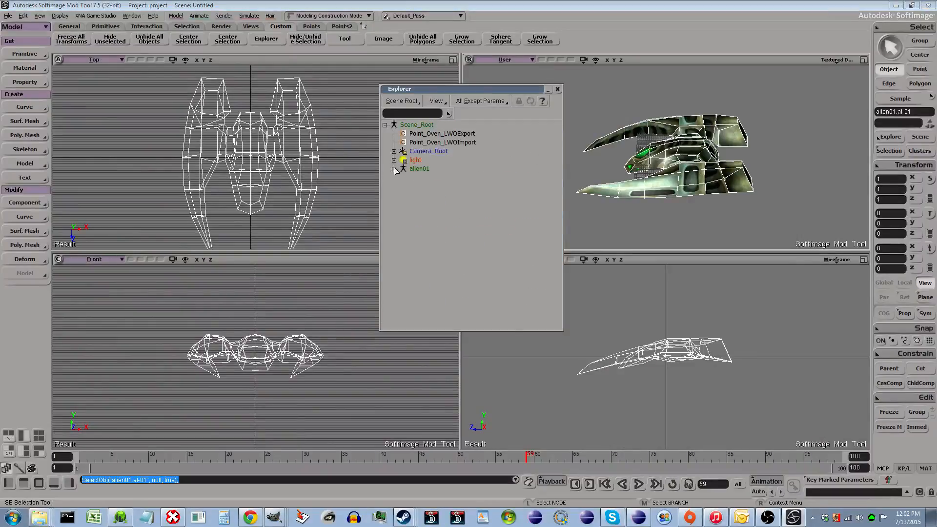
left_click(423, 168)
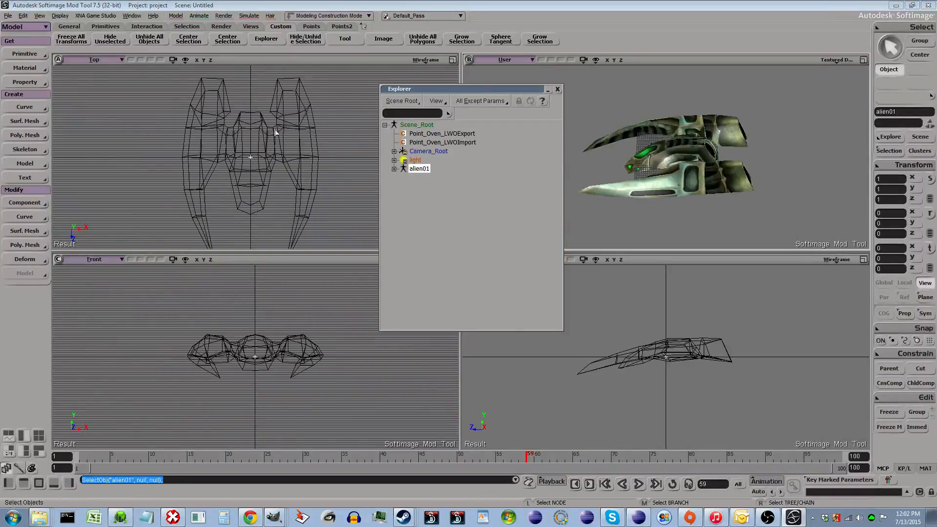
left_click(27, 54)
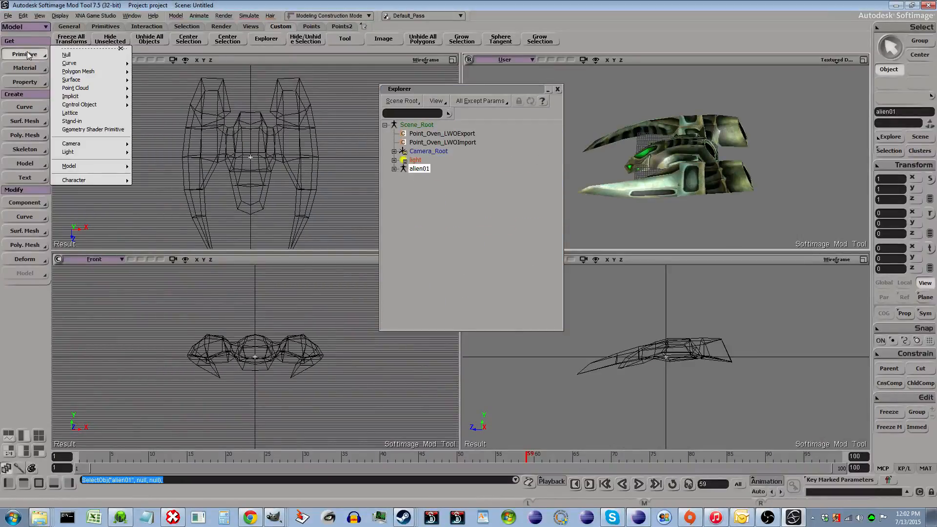
left_click(78, 56)
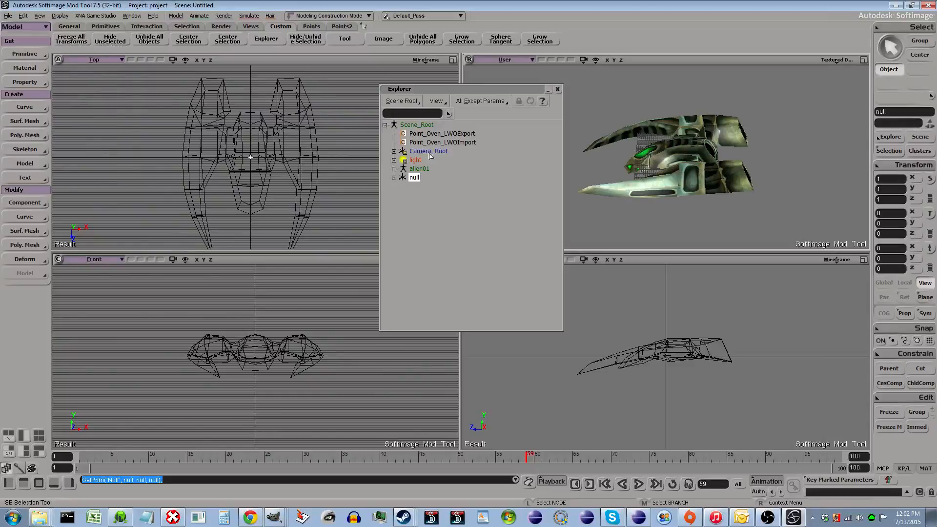
double_click(414, 178)
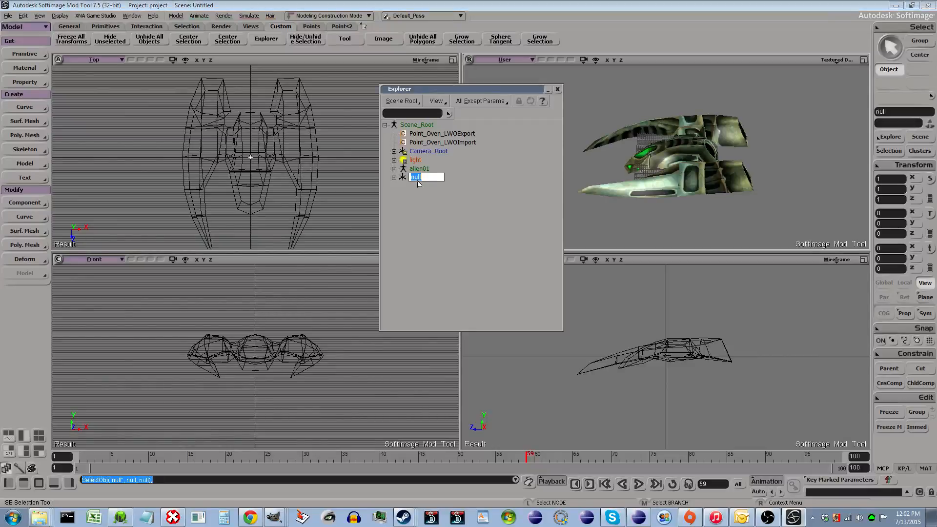
type("rootpoint")
key("Return")
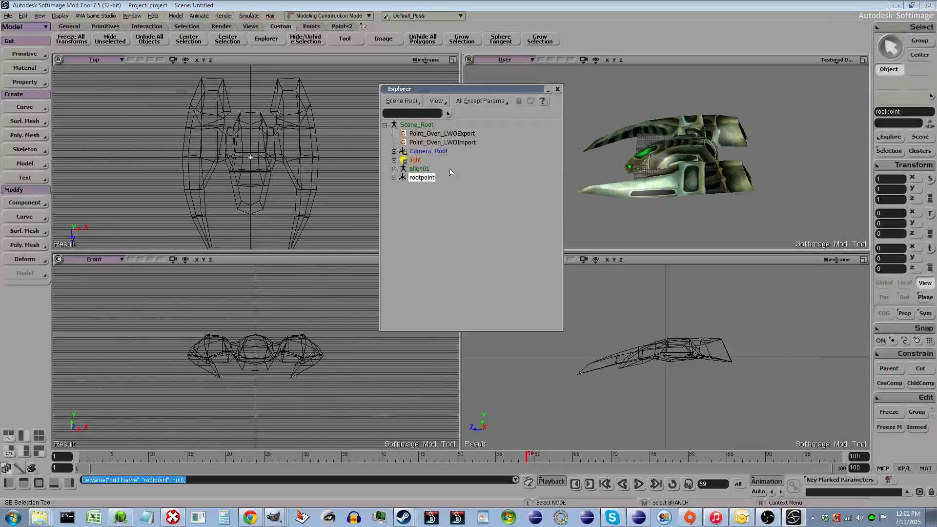
- Add another null and parent it under rootpoint
scroll(679, 376, "up", 10)
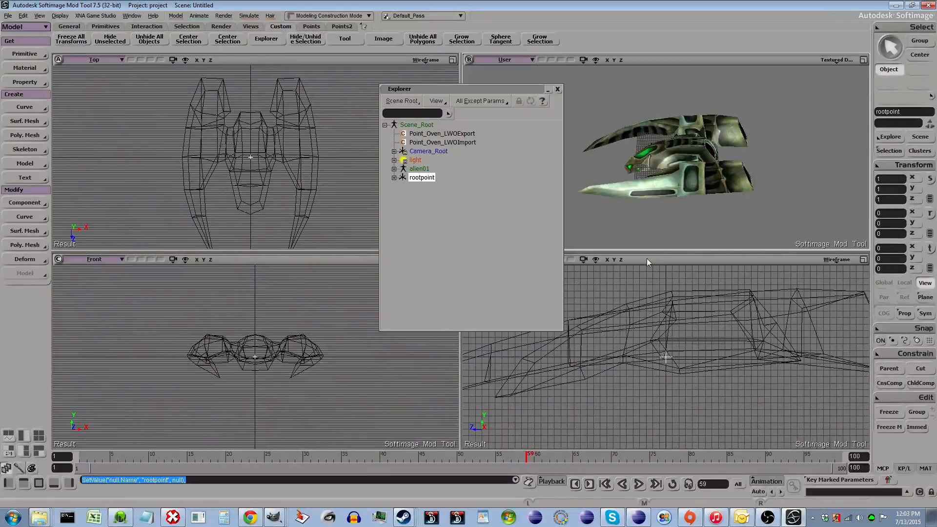
left_click(394, 178)
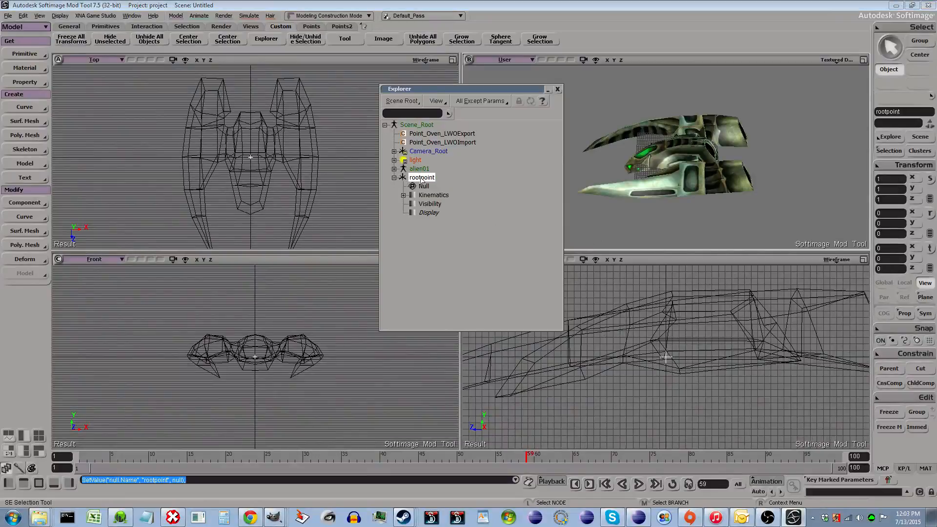
left_click(422, 178)
left_click(25, 53)
left_click(79, 56)
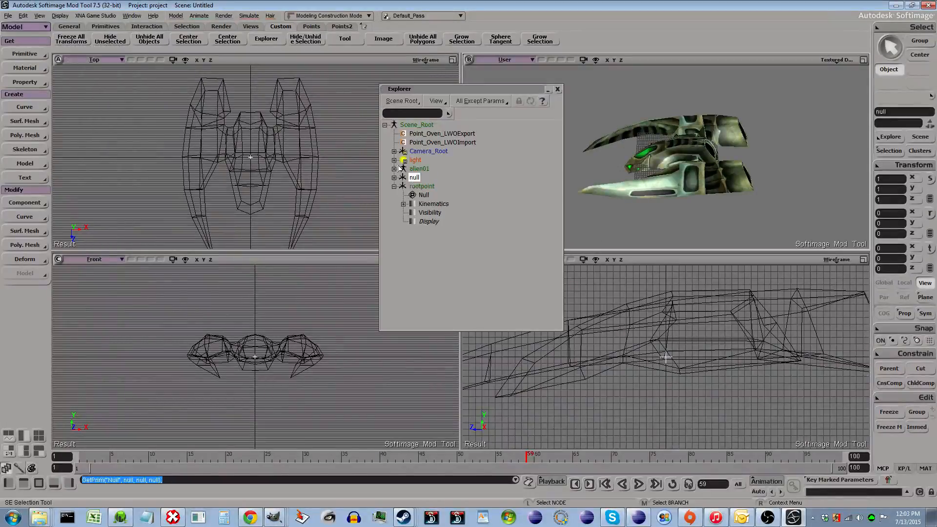
left_click_drag(406, 179, 429, 186)
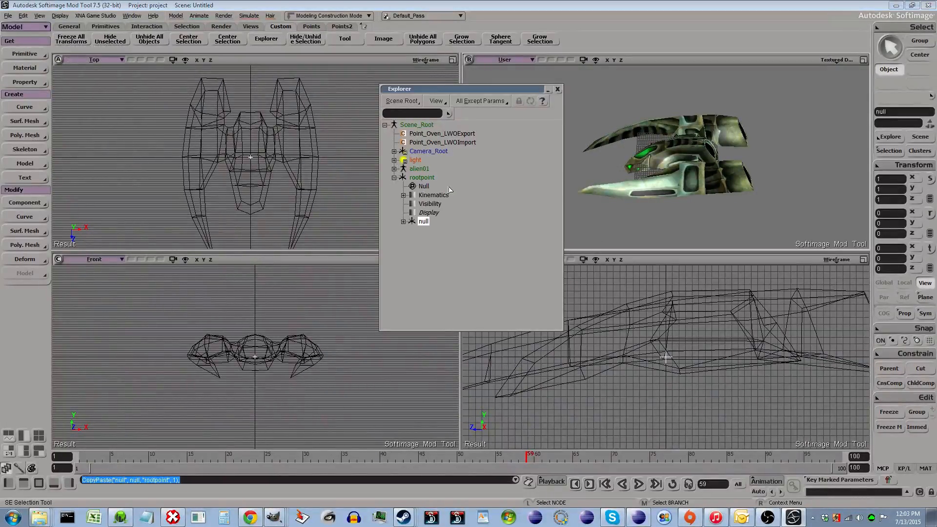
- Rename the child null under rootpoint to P001-Center
left_click(429, 225)
left_click(429, 226)
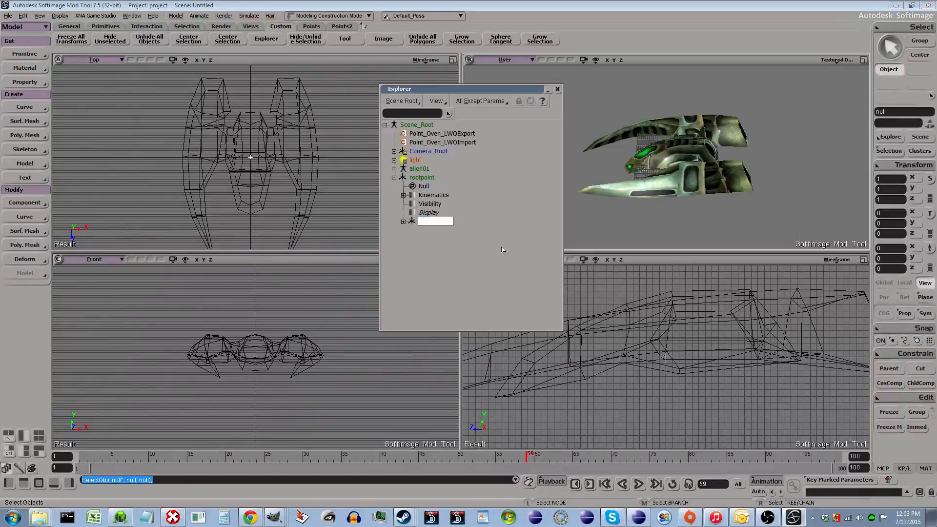
type("P001")
type("-")
type("Center")
key("Return")
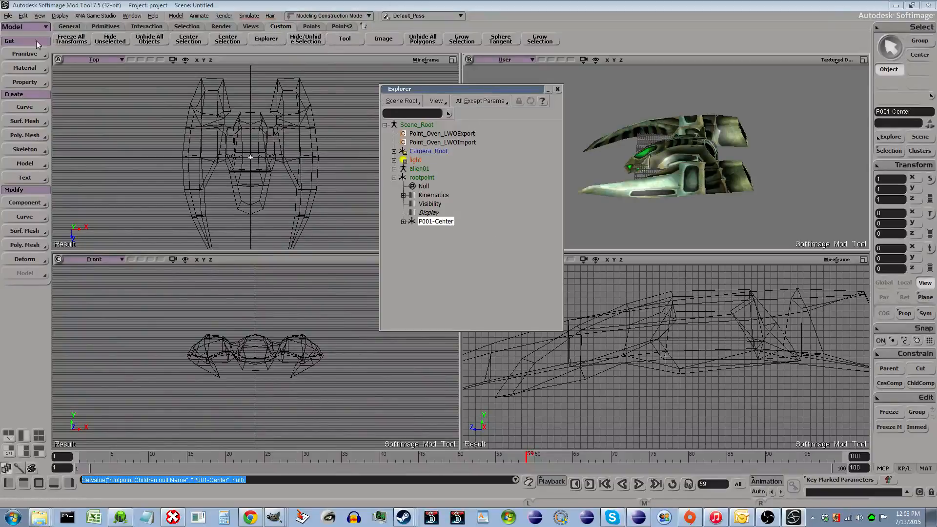
- Add a third null and parent it under rootpoint alongside P001-Center
left_click(25, 53)
left_click(66, 58)
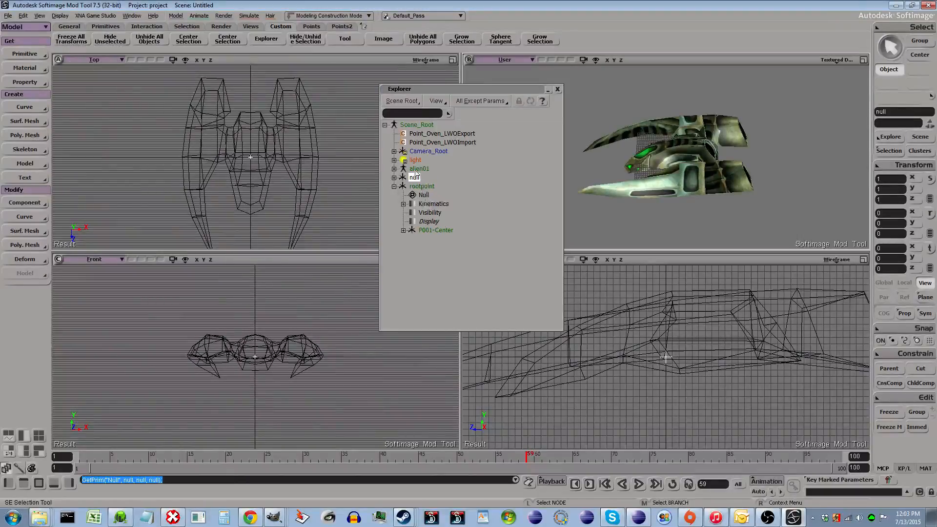
left_click_drag(415, 177, 440, 188)
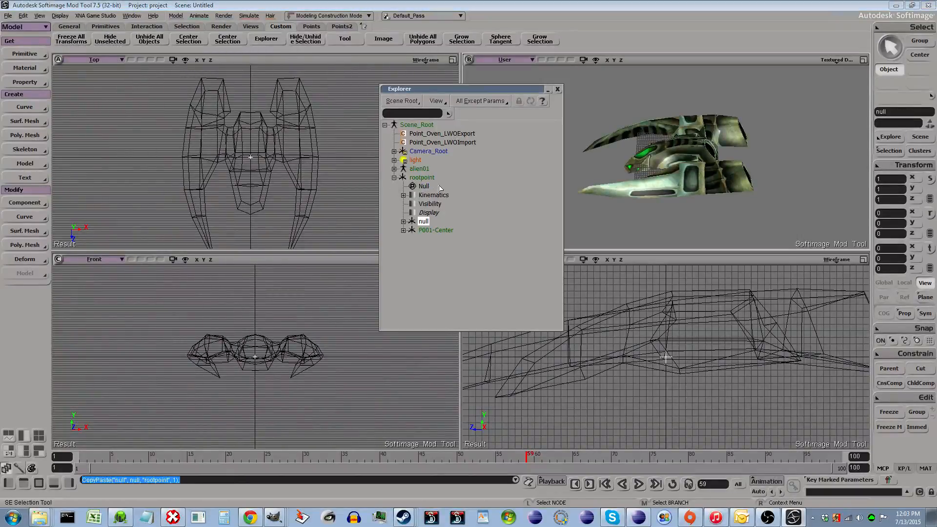
double_click(423, 221)
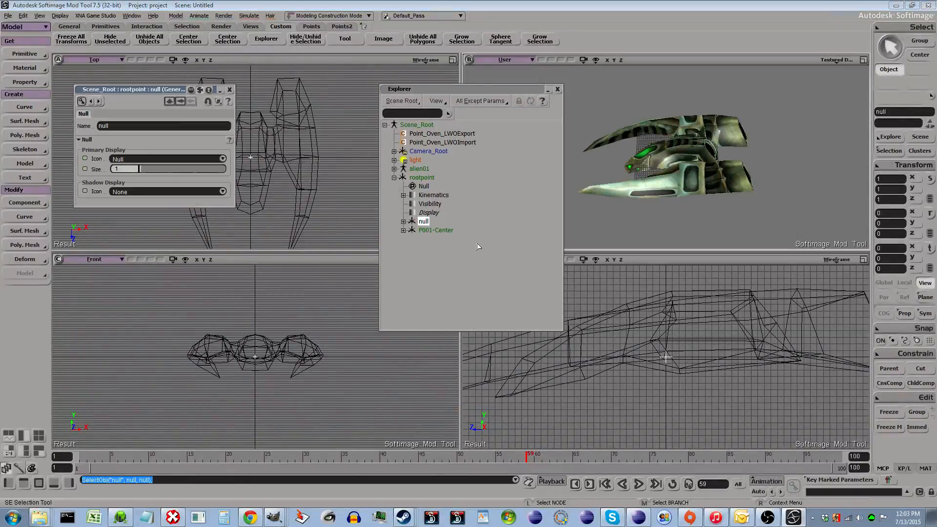
left_click(229, 90)
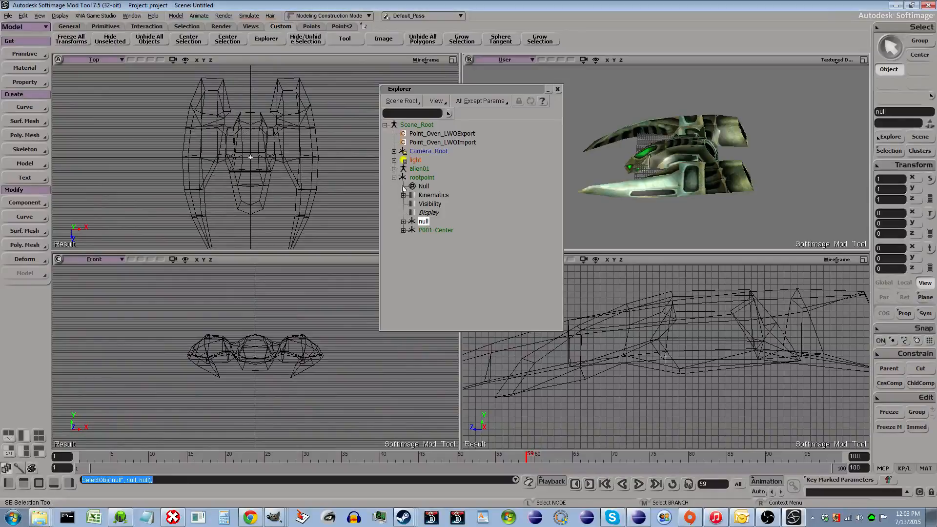
- Rename the third child null under rootpoint to P002-Aura
left_click(424, 223)
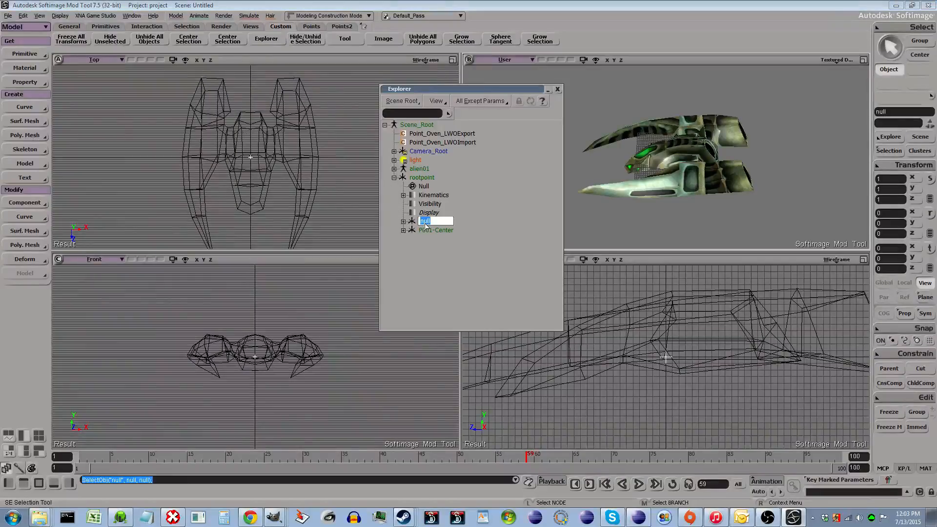
type("P002-")
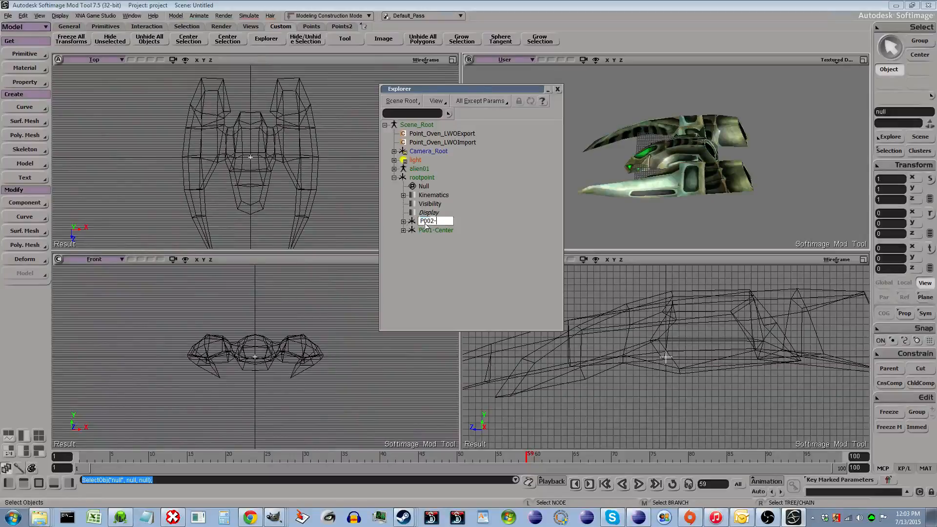
type("Aura")
key("Return")
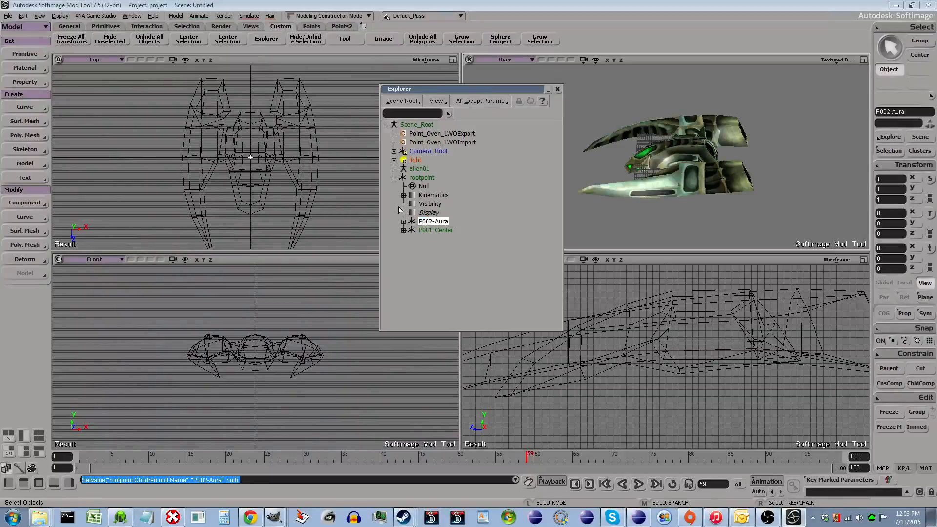
- Add a fourth null and parent it under rootpoint
left_click(44, 54)
left_click(73, 52)
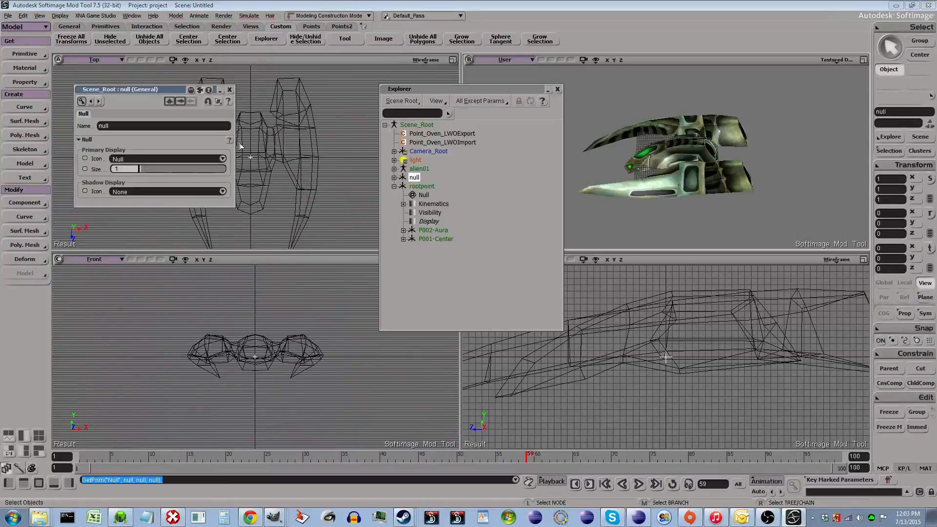
left_click(230, 90)
left_click_drag(414, 177, 433, 187)
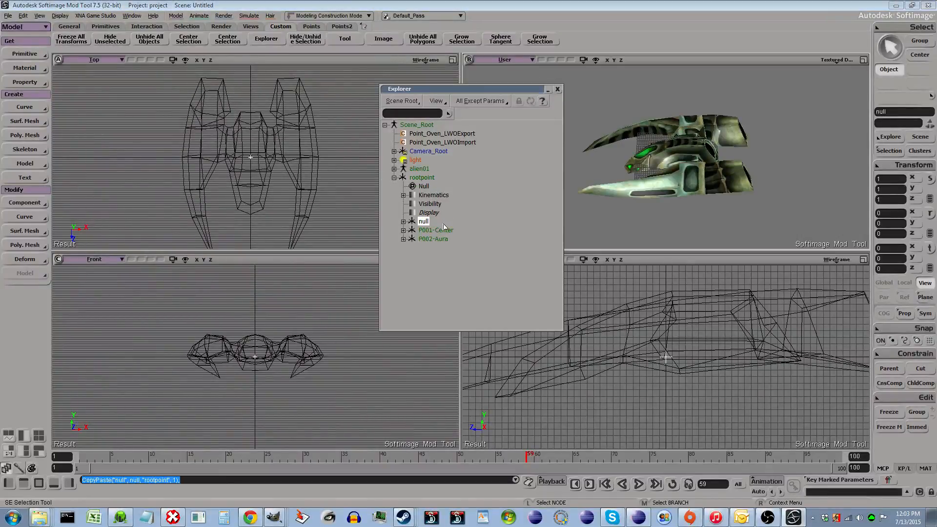
- Rename the new child null to P003-Above
key("F2")
type("P")
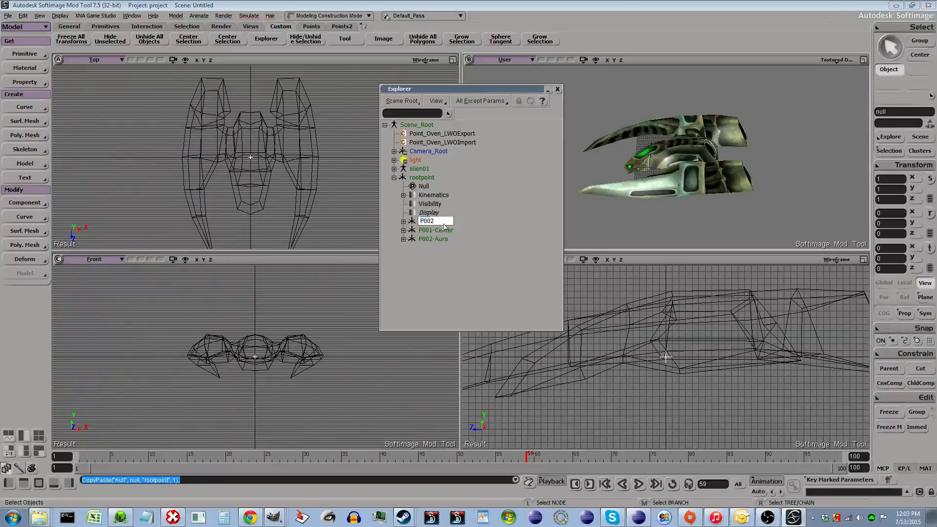
type("003-Above")
key("Return")
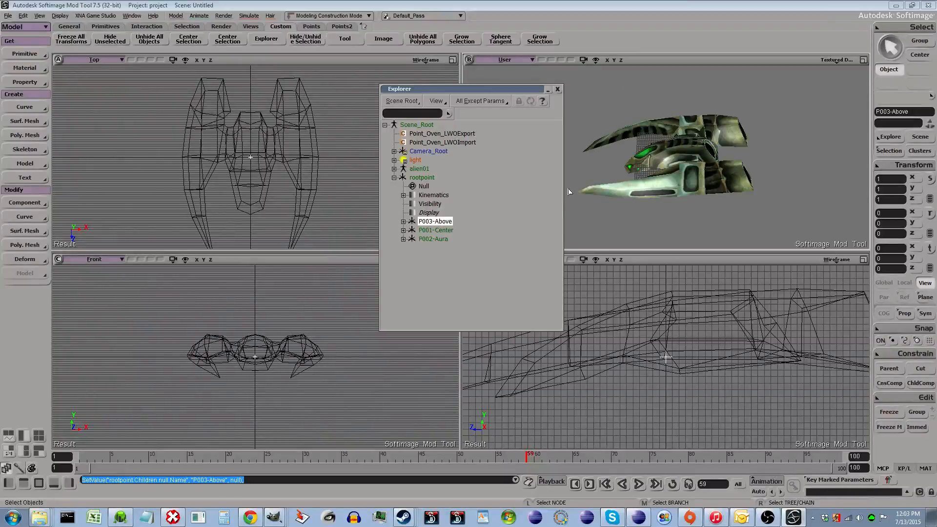
- Open the Common button's customization dialog on the Points toolbar to read its script, then cancel
left_click(311, 27)
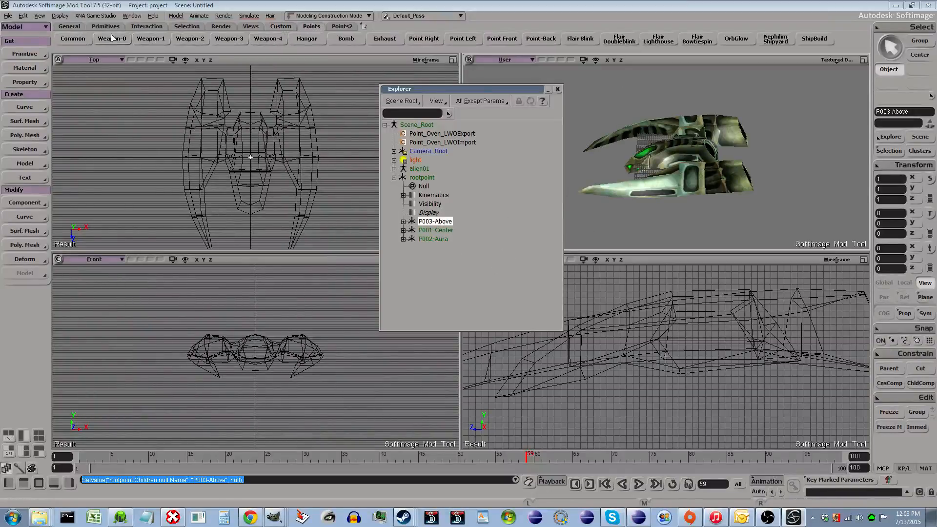
right_click(80, 41)
left_click(70, 63)
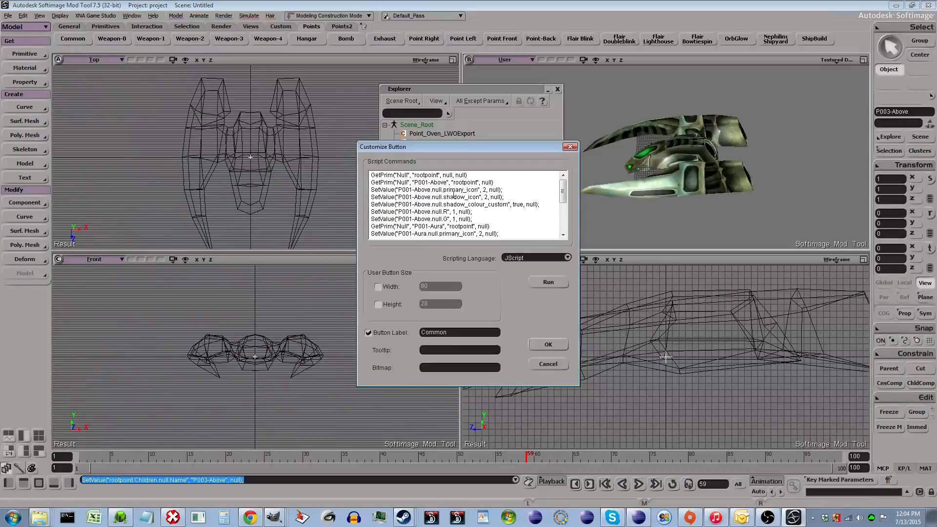
left_click_drag(565, 194, 567, 224)
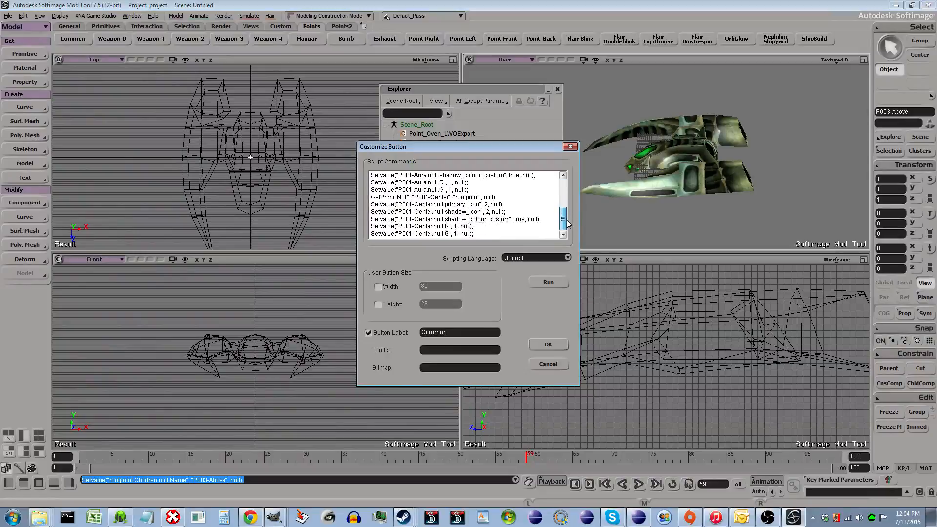
left_click(551, 369)
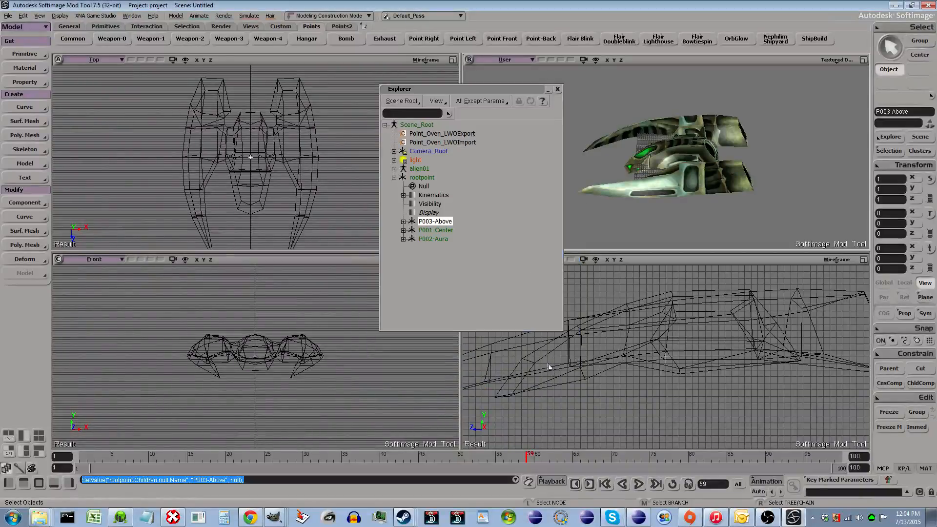
left_click(434, 239)
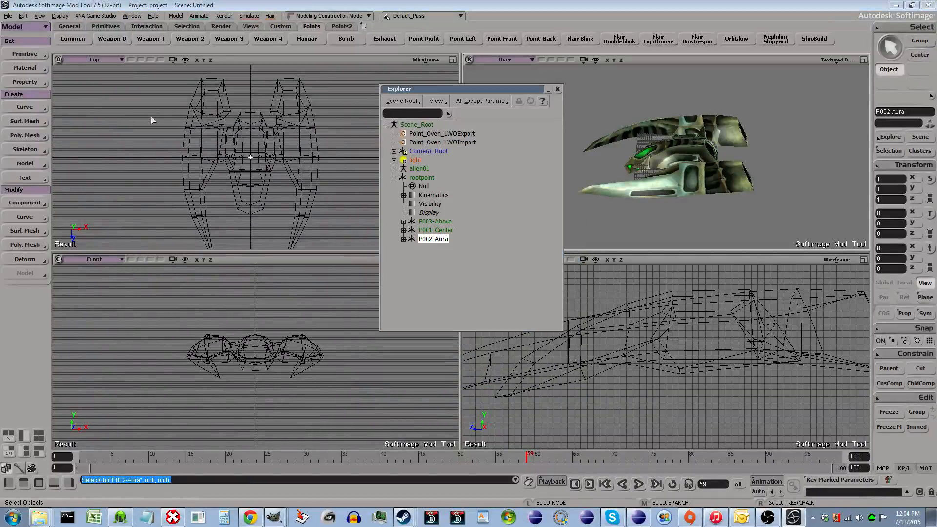
left_click(25, 53)
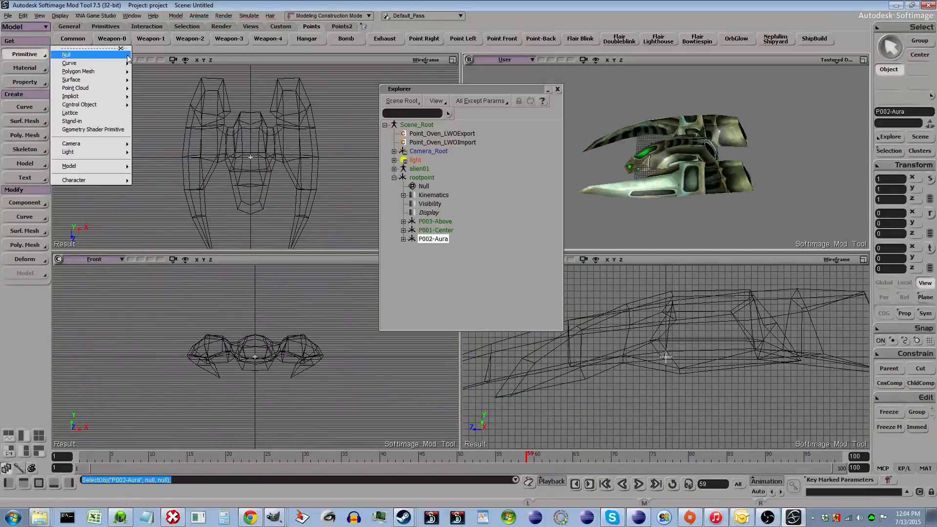
left_click(526, 25)
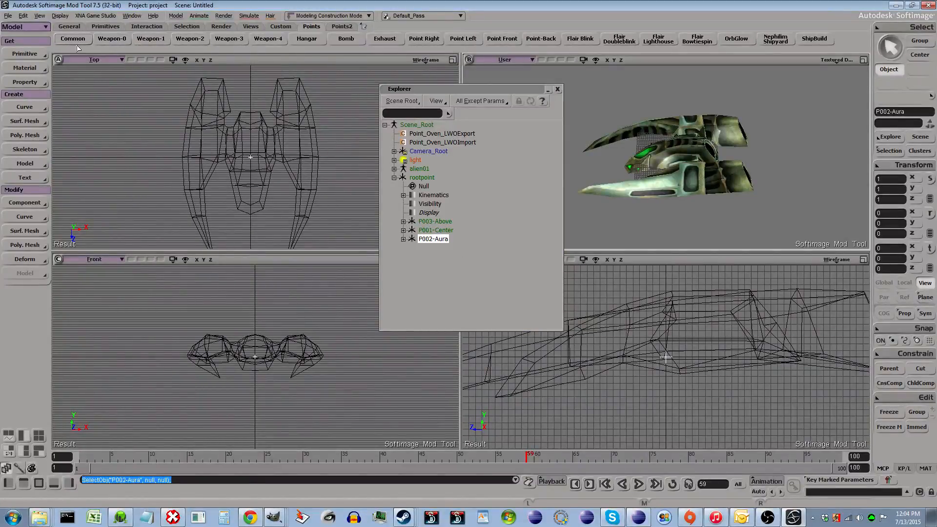
- Delete the three child nulls and the rootpoint null
left_click(419, 178)
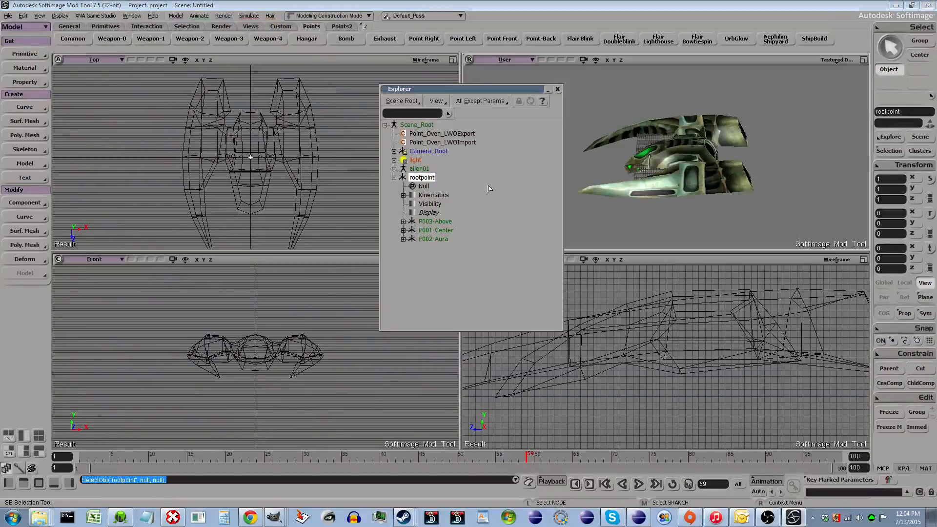
left_click(439, 222)
key("Delete")
left_click(434, 230)
key("Delete")
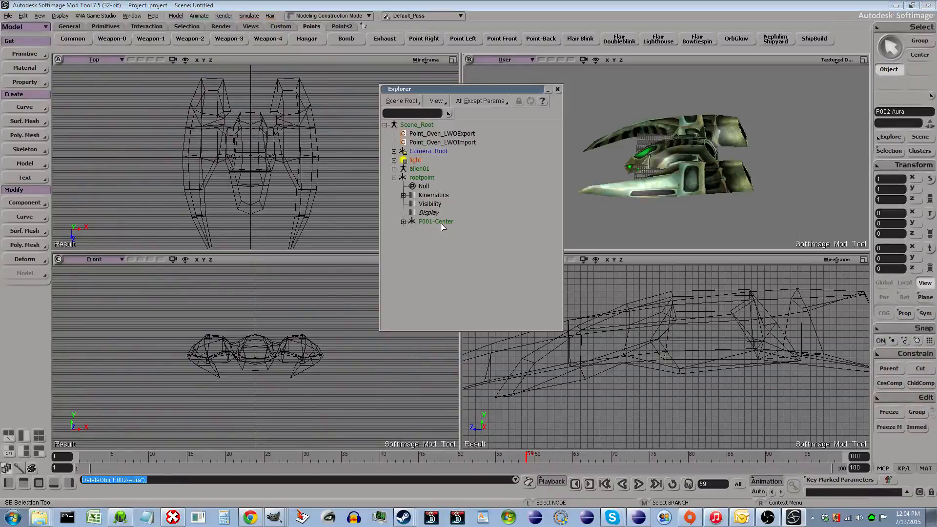
left_click(436, 221)
key("Delete")
left_click(422, 178)
key("Delete")
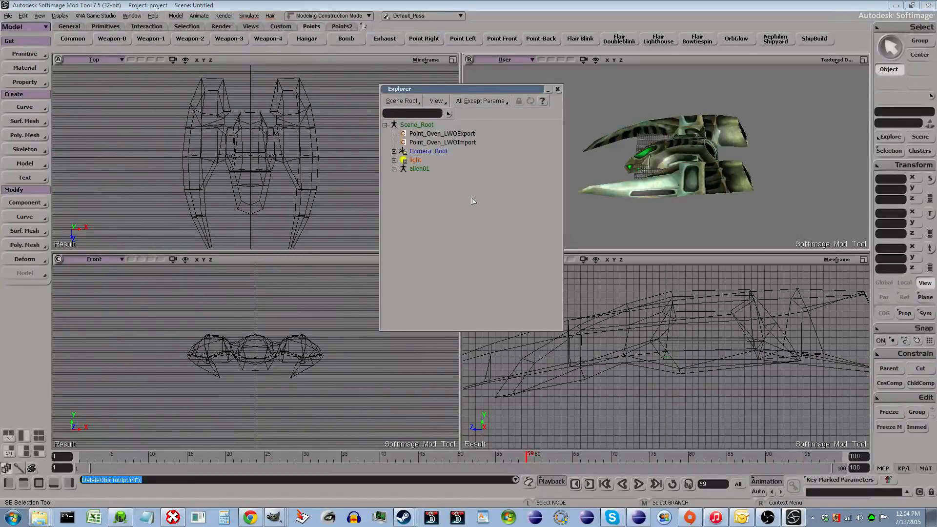
- Run the Common button script to generate the rootpoint hierarchy with P001-Above, P001-Aura and P001-Center nulls
left_click(74, 39)
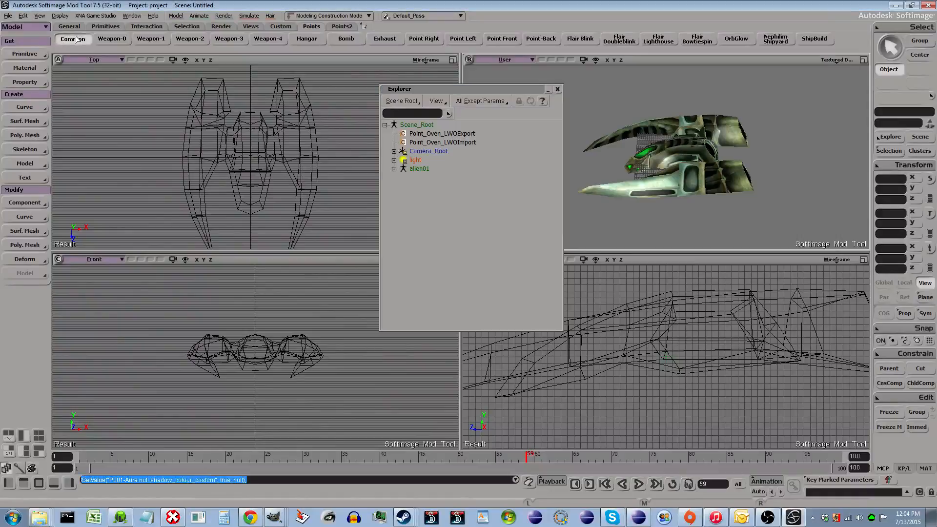
left_click(394, 178)
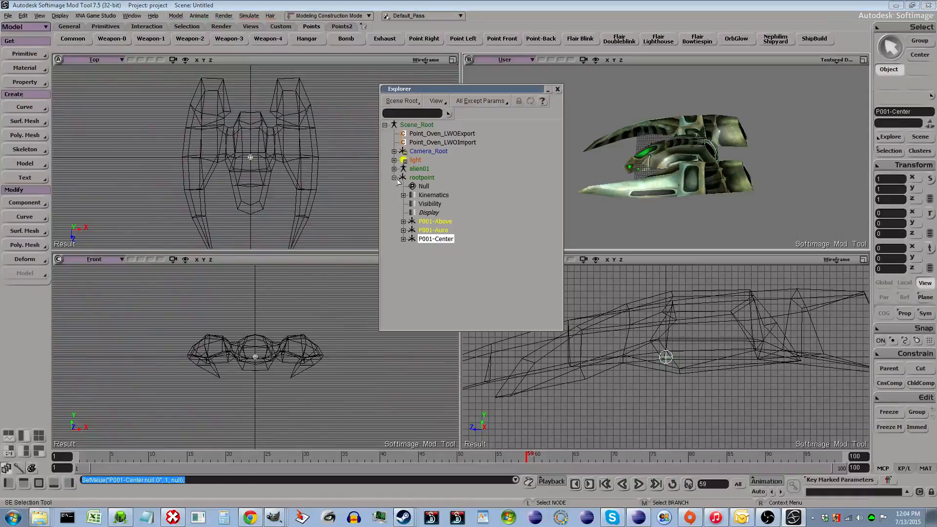
left_click(447, 239)
left_click(444, 231)
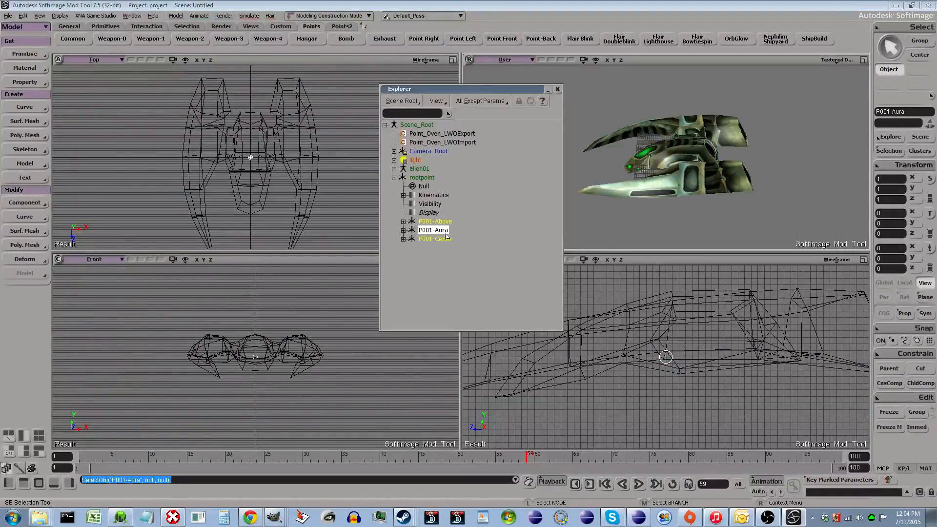
left_click(450, 241)
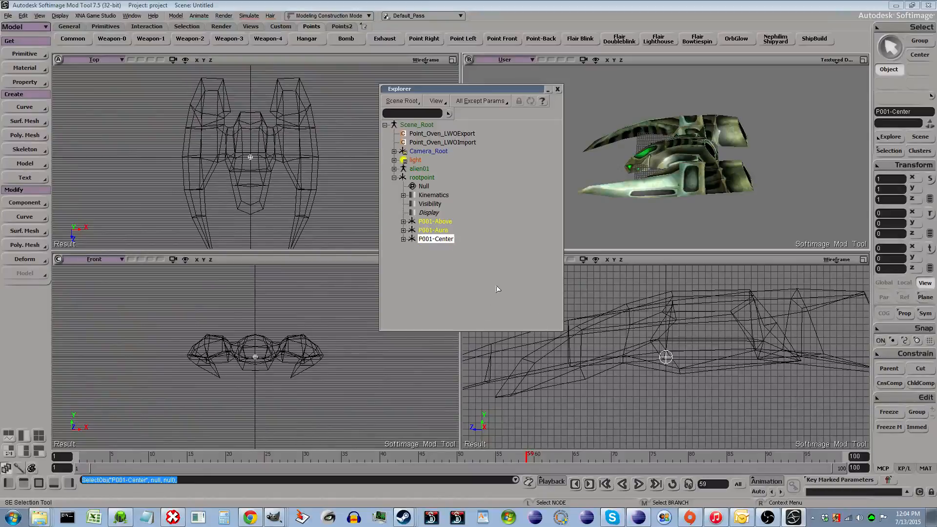
left_click(36, 56)
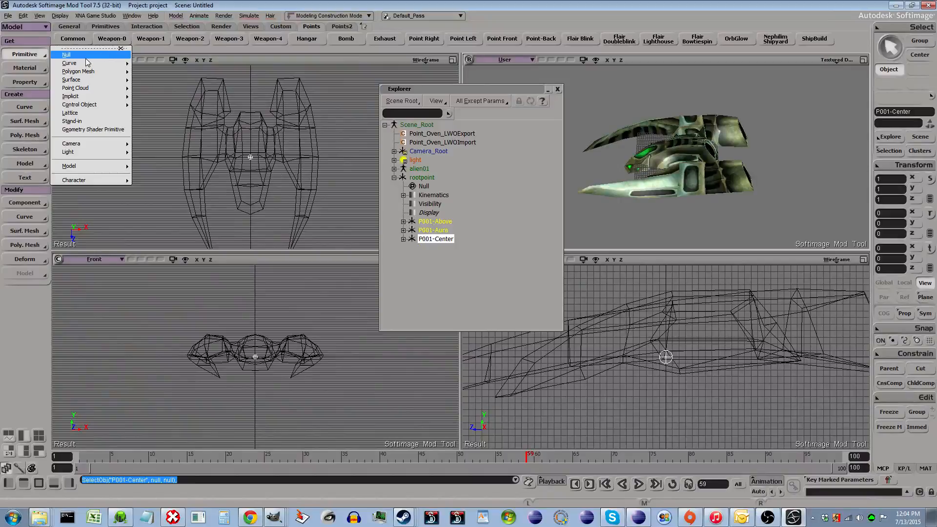
left_click(443, 269)
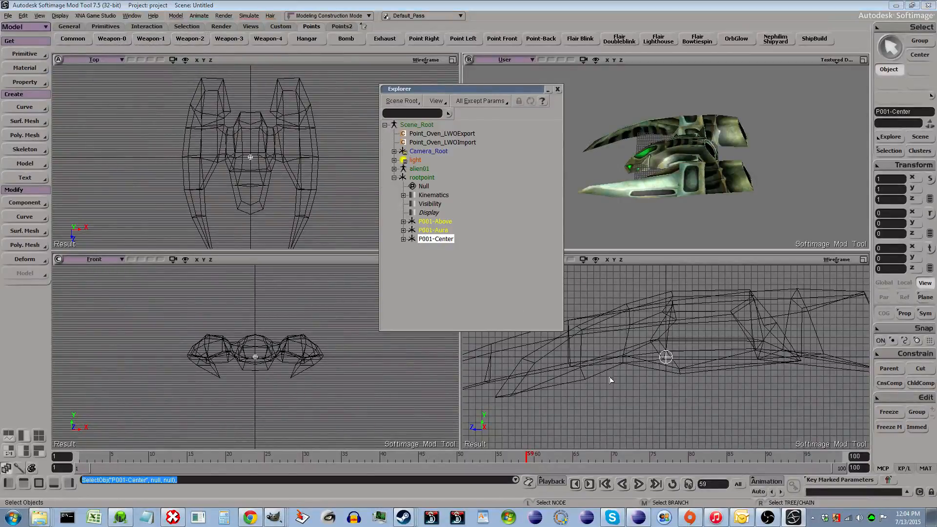
- Move P001-Above upward to a Y position of 20
scroll(655, 391, "down", 2)
scroll(657, 391, "down", 2)
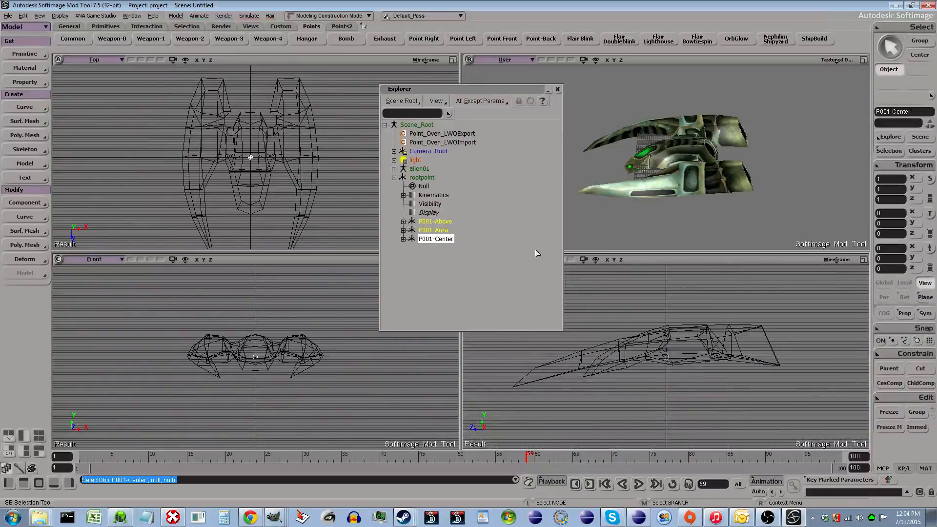
left_click(449, 223)
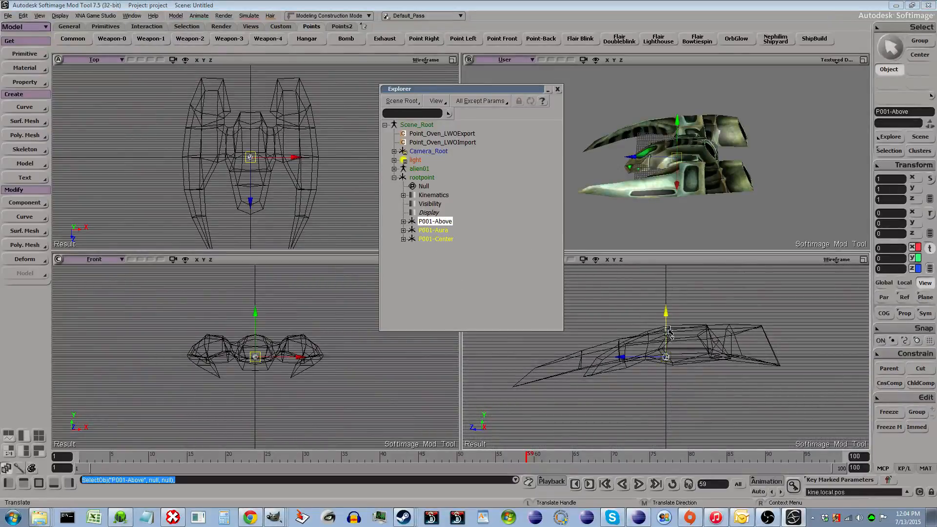
key("v")
left_click_drag(660, 283, 660, 270)
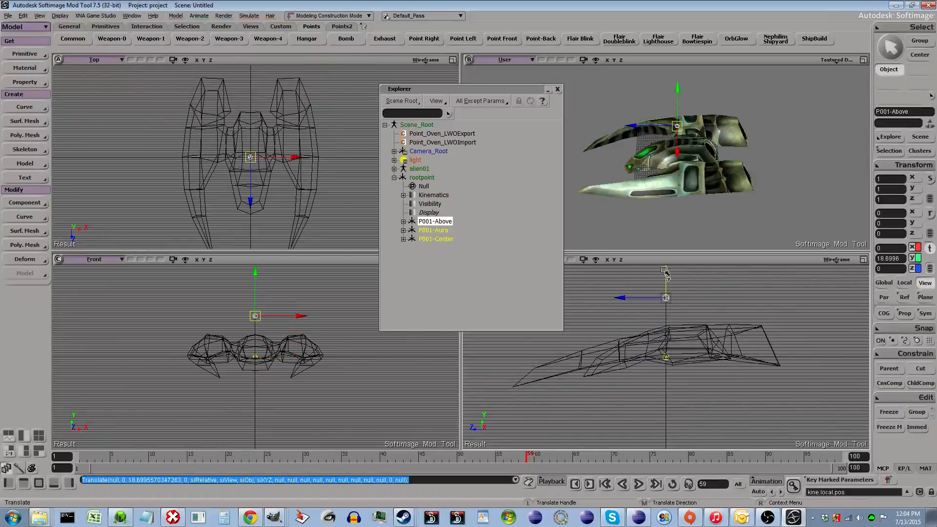
left_click(898, 258)
type("2")
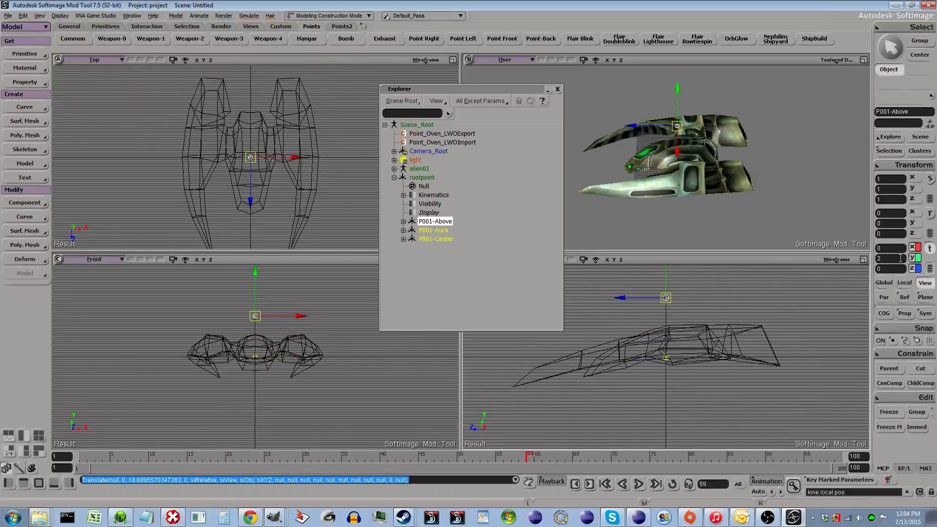
type("0")
key("Tab")
- Move P001-Aura down to a Y position of -20
left_click(433, 230)
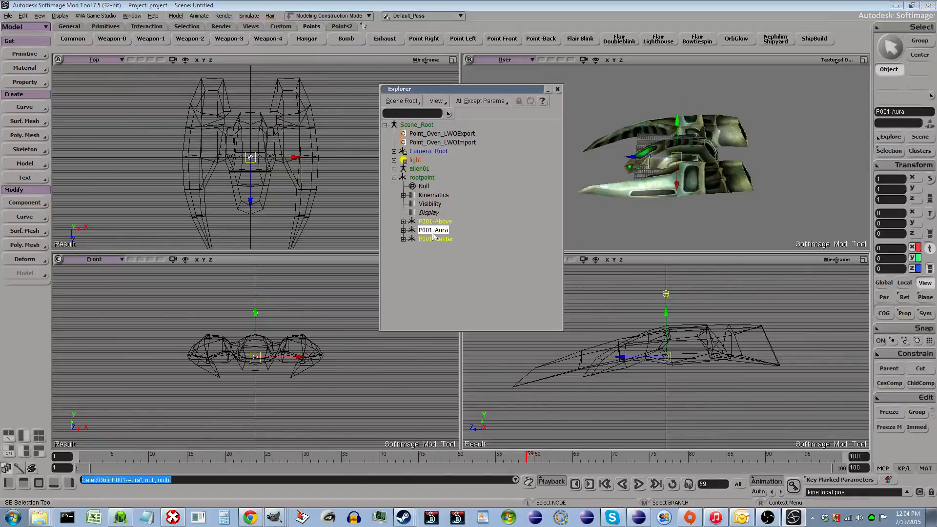
left_click(899, 260)
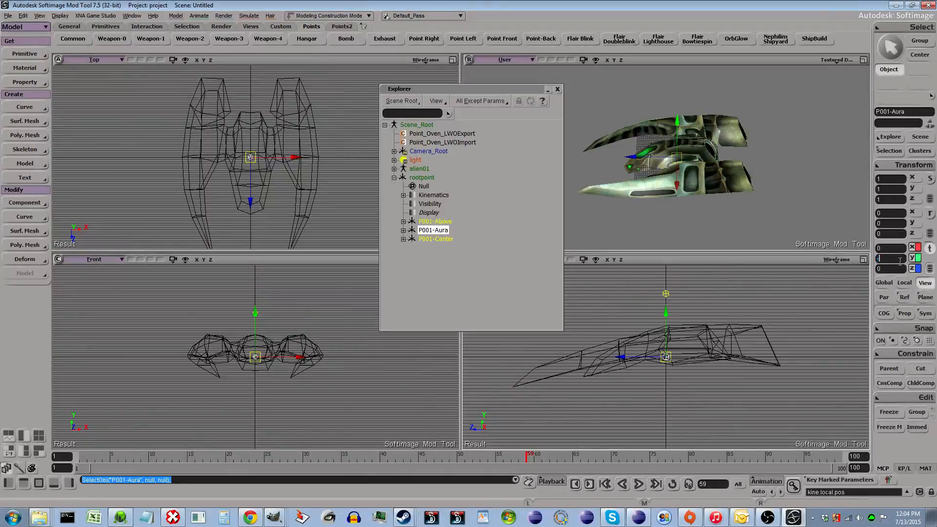
type("-20")
key("Tab")
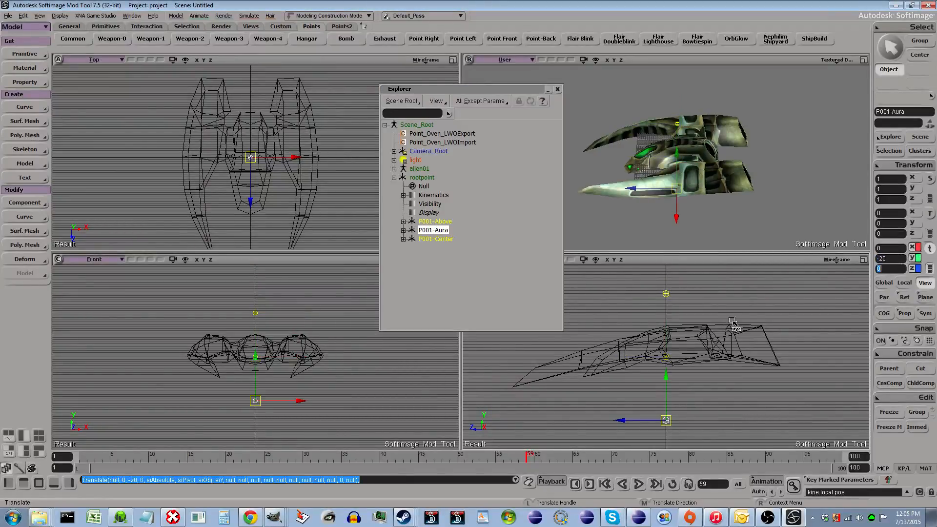
- Orbit the perspective view to check the null positions around the ship
left_click(427, 239)
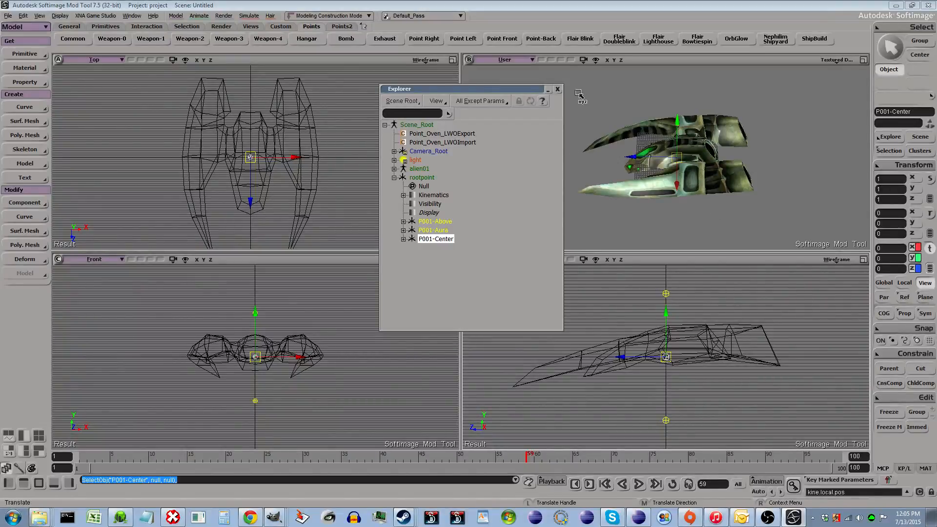
key("o")
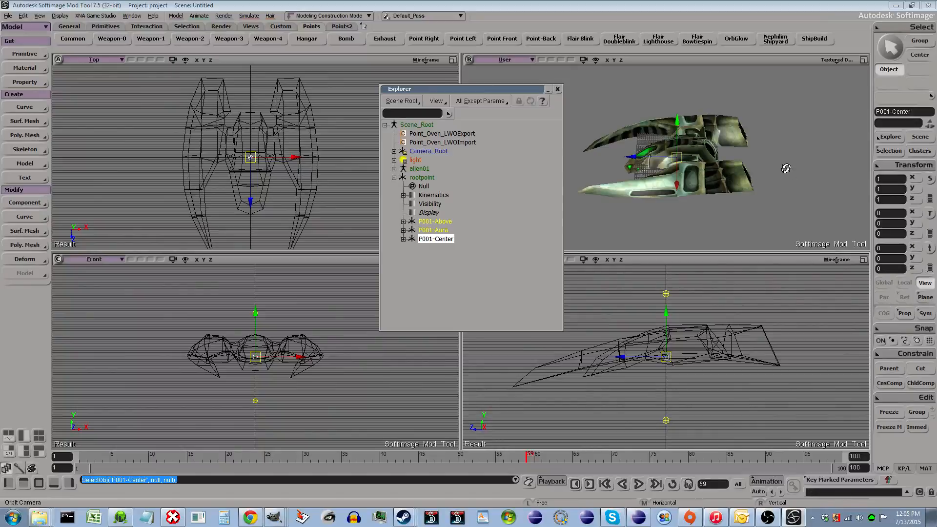
left_click_drag(787, 165, 722, 144)
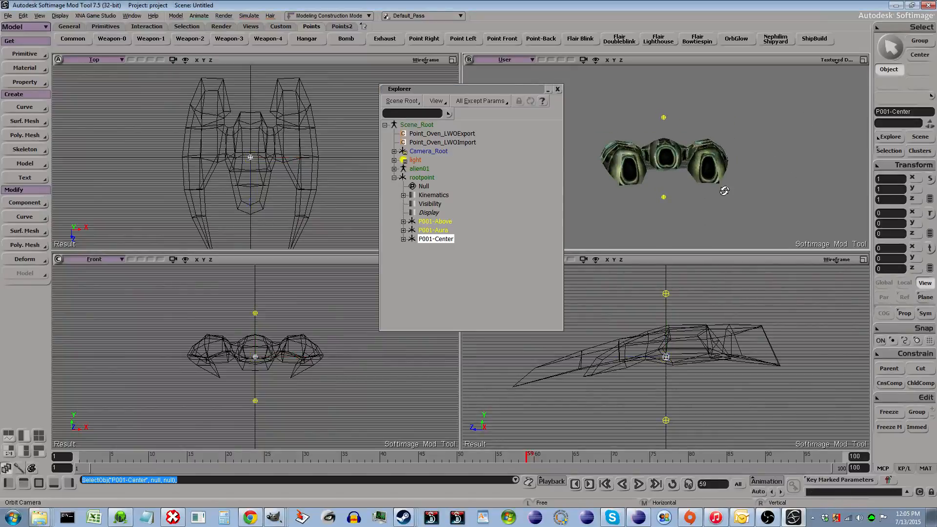
- Open the Exhaust button's customization to read its script commands, then close it without changes
right_click(391, 42)
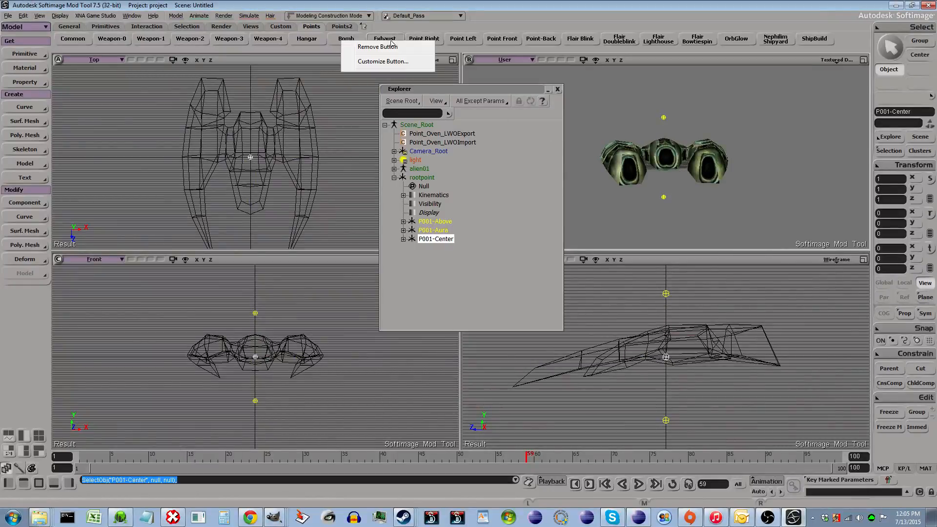
left_click(383, 62)
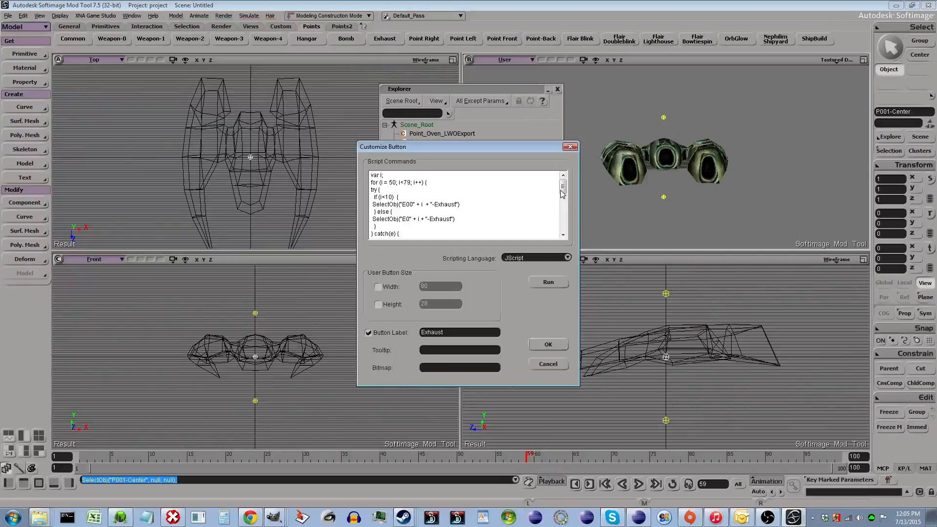
mouse_move(562, 193)
left_mouse_down()
mouse_move(567, 226)
mouse_move(568, 182)
left_mouse_up()
left_click(548, 363)
left_click(25, 54)
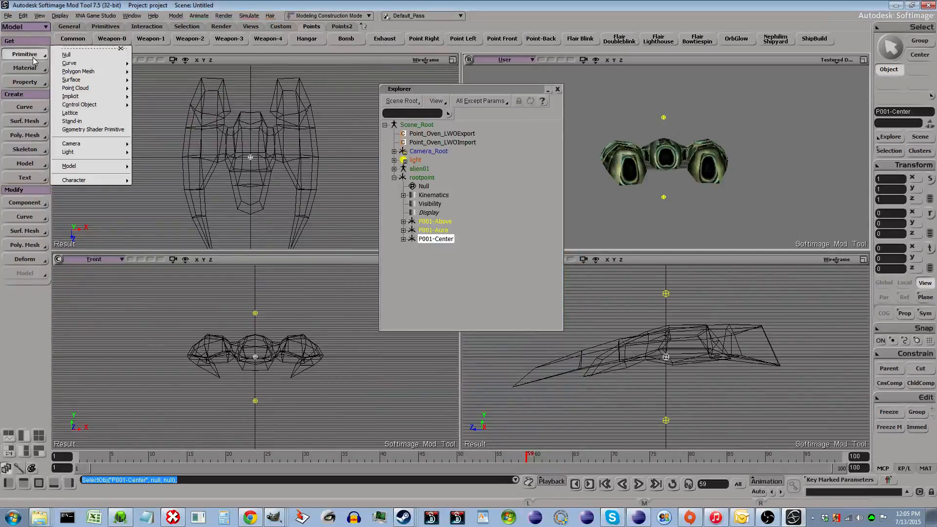
left_click(440, 308)
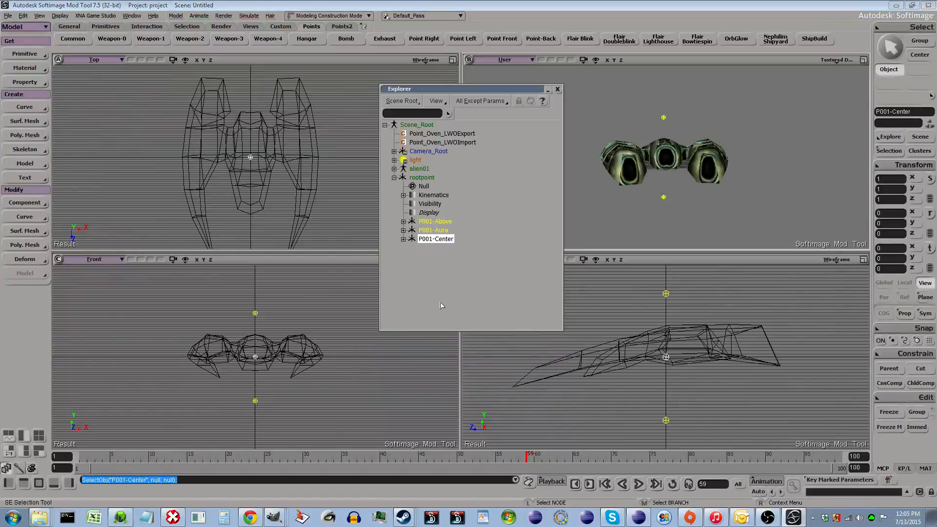
- Run the Exhaust button script three times to add three exhaust nulls under rootpoint
left_click(387, 40)
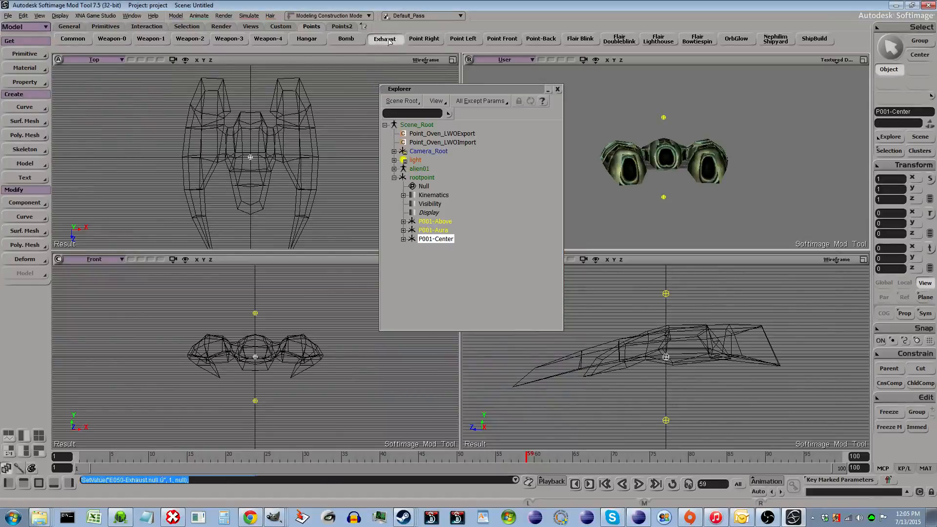
left_click(390, 41)
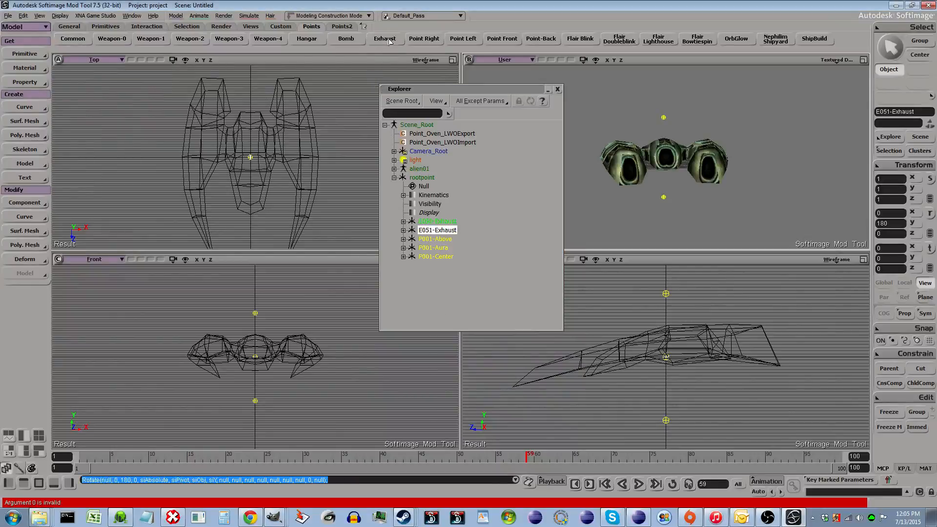
left_click(389, 41)
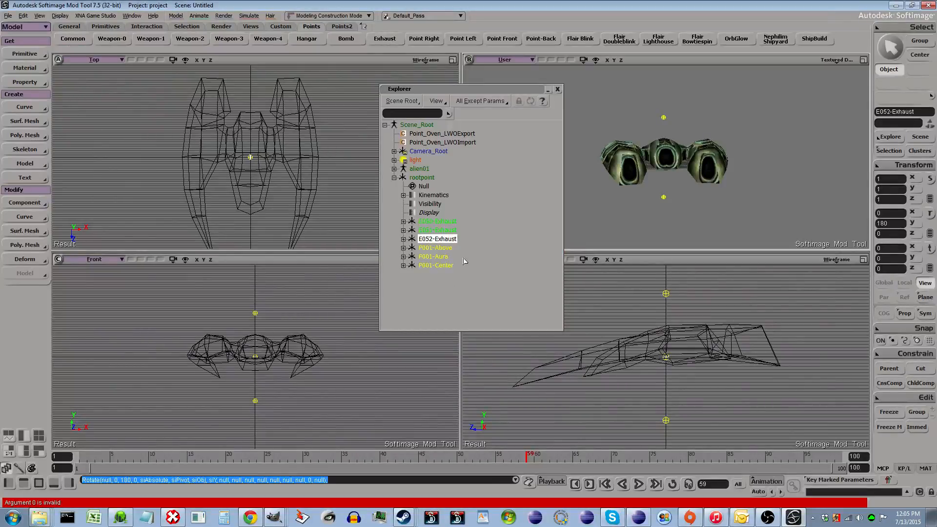
- Select all three exhaust nulls and move them to the ship's center exhaust at about Y 4.47, Z -16
left_click(451, 223, "shift")
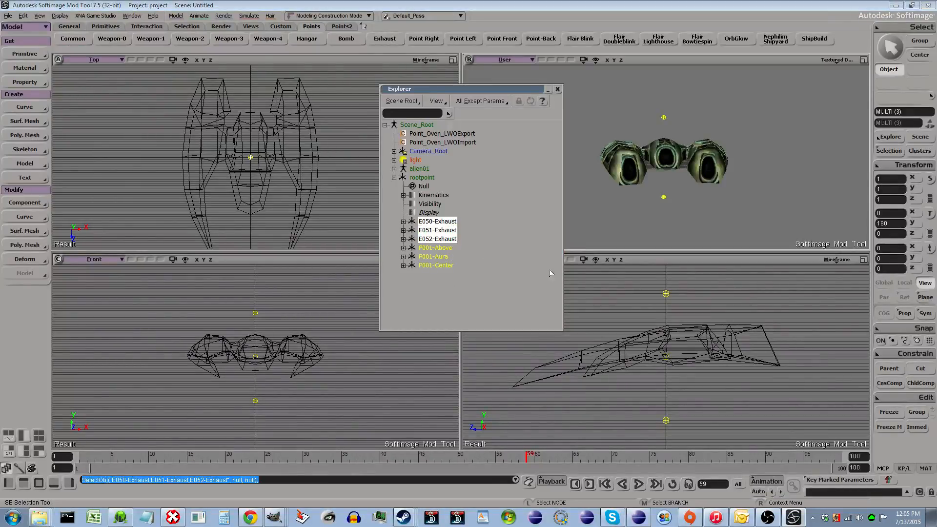
key("o")
left_click_drag(659, 347, 679, 322)
scroll(701, 351, "up", 3)
key("v")
scroll(782, 359, "down", 3)
key("z")
key("v")
key("f")
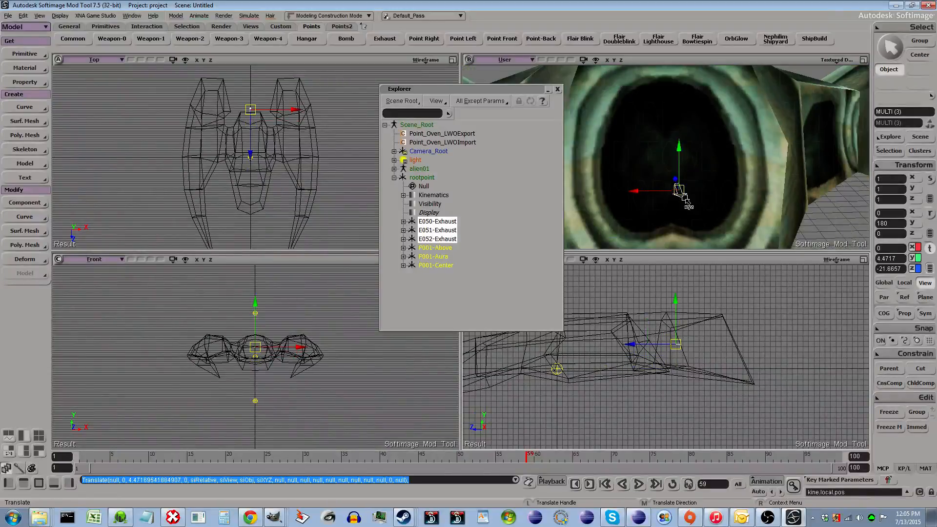
left_click_drag(677, 186, 609, 157)
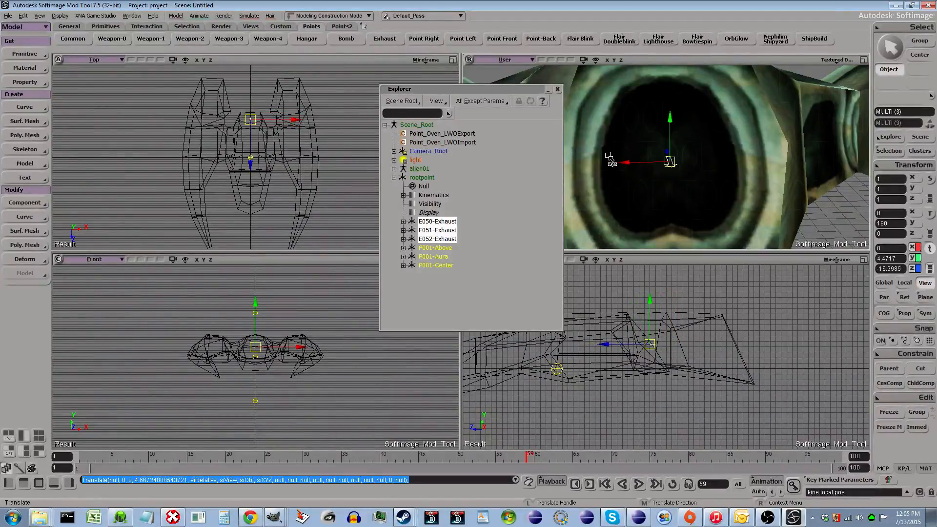
- Open E050-Exhaust's null properties and review the shadow display icon options
left_click(446, 222)
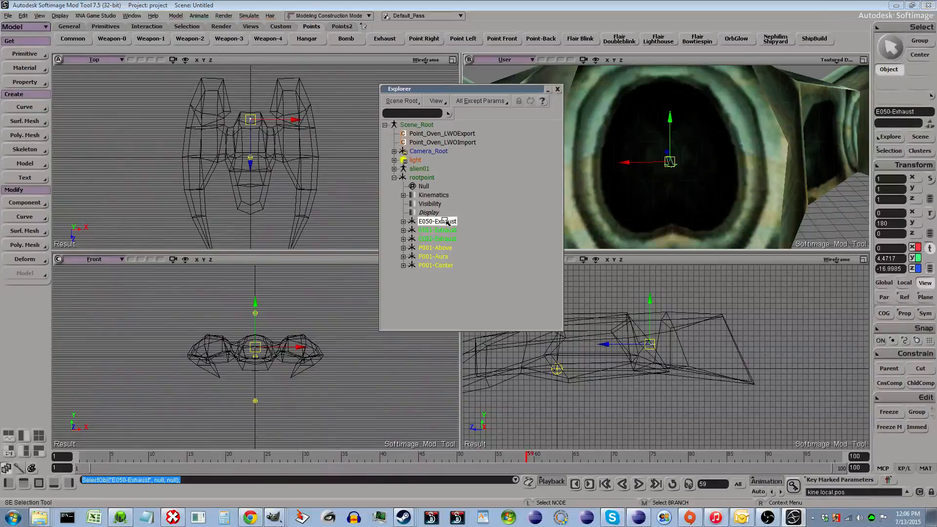
key("Return")
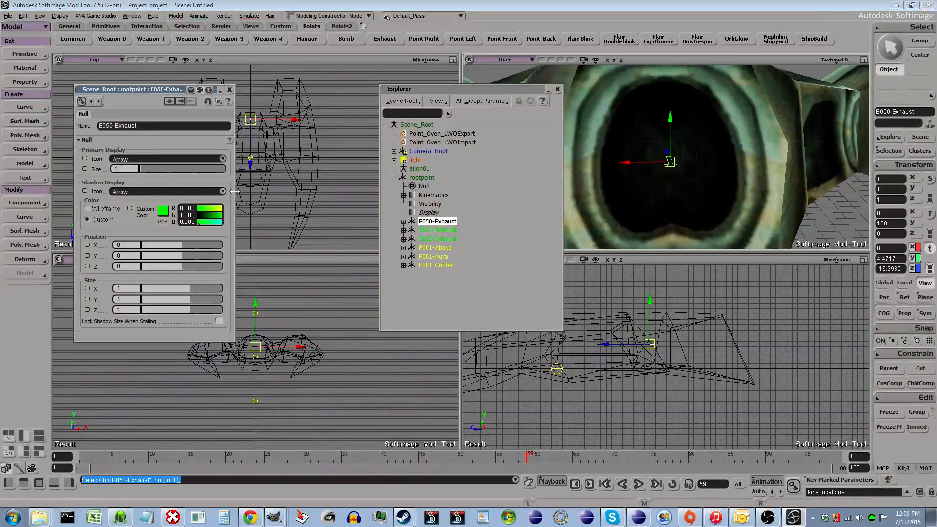
left_click(223, 192)
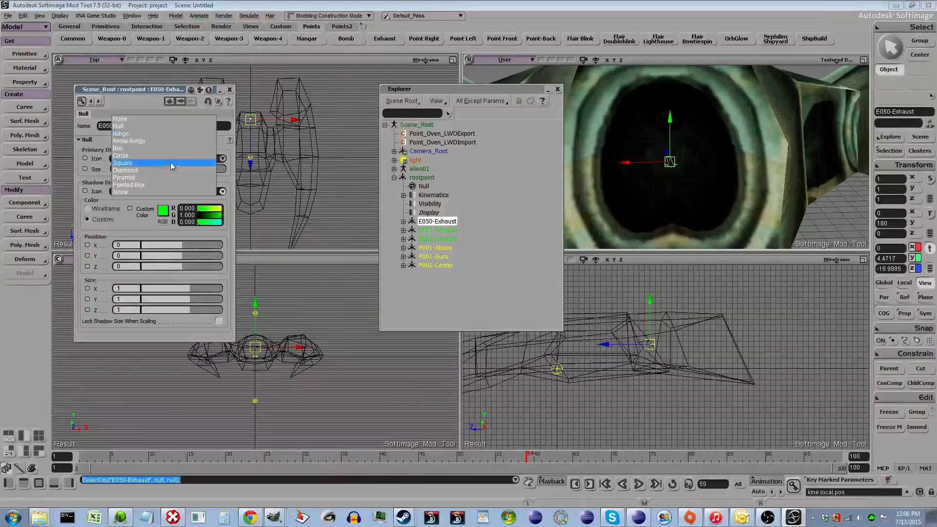
left_click(256, 168)
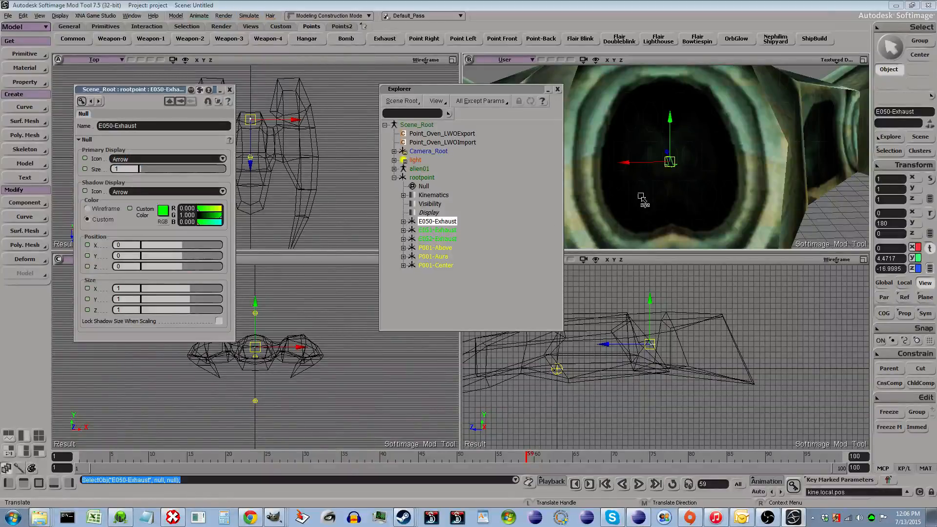
- Select E051-Exhaust and E052-Exhaust and move them out to about X 17.8, Z -36
left_click(453, 231)
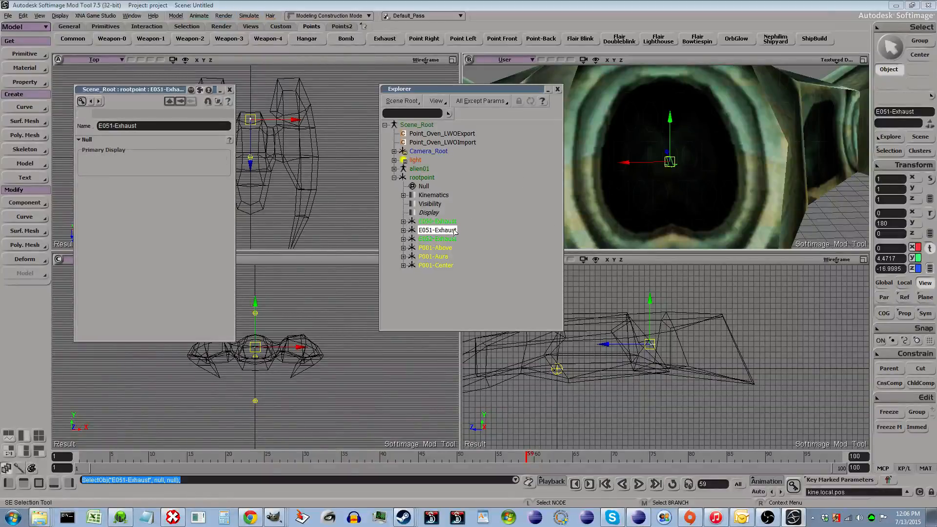
scroll(781, 205, "down", 5)
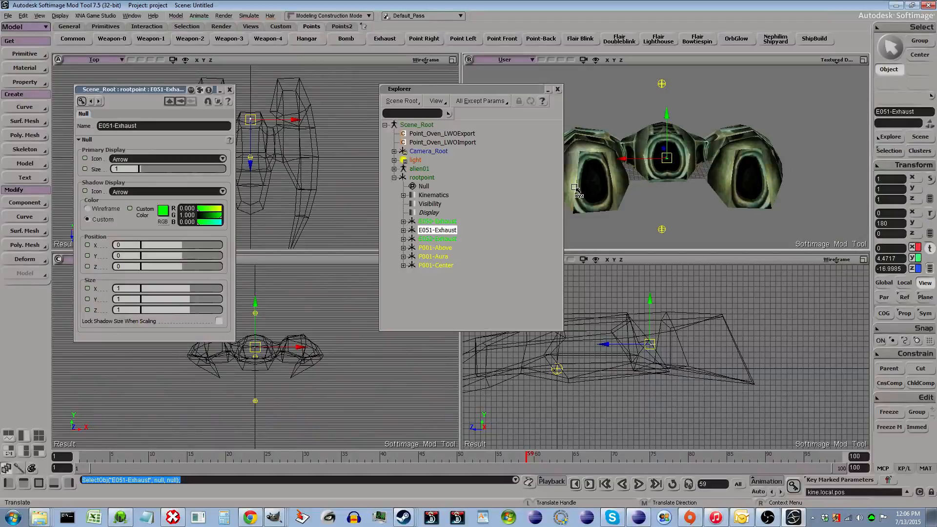
left_click(450, 239, "shift")
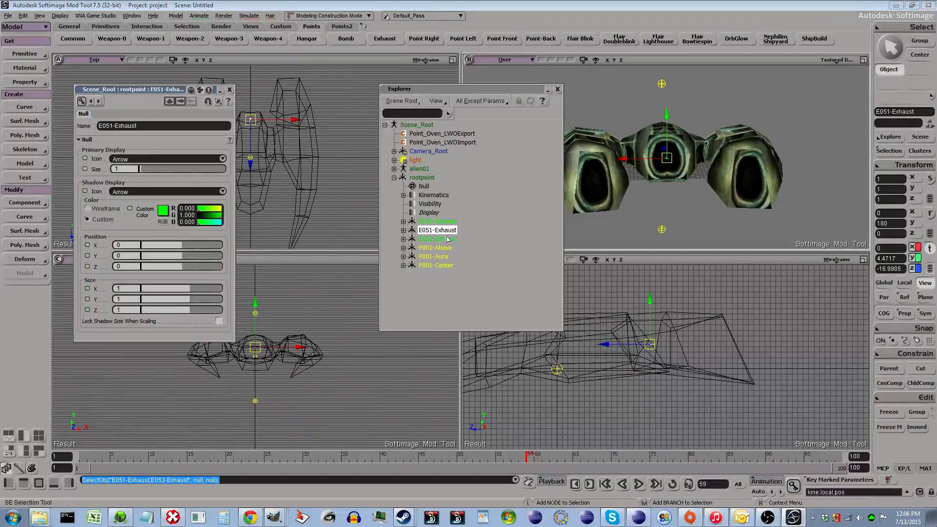
key("v")
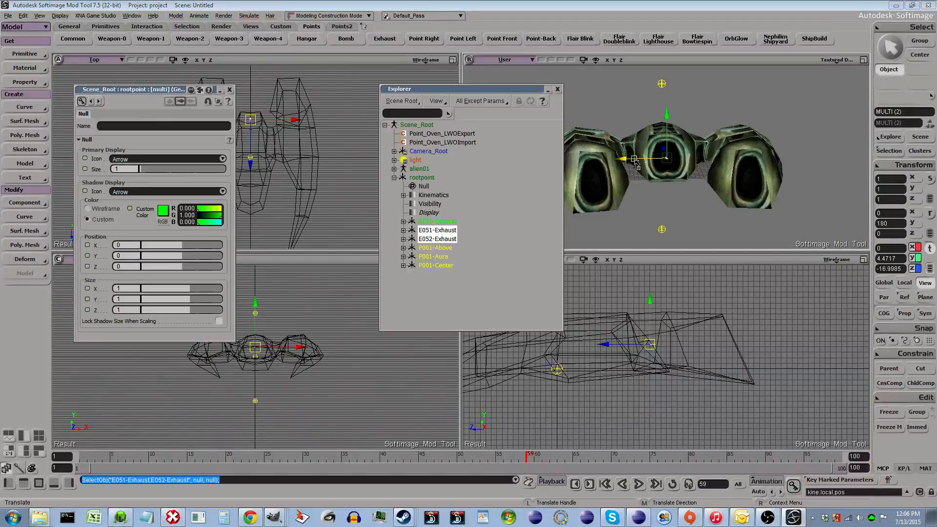
scroll(295, 385, "up", 2)
left_click_drag(301, 343, 348, 344)
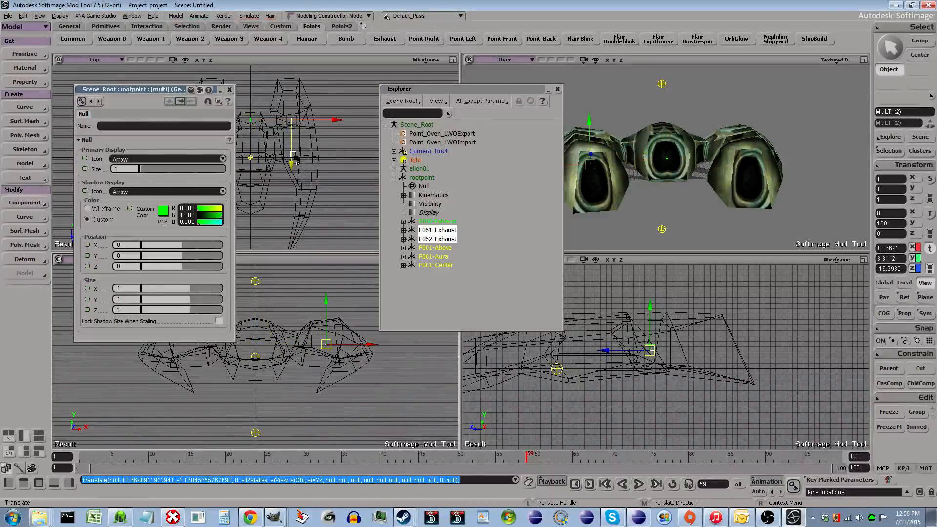
left_click_drag(292, 155, 286, 112)
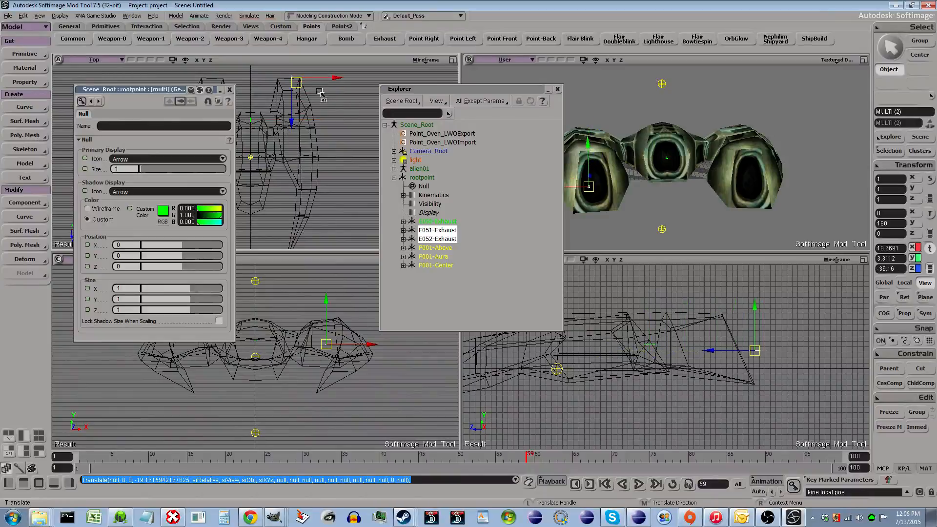
left_click_drag(329, 81, 328, 81)
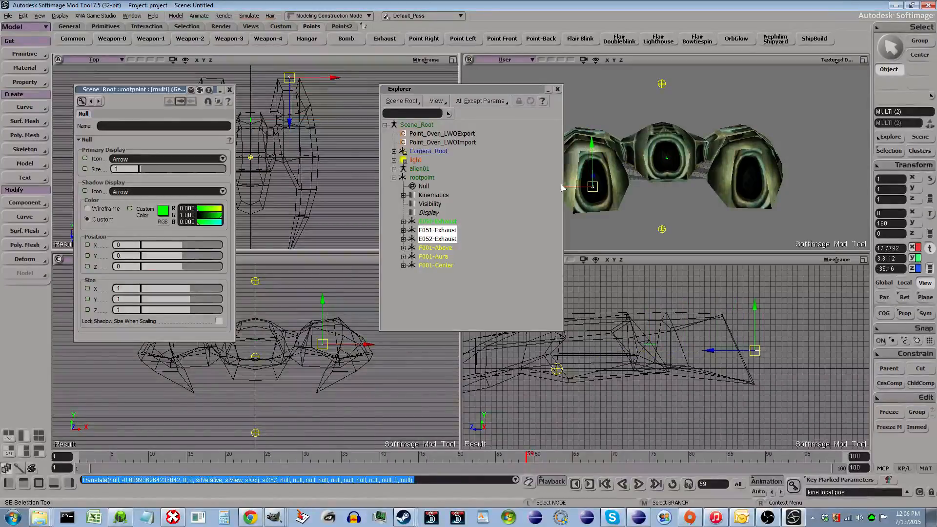
- Adjust the two side exhaust nulls' Z position to about -33.86 inside the engine nozzle
scroll(331, 363, "up", 2)
left_click_drag(334, 363, 264, 372)
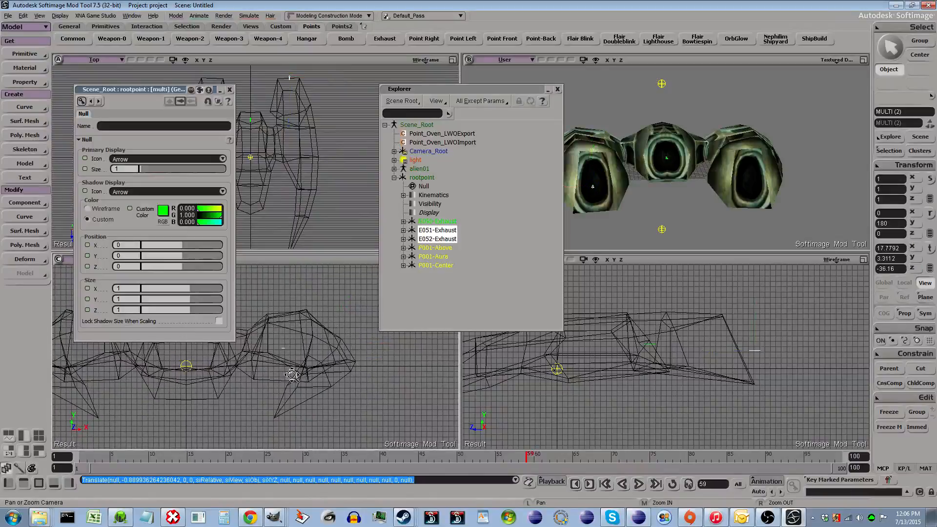
scroll(681, 189, "up", 3)
scroll(695, 189, "down", 3)
key("o")
mouse_move(702, 185)
left_mouse_down()
mouse_move(709, 172)
mouse_move(705, 183)
mouse_move(725, 195)
mouse_move(805, 216)
mouse_move(750, 227)
mouse_move(712, 185)
left_mouse_up()
key("v")
key("o")
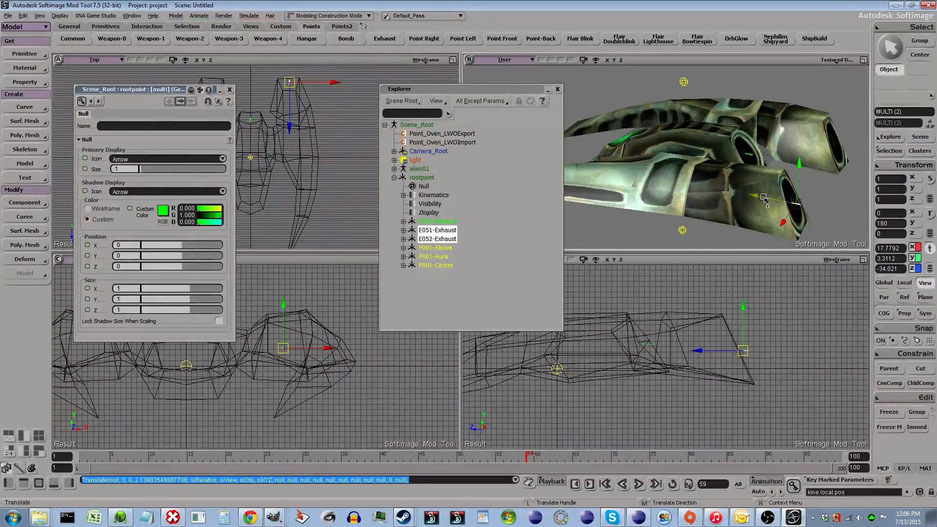
left_click_drag(764, 198, 754, 197)
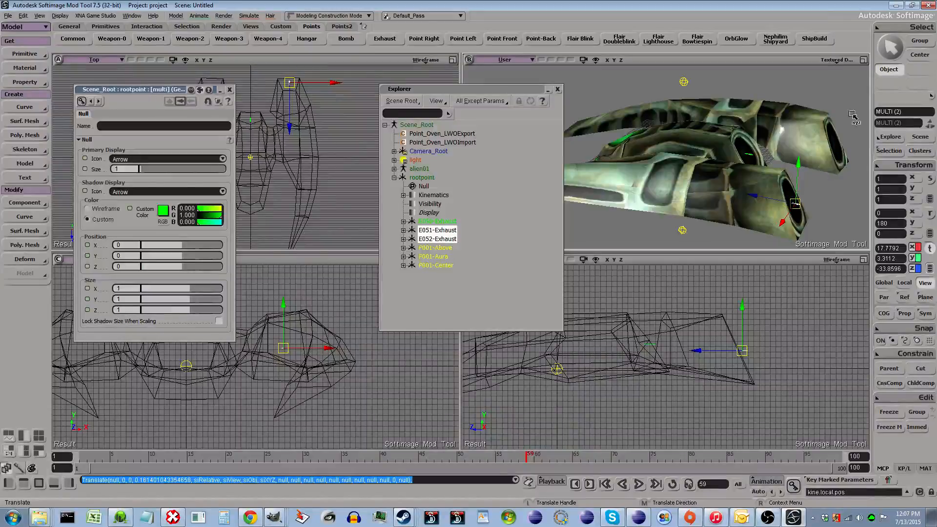
- Set E052-Exhaust's X position to -17.7792 to place it in the opposite engine
left_click(439, 240)
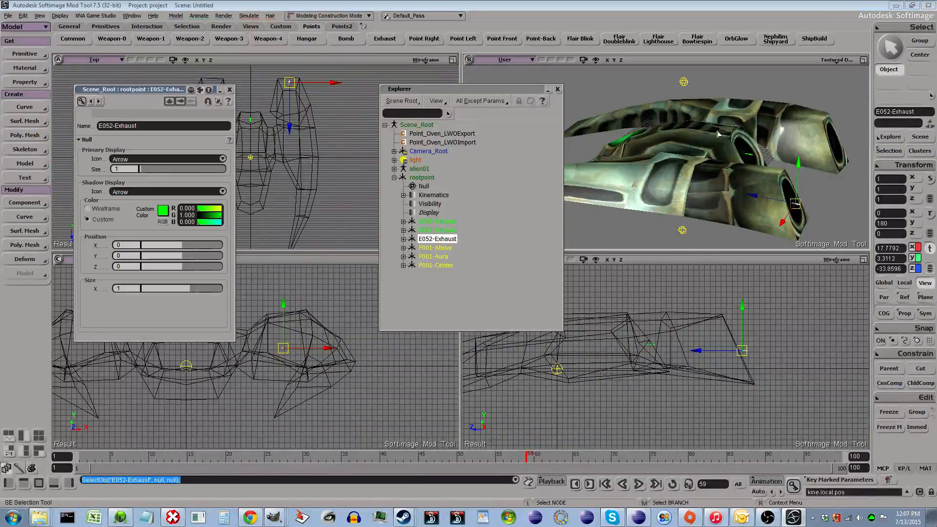
left_click(886, 248)
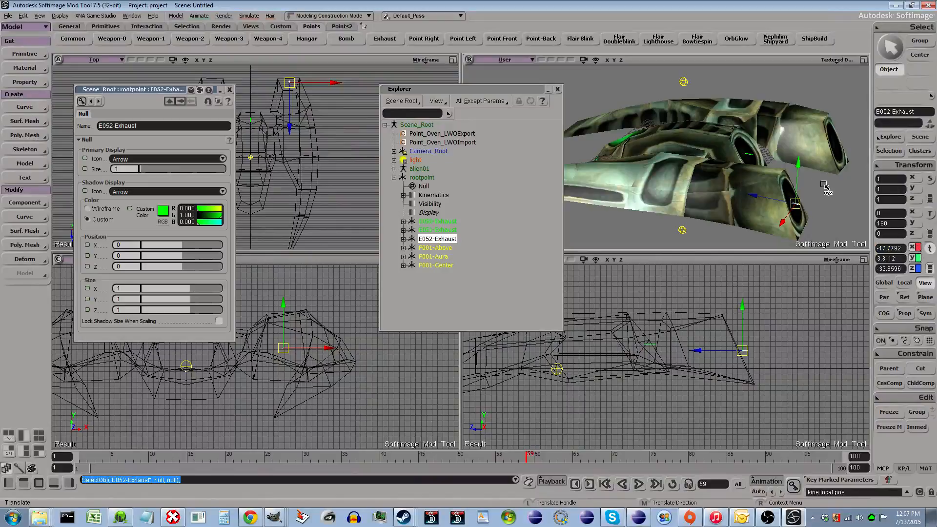
key("Return")
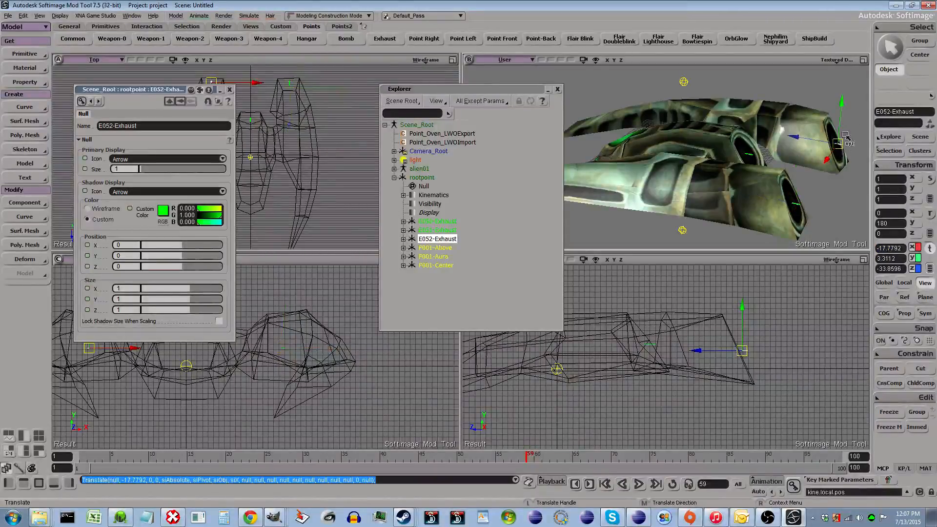
- Orbit the perspective view and select E051-Exhaust to check the exhaust null placement
key("o")
left_click_drag(831, 153, 790, 137)
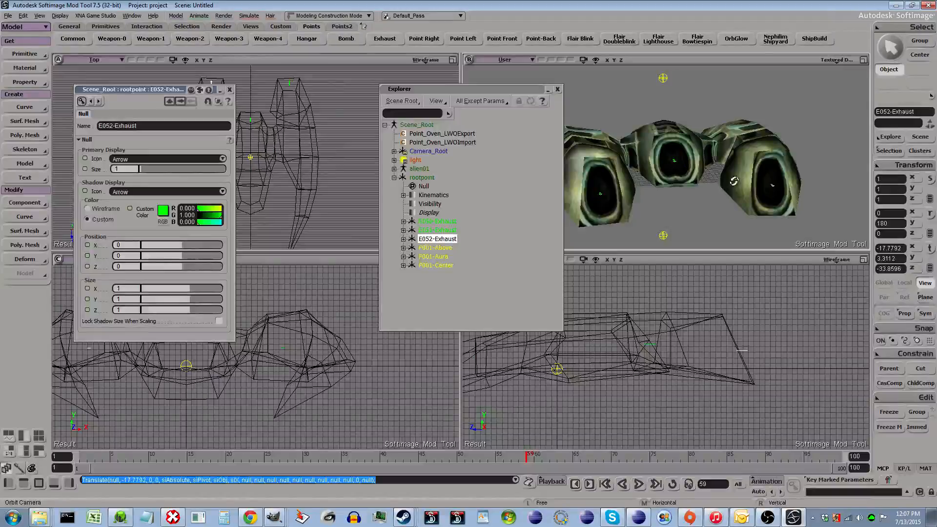
left_click(432, 229)
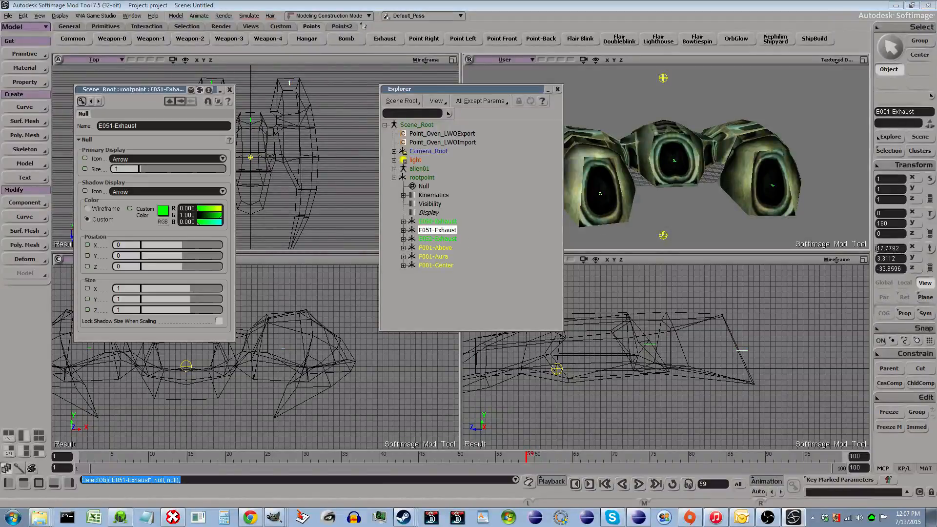
key("o")
left_click_drag(614, 178, 724, 154)
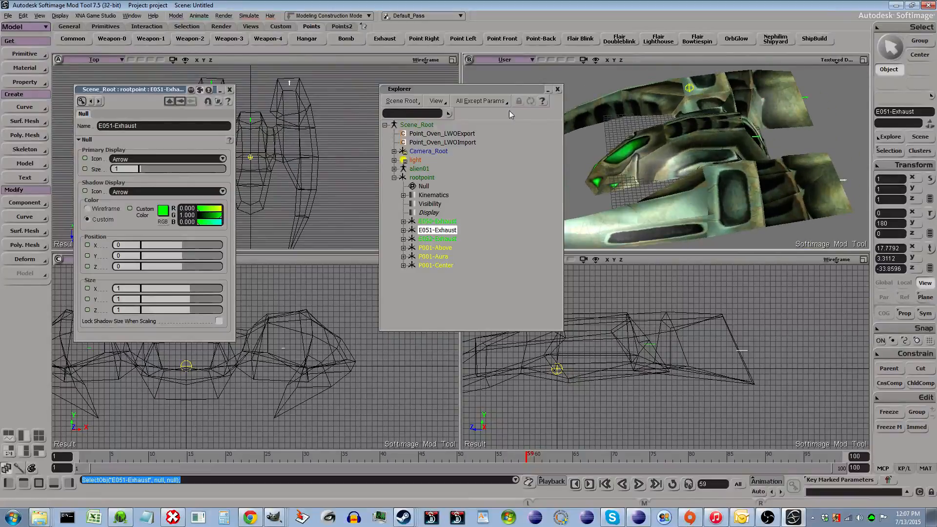
left_click(28, 53)
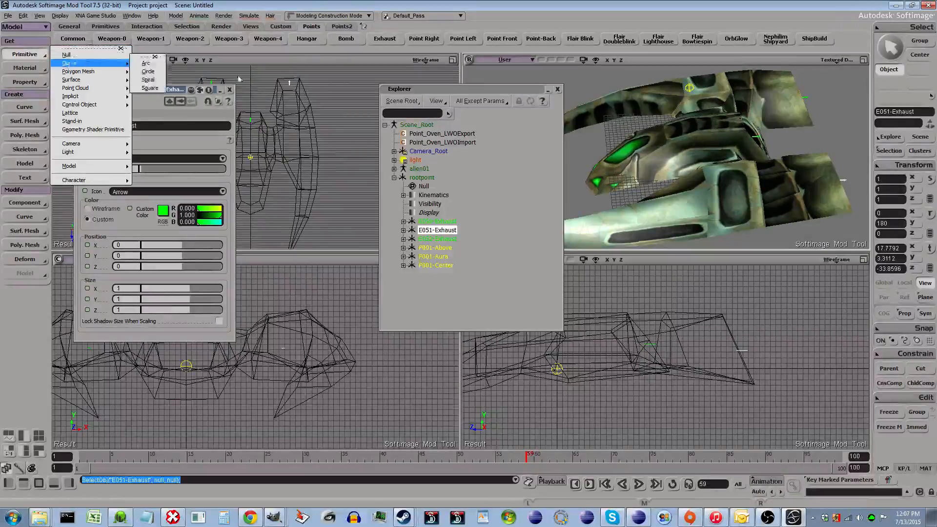
left_click(487, 299)
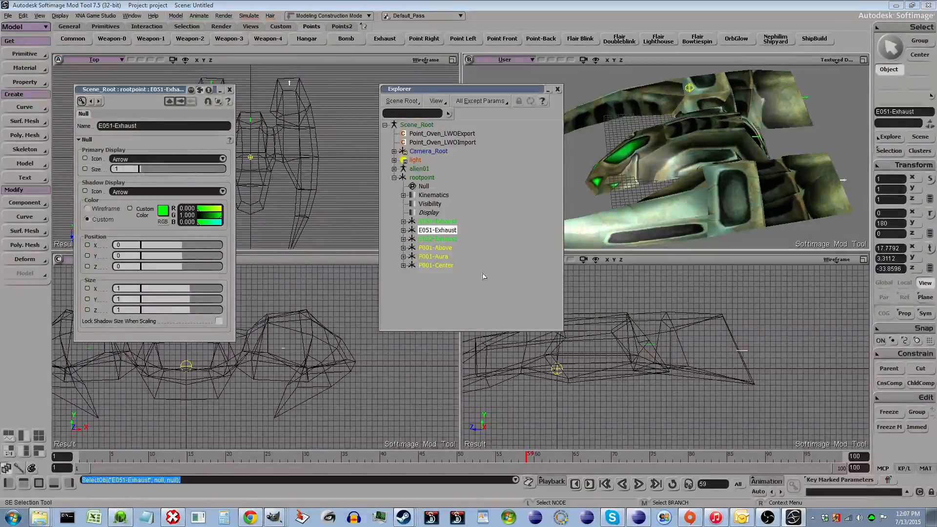
- Add a Weapon-0 hardpoint null under rootpoint and delete the duplicate W101-Weapon-0
left_click(104, 40)
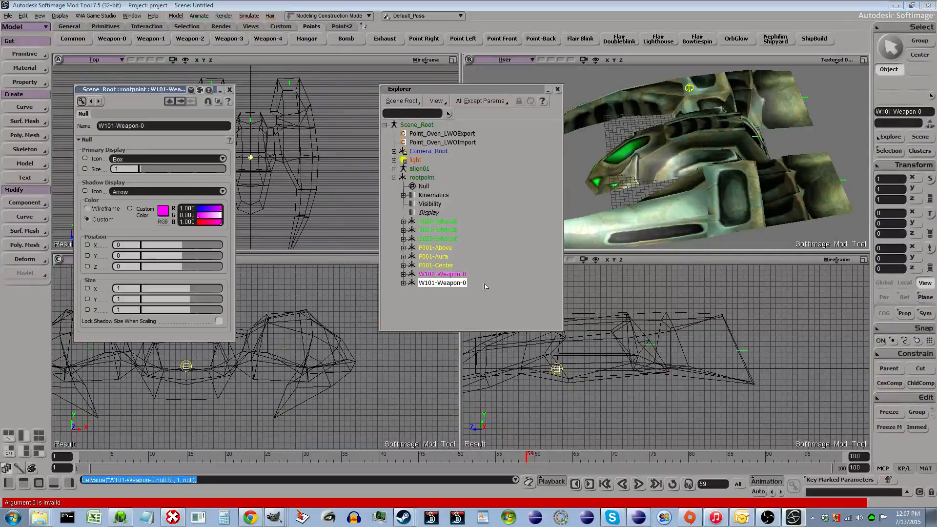
left_click(450, 276)
left_click(457, 284, "shift")
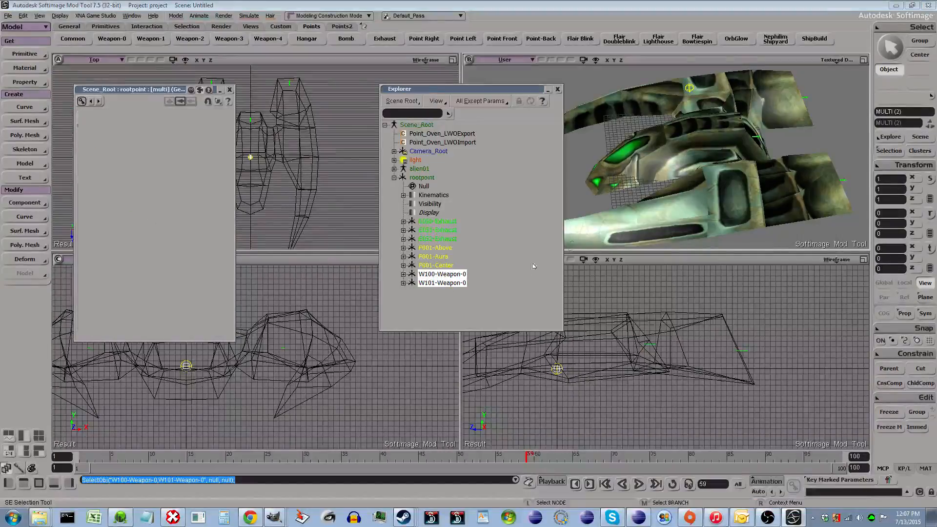
left_click_drag(649, 207, 657, 198)
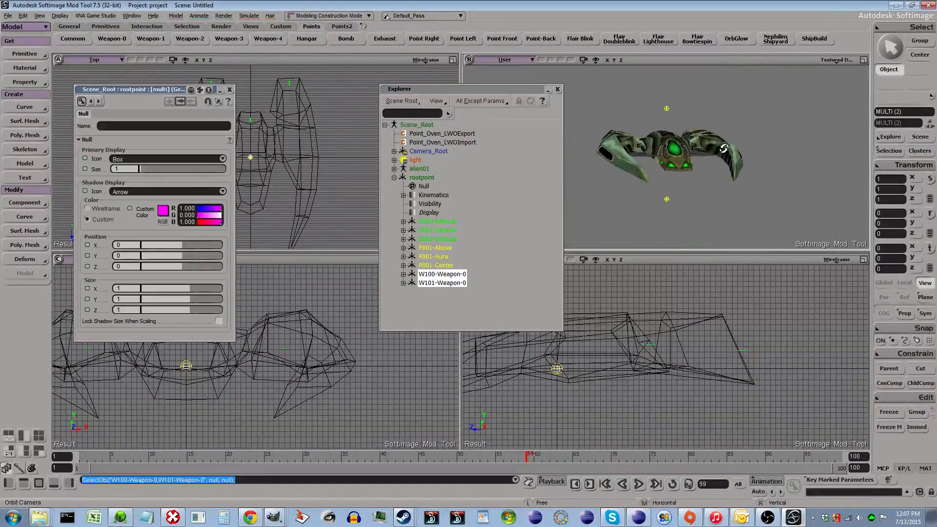
left_click_drag(714, 110, 683, 169)
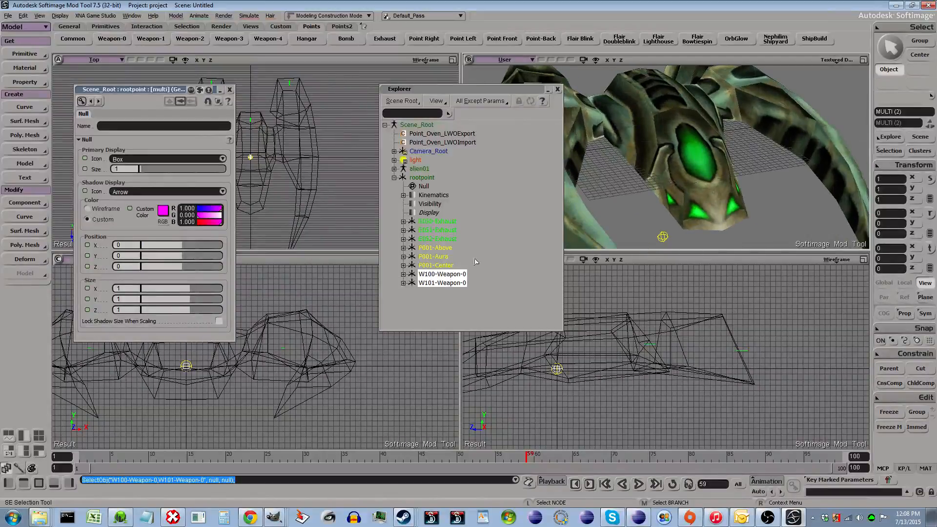
left_click(451, 284)
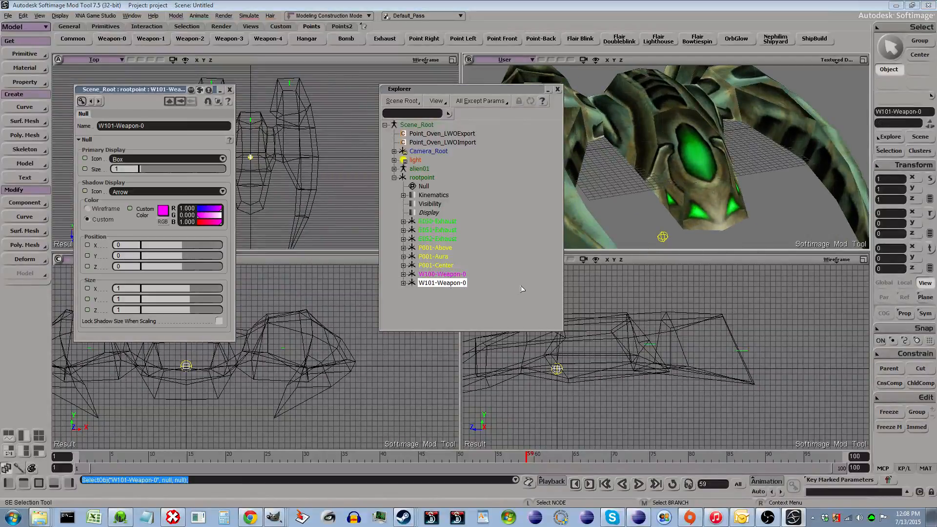
key("Delete")
- Move W100-Weapon-0 onto the ship's central green dome, to about Y 3.32 and Z 16.39, then close its property editor
left_click(450, 275)
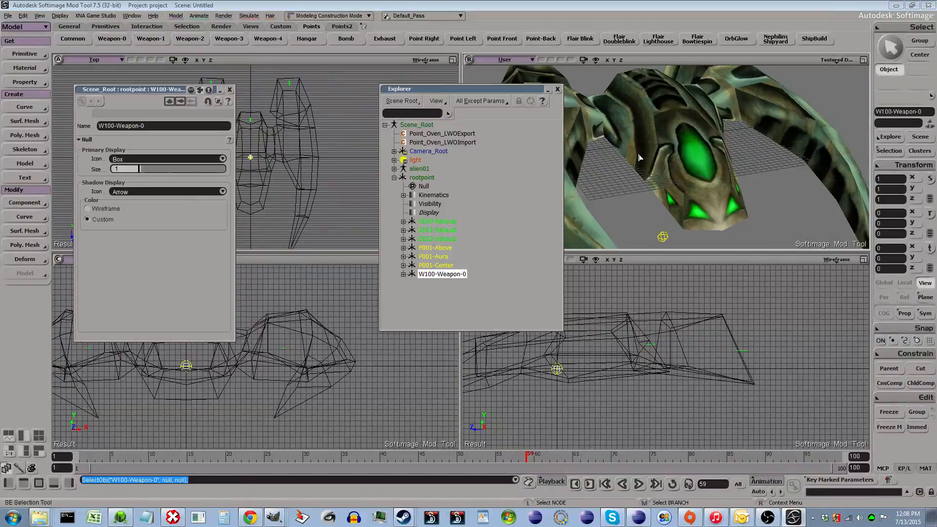
key("v")
left_click_drag(674, 150, 709, 189)
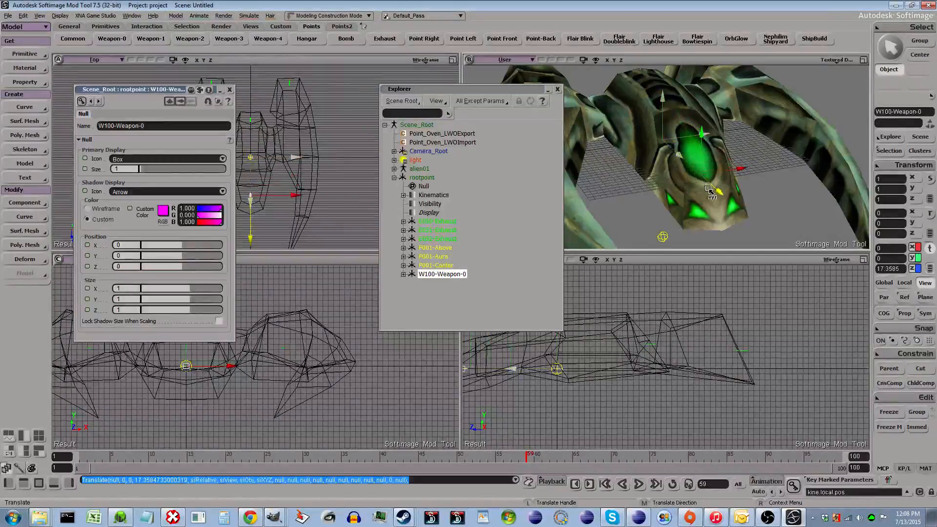
left_click_drag(703, 134, 703, 112)
scroll(686, 167, "up", 3)
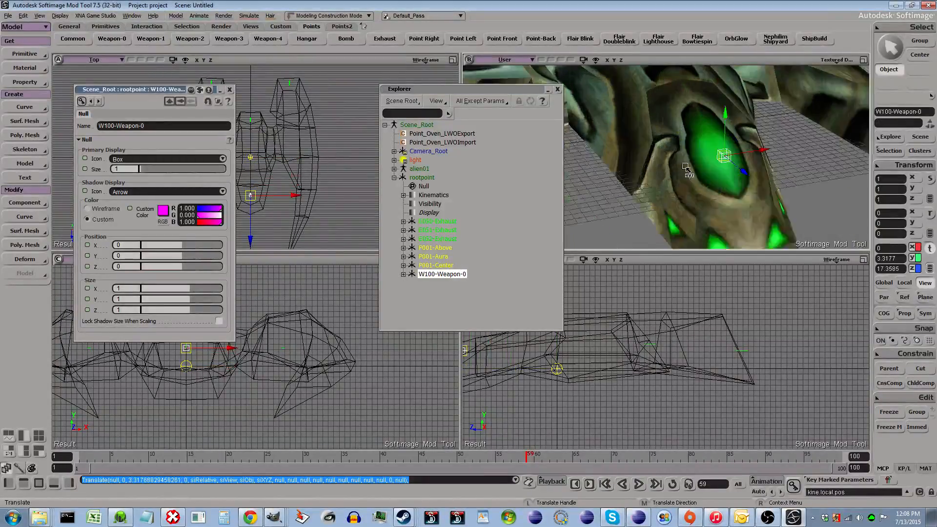
scroll(686, 167, "up", 4)
left_click_drag(735, 163, 739, 164)
scroll(645, 191, "down", 2)
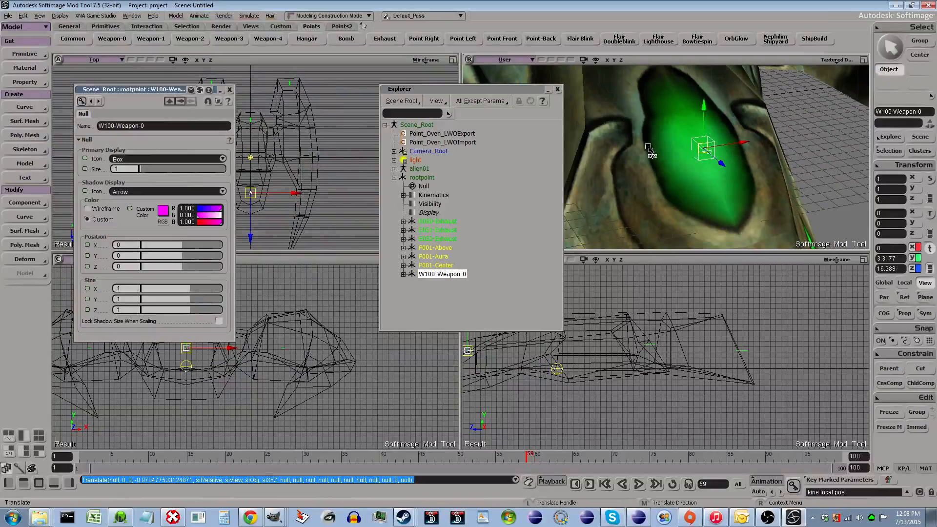
key("space")
left_click(703, 148)
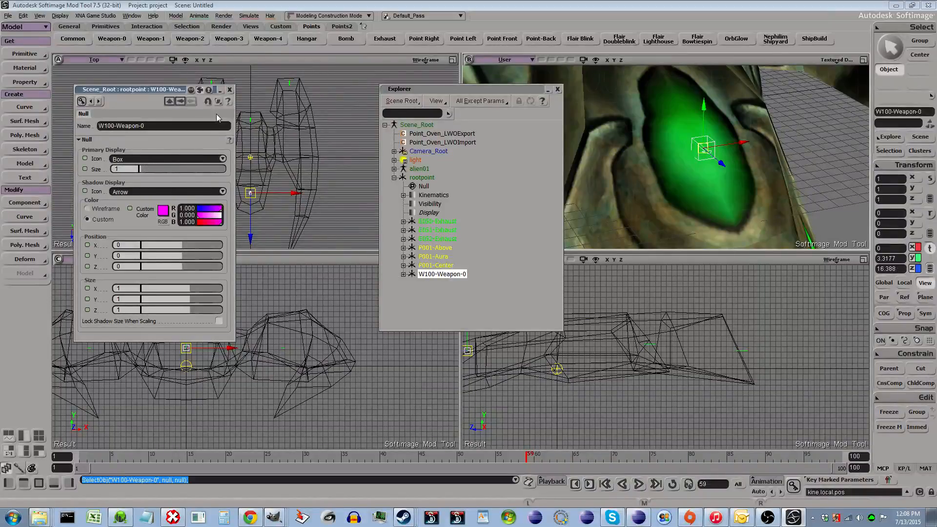
left_click(229, 90)
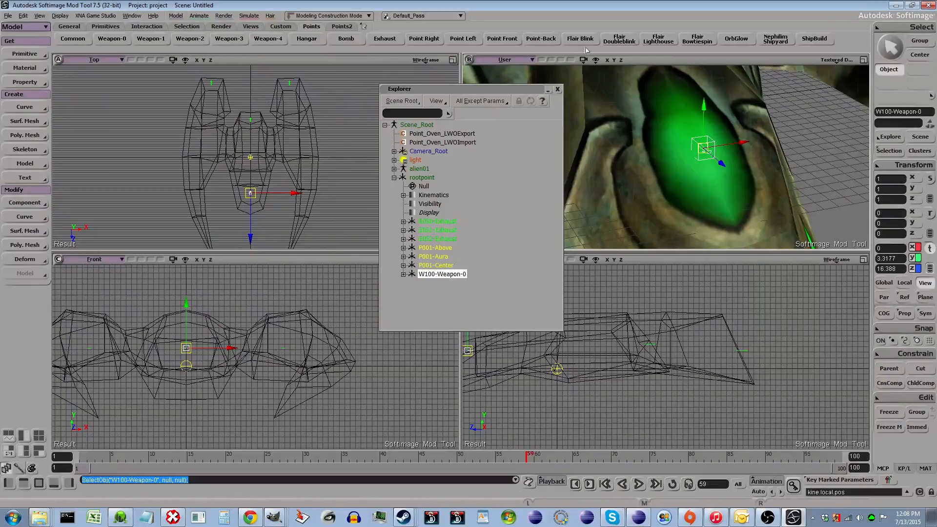
- Try the pointing presets on W100-Weapon-0 and finish with it pointing front
left_click(476, 43)
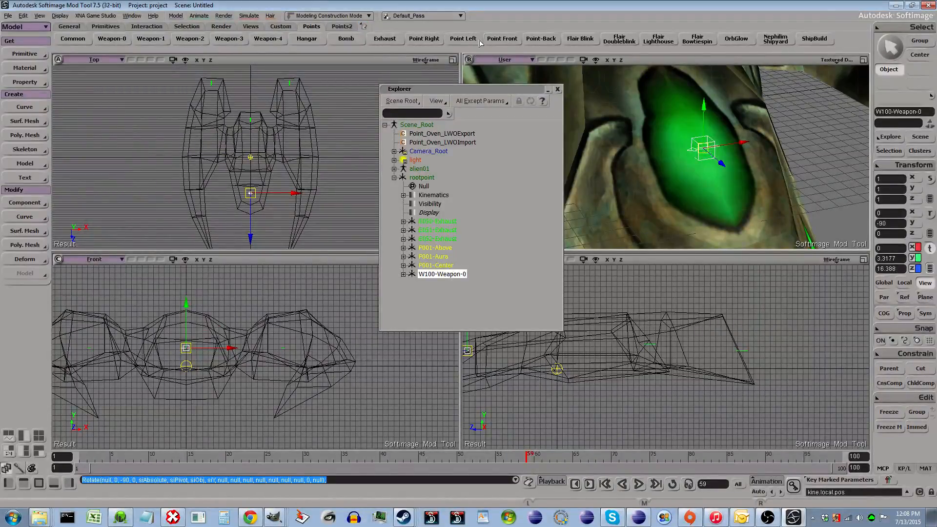
left_click(508, 45)
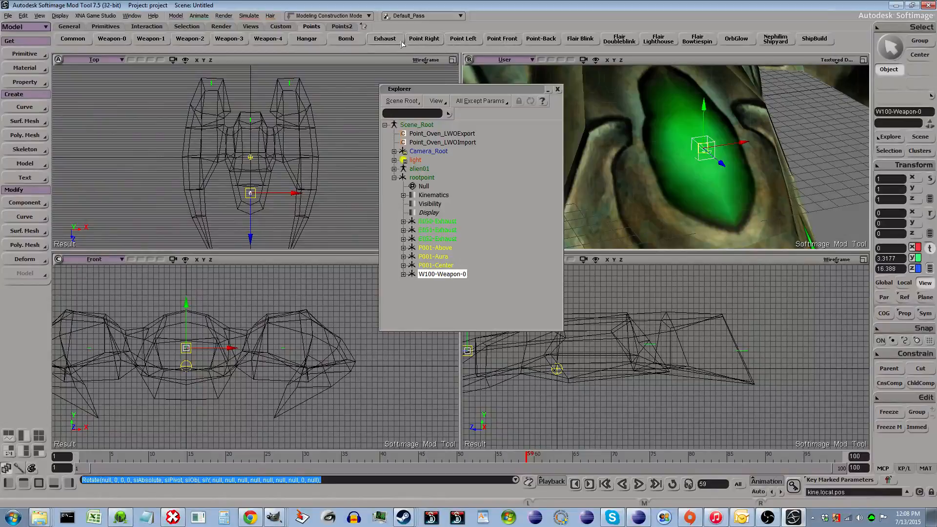
left_click(425, 43)
left_click(538, 44)
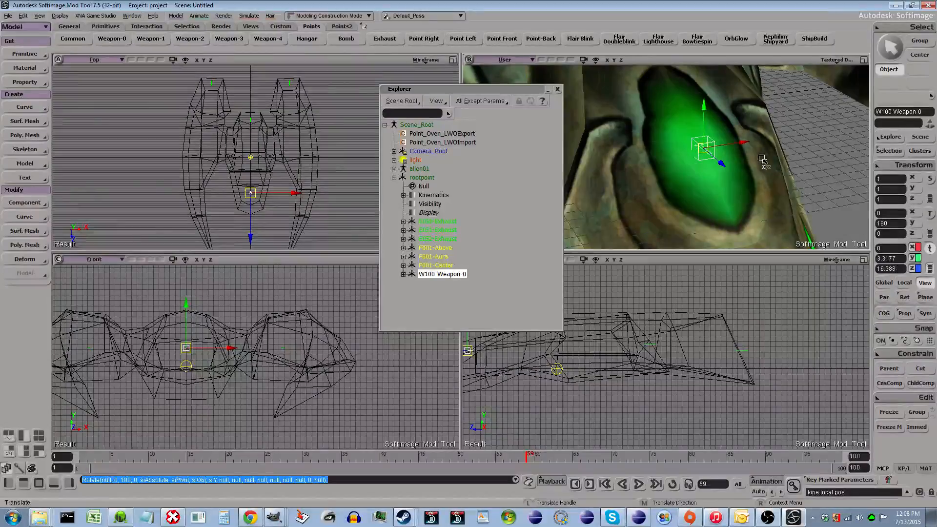
left_click(503, 39)
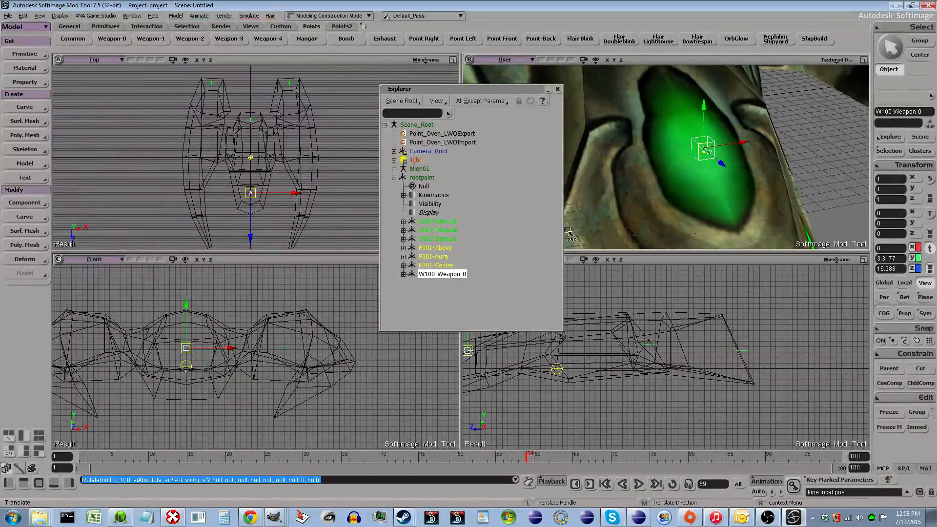
- Orbit around the ship and review the rootpoint nulls in the reopened explorer
left_click(557, 89)
scroll(740, 177, "down", 3)
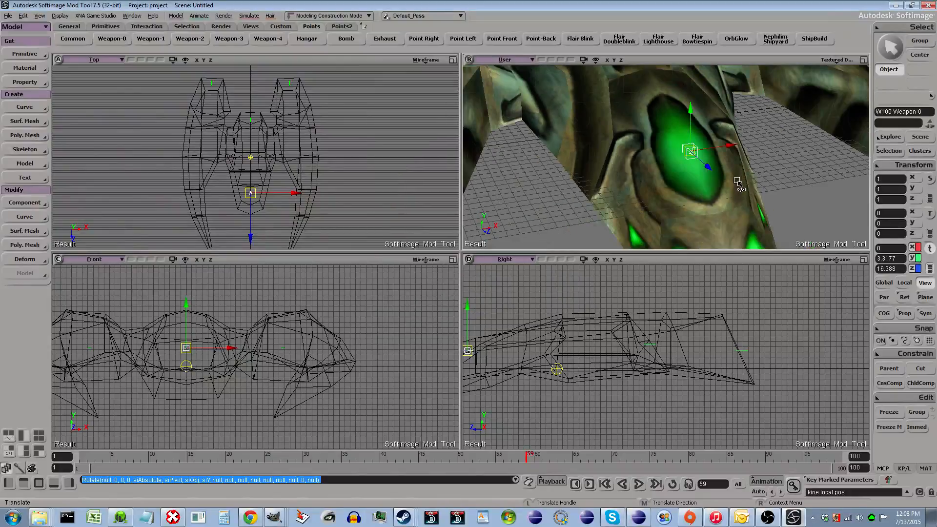
scroll(737, 181, "down", 3)
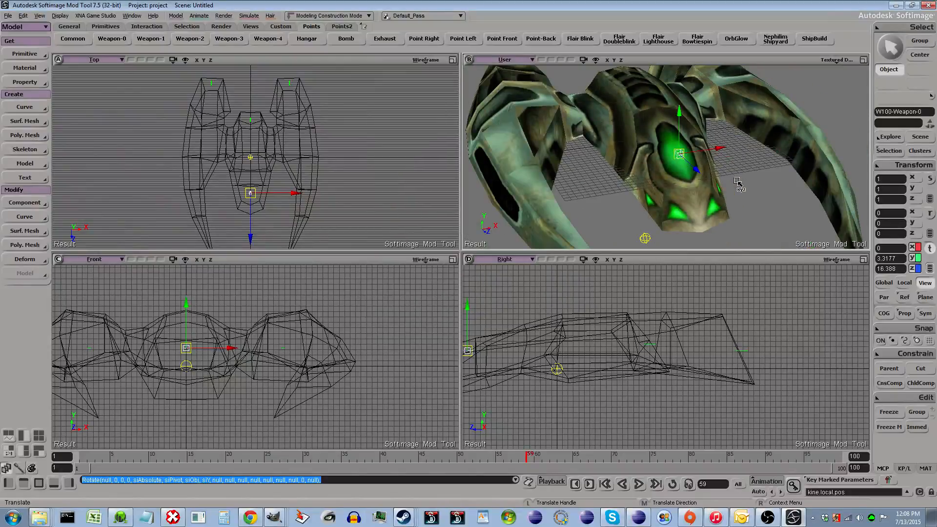
scroll(743, 180, "down", 2)
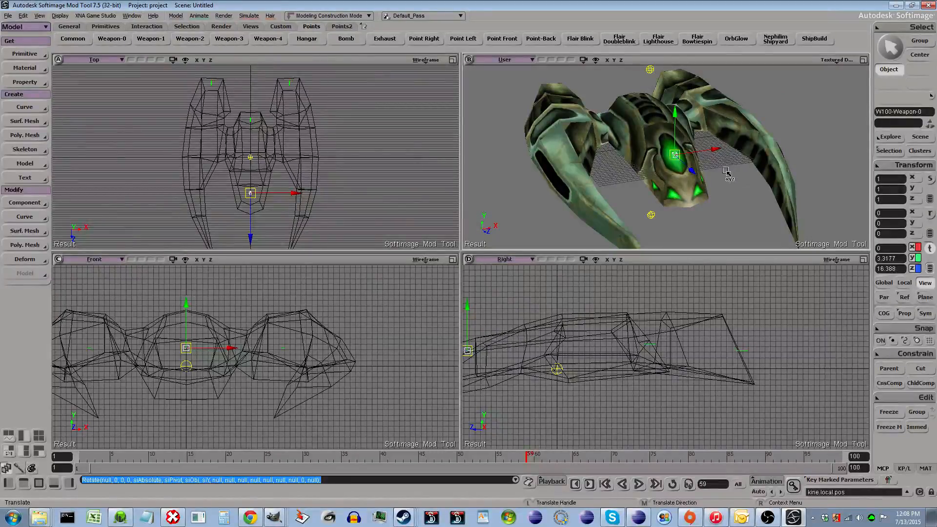
key("o")
left_click_drag(727, 175, 682, 159)
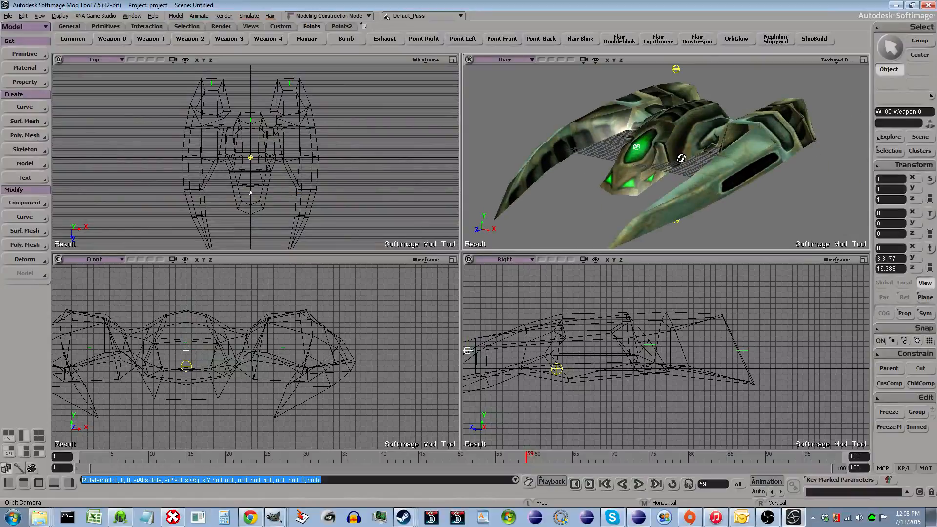
key("8")
left_click(394, 178)
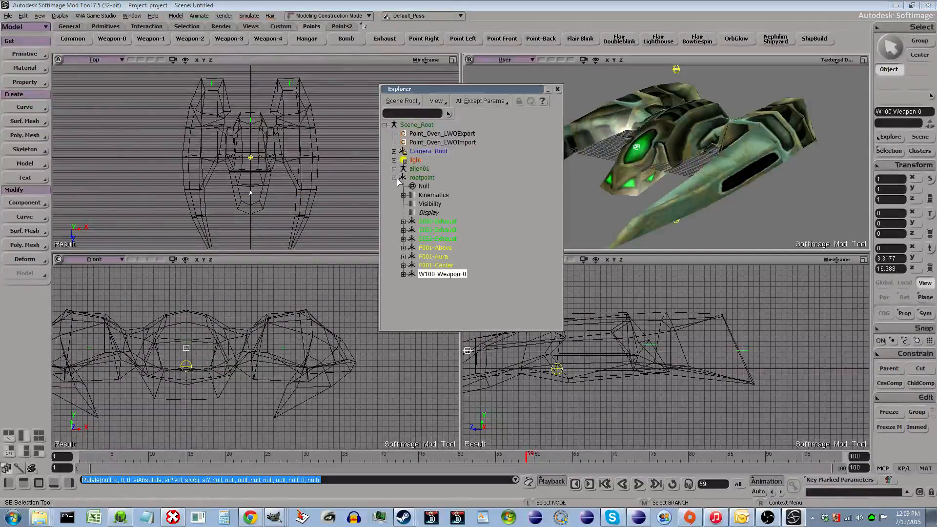
left_click(452, 248)
left_click(448, 257)
left_click(449, 266)
left_click(459, 275)
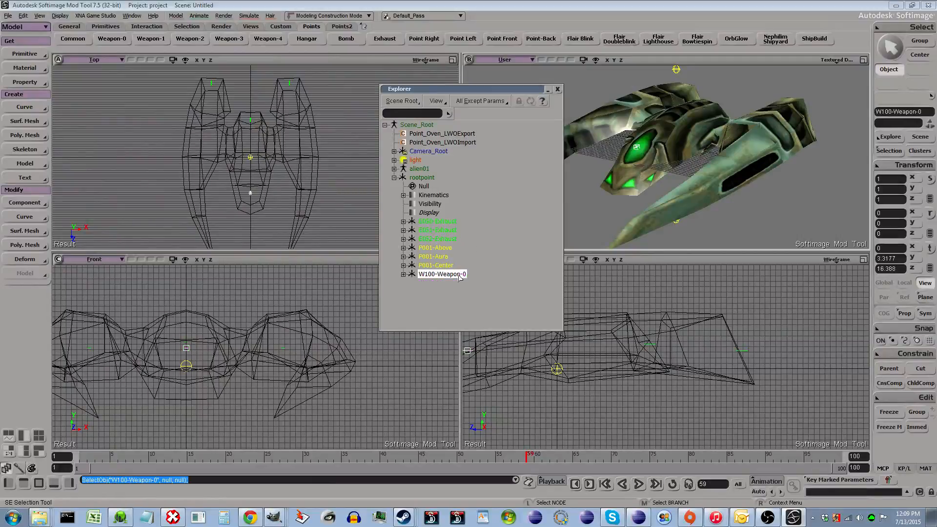
key("o")
left_click_drag(676, 154, 664, 159)
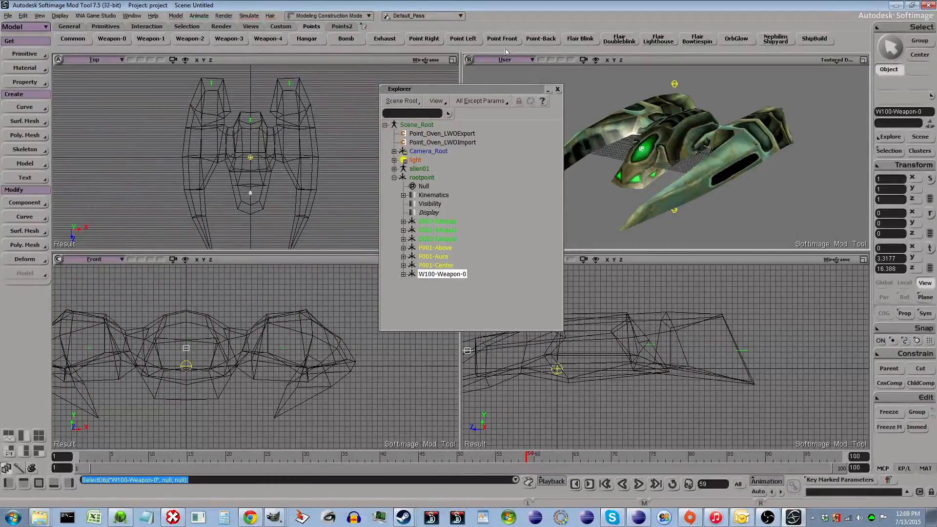
- Create an Ability-0 hardpoint null from the Points2 script buttons
left_click(344, 27)
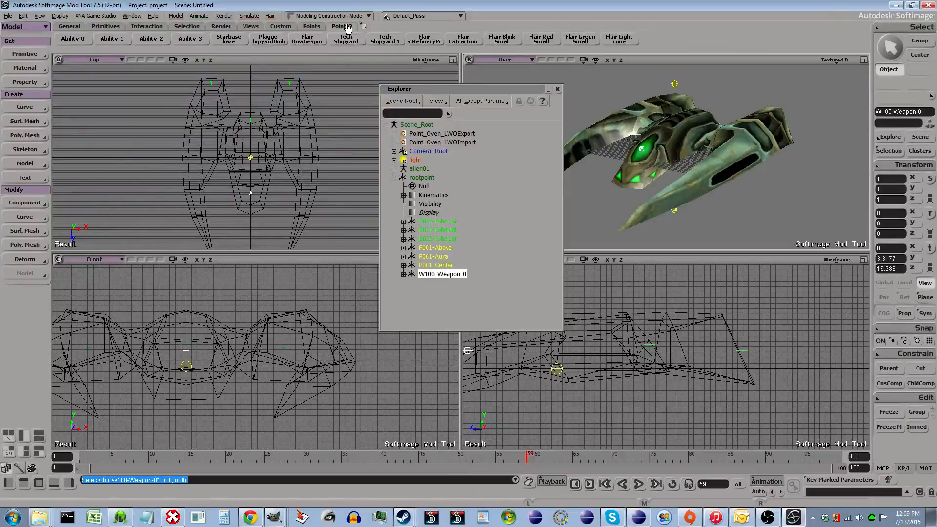
left_click(311, 27)
left_click(347, 26)
key("o")
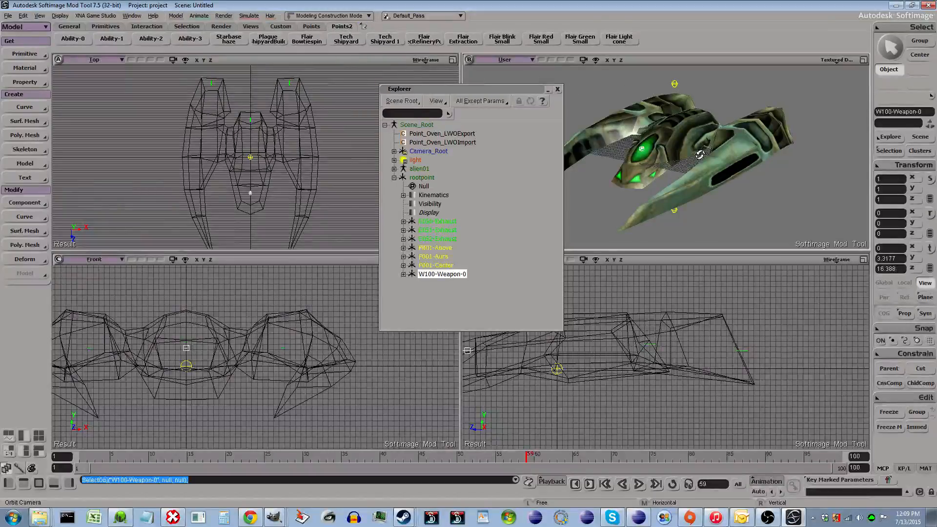
left_click_drag(700, 154, 715, 185)
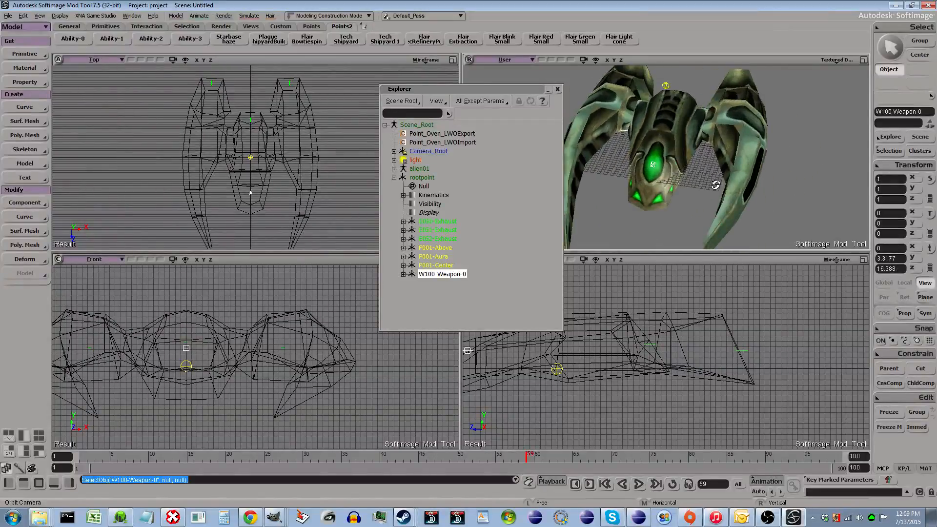
left_click(74, 39)
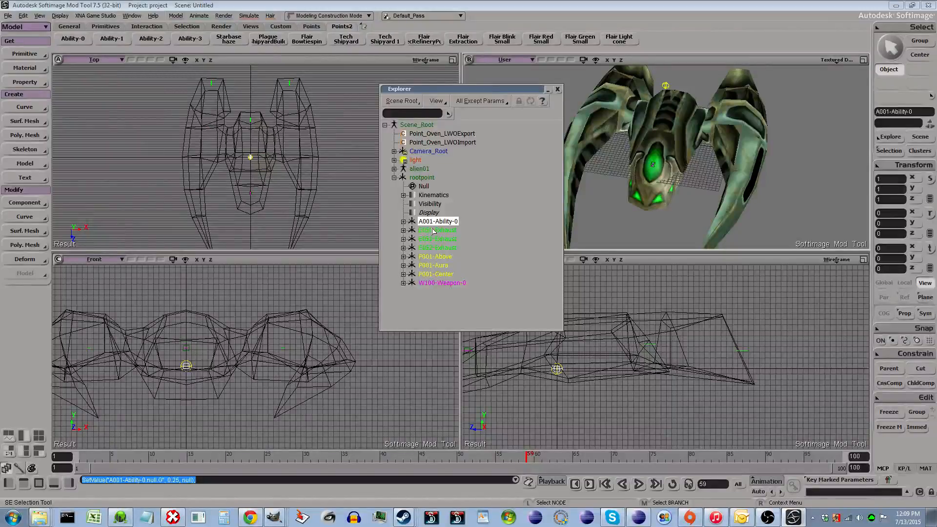
- Move A001-Ability-0 toward the ship's nose and set its X position to 0
key("v")
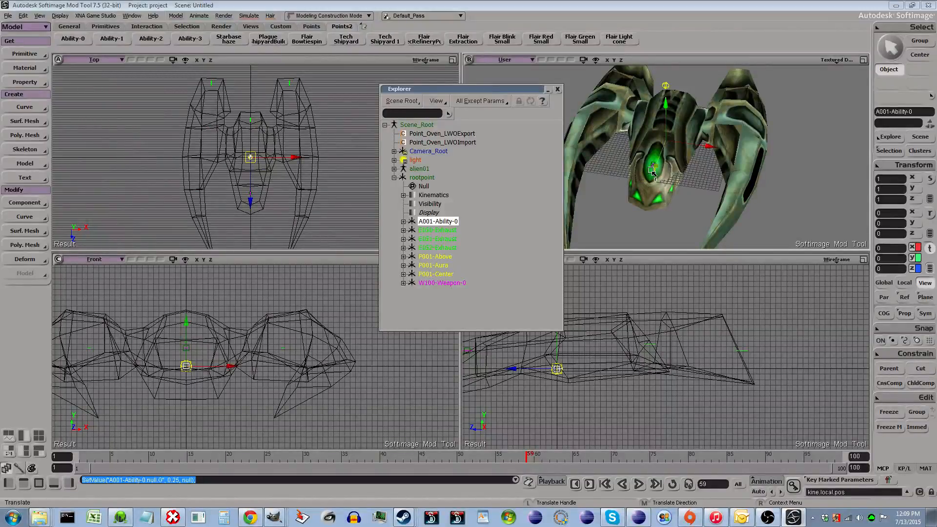
left_click_drag(652, 175, 639, 207)
mouse_move(634, 212)
left_mouse_down()
mouse_move(622, 233)
mouse_move(627, 227)
left_mouse_up()
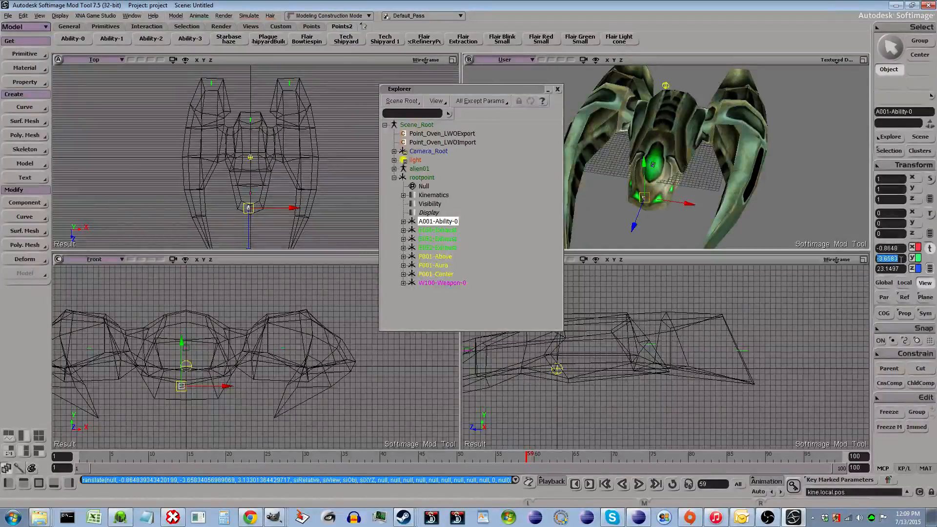
left_click(888, 248)
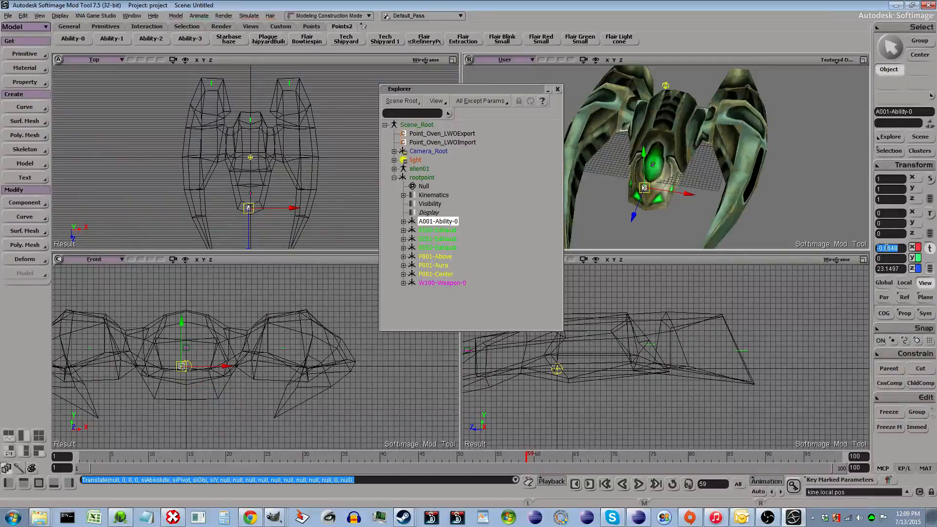
type("0")
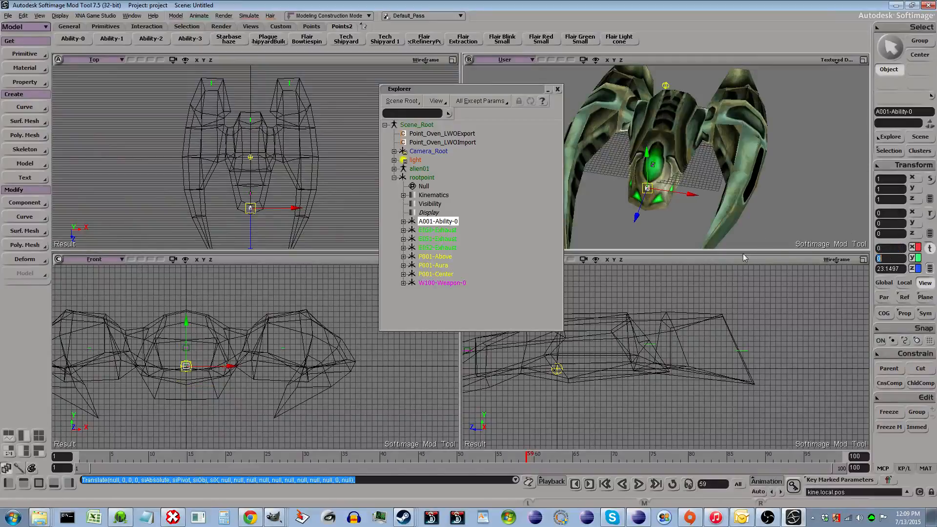
- Reposition A001-Ability-0 below the nose, to about X 3.09, Y -3.58, Z 22.48
mouse_move(634, 218)
left_mouse_down()
mouse_move(636, 226)
mouse_move(650, 209)
left_mouse_up()
scroll(649, 208, "up", 3)
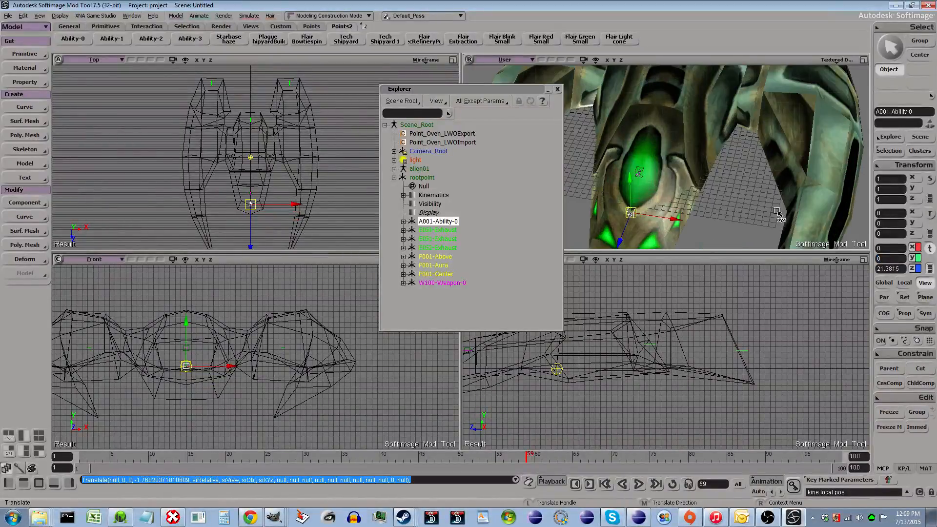
left_click_drag(620, 238, 652, 232)
scroll(652, 230, "down", 2)
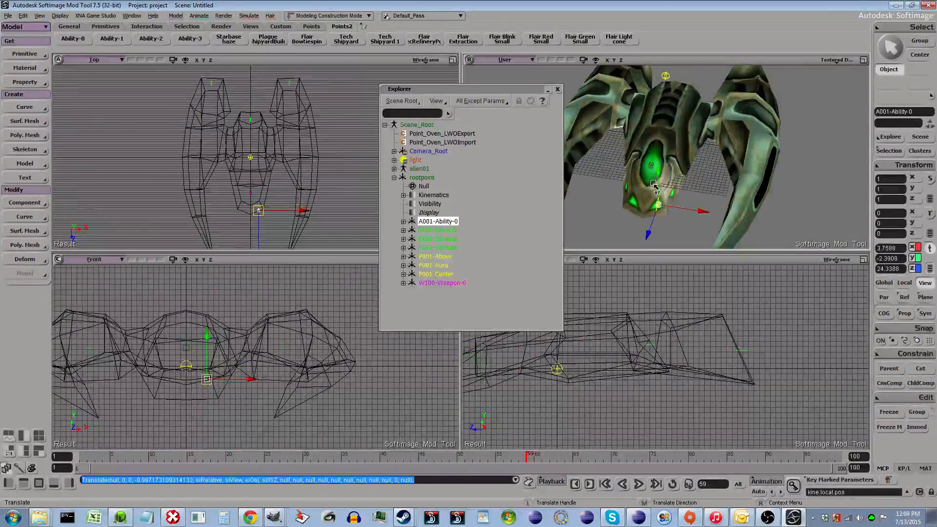
left_click_drag(658, 186, 658, 190)
left_click_drag(695, 214, 688, 213)
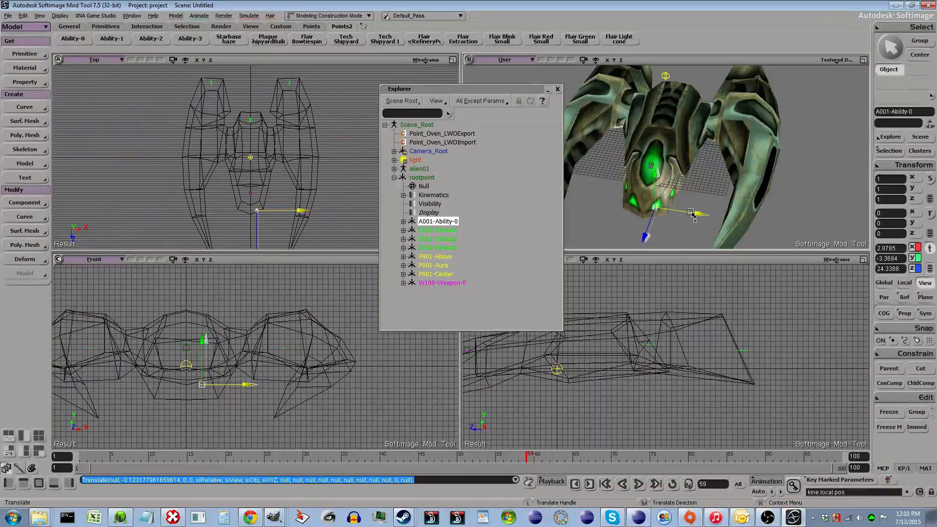
left_click_drag(643, 239, 640, 231)
scroll(626, 382, "up", 3)
left_click_drag(624, 353, 859, 332)
left_click_drag(643, 331, 643, 342)
- Expand the al-01 mesh's clusters in the explorer and inspect its UV map texture projections
key("space")
scroll(701, 200, "down", 3)
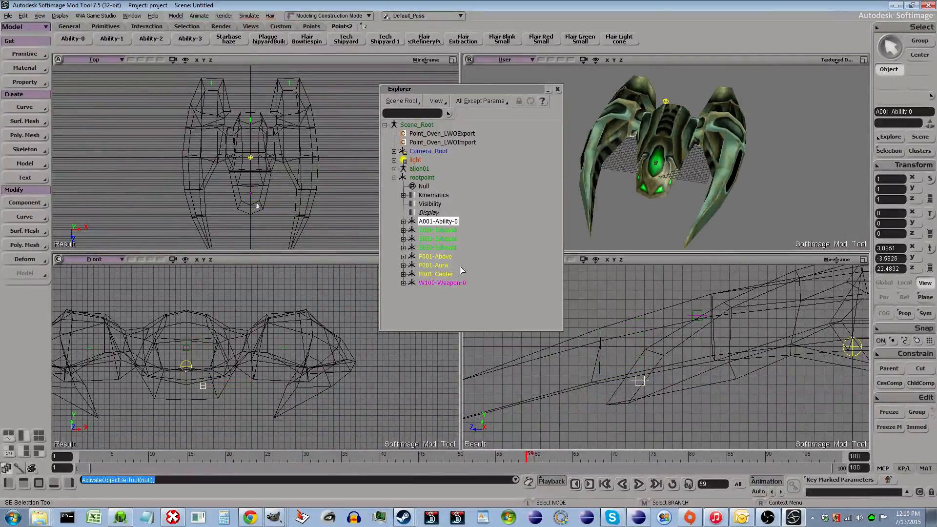
left_click(394, 169)
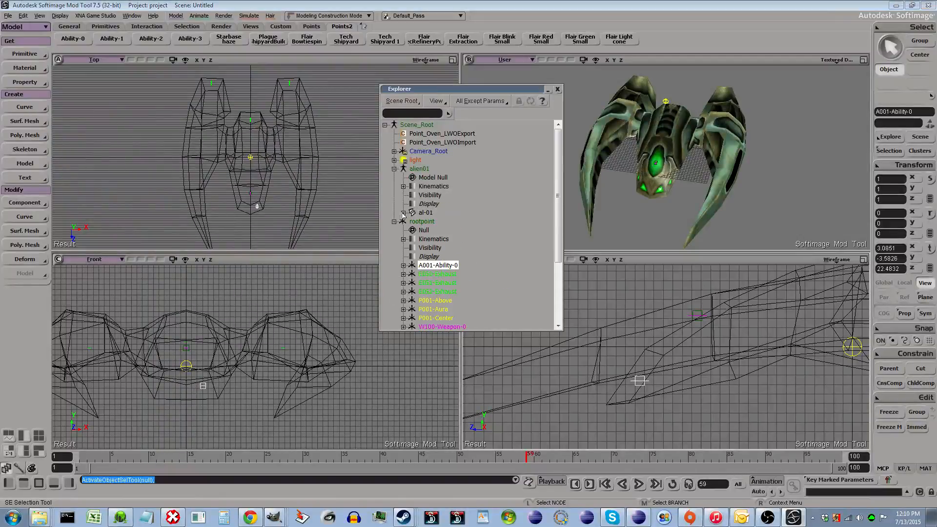
left_click(403, 212)
scroll(420, 229, "down", 2)
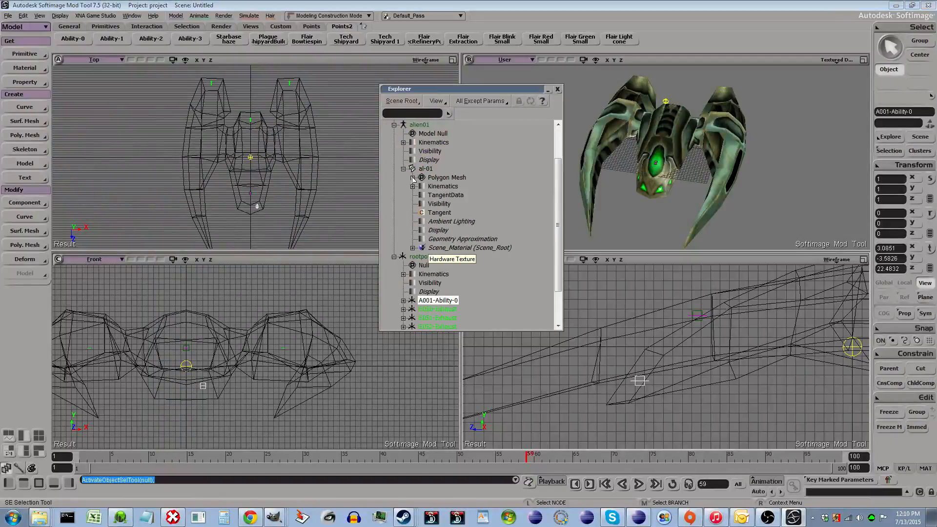
left_click(413, 178)
left_click(422, 222)
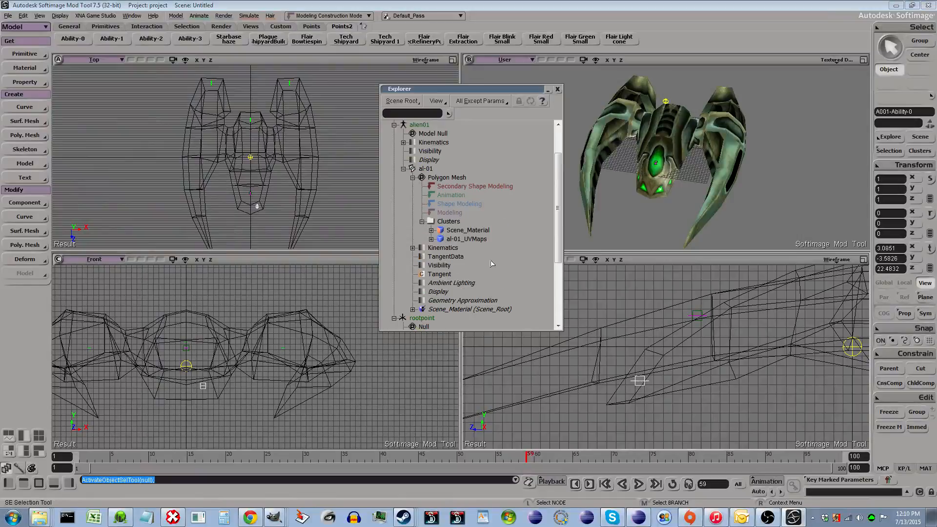
left_click(432, 239)
left_click(508, 273)
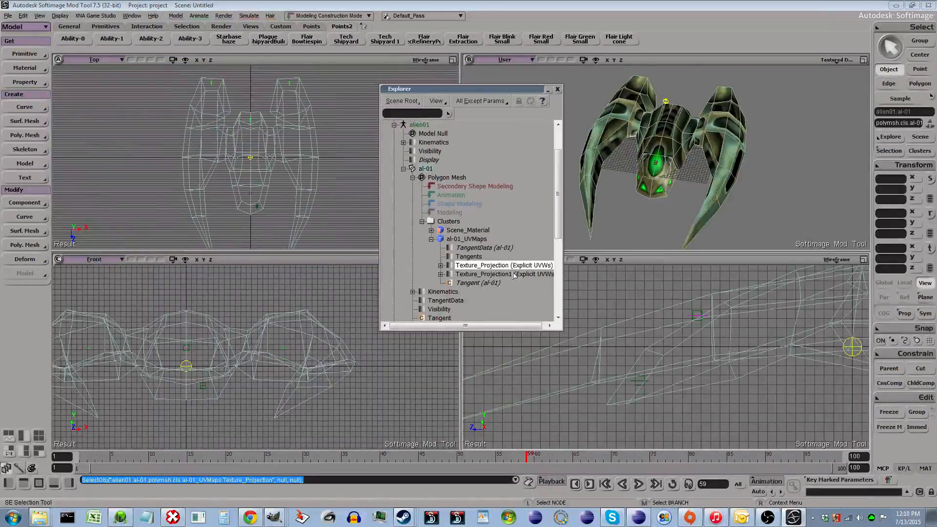
left_click(480, 284)
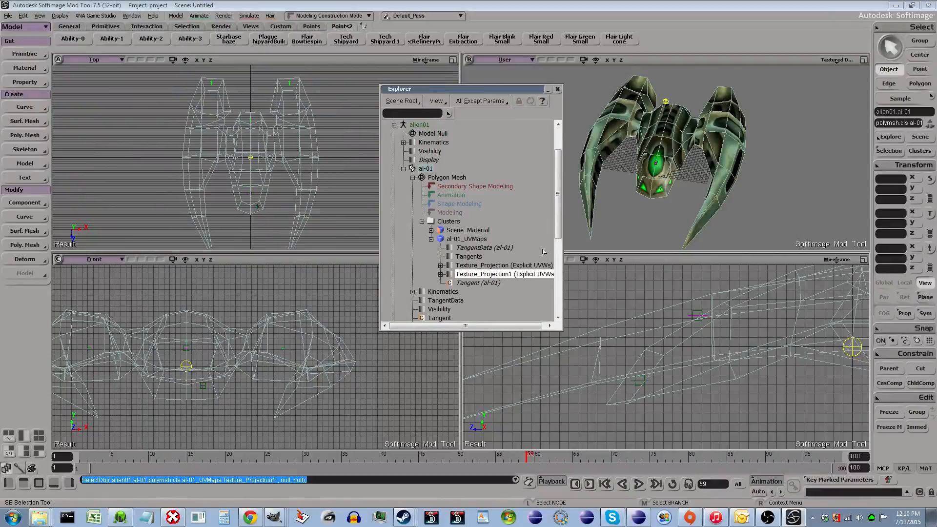
- Select the ship mesh and review its material in the render tree
left_click(649, 155)
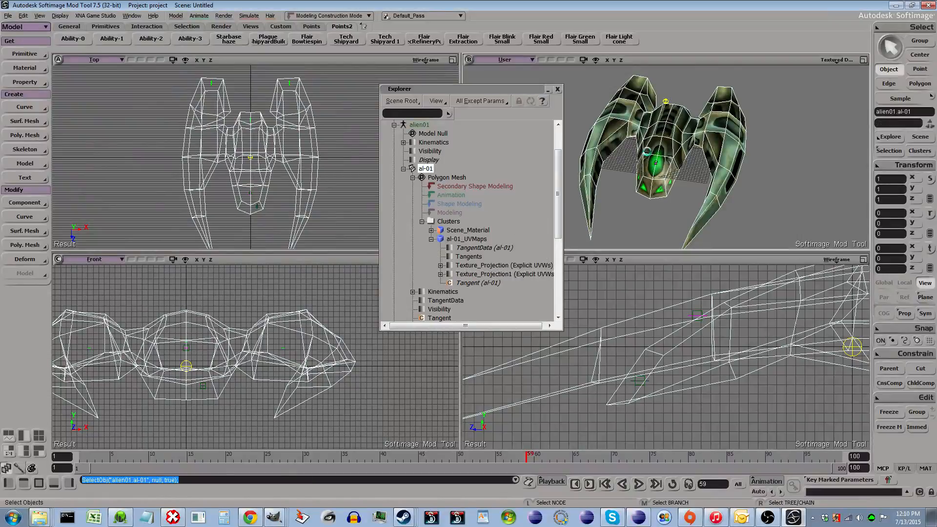
key("8")
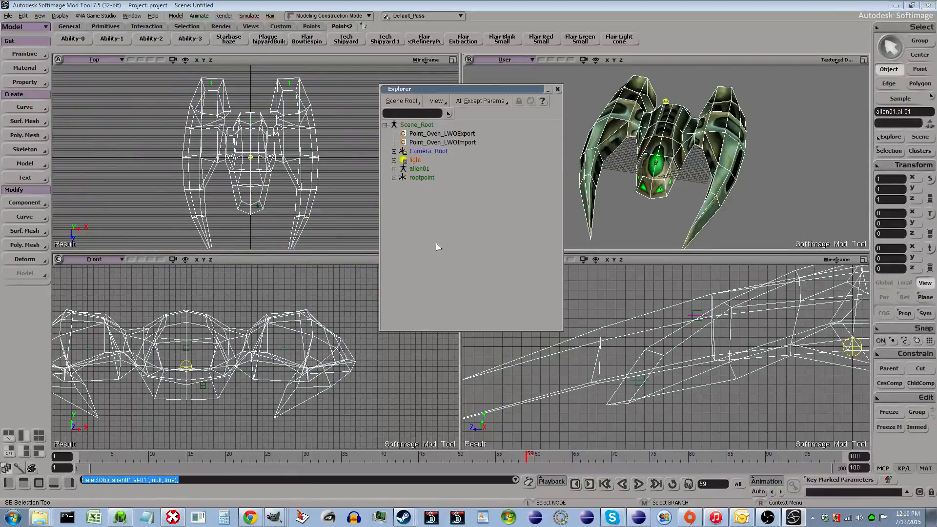
left_click(559, 91)
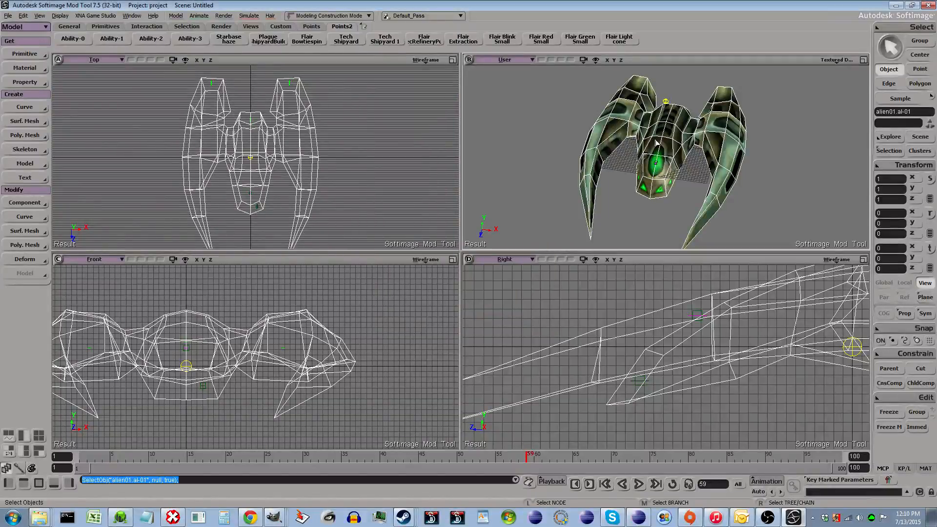
key("7")
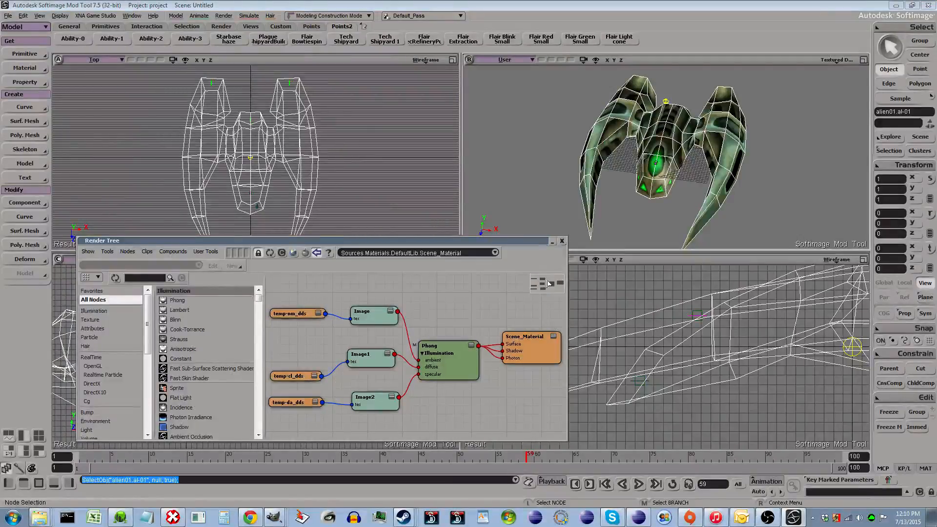
left_click(562, 241)
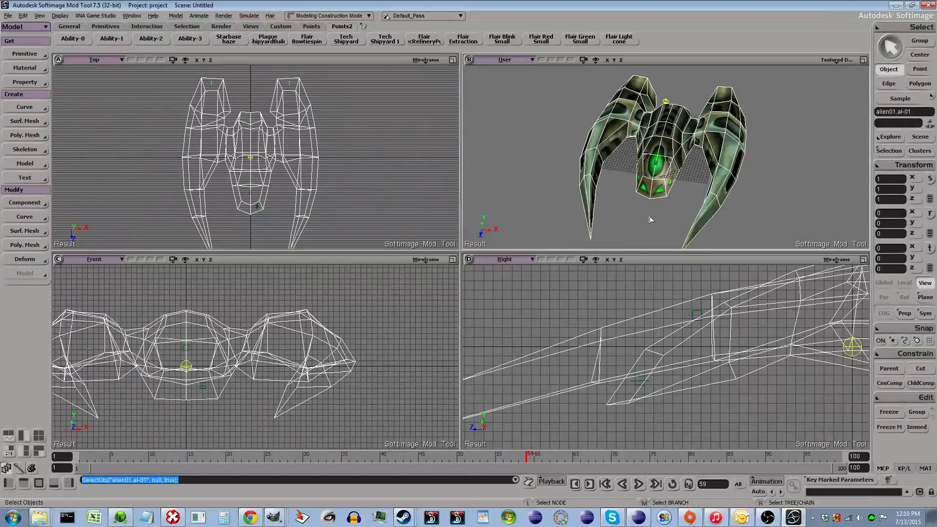
- Select each rootpoint null in turn in the explorer to review their placement on the ship
key("8")
left_click(395, 178)
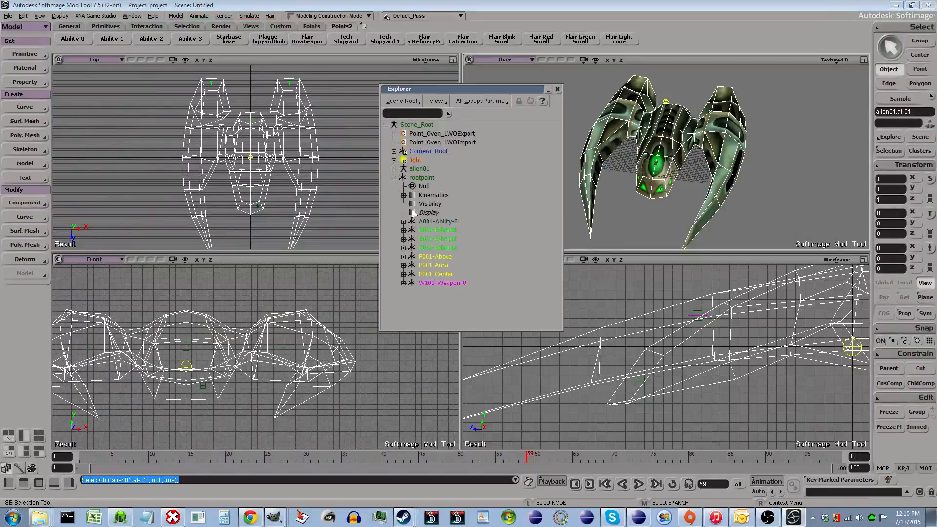
left_click(442, 265)
left_click(449, 274)
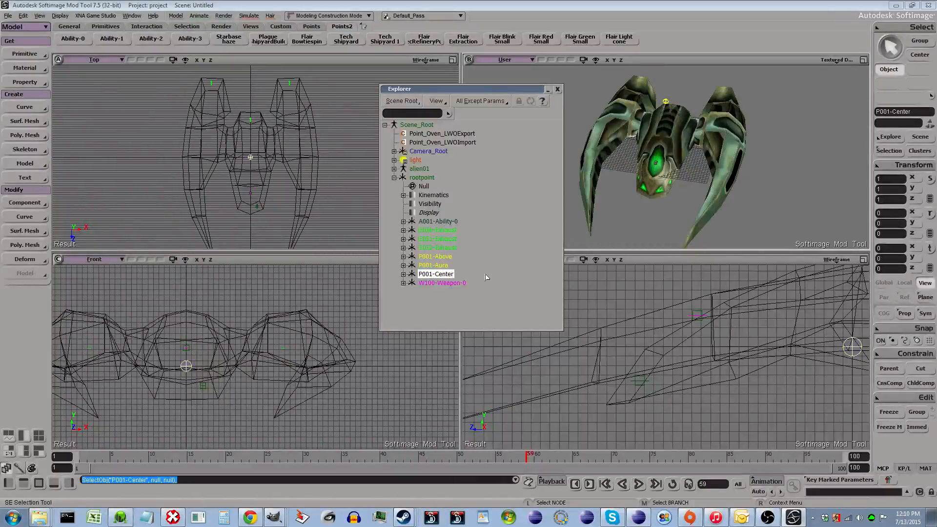
left_click(441, 231)
left_click(447, 248)
left_click(450, 284)
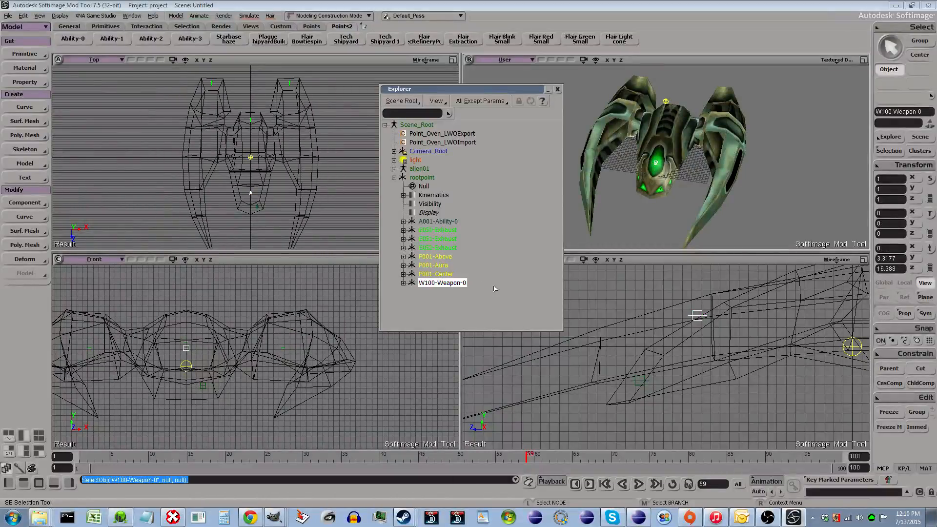
left_click(458, 222)
scroll(683, 220, "up", 3)
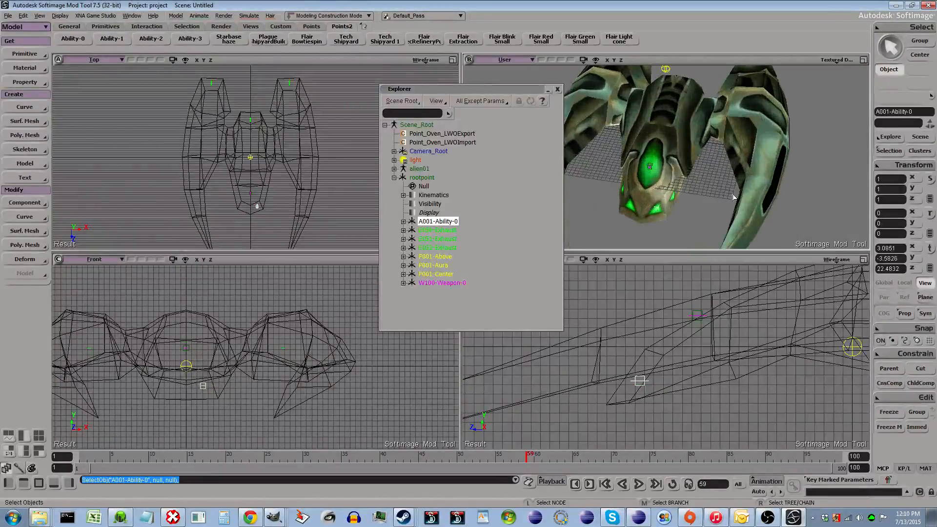
- Orbit and zoom out around the ship to view it from different angles
left_click(712, 171)
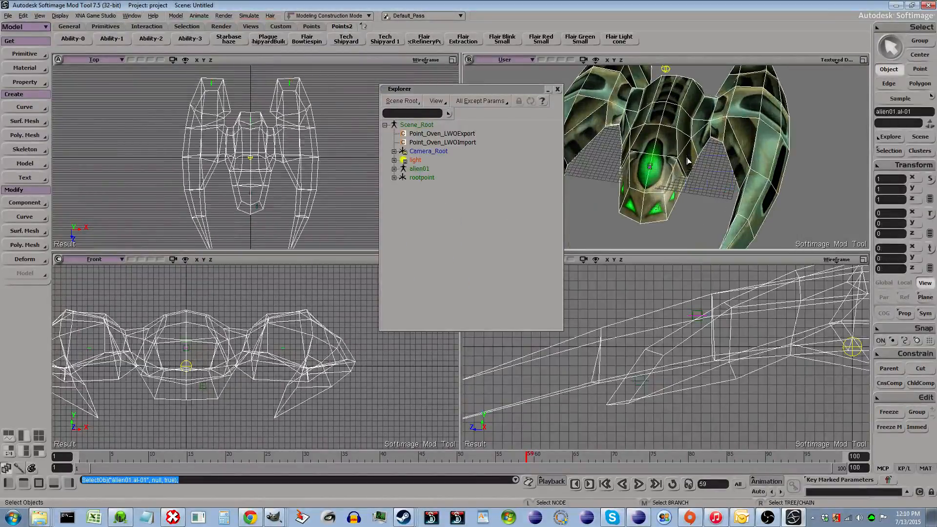
key("o")
left_click_drag(791, 219, 679, 190)
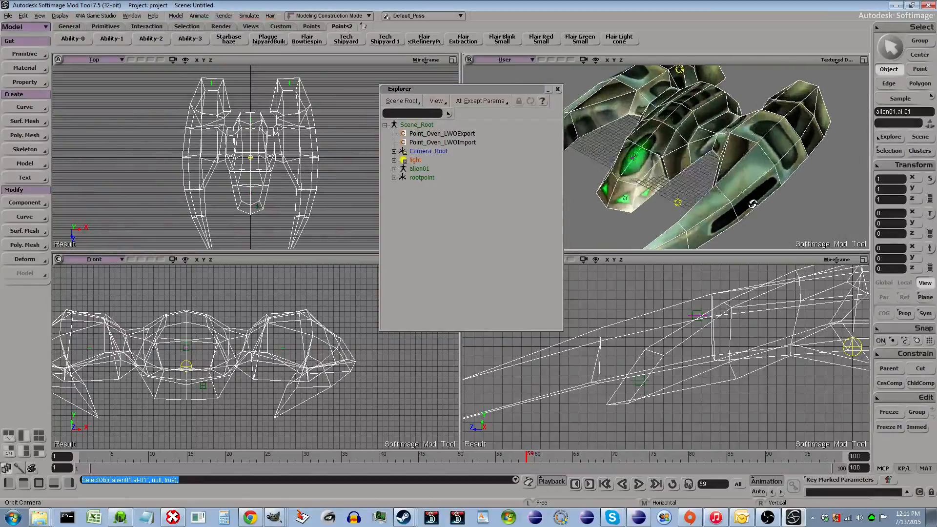
key("space")
left_click(698, 179)
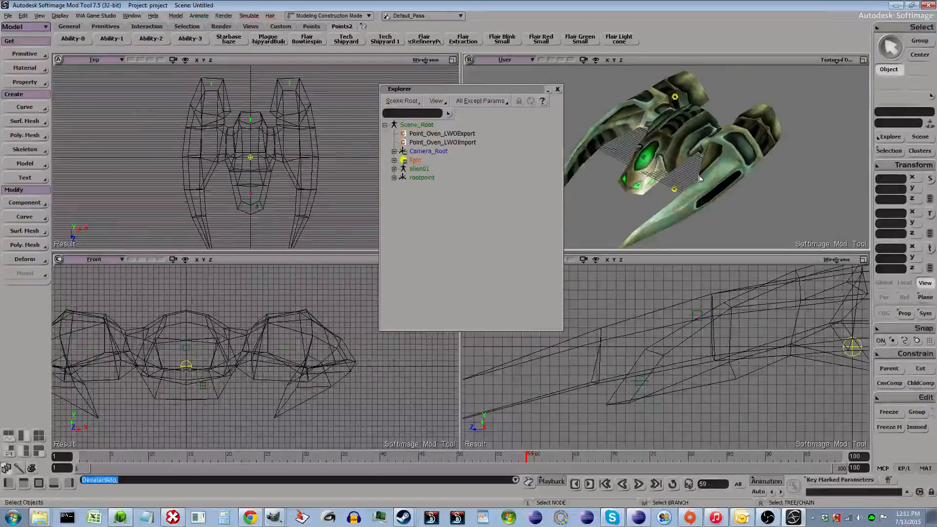
scroll(683, 190, "down", 3)
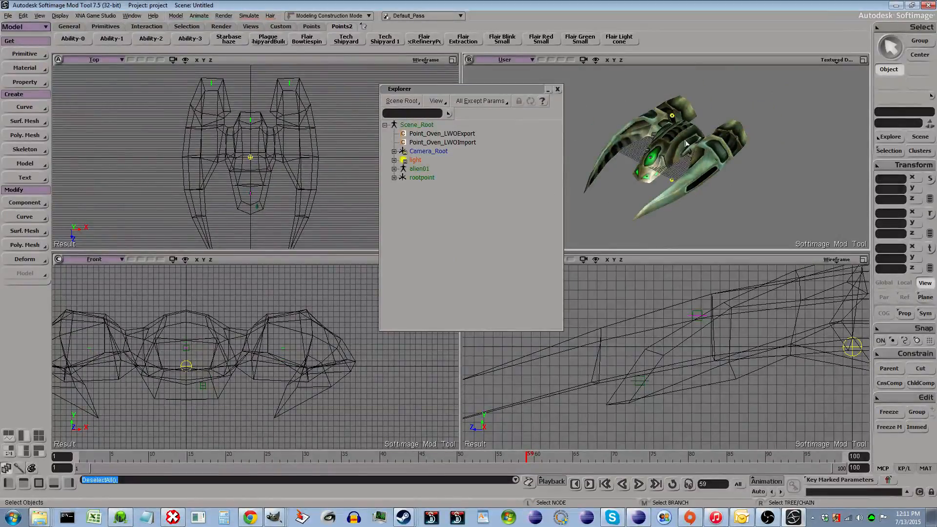
left_click(558, 91)
left_click(558, 90)
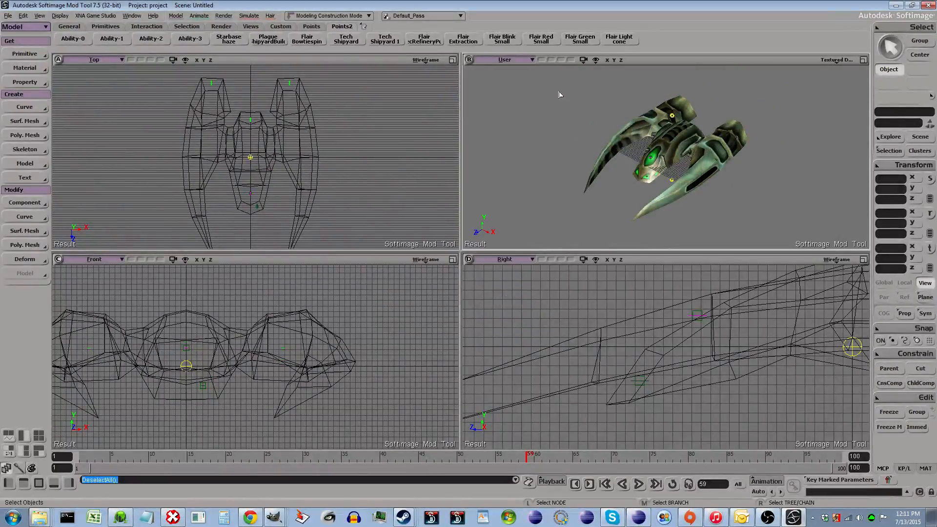
scroll(555, 171, "down", 1)
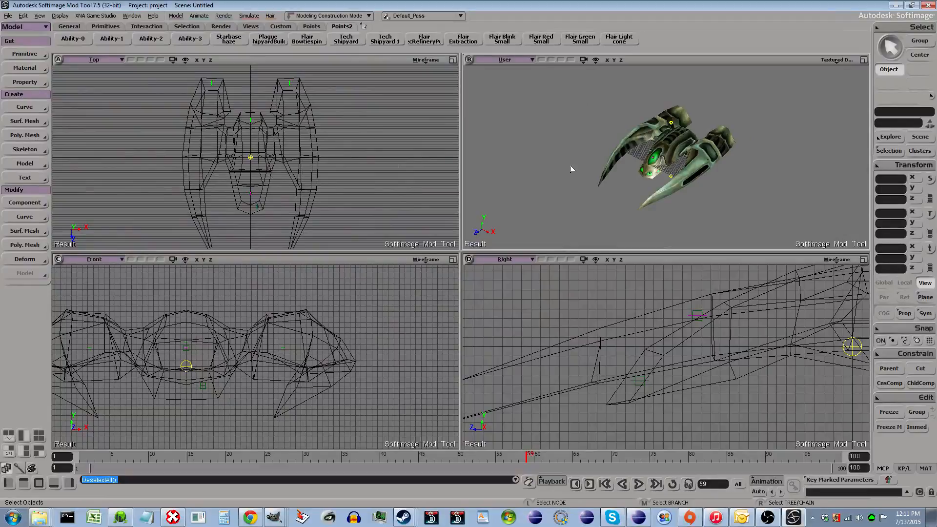
- Clear the selection and start a dotXSI export of the scene with version 3.6
left_click_drag(567, 79, 752, 207)
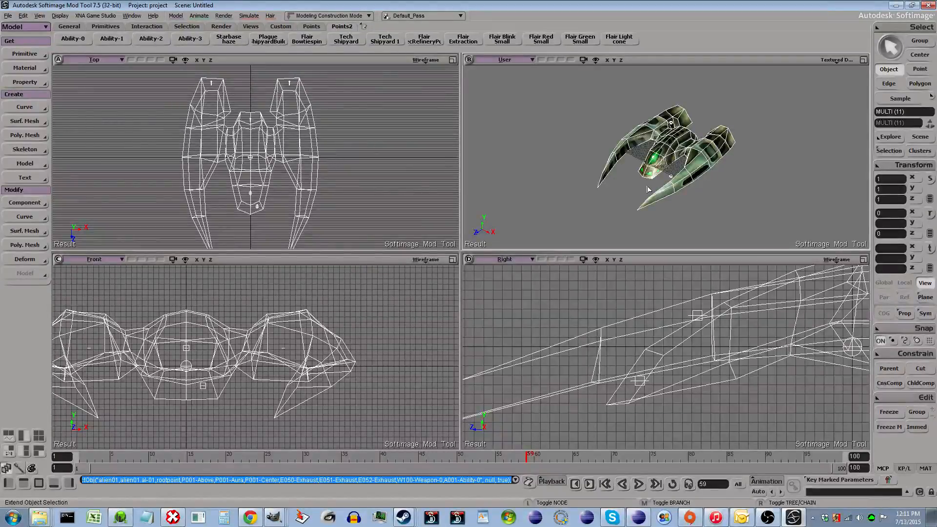
key("ctrl+shift+a")
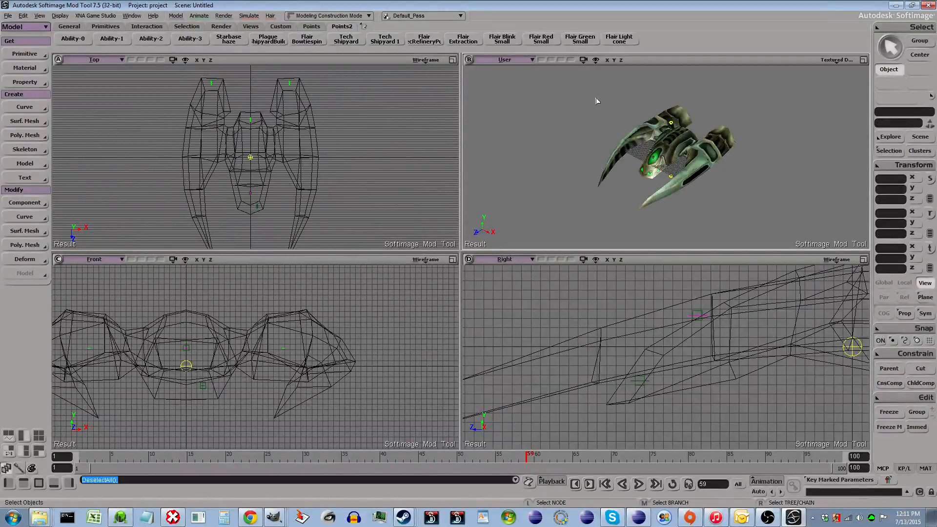
key("8")
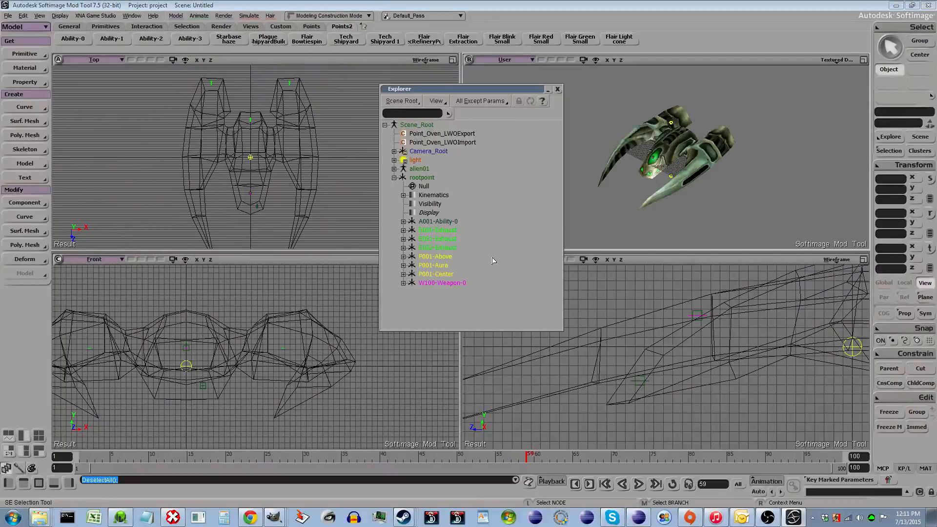
left_click(7, 16)
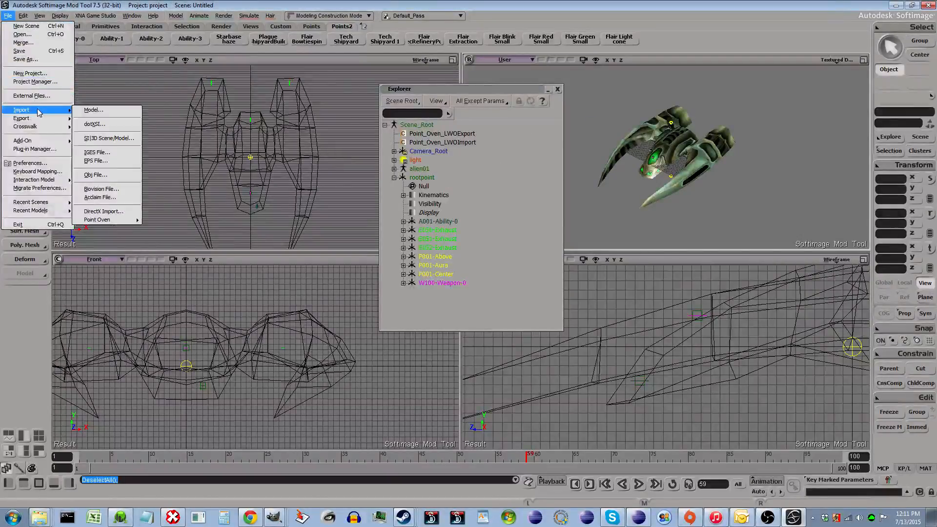
mouse_move(42, 120)
left_click(101, 131)
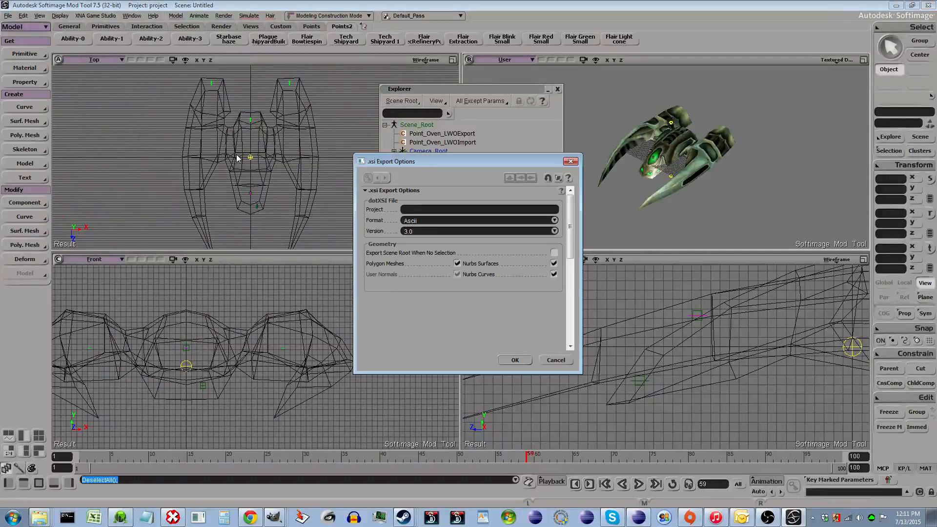
left_click(507, 231)
left_click(502, 245)
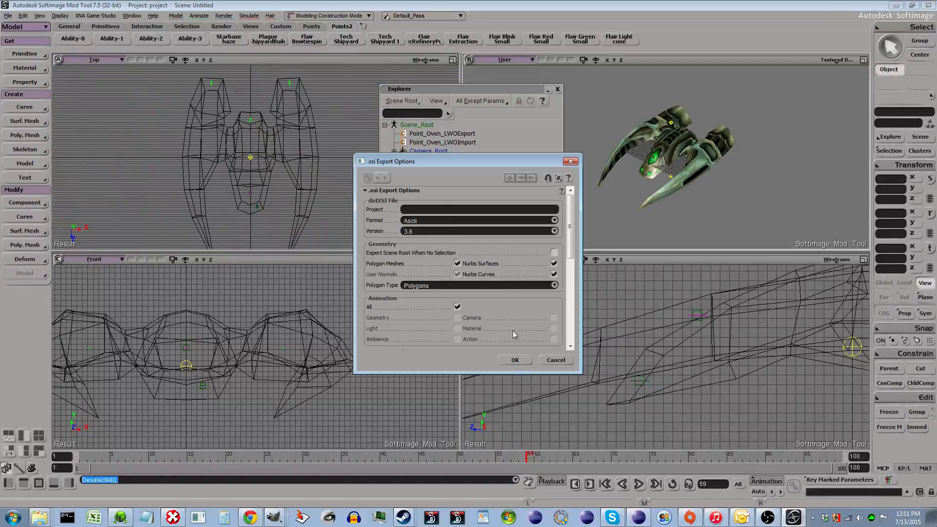
left_click(515, 360)
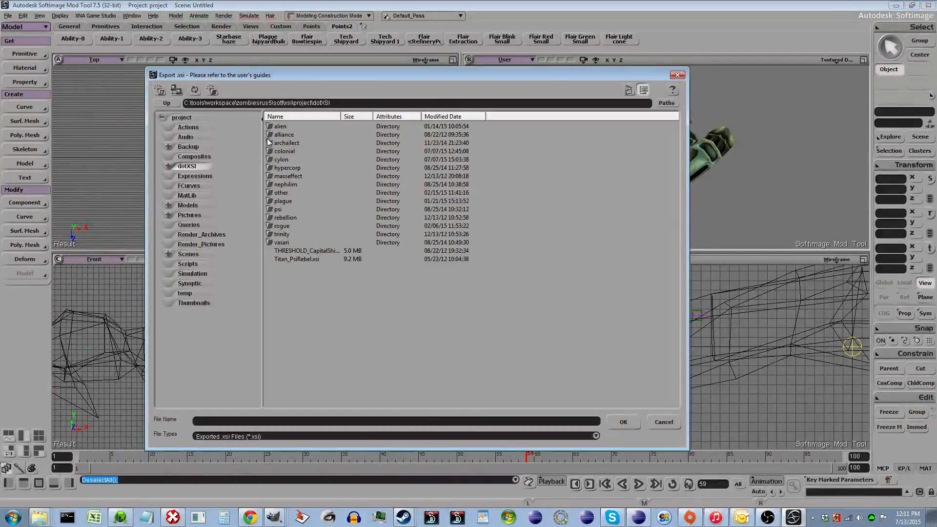
- Save the export into the alien folder under the file name tempAl
left_click(276, 127)
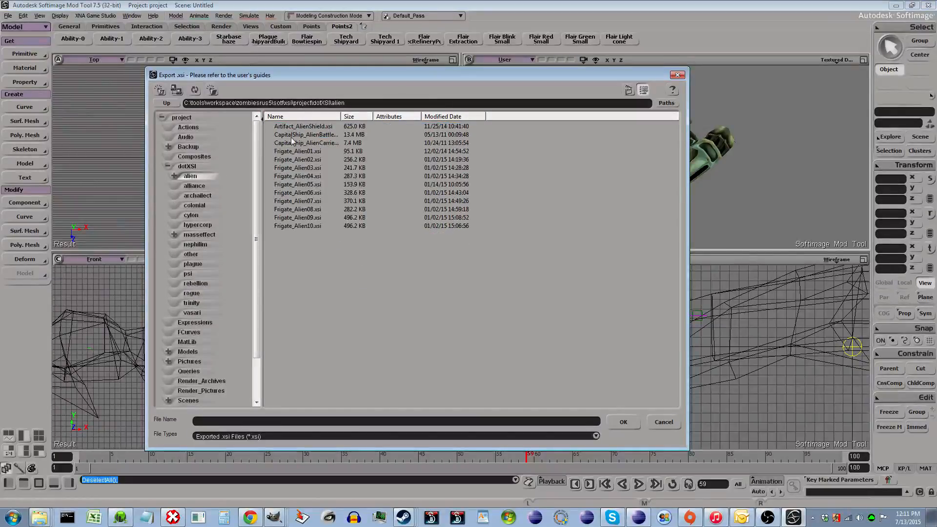
left_click(288, 150)
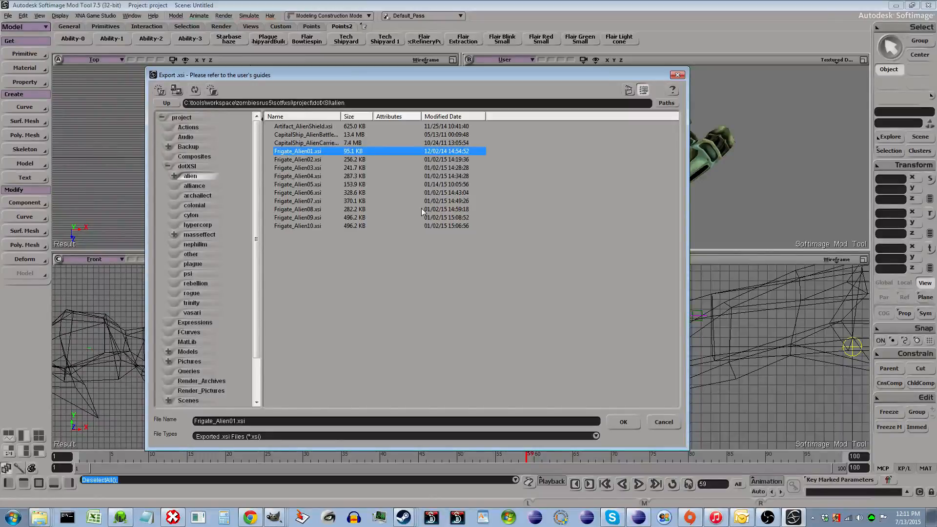
left_click(358, 422)
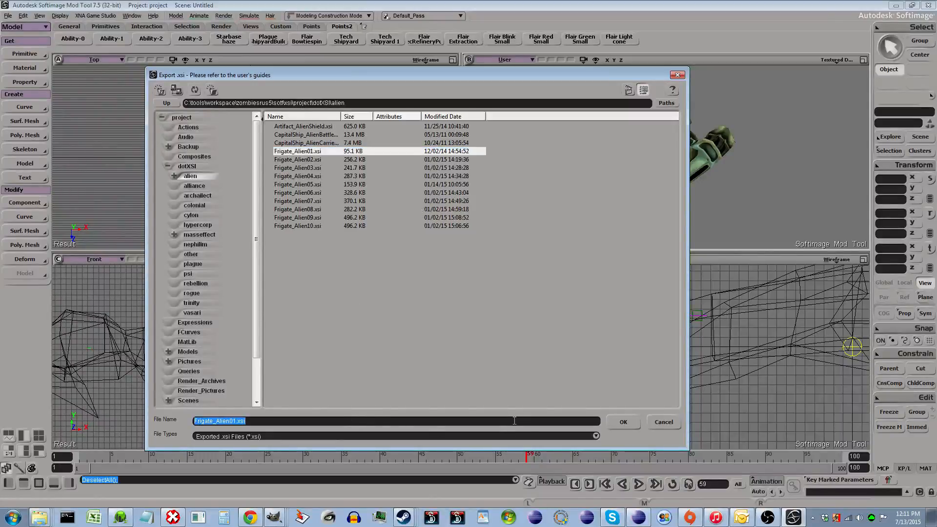
type("tempAlien")
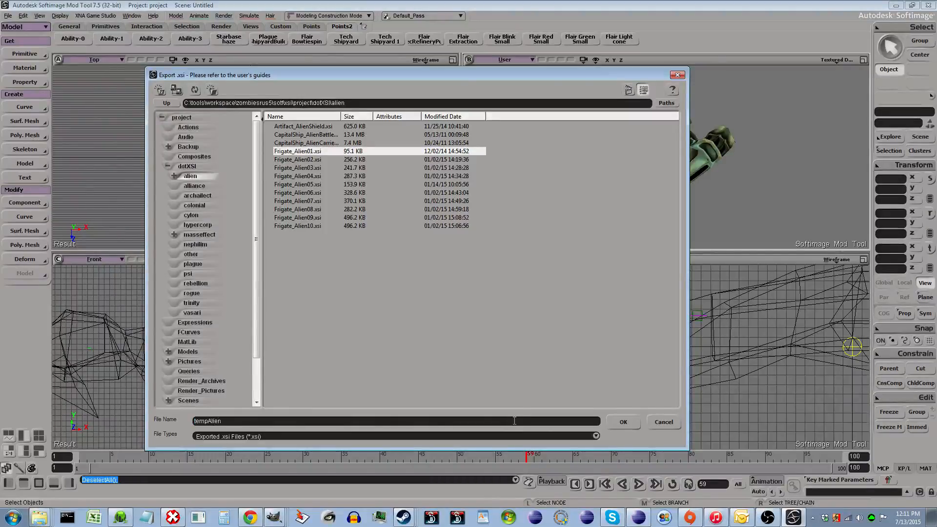
key("Return")
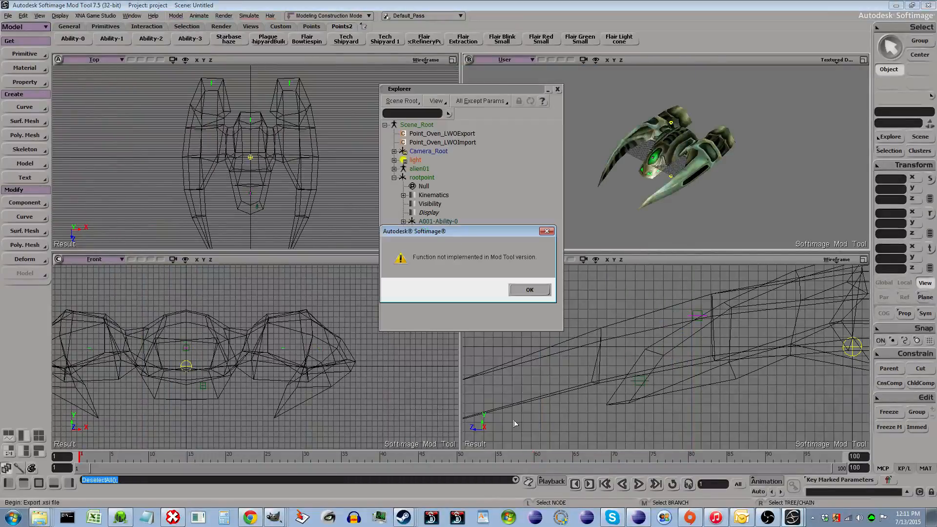
left_click(530, 290)
left_click(530, 289)
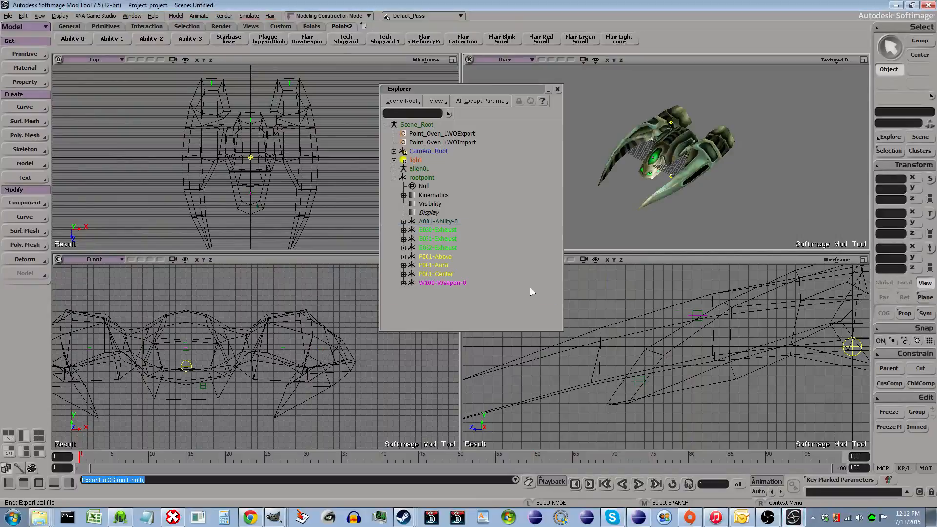
- Close the explorer and switch to a Command Prompt window
left_click(558, 90)
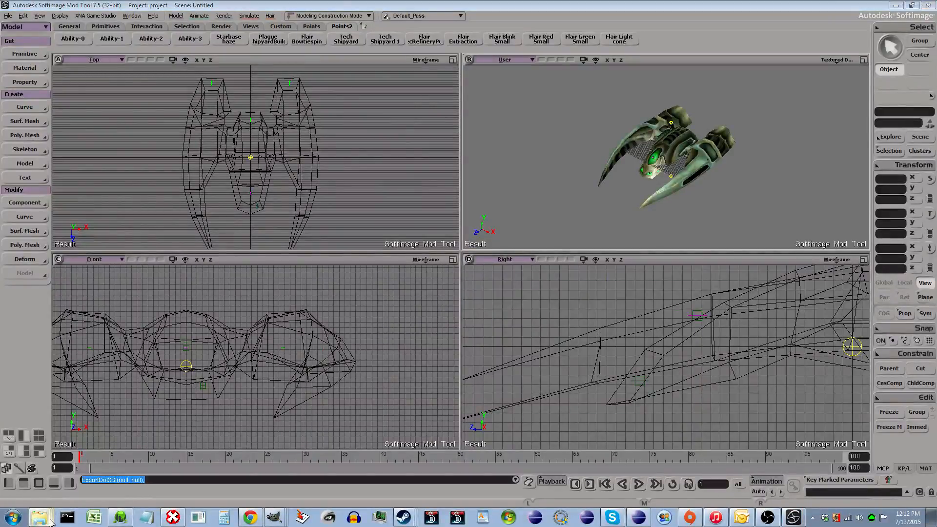
left_click(68, 519)
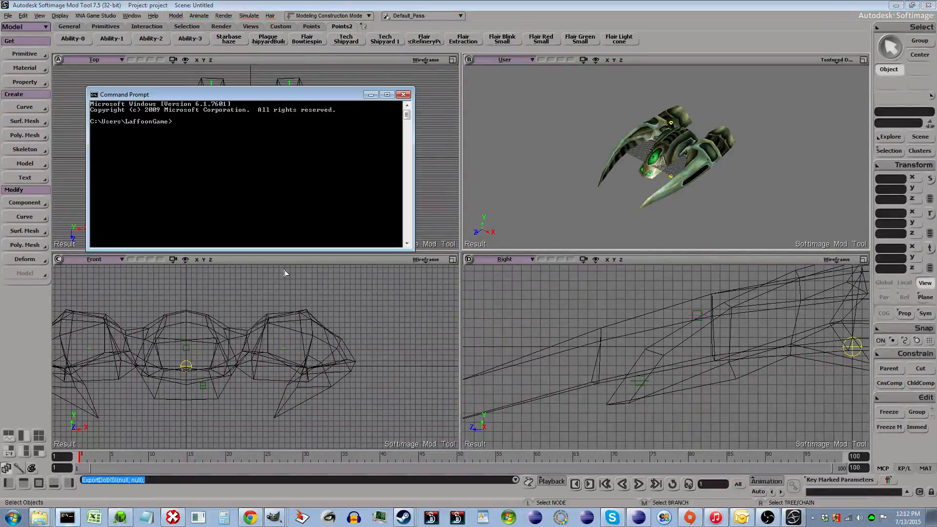
- Change the Command Prompt to the project's dotXSI folder using the workspace shortcut
type("workspace")
key("Return")
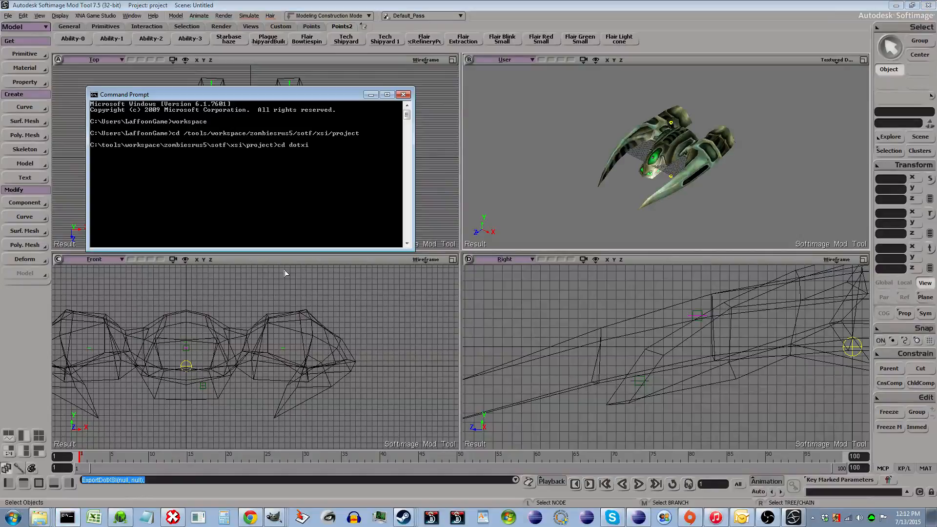
key("Return")
- Display the contents of convert.bat in the dotXSI folder
type("ct\\d")
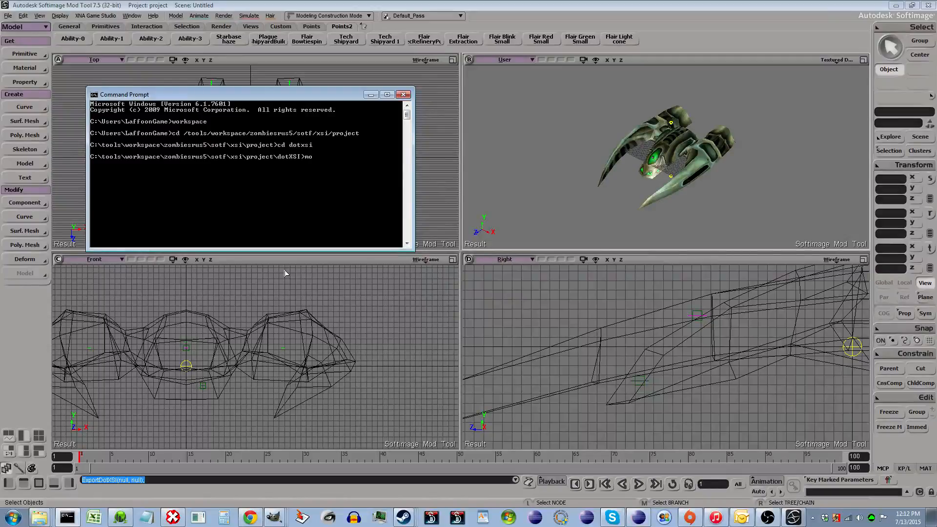
type("otXSI>more convert.bat")
key("Return")
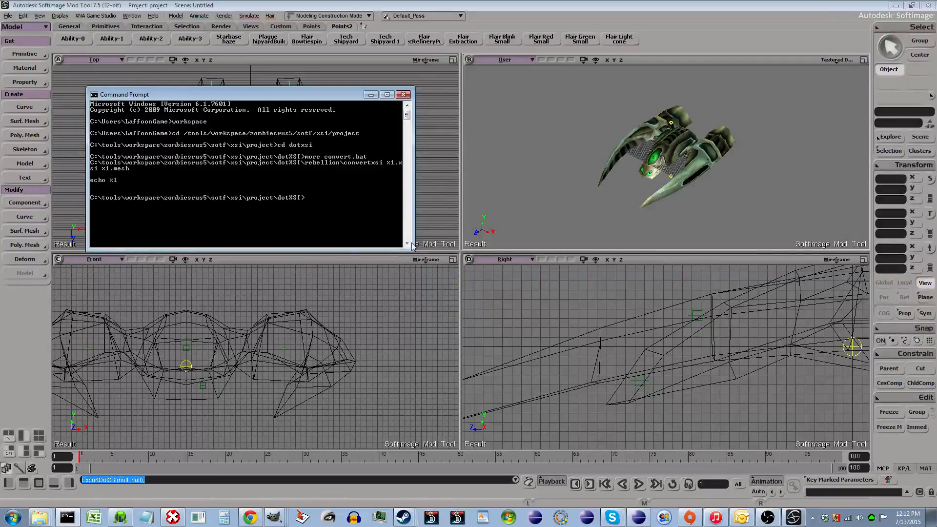
- Enlarge the Command Prompt window and list the dotXSI folder's contents
left_click_drag(414, 251, 421, 280)
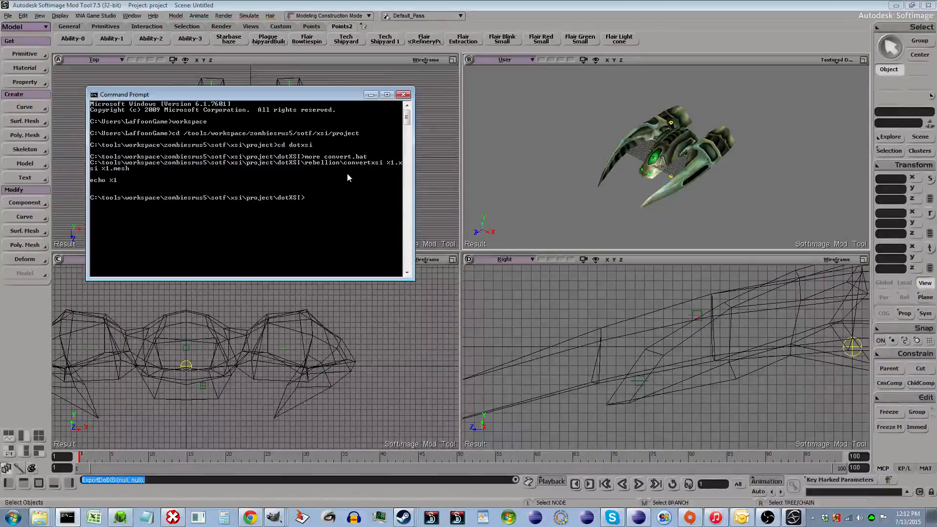
type("dir")
key("Return")
scroll(265, 227, "up", 3)
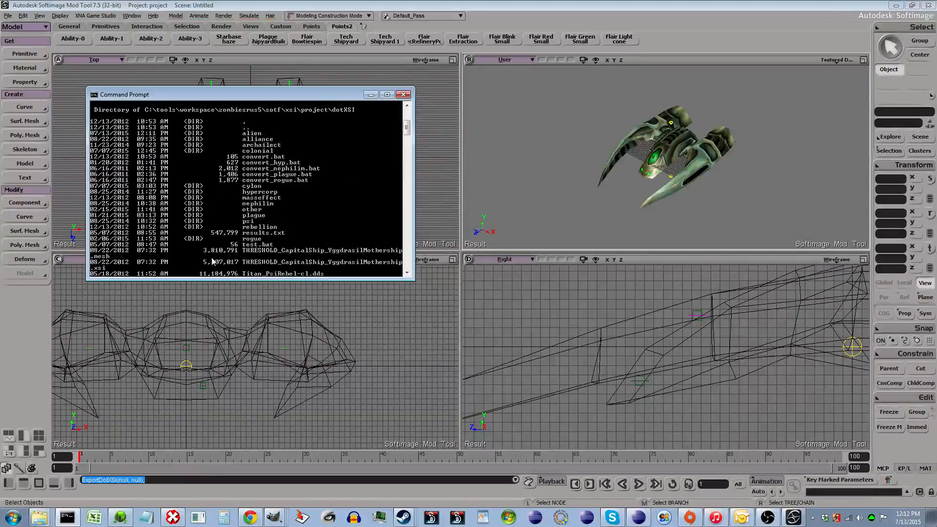
scroll(288, 176, "down", 2)
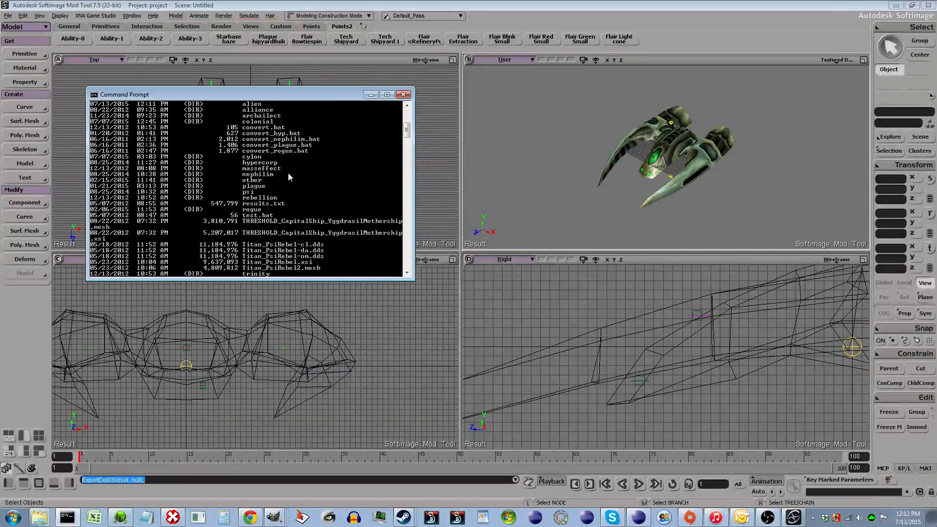
scroll(299, 208, "down", 2)
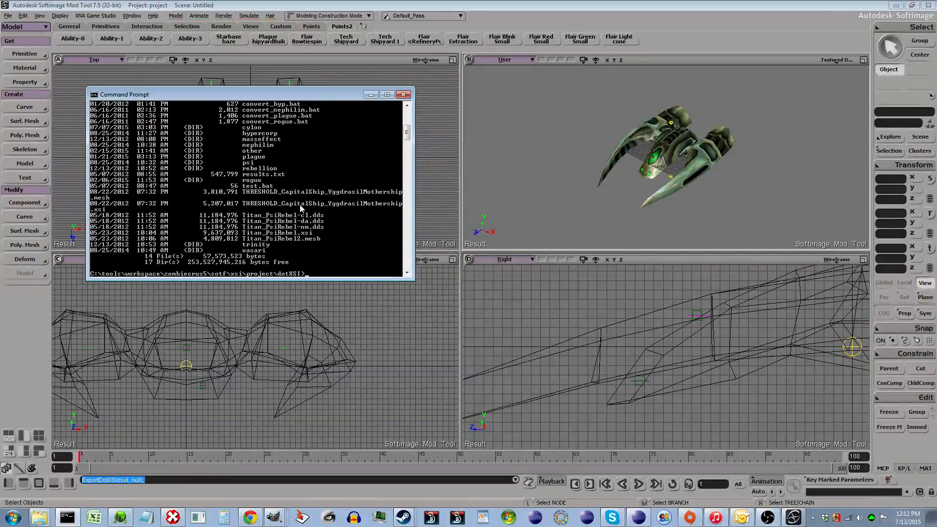
scroll(300, 208, "up", 2)
scroll(302, 205, "up", 2)
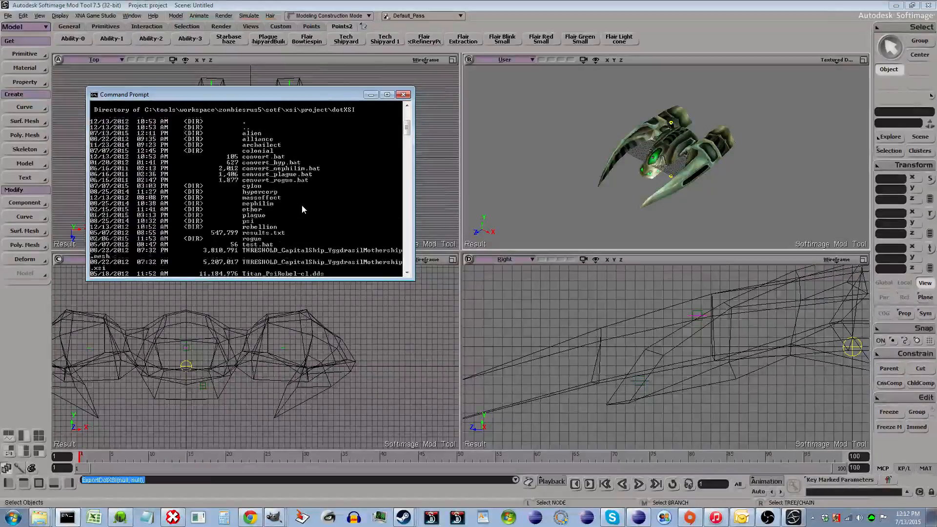
scroll(301, 205, "up", 2)
scroll(297, 205, "up", 2)
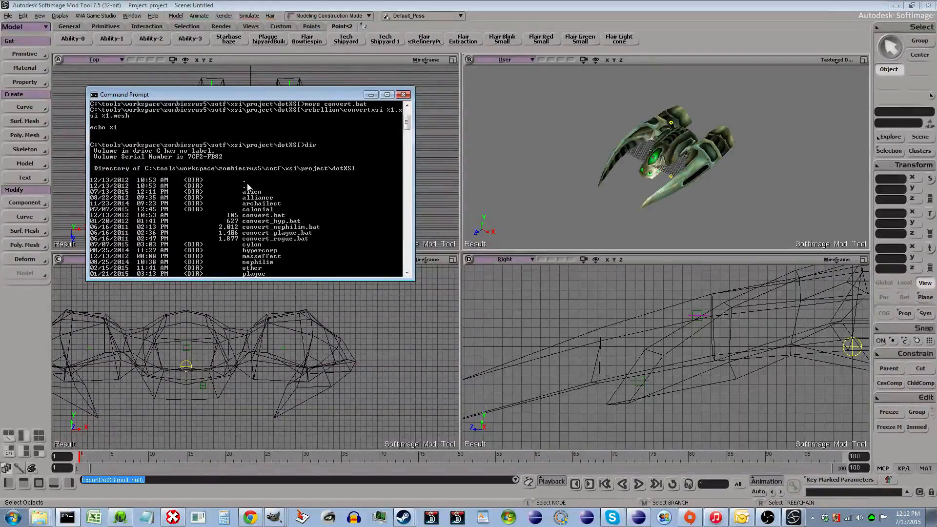
scroll(230, 176, "up", 2)
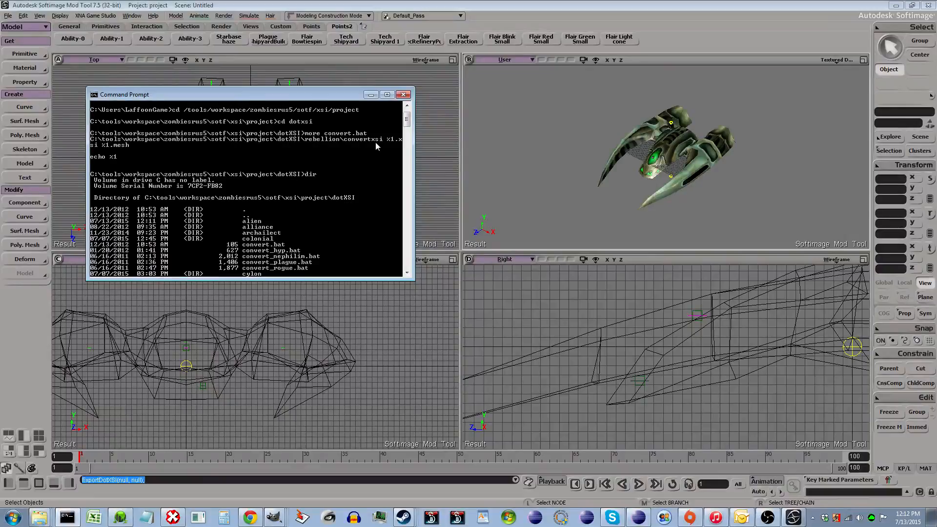
scroll(371, 151, "down", 8)
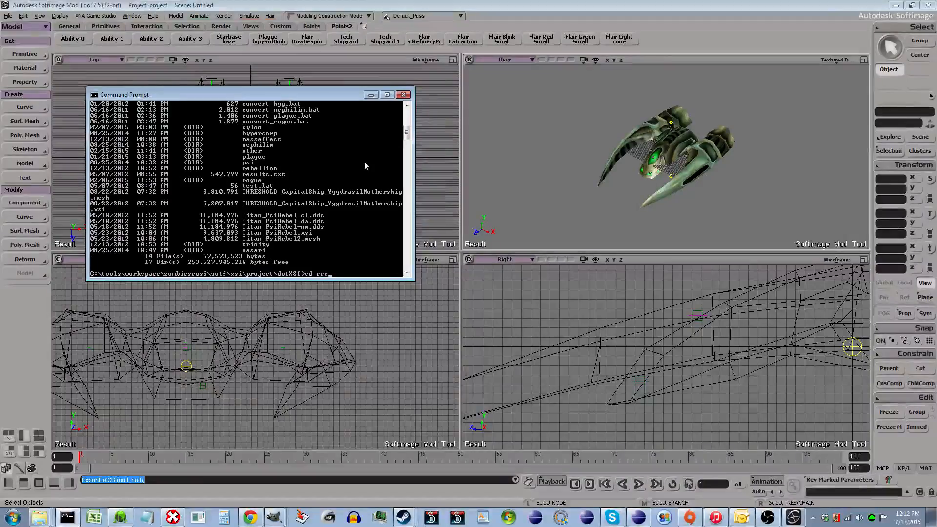
- Change into the rebellion folder and list its files
type("ebellion")
key("Return")
type("dir")
key("Return")
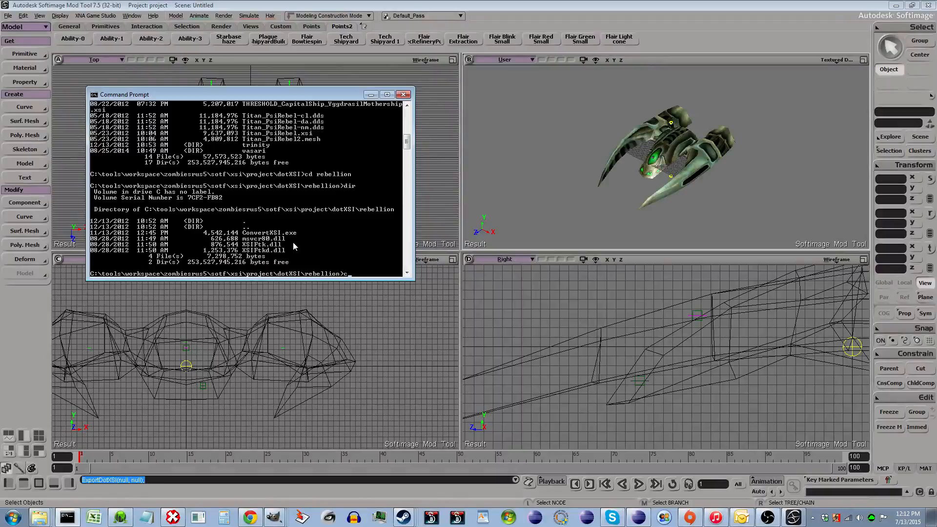
- Go back up to dotXSI, change into the alien folder and list its files
type("cd ..")
key("Return")
type("cd ali")
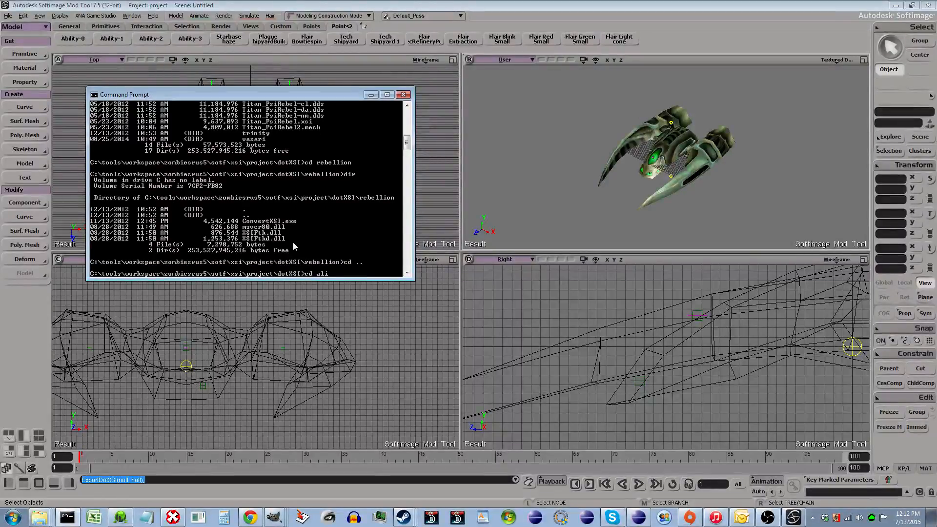
type("an")
key("BackSpace")
key("BackSpace")
type("en")
key("Return")
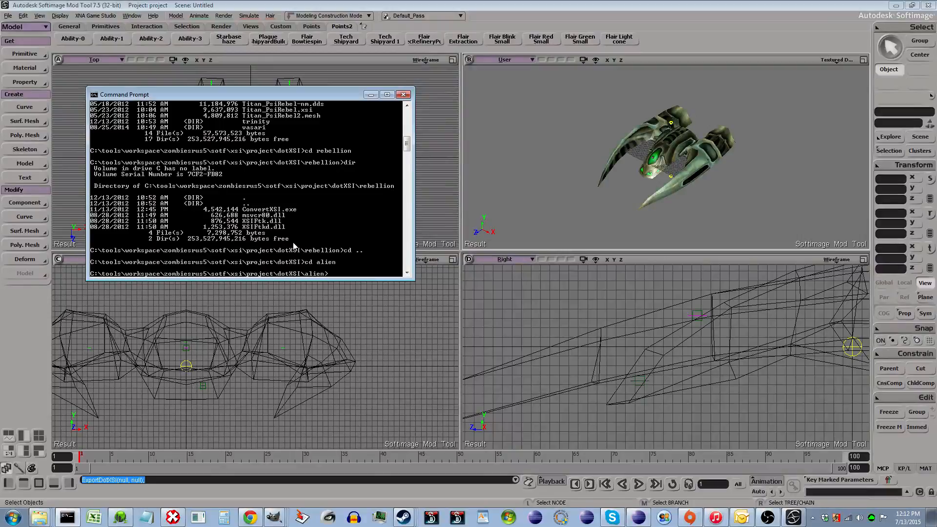
type("dir")
key("Return")
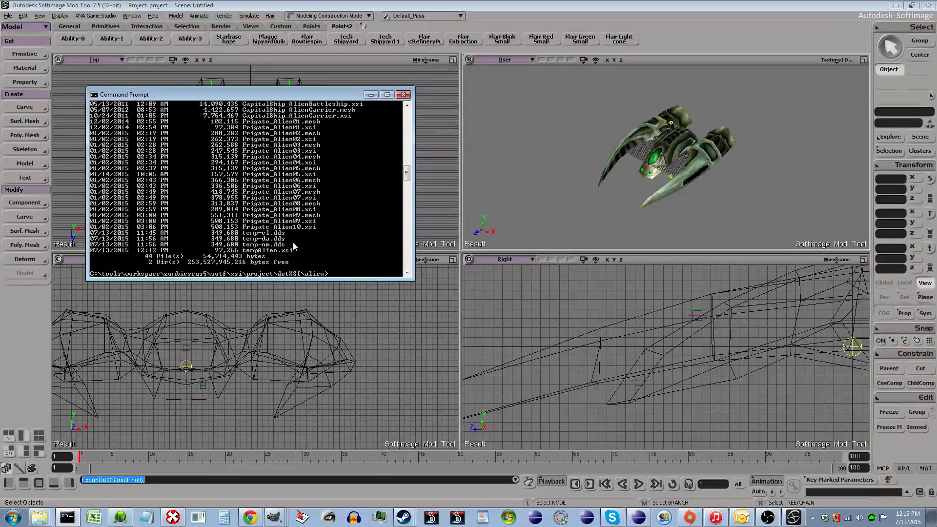
- Run ..\convert.bat on tempAlien to convert the exported XSI file into a mesh
type("..\\convert.bat")
type("tempAlien")
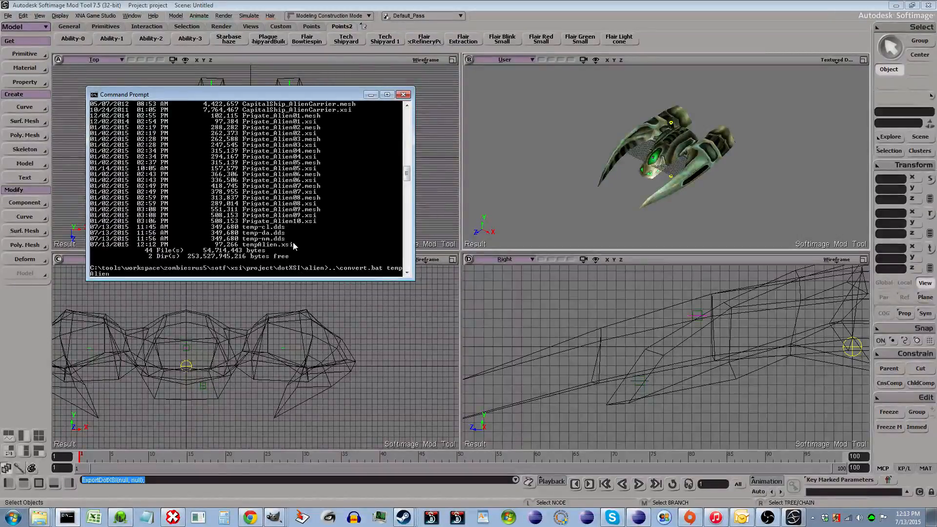
key("Return")
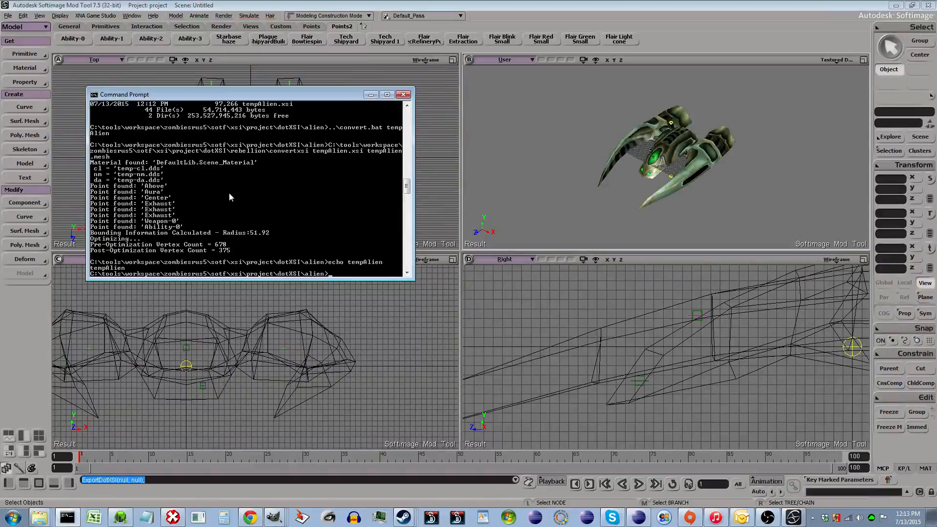
- Switch to Eclipse and browse the projects listed in the Package Explorer
left_click(638, 517)
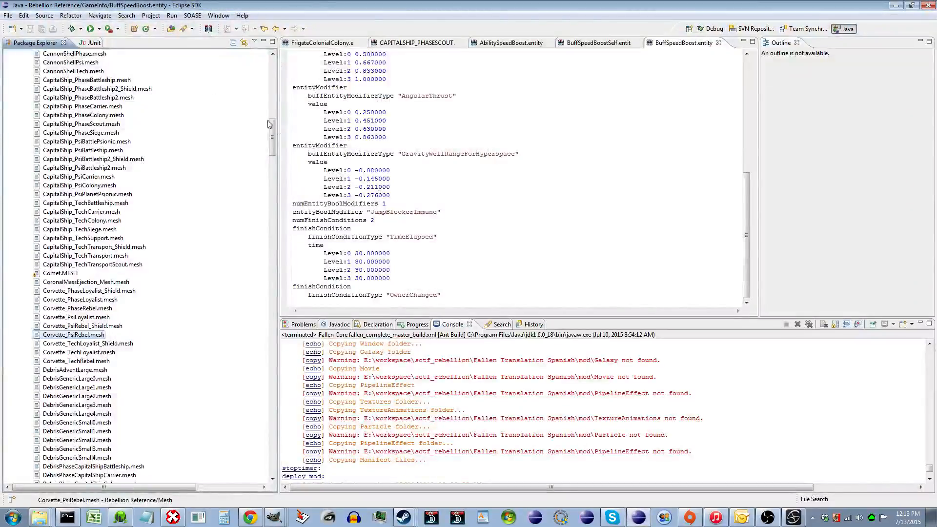
left_click_drag(272, 125, 280, 55)
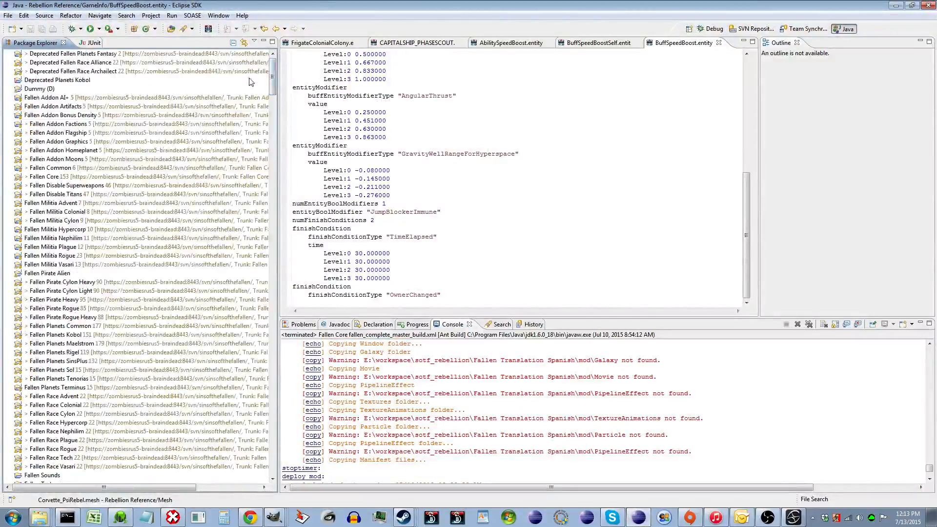
scroll(96, 282, "down", 8)
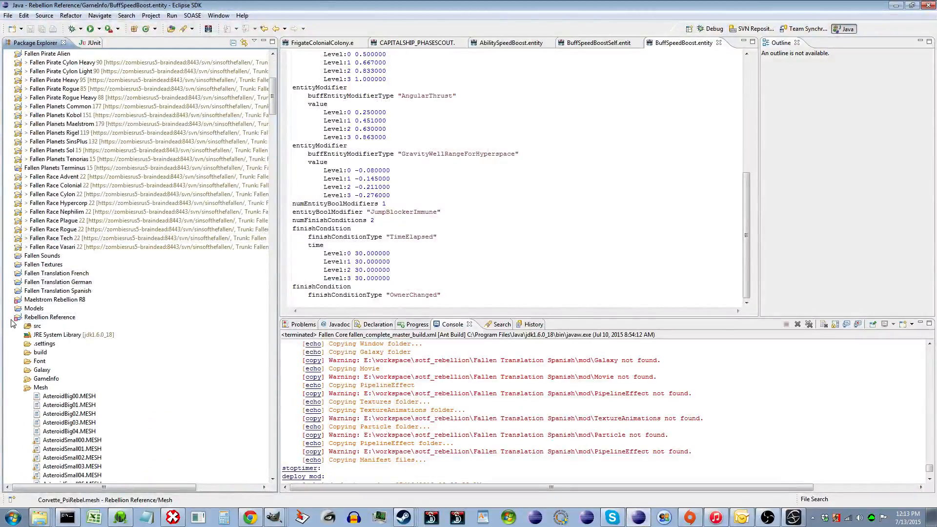
scroll(166, 310, "up", 7)
scroll(166, 310, "up", 1)
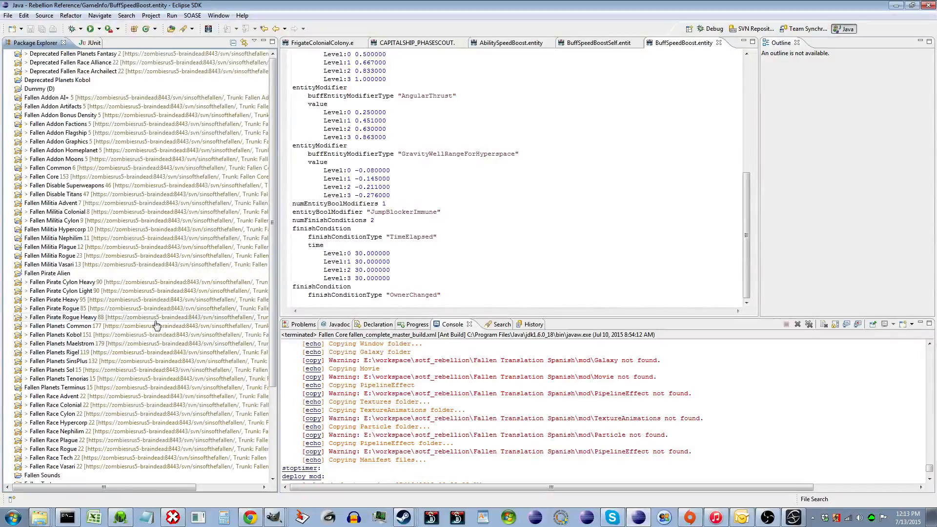
scroll(162, 321, "down", 4)
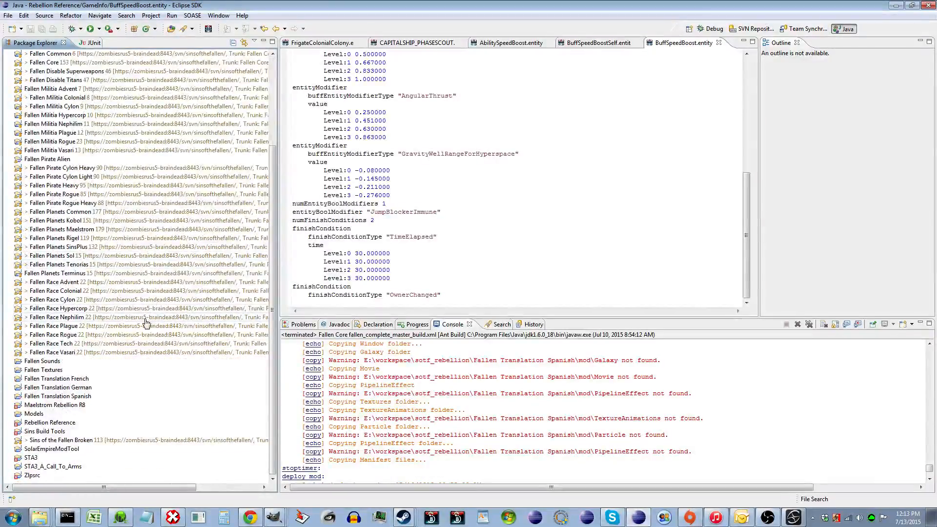
- Open EnabledMods.txt in the Mods-Rebellion v1.82 Dev folder to review the enabled mods, and close it
left_click(41, 515)
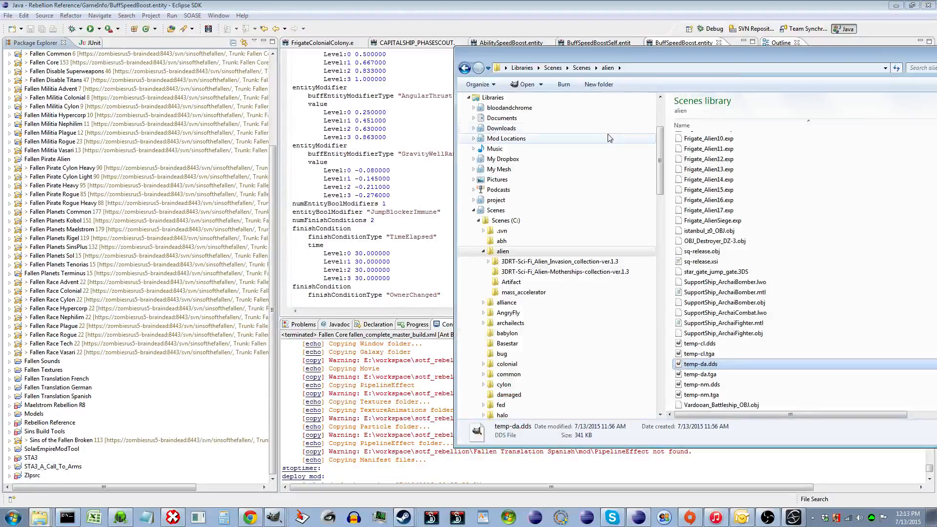
scroll(662, 117, "up", 5)
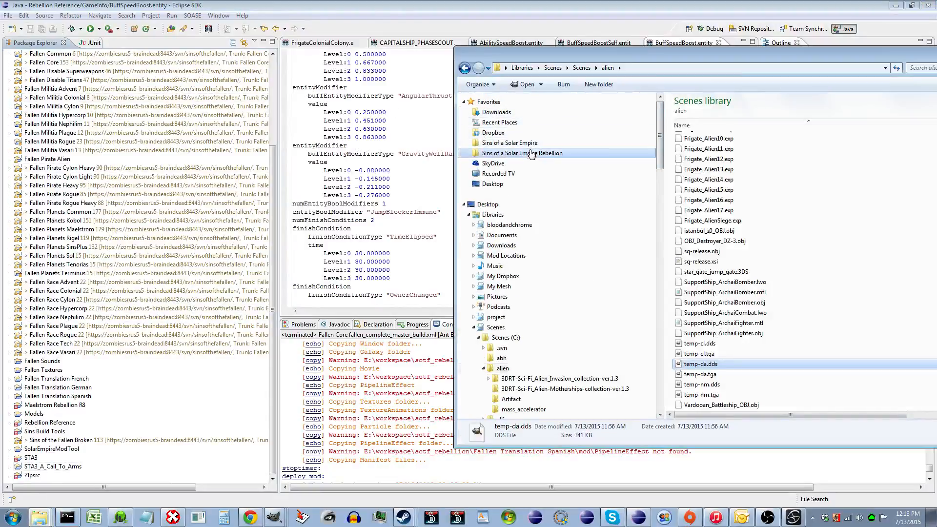
left_click(533, 152)
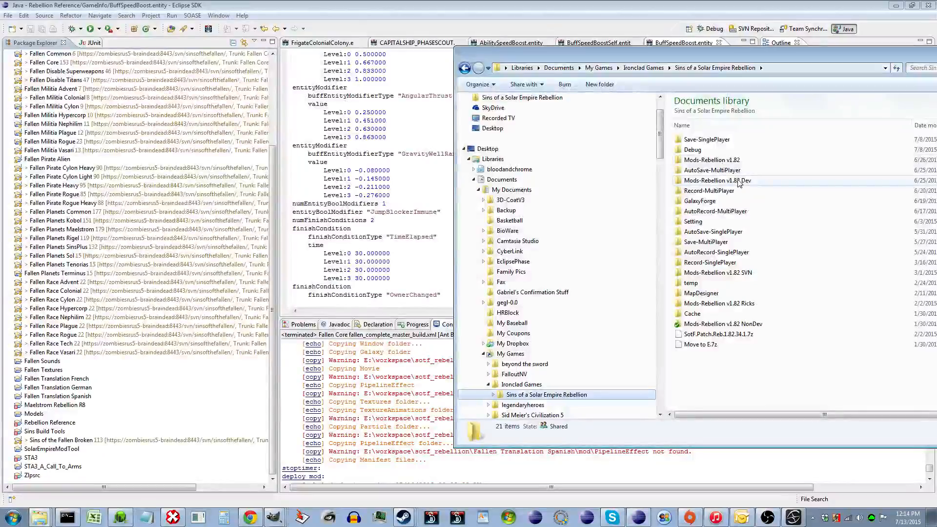
double_click(739, 182)
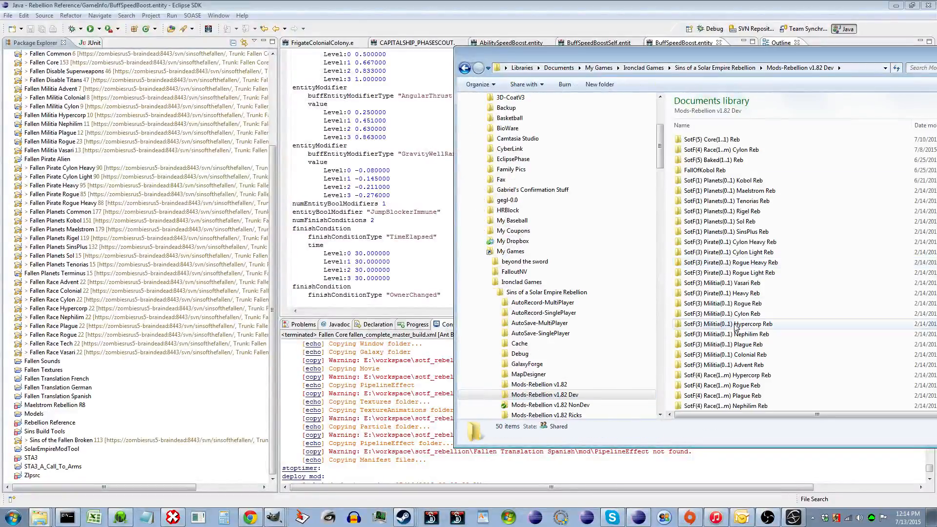
left_click(736, 326)
scroll(736, 327, "down", 7)
double_click(736, 324)
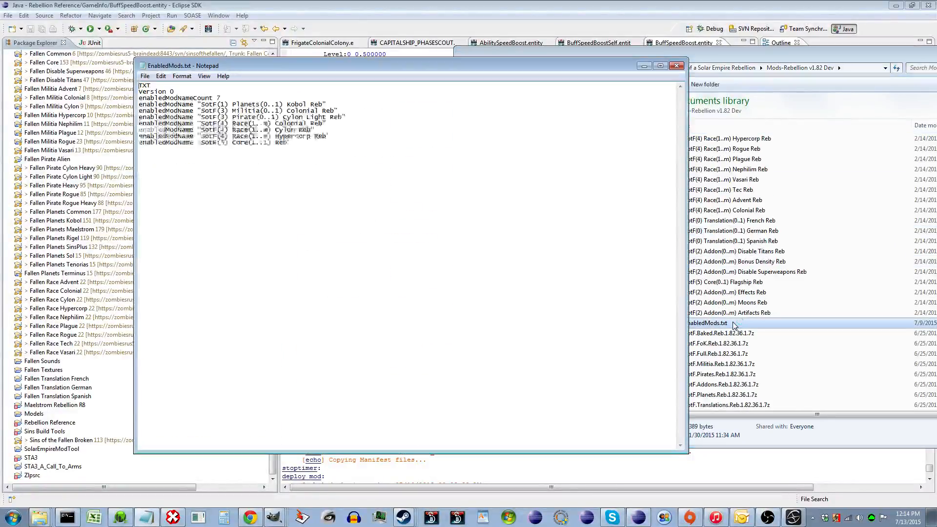
left_click(677, 66)
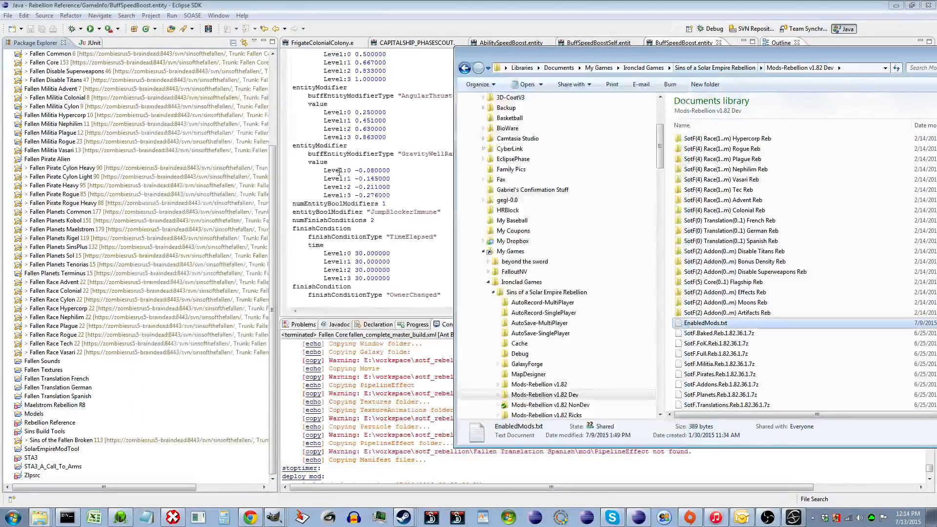
- Expand the Fallen Race Hypercorp project's mod Mesh folder and browse its mesh files
double_click(139, 308)
scroll(140, 320, "down", 3)
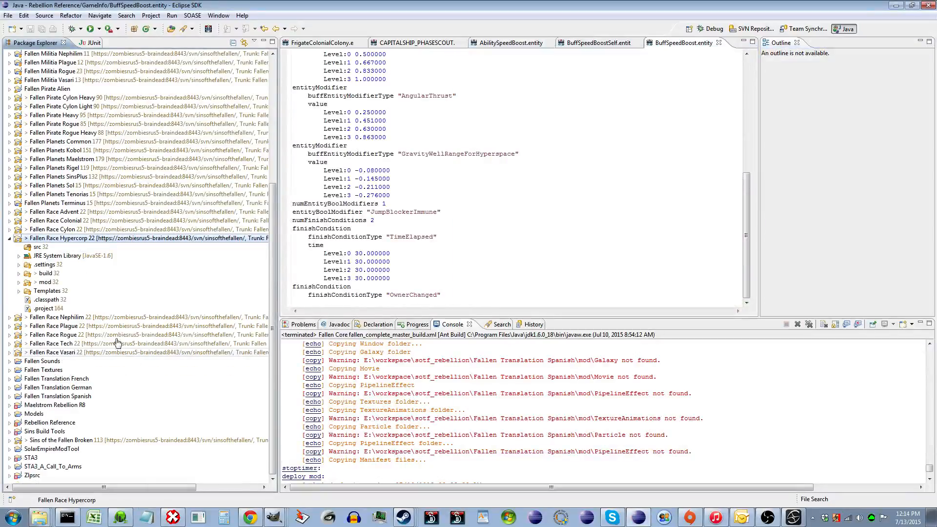
double_click(47, 283)
scroll(141, 312, "down", 3)
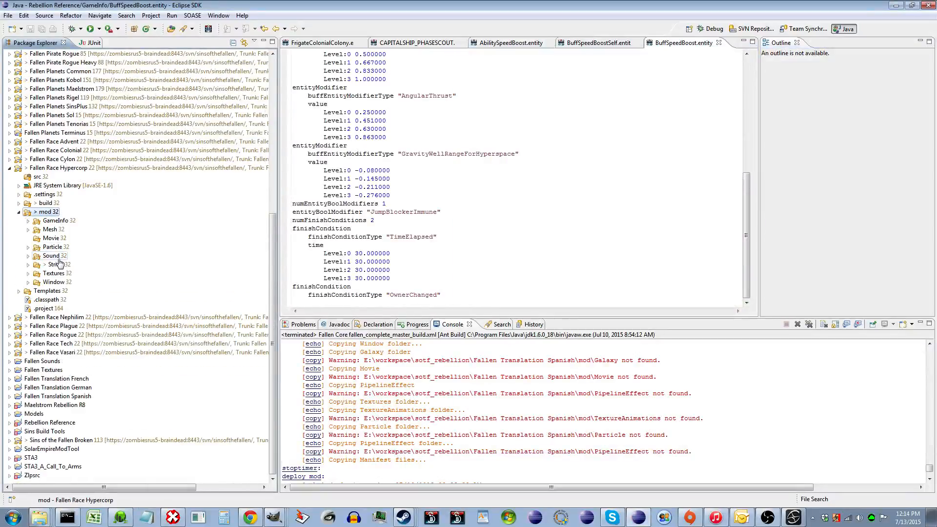
left_click(58, 230)
double_click(57, 230)
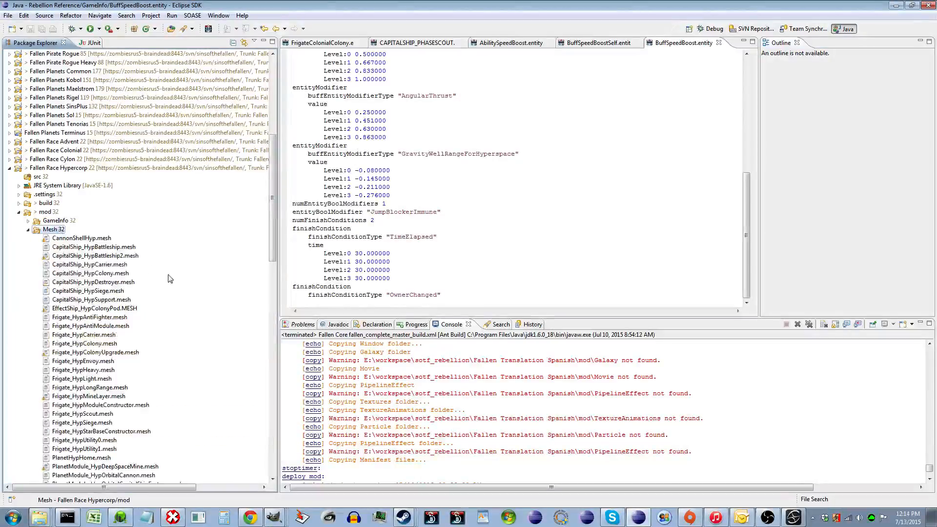
scroll(141, 342, "down", 10)
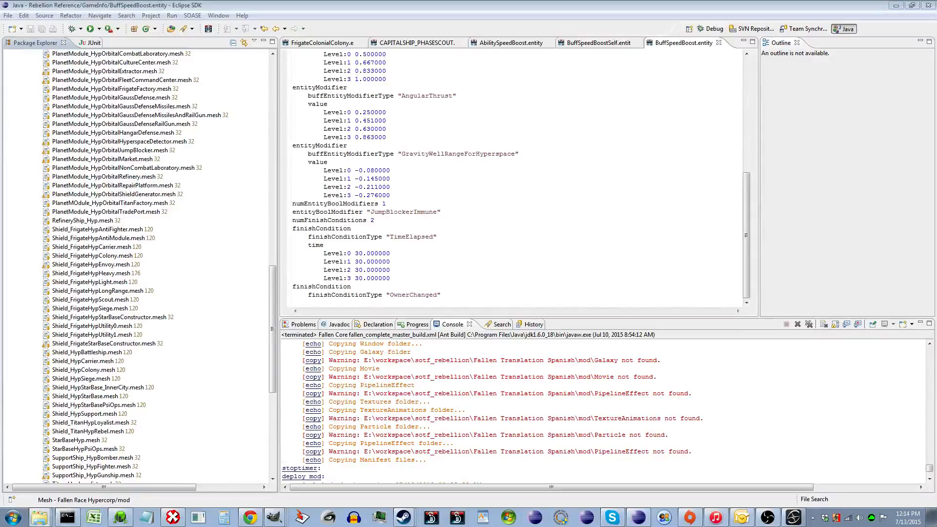
- Bring the alien export folder into view and select the new tempAlien.xsi and tempAlien.mesh files
left_click_drag(936, 64, 636, 64)
scroll(651, 310, "down", 6)
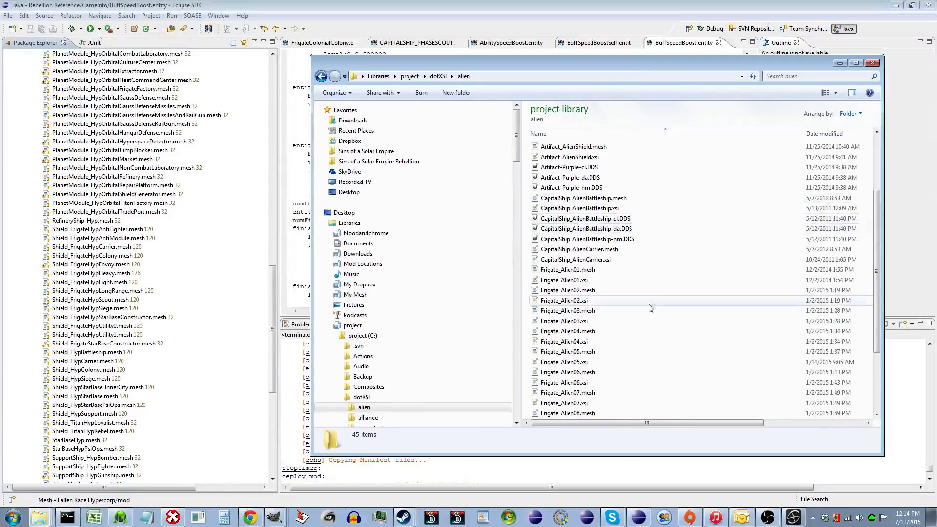
left_click(630, 383)
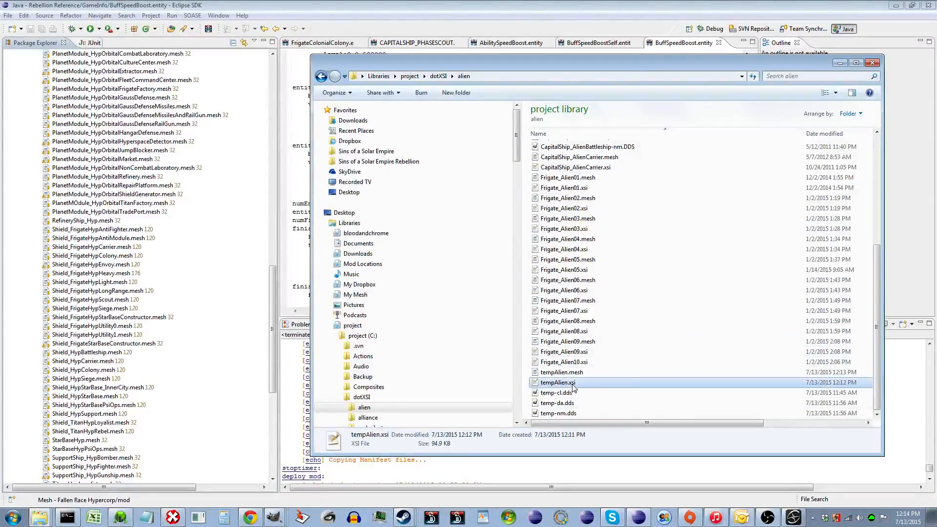
left_click(608, 372)
left_click(210, 186)
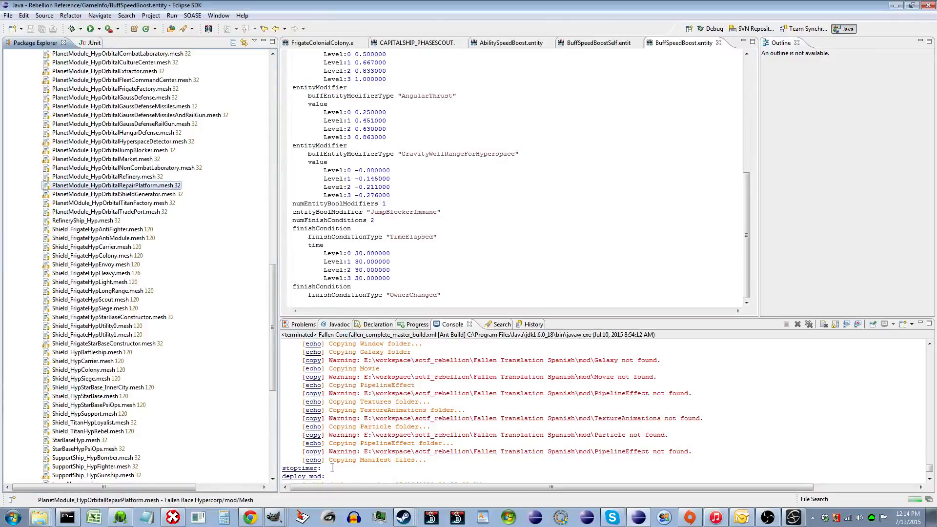
- Copy the temp texture files from the alien export folder into the Hypercorp mod's Textures folder
left_click(37, 515)
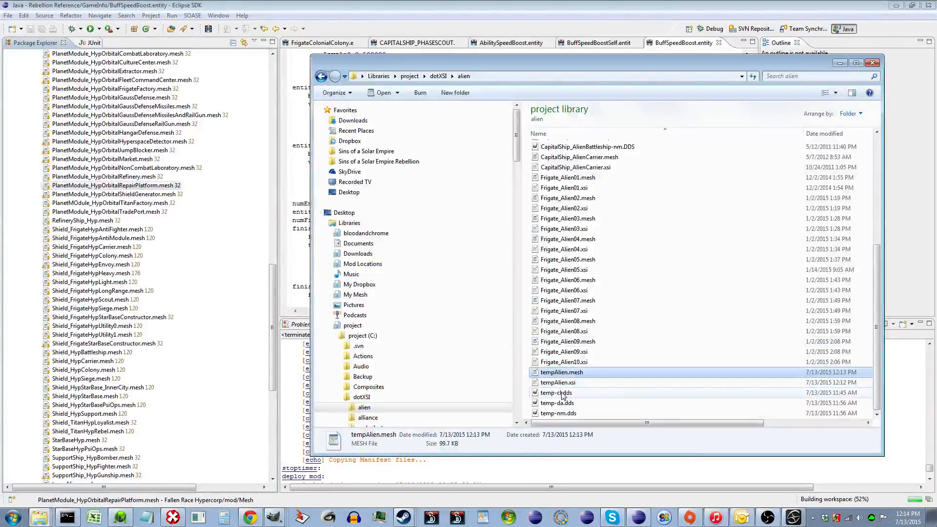
left_click(562, 393)
left_click(573, 414, "shift")
left_click(228, 272)
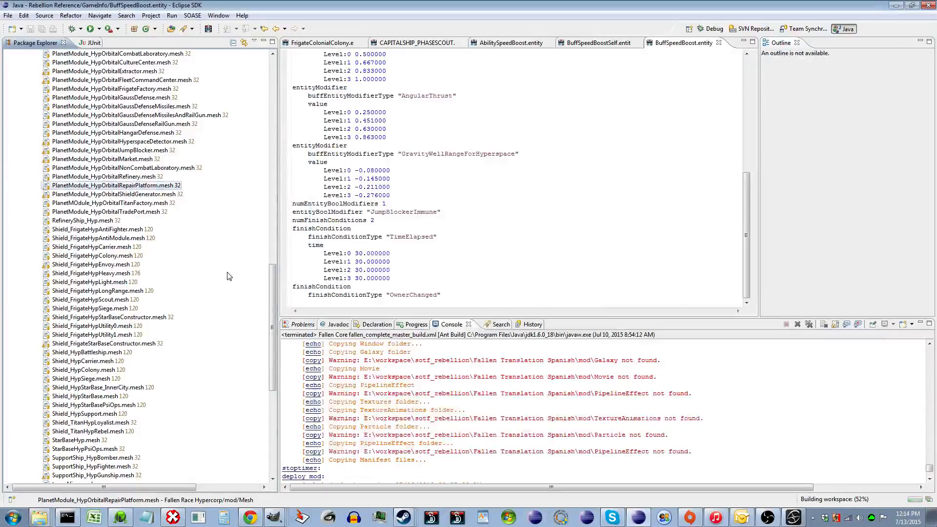
scroll(227, 276, "down", 8)
left_click(61, 334)
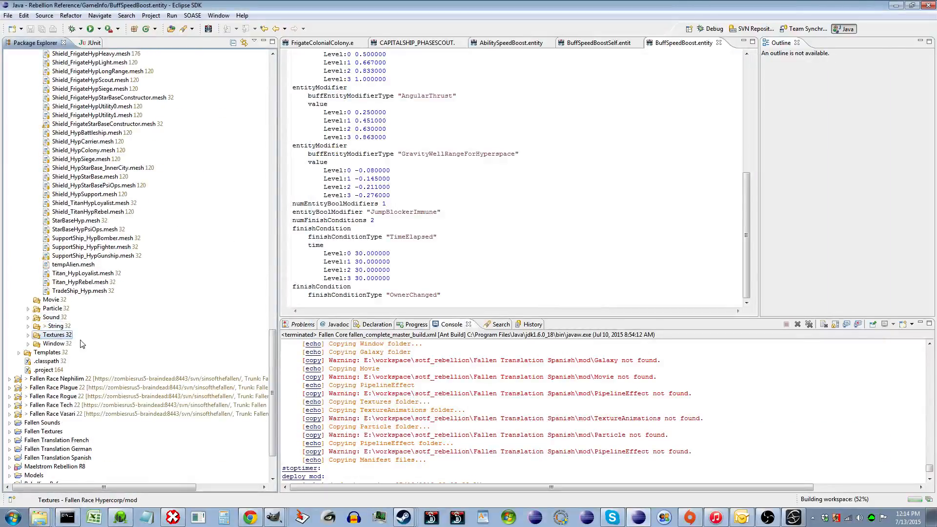
key("ctrl+v")
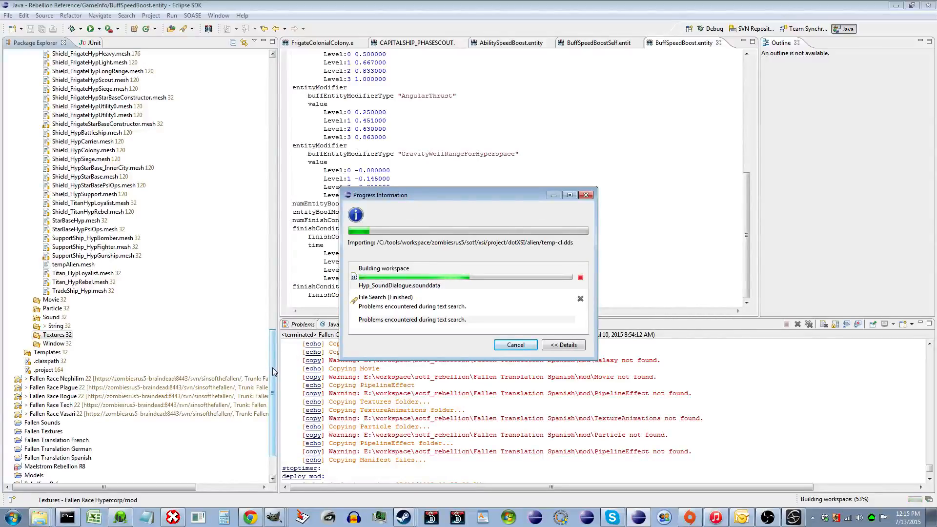
- Open the FrigateHypLight and FrigateHypScout entity files in the Hypercorp GameInfo folder
left_click_drag(274, 372, 251, 142)
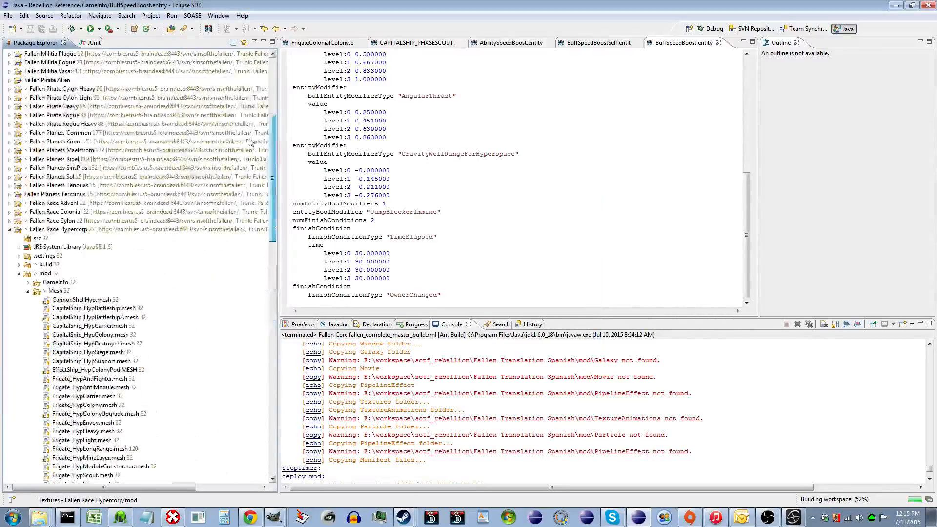
double_click(55, 282)
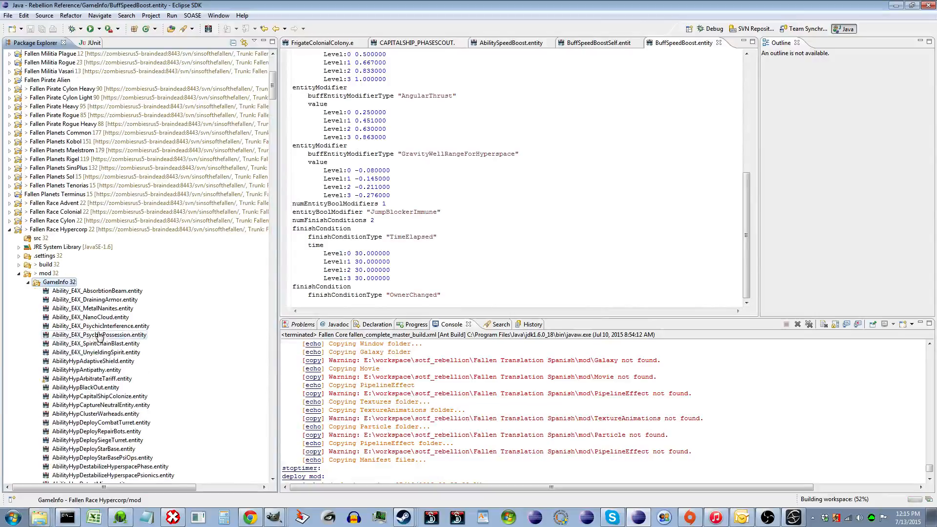
left_click(100, 336)
key("f")
scroll(100, 337, "down", 6)
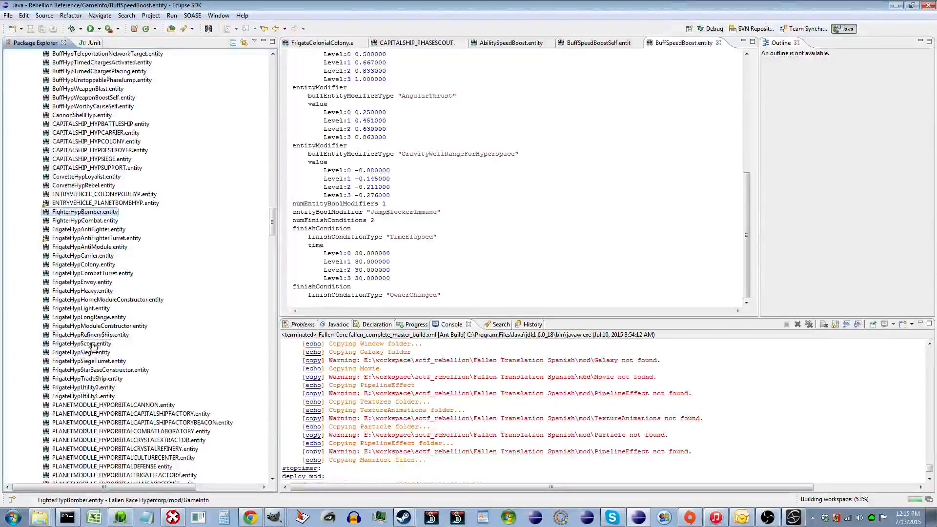
double_click(97, 308)
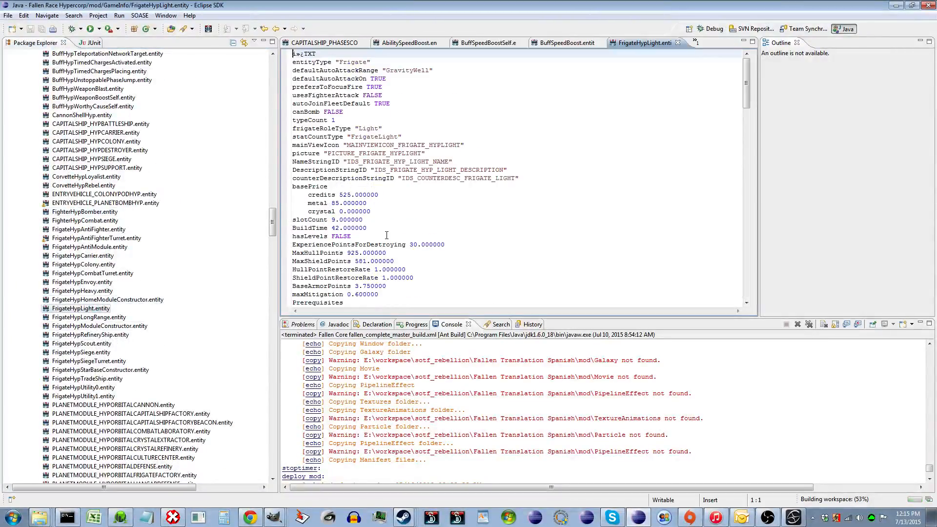
left_click(104, 344)
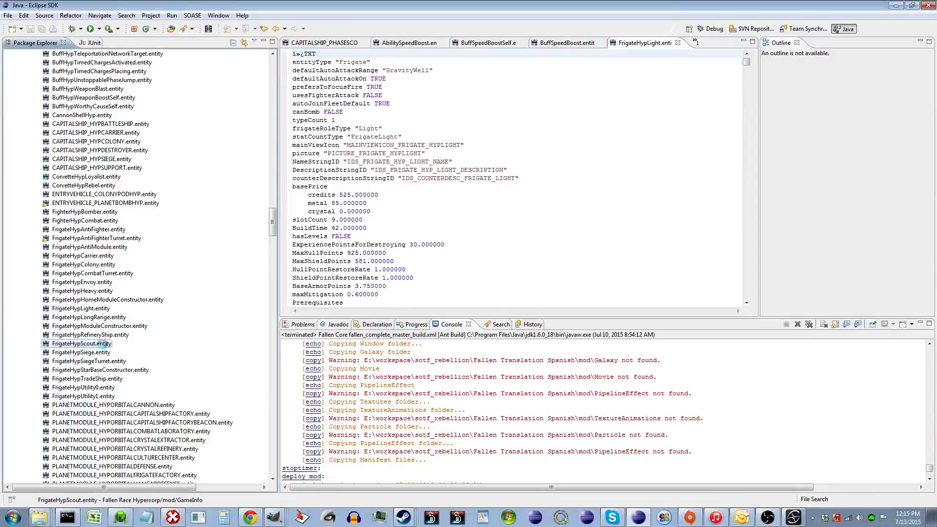
double_click(104, 344)
- Set FrigateHypScout's meshName to "tempAlien" and save the entity file
scroll(451, 245, "down", 20)
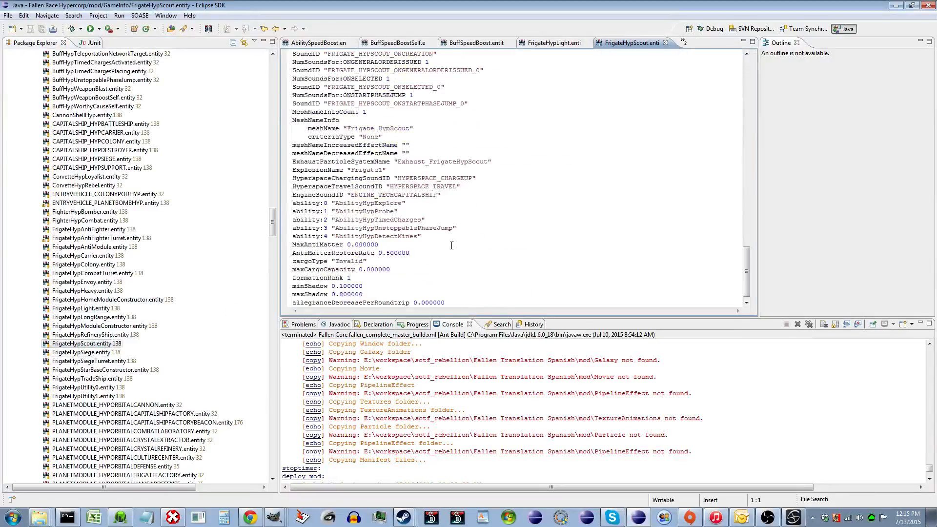
scroll(451, 246, "up", 2)
double_click(381, 163)
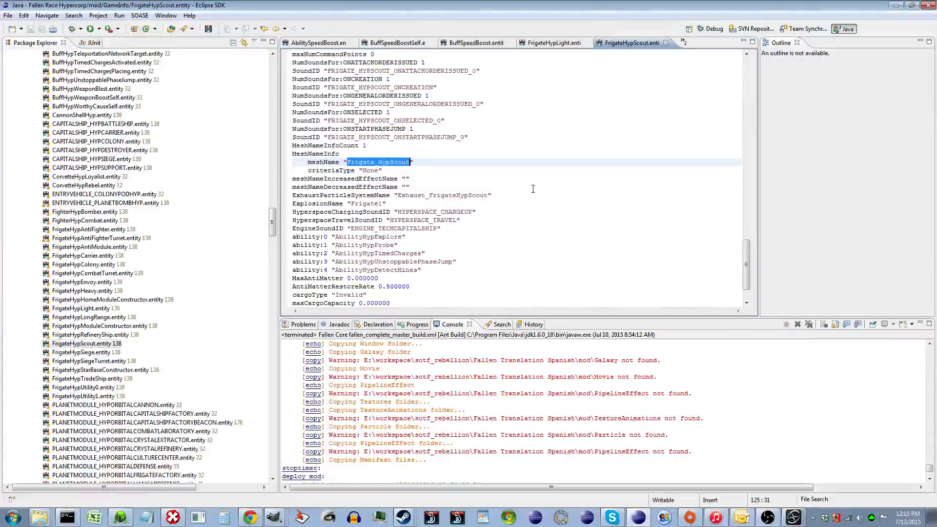
type("temp")
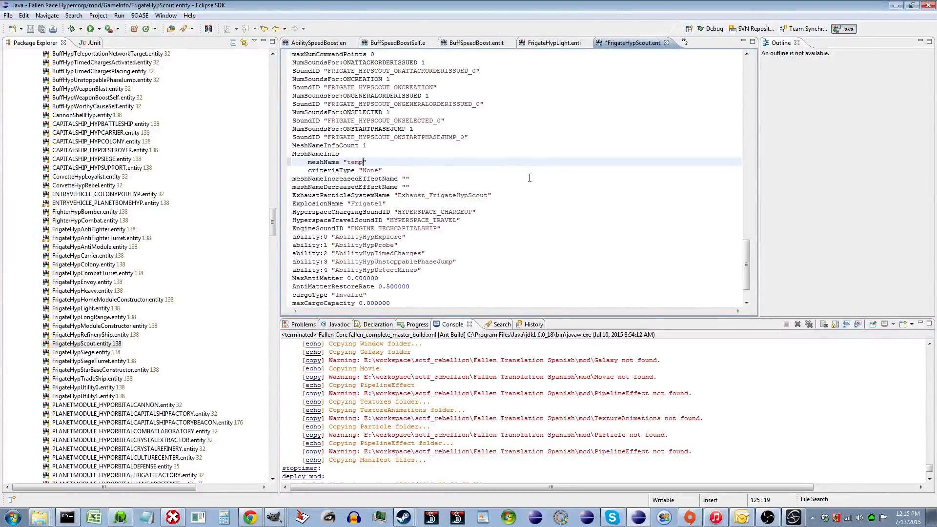
type("Alien")
key("ctrl+s")
- Run the deploy_mod target of the Hypercorp hypercorp_d_build.xml as an Ant Build
left_click_drag(272, 217, 280, 60)
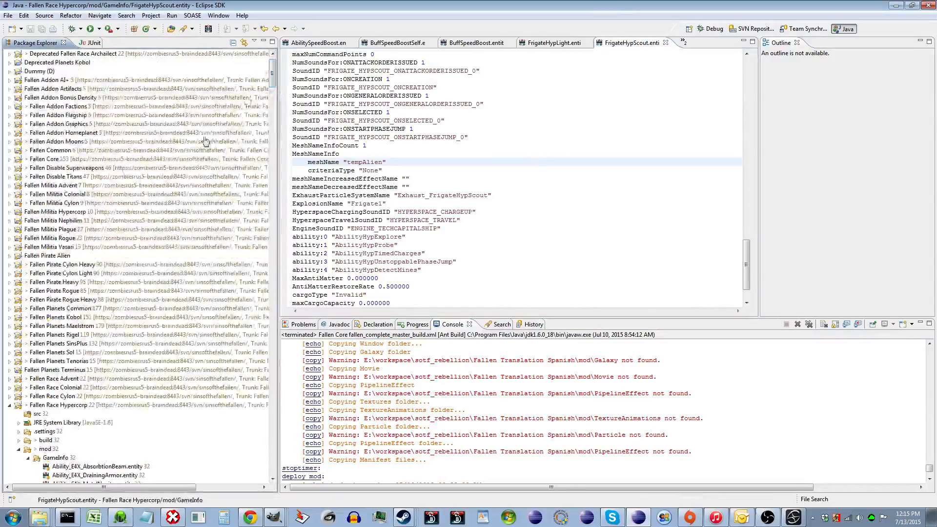
scroll(201, 147, "down", 5)
left_click(22, 312)
left_click(19, 309)
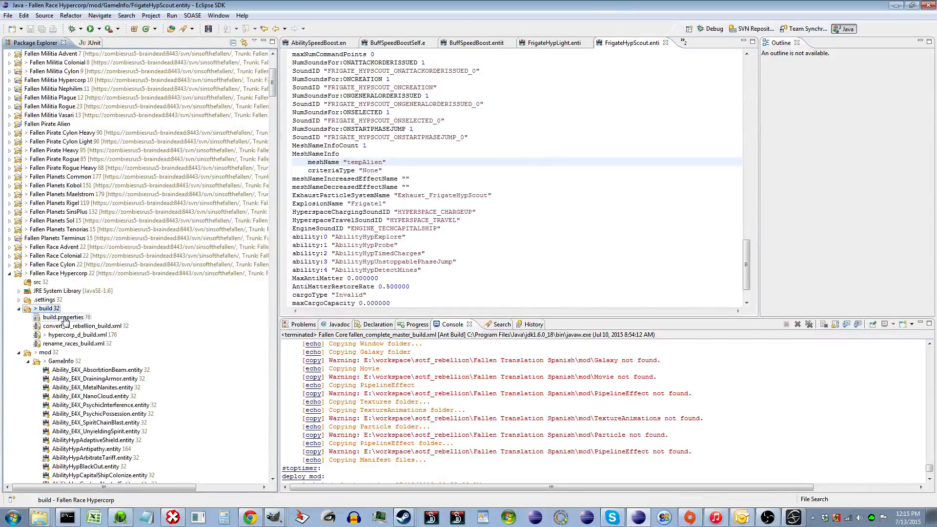
left_click(73, 335)
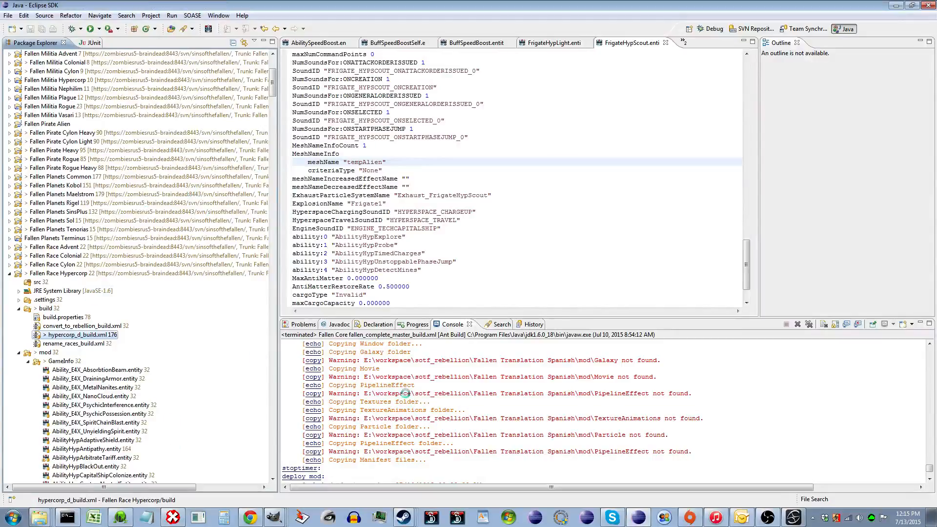
left_click(821, 177)
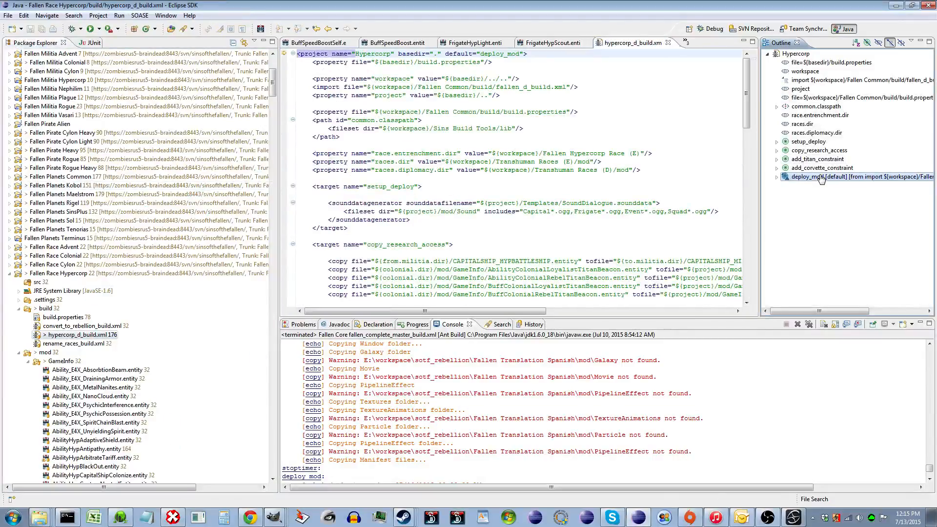
right_click(821, 178)
mouse_move(847, 196)
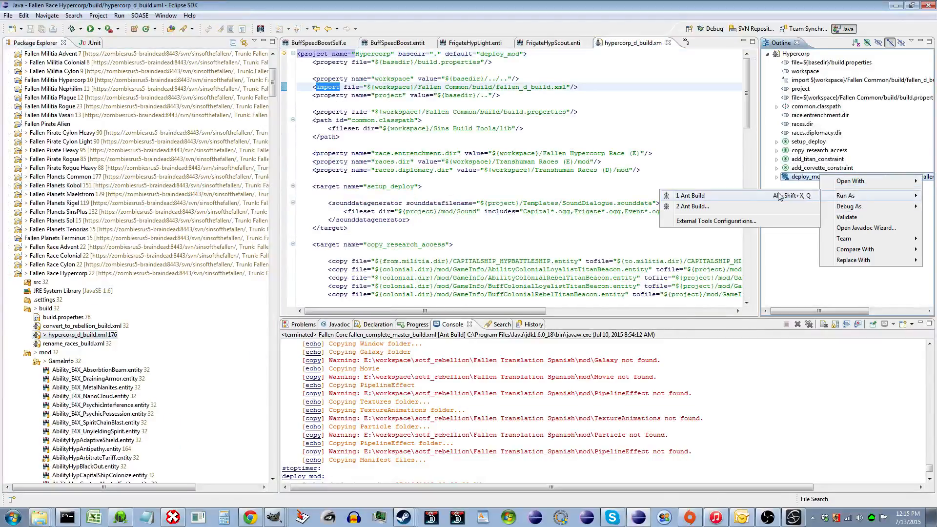
left_click(726, 197)
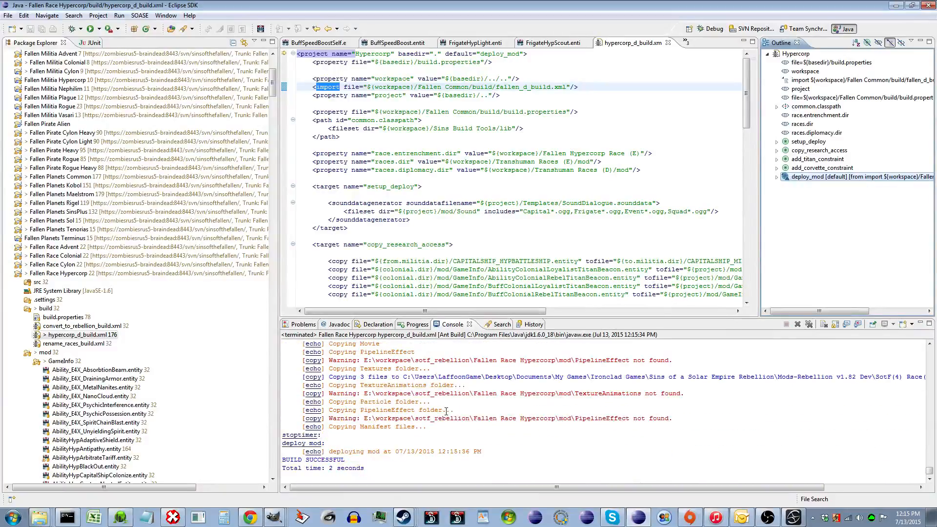
- Review the deploy build output in the console
scroll(454, 412, "up", 4)
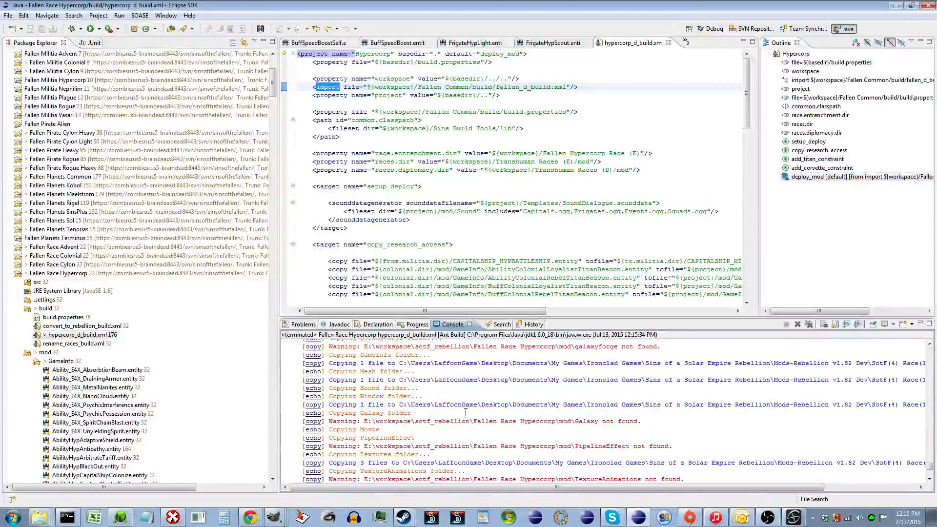
left_click(559, 372)
left_click_drag(527, 488, 677, 486)
left_click_drag(867, 363, 901, 357)
left_click(843, 386)
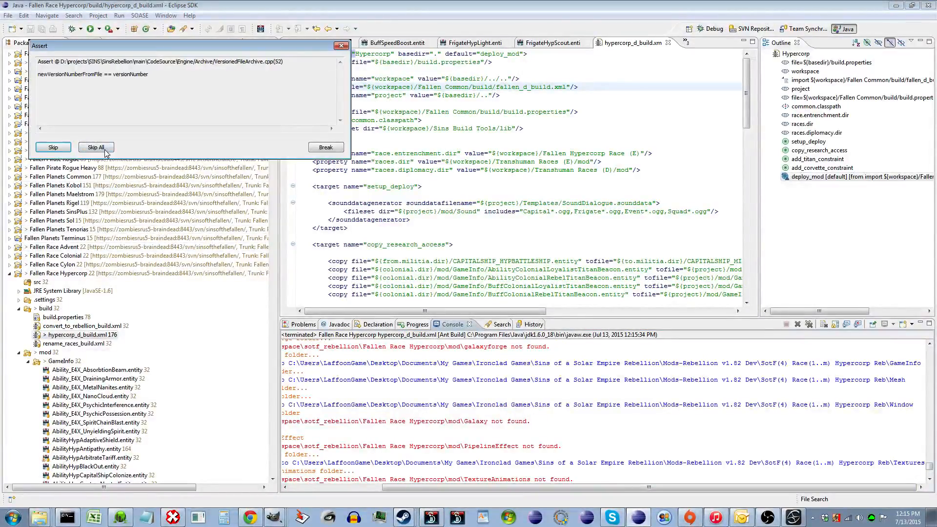
- Skip all assert warnings raised by the launching game
left_click(104, 148)
left_click(104, 148)
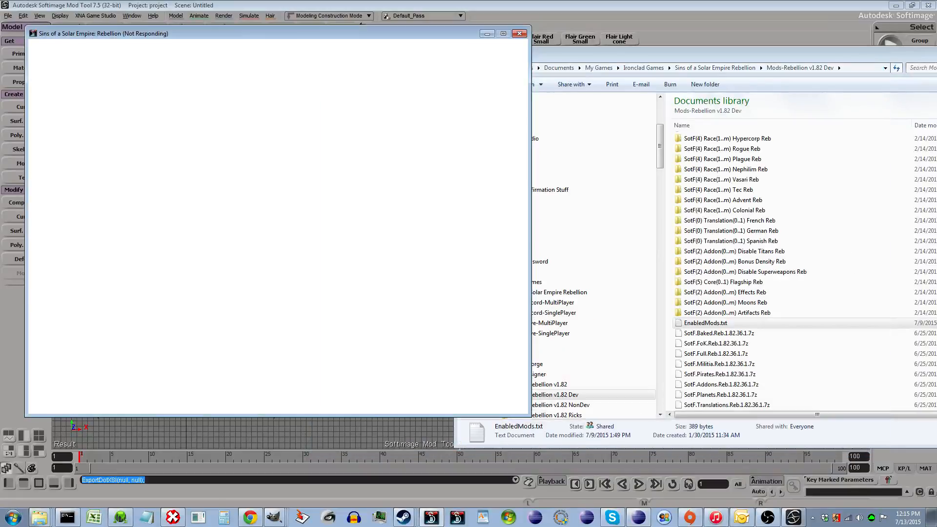
left_click(936, 52)
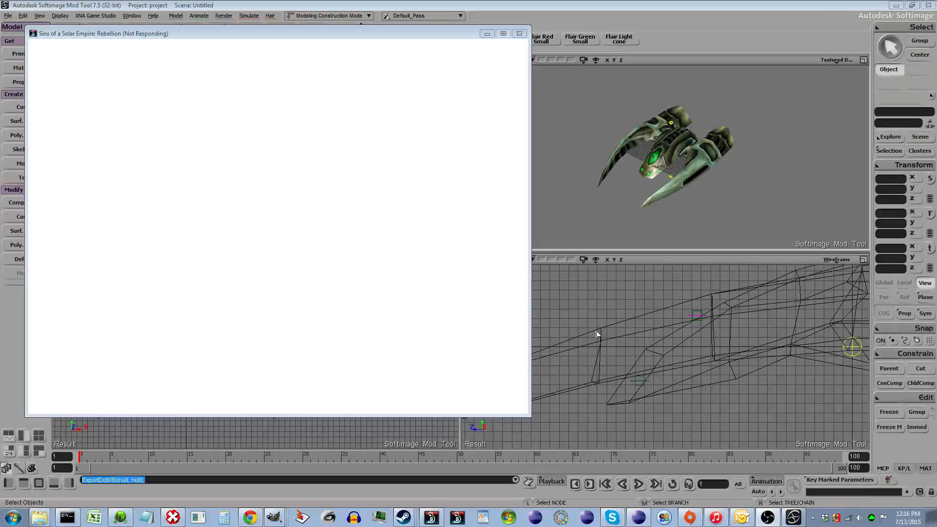
left_click(567, 5)
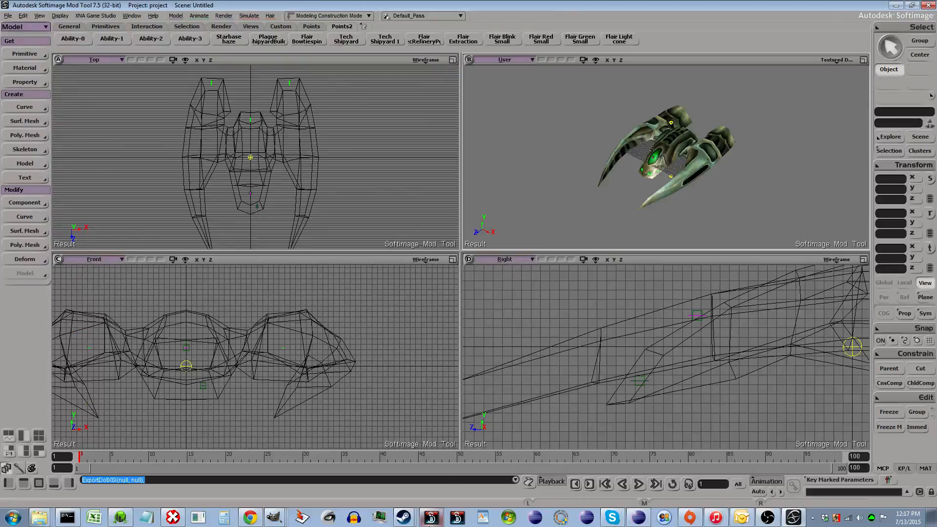
- Switch to the game and start a random tiny match playing as Hypercorp
left_click(430, 525)
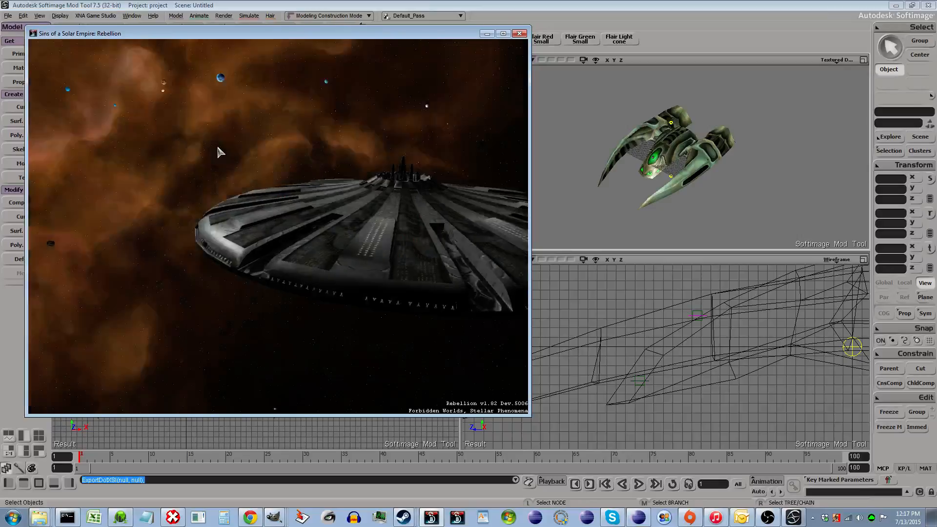
left_click(456, 382)
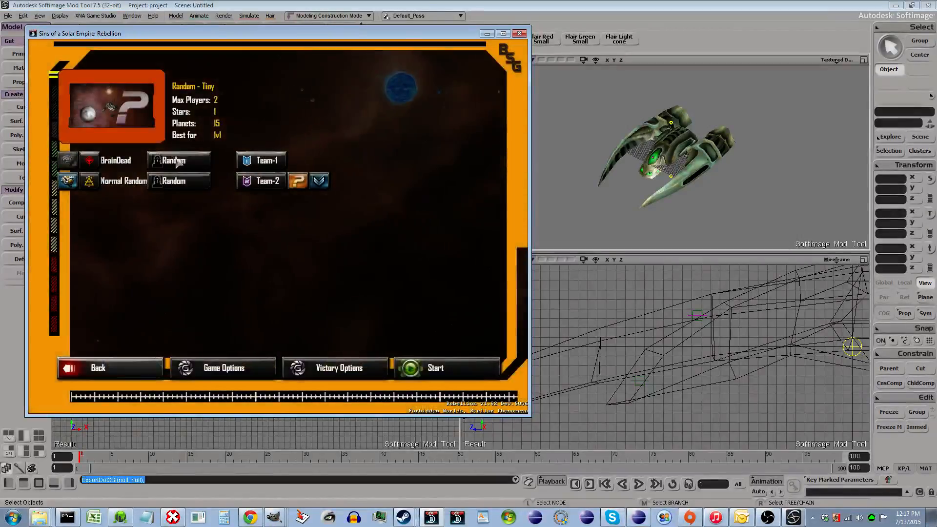
left_click(197, 161)
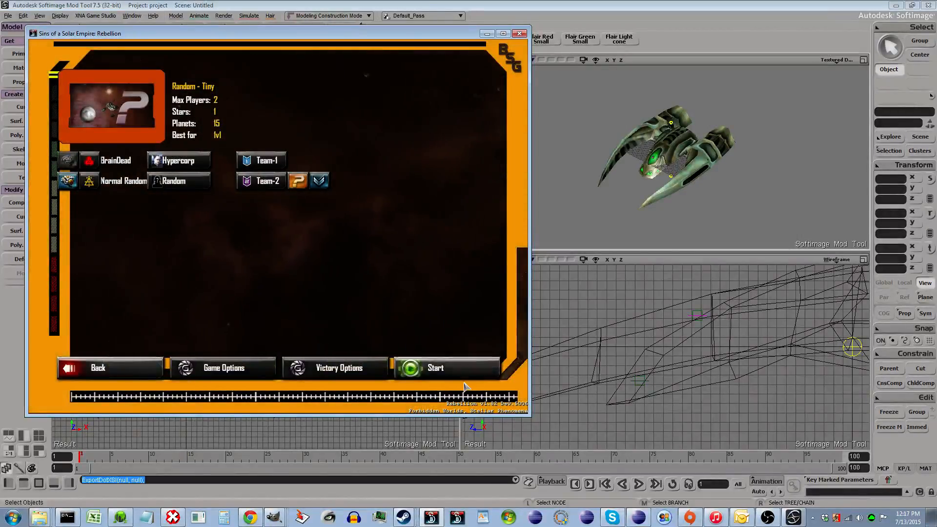
left_click(442, 368)
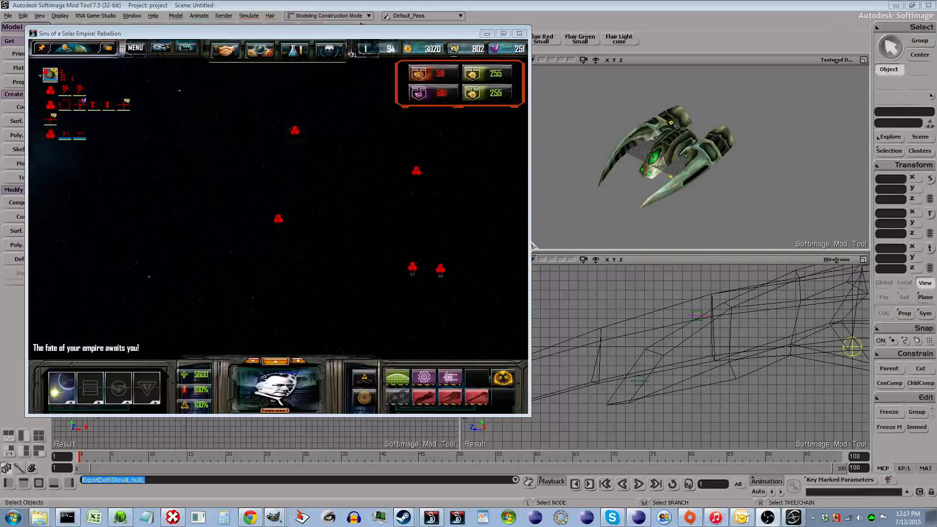
- Select the Hypercorp scout frigate and zoom and orbit around it to inspect the new alien model in game
left_click(438, 281)
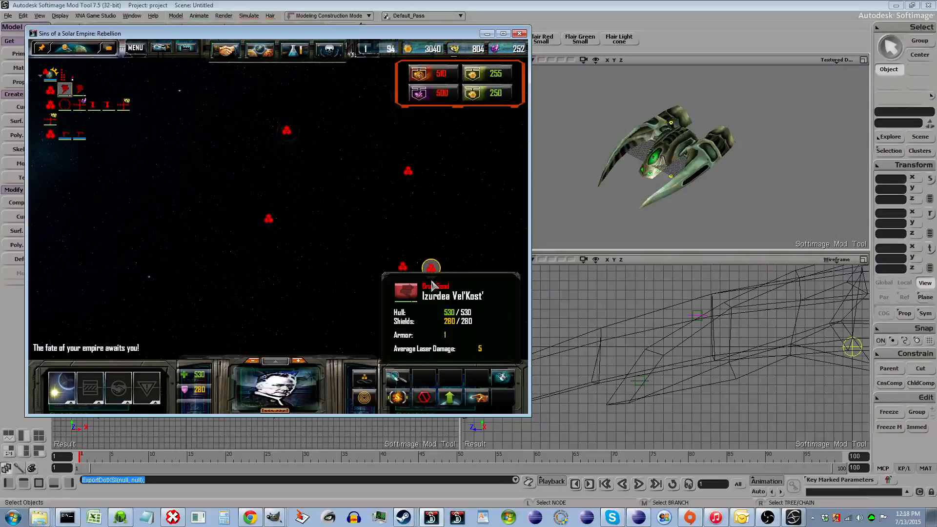
scroll(438, 284, "up", 8)
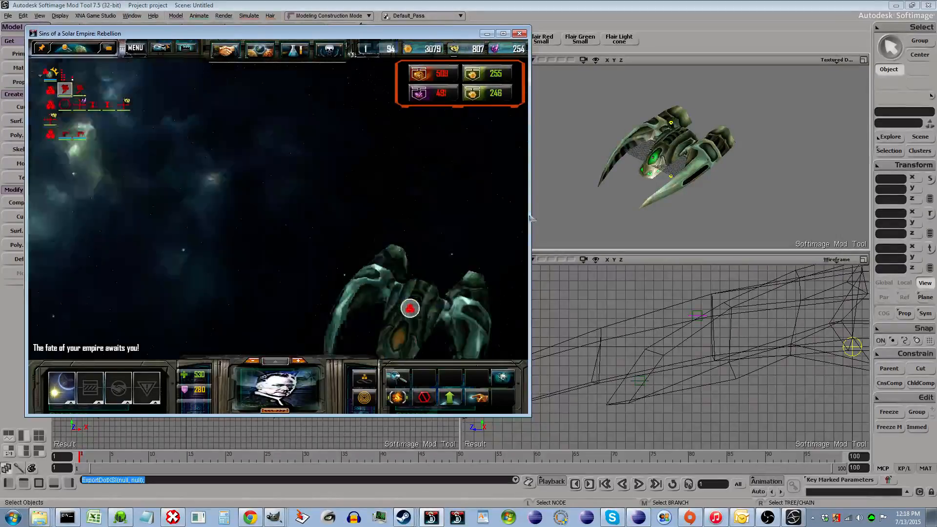
middle_click_drag(530, 216, 512, 227)
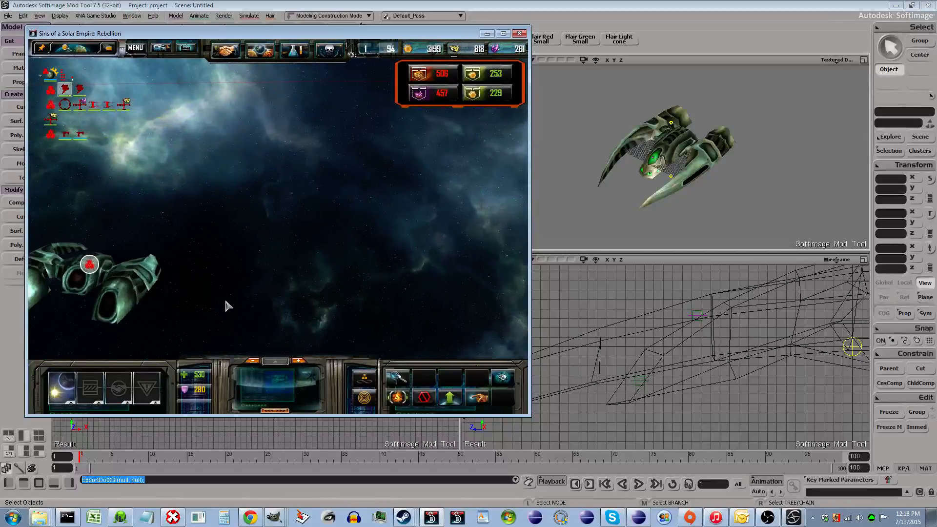
scroll(222, 288, "down", 2)
scroll(215, 242, "up", 2)
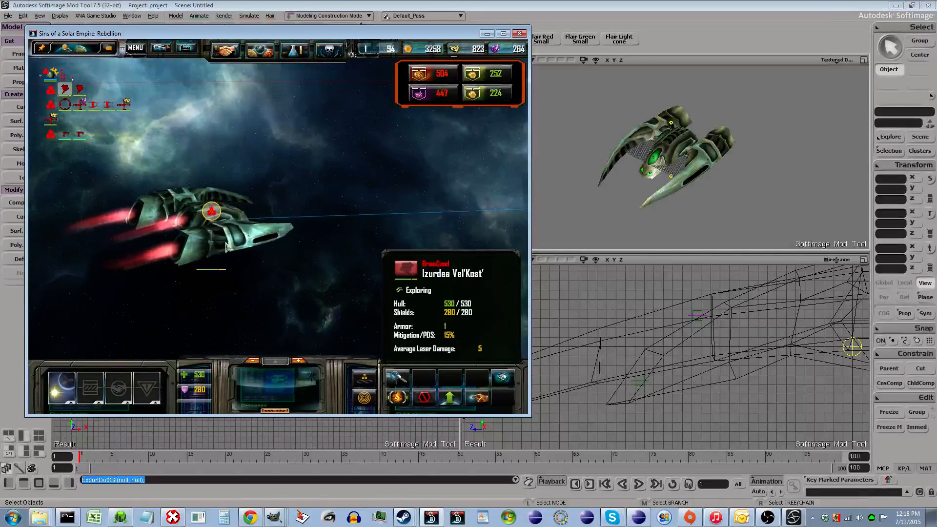
middle_click_drag(215, 241, 266, 245)
scroll(312, 235, "up", 1)
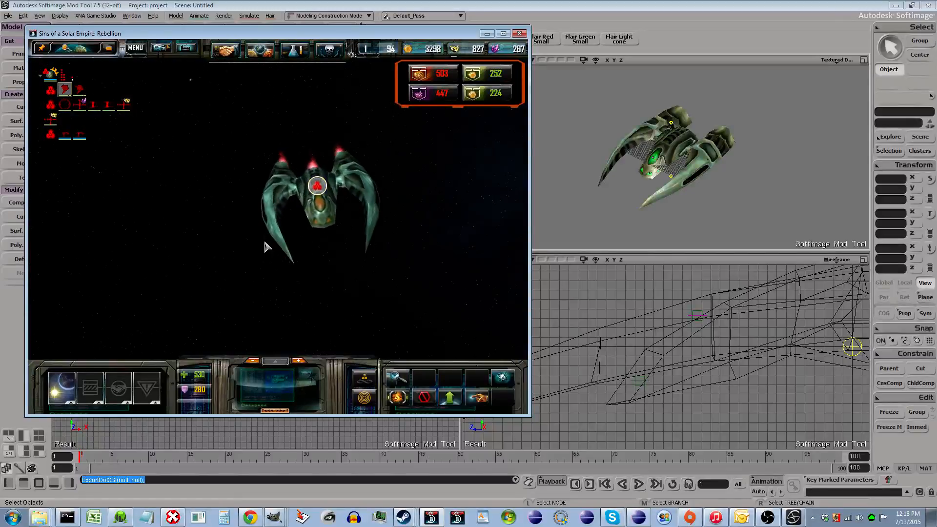
middle_click_drag(323, 206, 376, 268)
scroll(379, 272, "down", 3)
left_click_drag(379, 273, 239, 157)
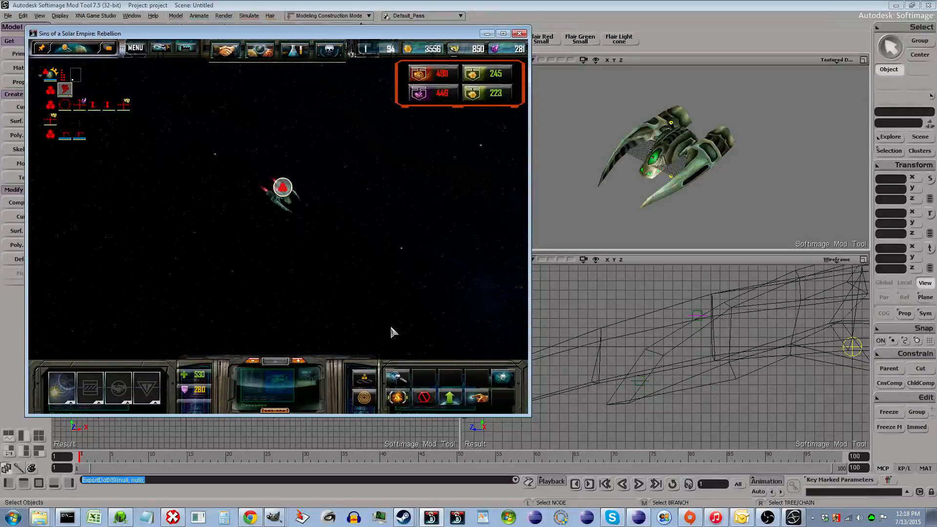
- Order the scout toward an undiscovered planet and zoom the view around it
right_click(396, 379)
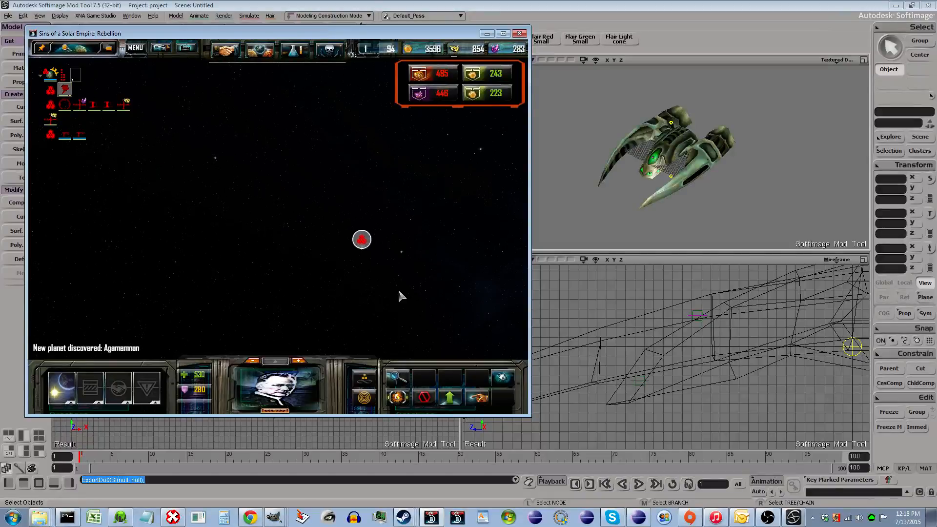
scroll(376, 283, "down", 10)
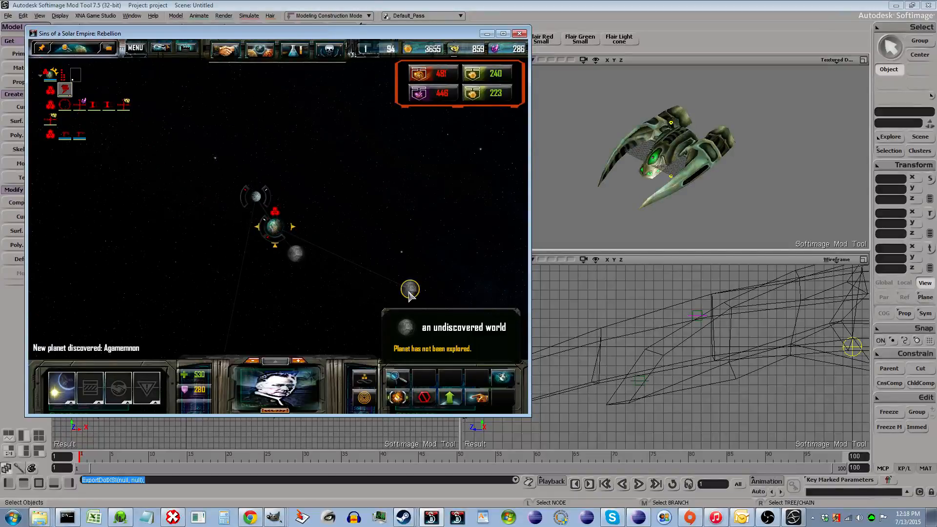
scroll(297, 254, "up", 4)
scroll(210, 149, "down", 3)
scroll(205, 142, "up", 5)
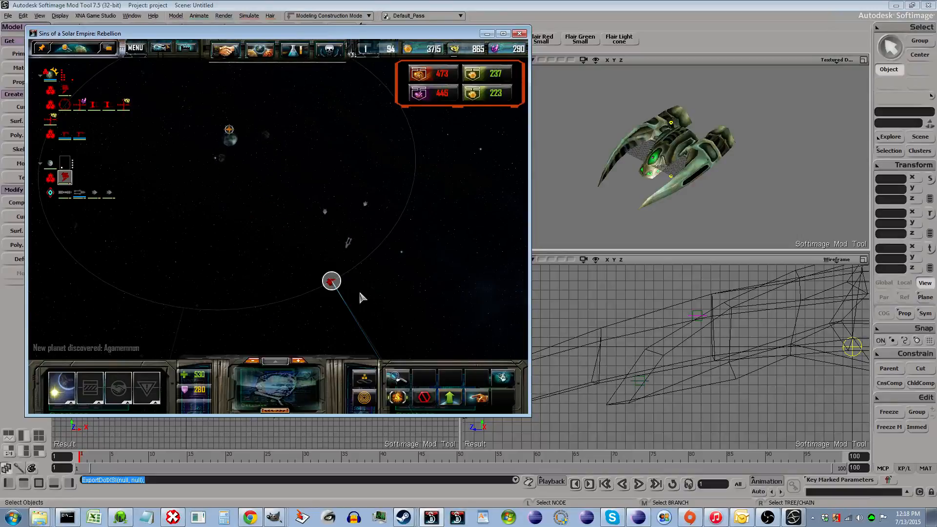
- Zoom around the scout frigate in game and order it to attack the Defender Gunstar near the planet
scroll(361, 296, "down", 3)
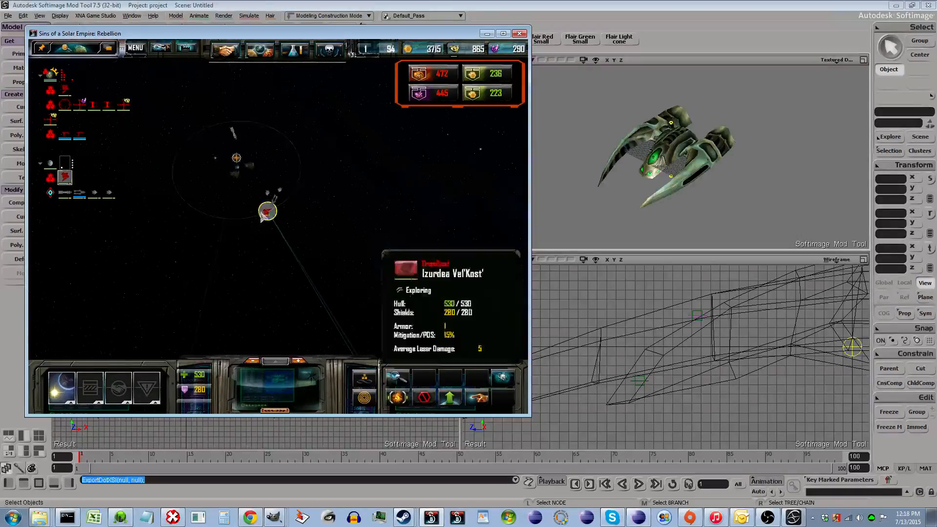
scroll(267, 213, "up", 3)
right_click(244, 216)
scroll(268, 212, "up", 2)
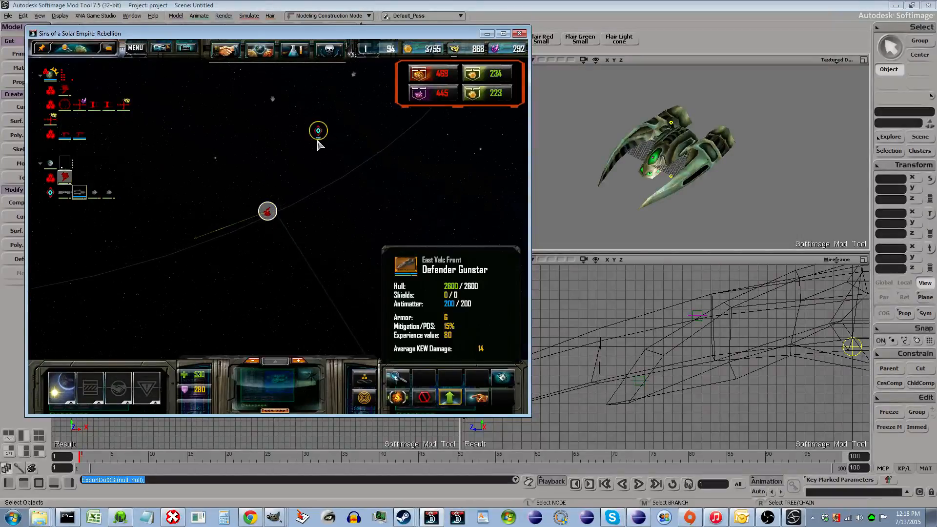
right_click(318, 137)
- Zoom in and orbit around the scout frigate during combat, then close the game window
scroll(284, 195, "up", 4)
scroll(265, 220, "up", 5)
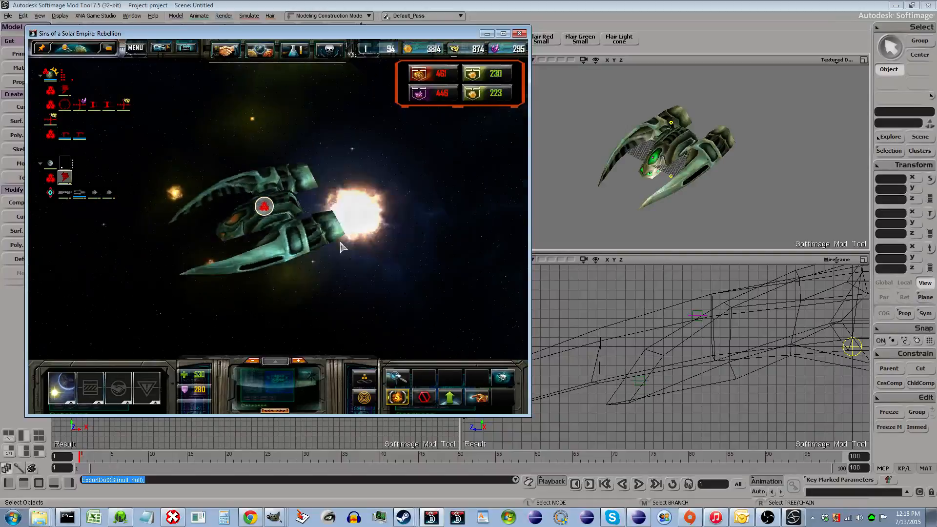
middle_click_drag(341, 242, 310, 250)
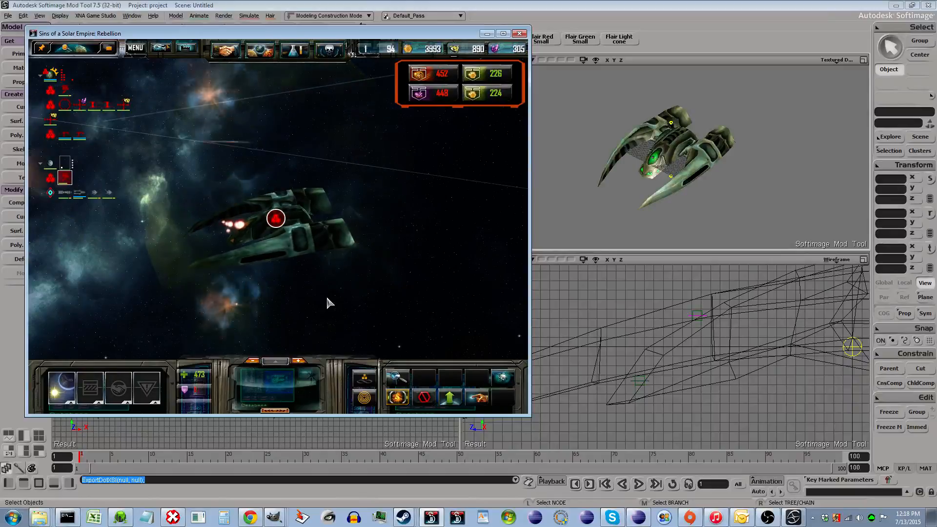
middle_click_drag(327, 299, 329, 272)
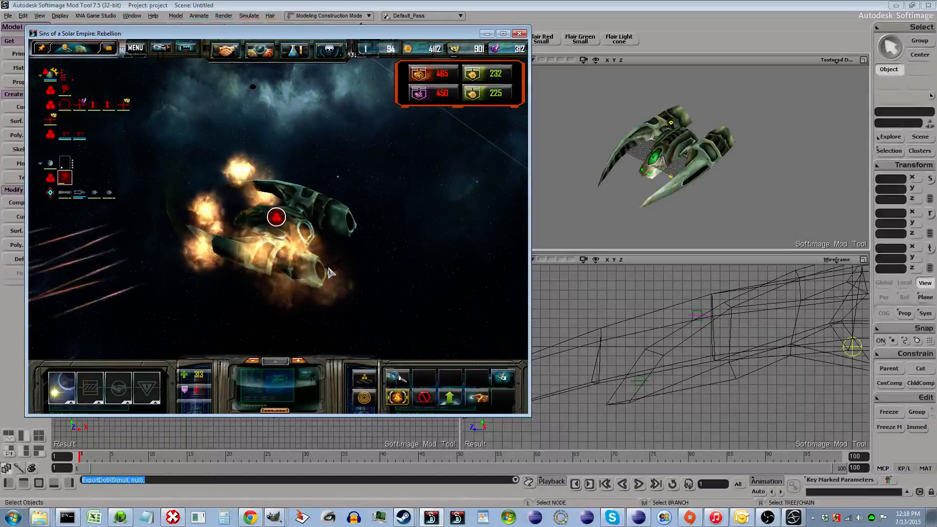
mouse_move(293, 240)
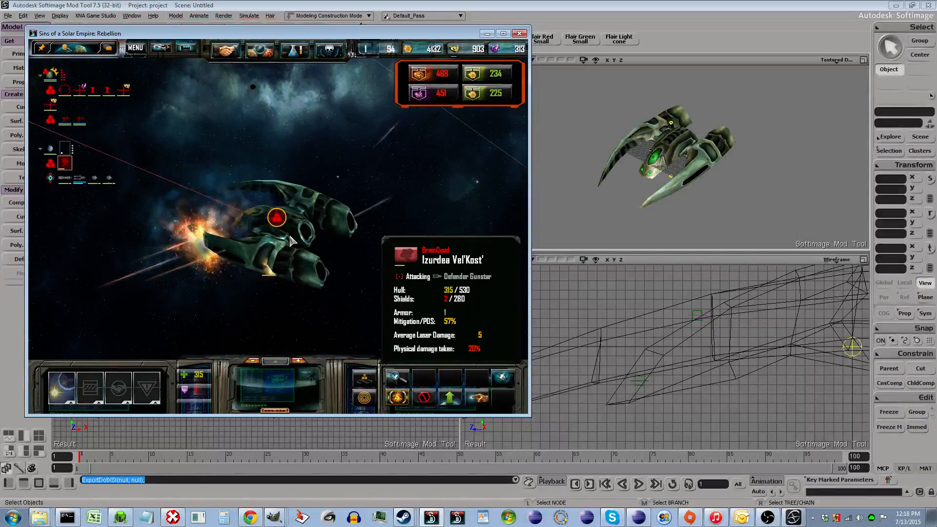
left_click(520, 34)
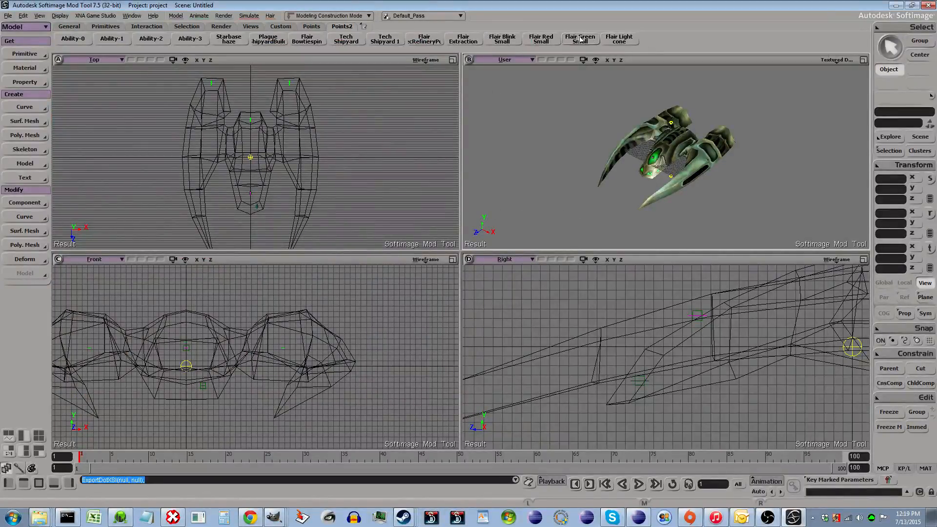
- Open the Weapon-3 toolbar button's customization, read through its script commands, and cancel
right_click(645, 38)
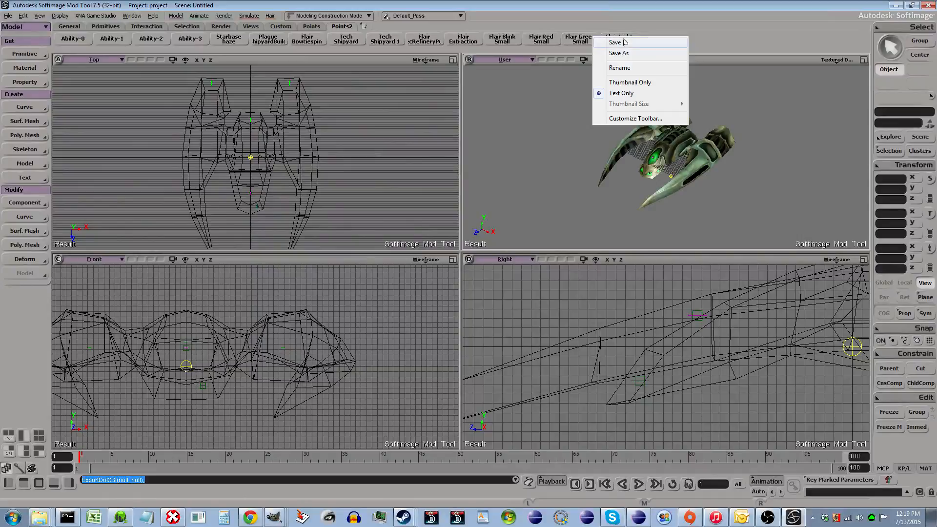
left_click(364, 105)
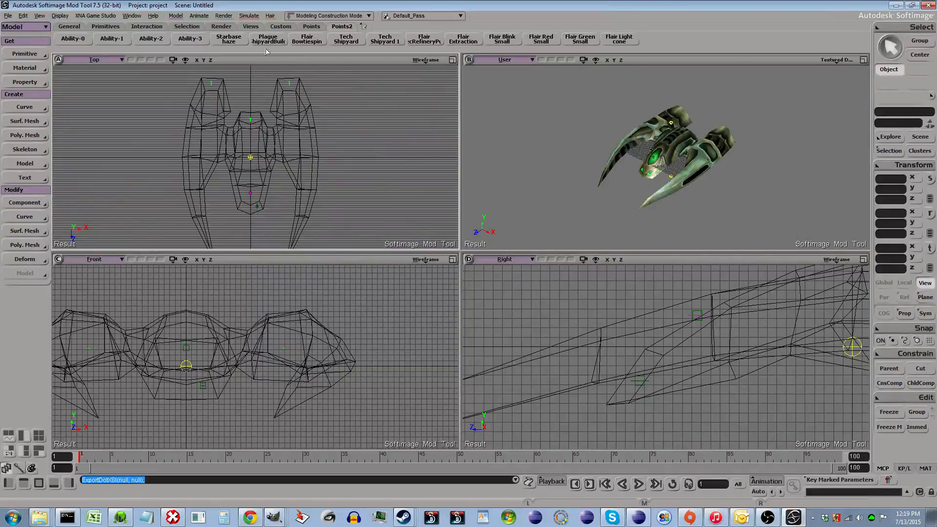
left_click(311, 27)
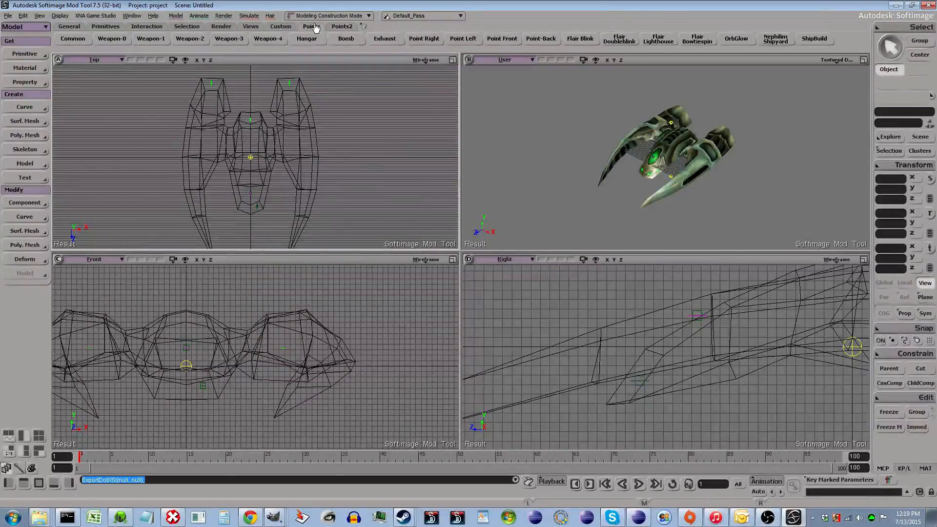
left_click(288, 27)
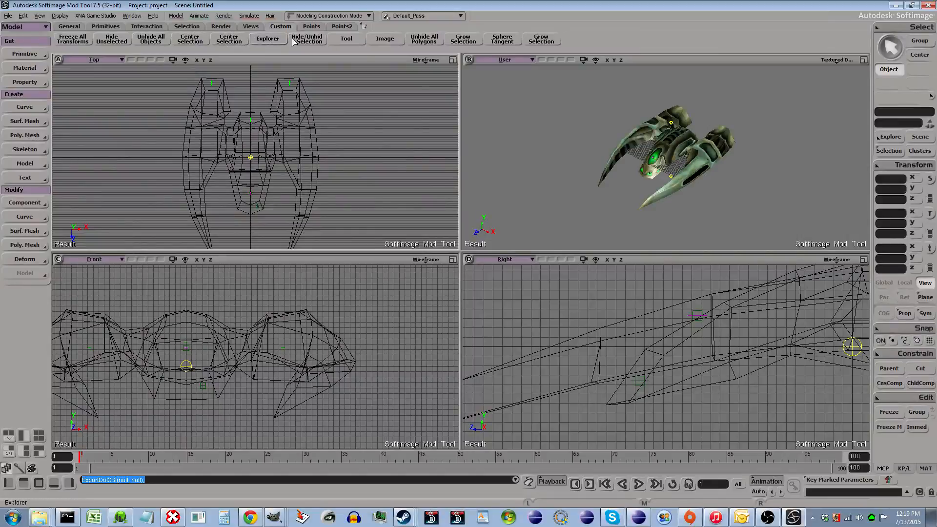
left_click(309, 28)
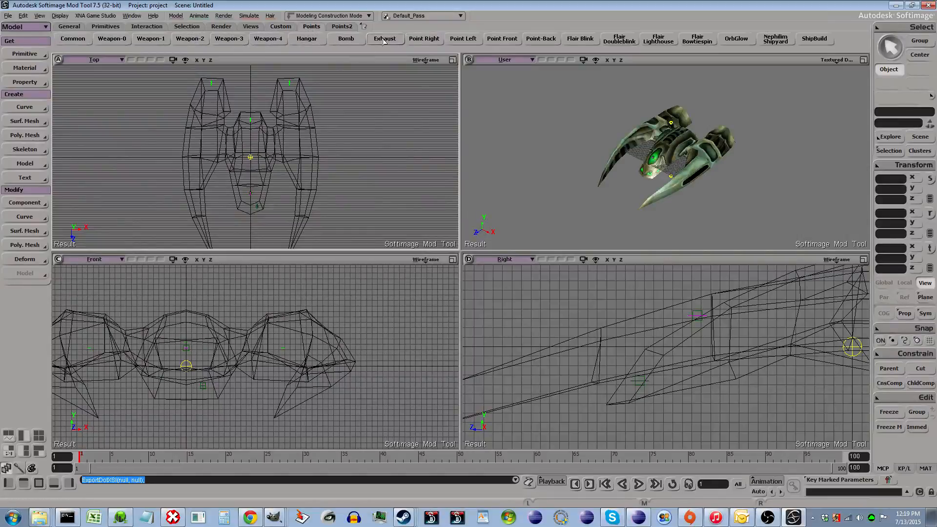
right_click(234, 41)
left_click(234, 62)
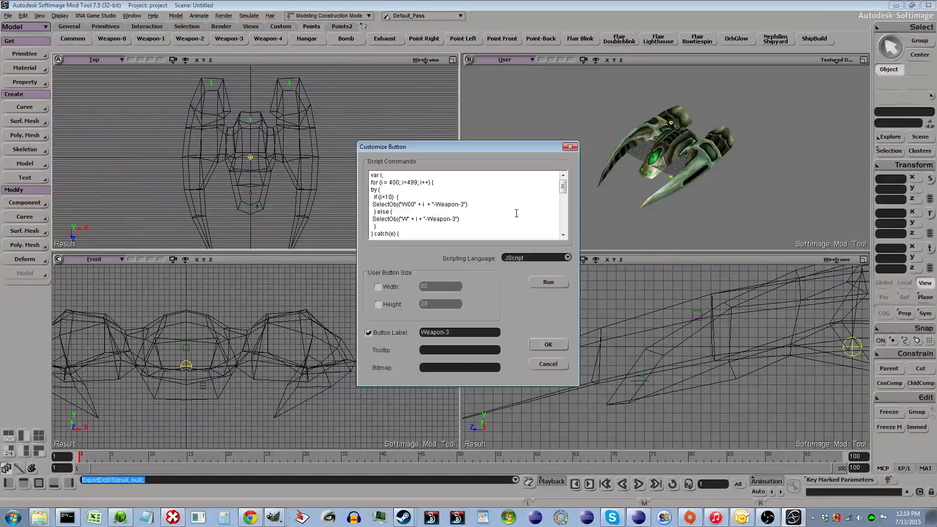
key("ctrl+a")
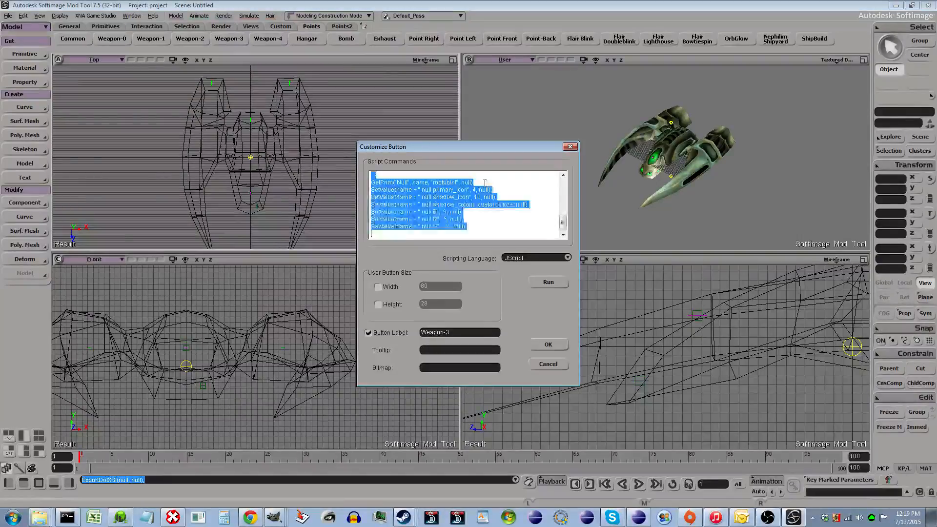
left_click_drag(563, 223, 571, 187)
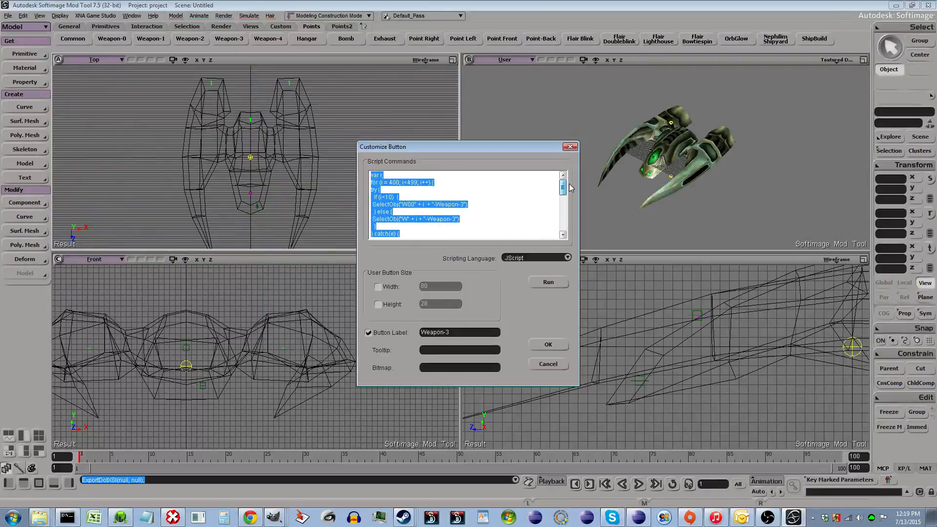
left_click(466, 208)
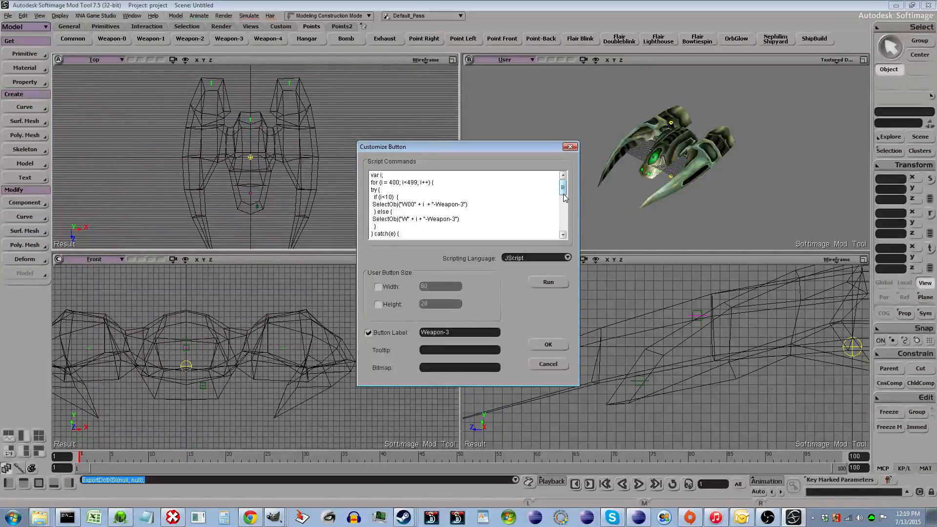
left_click_drag(563, 188, 564, 223)
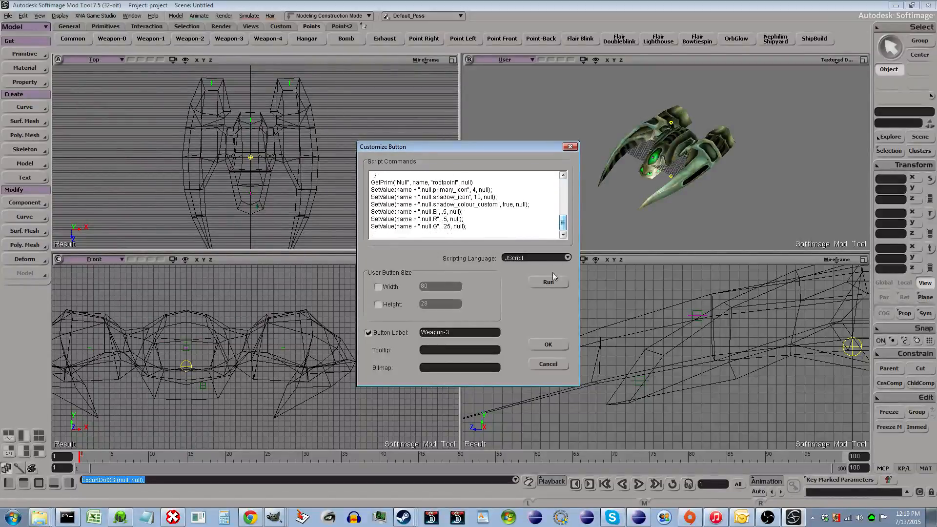
left_click(548, 365)
- Open the Flair Blink button's customization, scroll through its script commands, and cancel
right_click(581, 42)
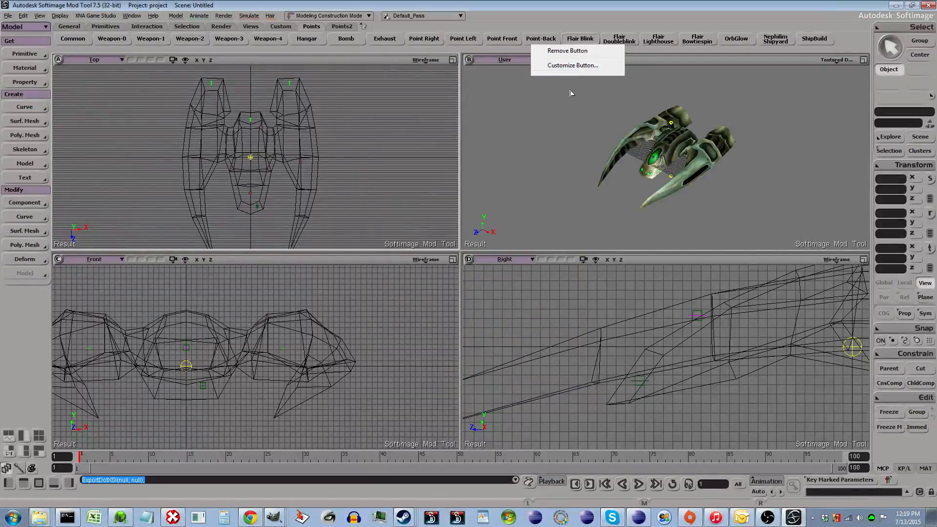
left_click(579, 68)
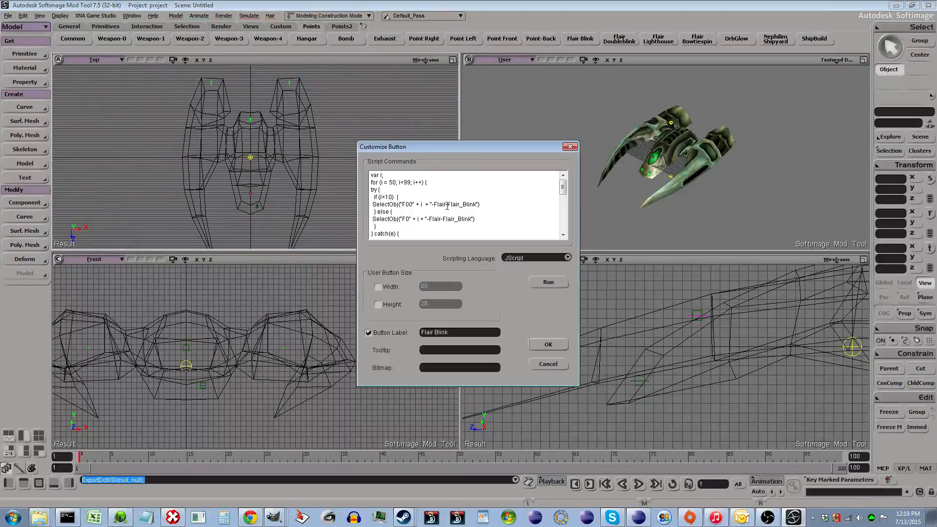
key("ctrl+a")
scroll(431, 208, "down", 5)
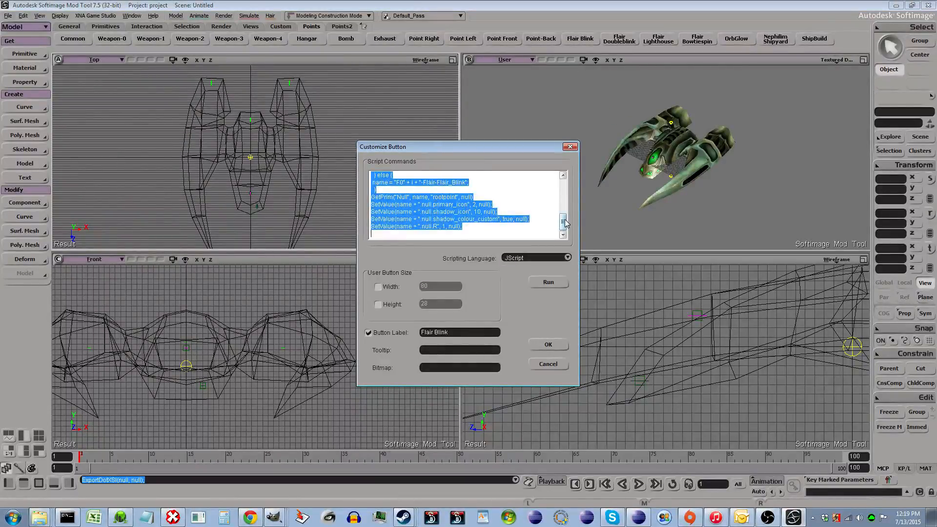
left_click_drag(563, 222, 564, 186)
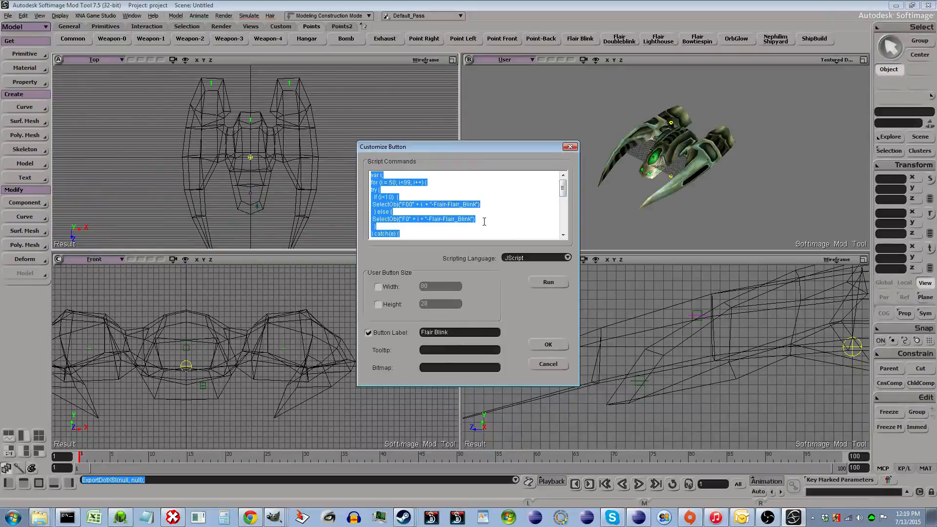
left_click(404, 206)
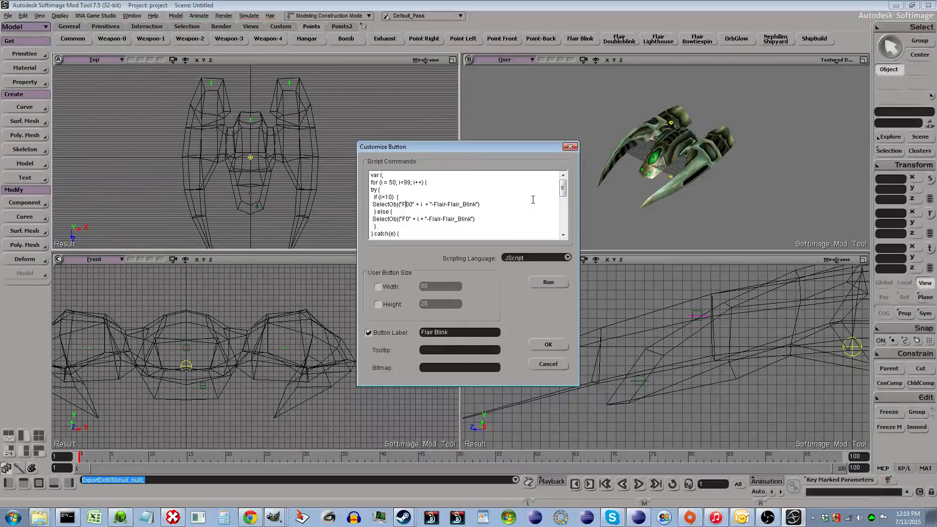
scroll(533, 200, "down", 2)
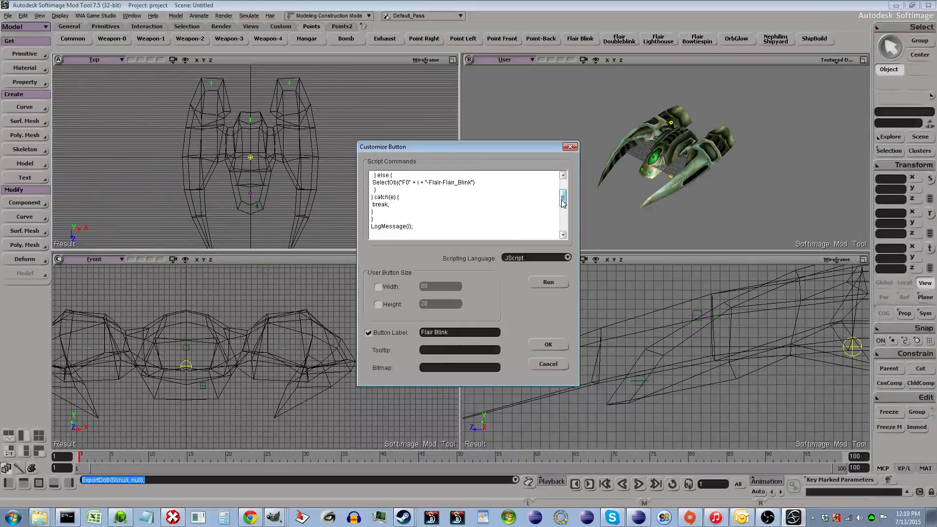
scroll(474, 187, "down", 4)
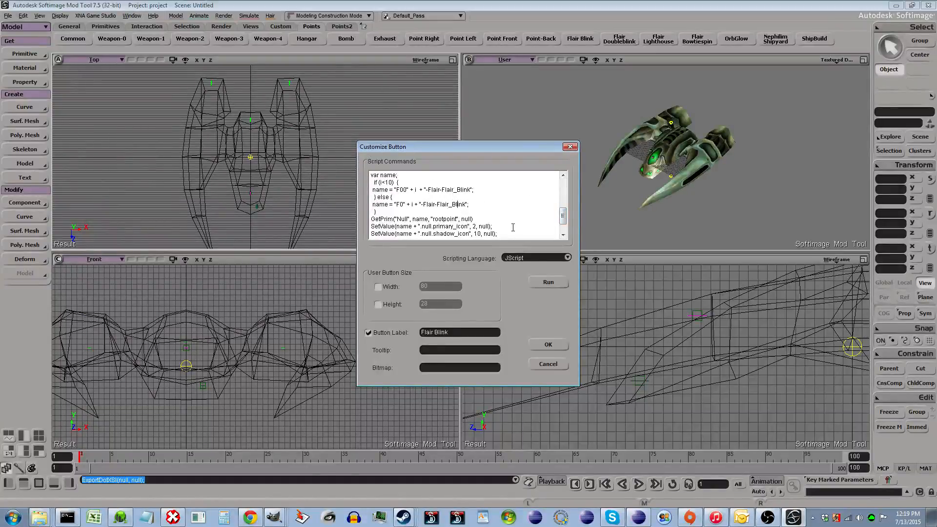
left_click(556, 368)
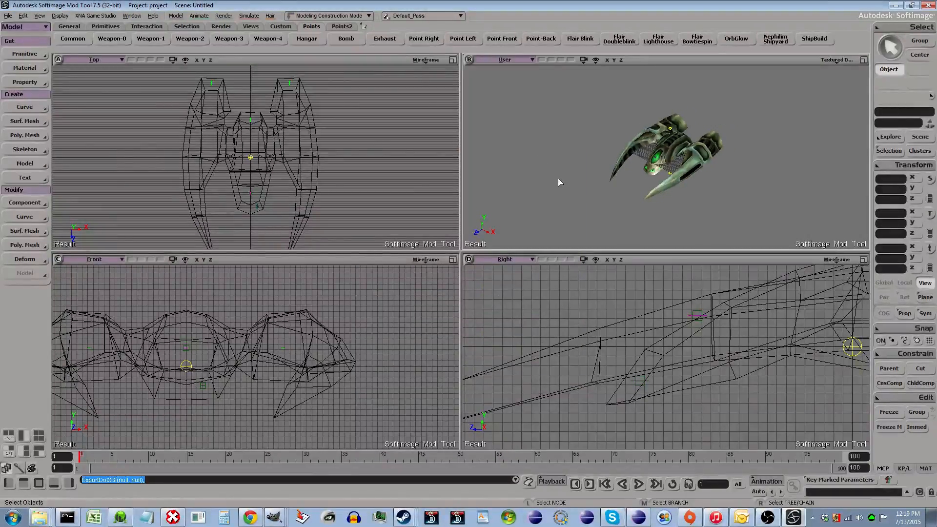
- Zoom into the ship in the user viewport and start orbiting the camera around it
scroll(643, 176, "up", 2)
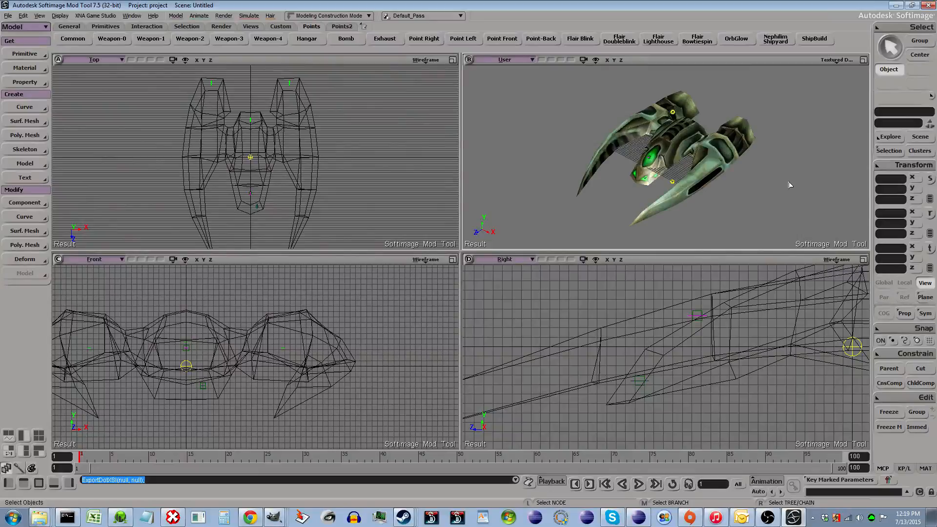
key("o")
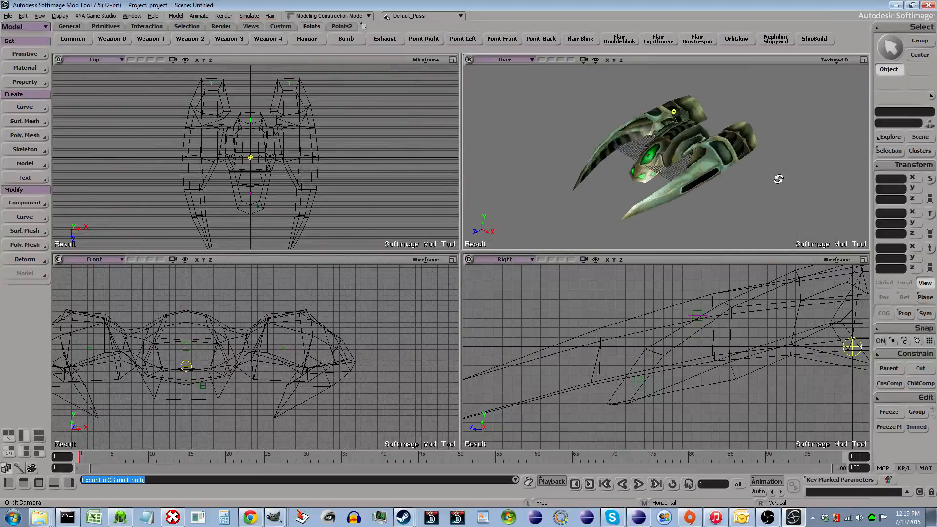